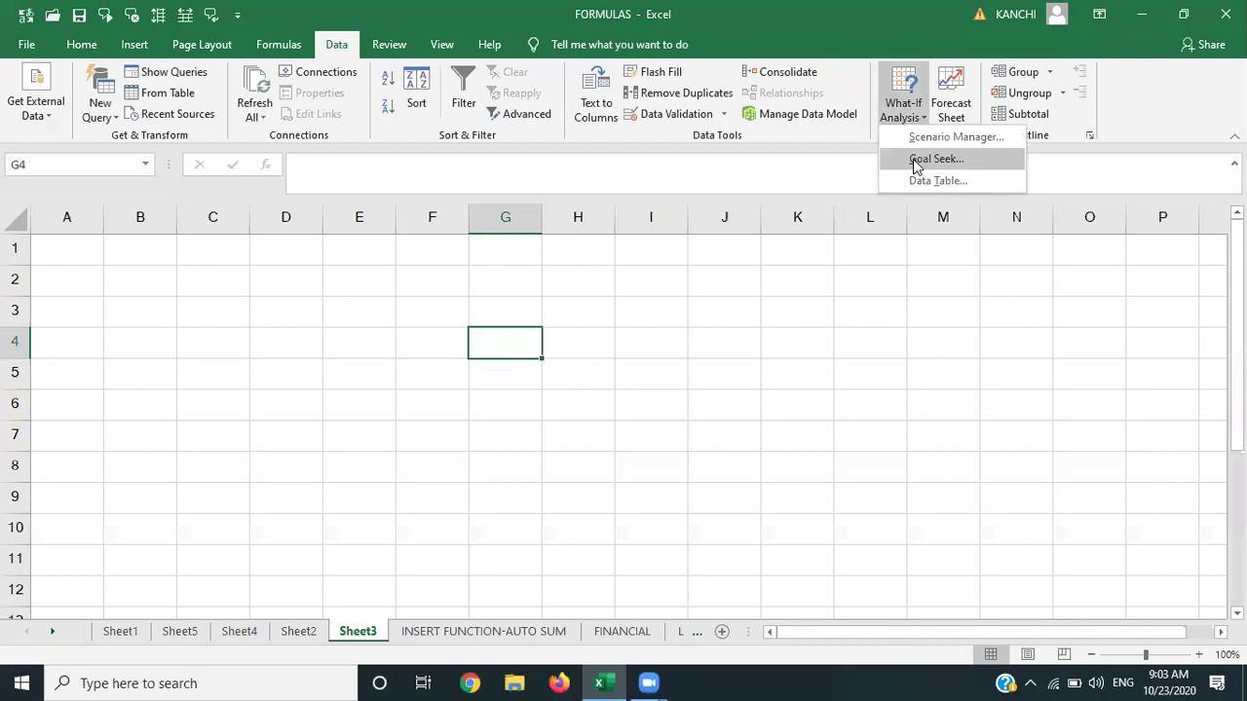
Enter 'no of pens' in A1 and 50 in B1, widening column A to fit.
click(590, 403)
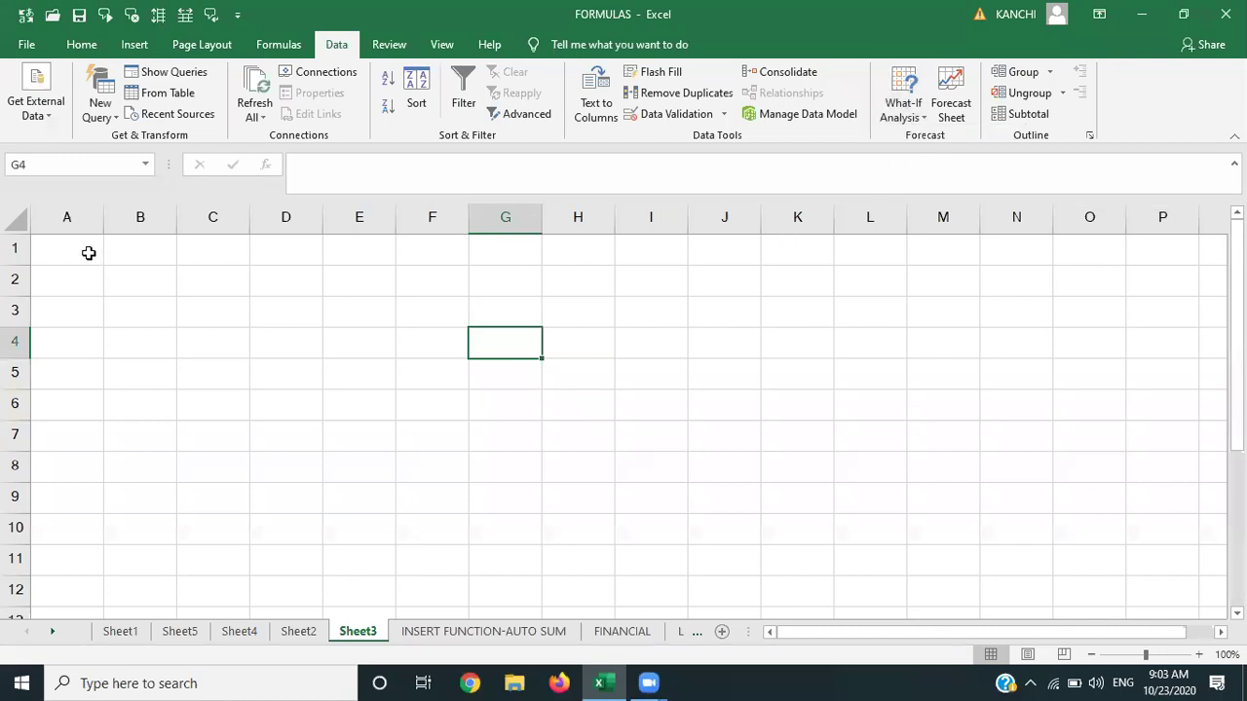
click(78, 254)
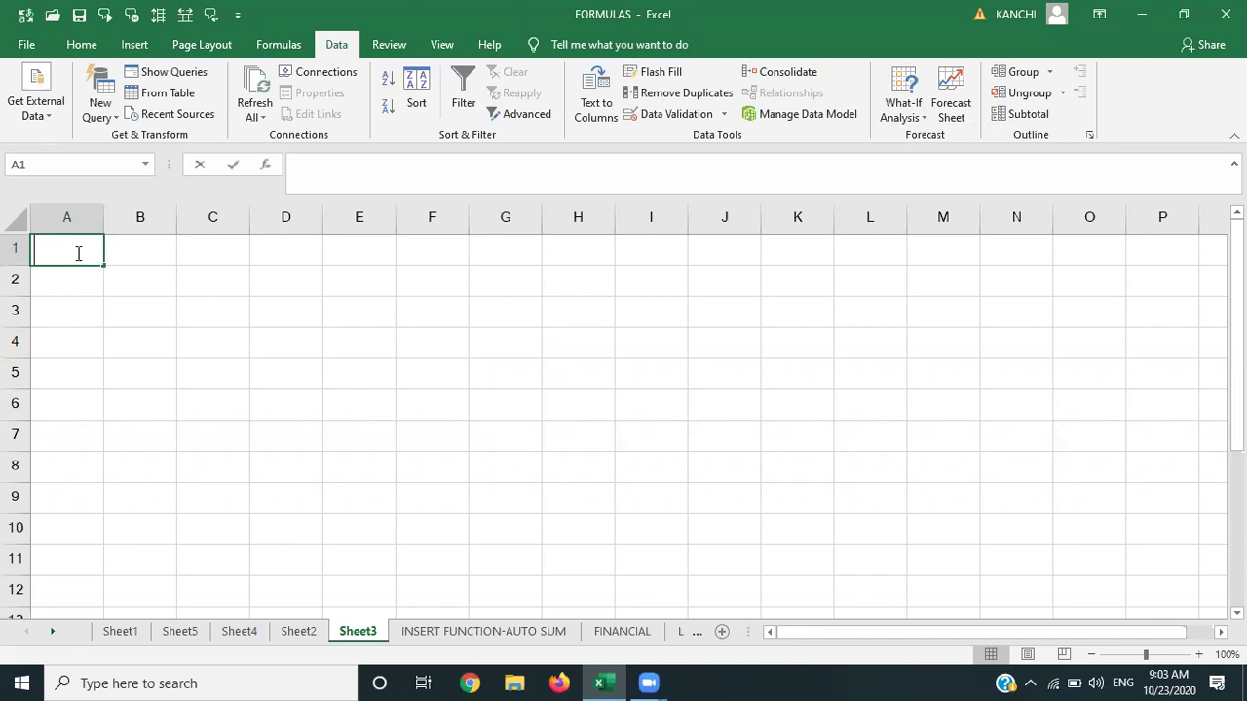
text(no of pens)
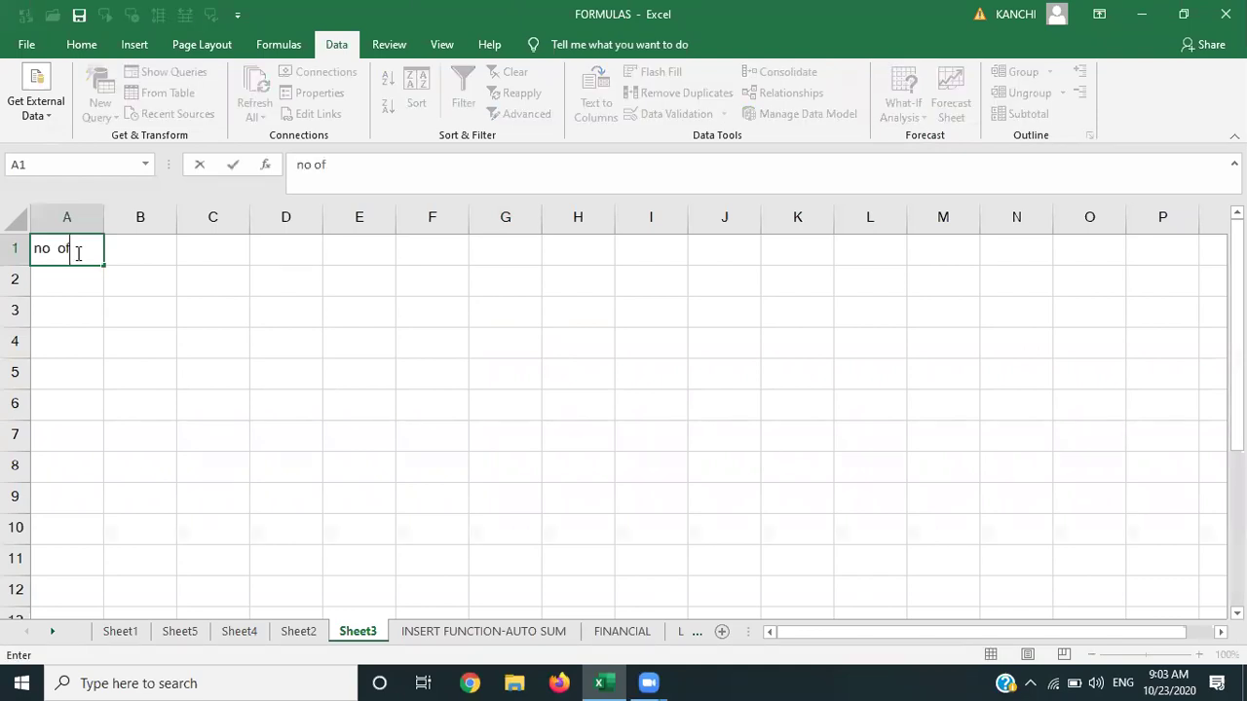
key(Tab)
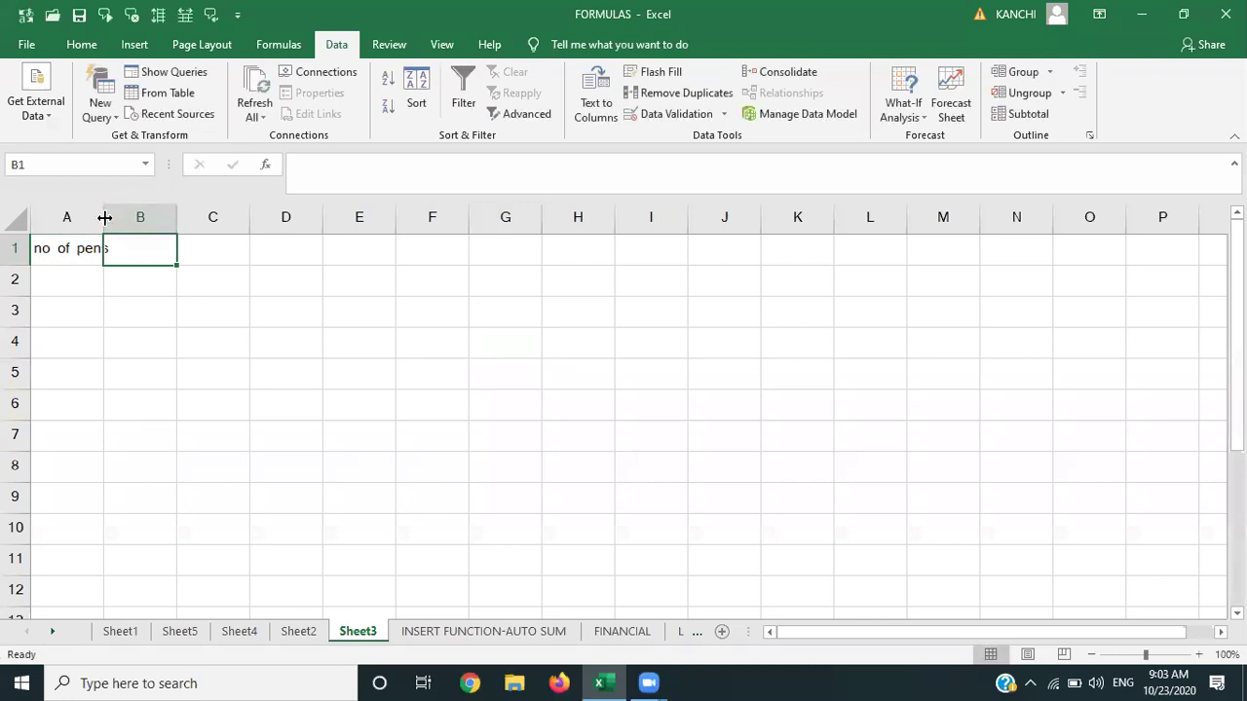
double_click(103, 216)
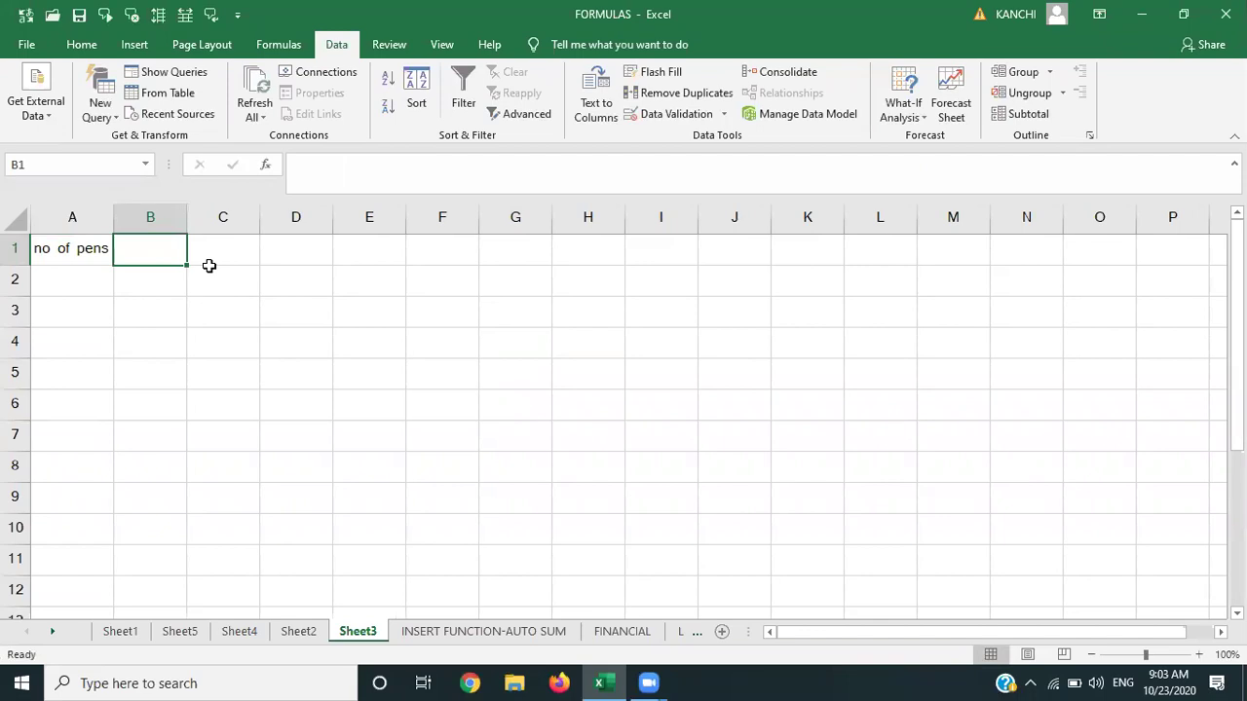
text(50)
key(Return)
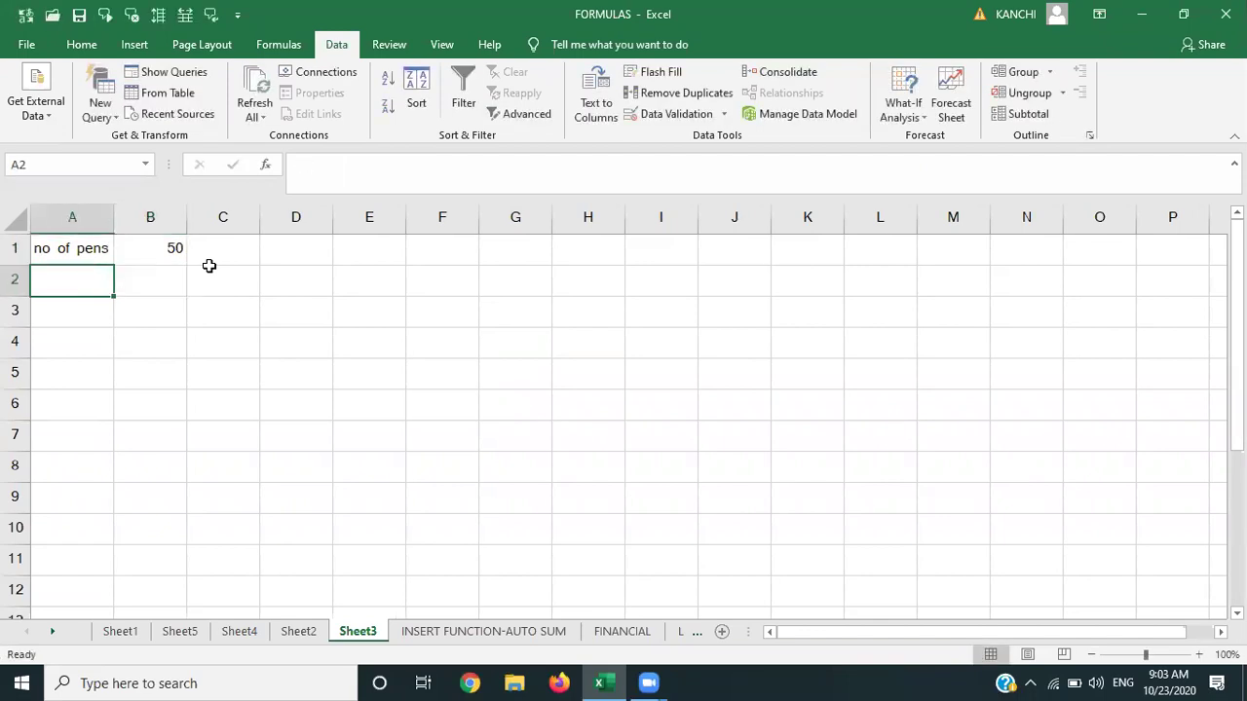
Add 'cost of pen' with 20 in row 2 and a 'total amount' label in A3.
text(cost of pen)
key(Tab)
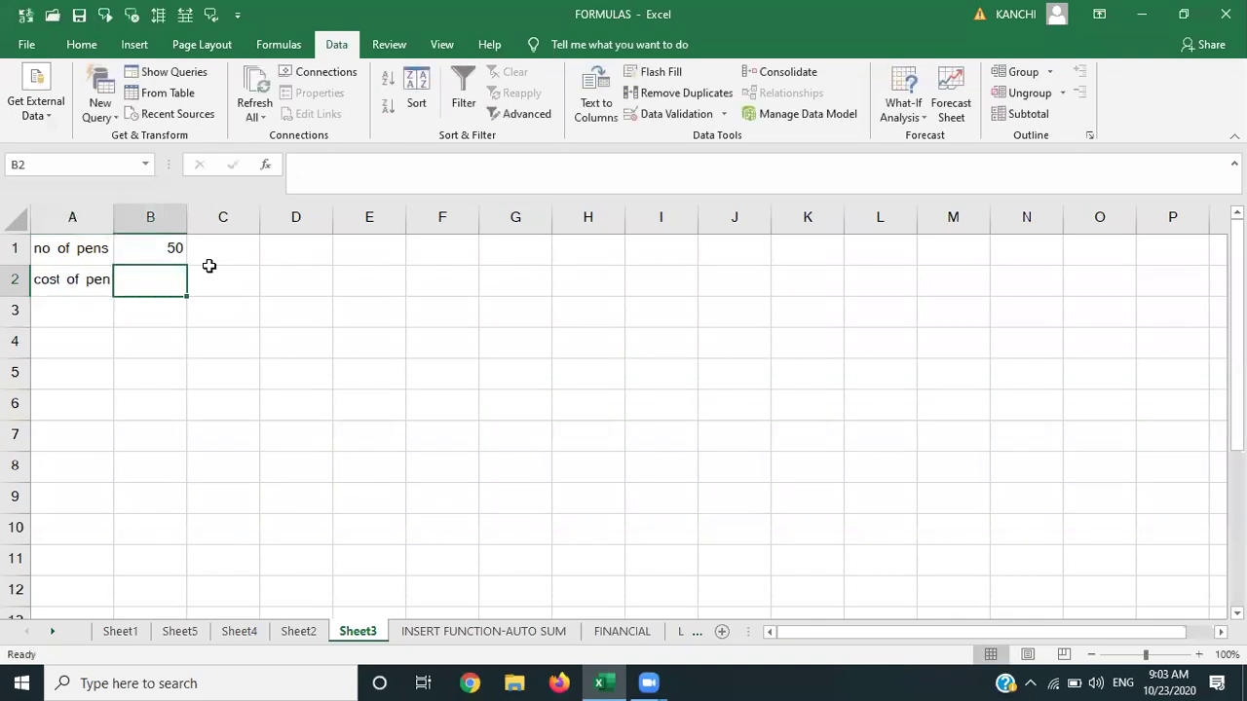
text(20)
key(Return)
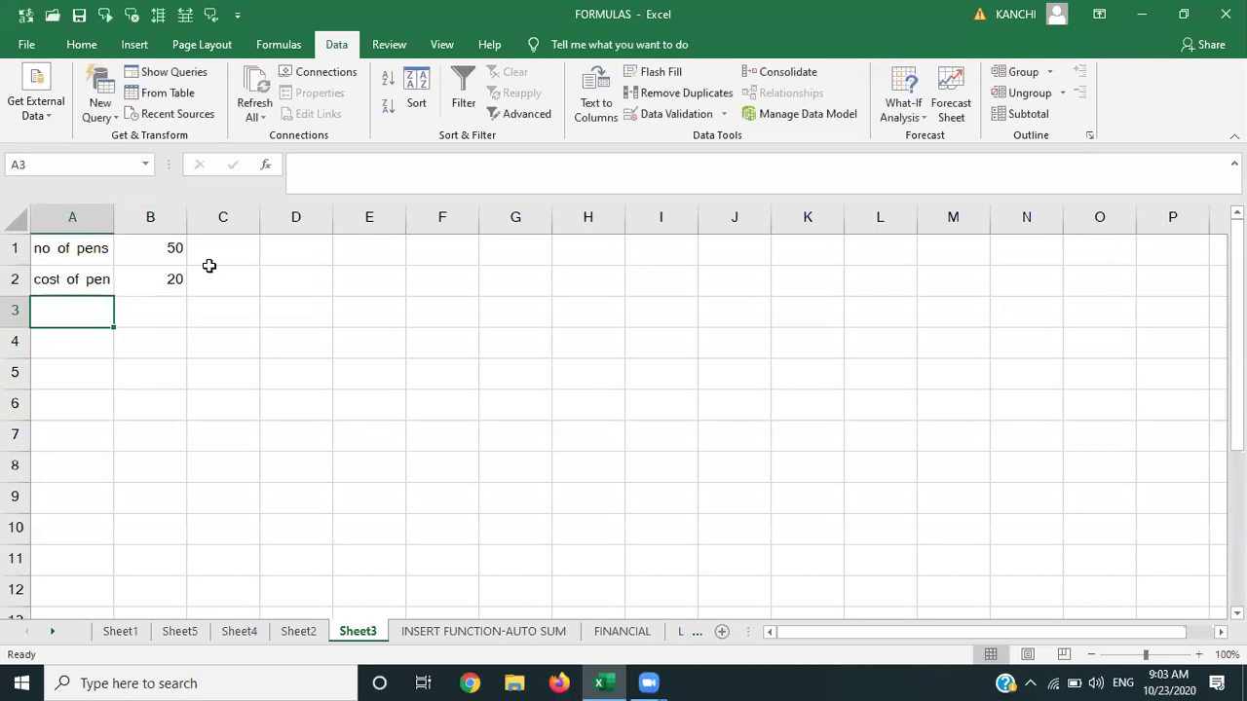
text(total)
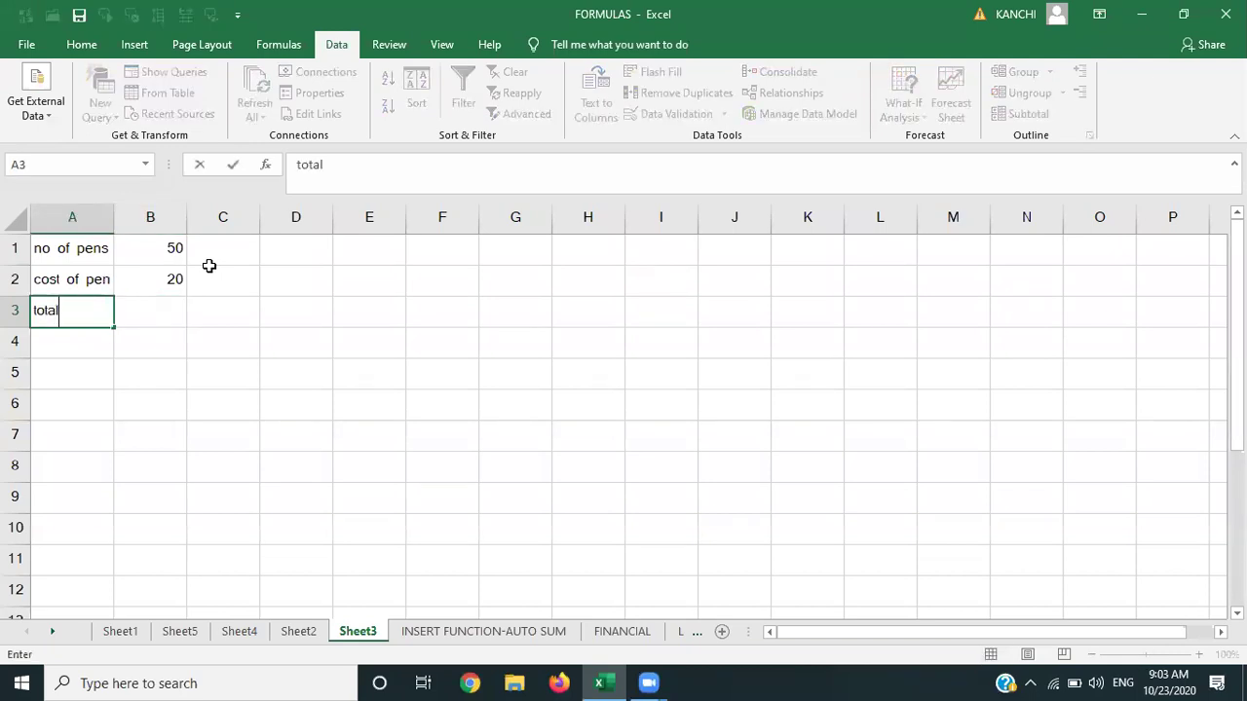
text( amount)
key(Tab)
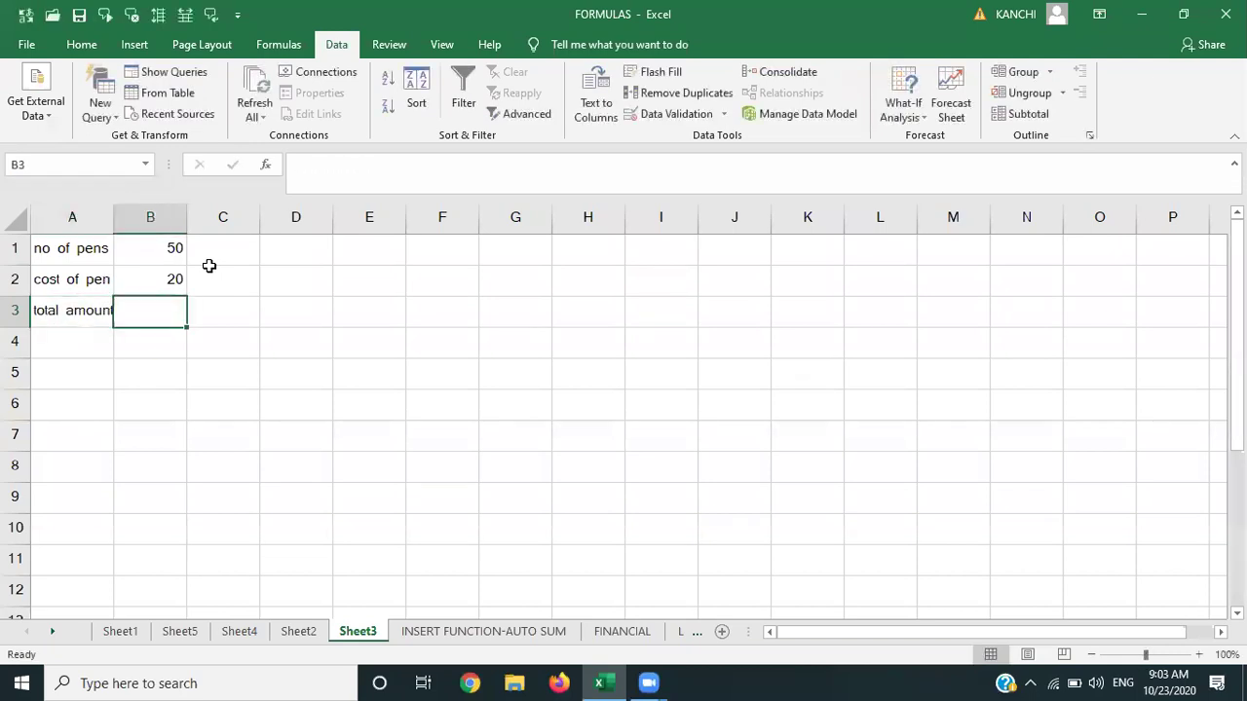
Enter the total amount formula =B1*B2 in B3.
text(=)
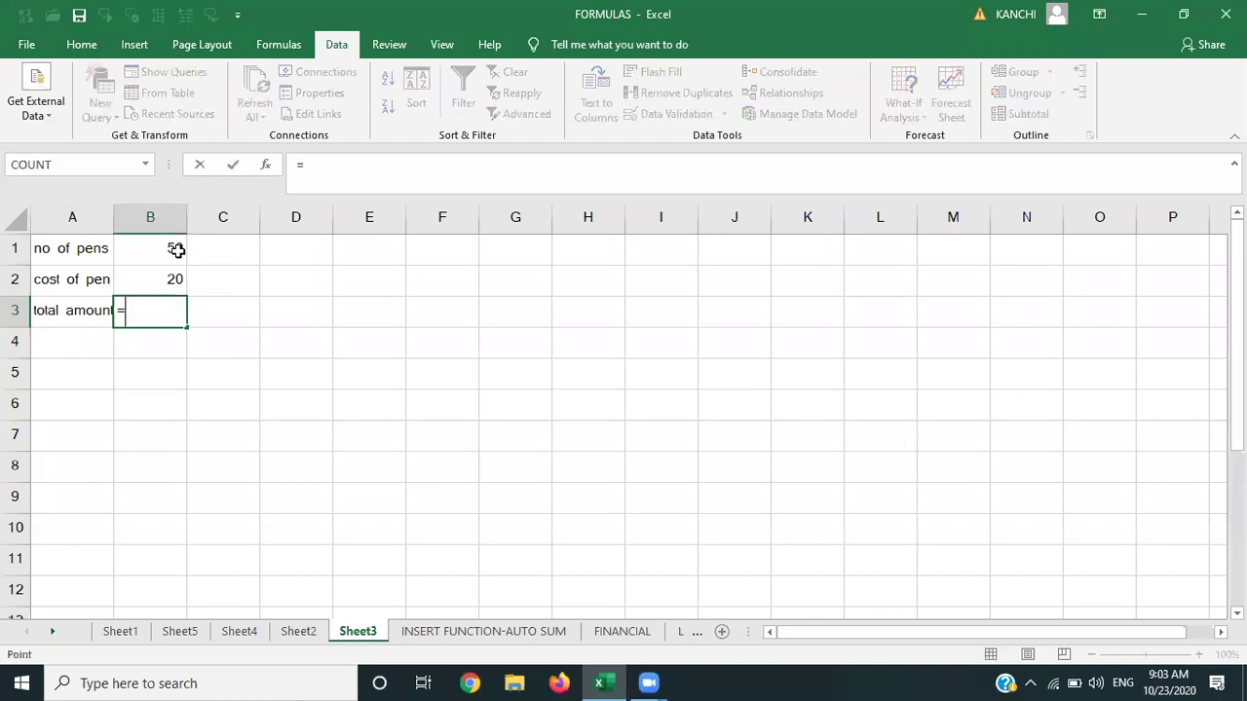
click(177, 250)
text(*)
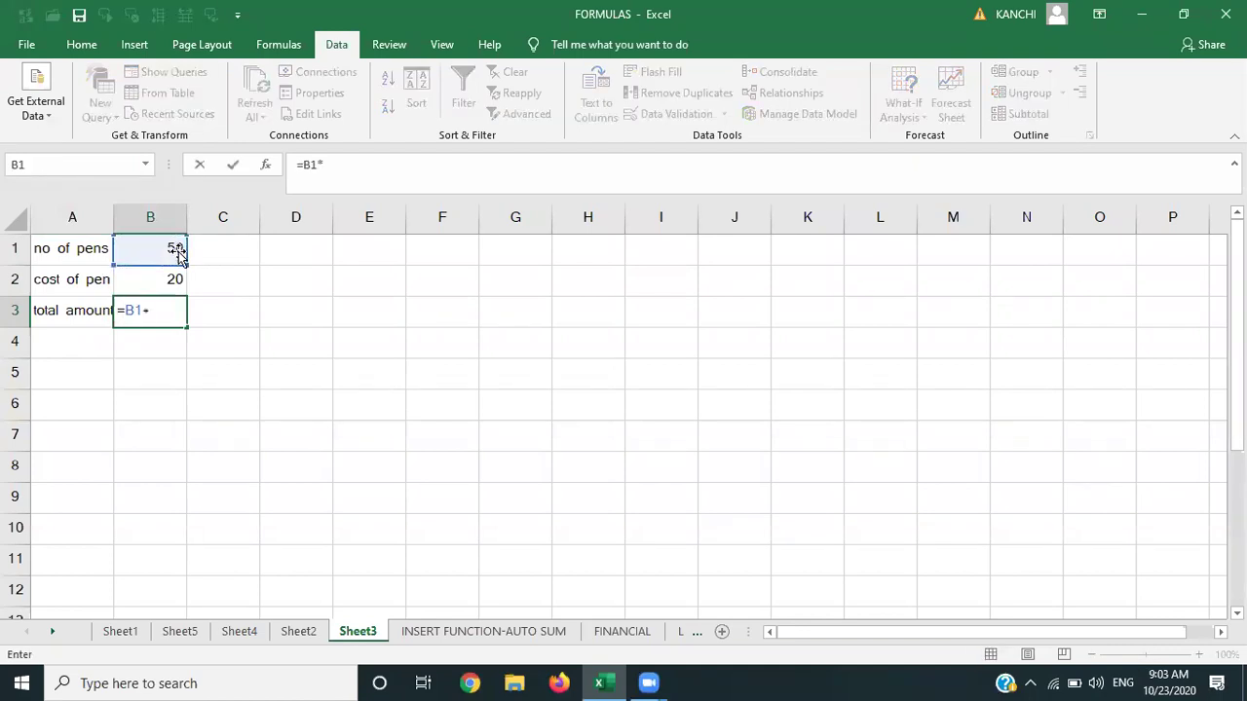
click(171, 289)
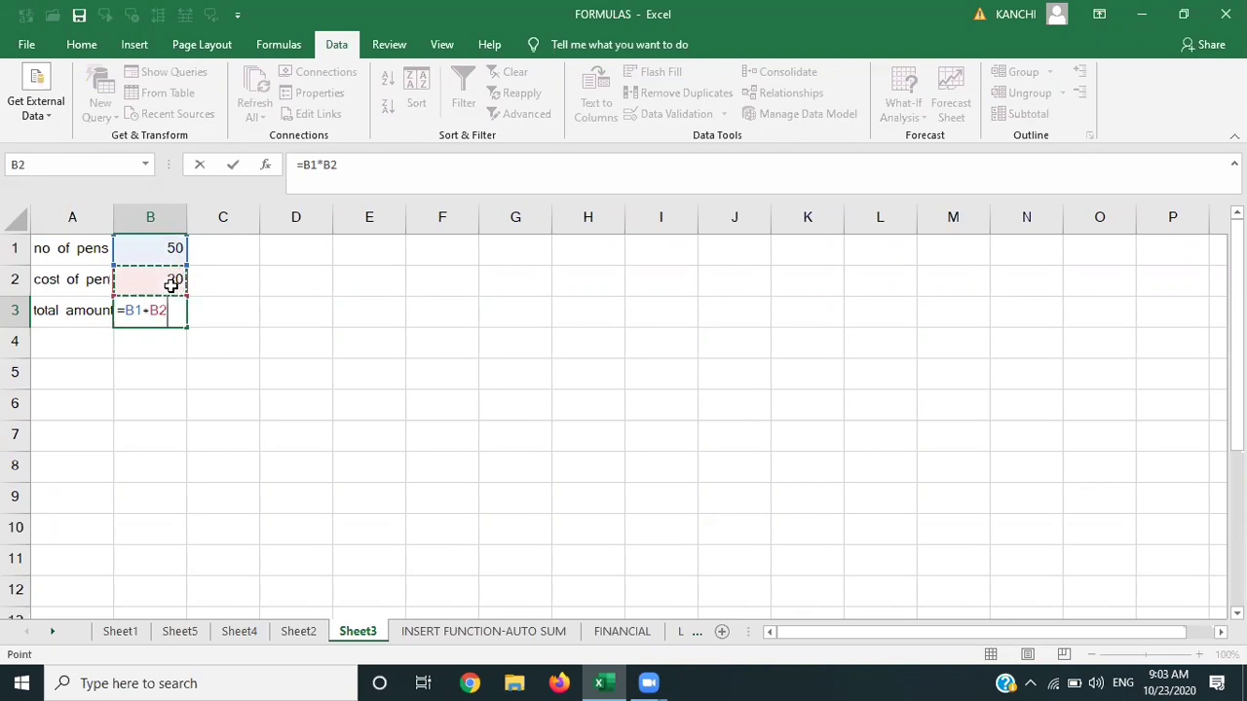
key(Return)
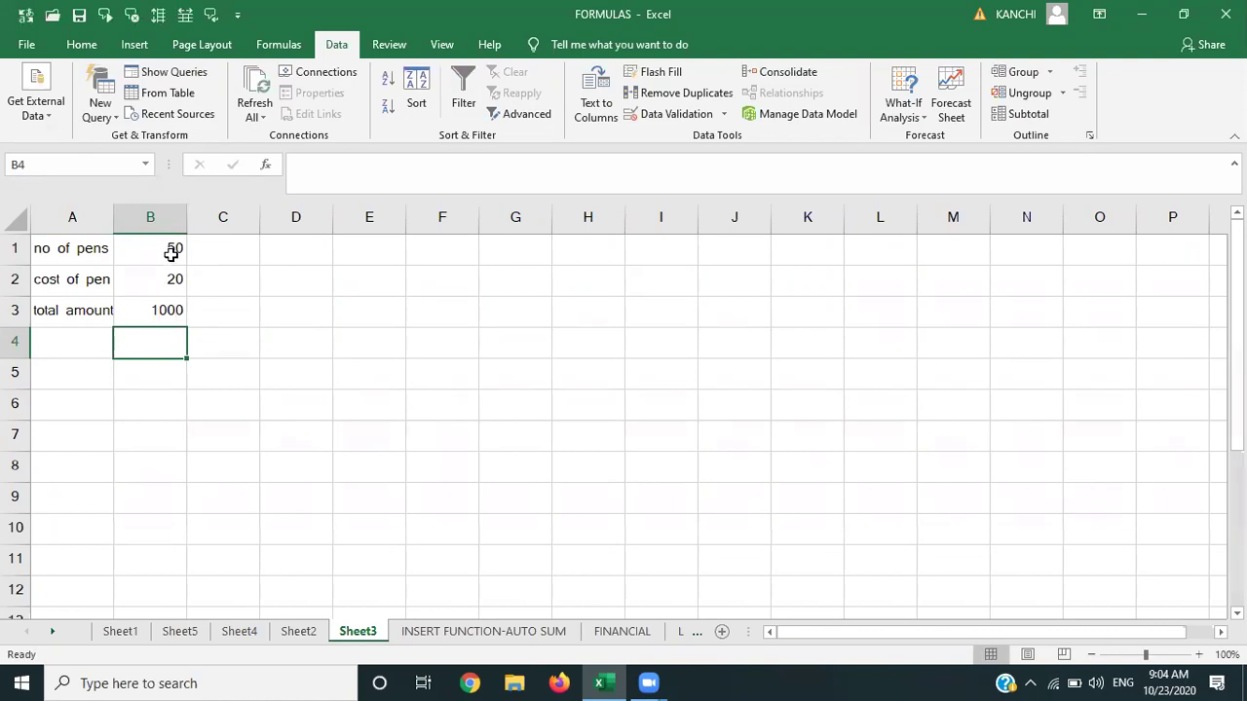
click(171, 253)
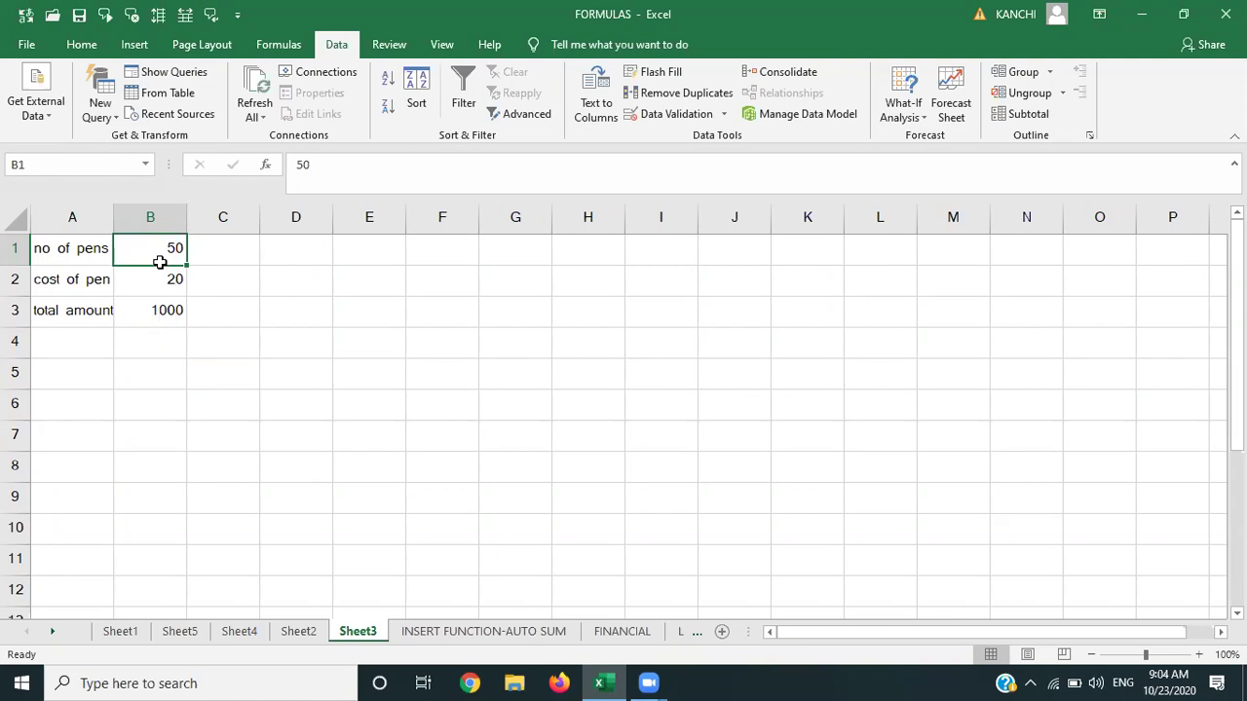
click(160, 274)
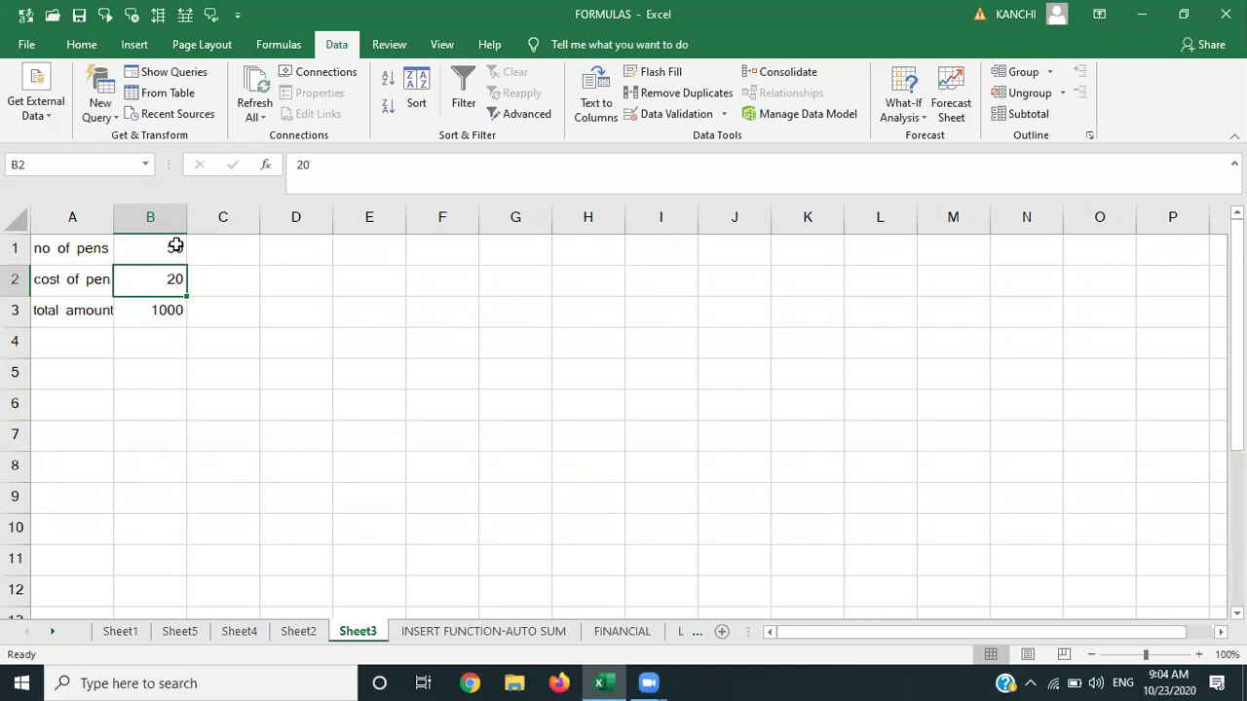
click(164, 309)
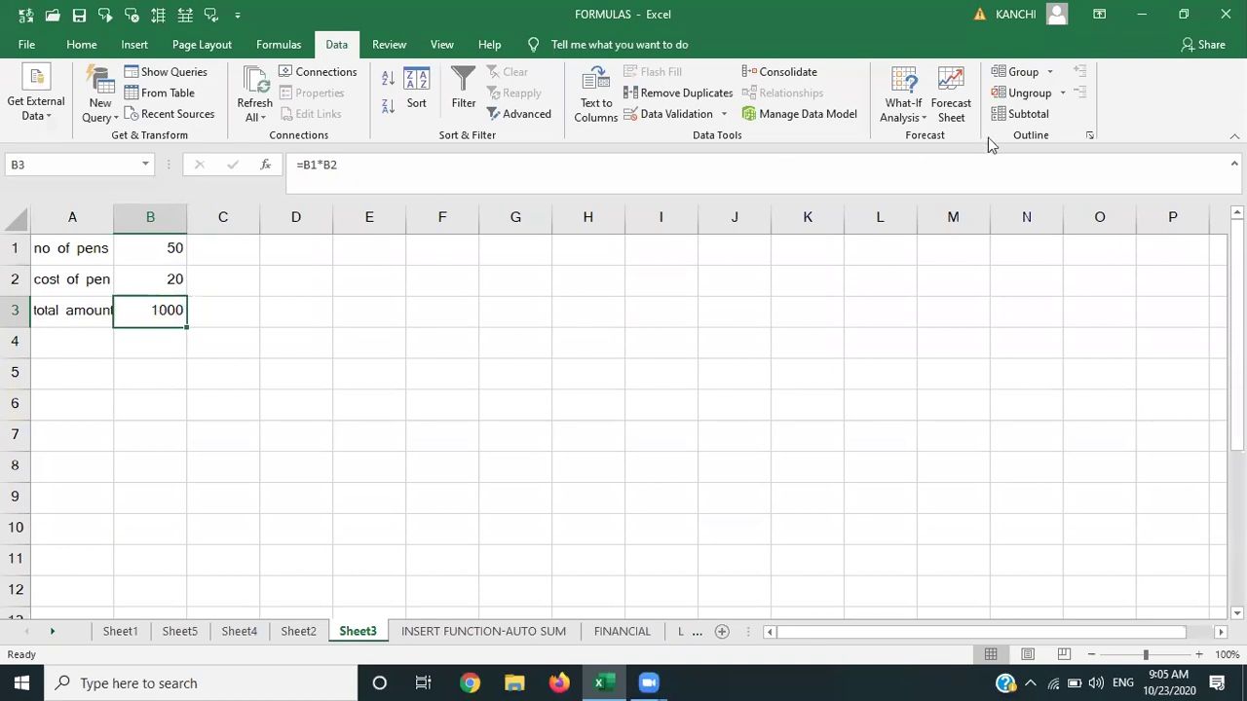
click(911, 116)
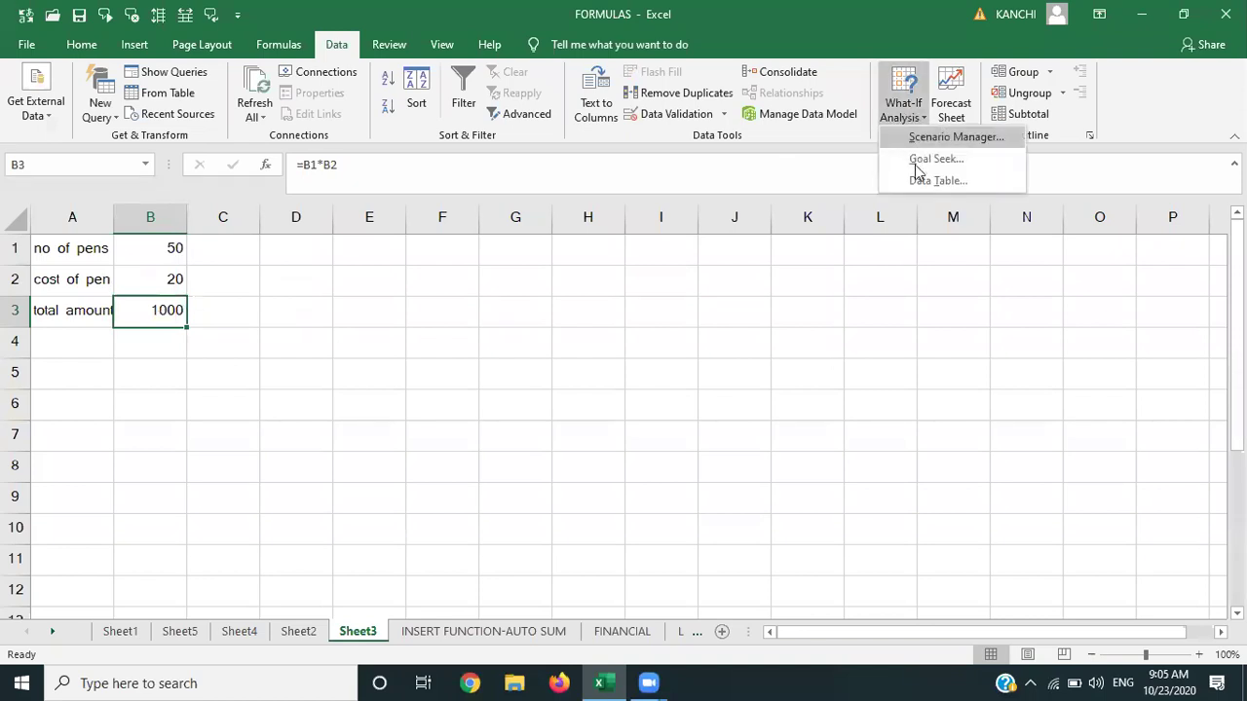
click(918, 156)
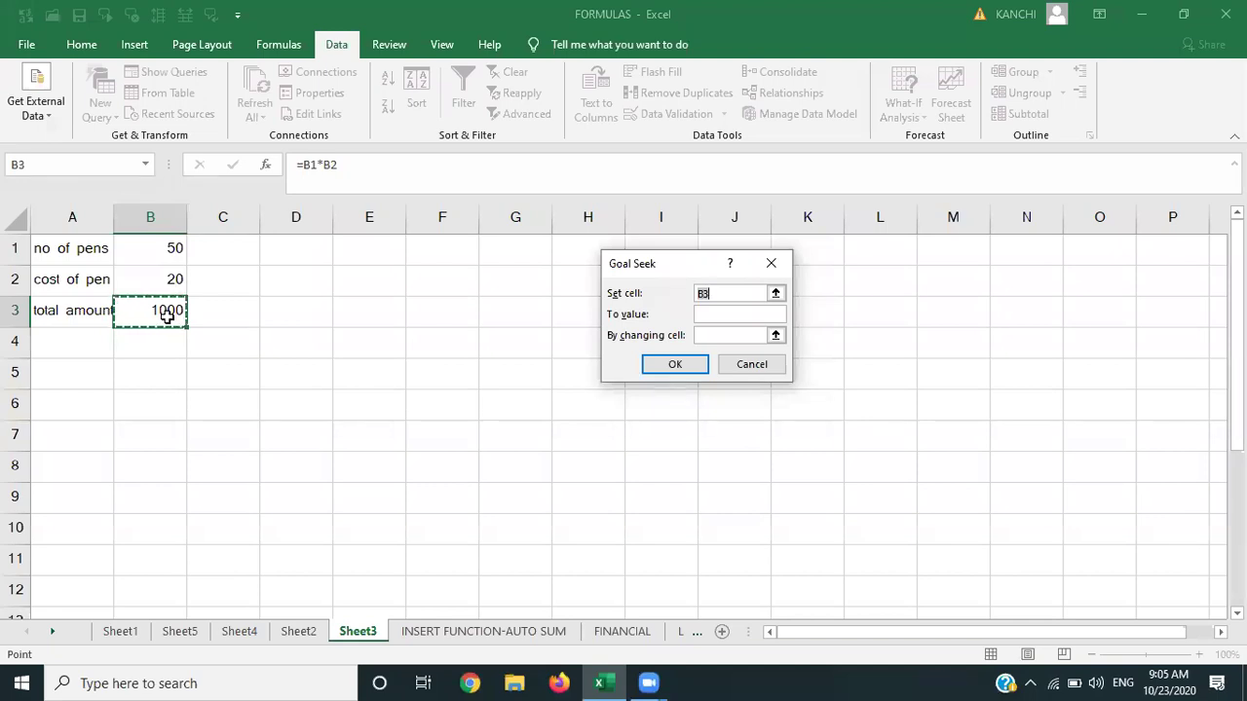
click(710, 315)
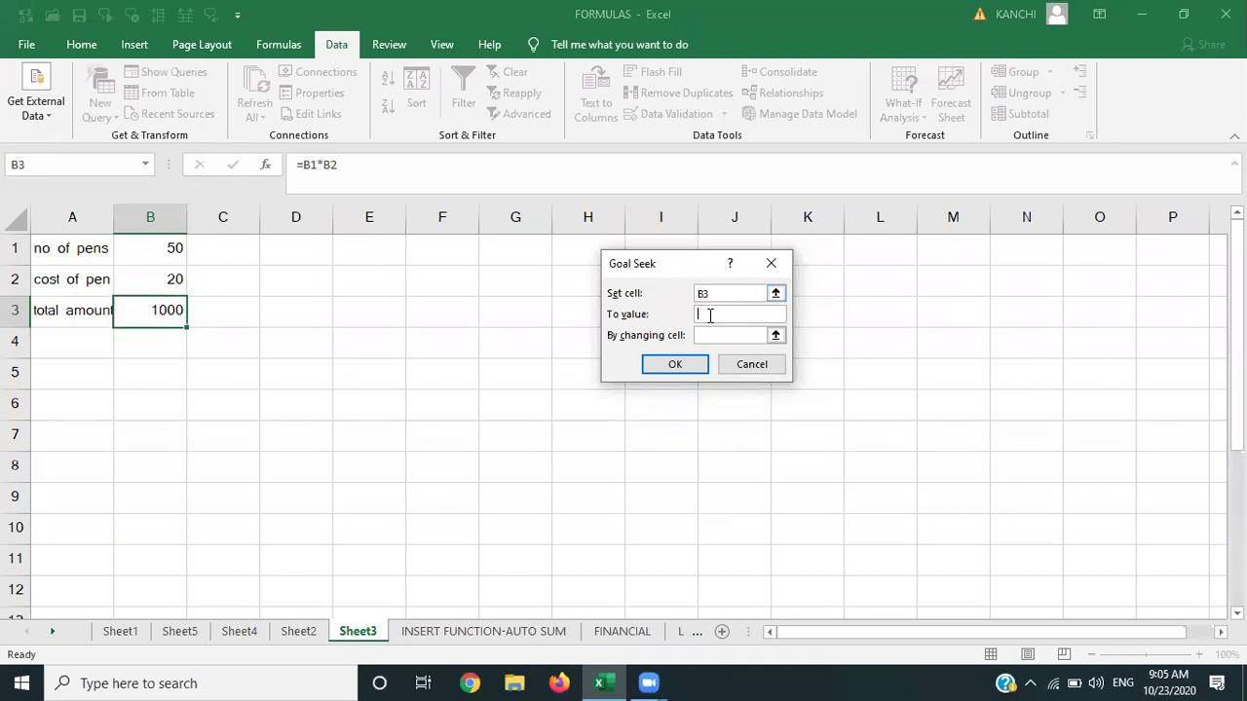
text(200000)
click(710, 337)
click(160, 278)
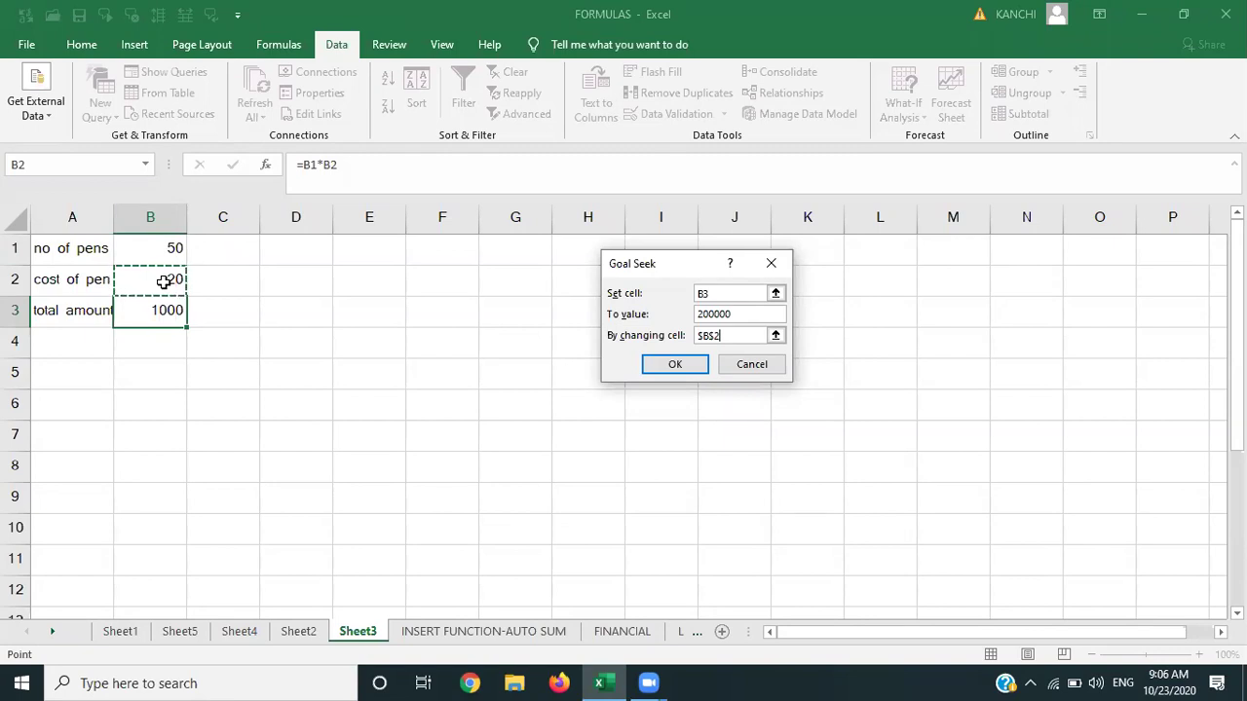
click(683, 365)
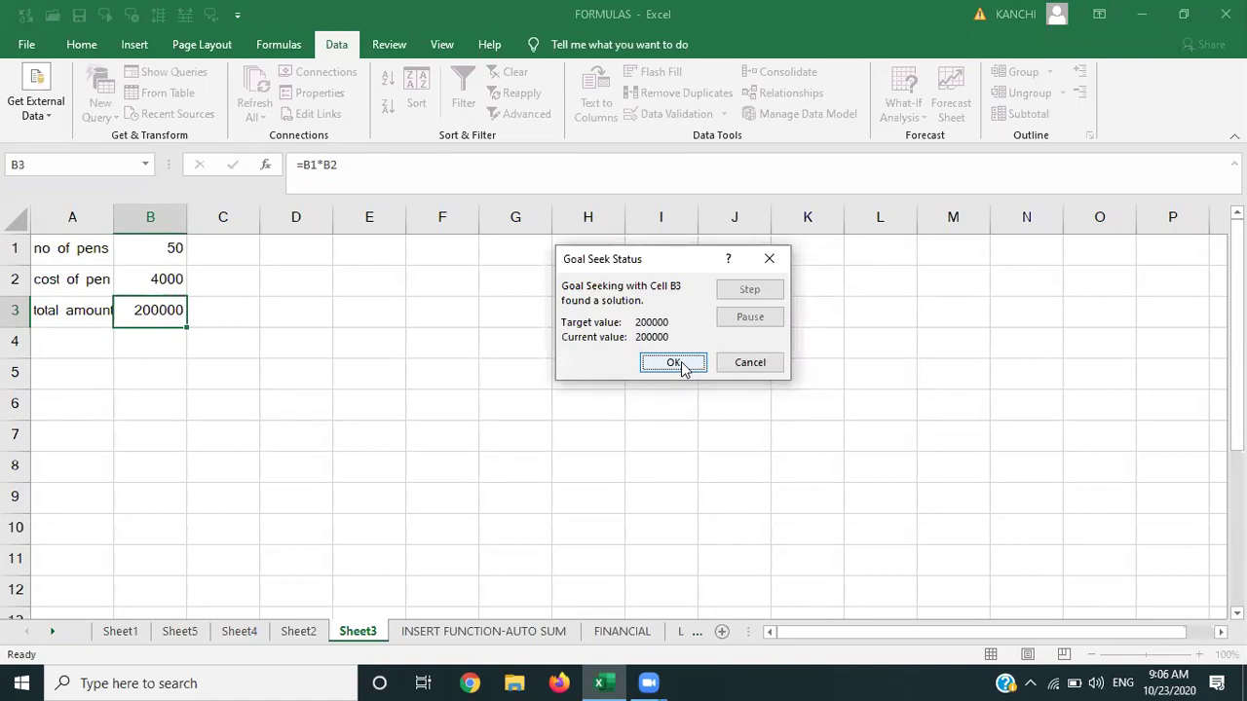
click(738, 365)
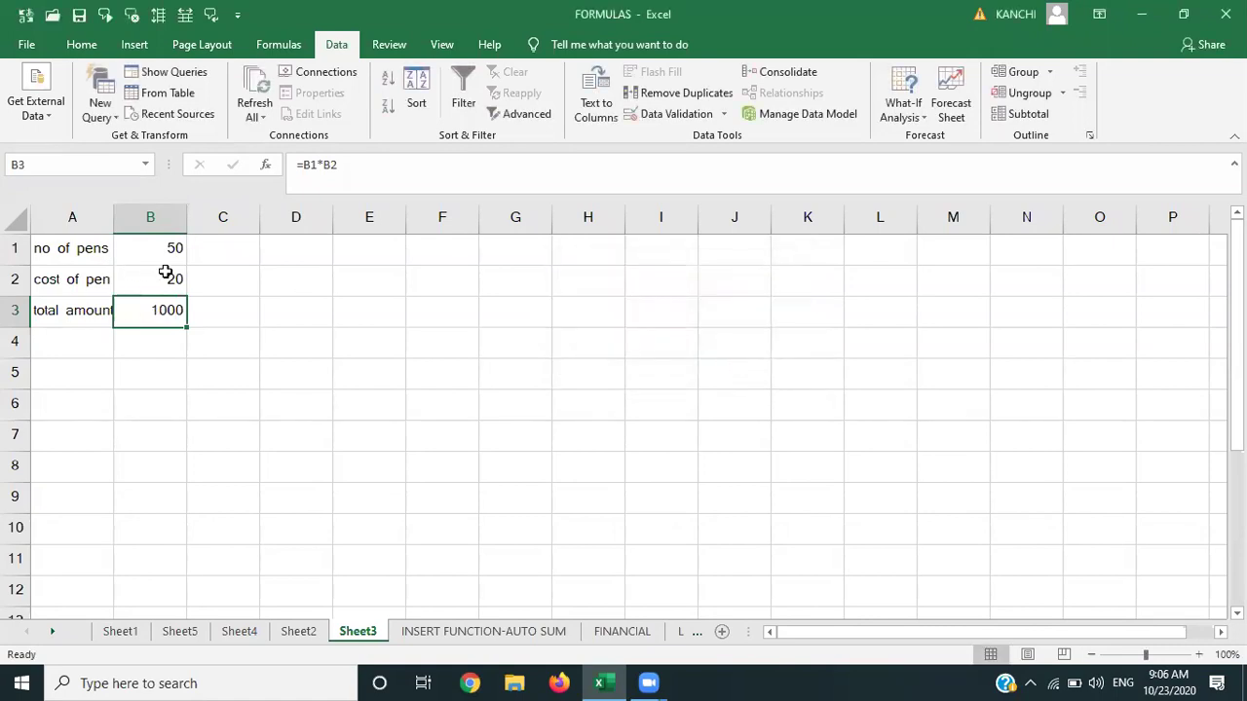
click(903, 122)
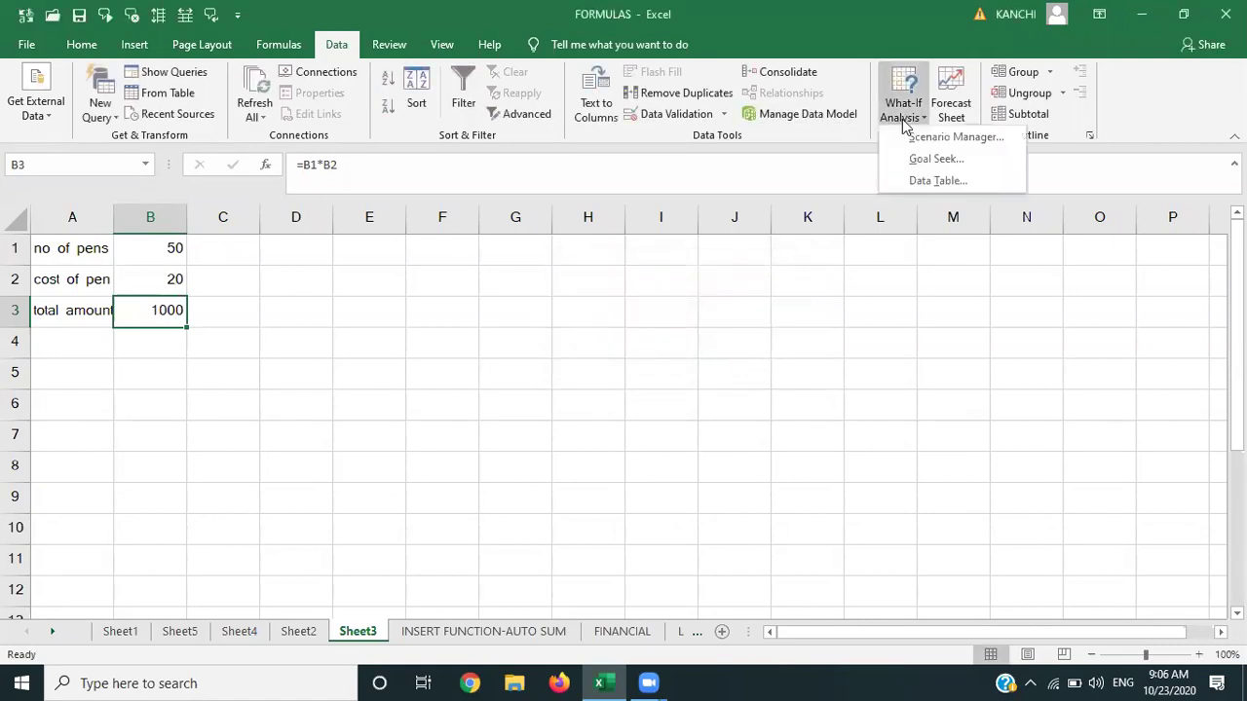
click(375, 245)
click(167, 279)
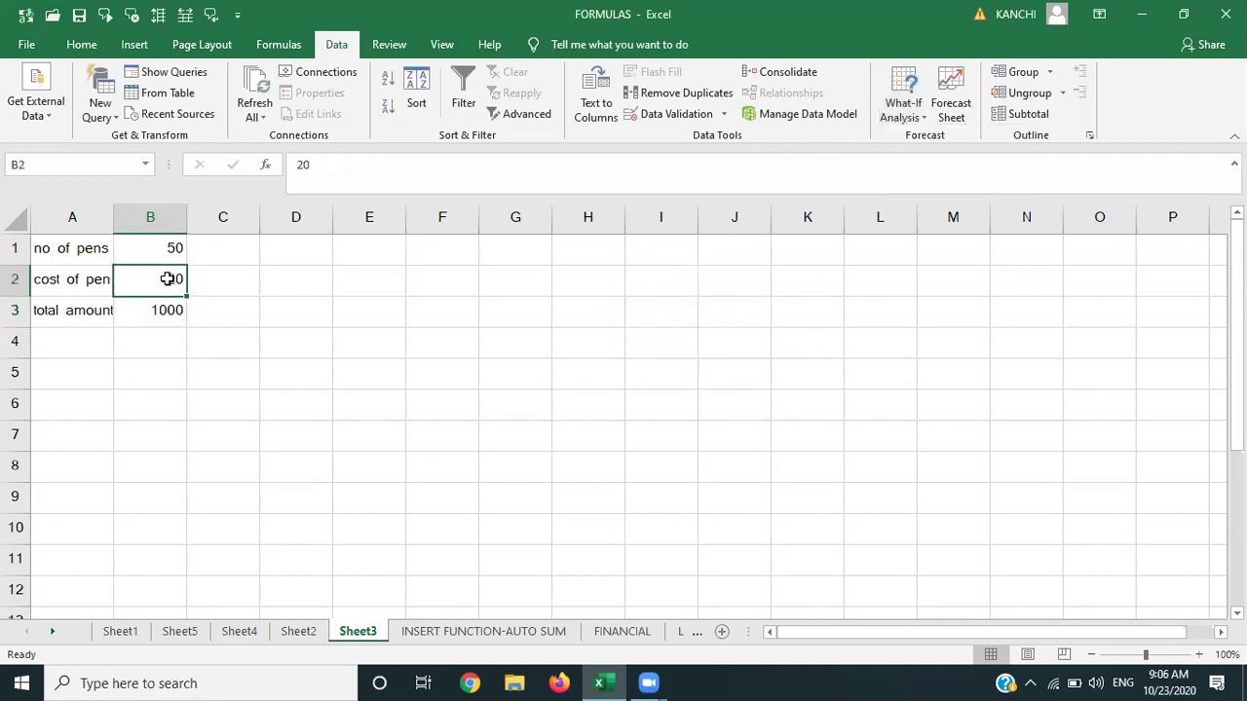
text(130)
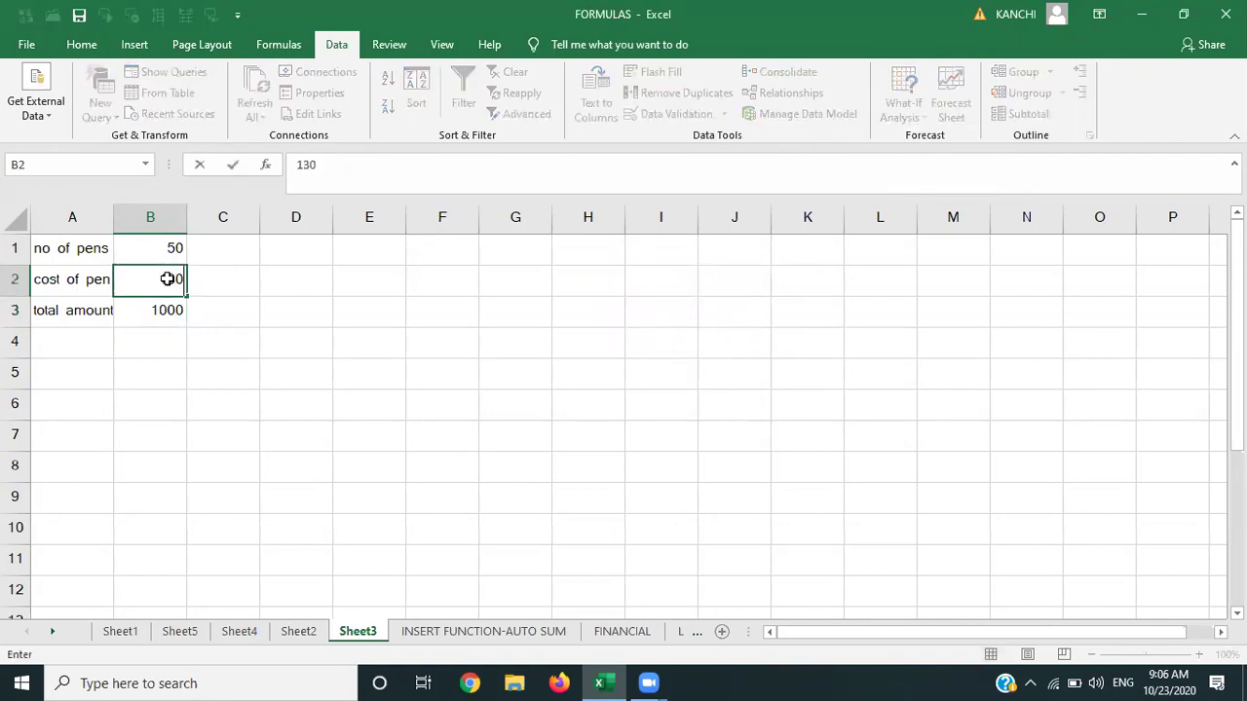
key(Tab)
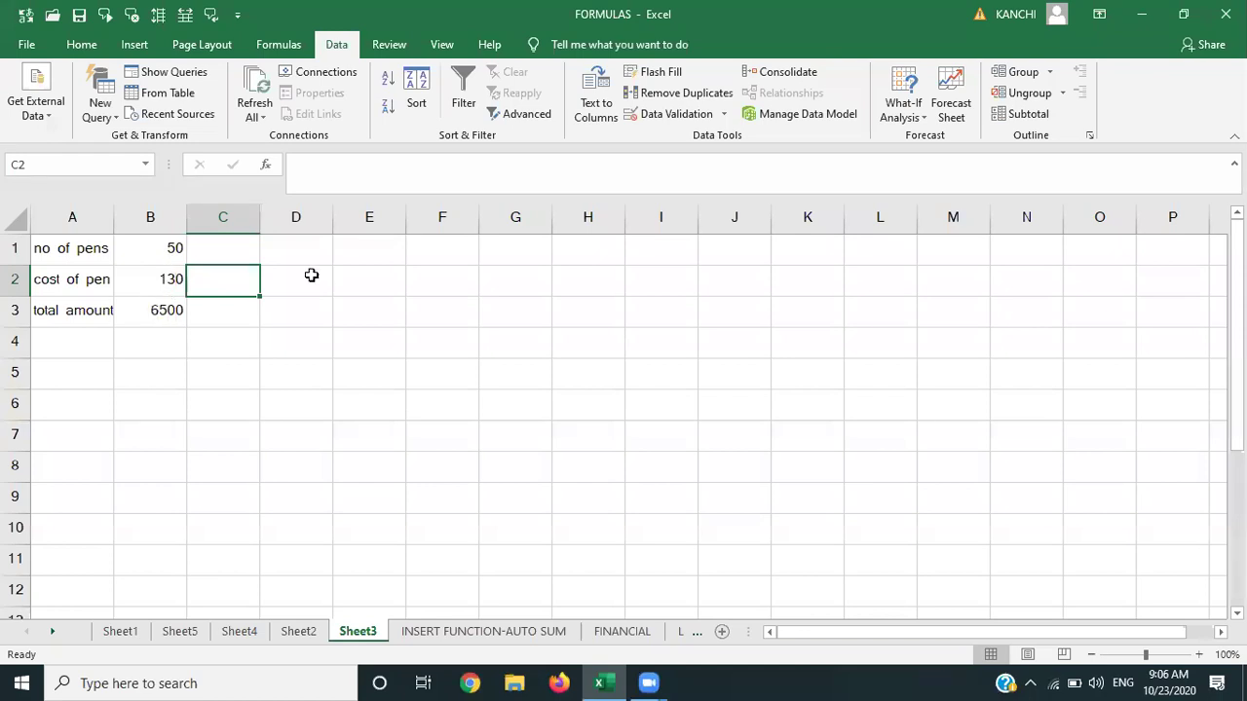
click(169, 311)
click(902, 107)
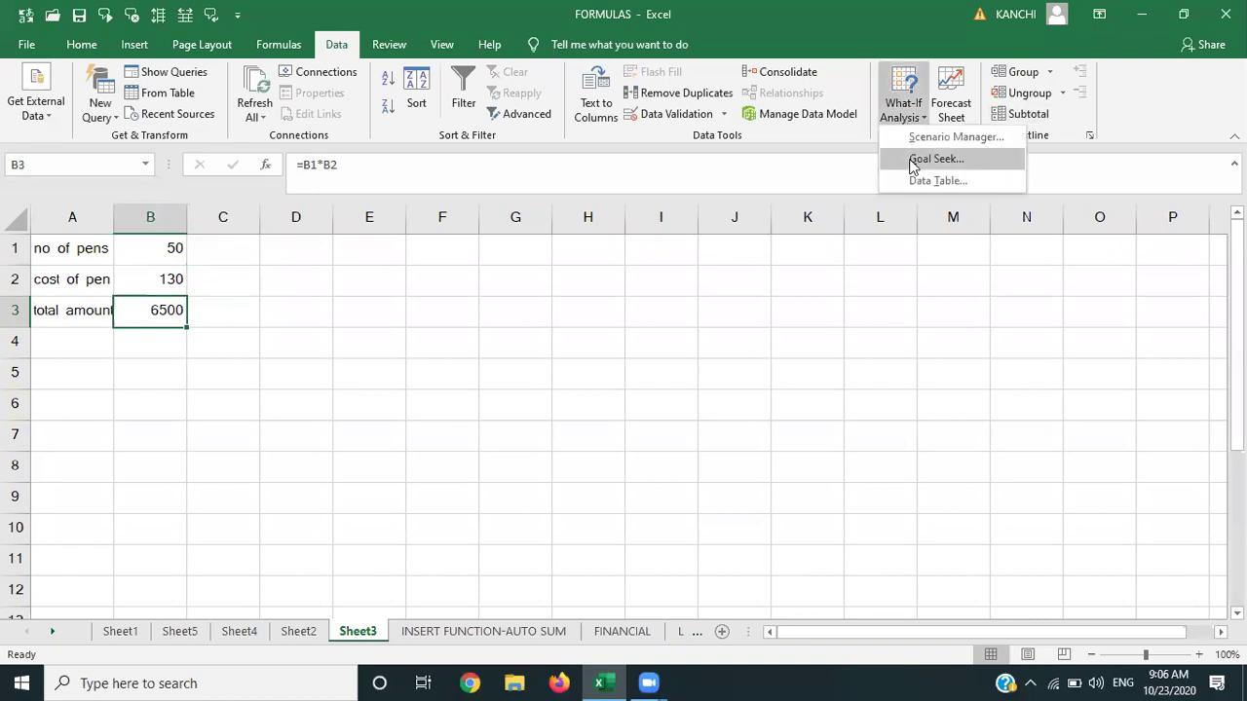
click(933, 159)
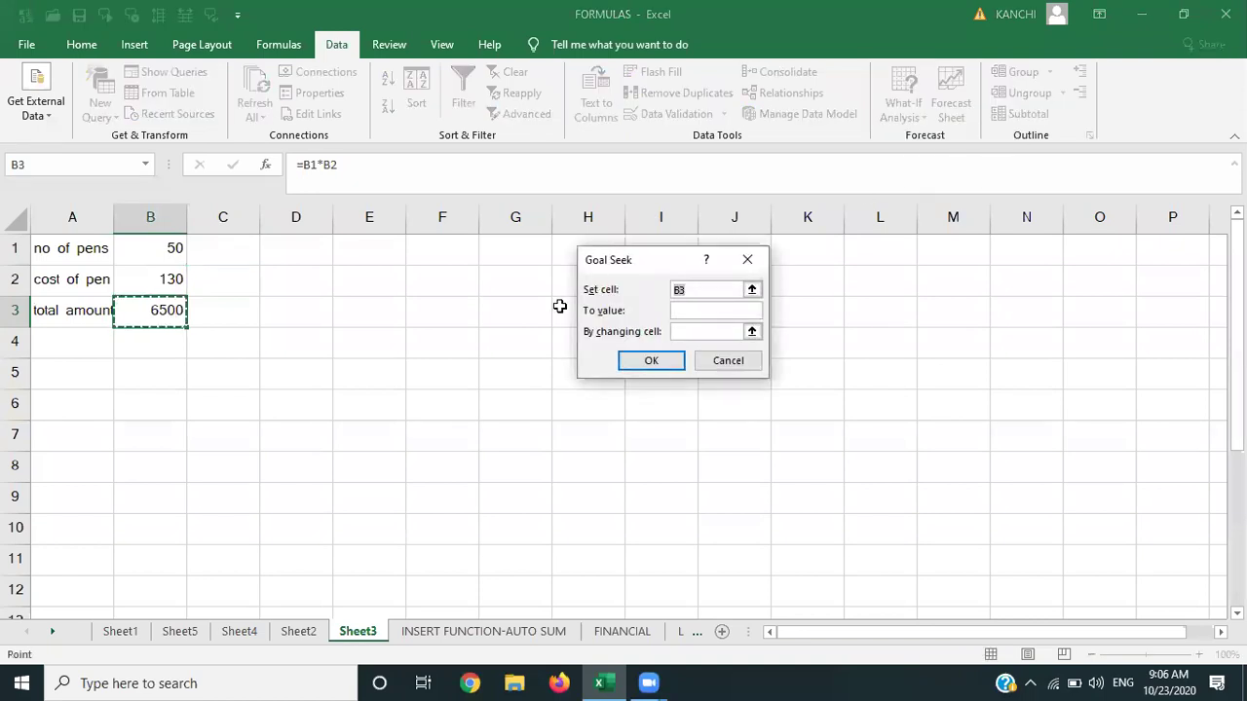
click(690, 315)
text(200000)
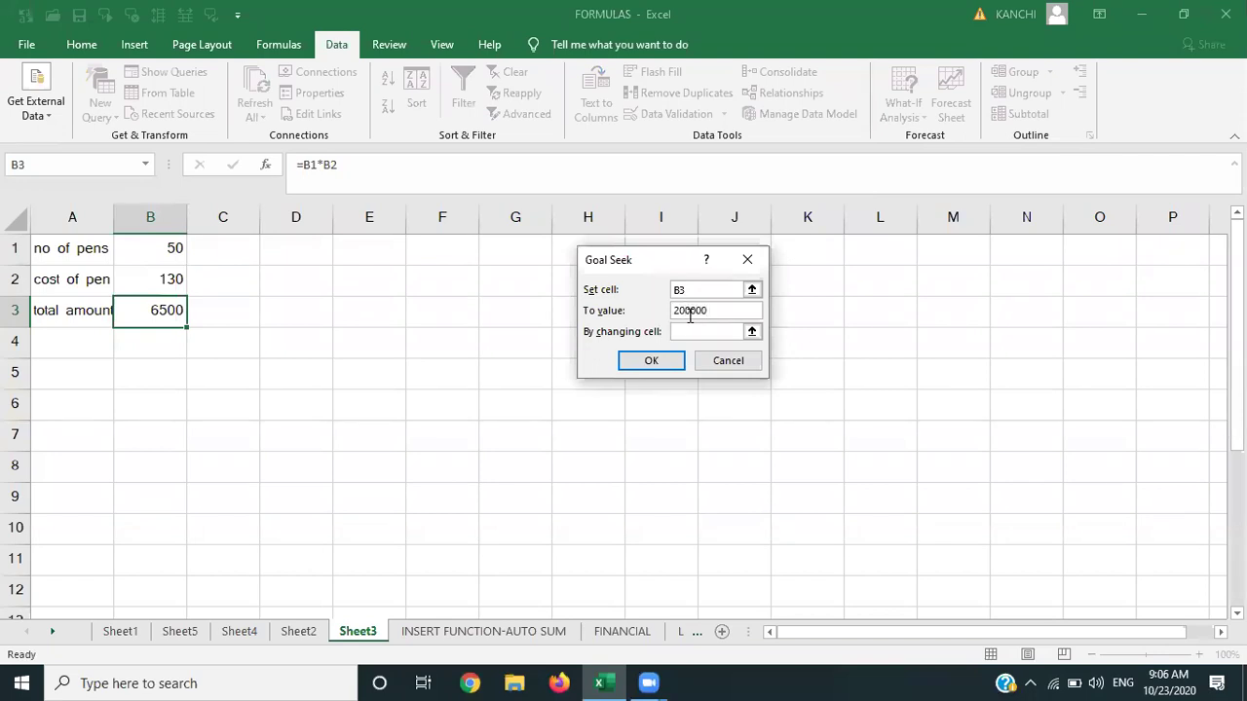
click(690, 331)
click(177, 250)
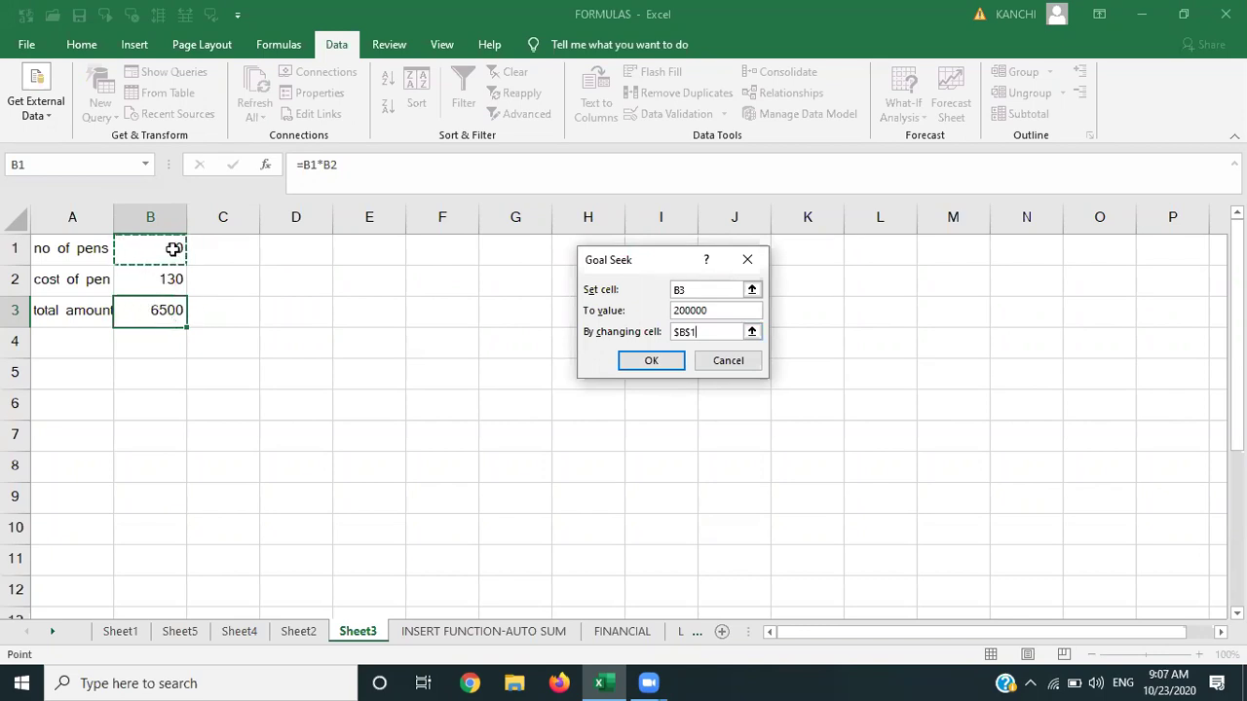
click(649, 363)
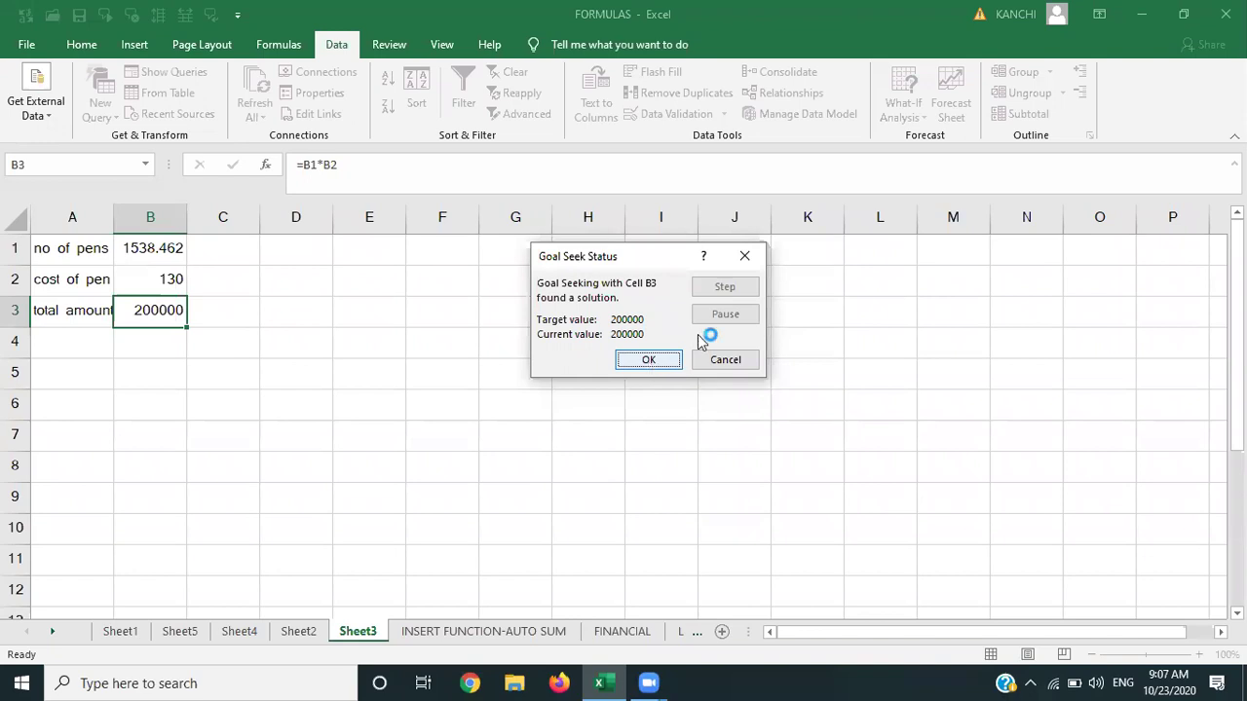
click(746, 254)
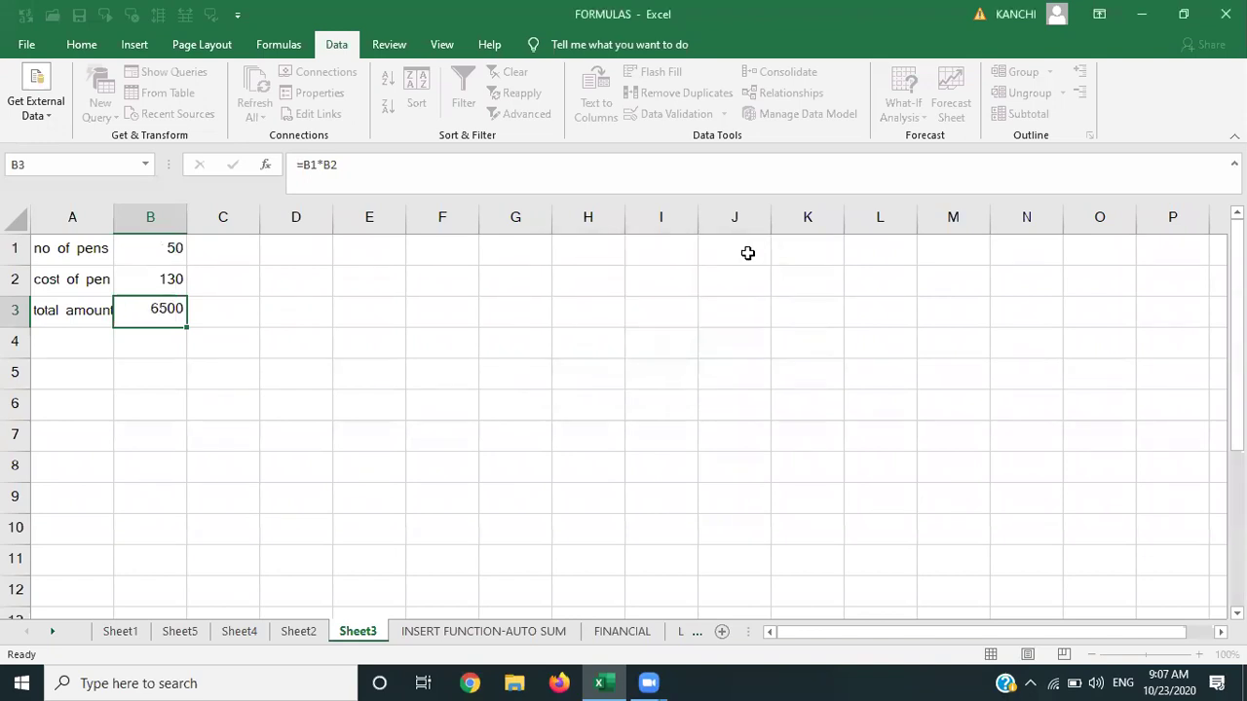
click(916, 118)
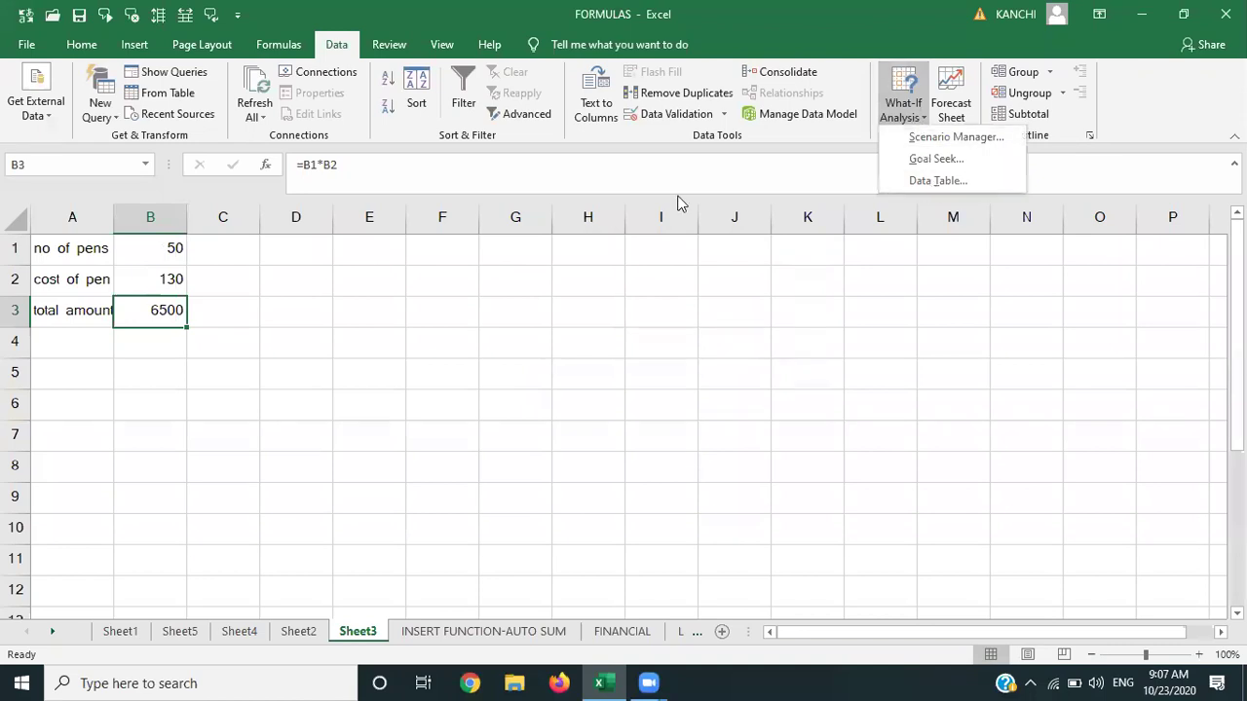
click(258, 385)
click(220, 317)
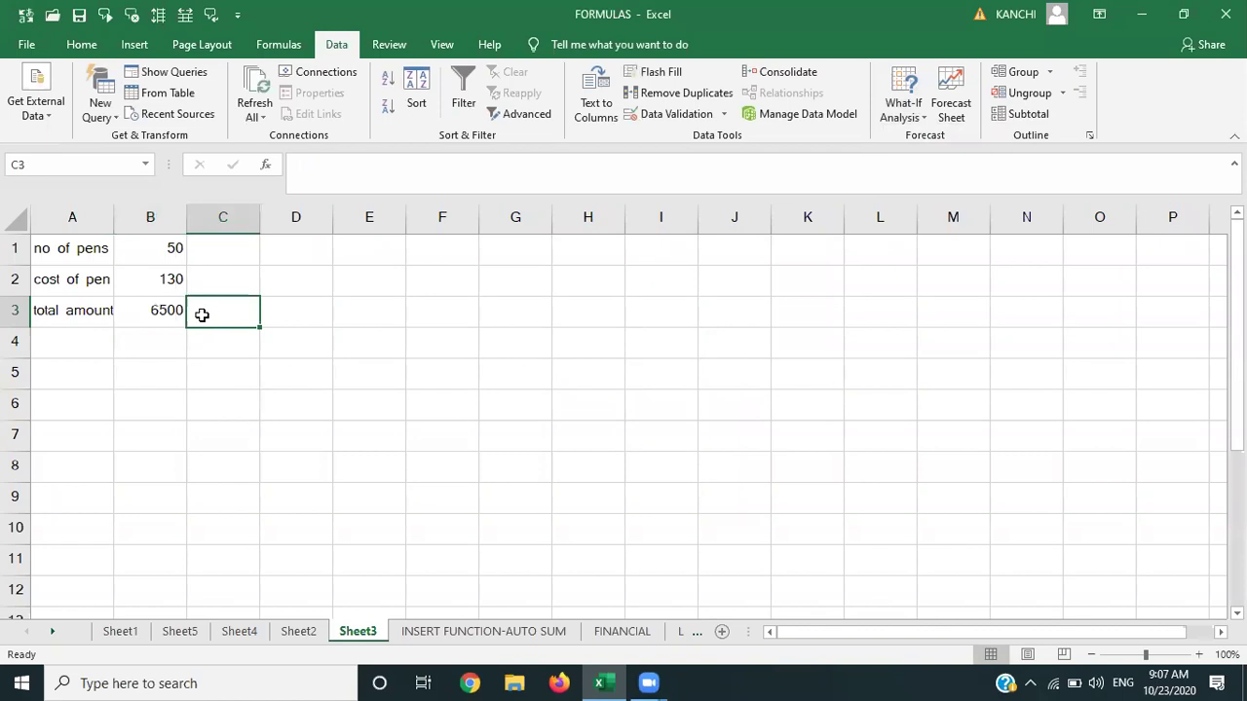
click(152, 317)
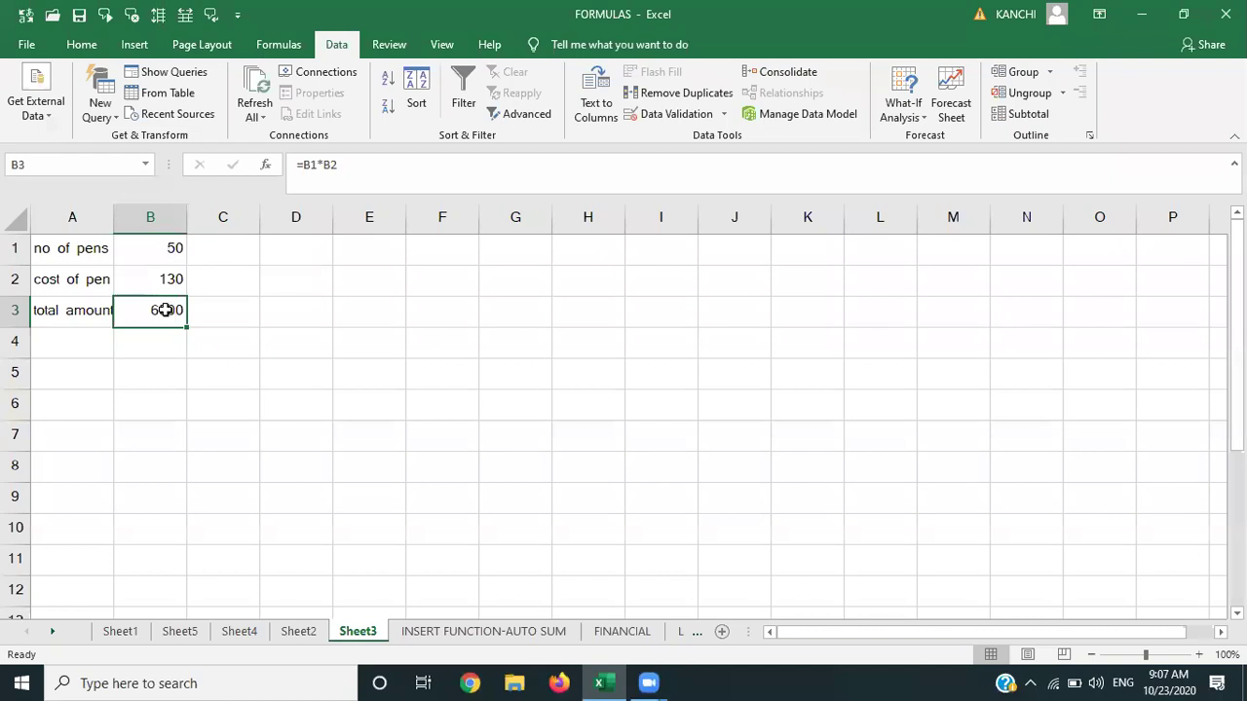
click(216, 315)
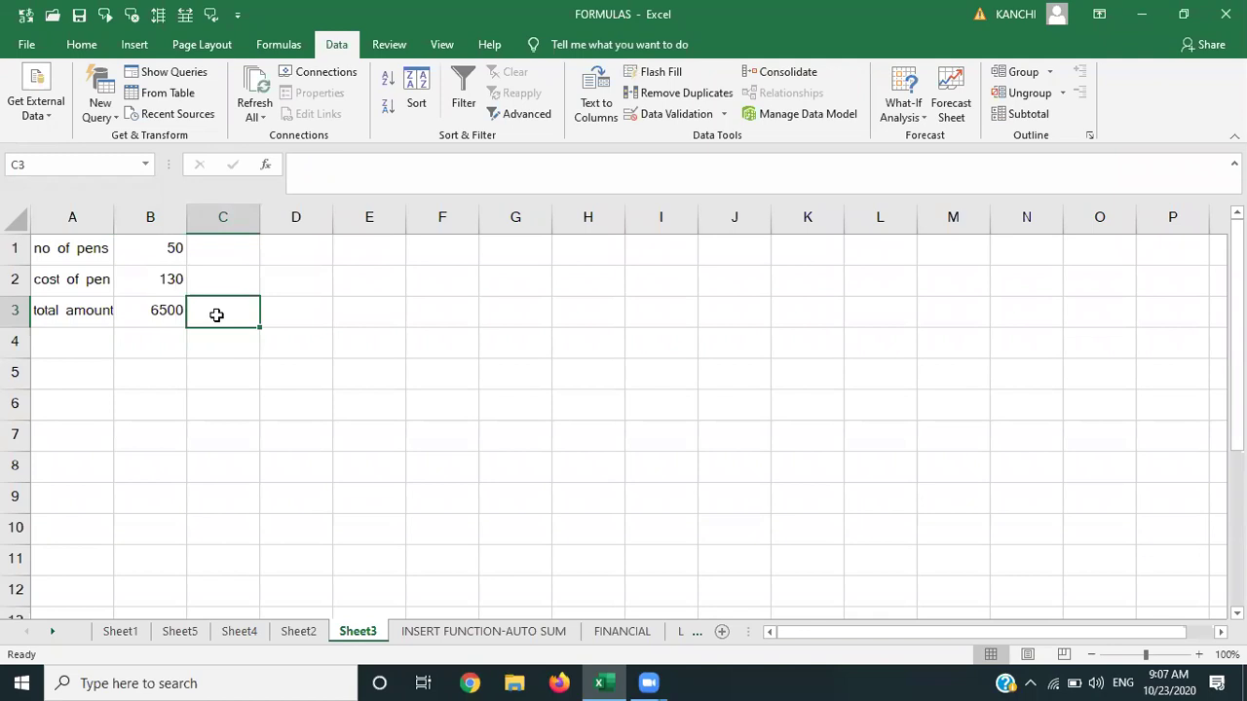
Enter 10, 20, 30, 40, 50 and 60 across cells C3 to H3.
text(10)
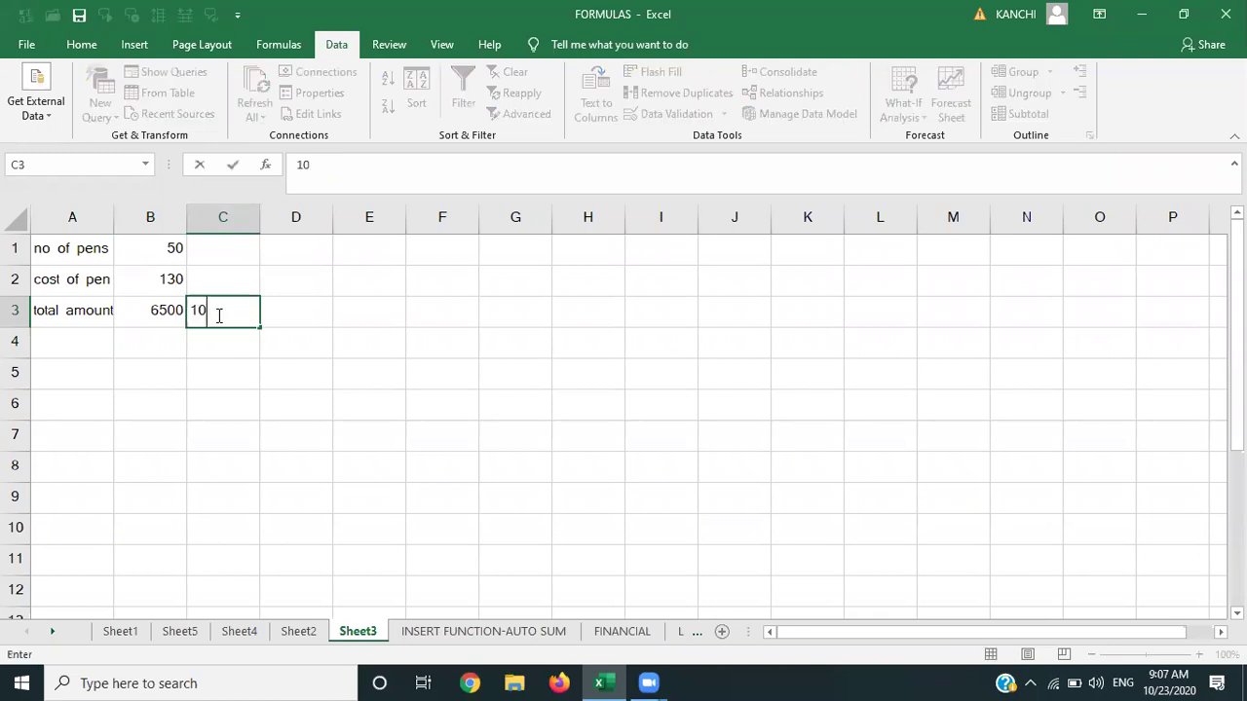
key(Tab)
text(20)
key(Tab)
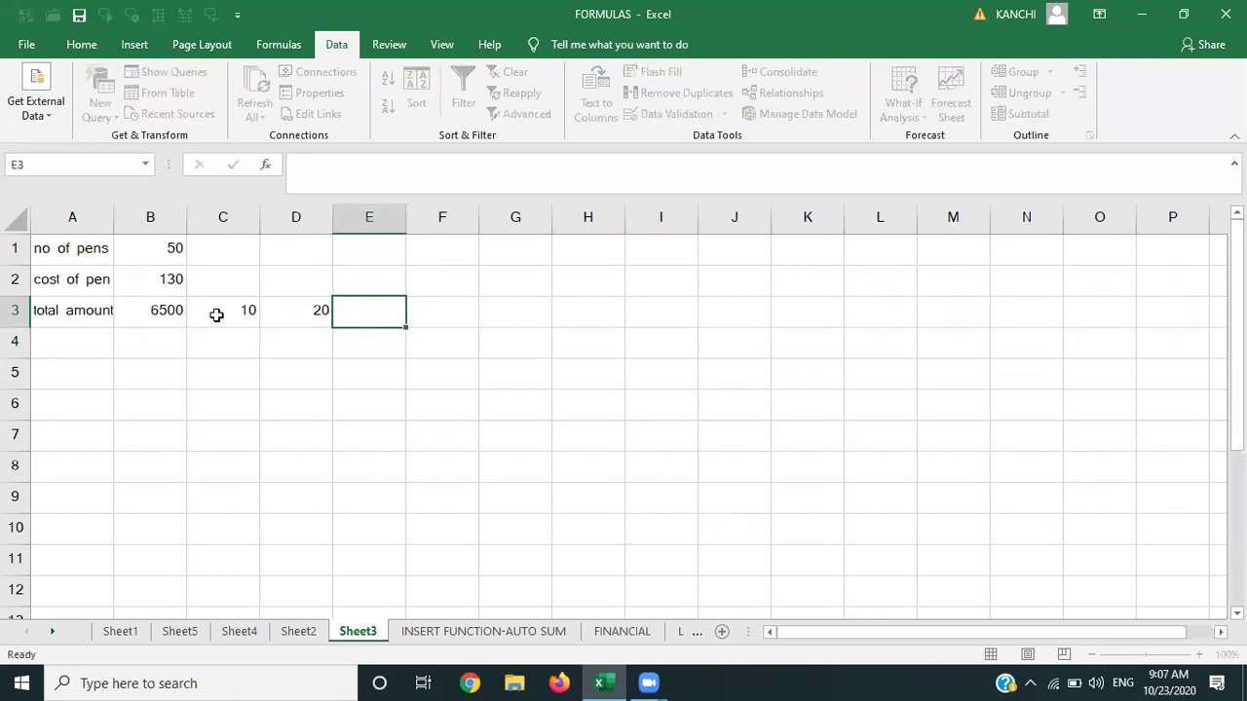
text(30)
key(Tab)
text(40)
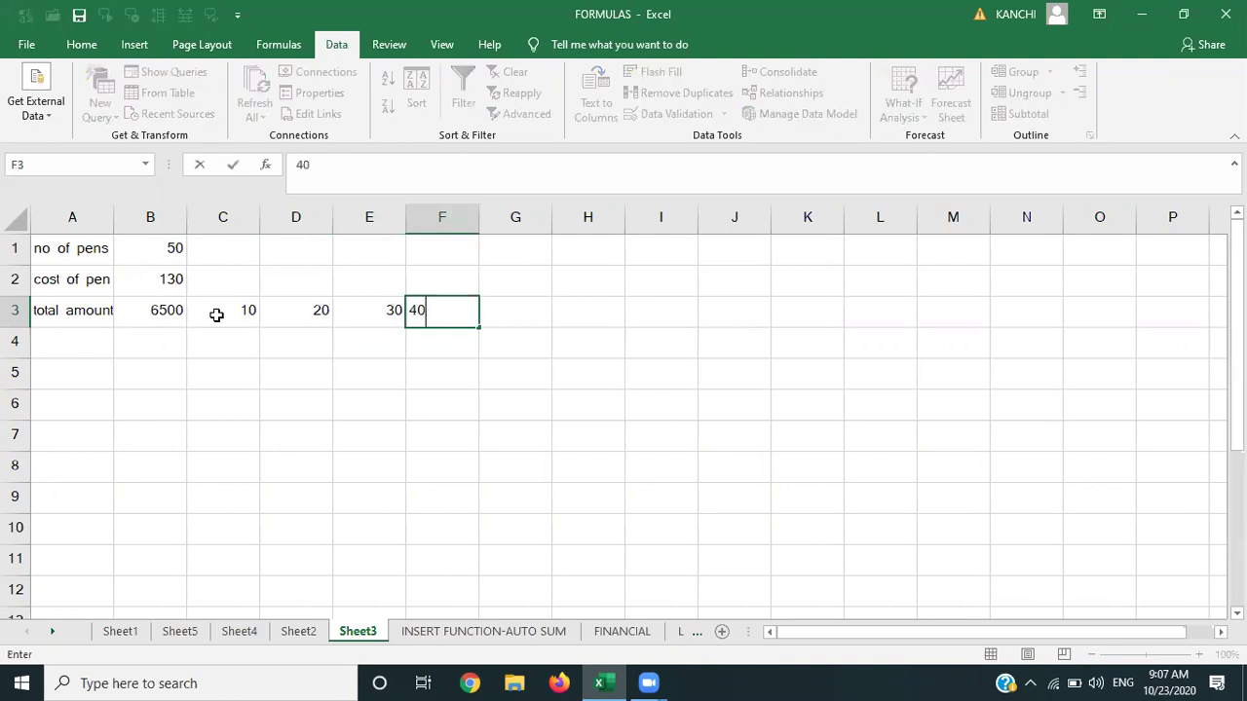
key(Tab)
text(50)
key(Tab)
text(60)
key(Tab)
key(Left)
key(Left)
key(Left)
key(Left)
key(Left)
key(Left)
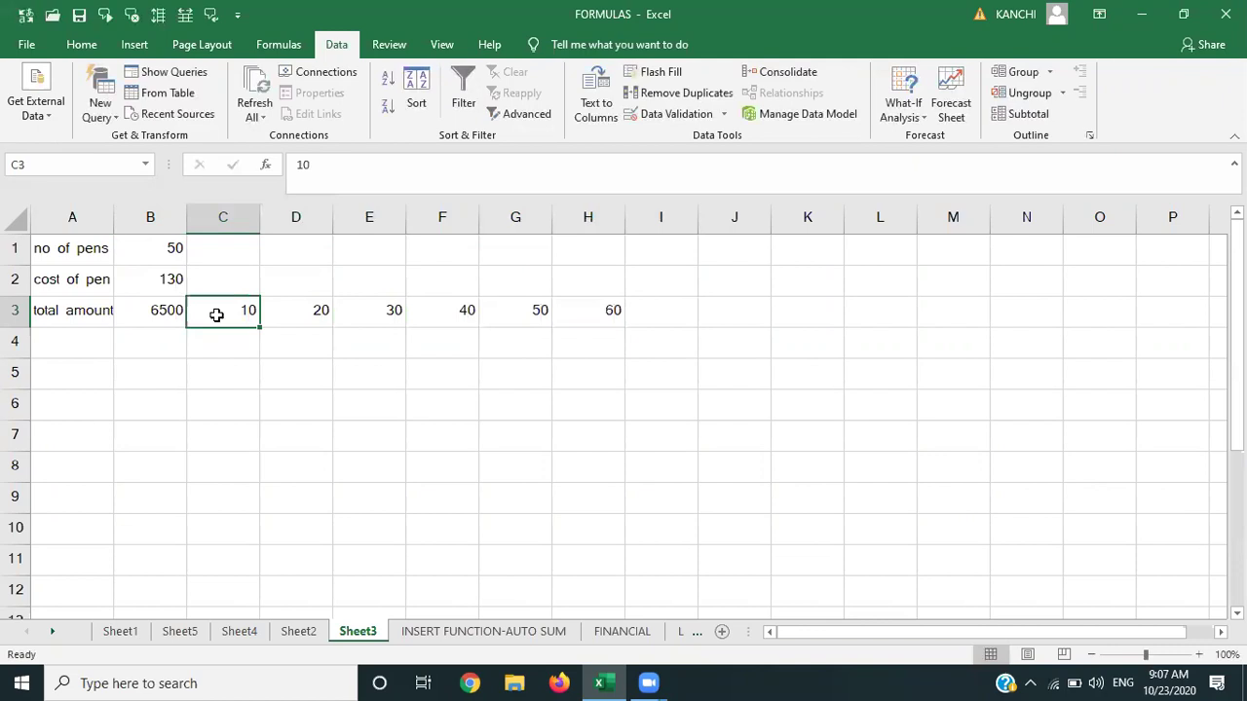
key(Up)
key(Up)
key(shift+Right)
key(shift+Right)
key(shift+Right)
key(shift+Right)
key(shift+Right)
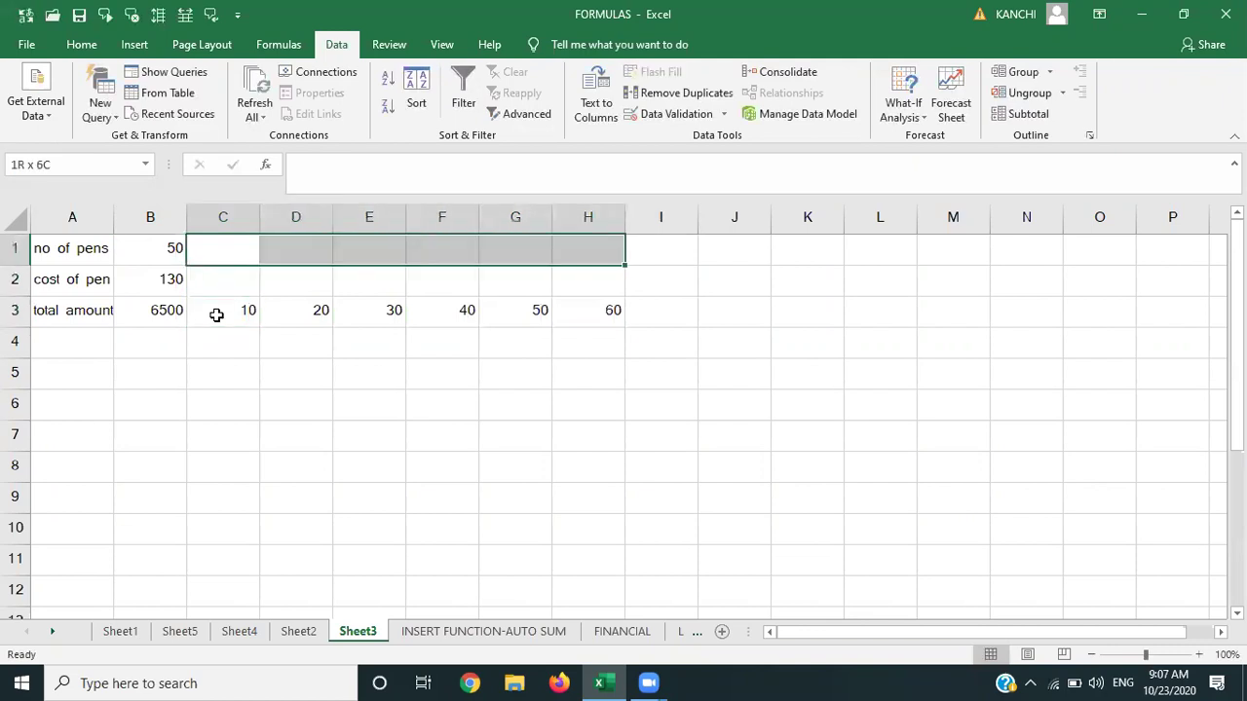
Merge and center cells C1:H2 into one block.
key(shift+Down)
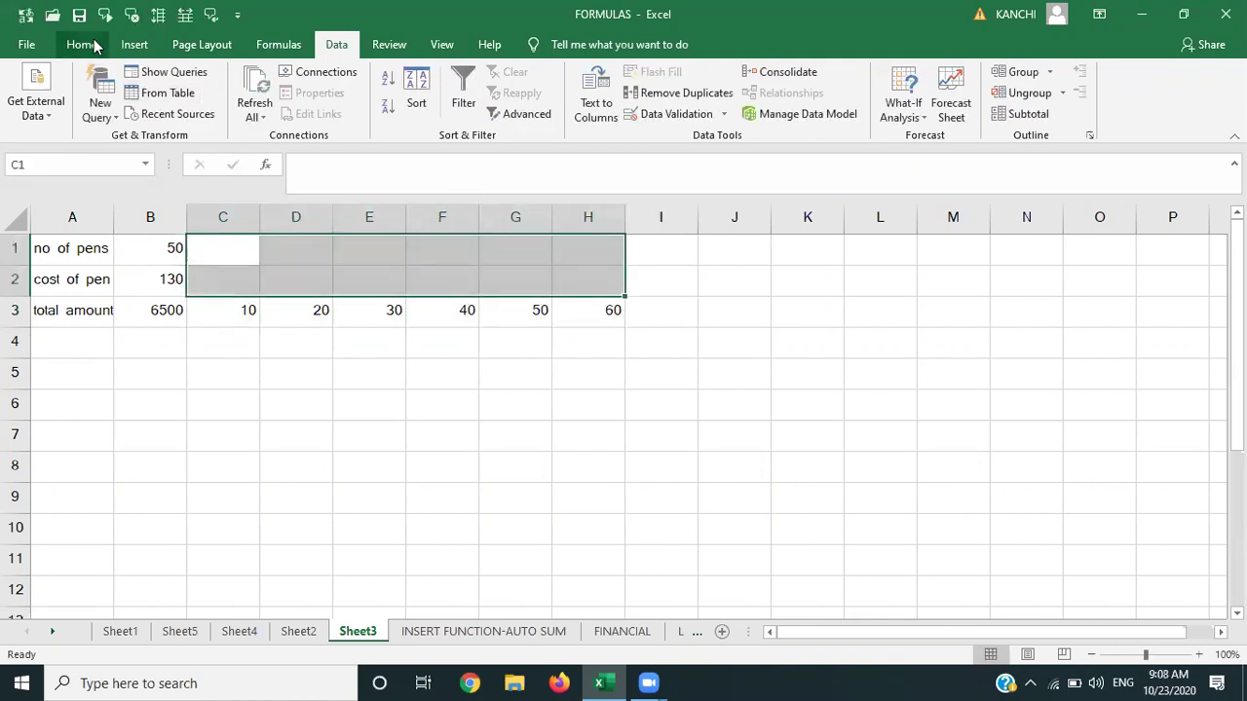
click(94, 45)
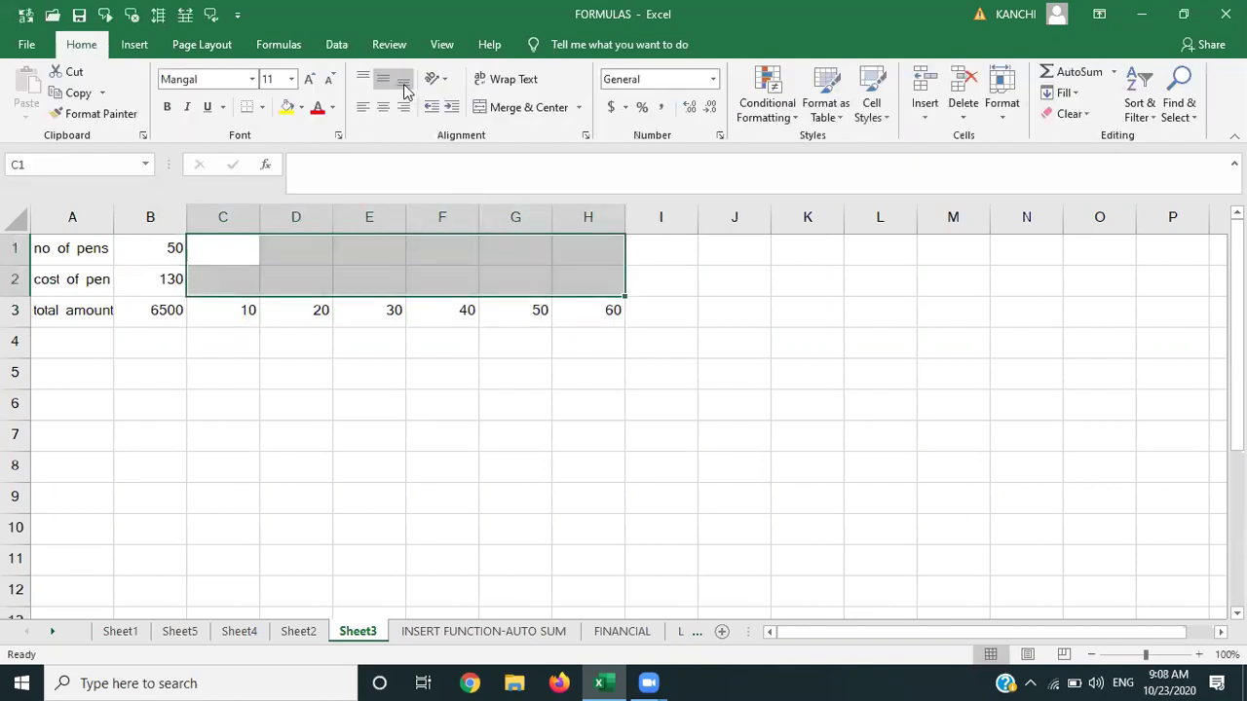
click(513, 107)
key(Right)
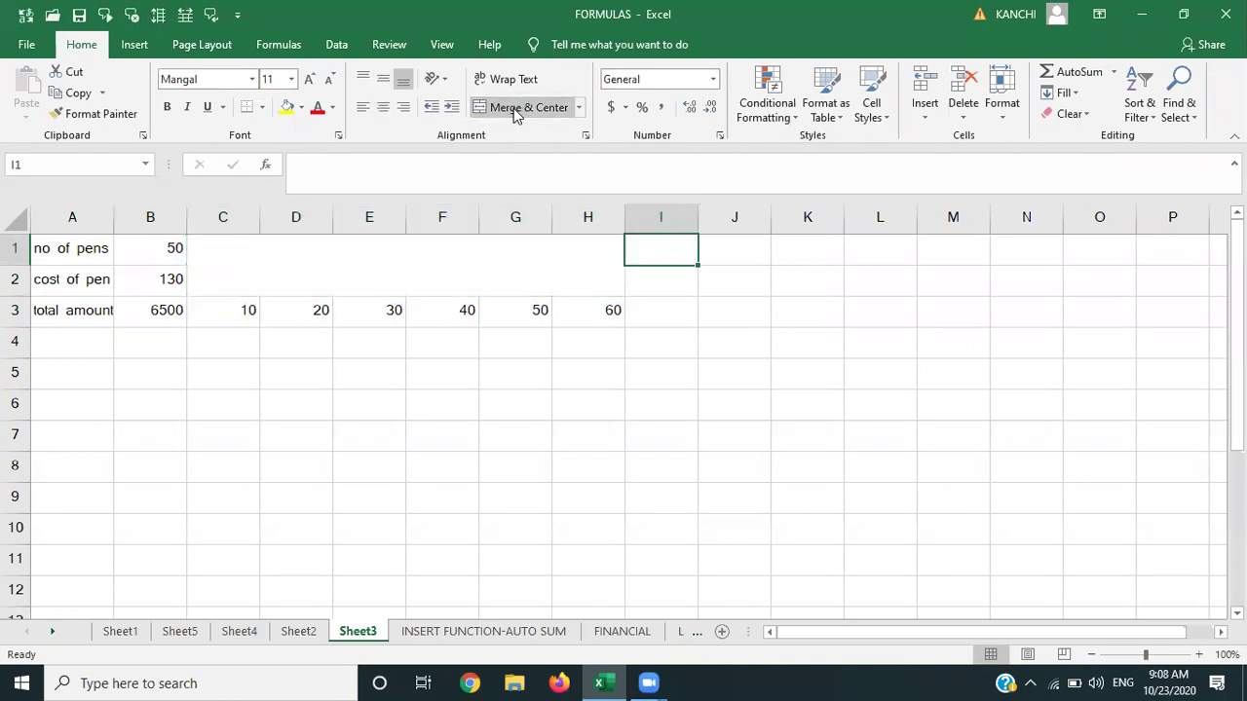
Type the heading 'NO.OF. PENS' into the merged C1:H2 cell.
click(473, 257)
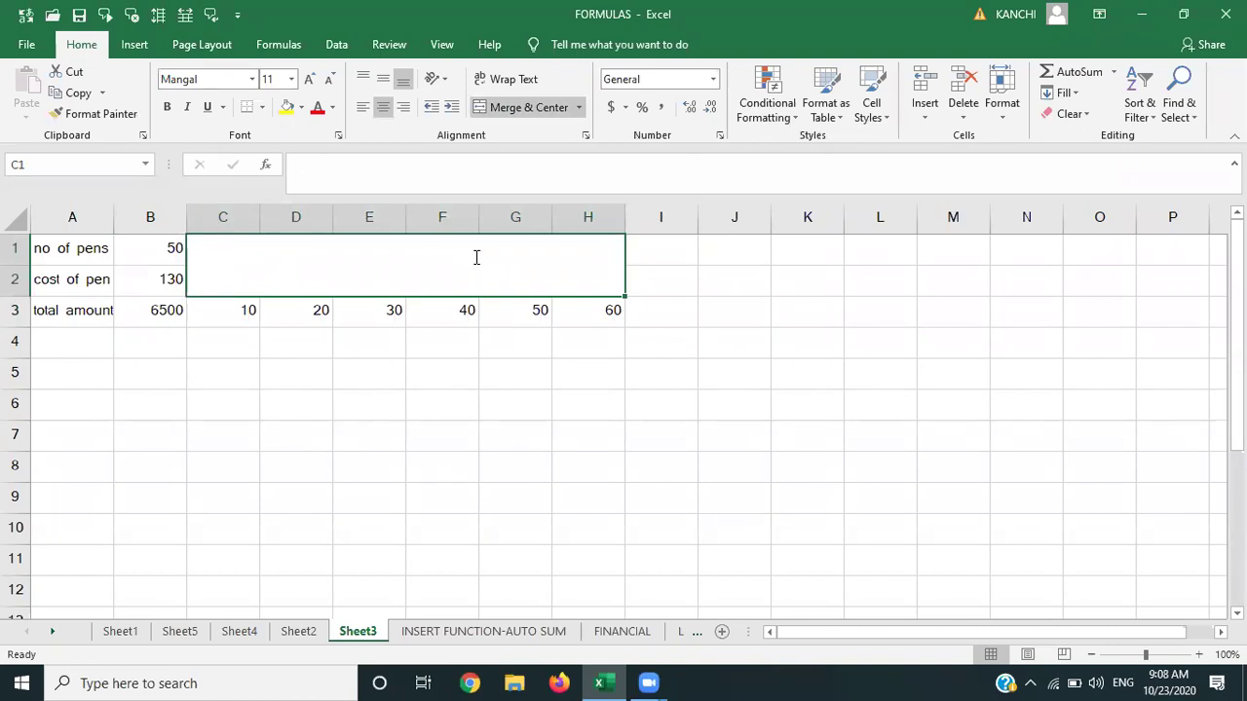
text(NO.OF)
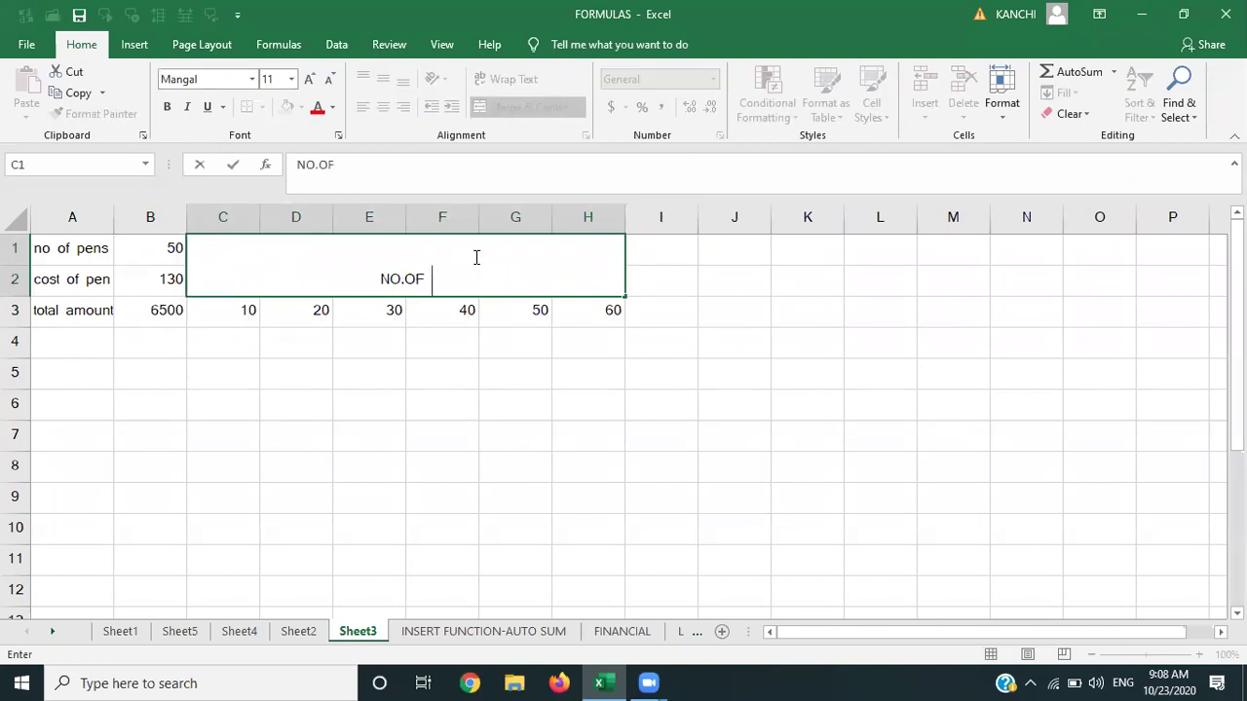
text(. PR)
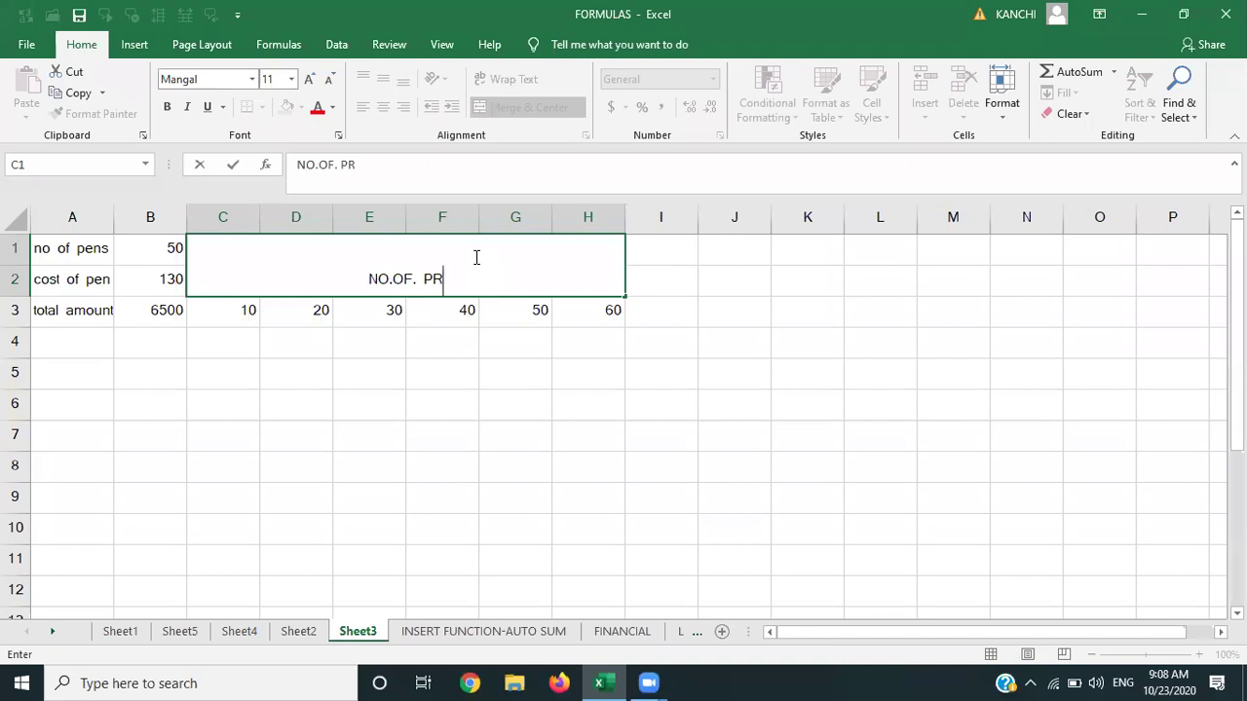
key(BackSpace)
text(EM)
key(BackSpace)
text(NS)
key(Right)
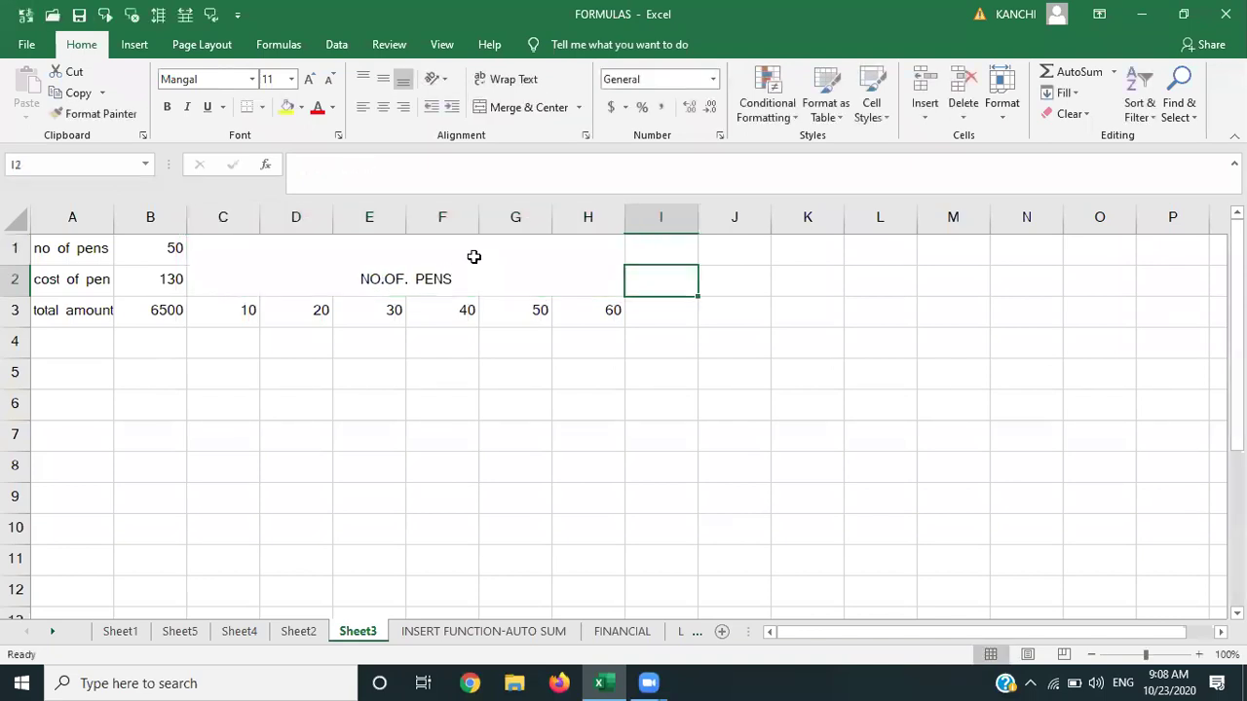
key(Down)
key(Left)
key(Left)
key(Left)
key(Left)
key(Left)
key(Left)
key(Left)
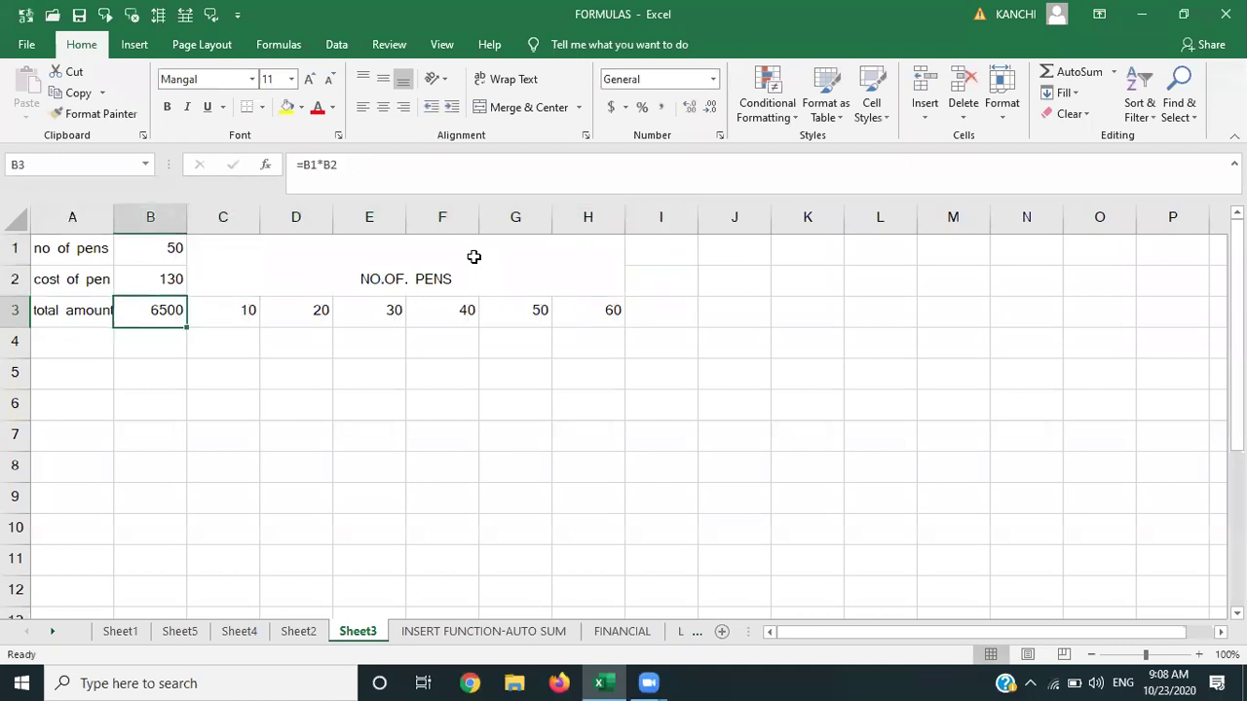
Enter 50, 100, 130, 150, 200 and 250 down cells B4 to B9.
key(Down)
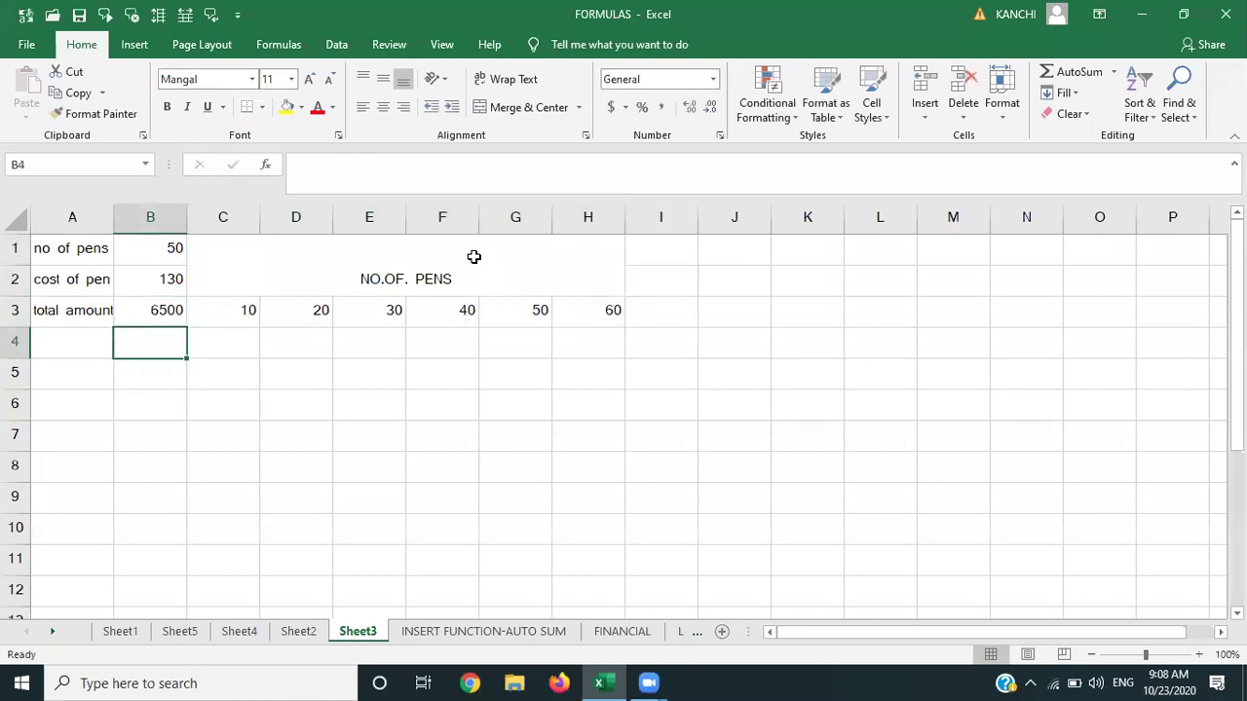
text(50)
key(Return)
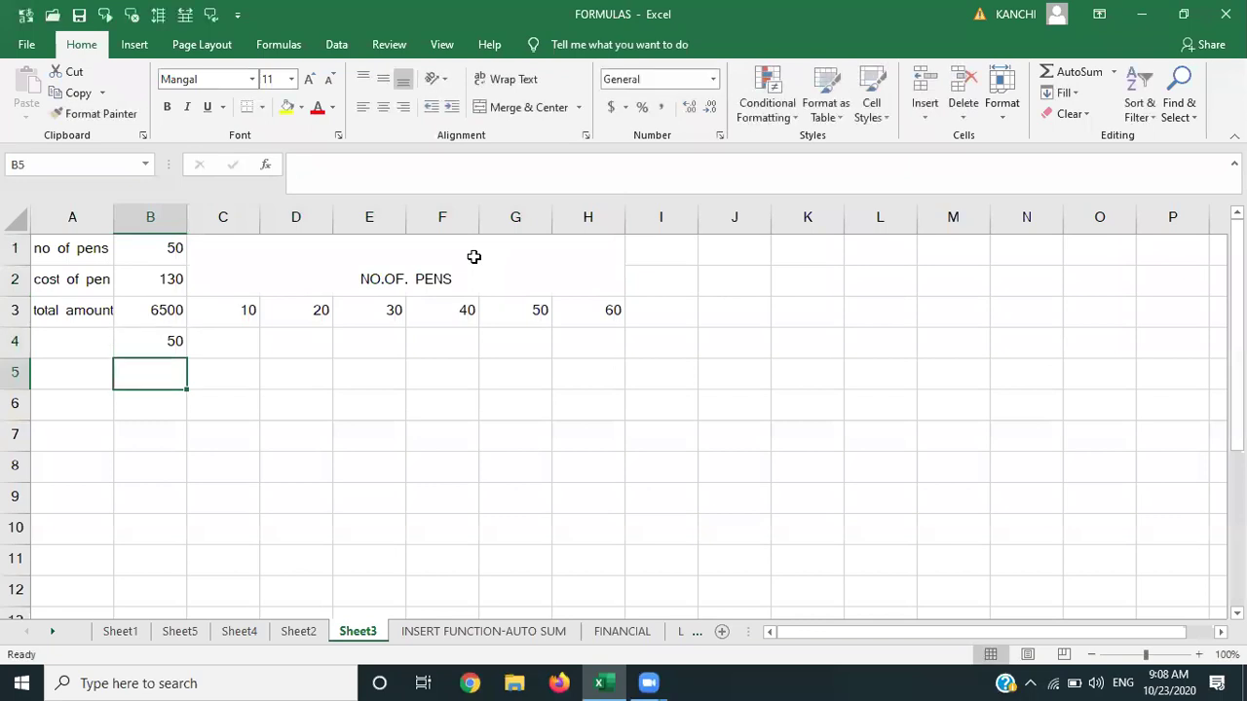
text(100)
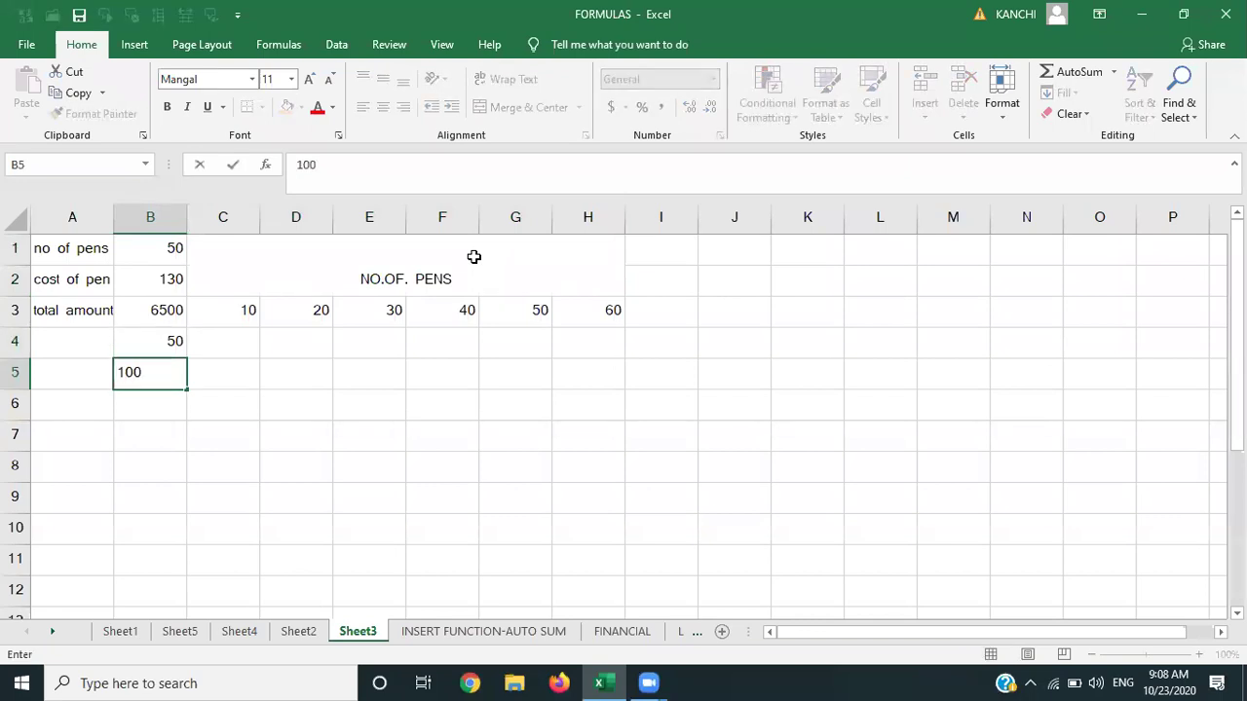
key(Return)
text(130)
key(Return)
text(150)
key(Return)
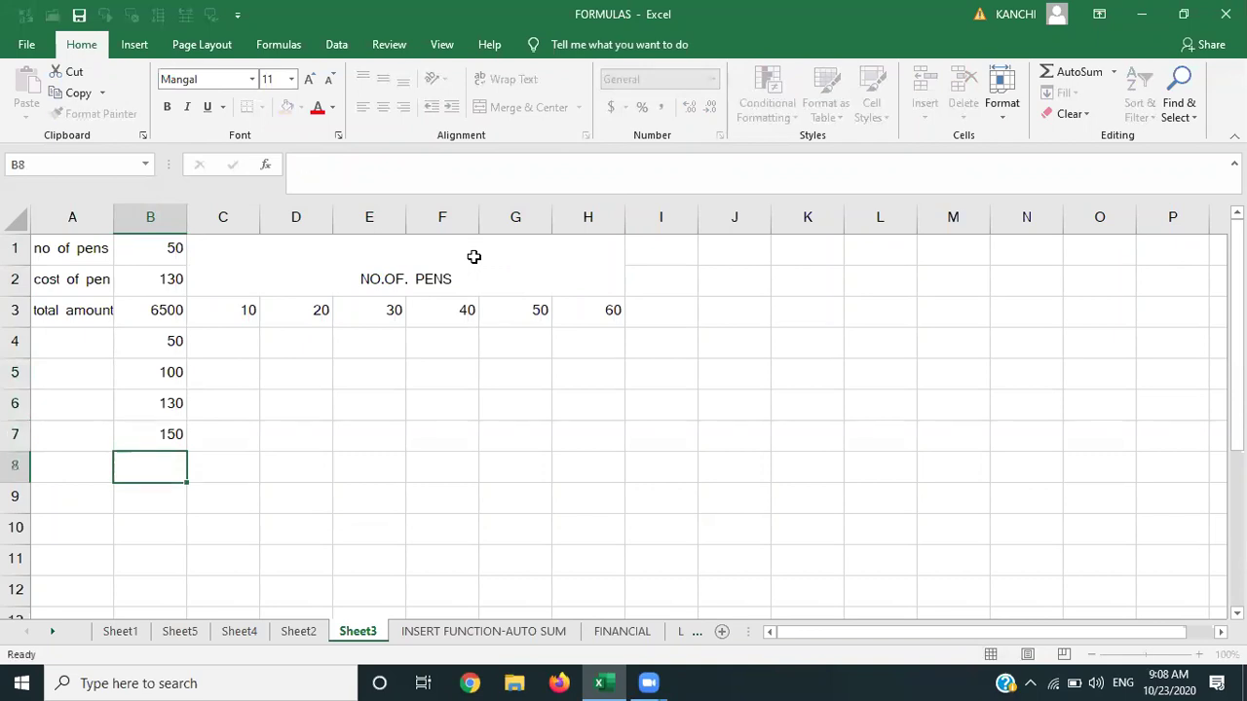
text(200)
key(Return)
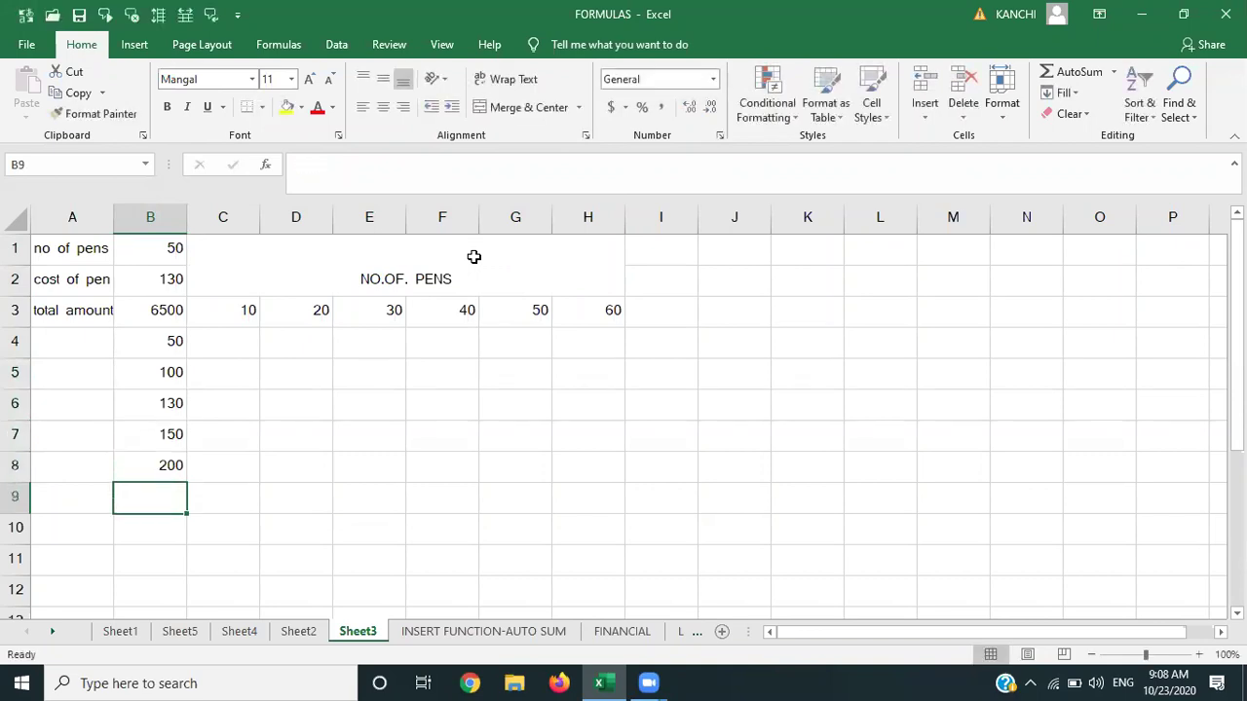
text(250)
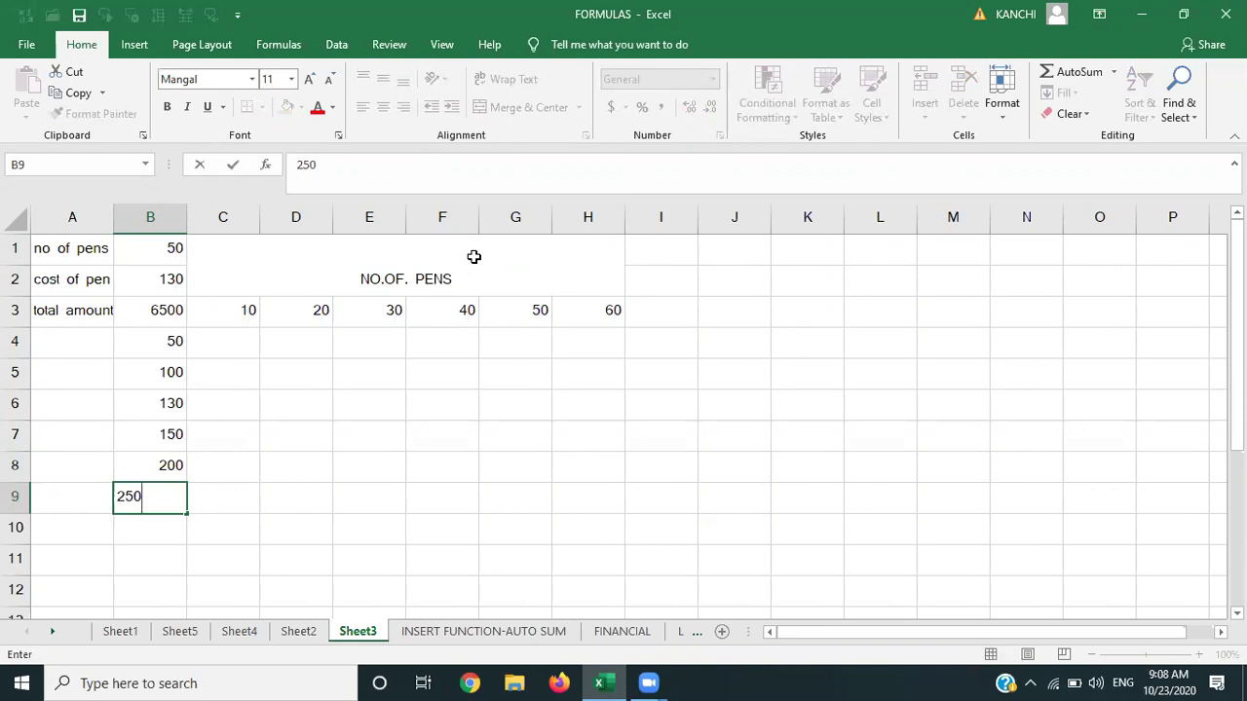
Select cells A4:A9 beside the new column values.
key(Up)
key(Up)
key(Up)
key(Up)
key(Up)
key(Left)
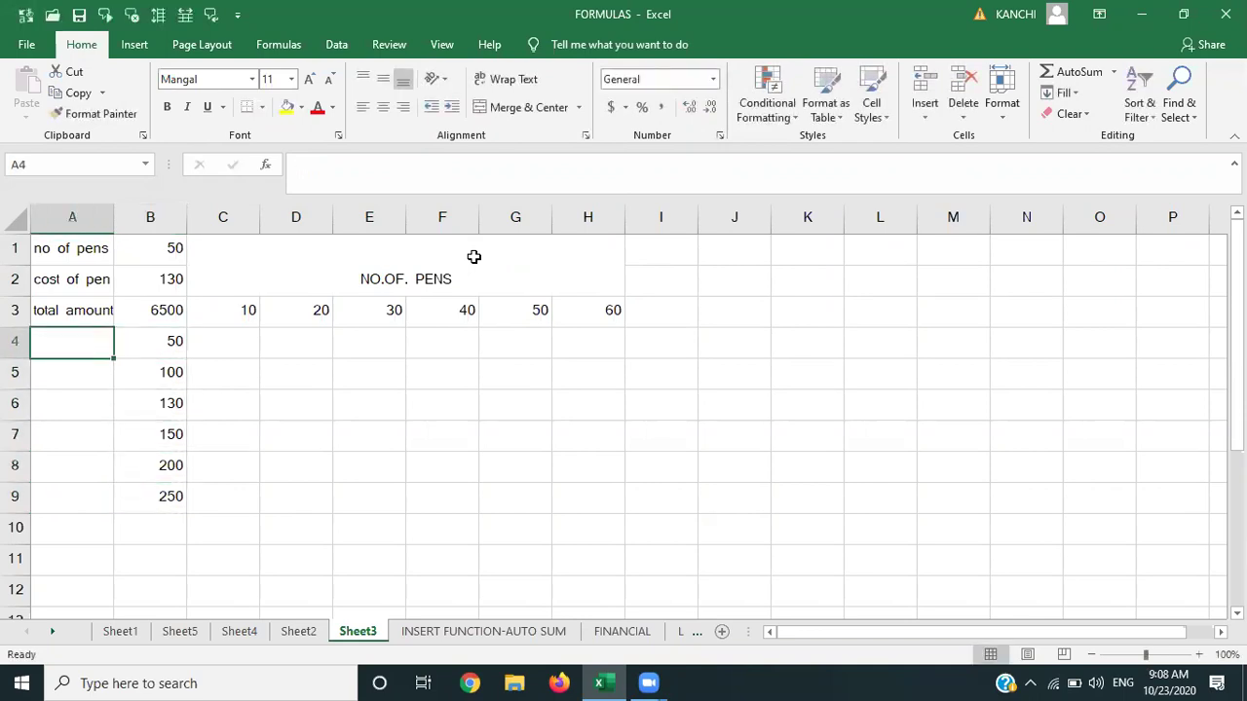
key(shift+Down)
key(shift+Down)
key(shift+Down)
key(shift+Down)
key(shift+Down)
key(shift+Down)
key(shift+Up)
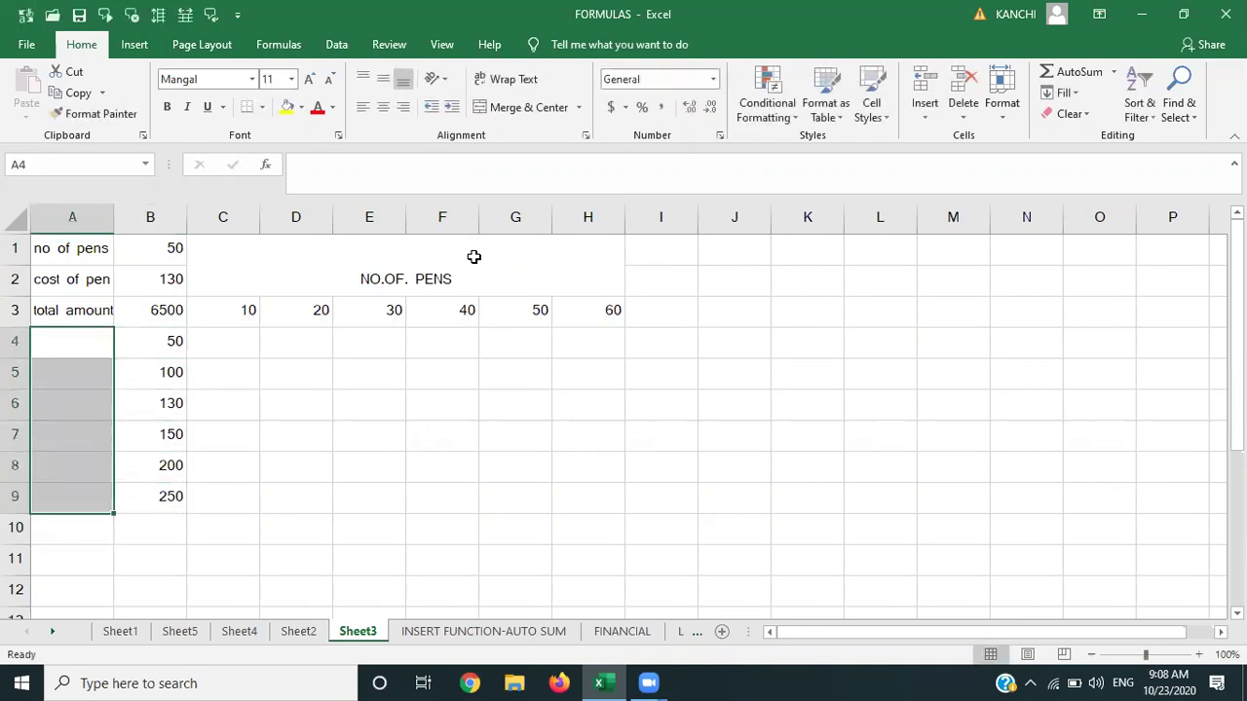
Merge A4:A9 and label the merged cell 'COST OF PEN'.
click(547, 111)
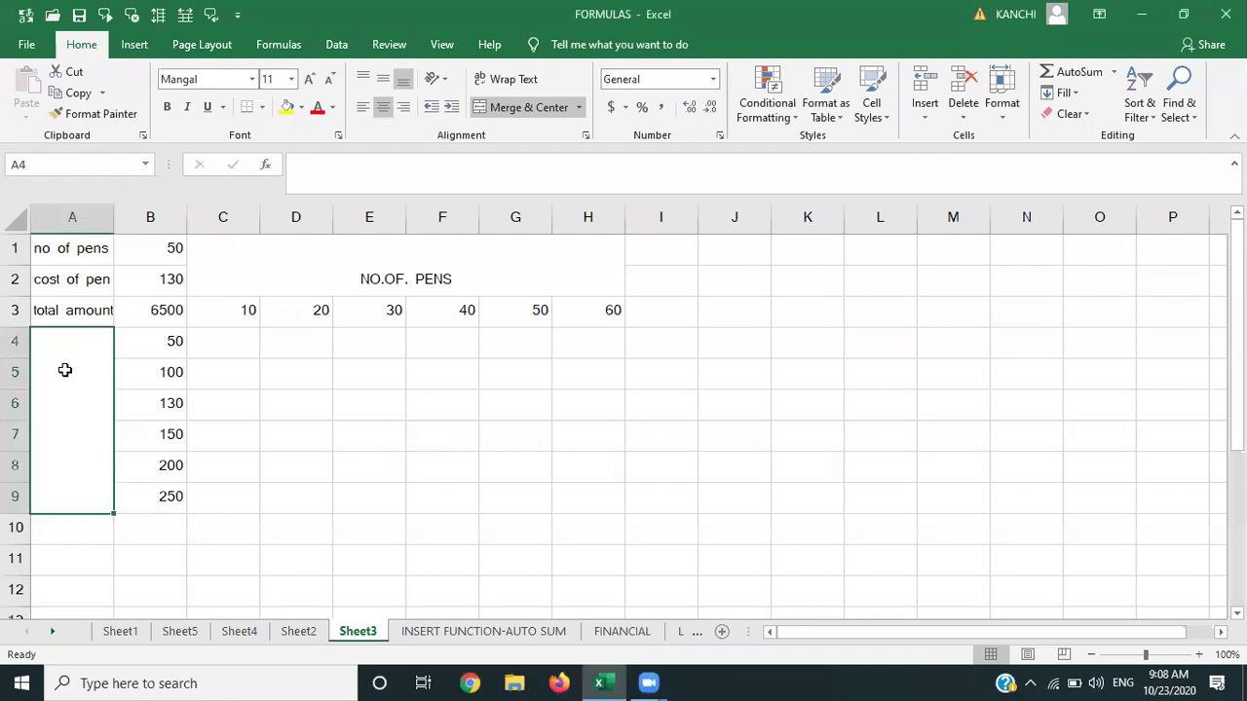
text(COST OF P)
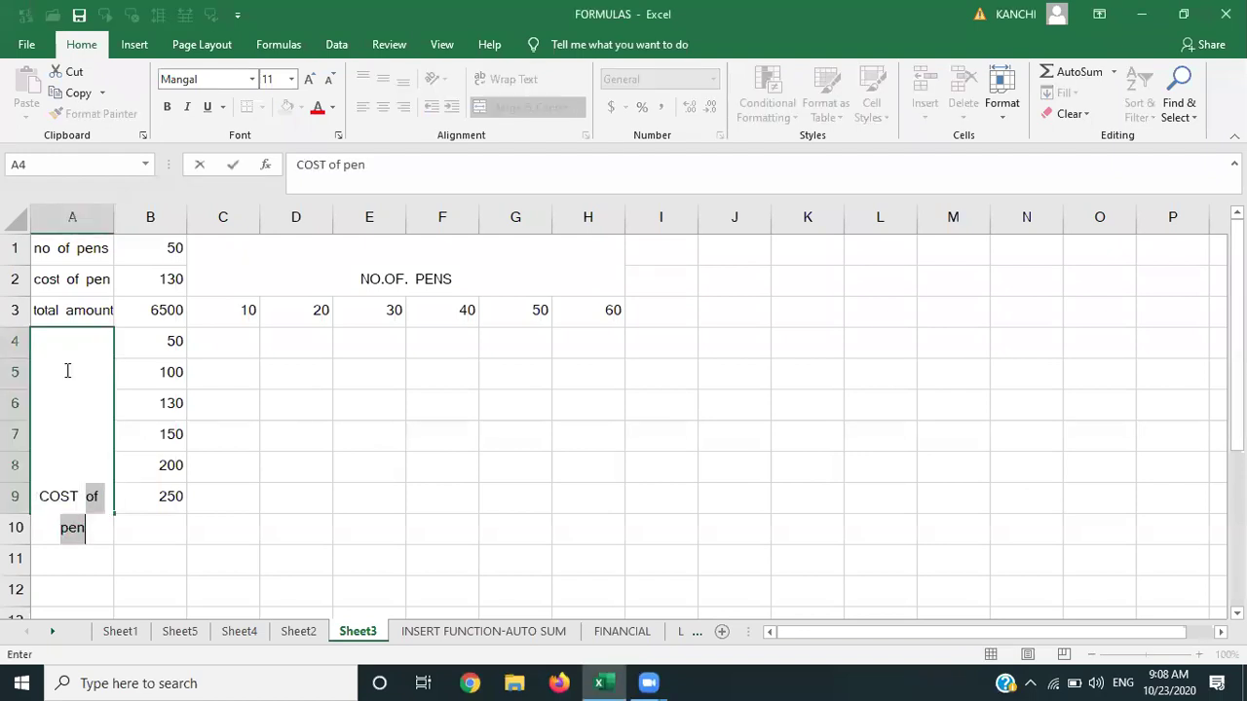
text(EN)
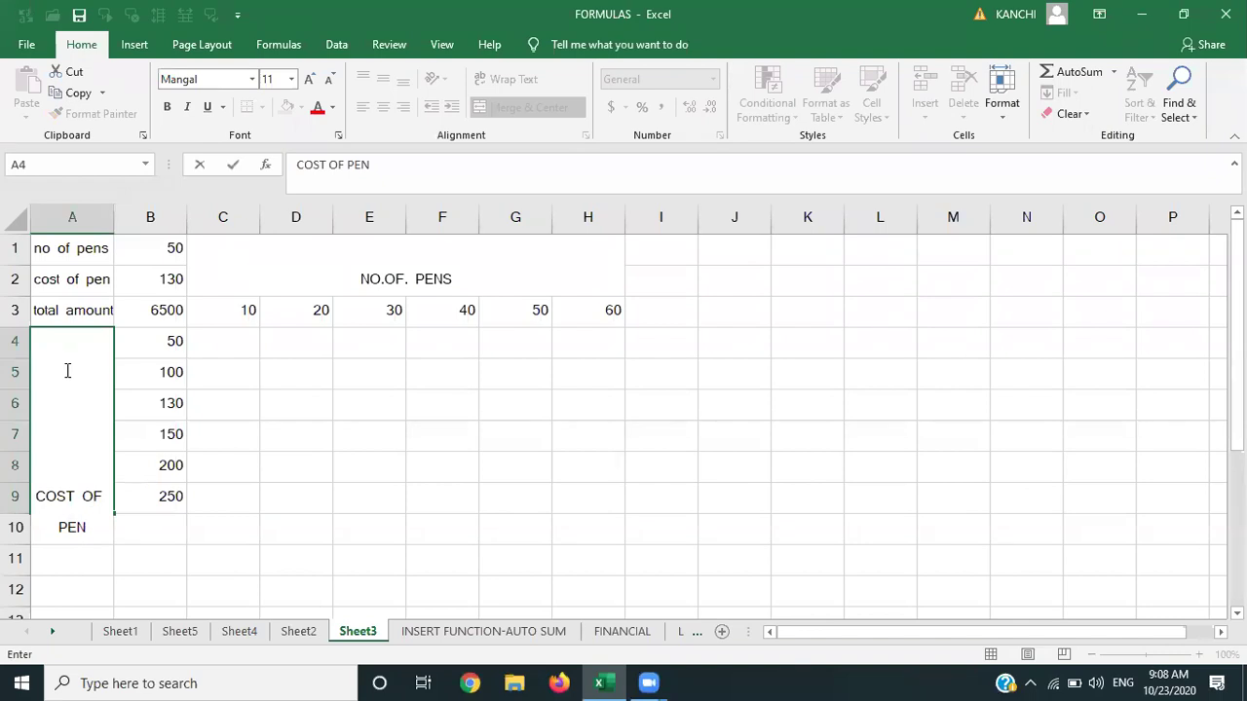
click(314, 462)
Apply Wrap Text and Middle Align to the COST OF PEN label.
click(93, 403)
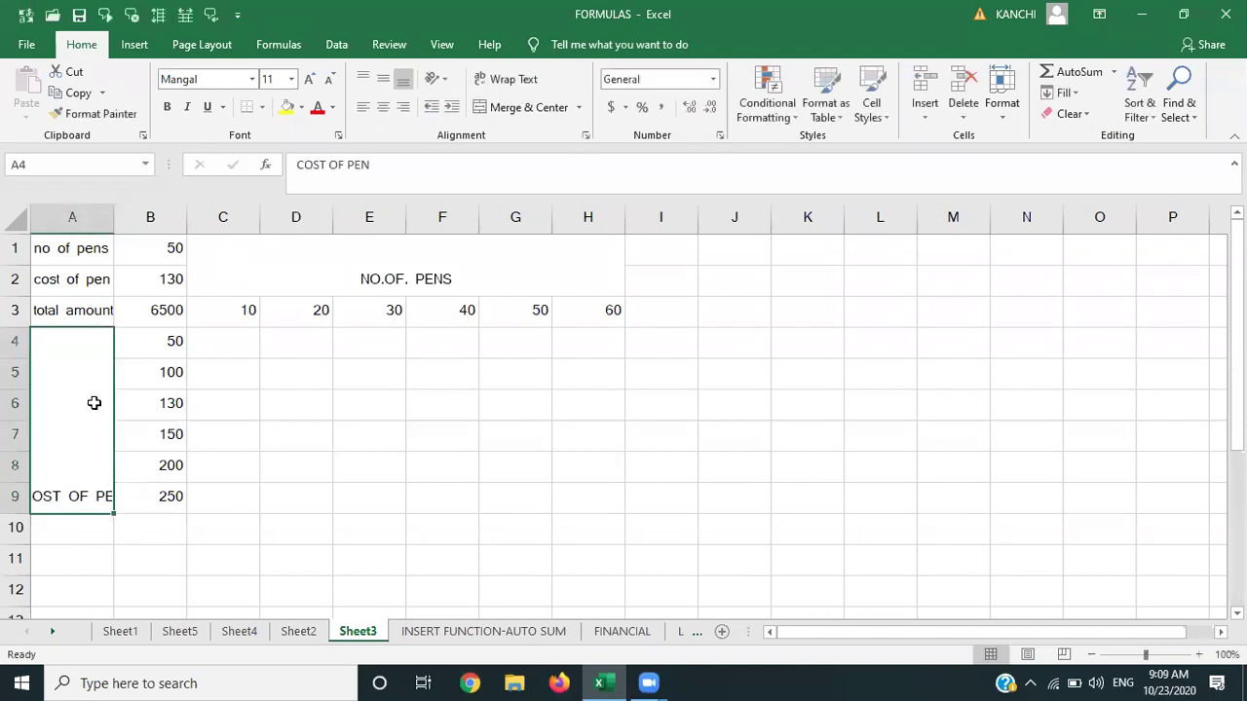
click(526, 79)
click(383, 78)
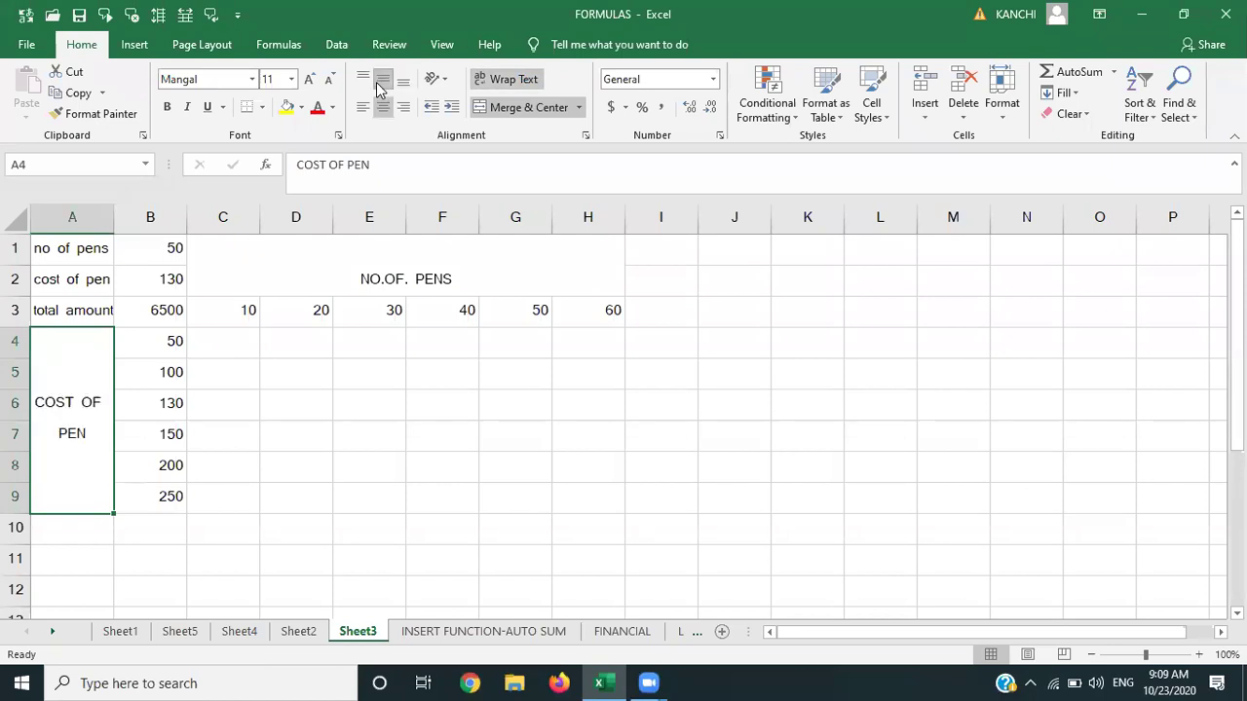
click(415, 432)
click(375, 264)
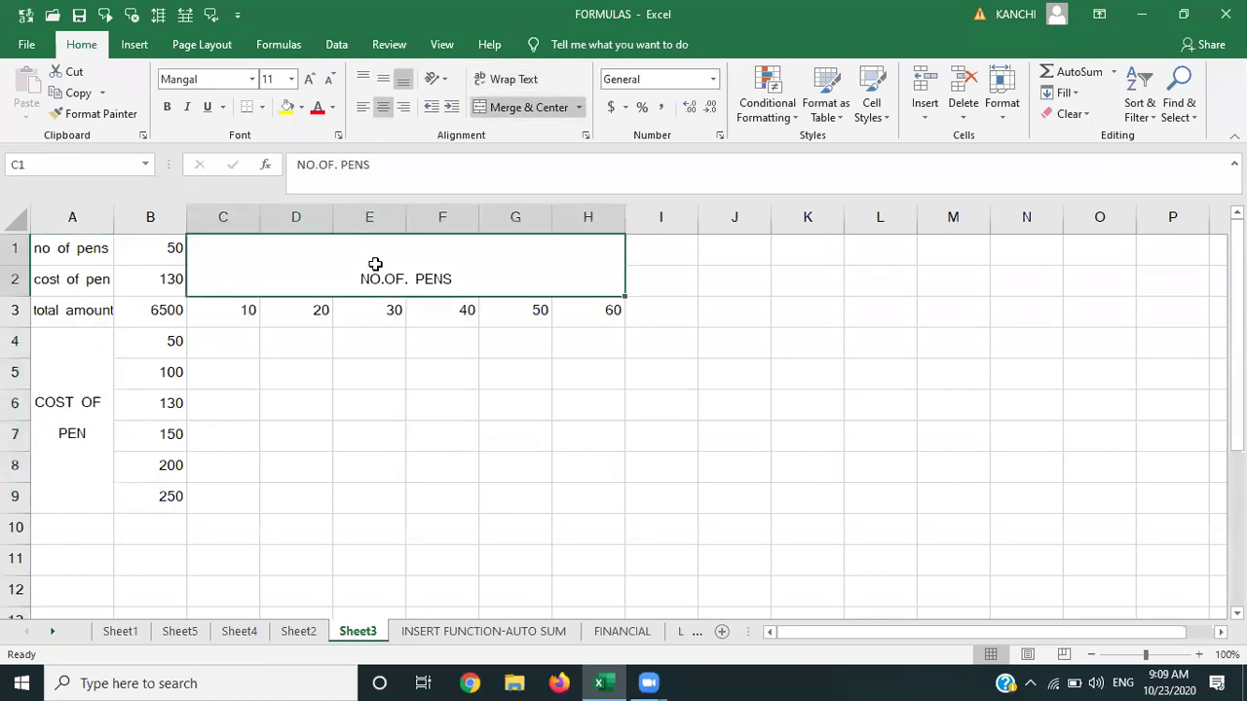
Apply All Borders to the range B1:H9.
key(shift+Down)
key(shift+Down)
key(shift+Down)
key(shift+Down)
key(shift+Down)
key(shift+Down)
key(shift+Down)
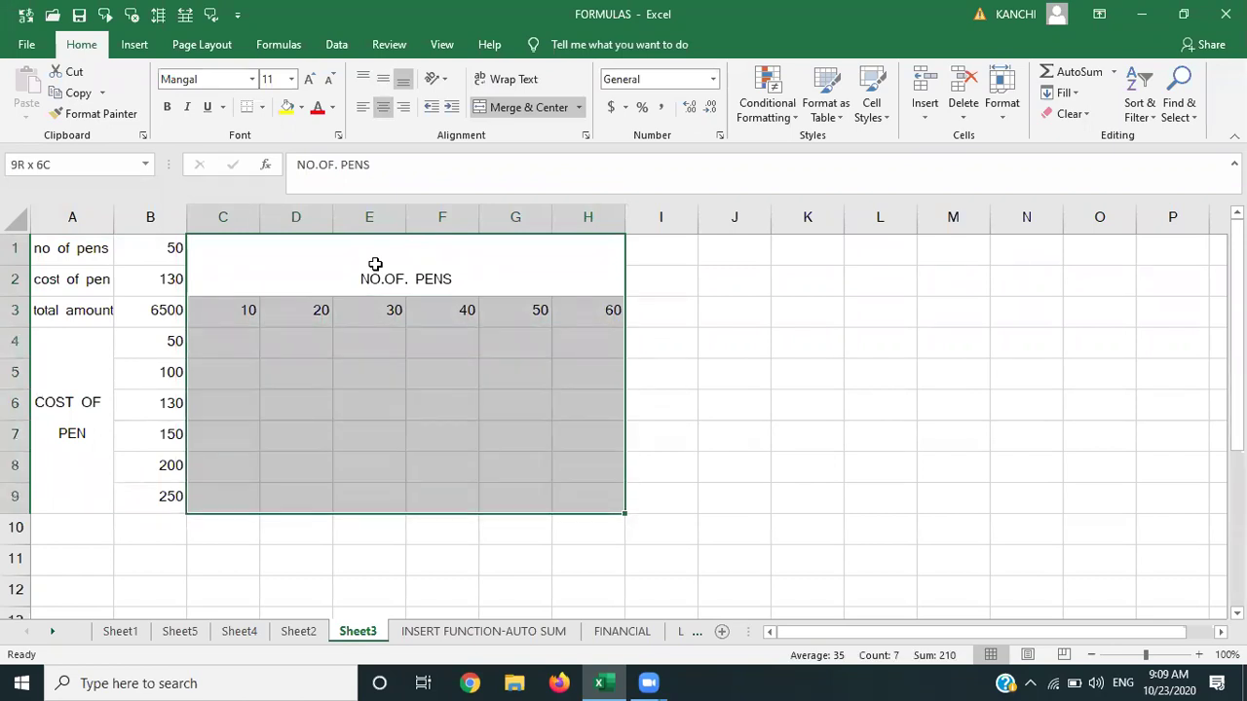
key(shift+Left)
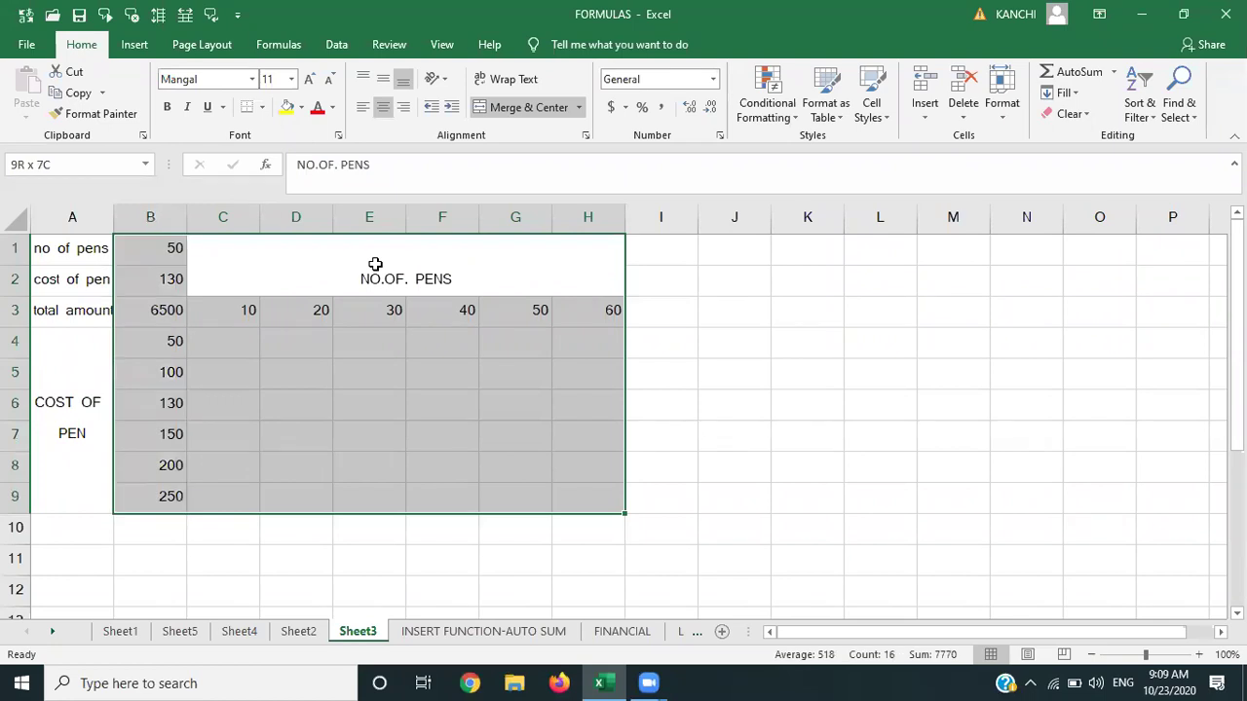
click(263, 107)
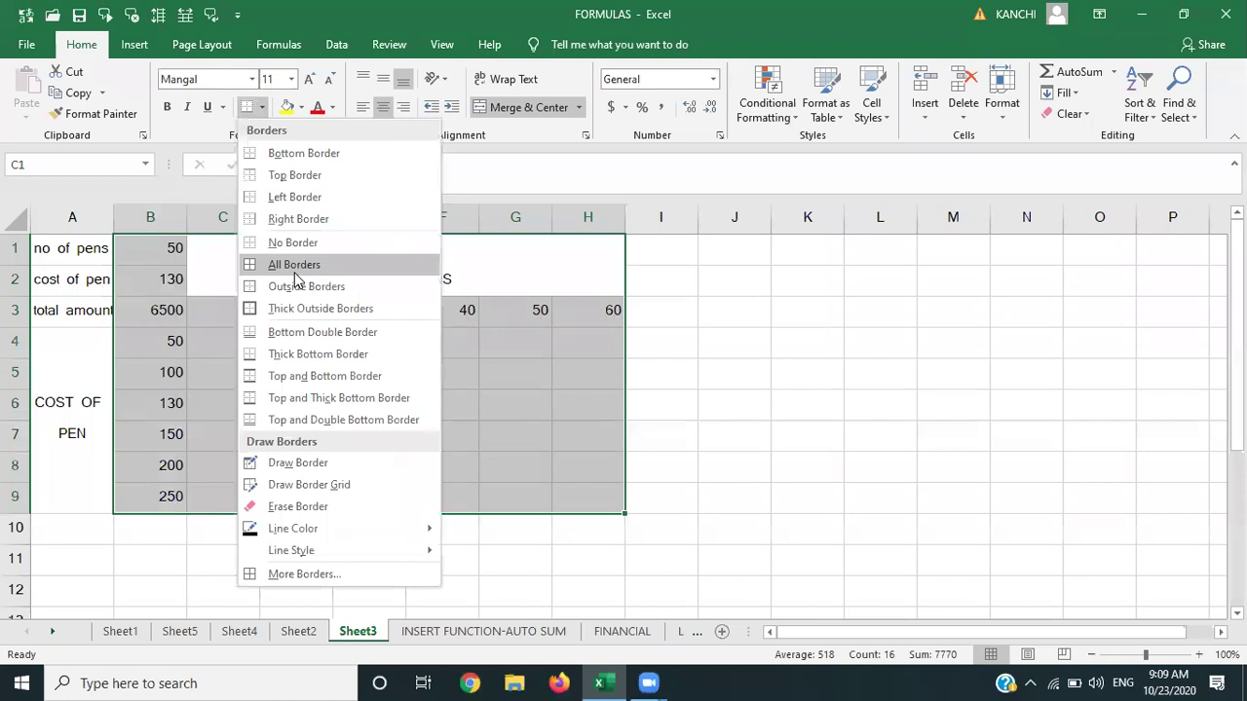
click(292, 265)
Remove borders from B1:B2 and add a top border to B3.
click(168, 252)
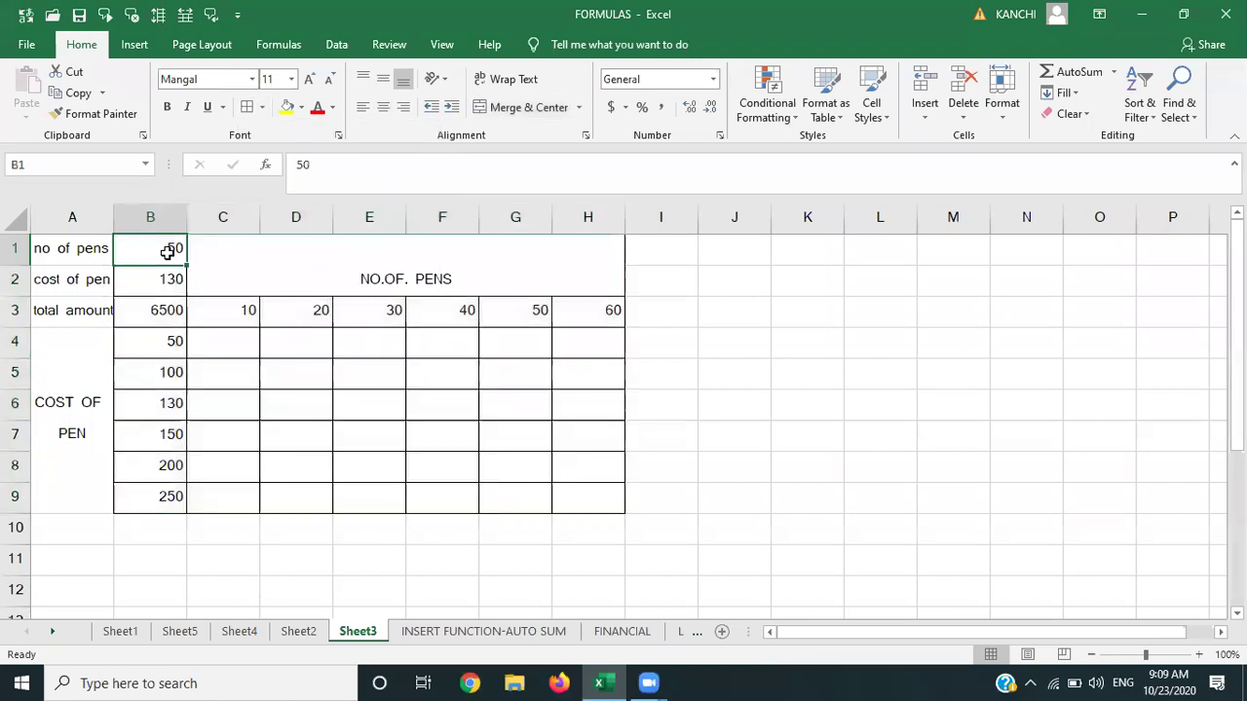
key(shift+Down)
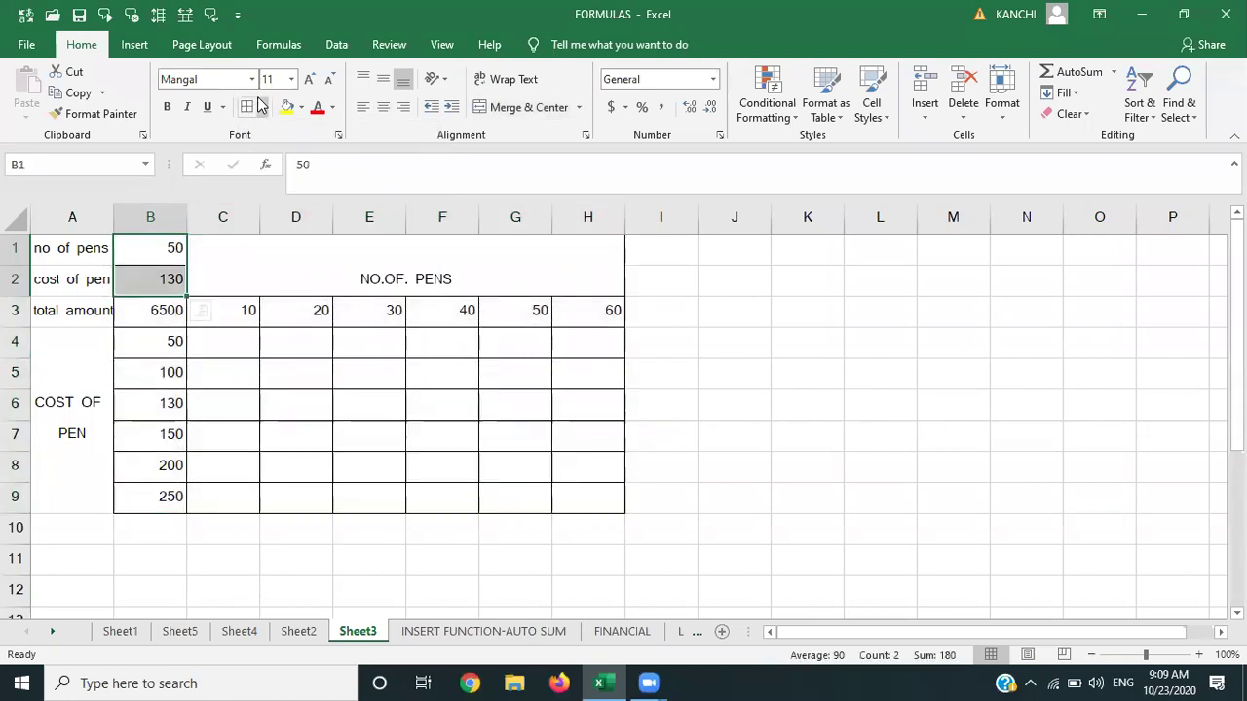
click(262, 108)
click(279, 243)
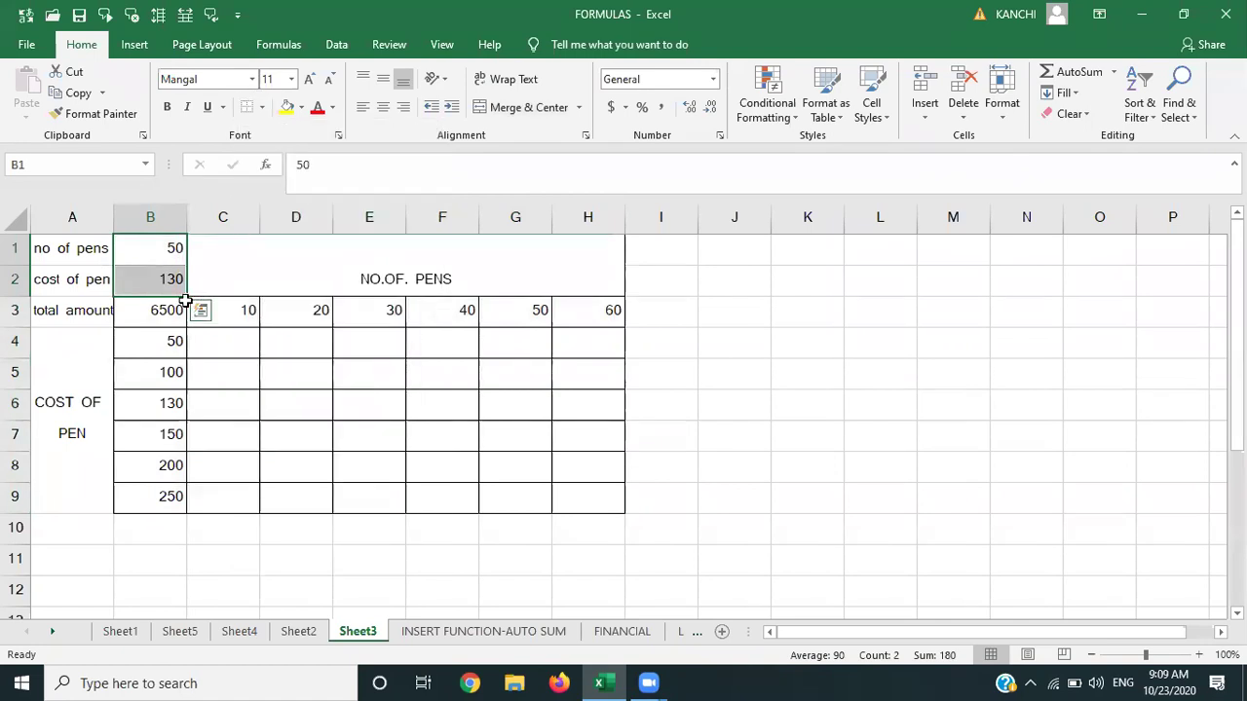
click(172, 309)
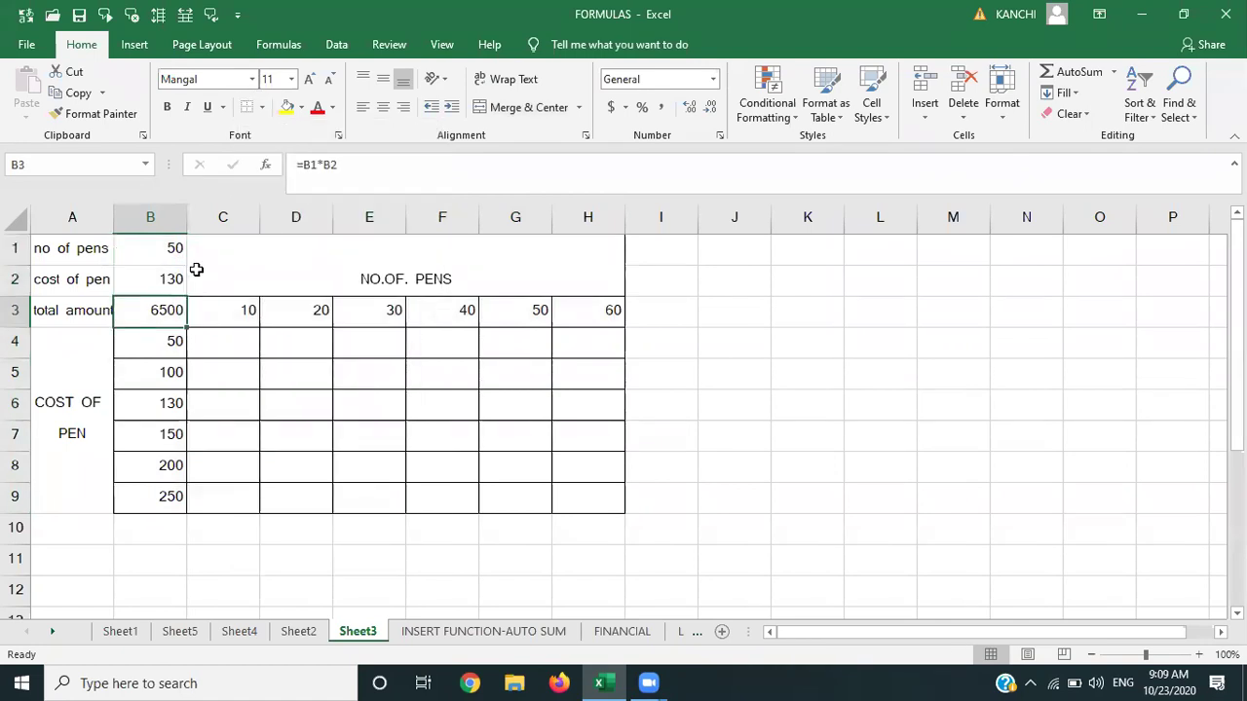
click(262, 108)
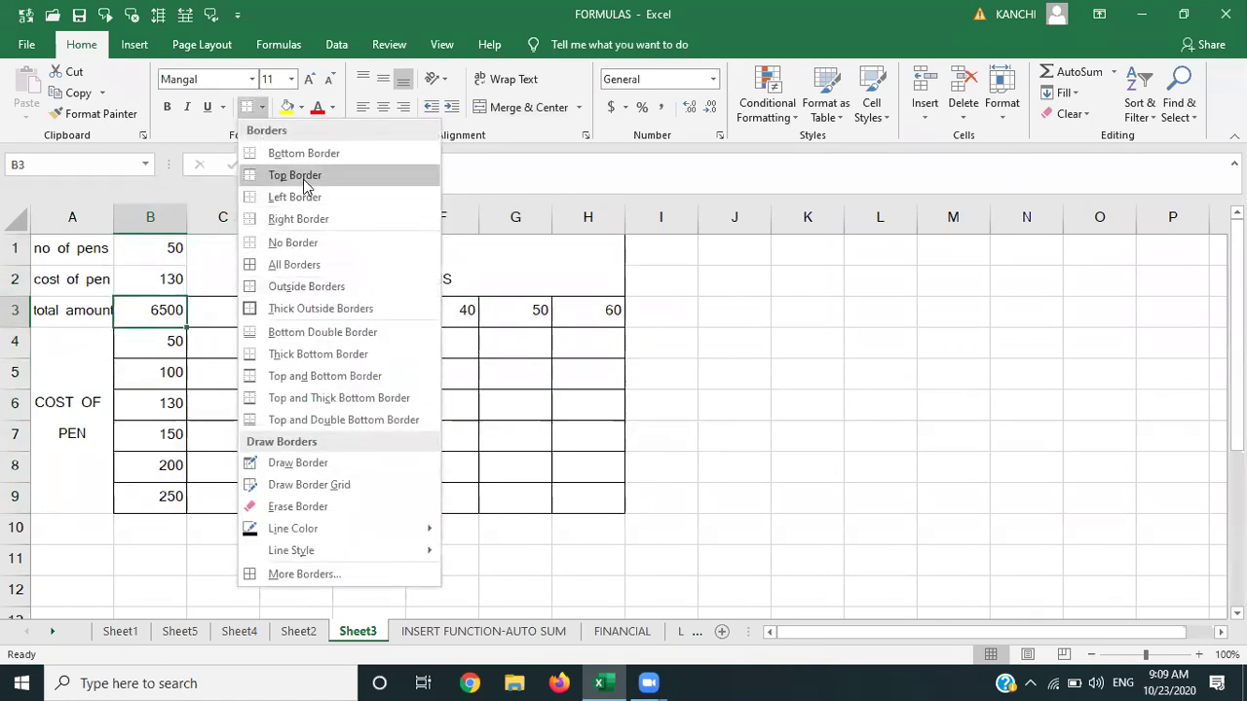
click(295, 175)
Add borders around the merged COST OF PEN cell.
click(78, 397)
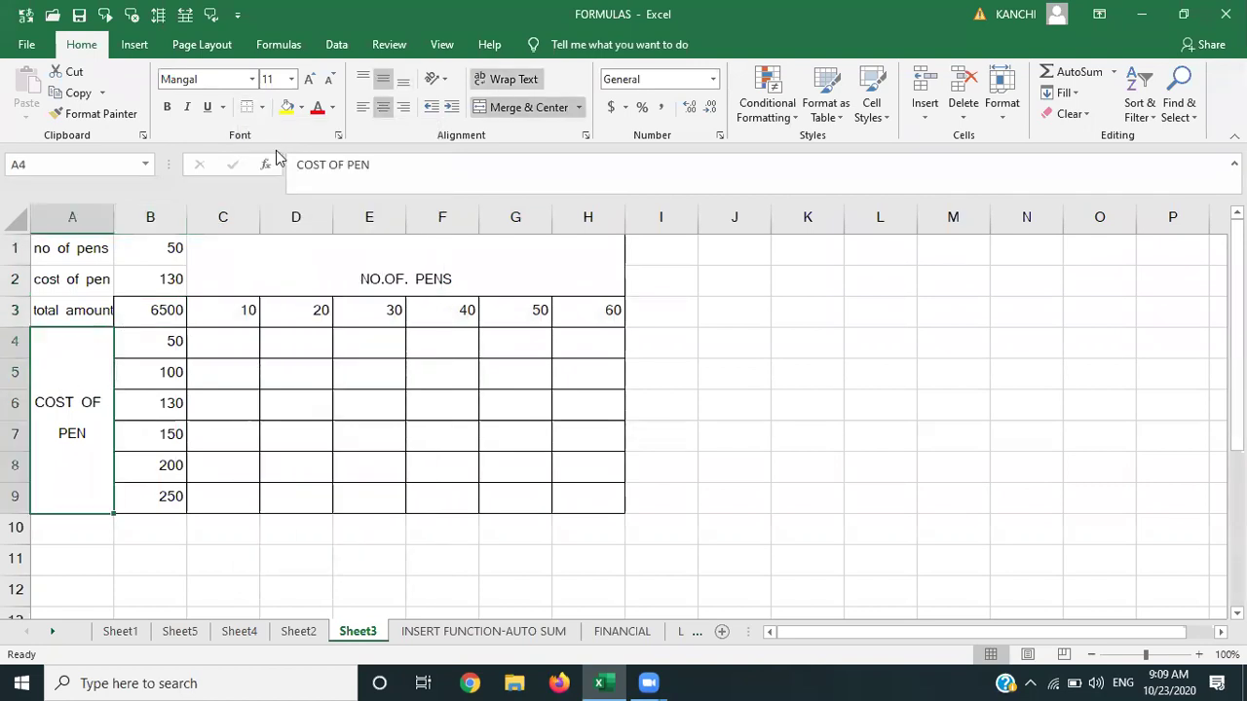
click(262, 107)
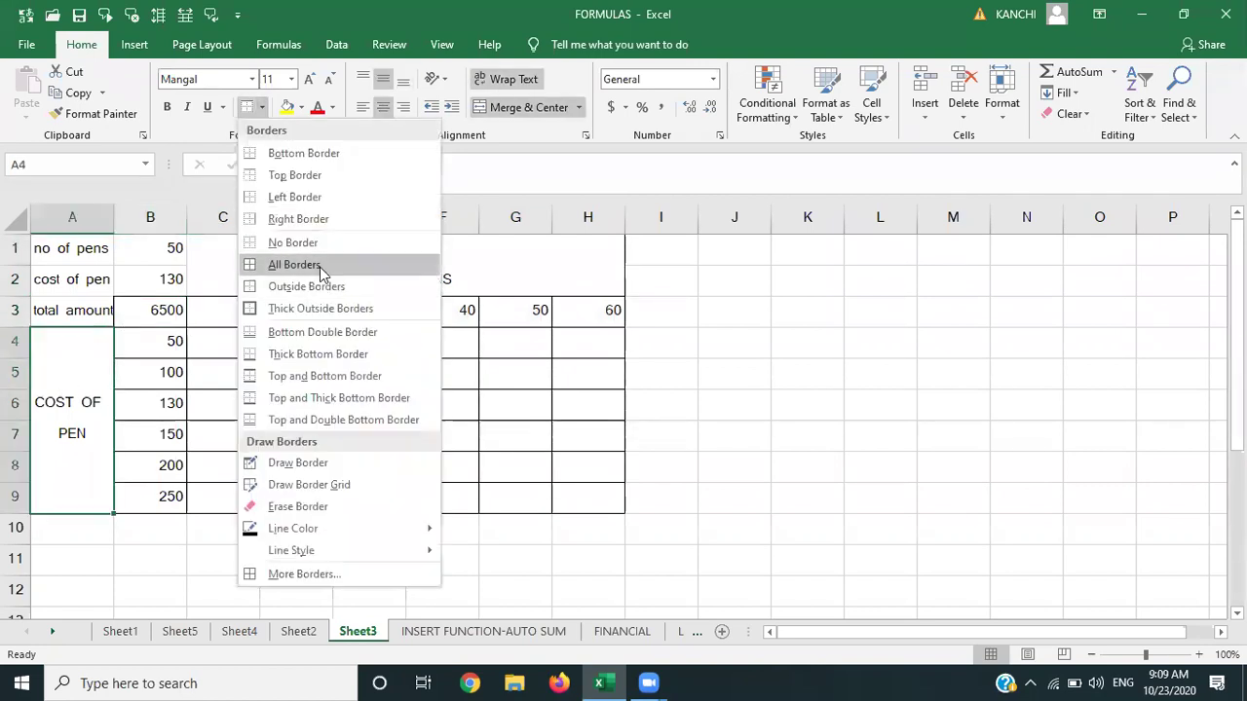
click(321, 266)
click(425, 273)
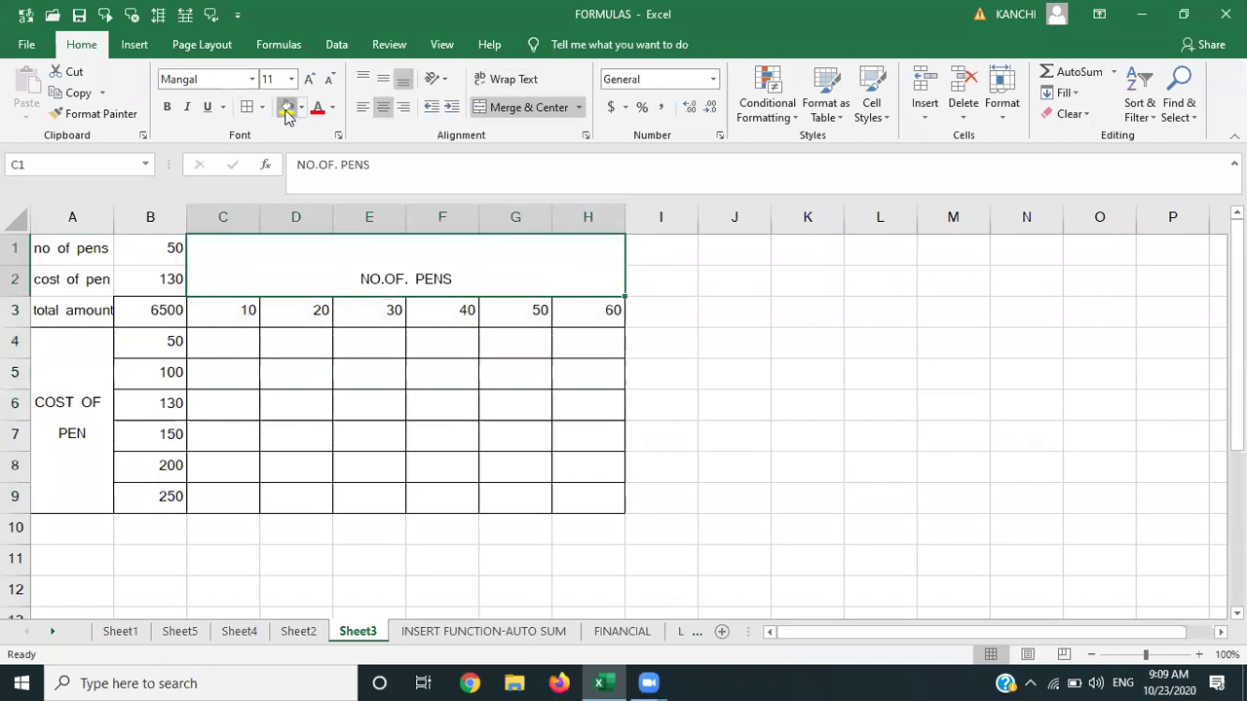
Fill the NO.OF. PENS header yellow and recolour the COST OF PEN label green.
click(287, 107)
click(99, 339)
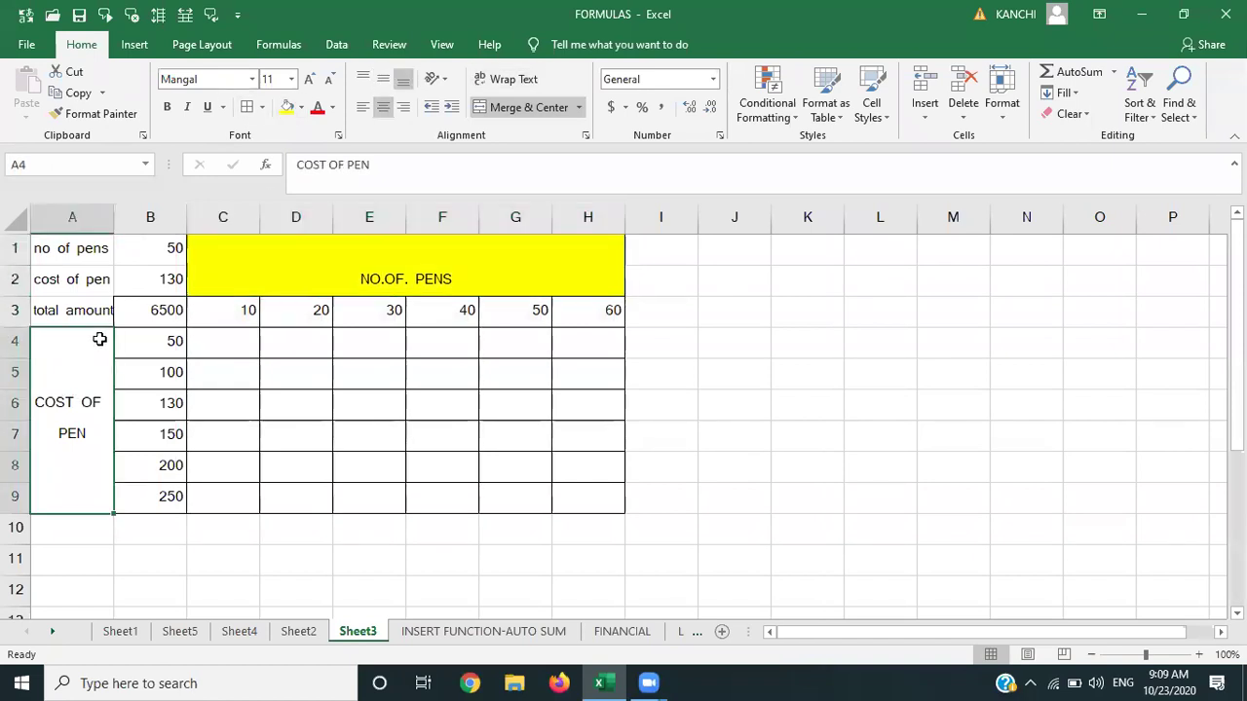
click(289, 111)
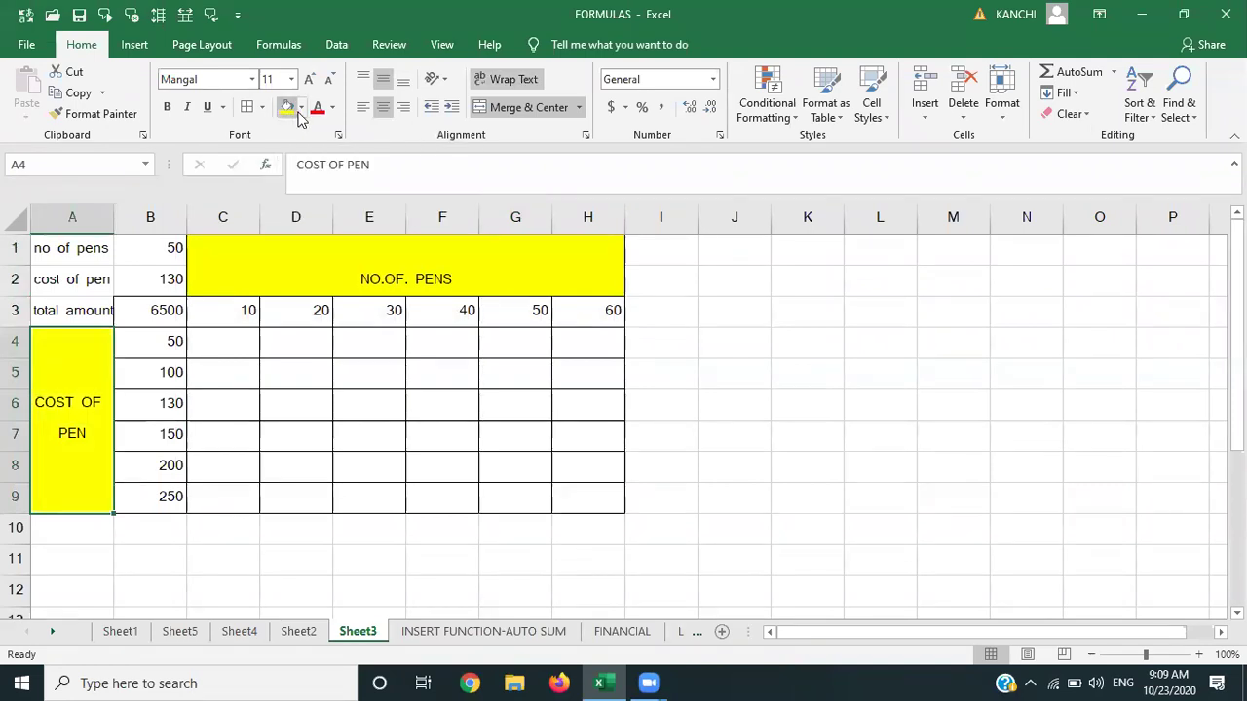
click(301, 109)
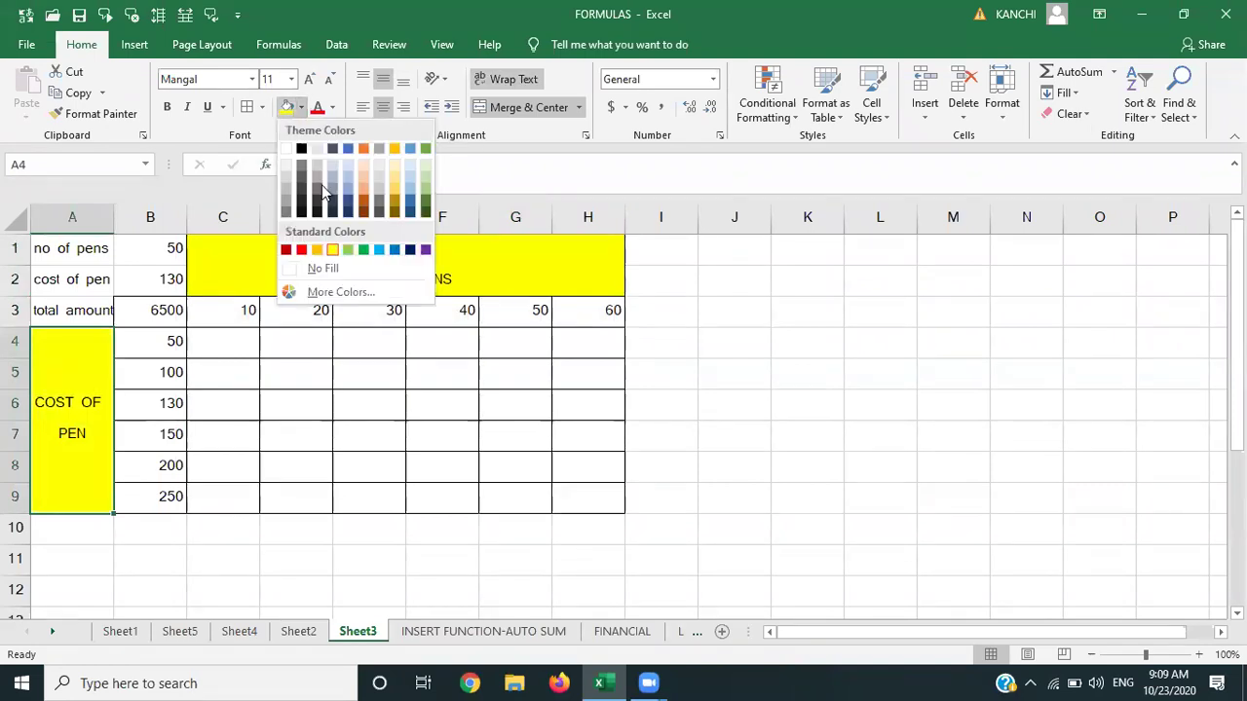
click(360, 251)
click(338, 366)
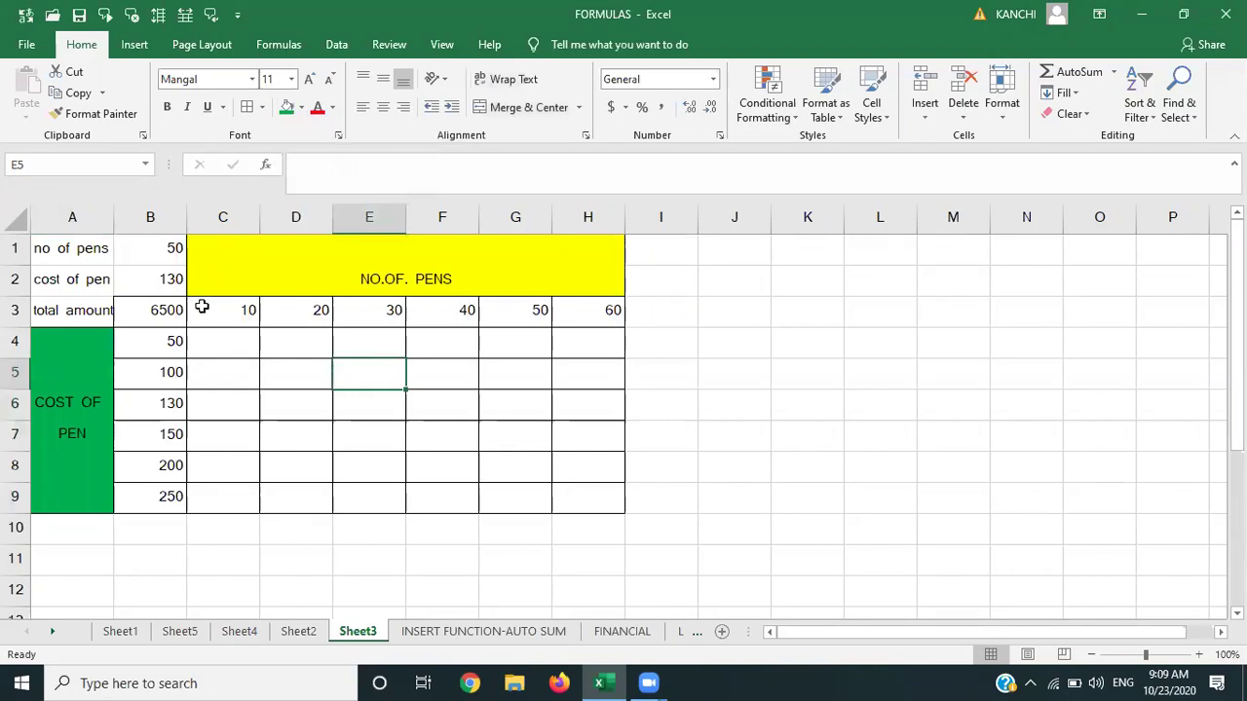
click(340, 279)
click(64, 388)
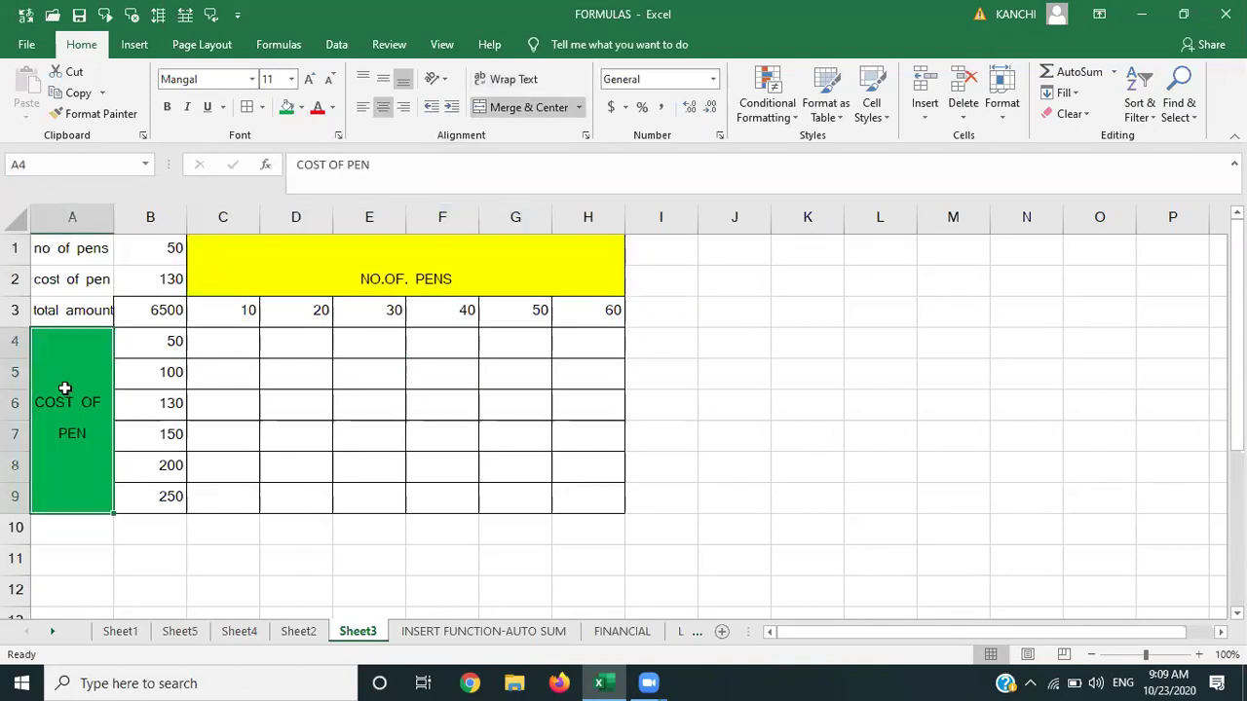
click(162, 312)
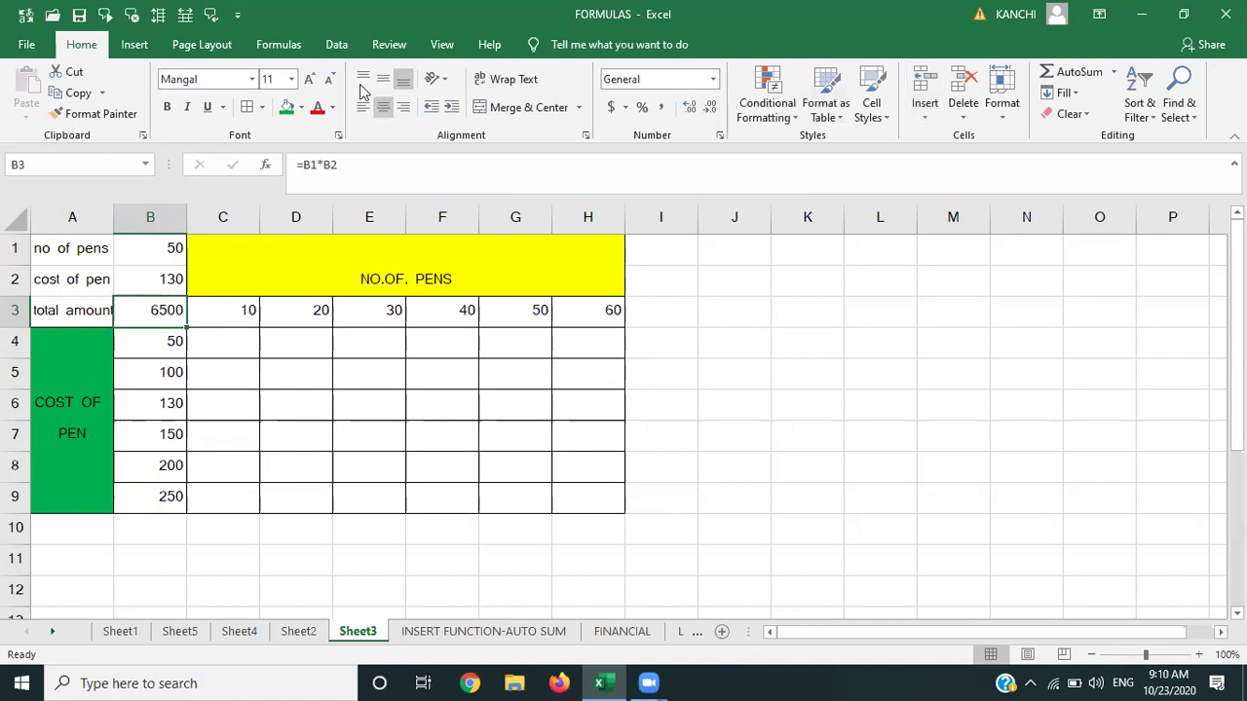
click(336, 45)
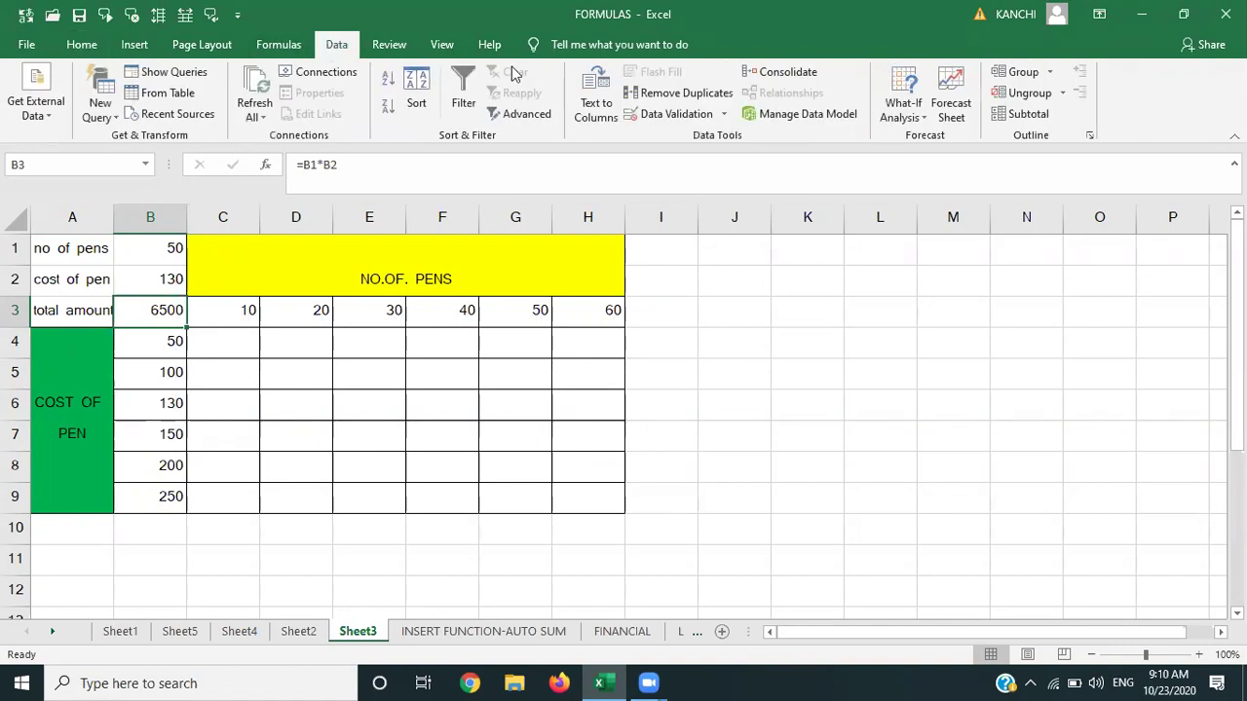
click(902, 115)
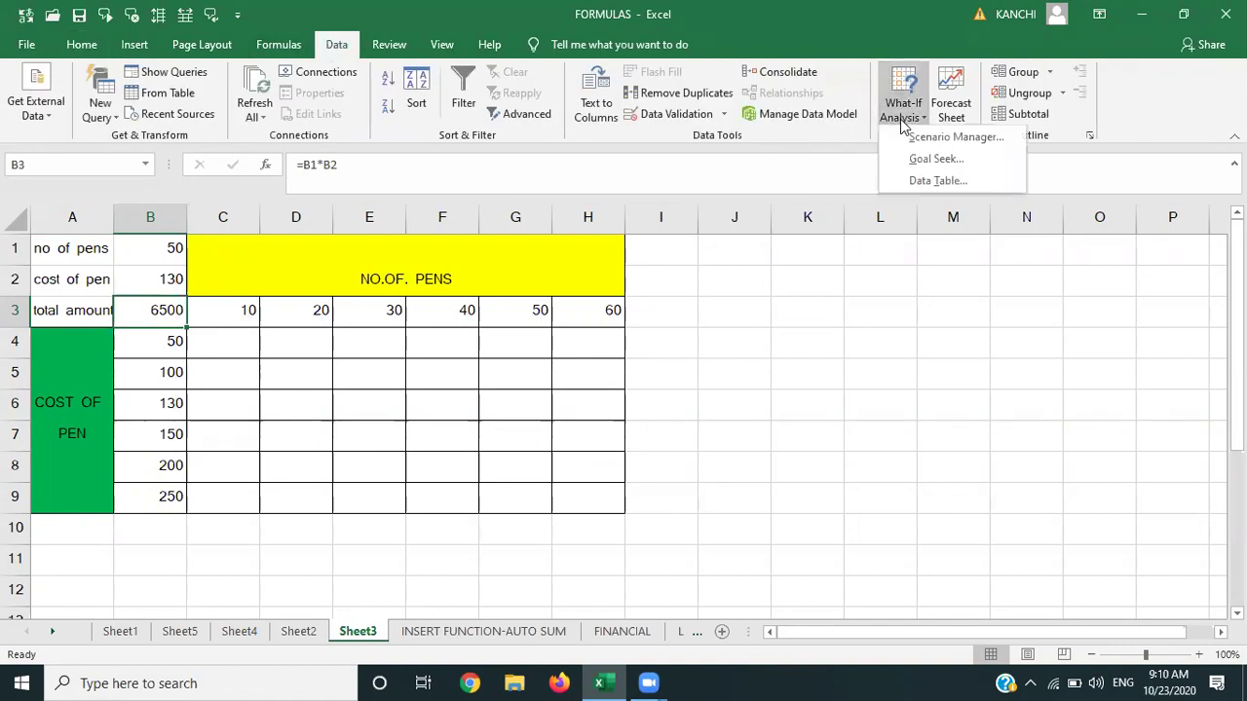
click(925, 181)
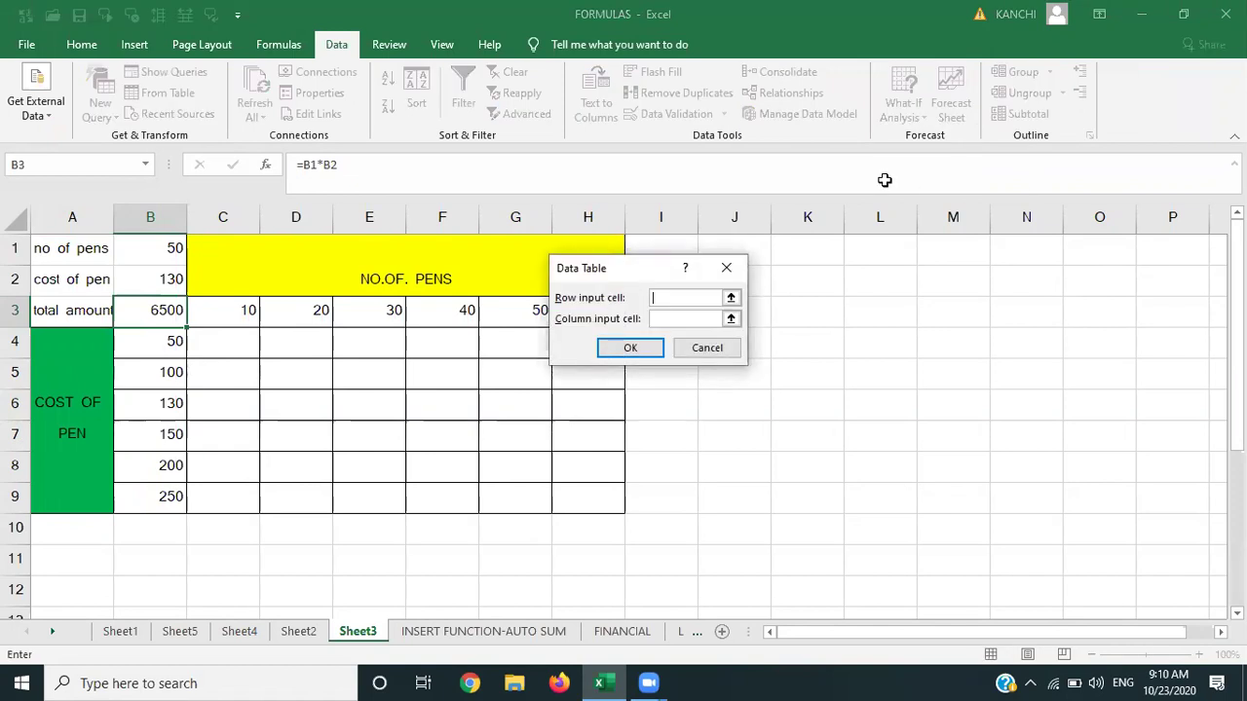
click(653, 299)
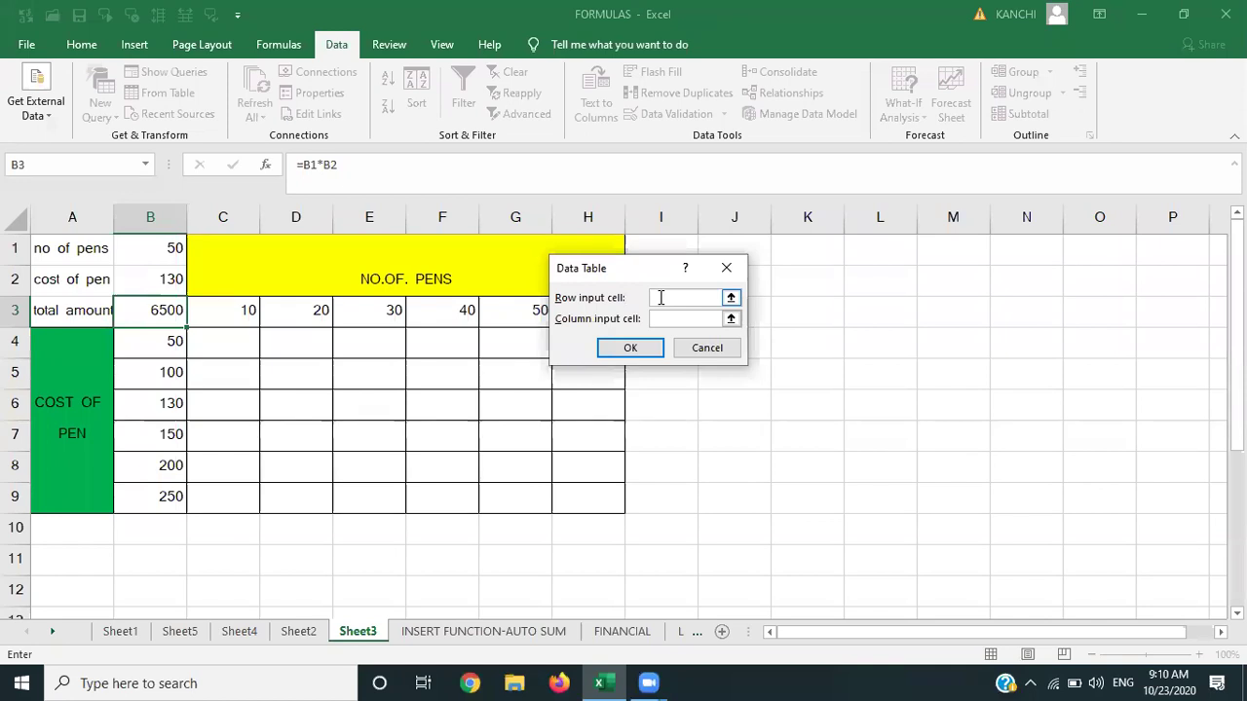
click(164, 252)
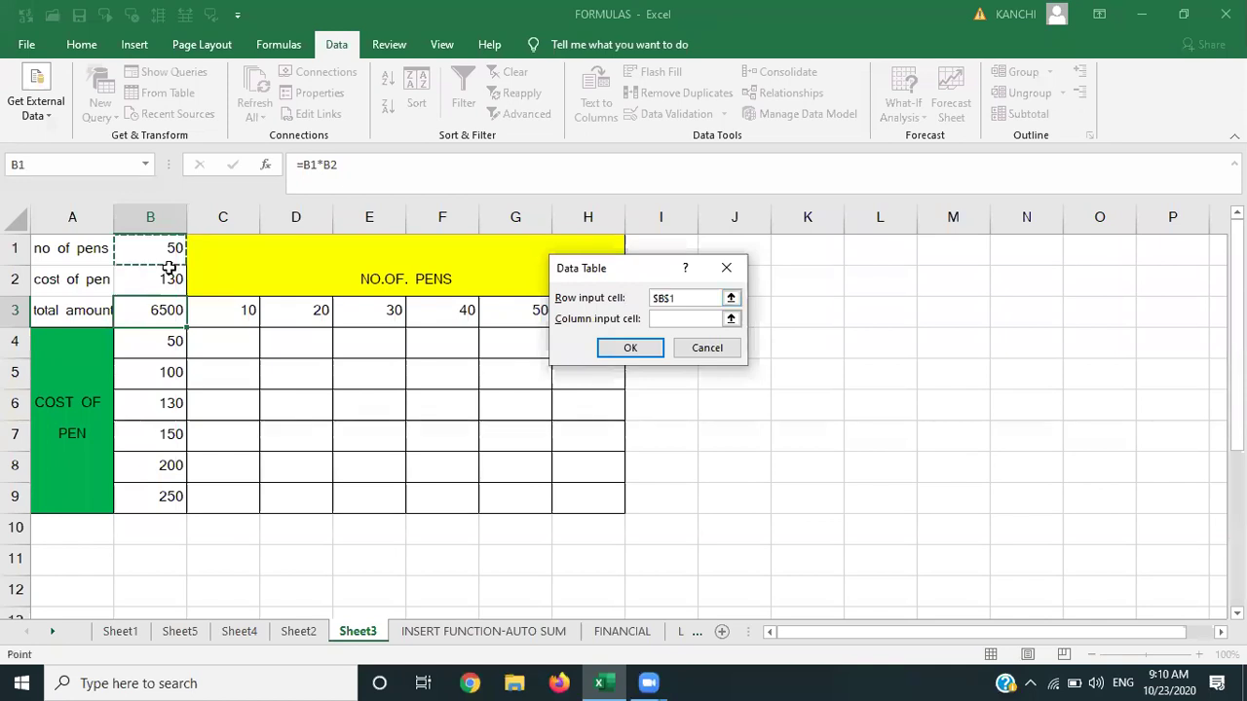
click(683, 323)
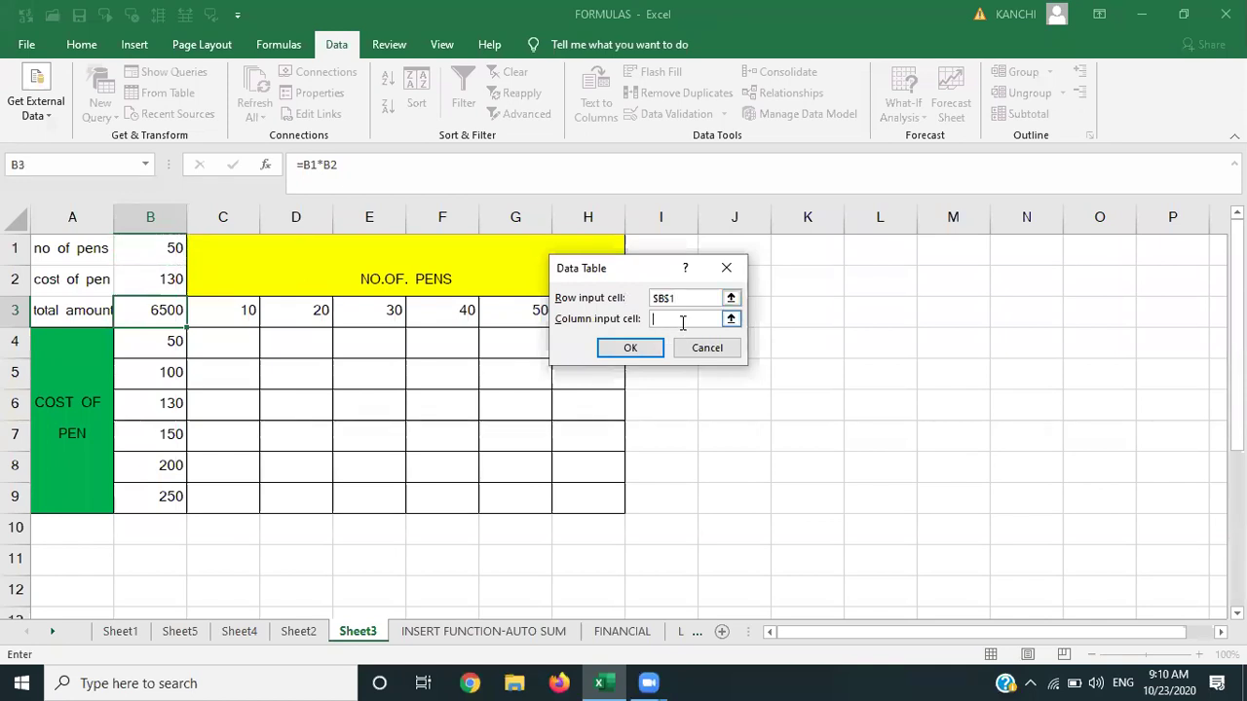
click(166, 279)
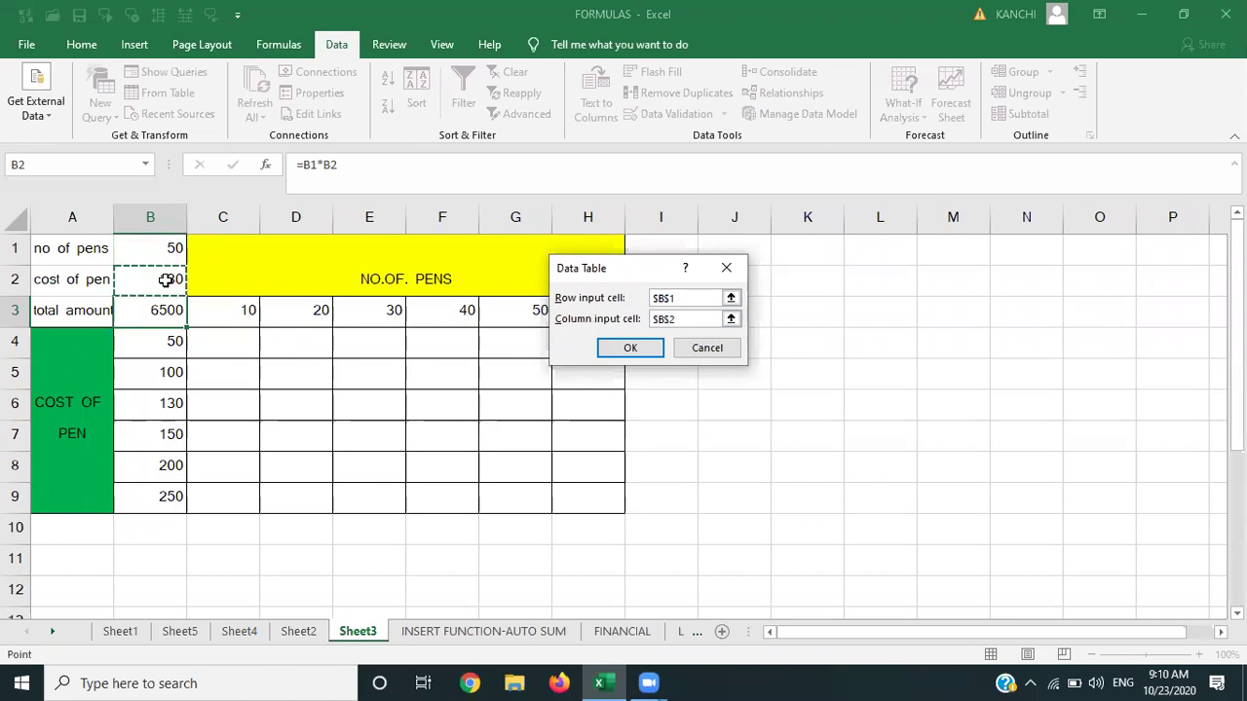
click(635, 347)
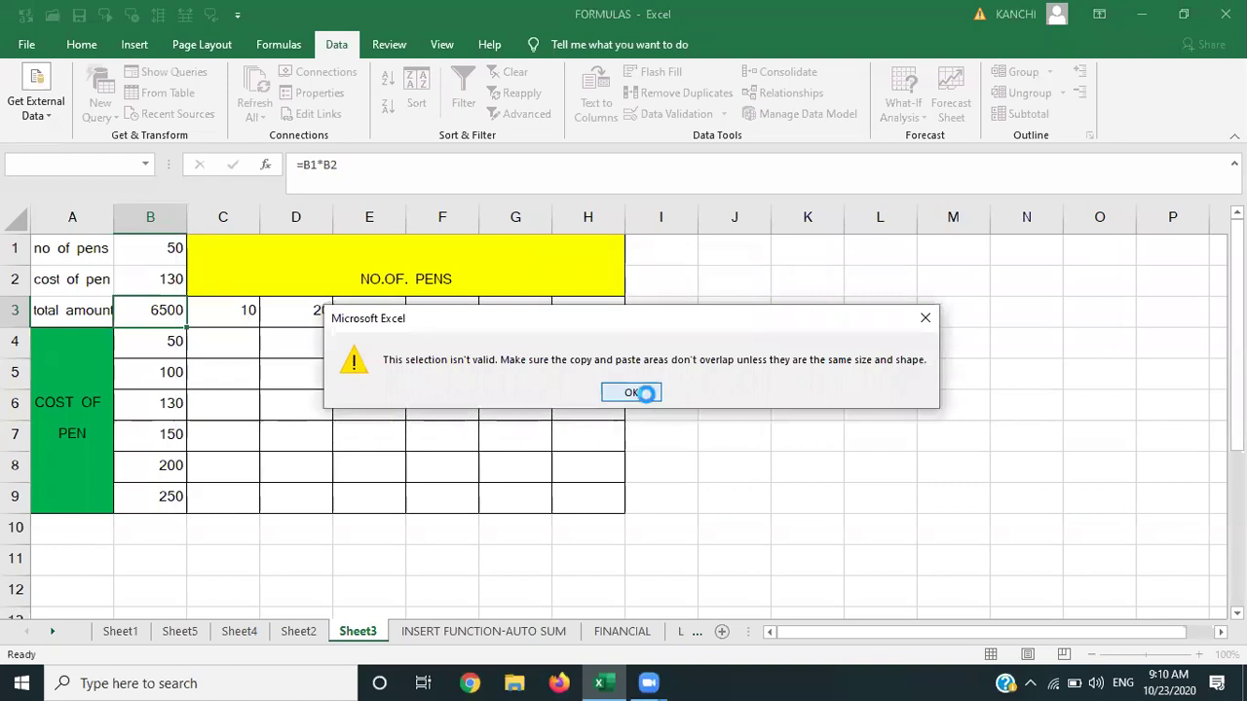
click(646, 392)
click(251, 322)
Select the range B3:H9 covering the formula and input values.
key(shift+Right)
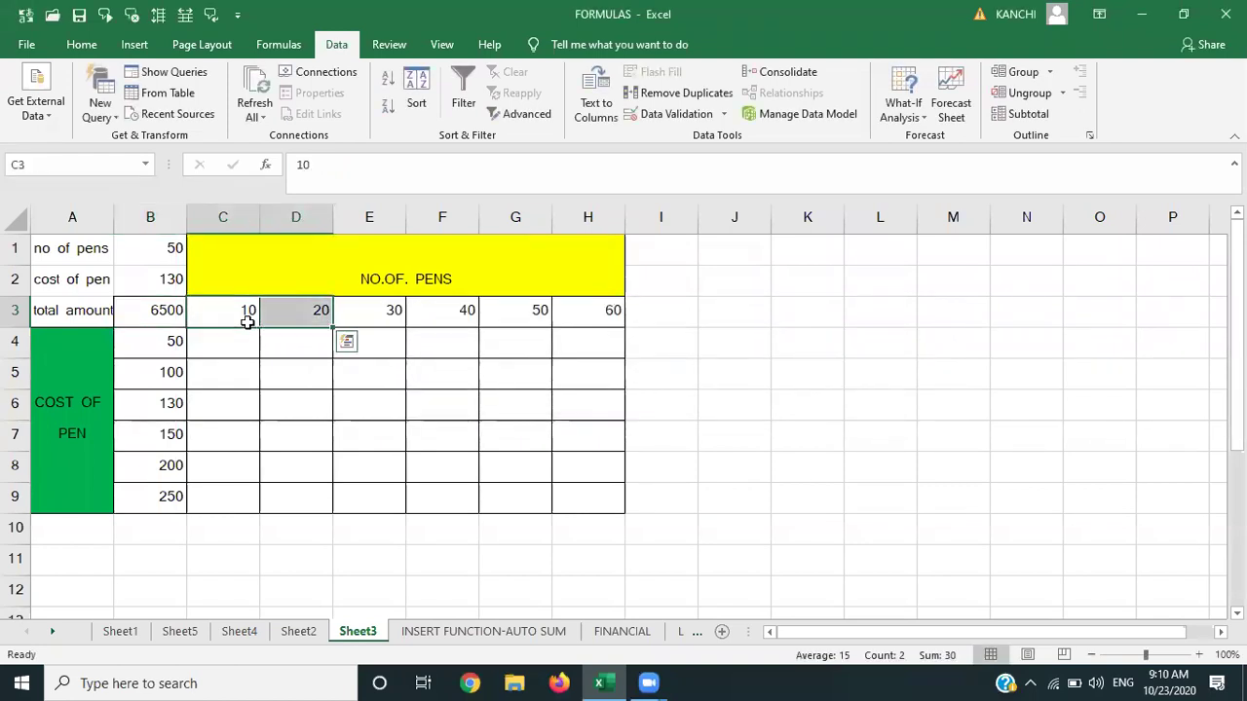
key(Left)
key(Left)
key(Right)
key(shift+Right)
key(shift+Right)
key(shift+Right)
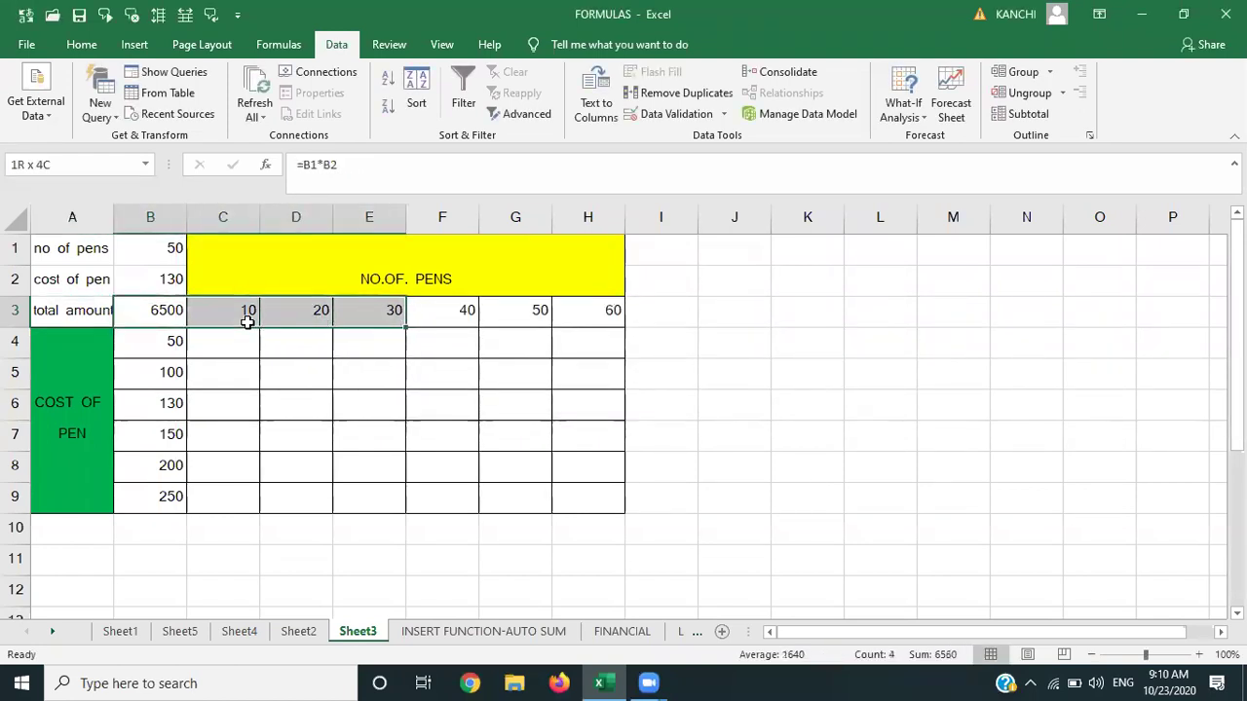
key(shift+Right)
key(shift+Right)
key(shift+Right)
key(shift+Down)
key(shift+Down)
key(shift+Down)
key(shift+Down)
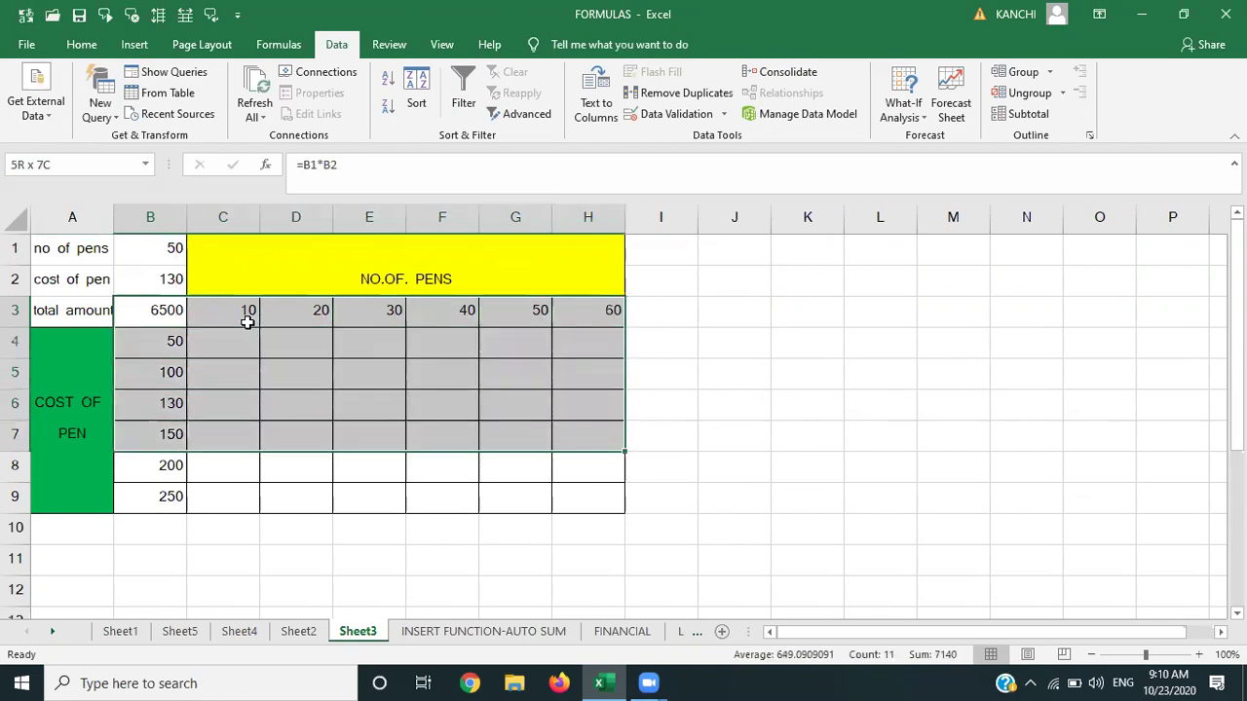
key(shift+Down)
key(shift+Down)
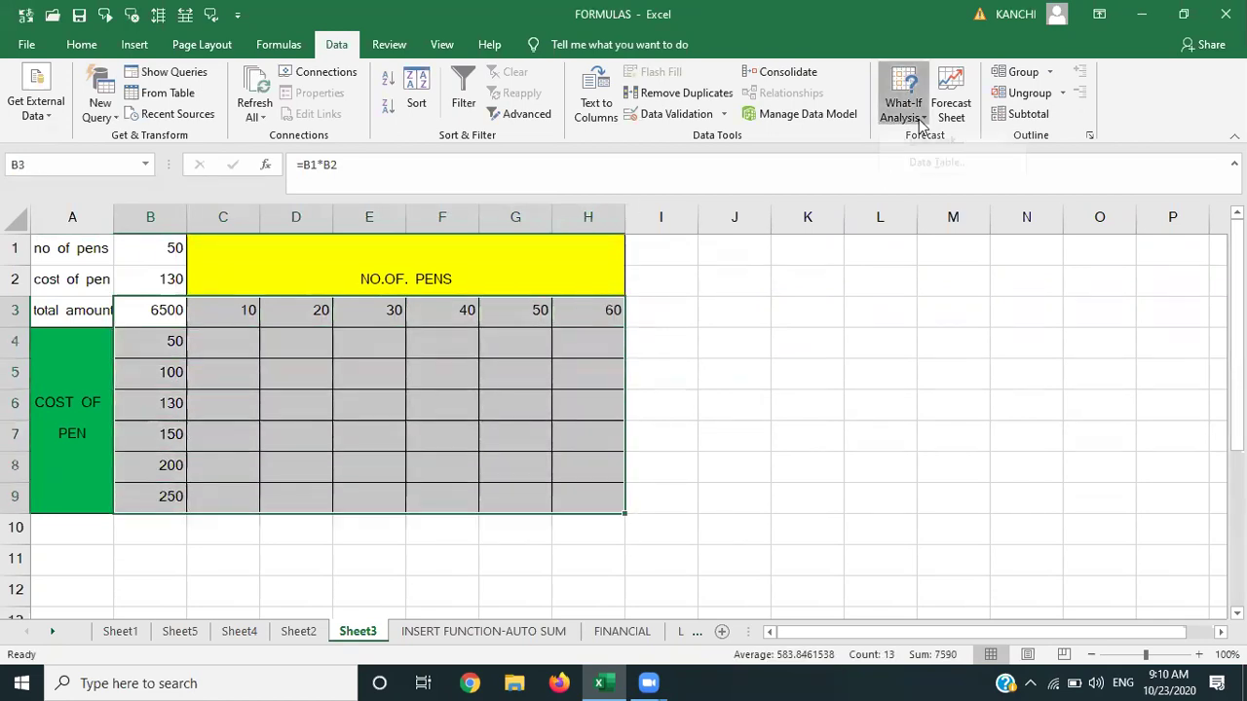
Create a What-If data table with row input B1 and column input B2.
click(904, 110)
click(921, 181)
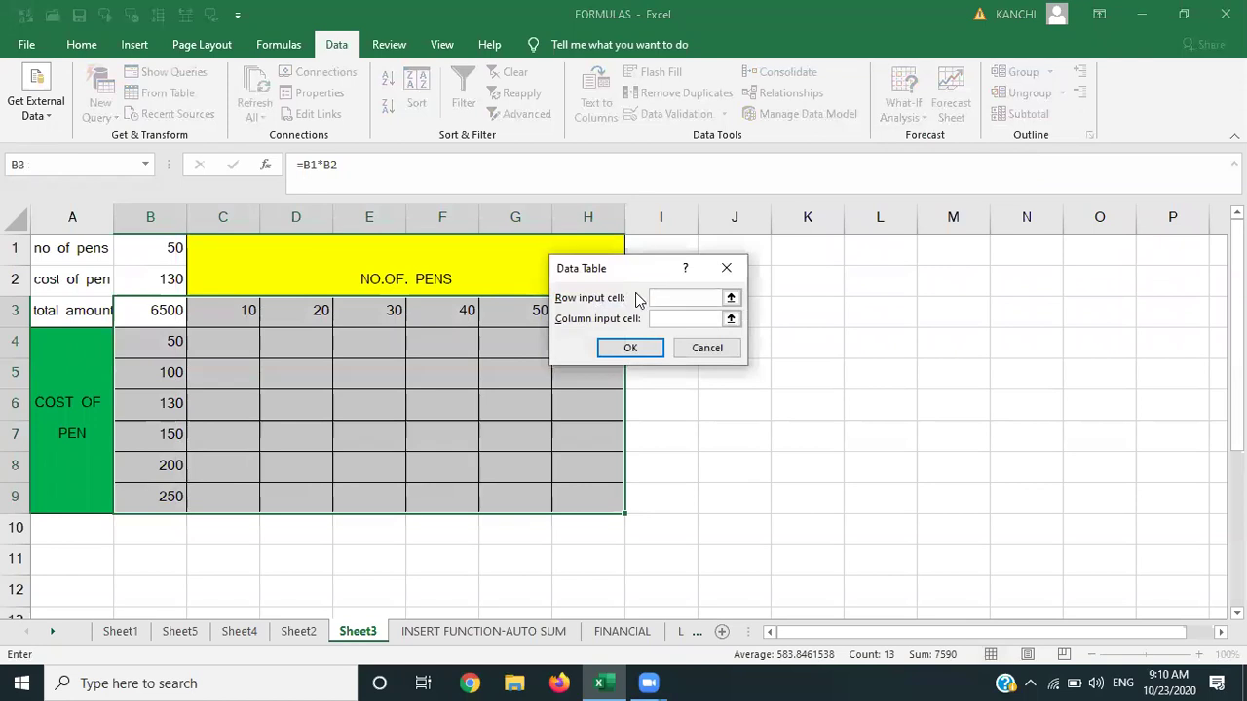
click(175, 249)
click(665, 322)
click(156, 277)
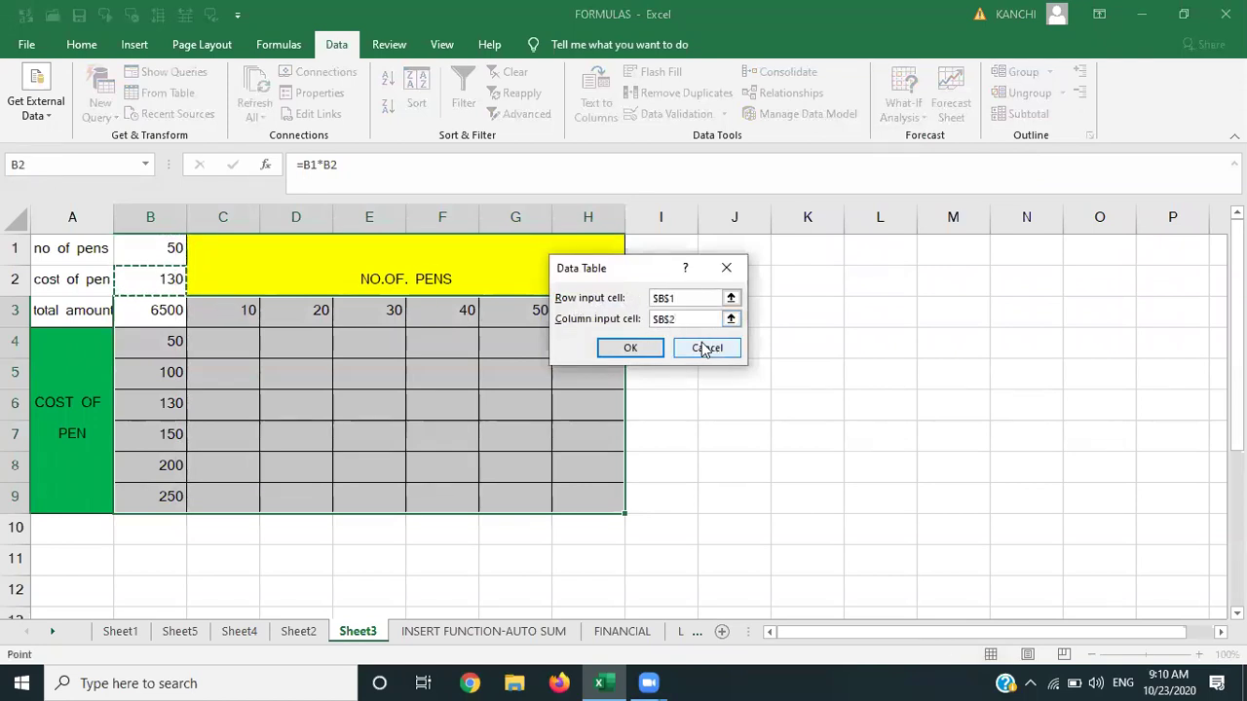
click(629, 348)
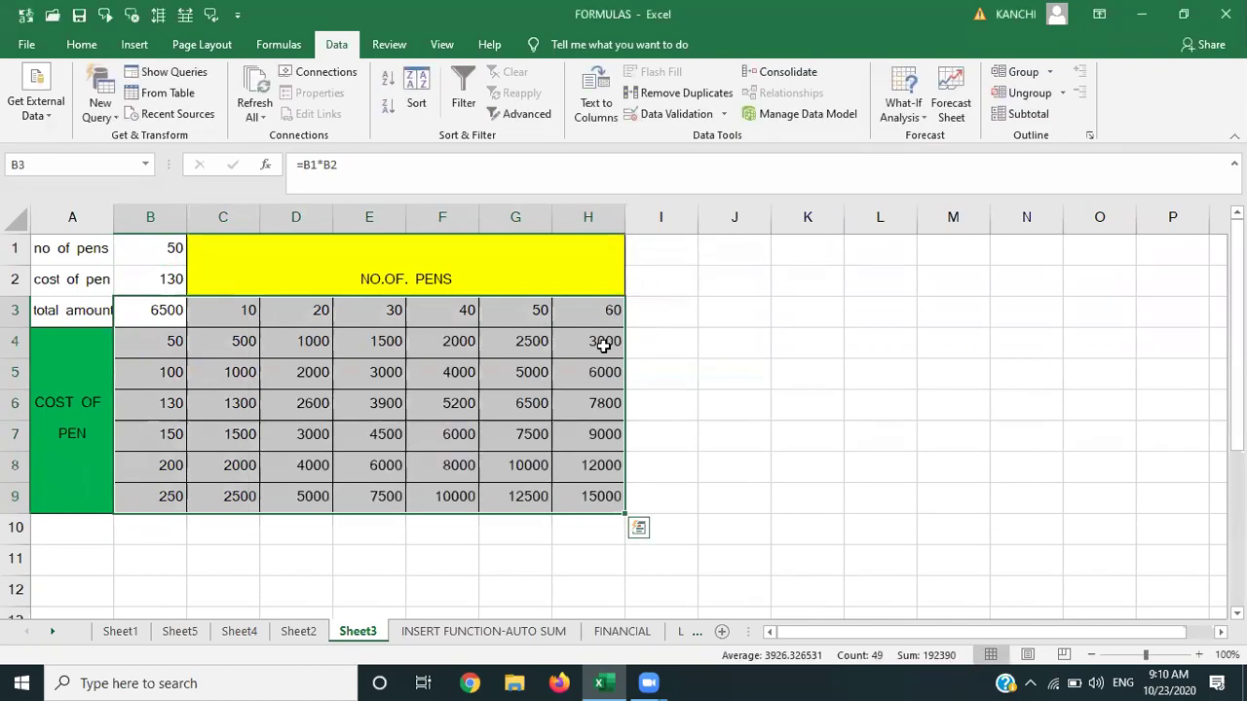
click(445, 346)
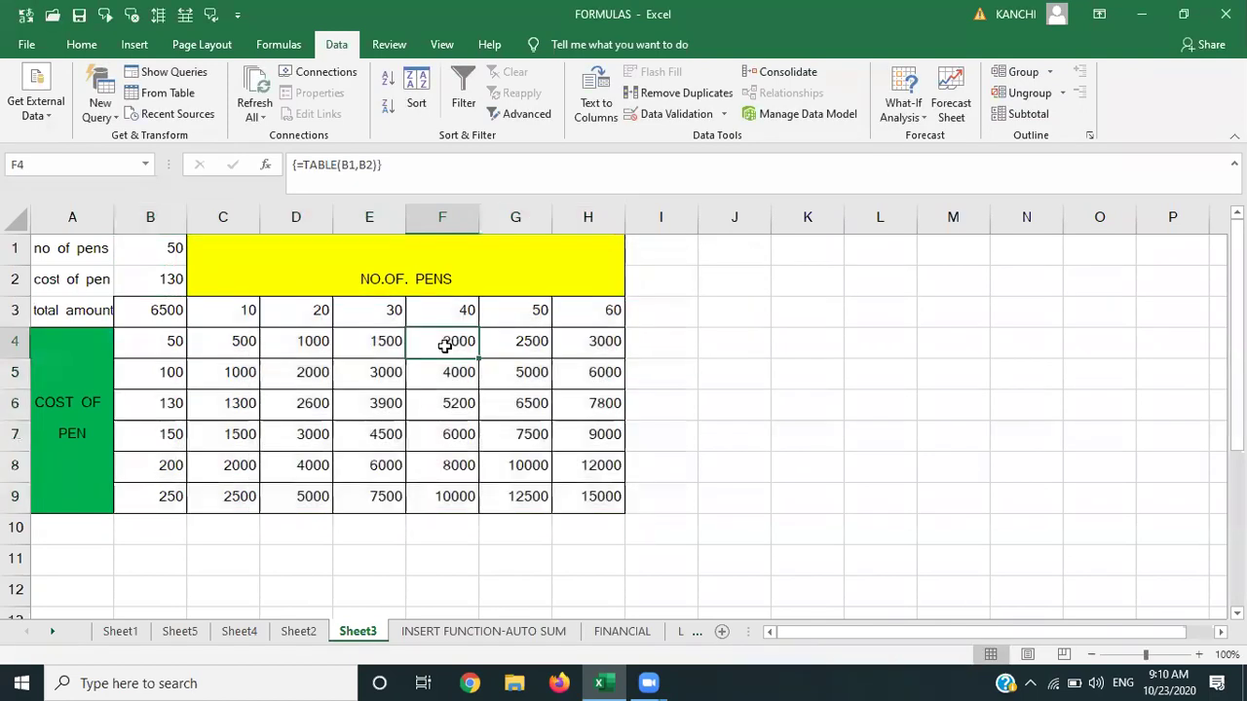
click(245, 316)
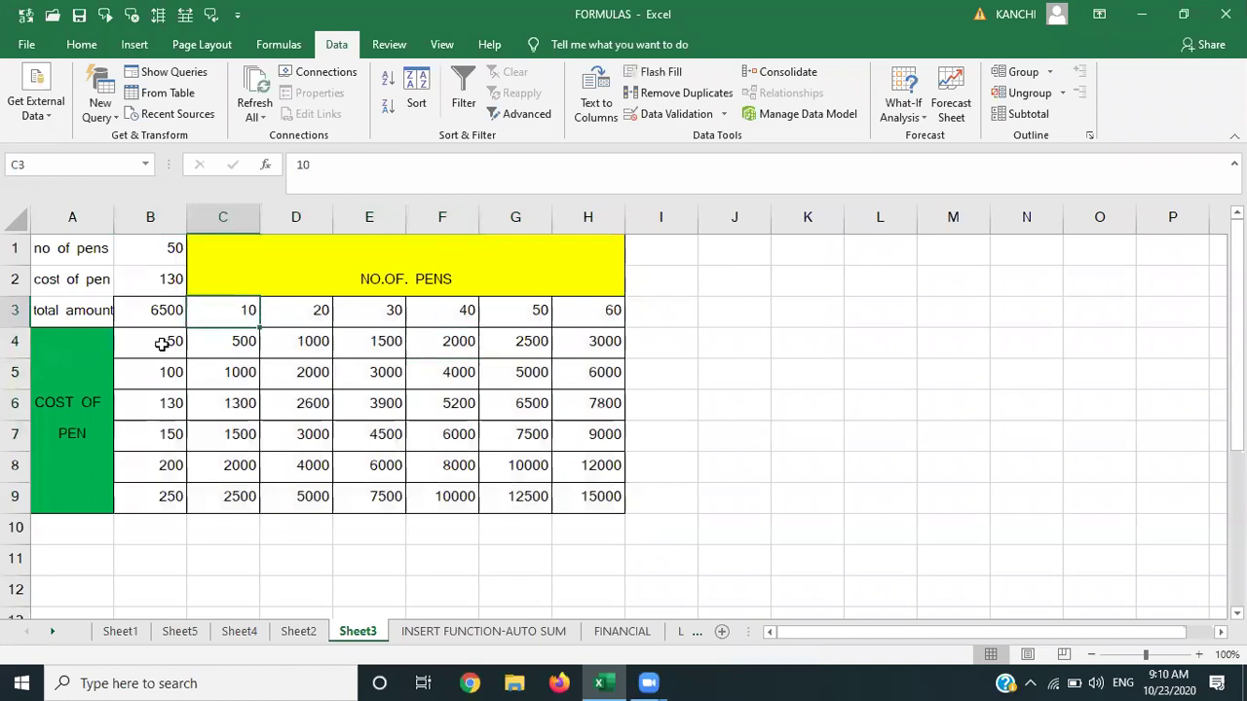
click(161, 344)
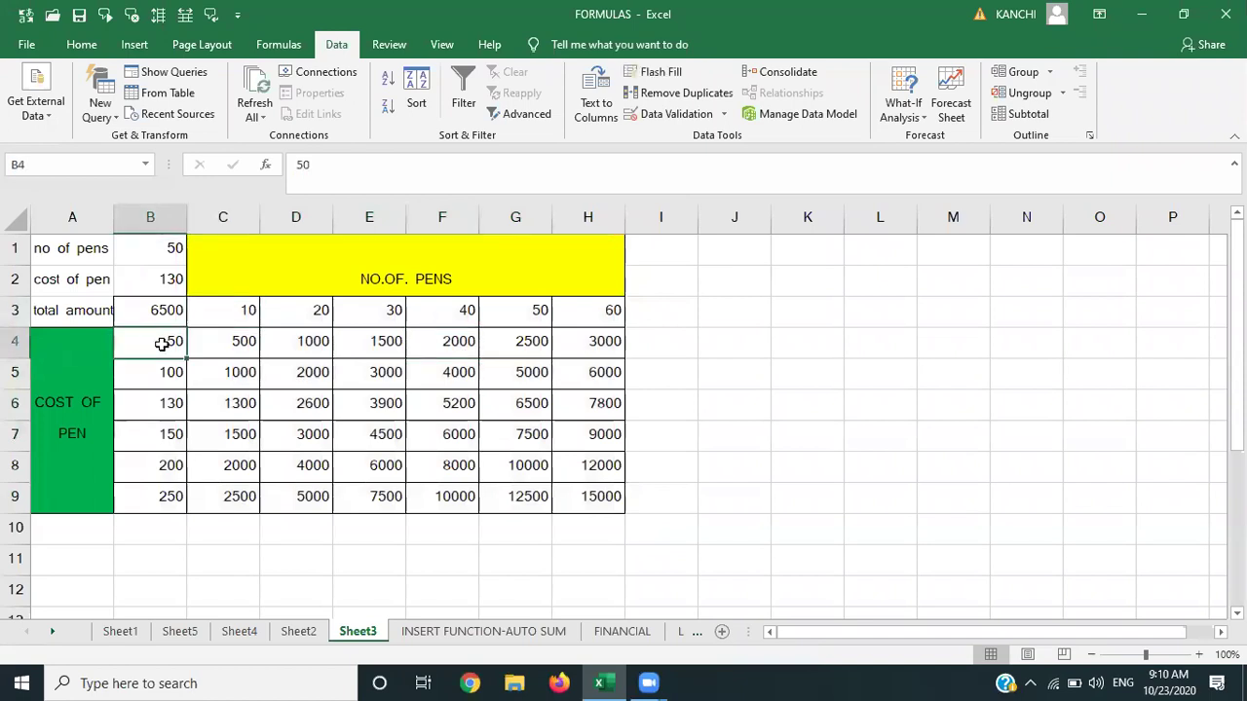
click(243, 315)
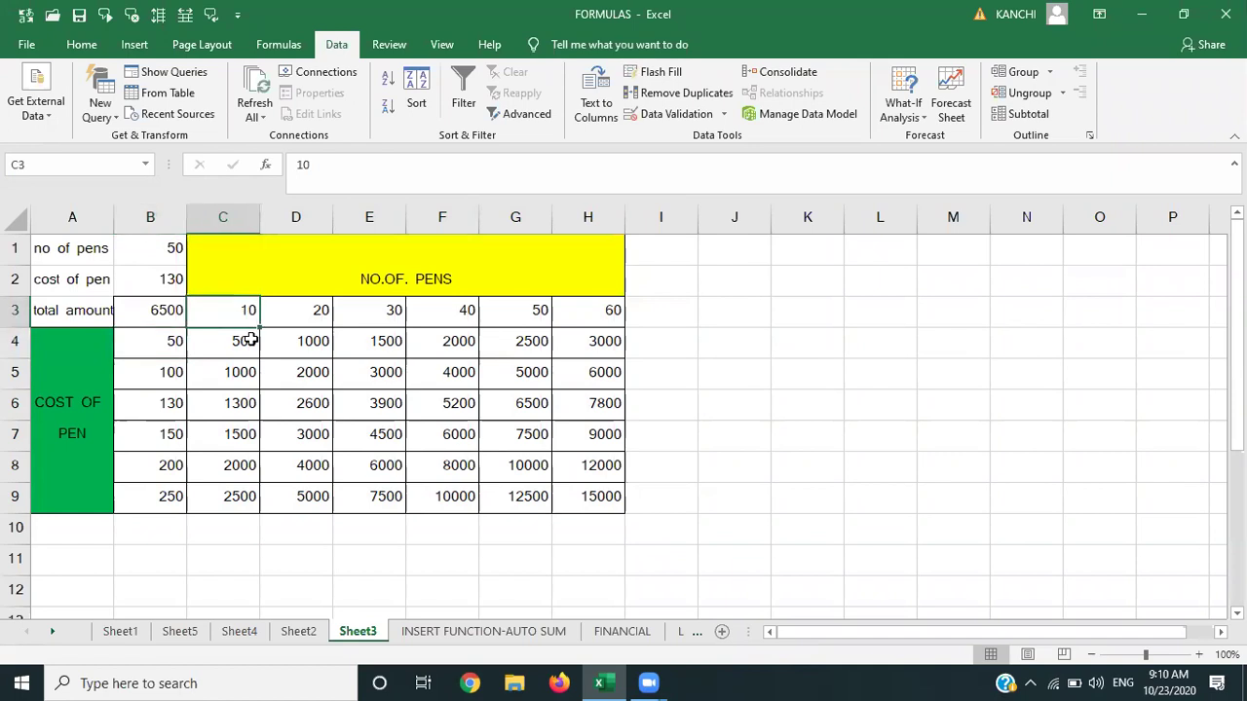
click(154, 348)
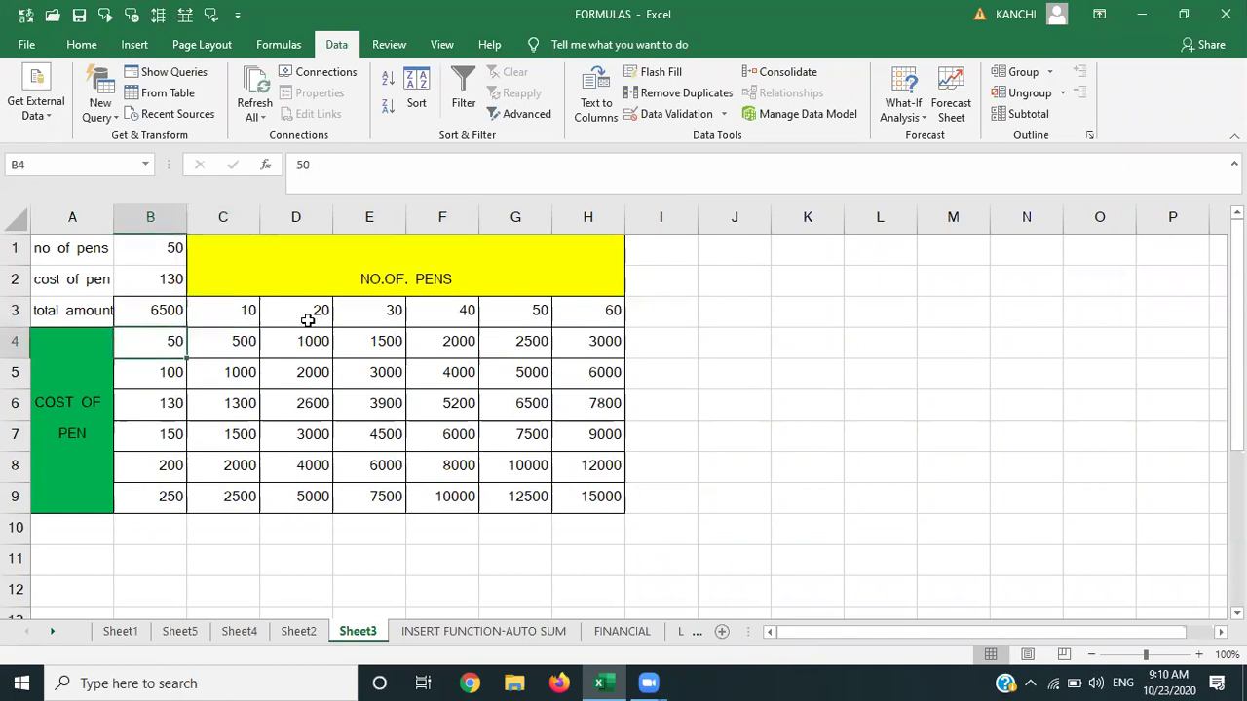
click(308, 320)
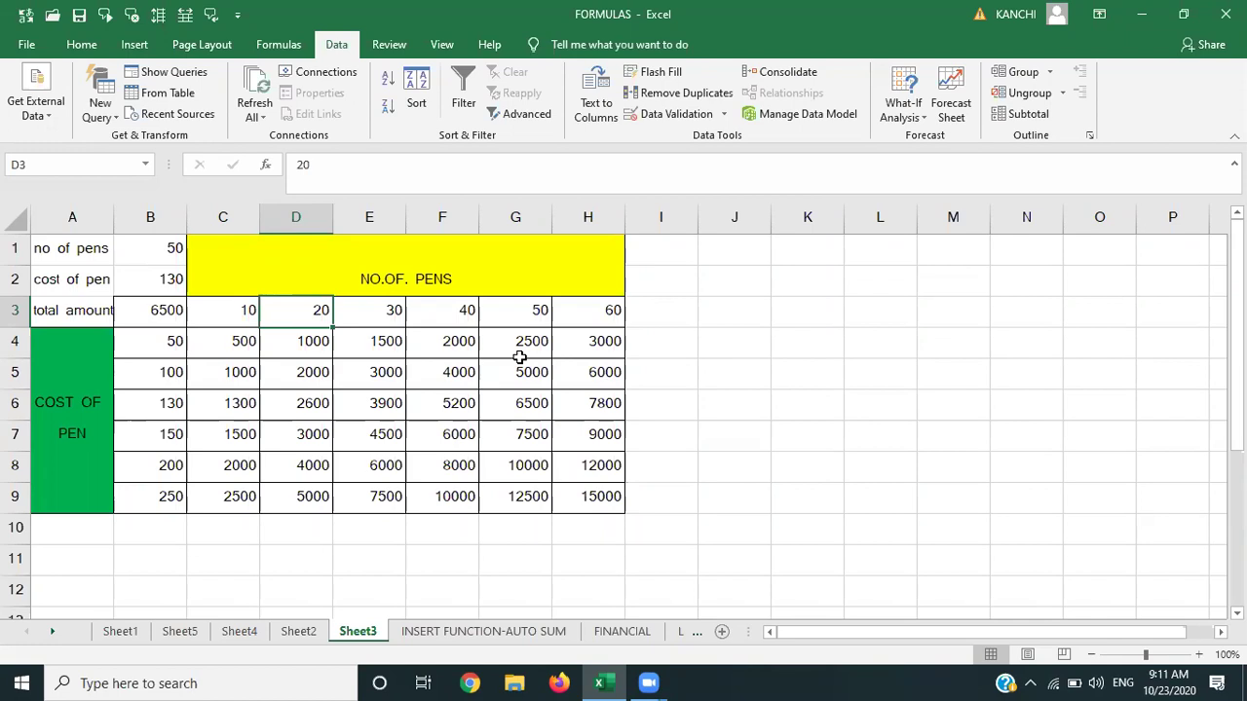
Enter 1 in C15 and D14, and the formula =D14*C15 in D15.
key(Down)
key(Down)
key(Down)
key(Down)
key(Down)
key(Down)
key(Down)
key(Down)
key(Down)
key(Down)
key(Down)
key(Down)
key(Down)
key(Down)
key(Down)
key(Down)
key(Down)
key(Down)
key(Down)
key(Up)
key(Up)
key(Up)
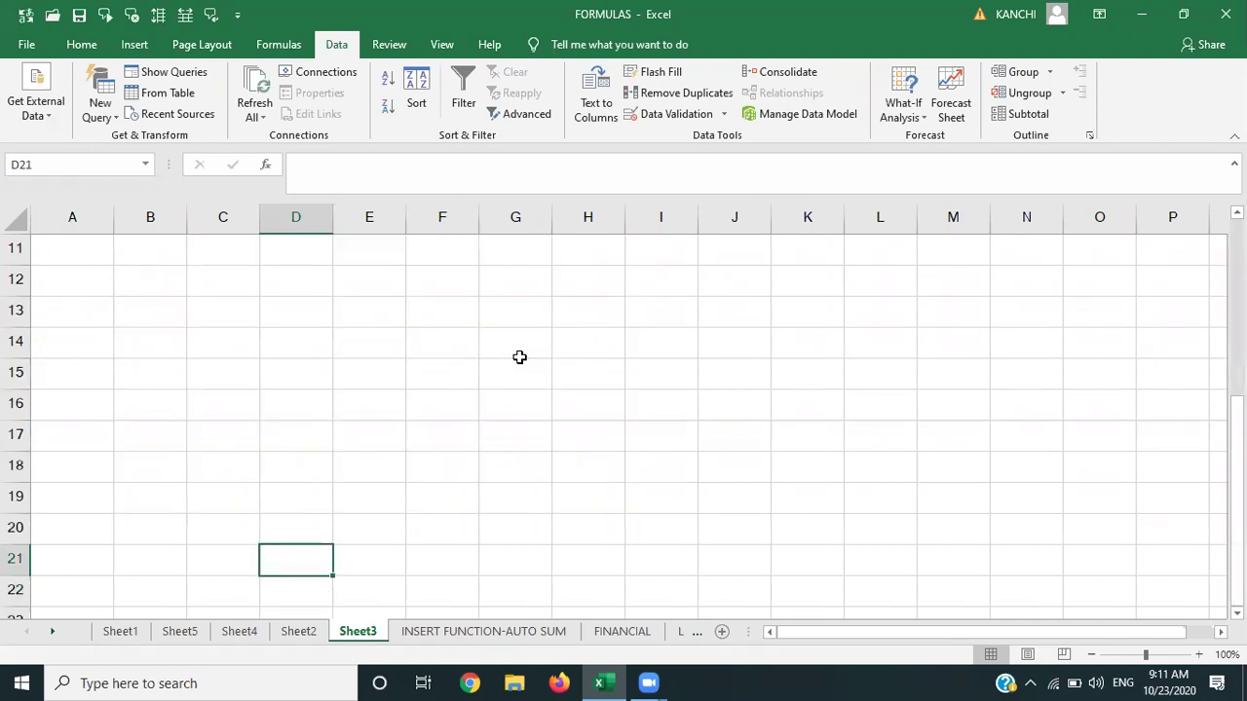
click(210, 369)
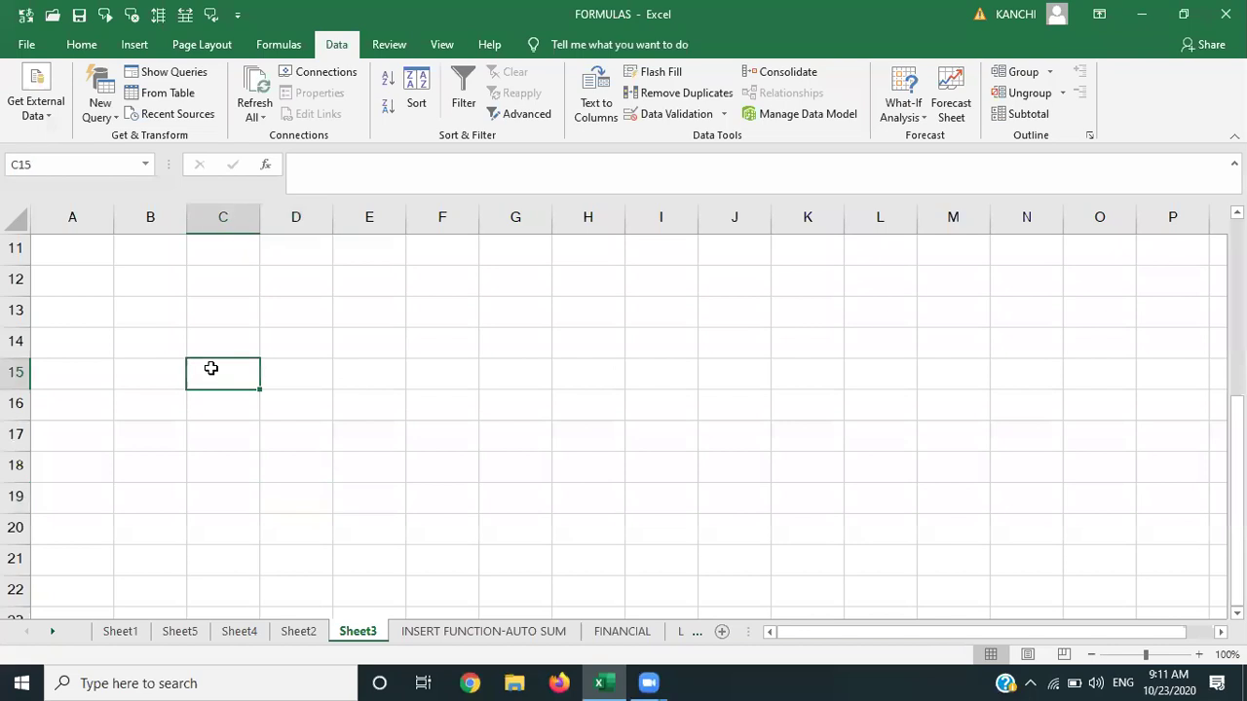
text(1)
key(Up)
key(Right)
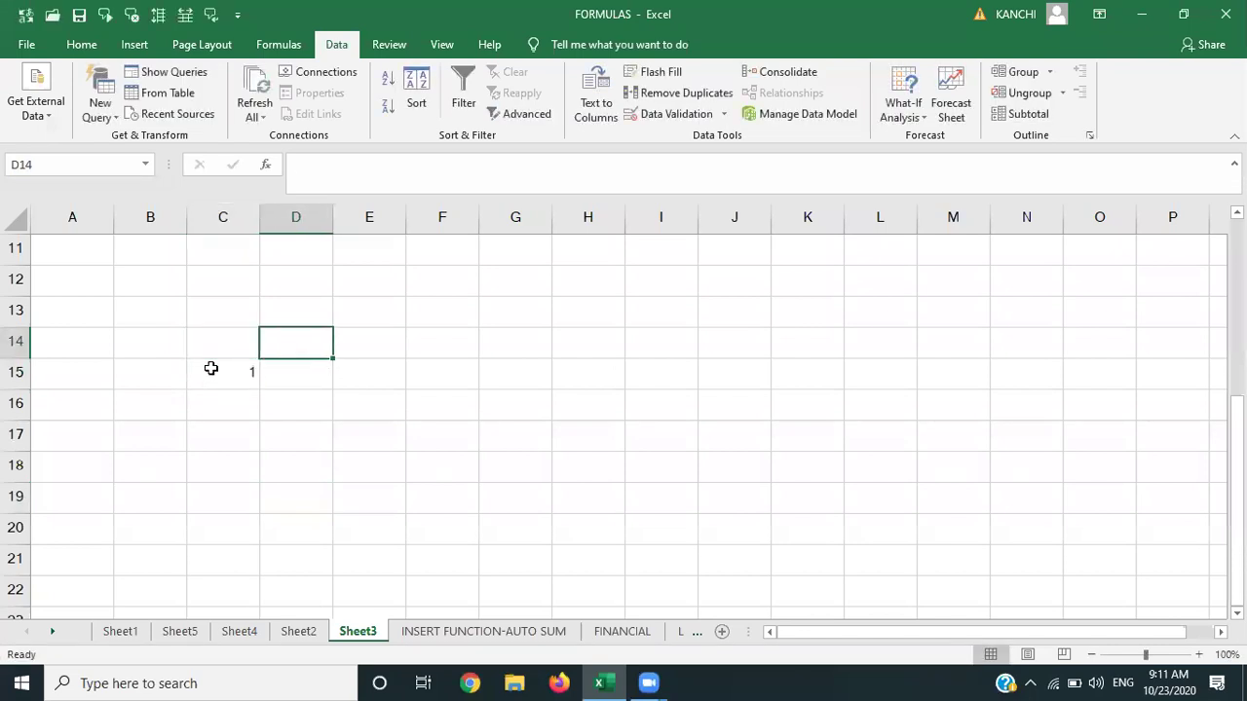
text(1)
key(Return)
text(=)
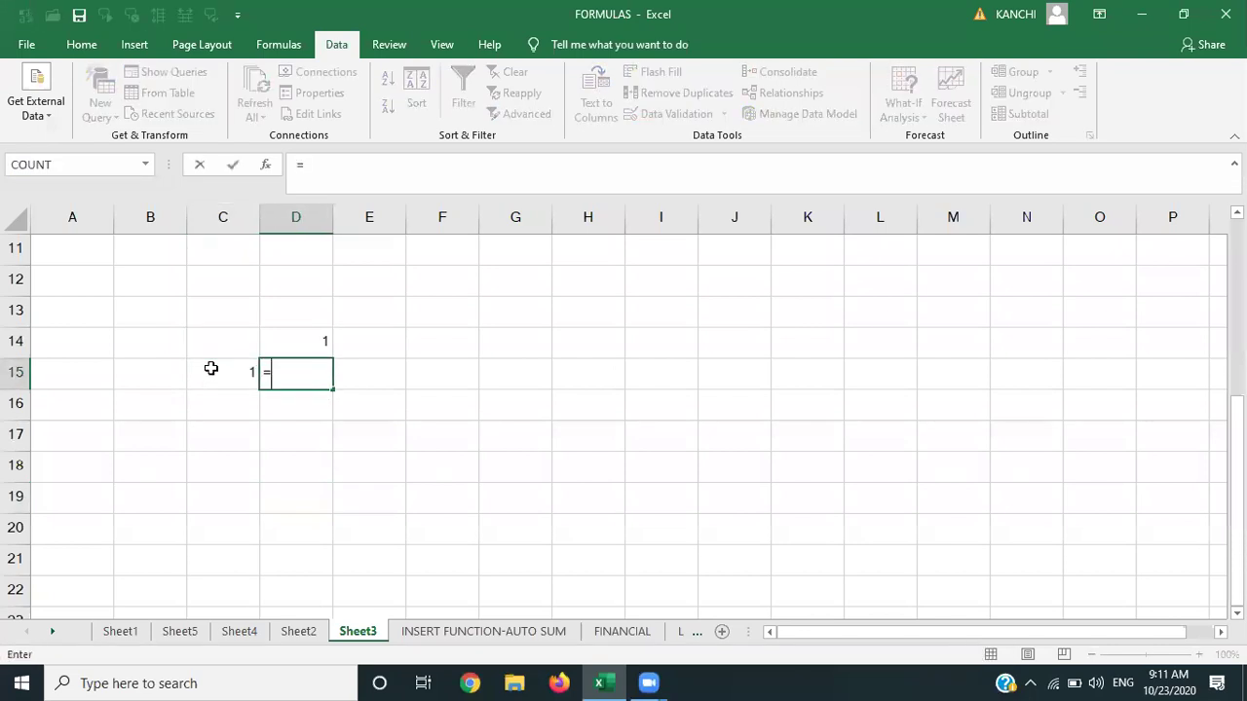
click(289, 335)
text(*)
click(225, 379)
key(Return)
click(325, 372)
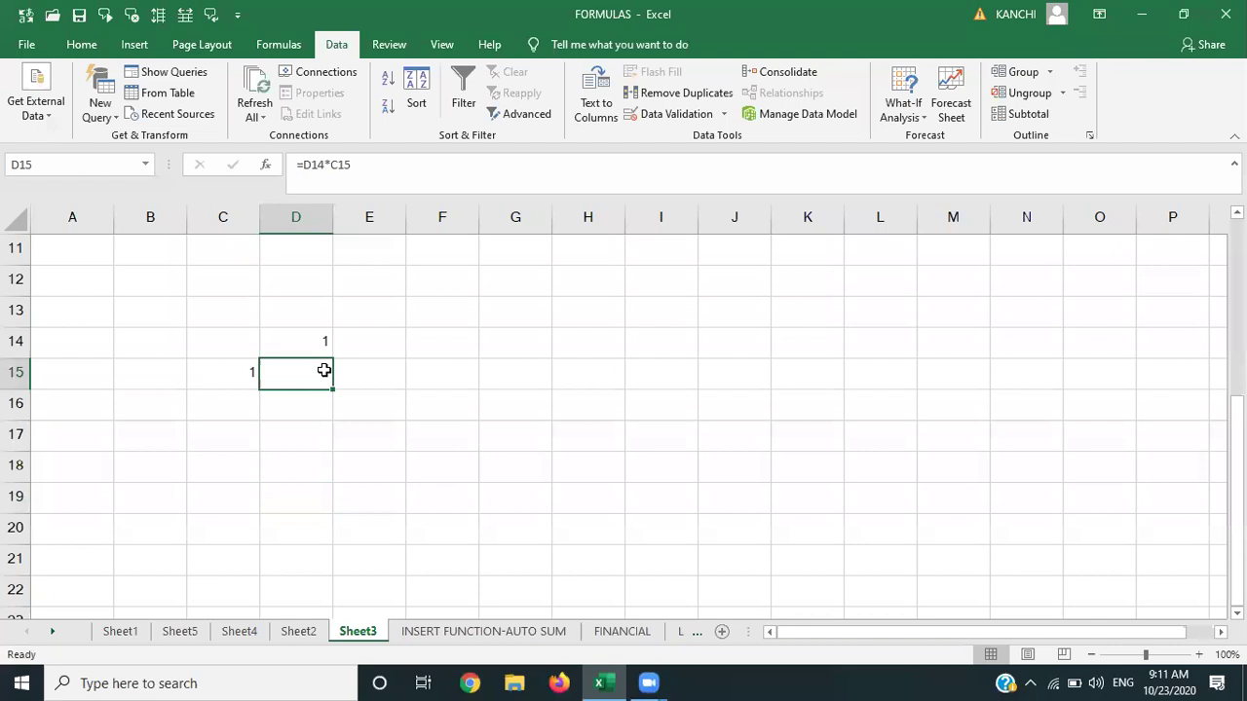
Fill E15:L15 with the numbers 1 through 8.
key(Right)
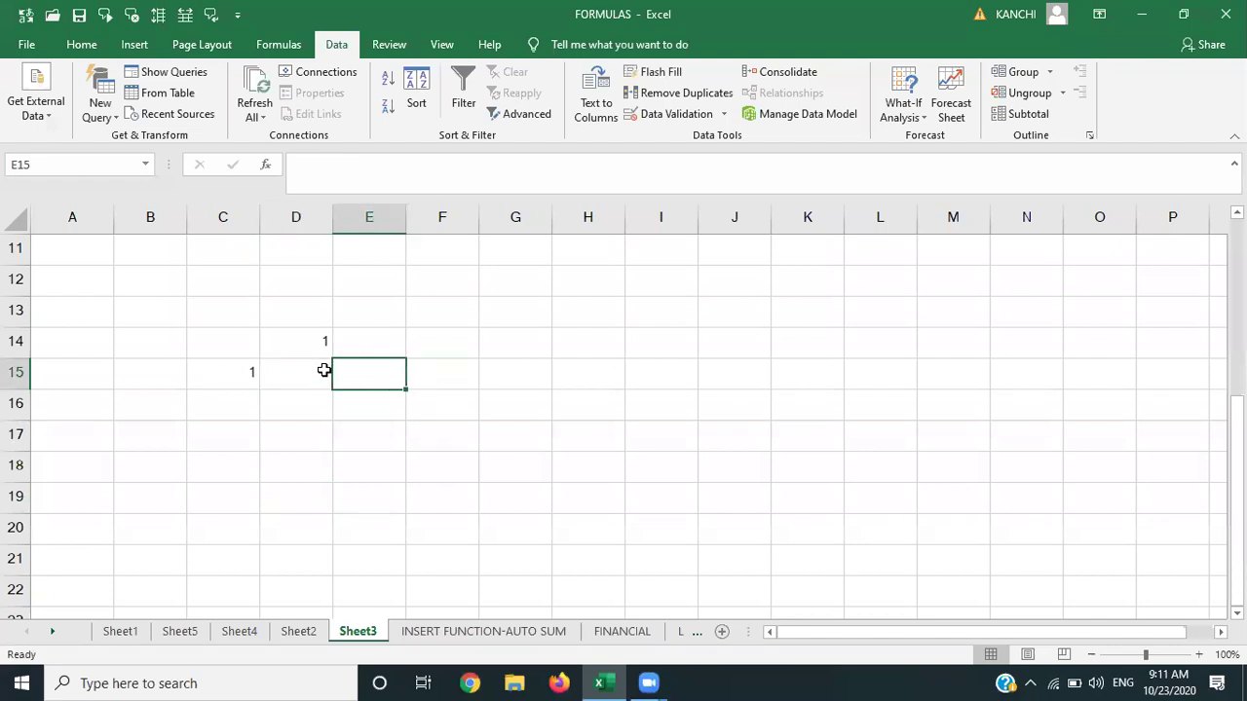
text(1)
key(Right)
text(2)
key(Right)
text(3)
key(Right)
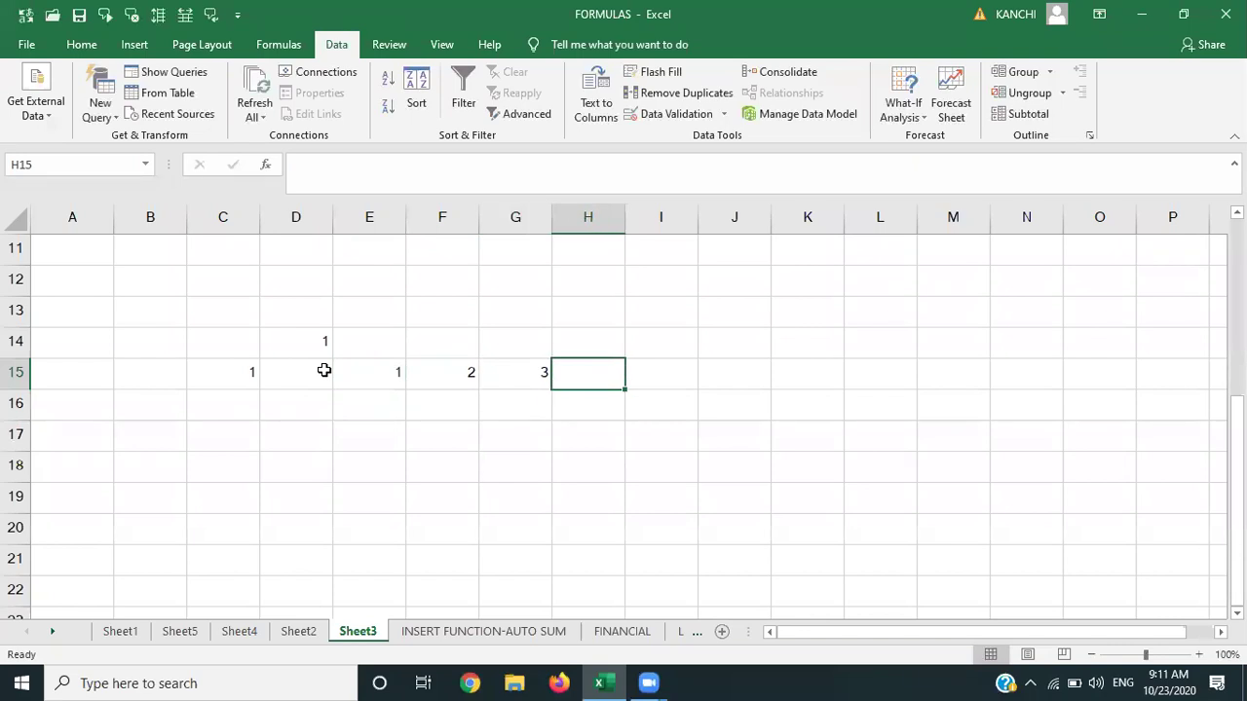
text(4)
key(Right)
text(5)
key(Right)
text(6)
key(Right)
text(78)
key(Right)
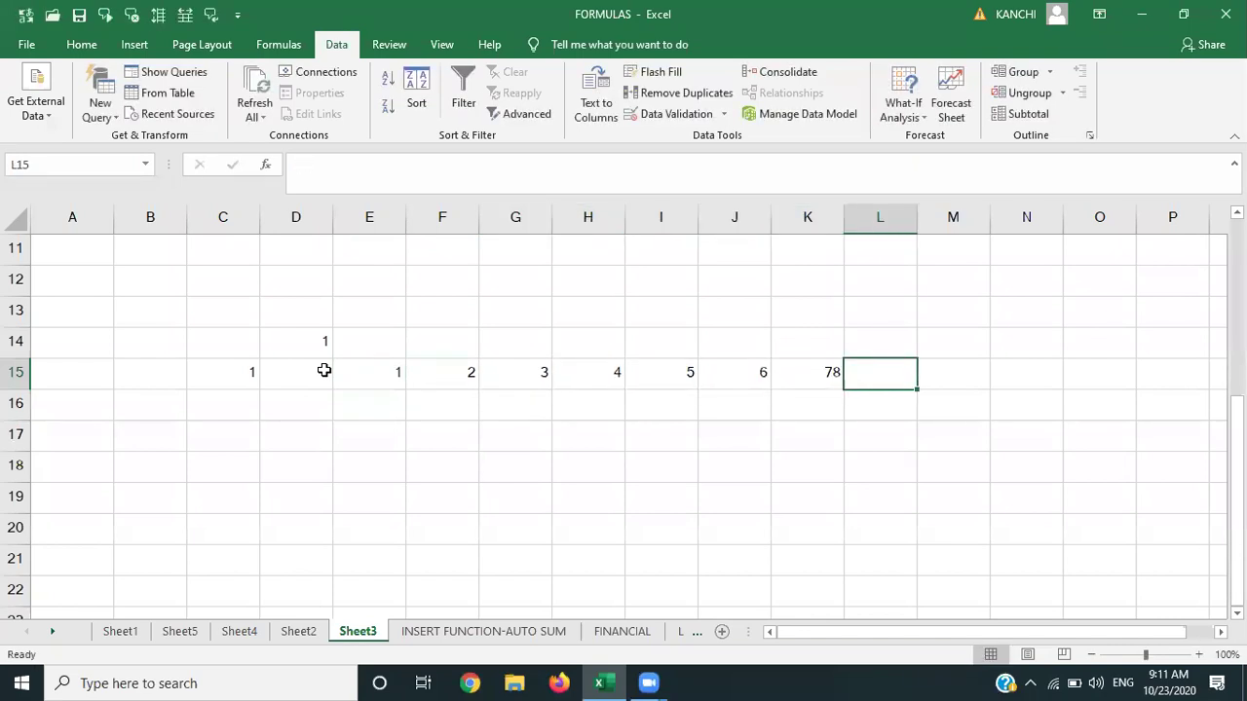
key(Left)
text(7)
key(Right)
text(8)
key(Return)
Fill D16:D23 with 2 through 9, then select the D15:L23 grid.
key(Left)
key(Left)
key(Left)
key(Left)
key(Left)
key(Left)
key(Left)
key(Left)
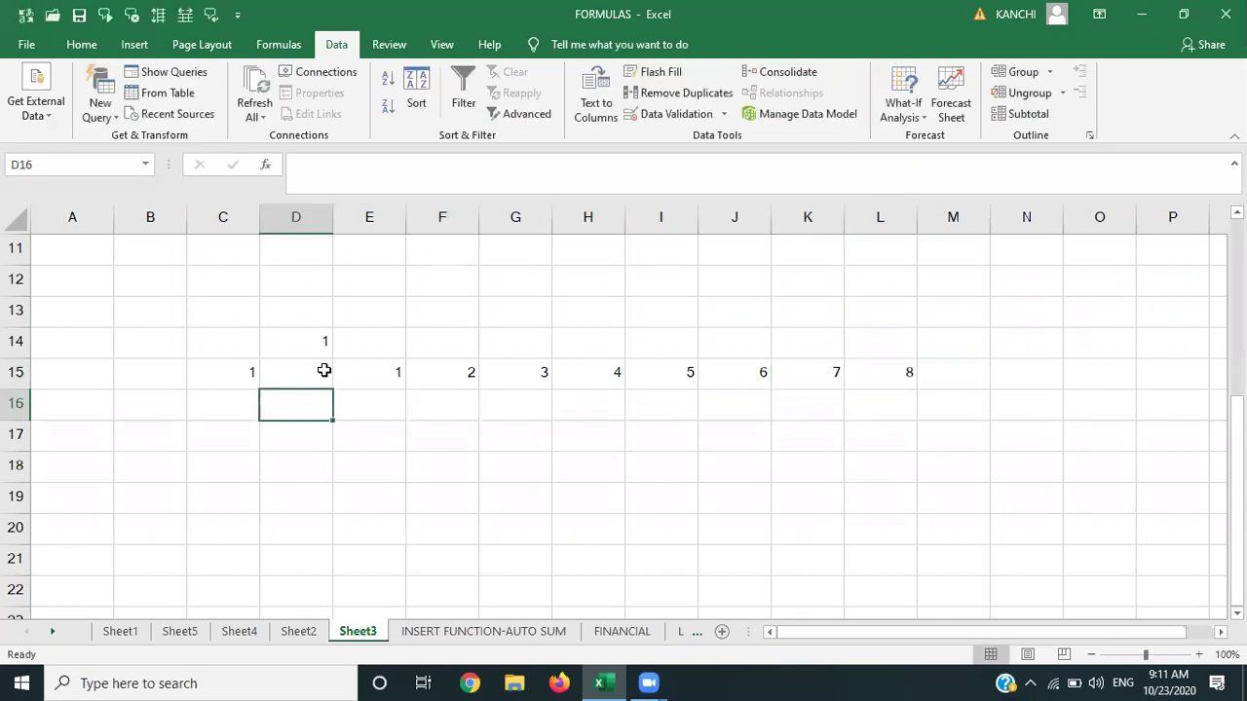
text(2)
key(Return)
text(3)
key(Return)
text(4)
key(Return)
text(5)
key(Return)
text(6)
key(Return)
text(7)
key(Return)
text(8)
key(Return)
text(9)
key(Up)
key(Up)
key(Up)
key(Up)
key(Up)
key(Up)
key(Up)
key(Up)
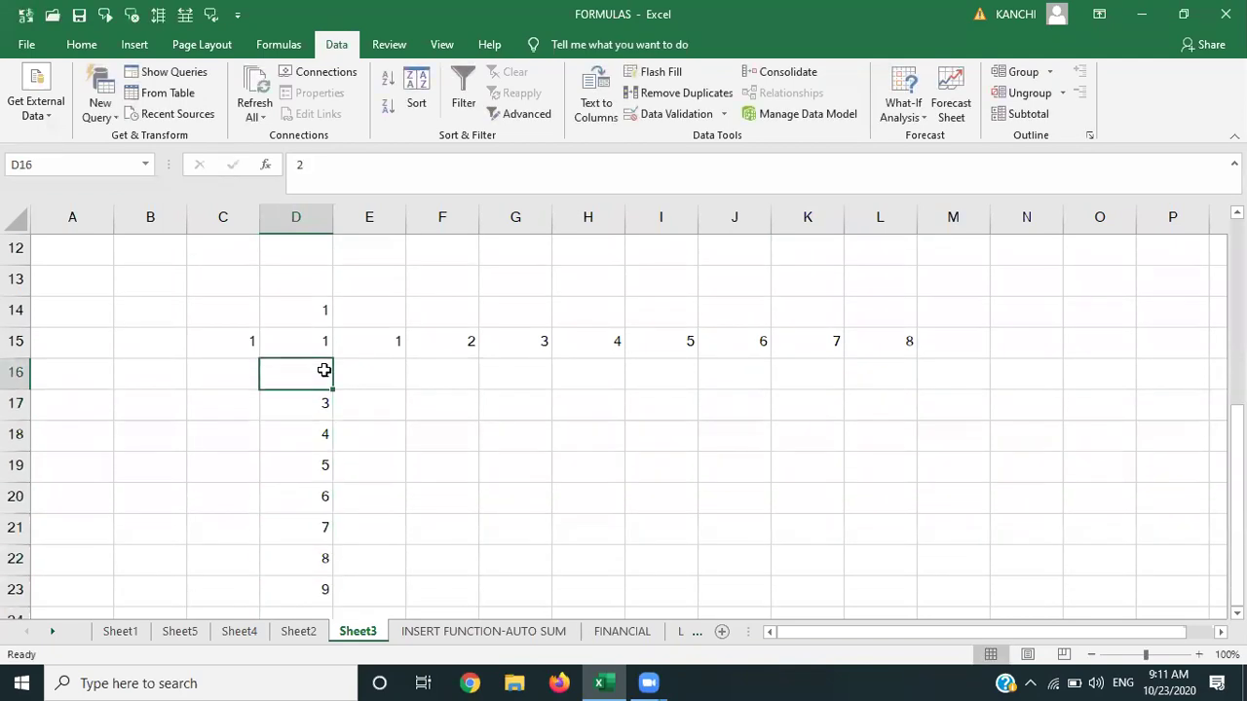
key(shift+Right)
key(shift+Right)
key(shift+Right)
key(shift+Right)
key(shift+Right)
key(shift+Right)
key(shift+Right)
key(shift+Right)
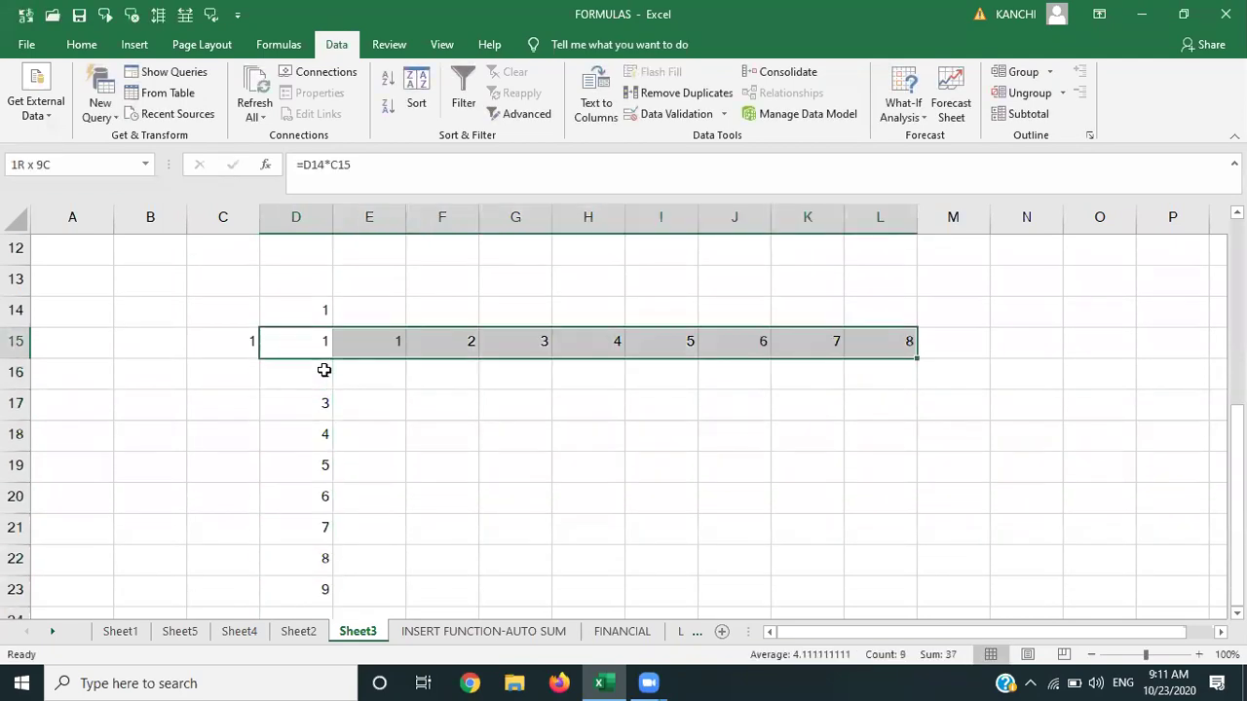
key(shift+Down)
key(shift+Down)
key(shift+Down)
key(shift+Down)
key(shift+Down)
key(shift+Down)
key(shift+Down)
key(shift+Down)
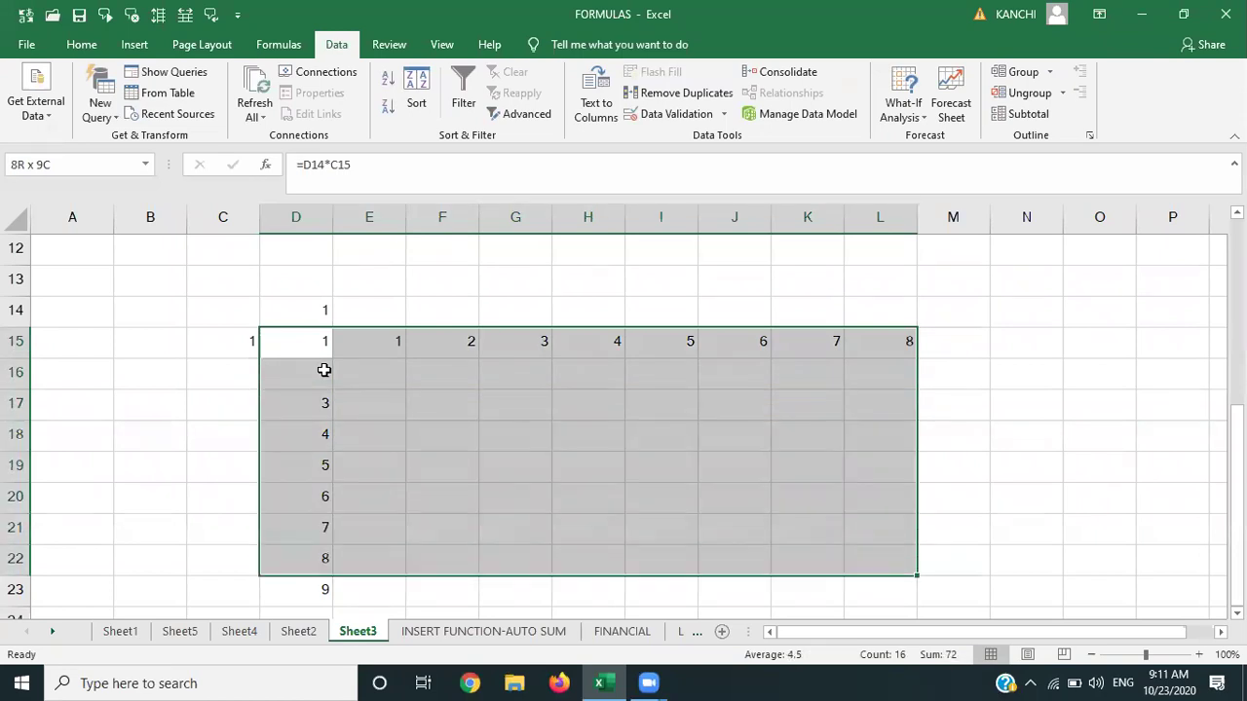
Create a What-If data table on D15:L23 with row input D14 and column input C15.
click(919, 118)
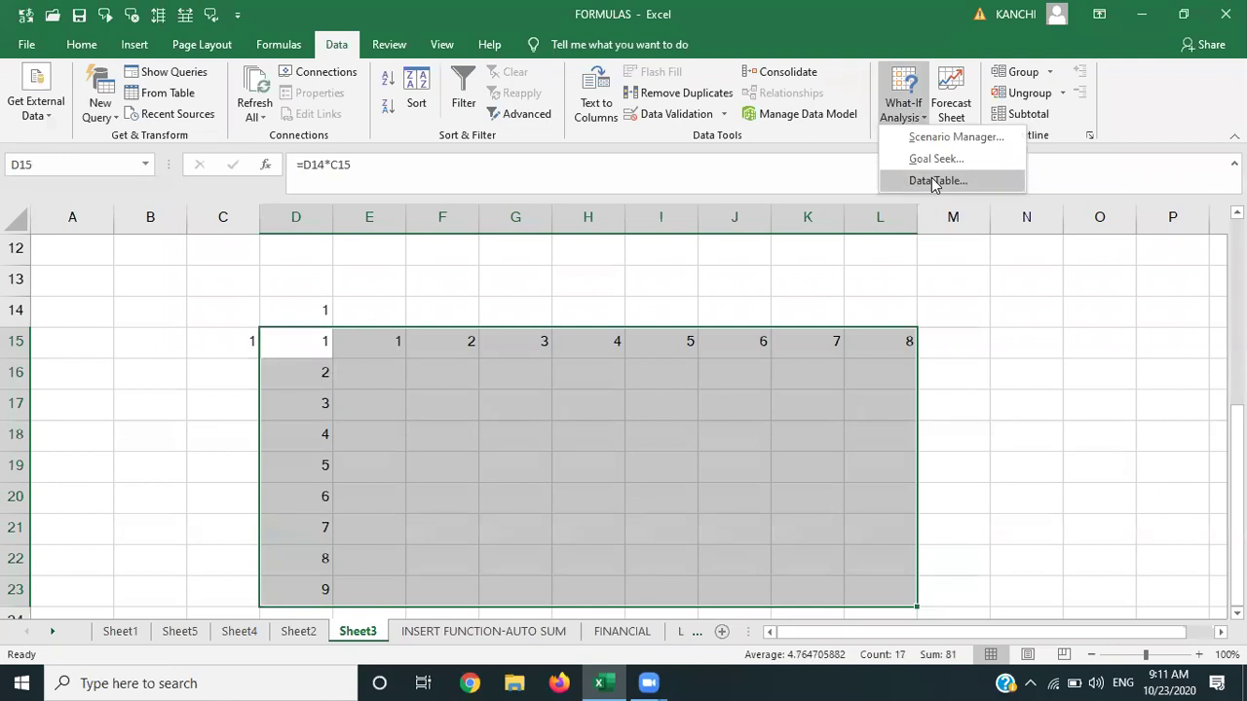
click(933, 181)
click(305, 307)
click(658, 320)
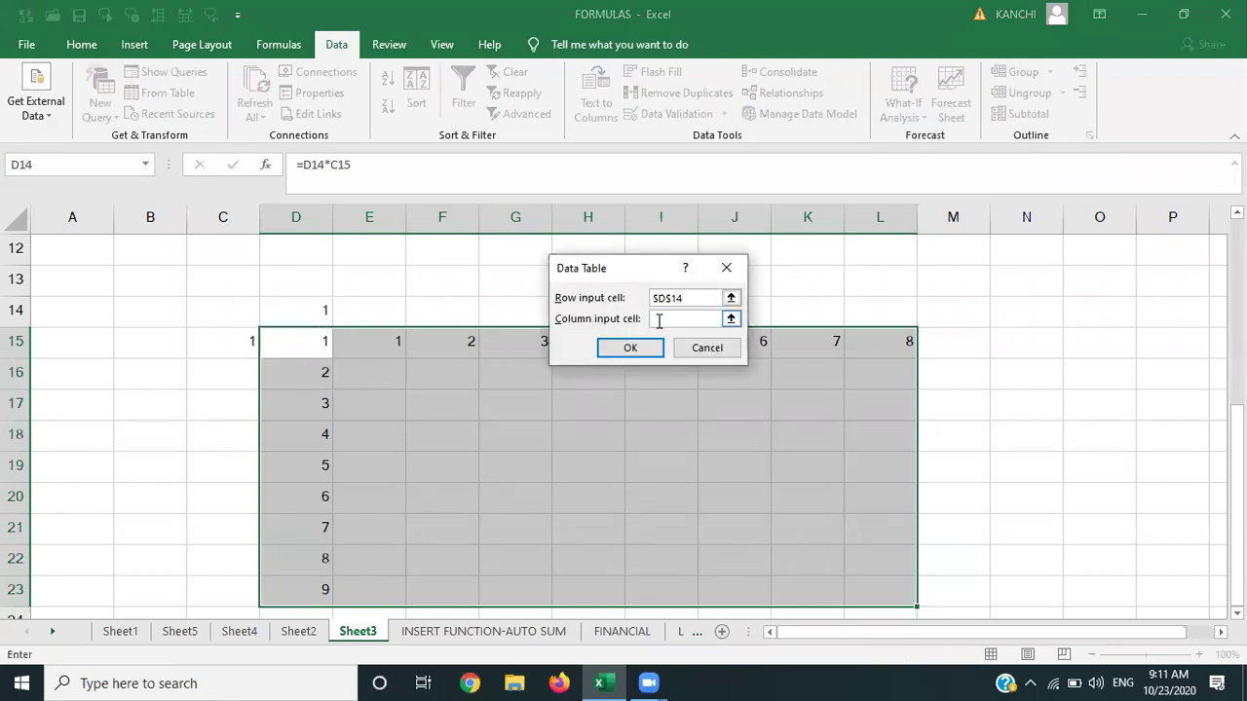
click(237, 342)
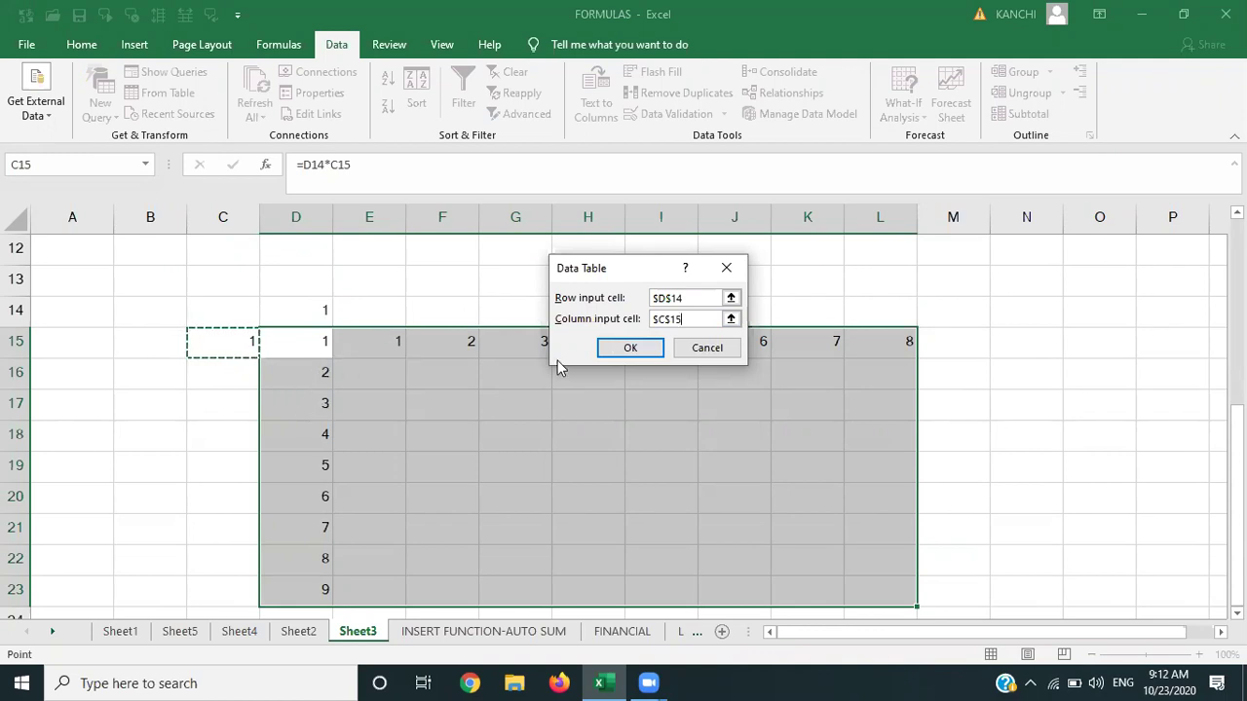
click(619, 348)
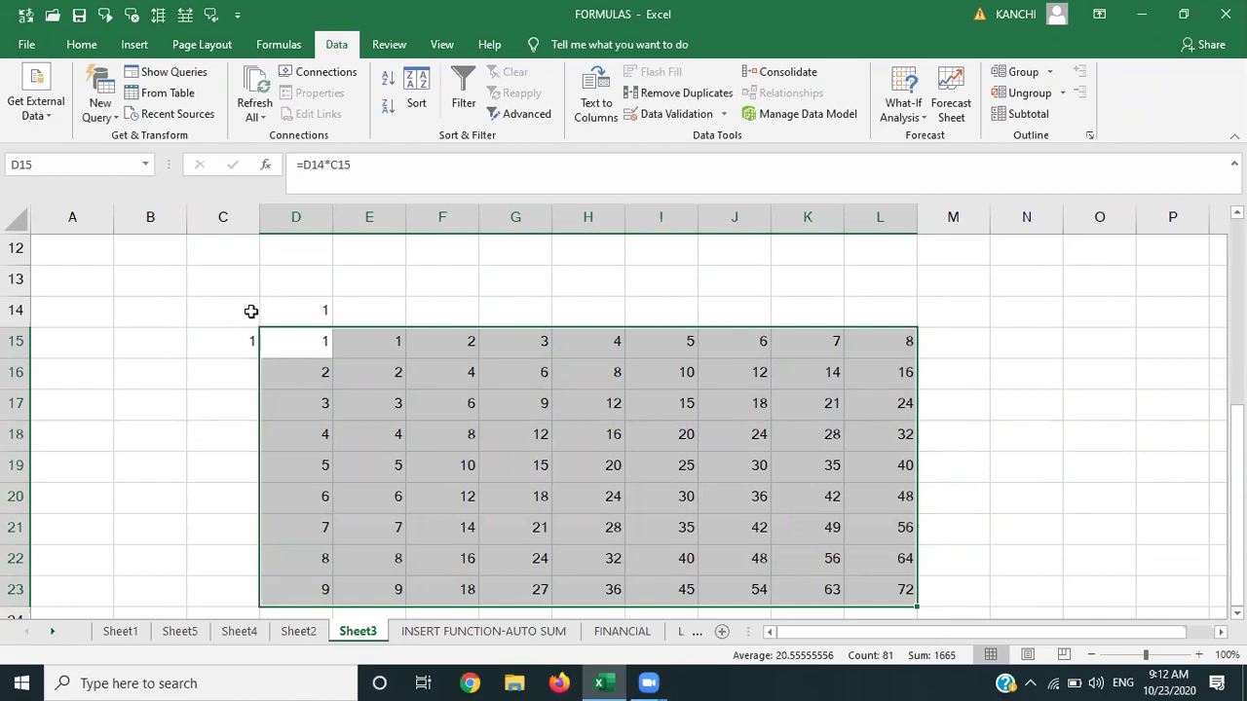
Delete the contents of C14:M23 and return to cell A1.
click(249, 310)
key(shift+Right)
key(shift+Right)
key(shift+Right)
key(shift+Right)
key(shift+Right)
key(shift+Right)
key(shift+Right)
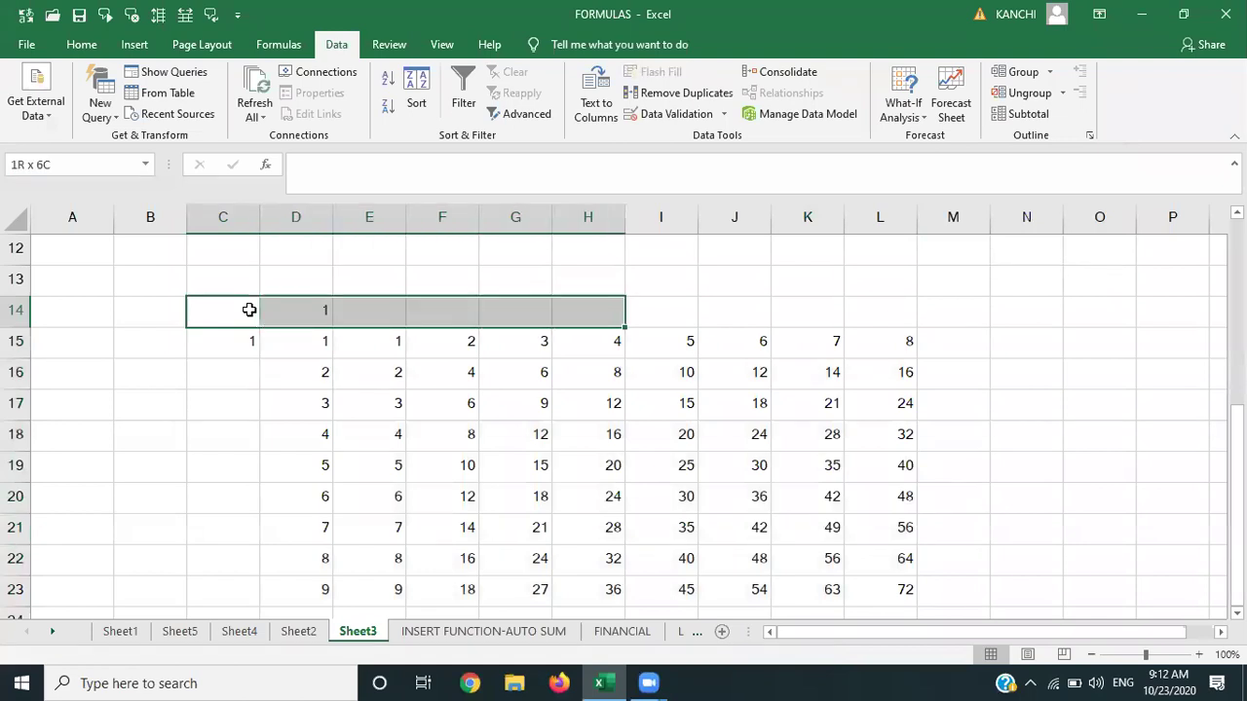
key(shift+Right)
key(shift+Right)
key(shift+Right)
key(shift+Down)
key(shift+Down)
key(shift+Down)
key(shift+Down)
key(shift+Down)
key(shift+Down)
key(shift+Down)
key(shift+Down)
key(shift+Down)
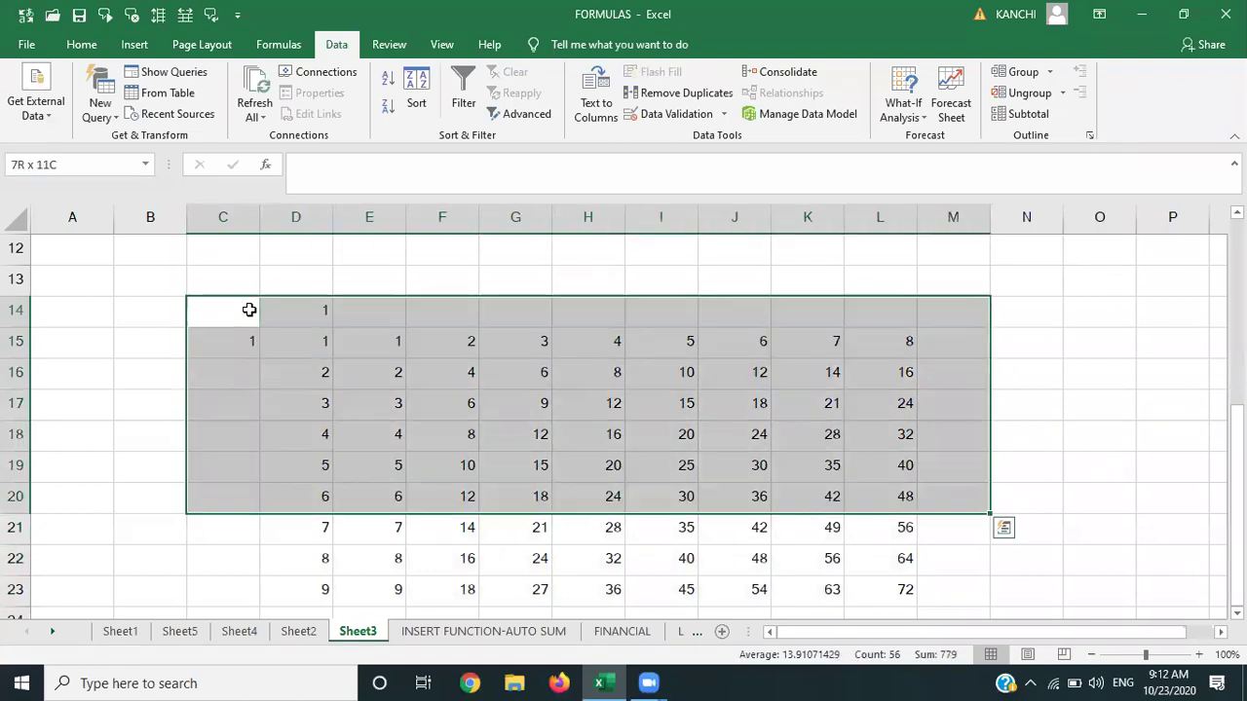
key(Delete)
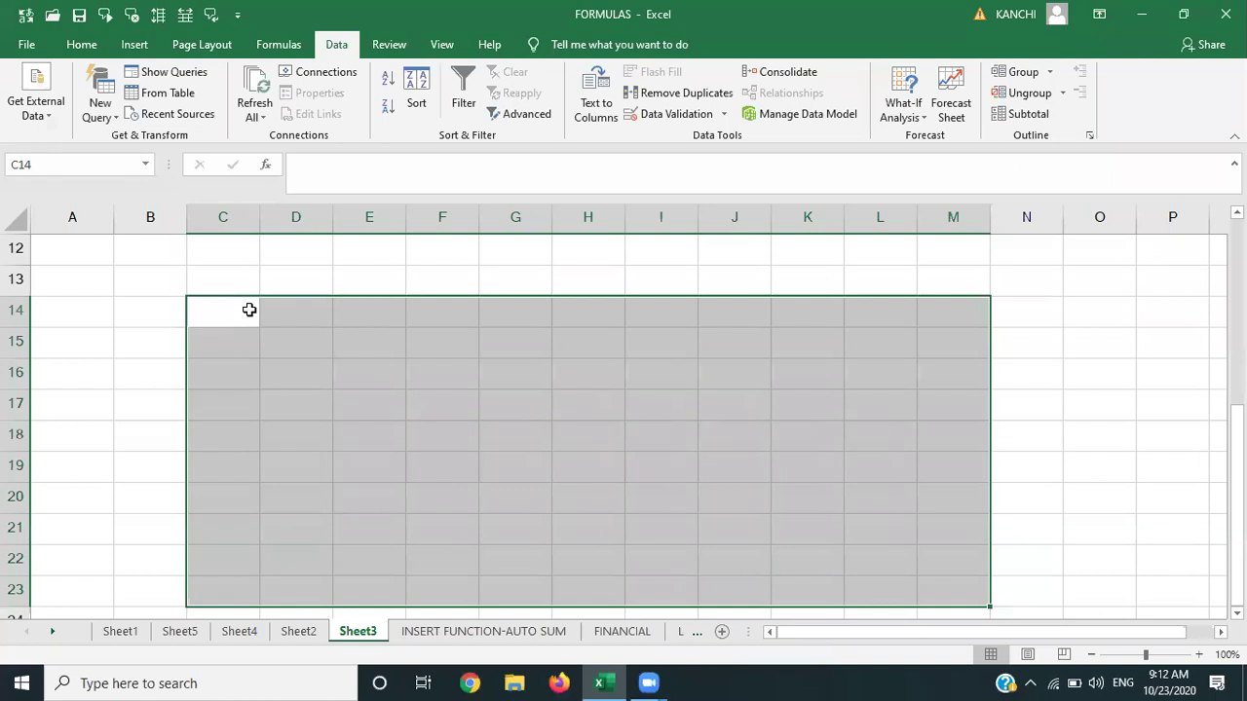
key(Left)
key(Left)
key(Up)
key(Up)
key(Up)
key(Up)
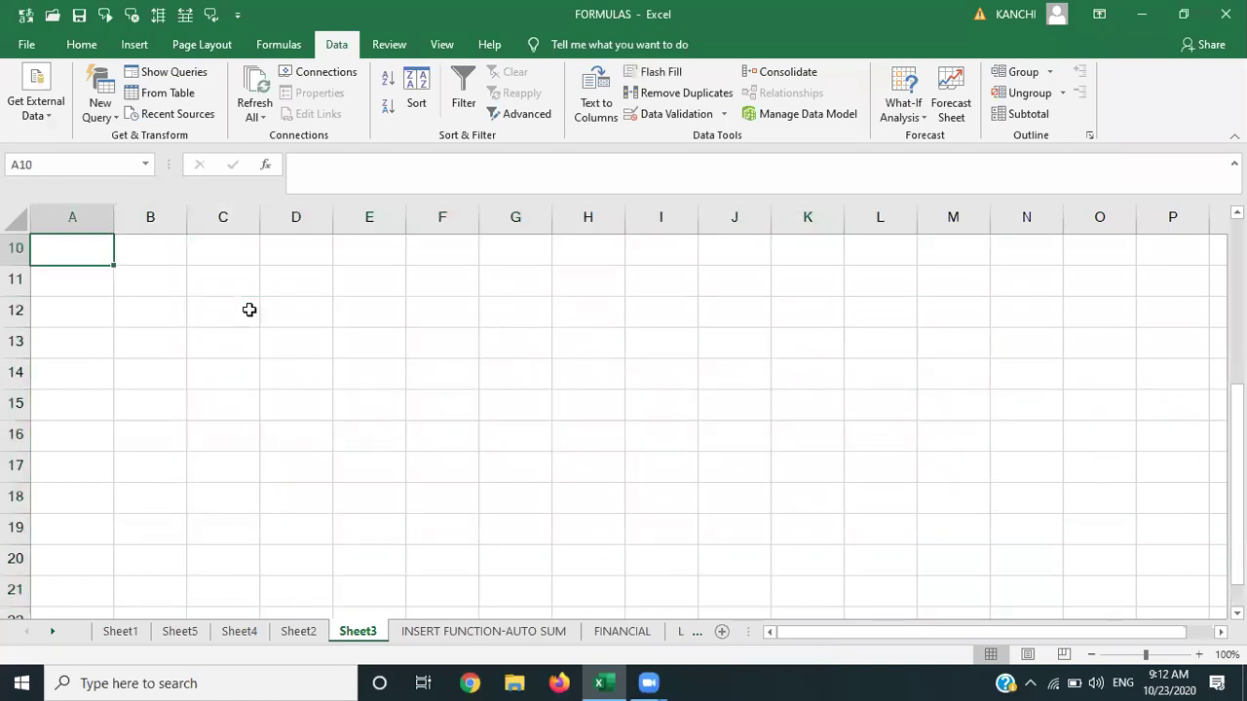
key(ctrl+Home)
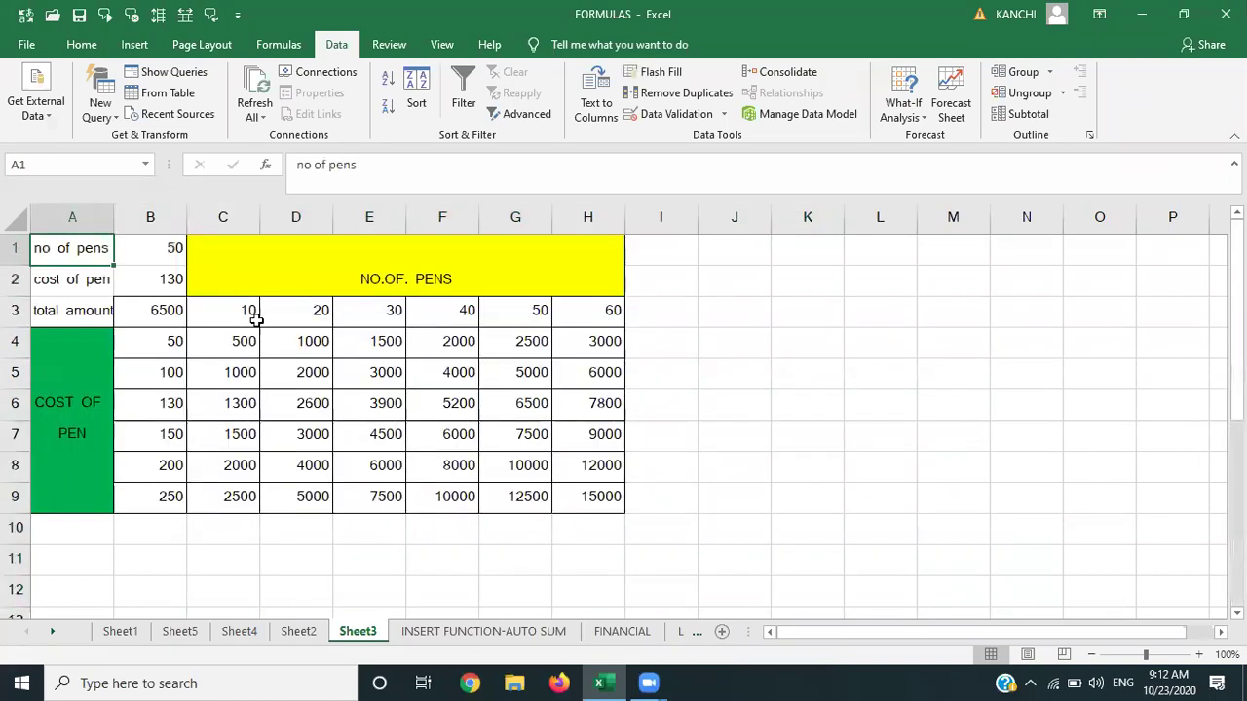
On a new sheet, enter Jan–Mar 2019 with amounts 25000, 30000 and 5000.
click(721, 632)
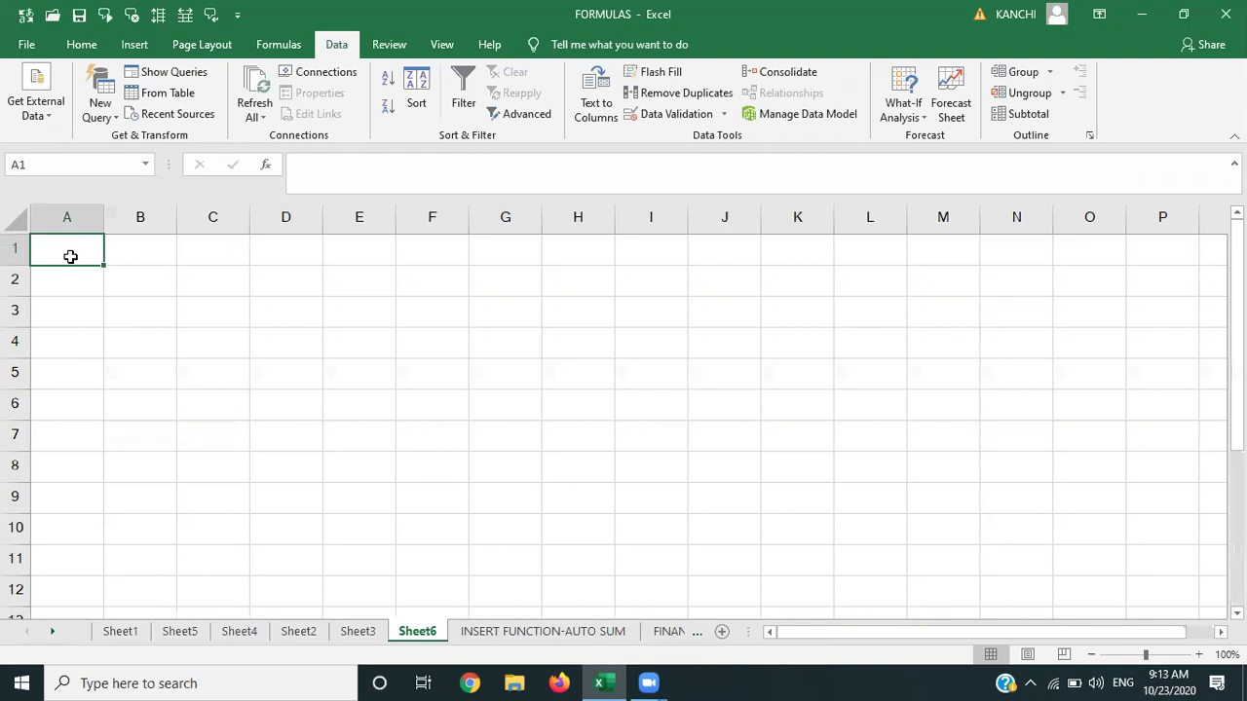
text(J)
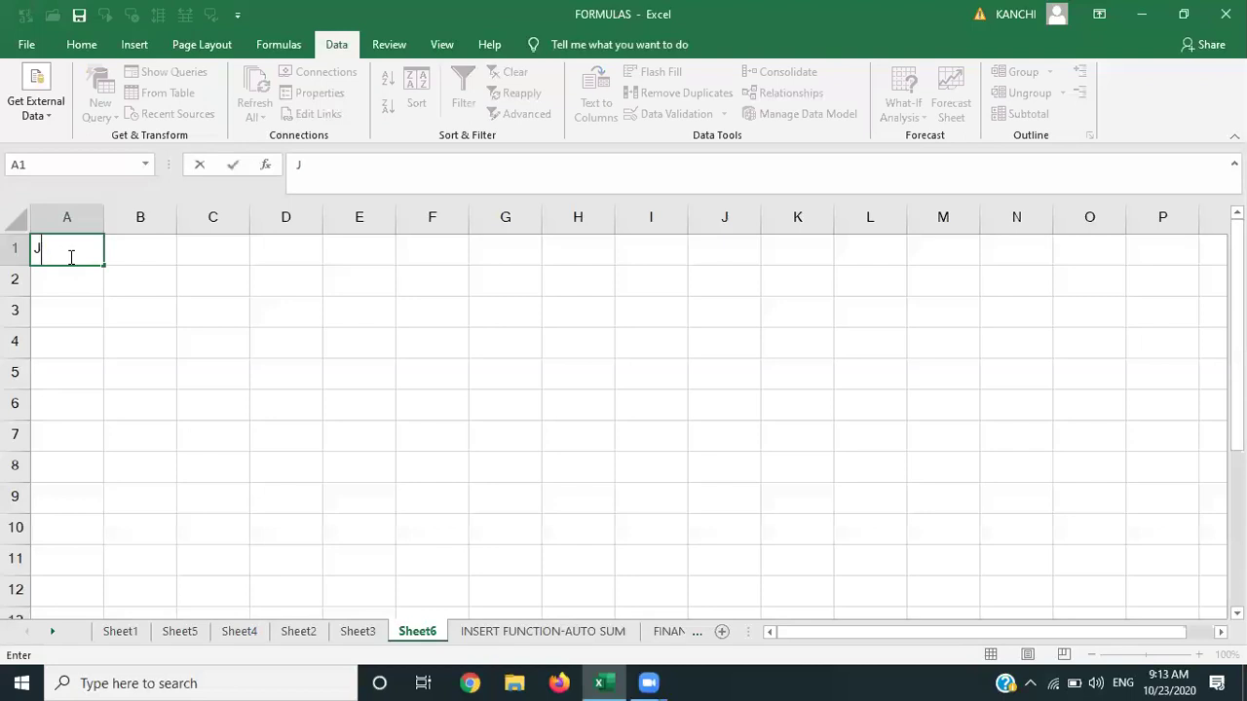
text(UAN)
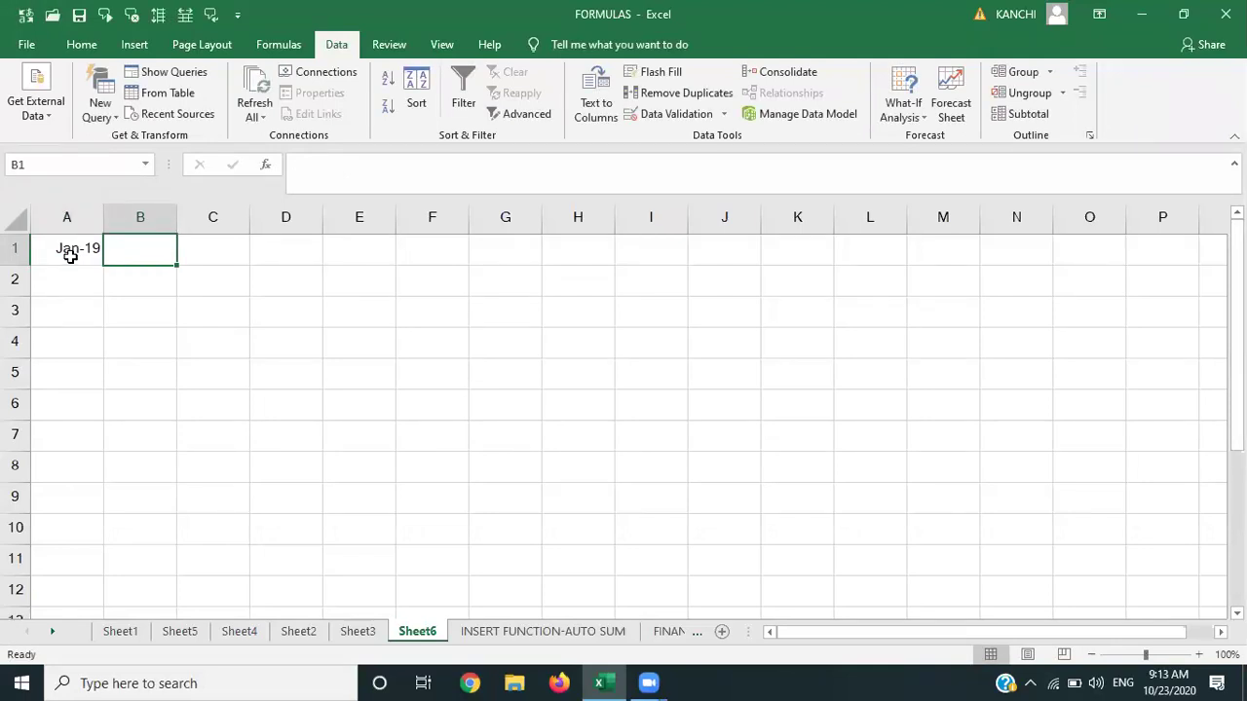
text(25000)
key(Return)
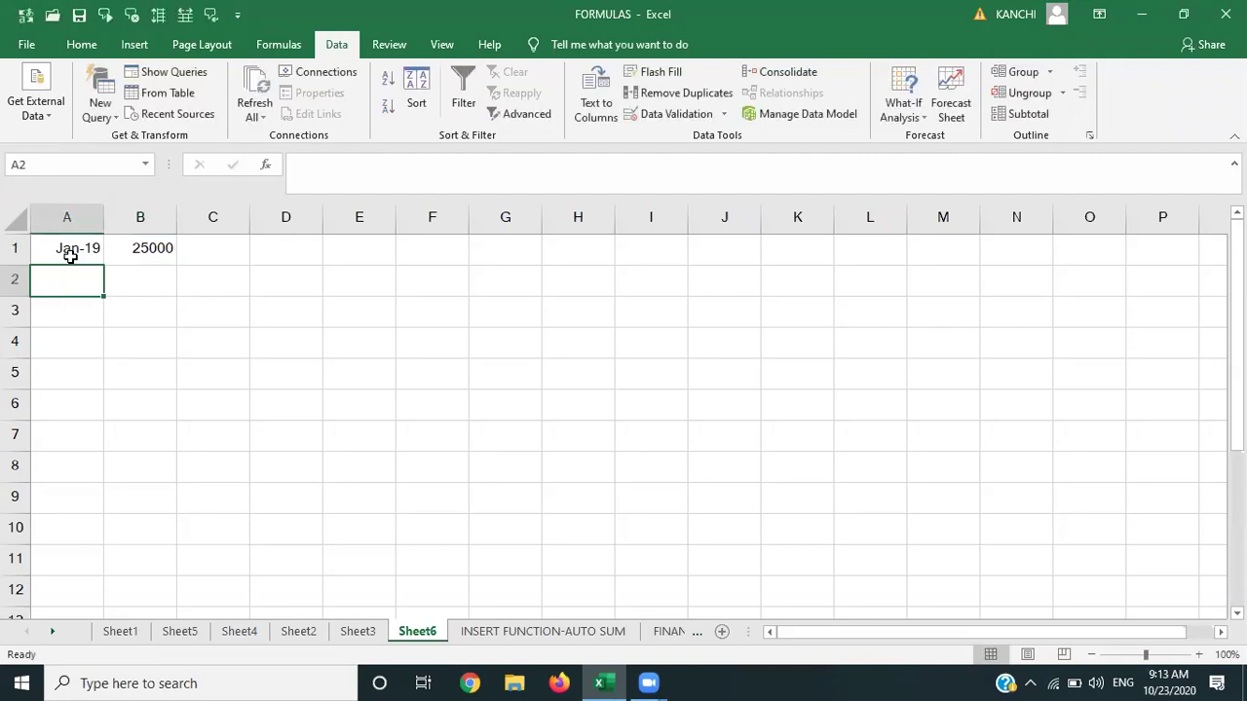
text(FEB)
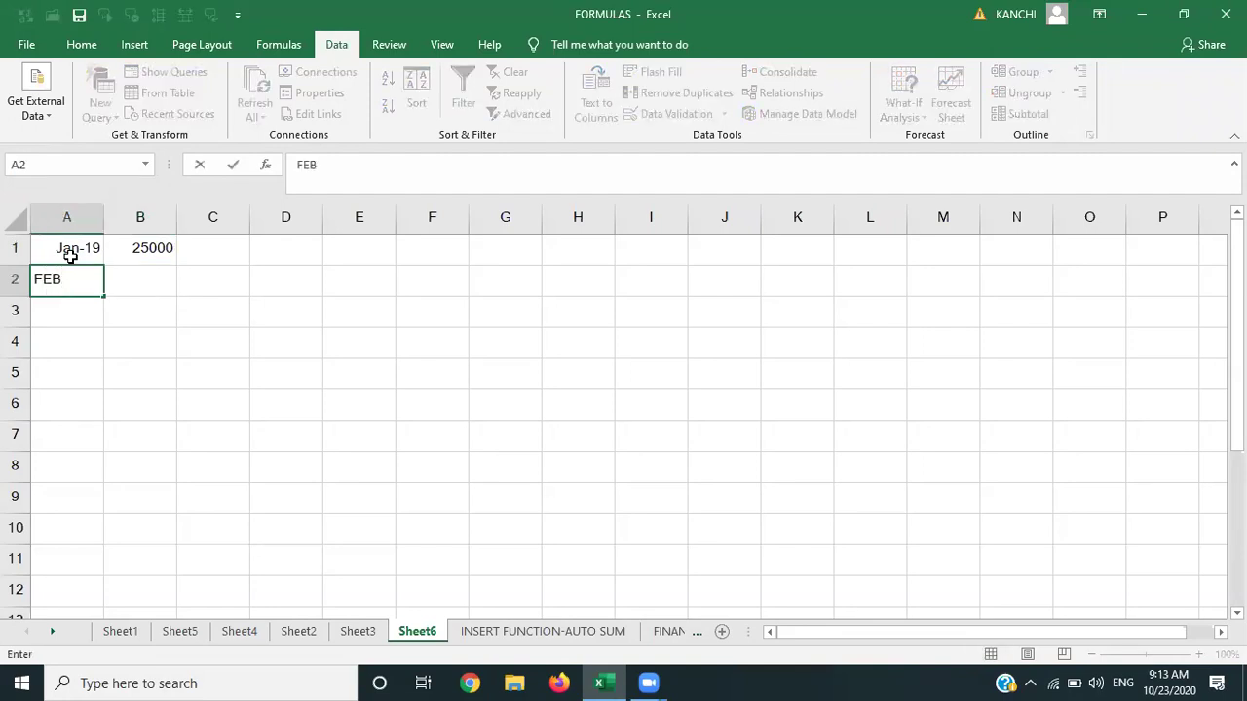
text(-2019)
key(Tab)
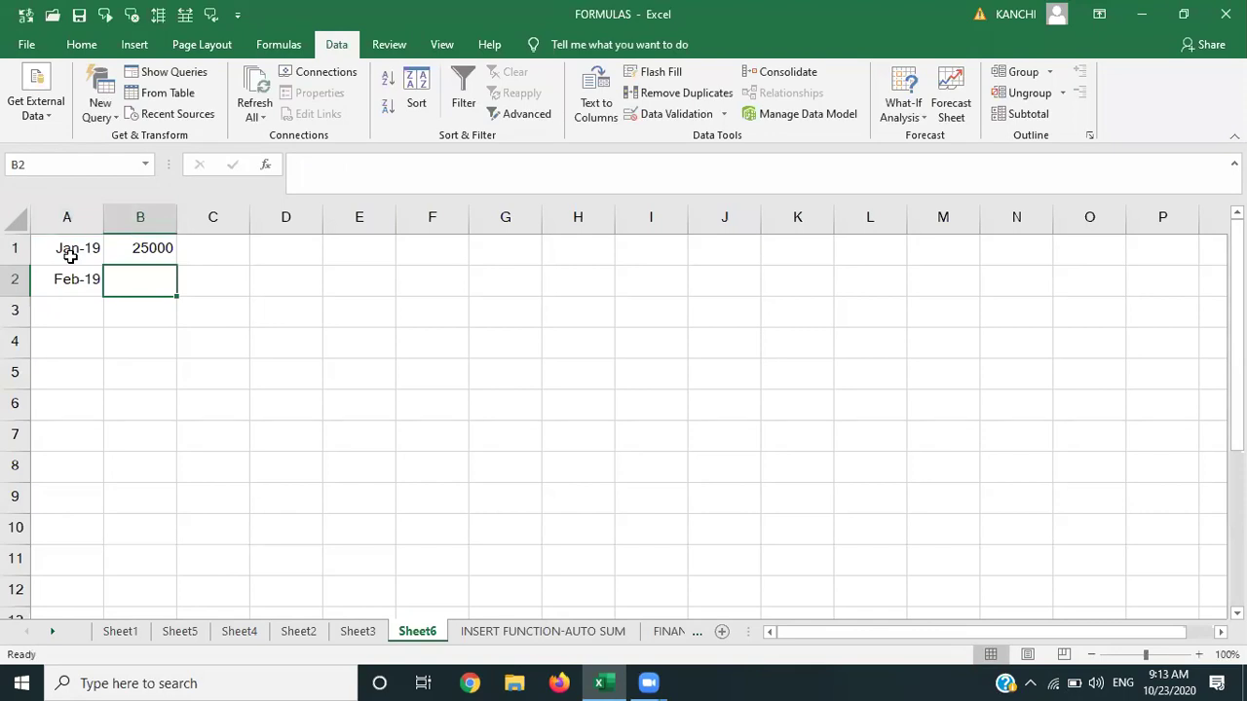
text(30000)
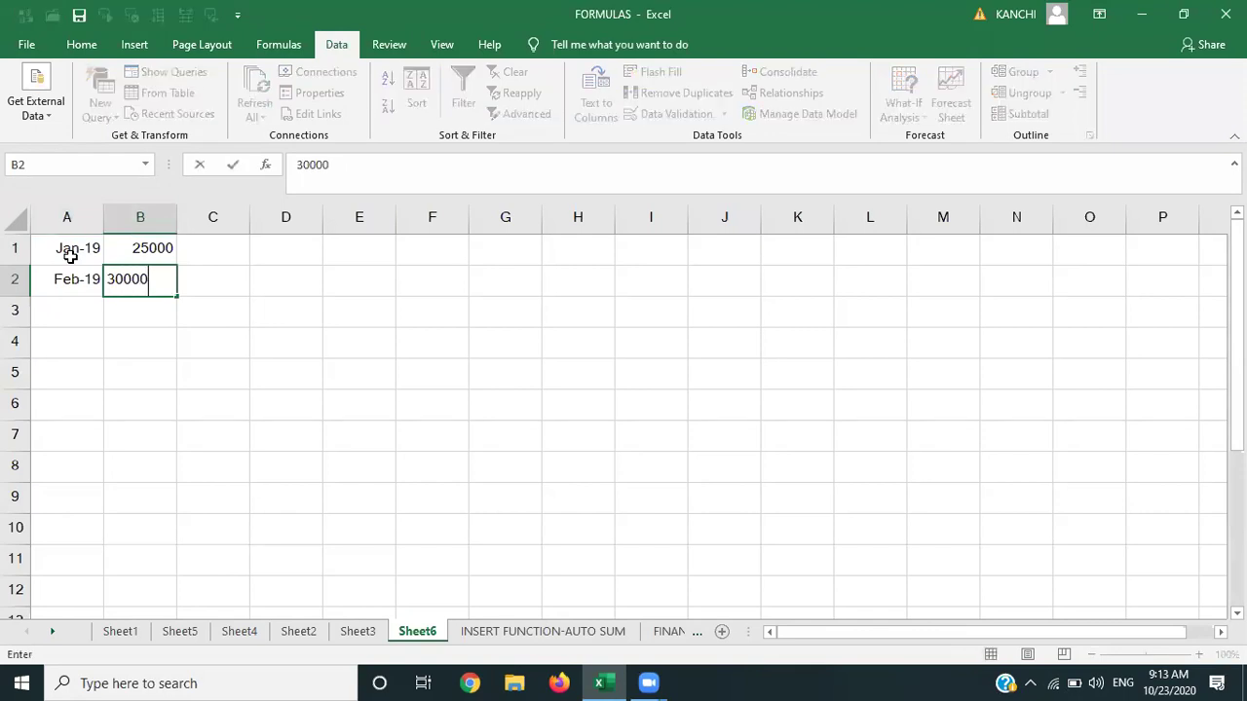
key(Return)
key(Up)
key(Left)
key(Down)
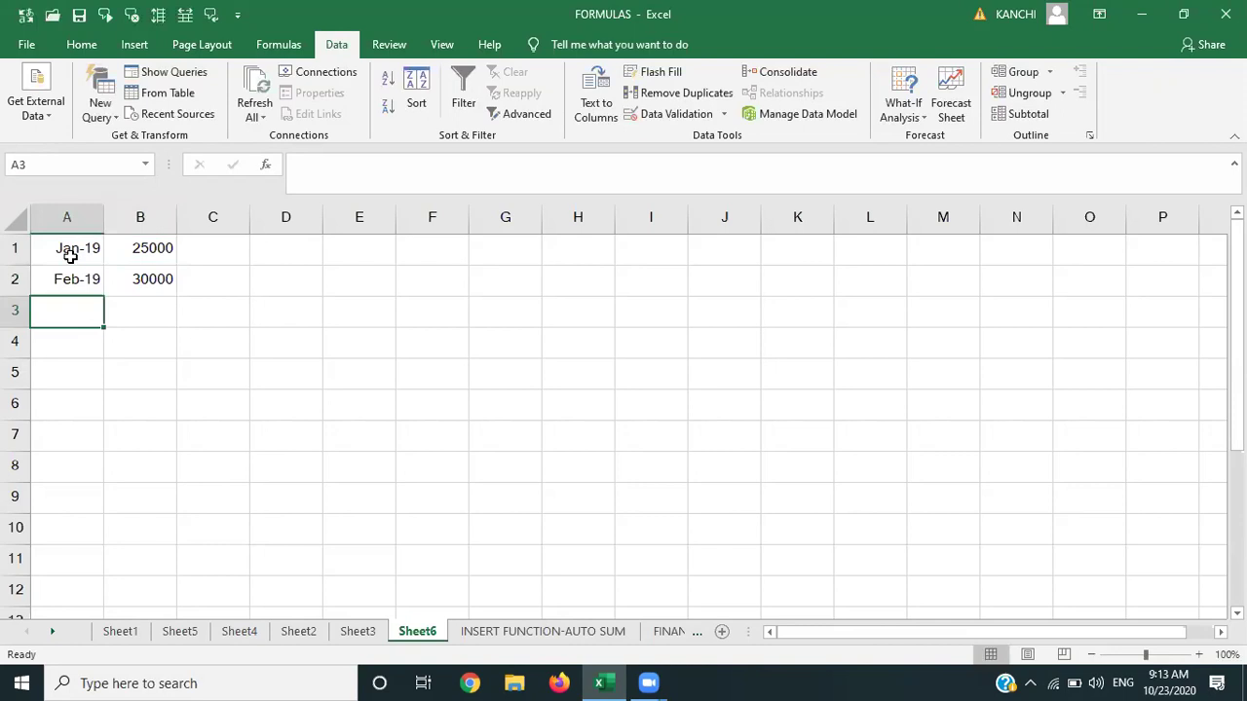
text(MAR-2019)
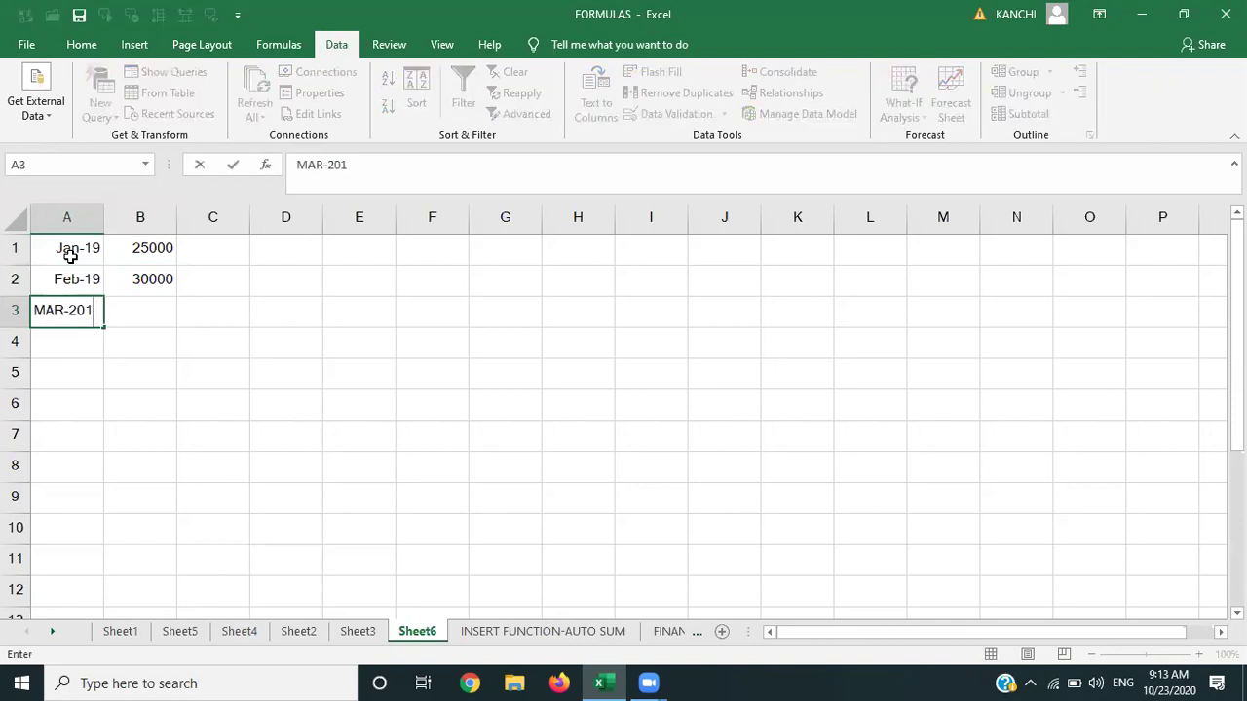
key(Tab)
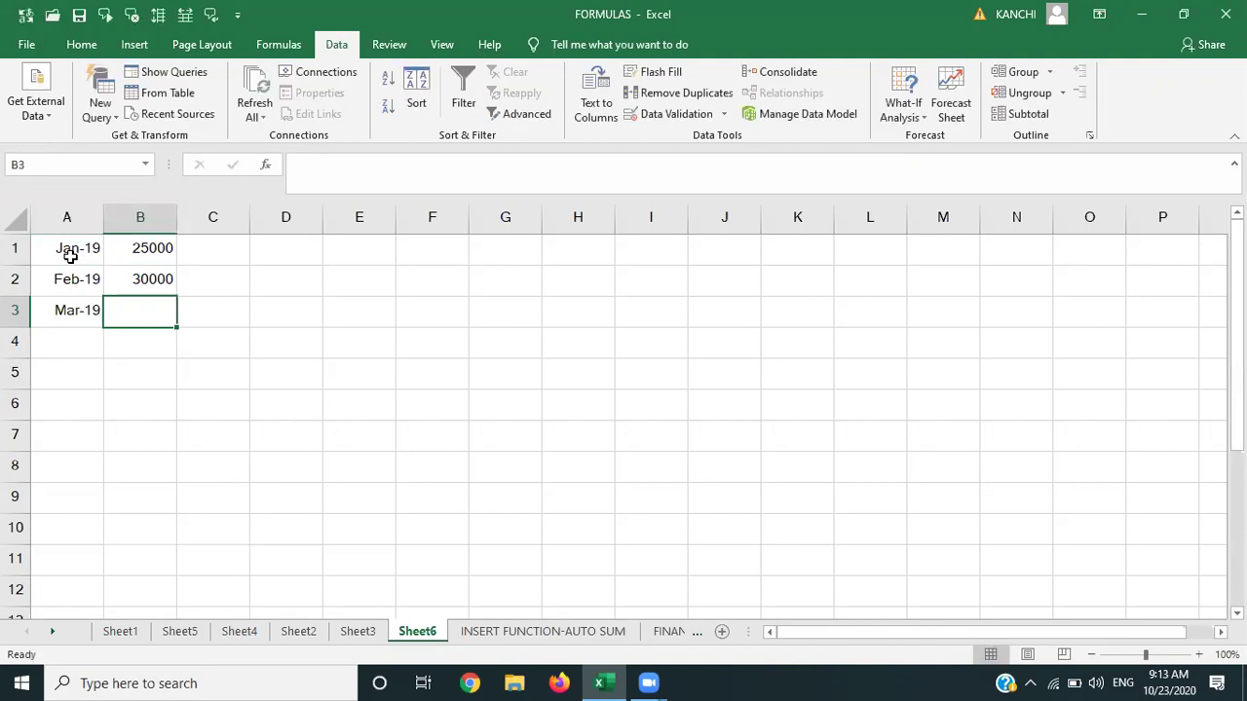
text(20)
key(BackSpace)
key(BackSpace)
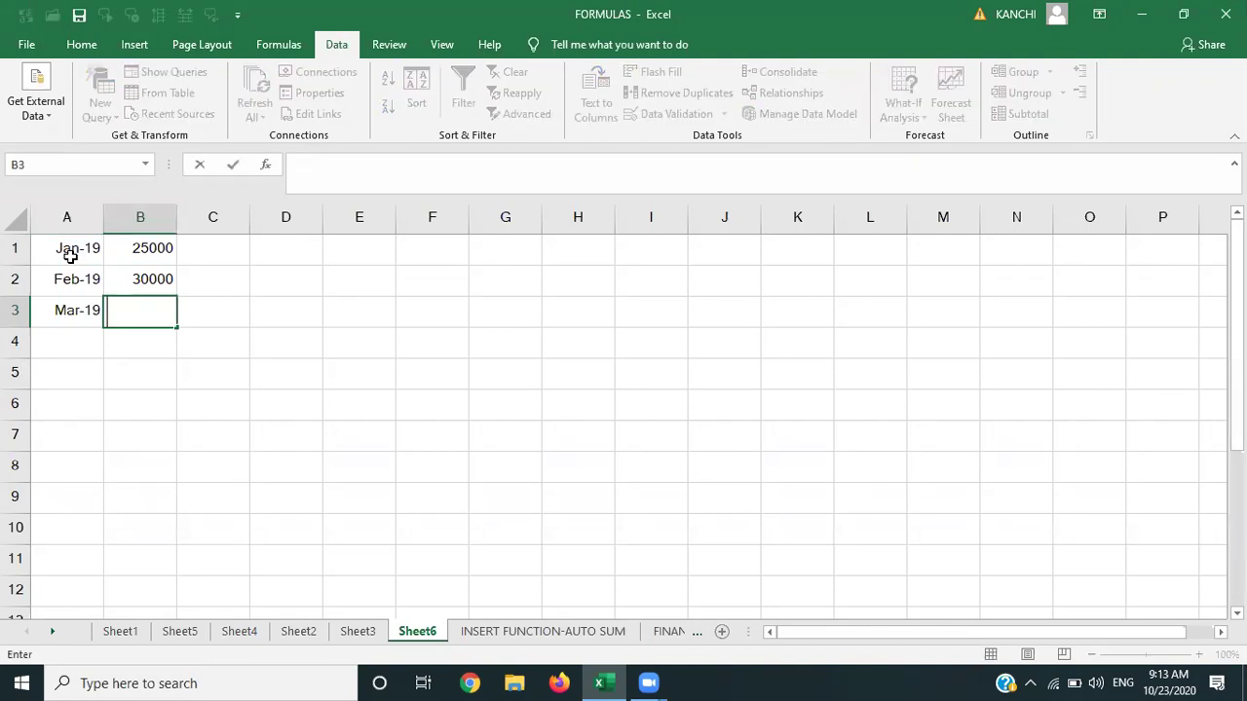
text(5000)
key(Return)
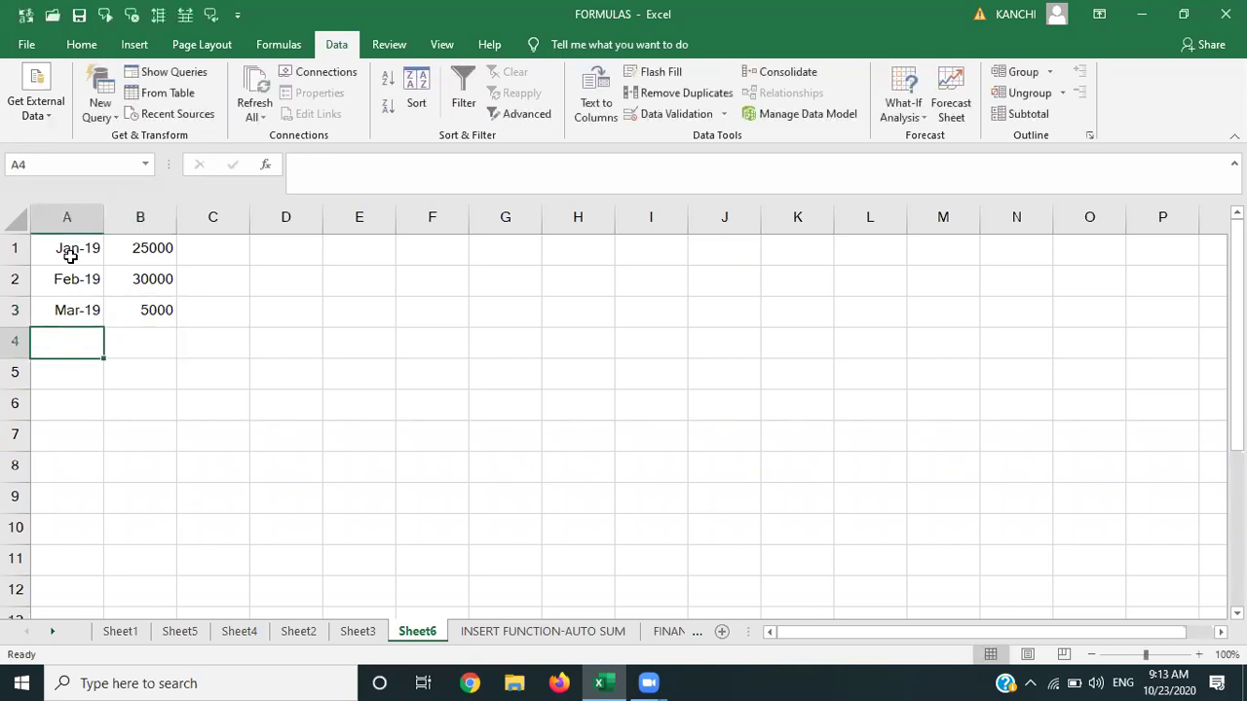
Enter Apr–Jun 2019 below with amounts 1000, 5000 and 7000.
text(APR)
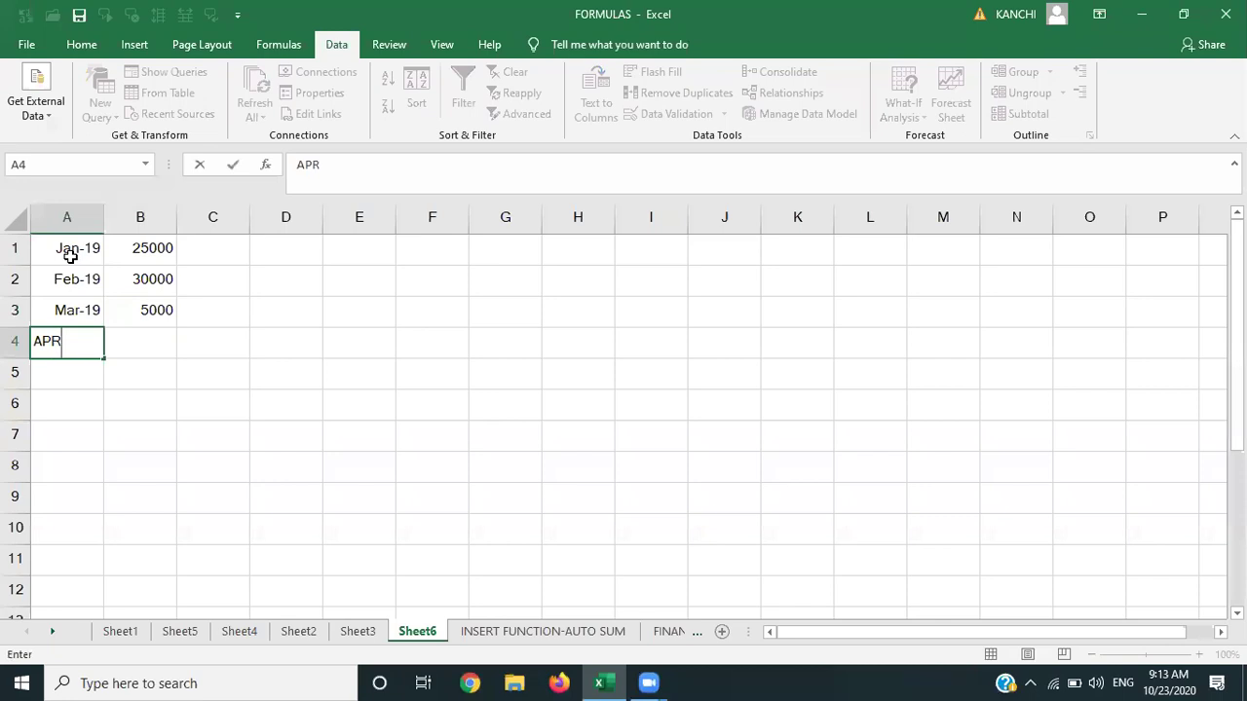
text(-2019)
key(Tab)
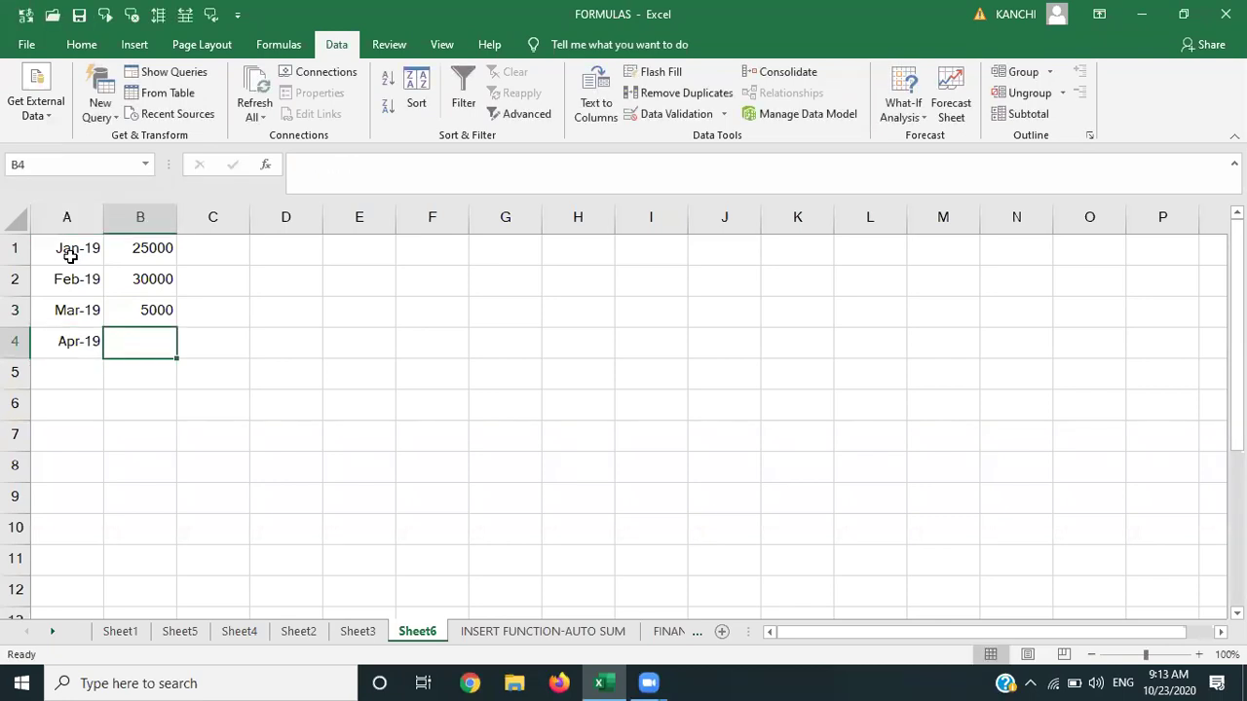
text(1000)
key(Return)
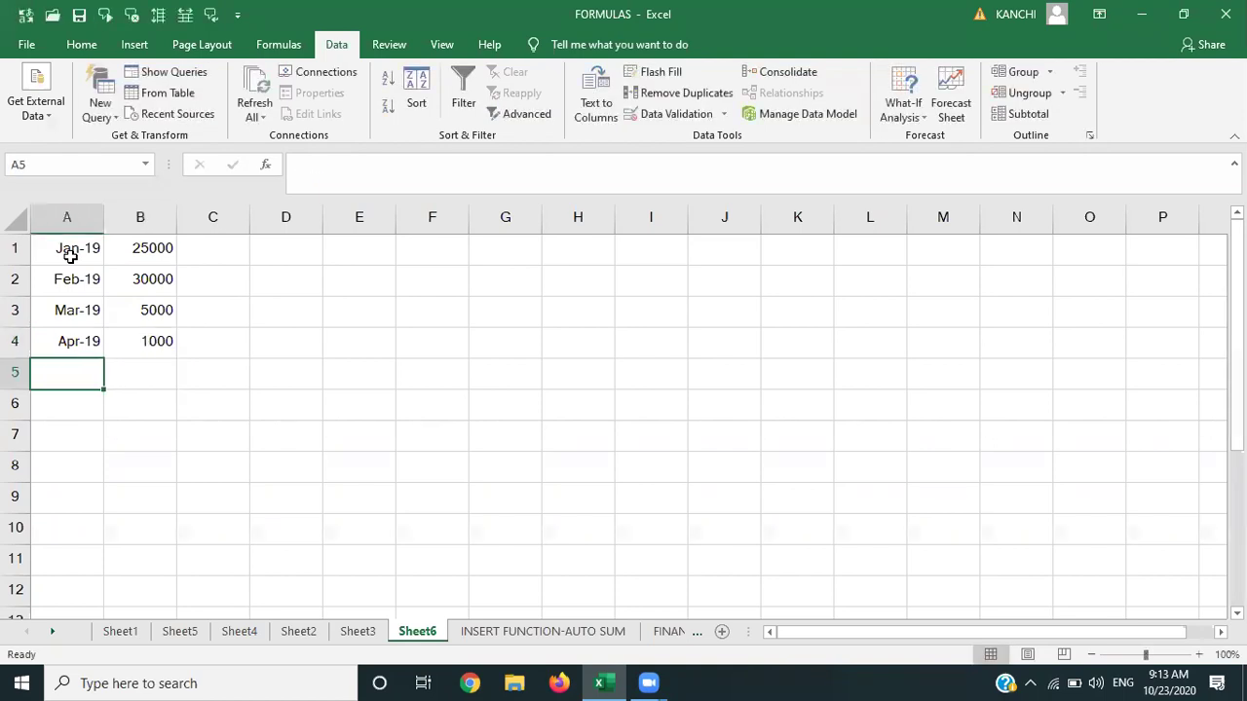
text(MAY-23019)
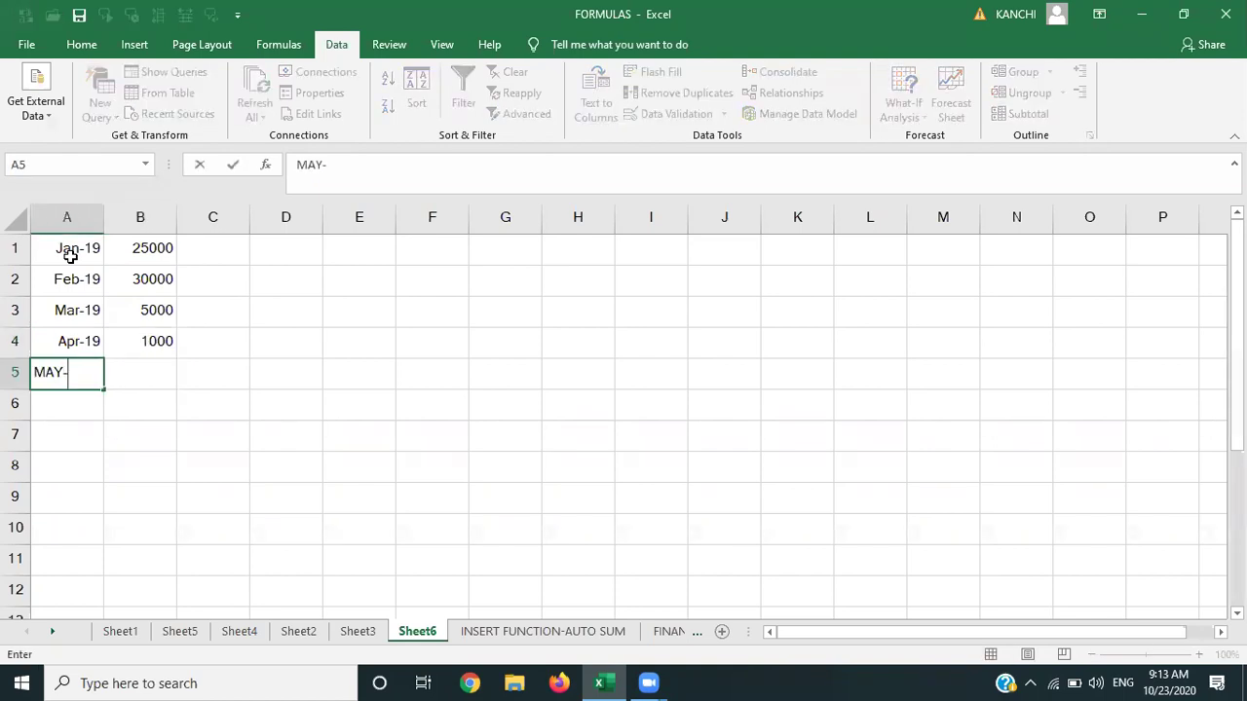
key(BackSpace)
key(BackSpace)
key(BackSpace)
key(BackSpace)
text(0)
key(Tab)
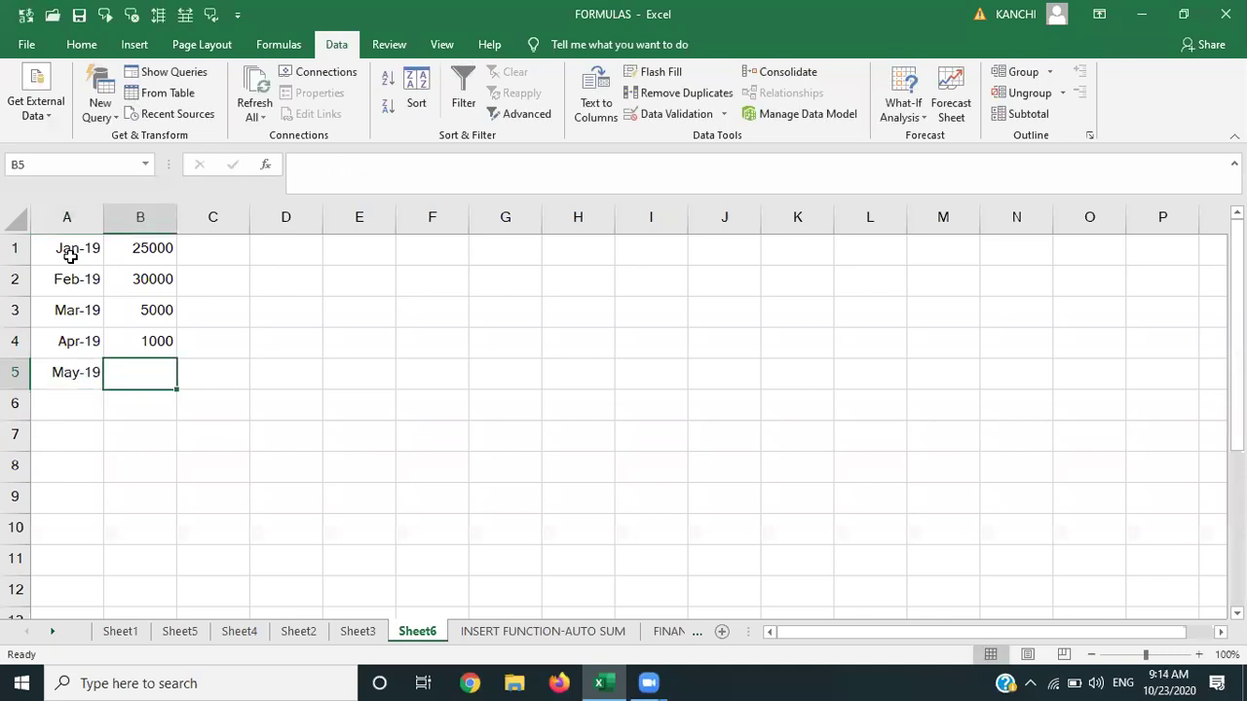
text(5000)
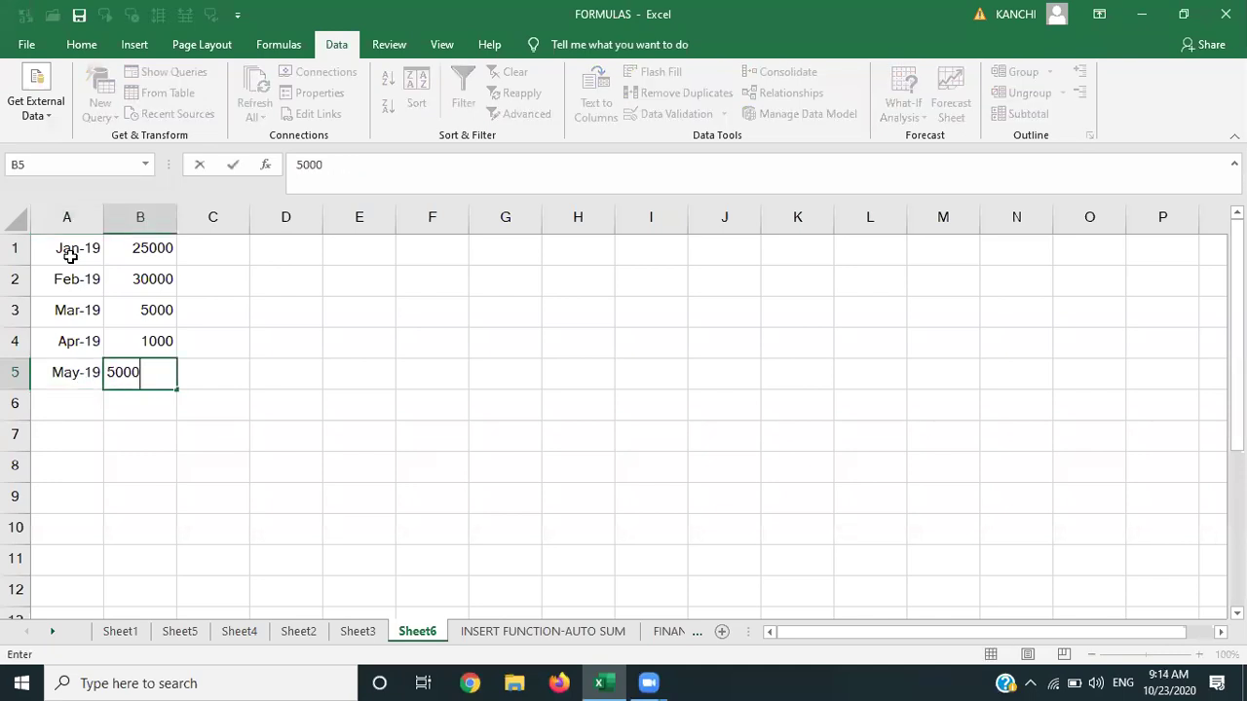
key(Return)
text(JUN-2019)
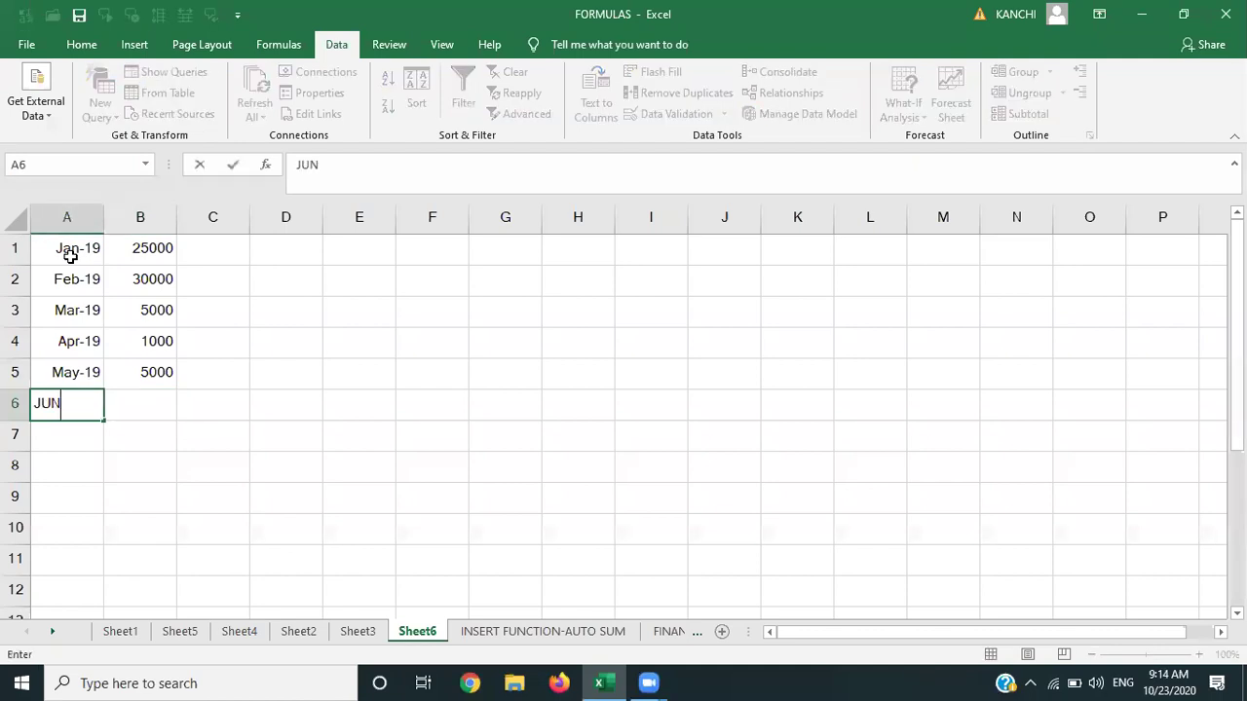
key(ctrl+Return)
key(Tab)
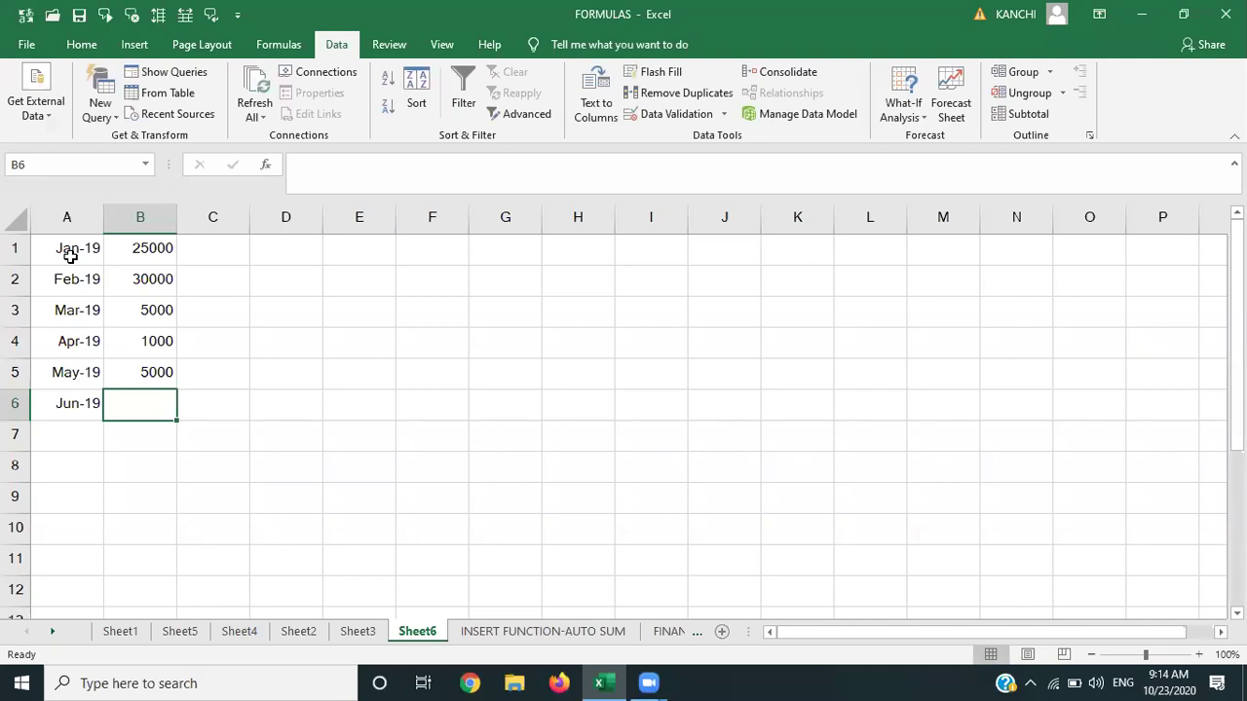
text(7000)
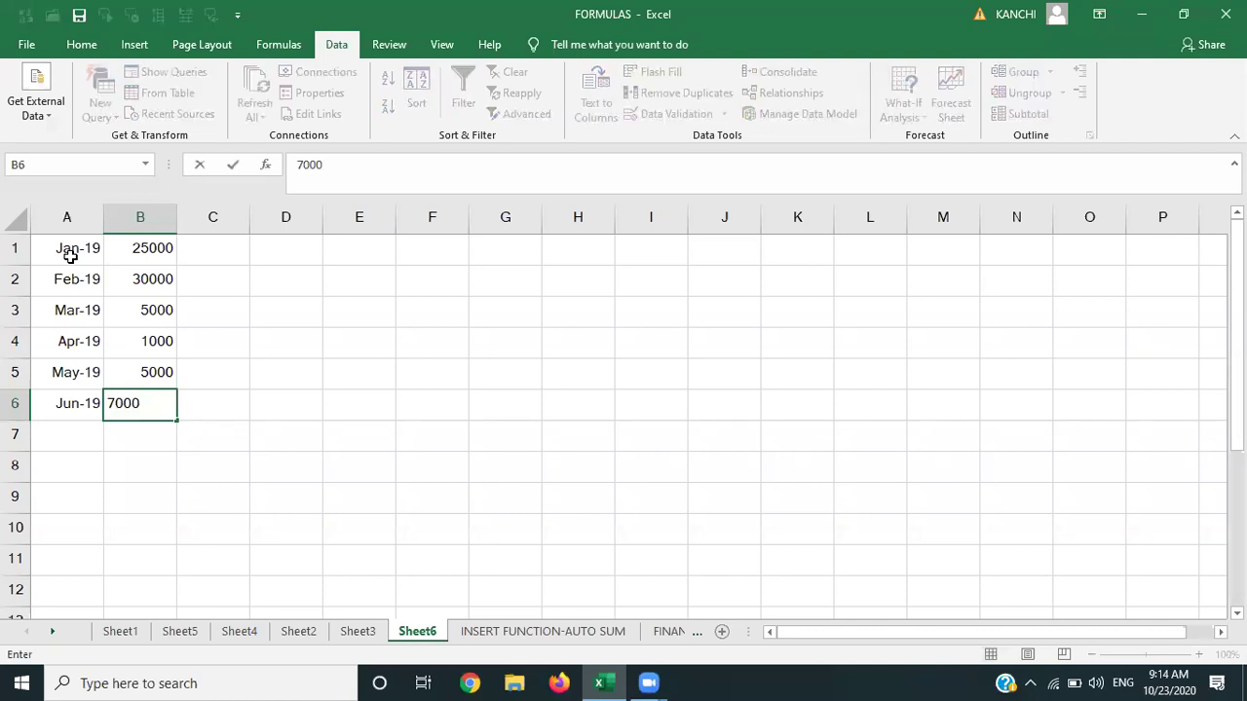
key(Return)
key(Left)
key(Up)
key(Up)
key(Up)
key(Up)
key(Up)
key(Up)
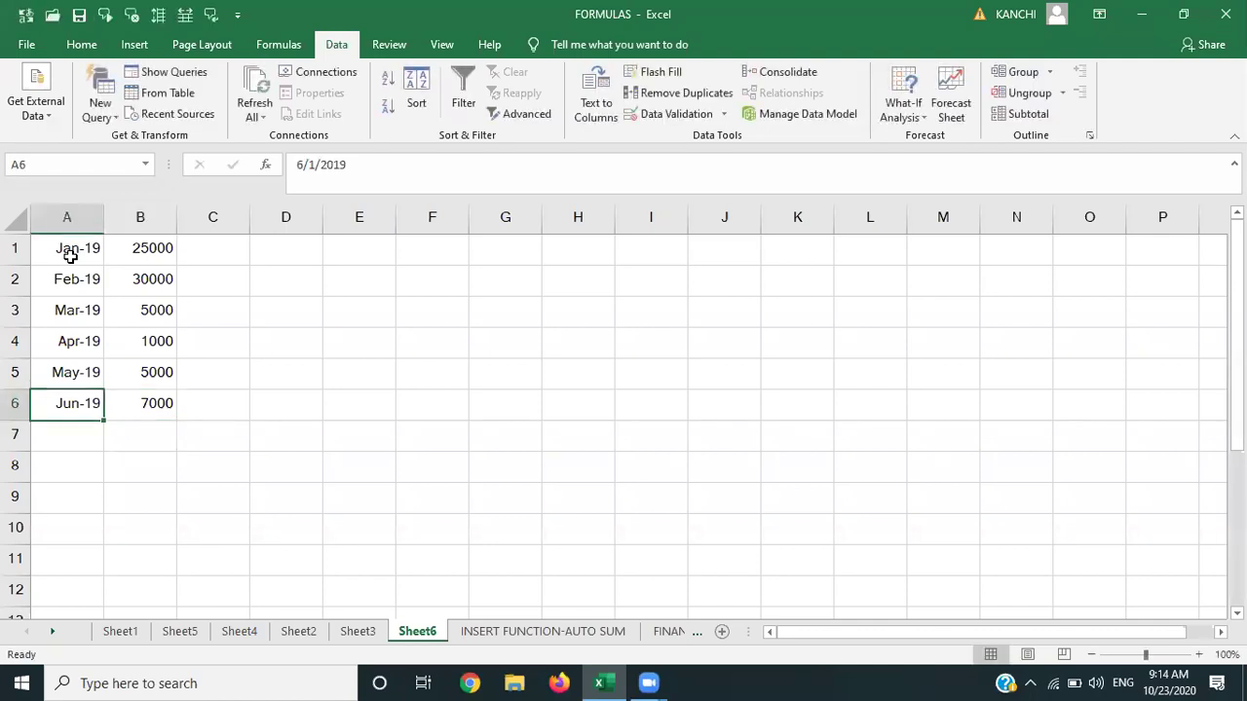
key(shift+Right)
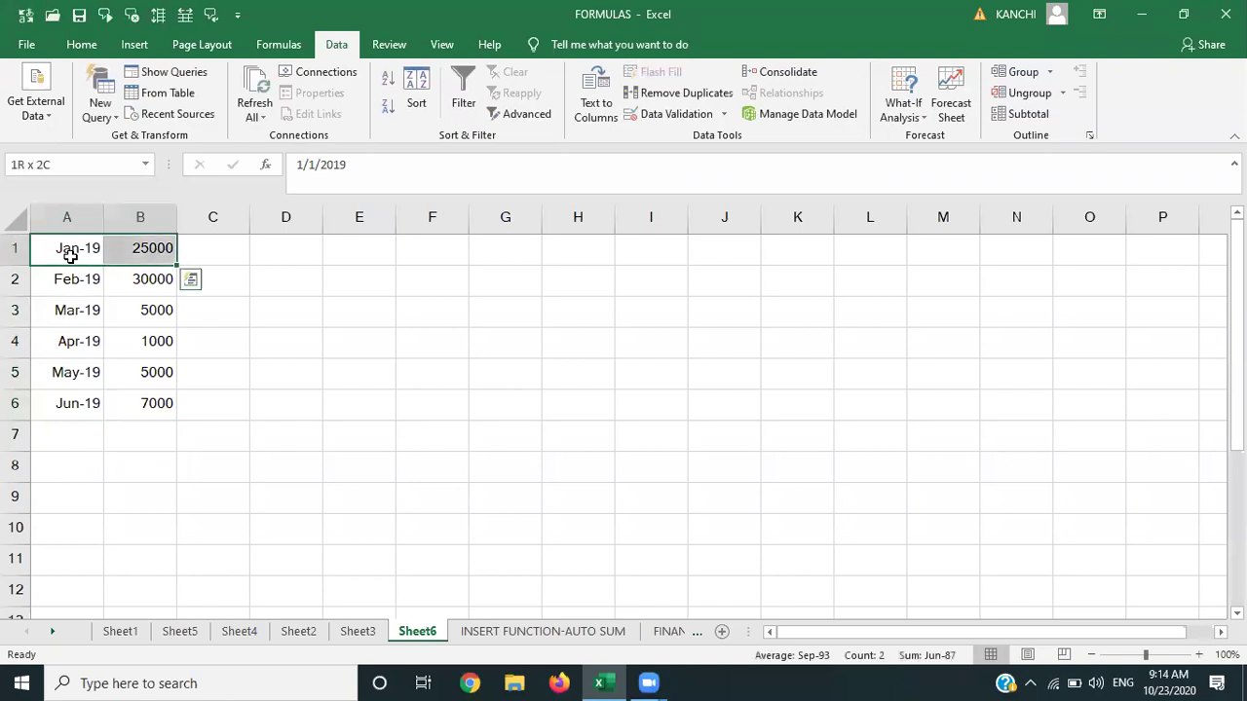
key(shift+Left)
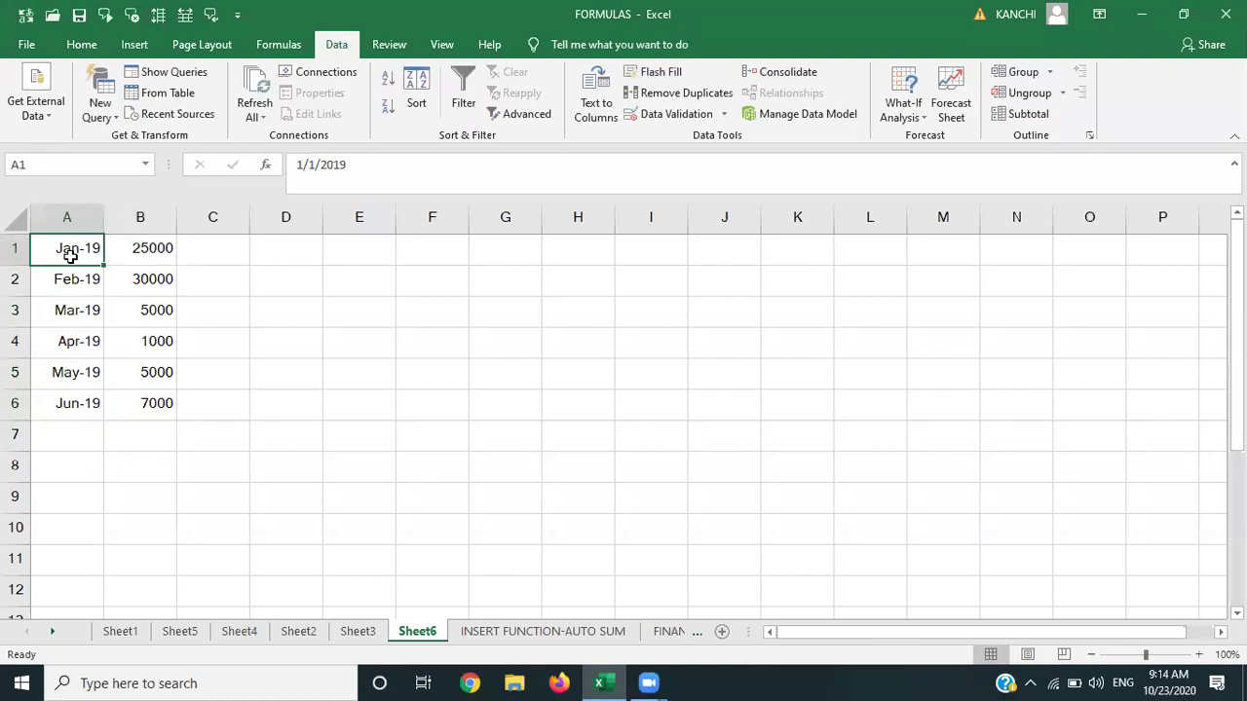
Insert a blank top row and add the headings MONTH and PROFIT.
click(14, 252)
right_click(13, 252)
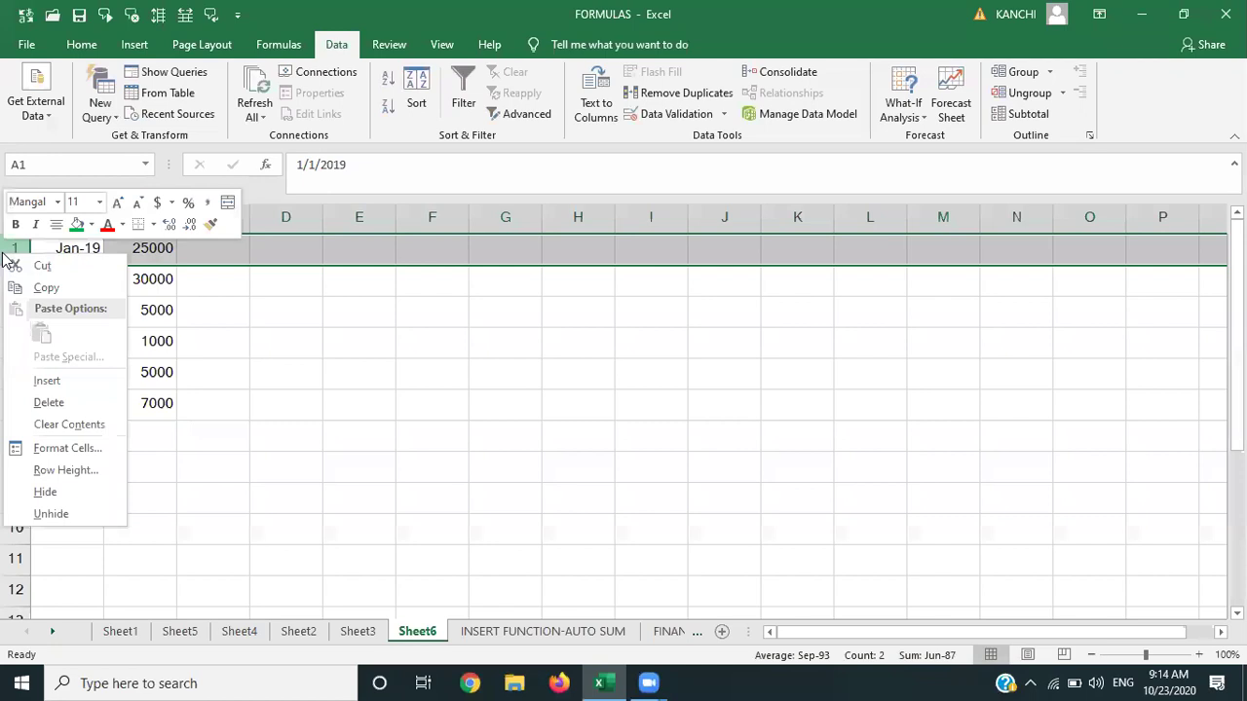
click(47, 380)
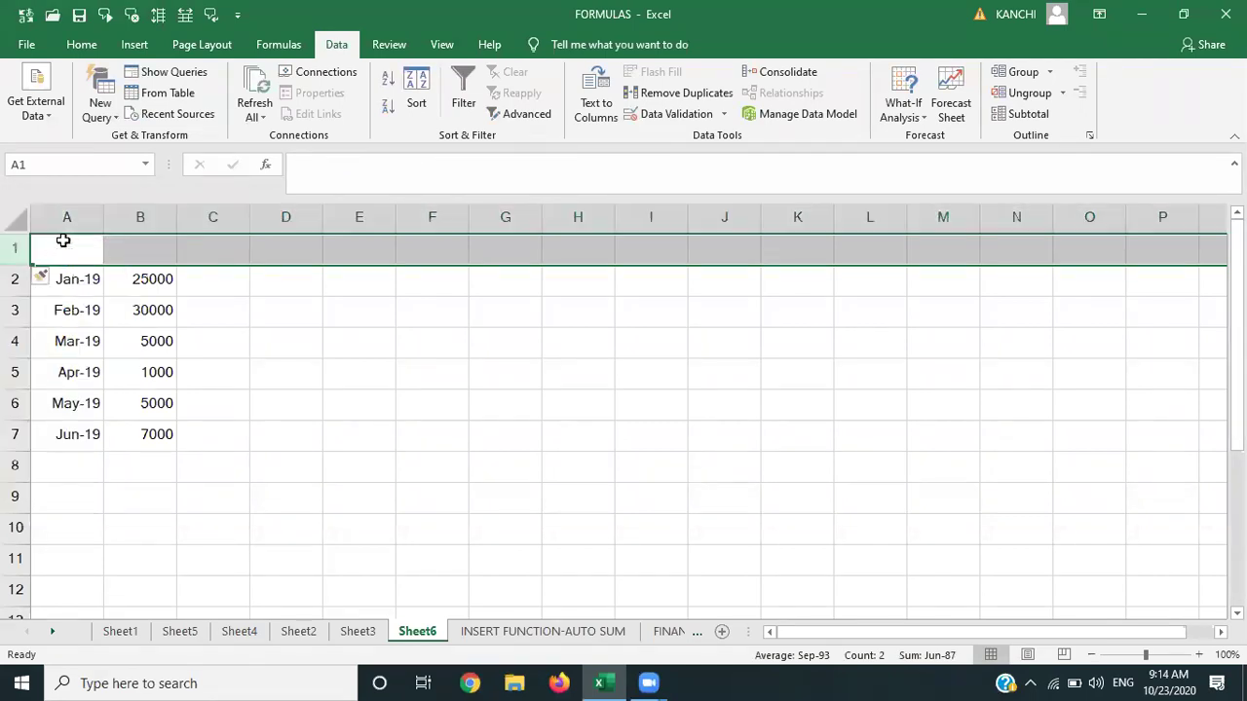
click(62, 244)
text(MONTH)
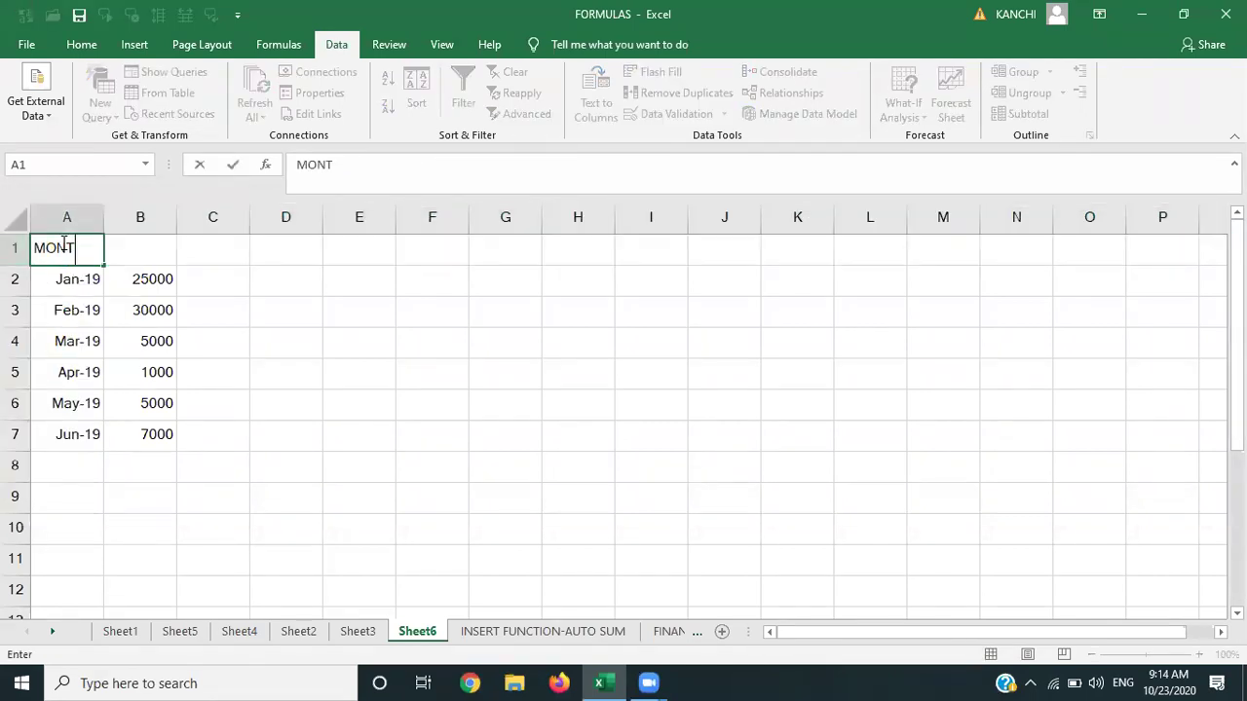
key(Tab)
text(PRO)
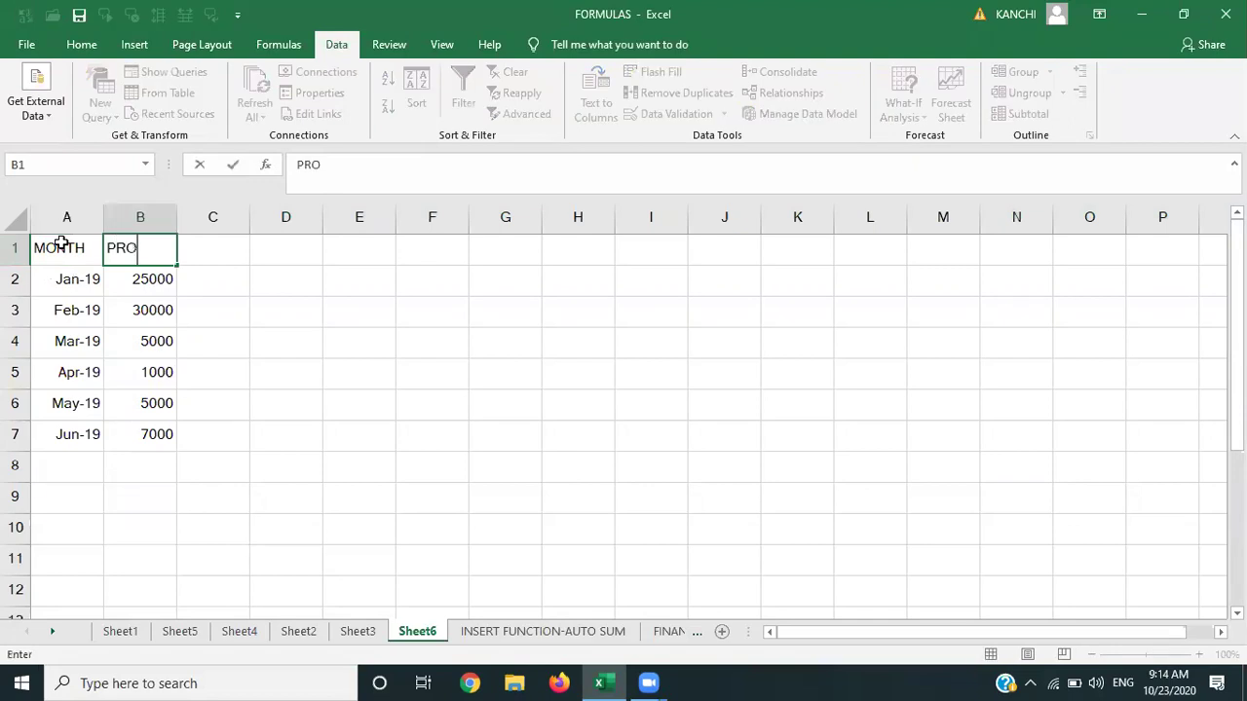
key(BackSpace)
key(BackSpace)
key(BackSpace)
text(PROFIT)
key(Tab)
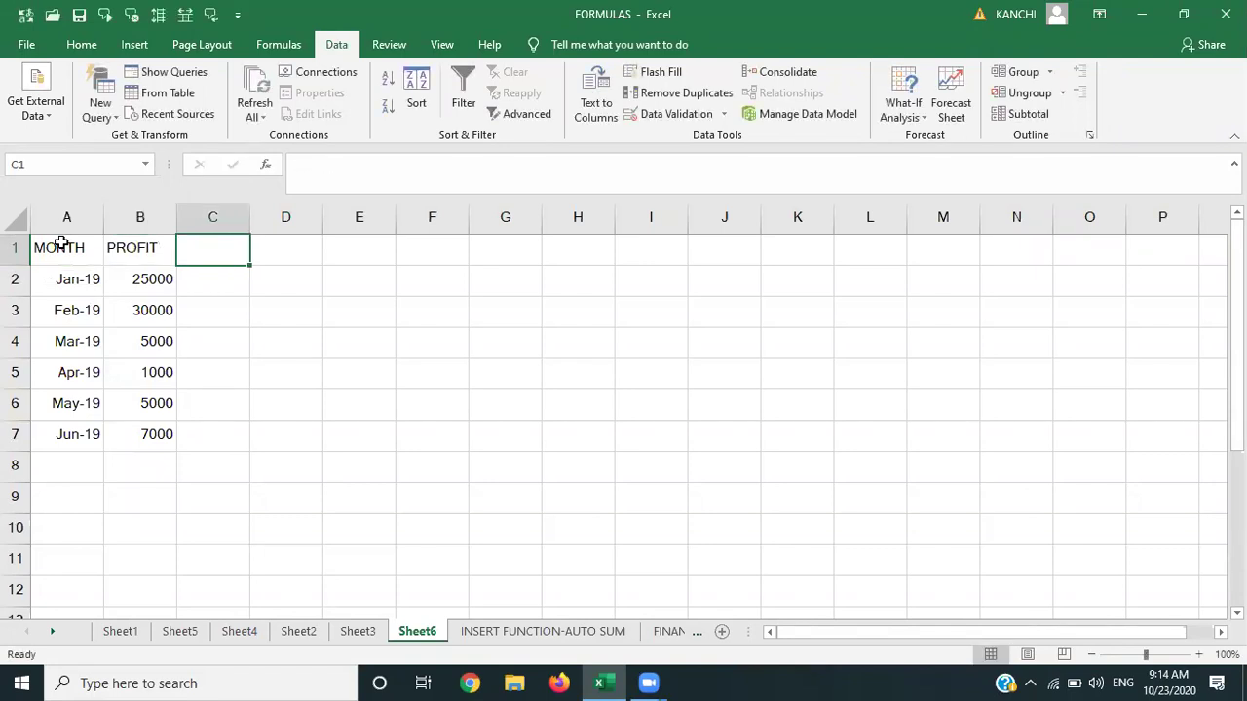
Select the Jan–Jun data in A2:B7 and start a Forecast Sheet from it.
click(61, 243)
key(Down)
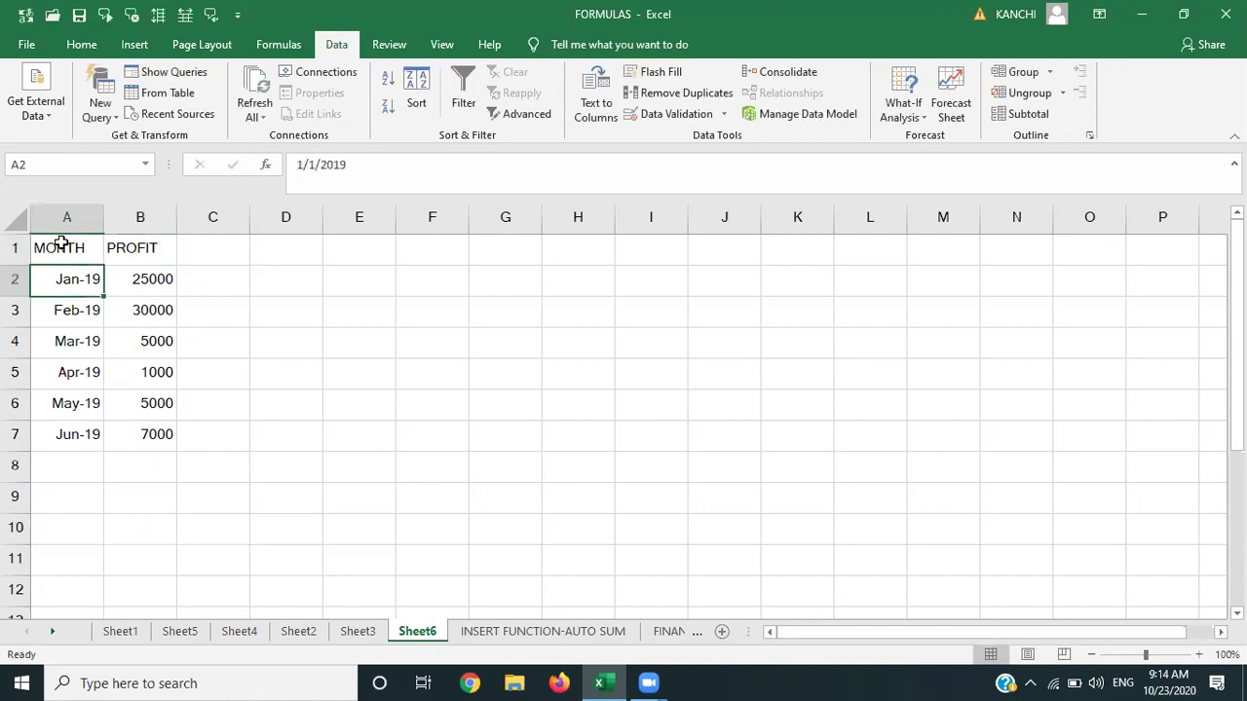
key(Right)
key(Down)
key(Left)
key(Up)
key(Up)
key(Down)
key(shift+Right)
key(shift+Right)
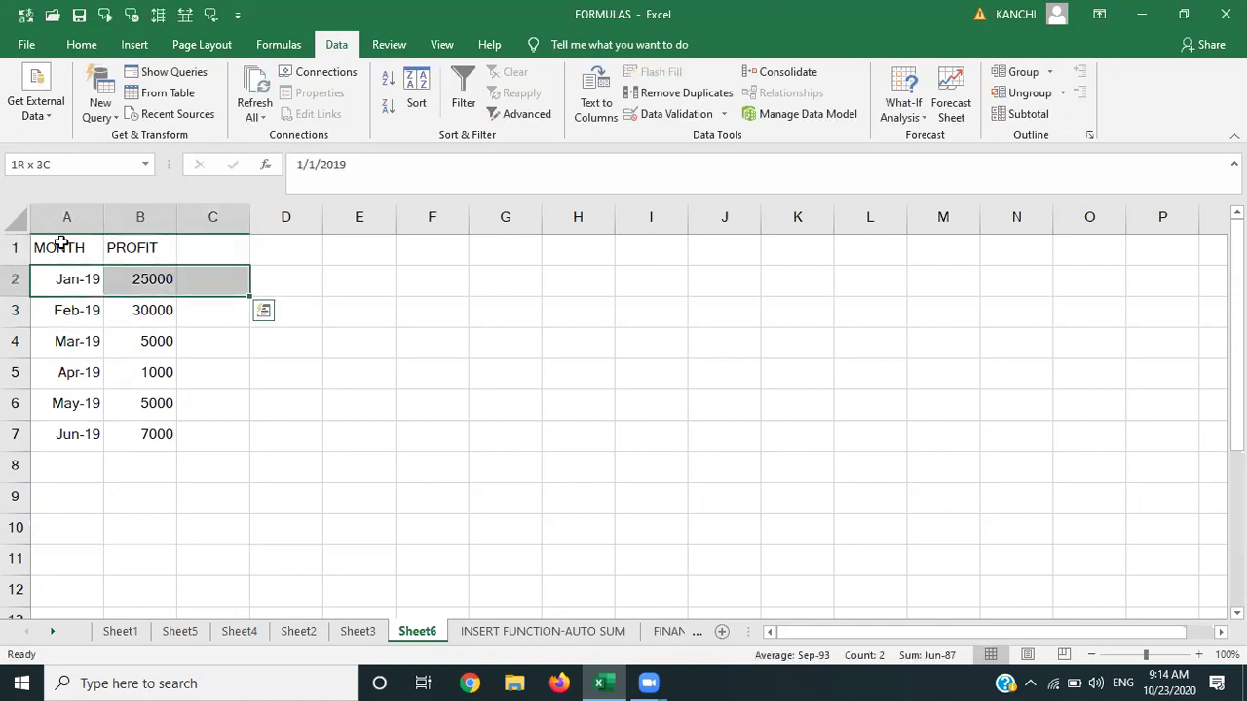
key(shift+Left)
key(shift+Down)
key(shift+Down)
key(shift+Down)
key(shift+Down)
key(shift+Down)
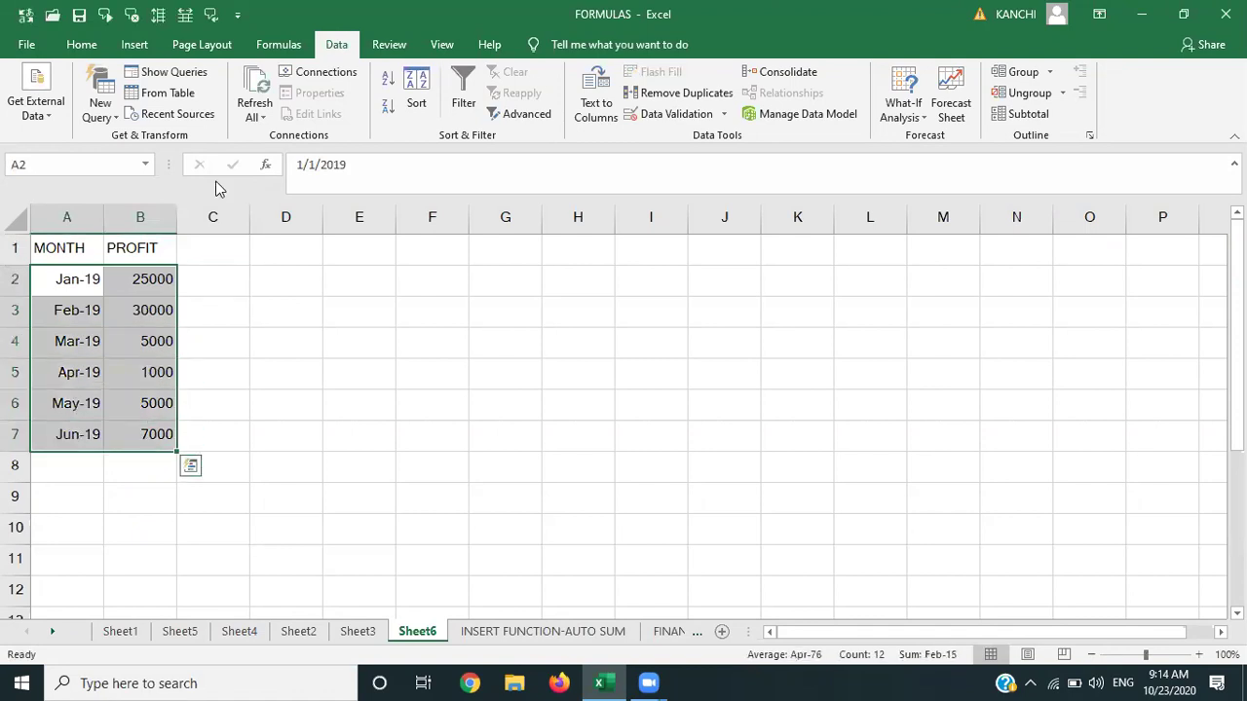
click(960, 97)
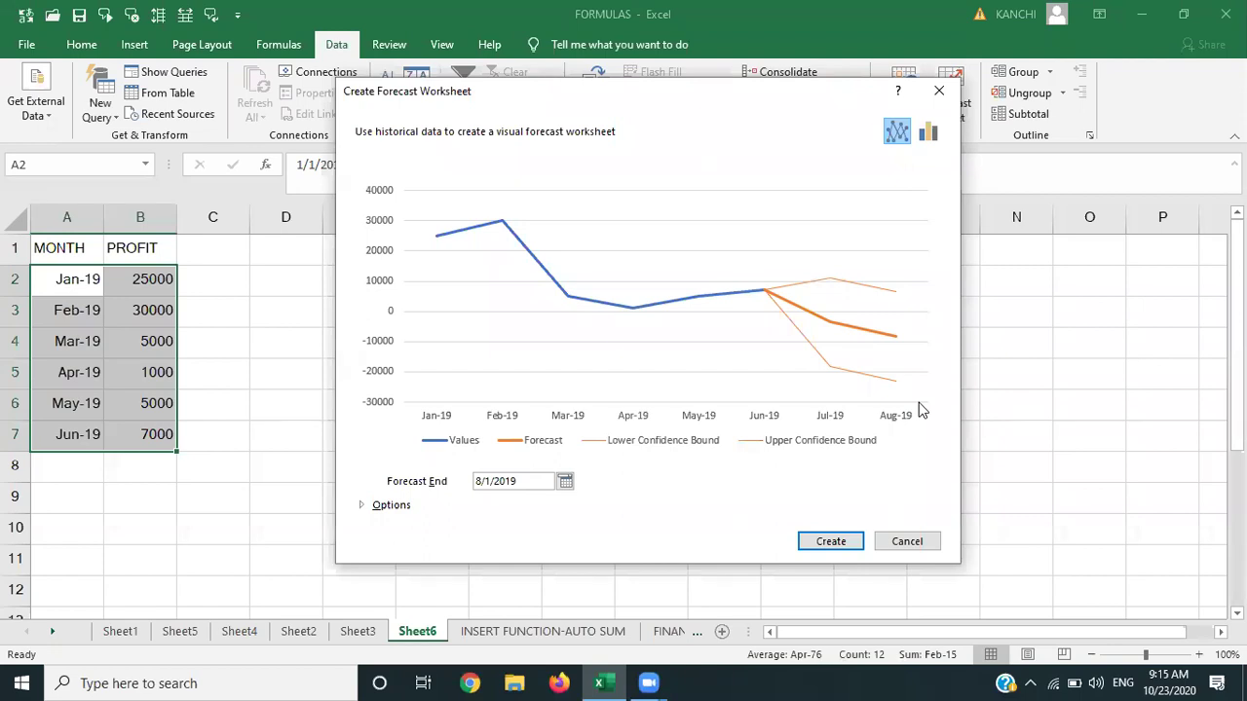
click(928, 135)
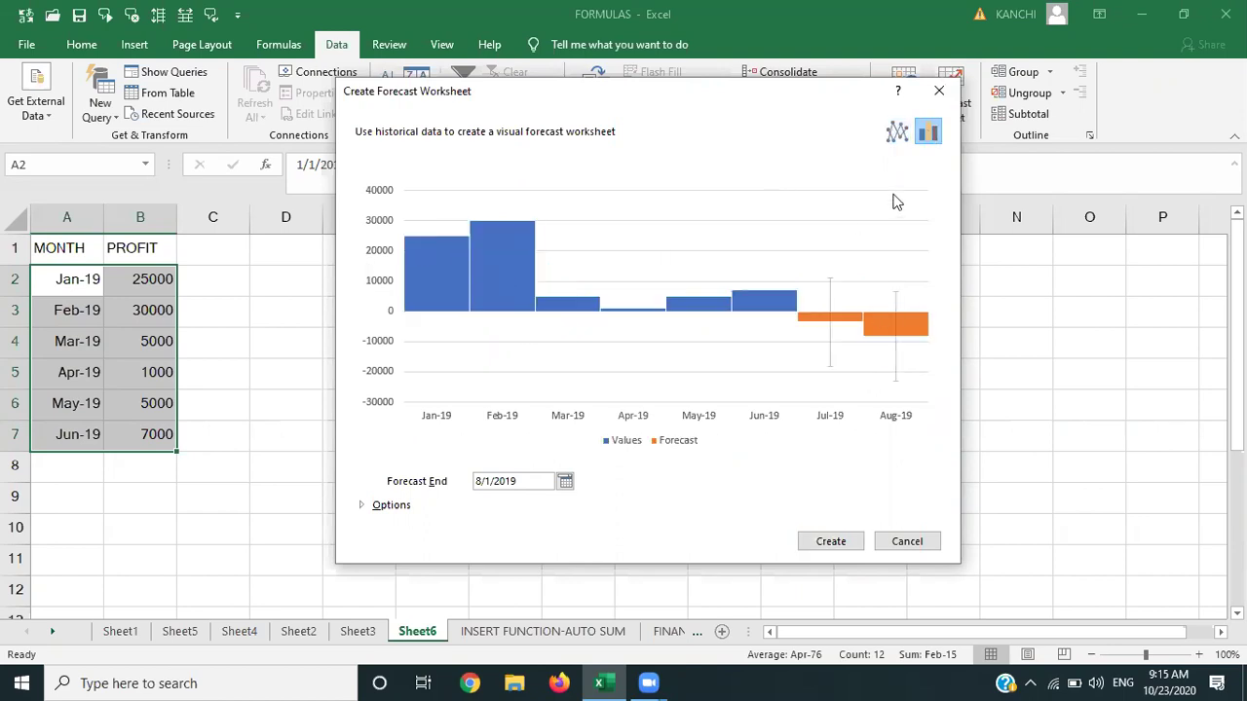
click(894, 142)
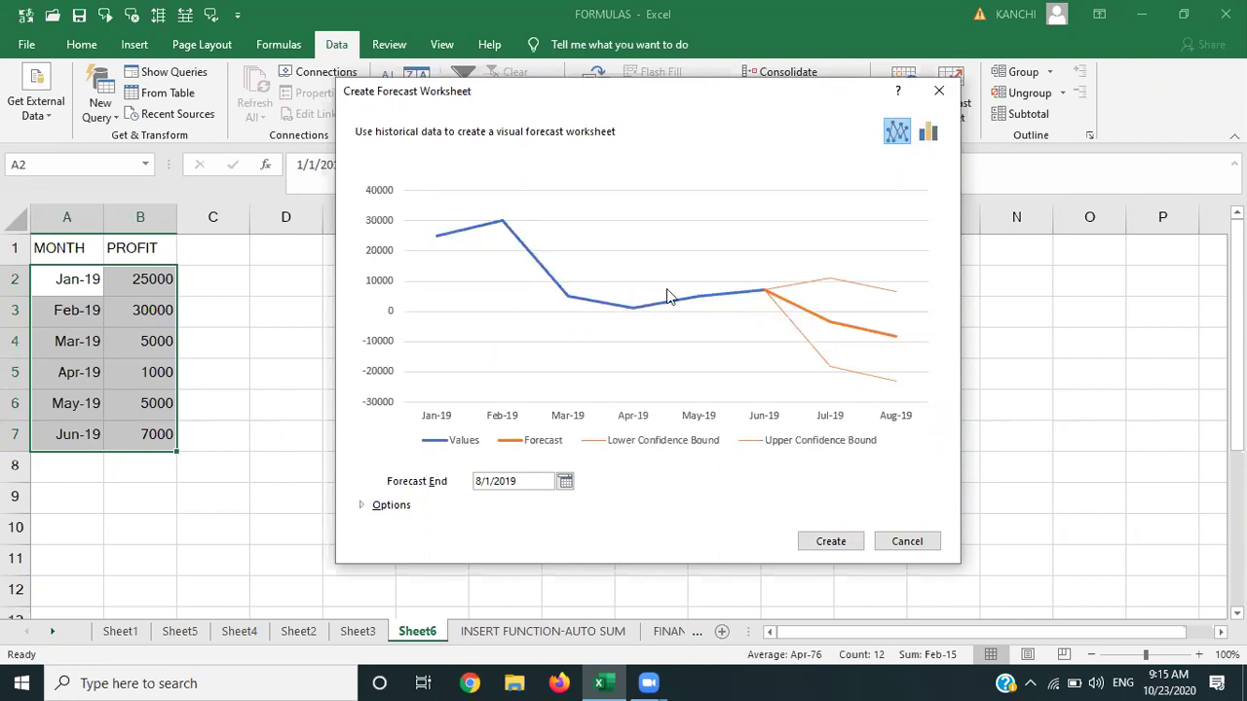
click(936, 101)
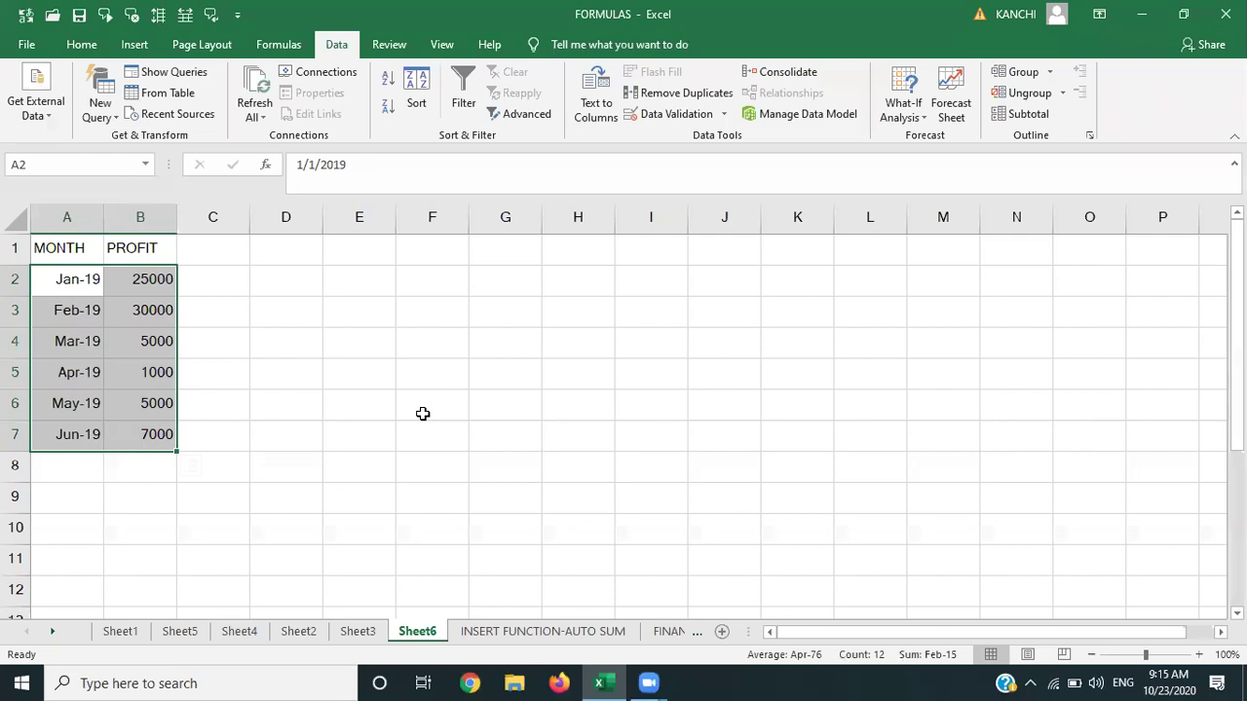
Clear the old MONTH/PROFIT table data from the sheet.
click(60, 250)
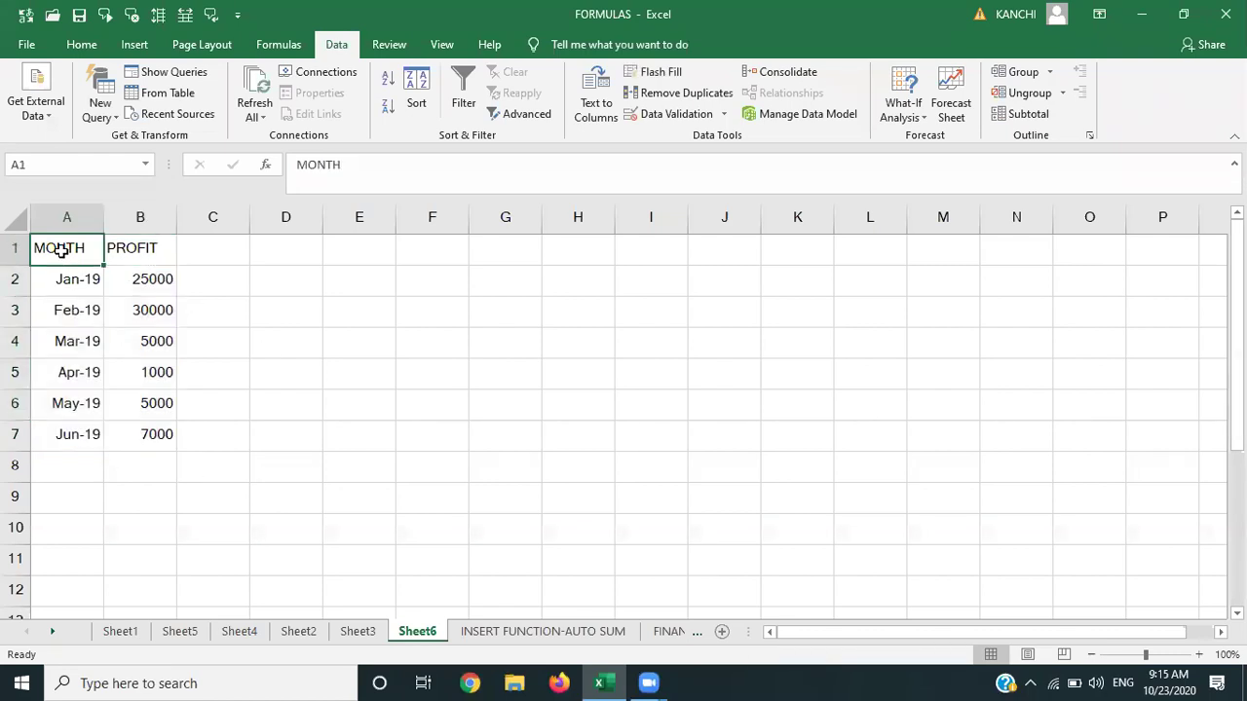
key(shift+Right)
key(shift+Right)
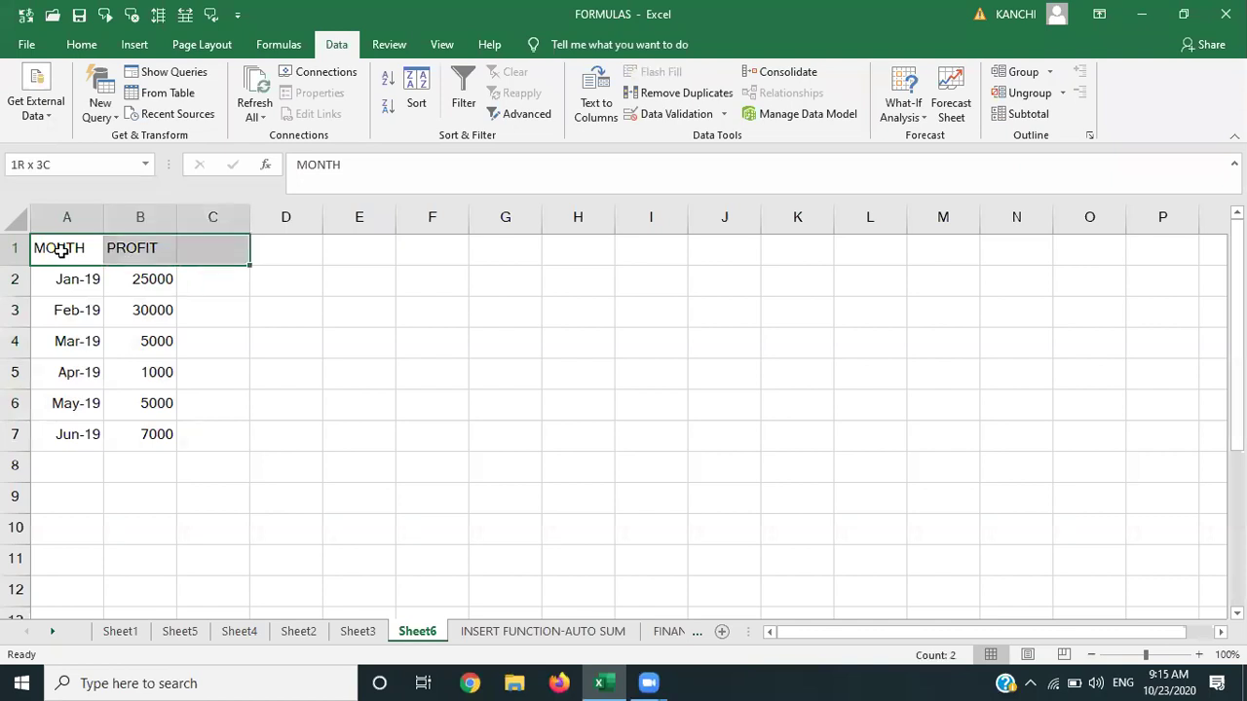
key(shift+Down)
key(shift+Down)
key(shift+Down)
key(shift+Down)
key(shift+Down)
key(shift+Down)
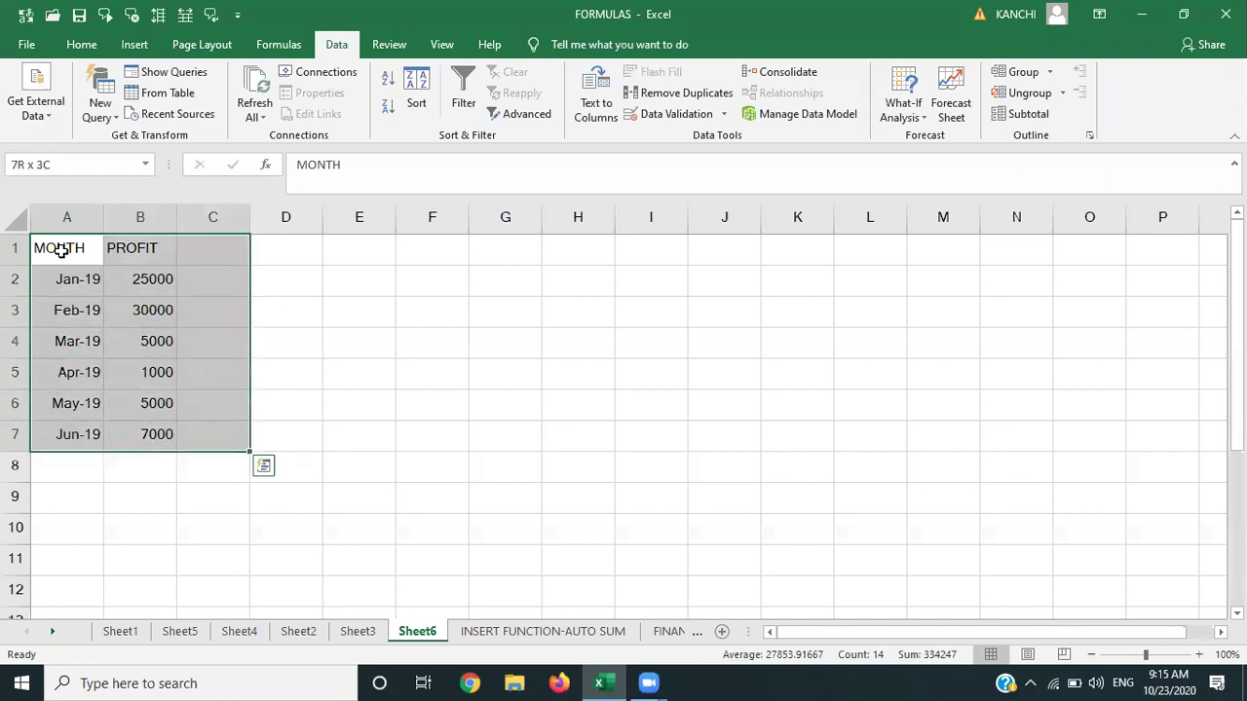
key(Delete)
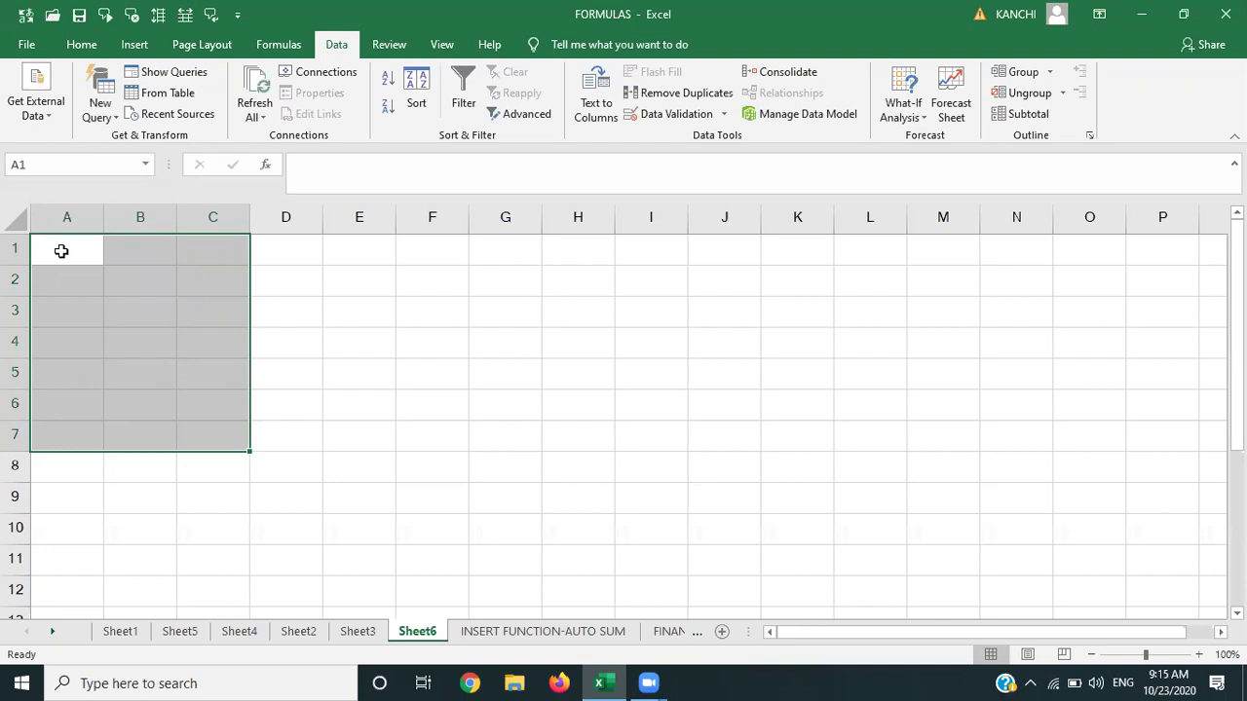
Enter the first row in A1:C1: ramu, tv, 50000.
click(61, 252)
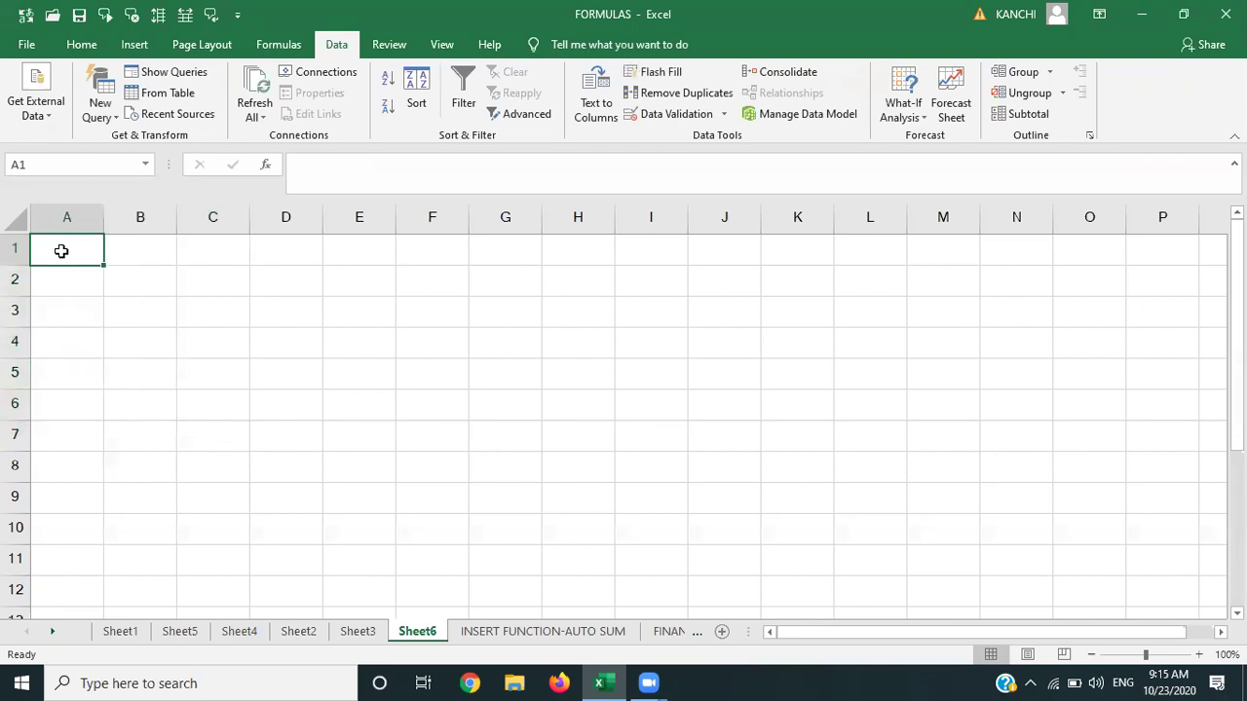
text(RA)
key(BackSpace)
key(BackSpace)
text(RAN)
key(BackSpace)
key(BackSpace)
key(BackSpace)
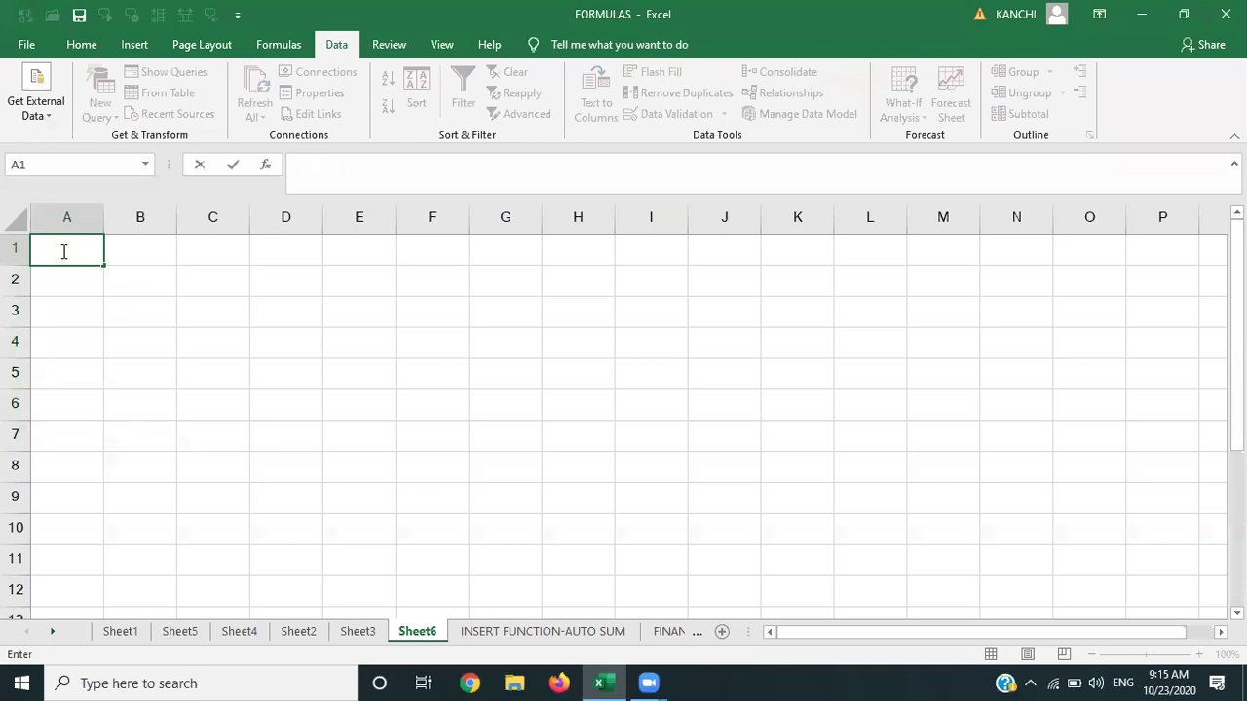
text(Raju)
key(BackSpace)
key(BackSpace)
key(BackSpace)
key(BackSpace)
text(ramu)
key(Tab)
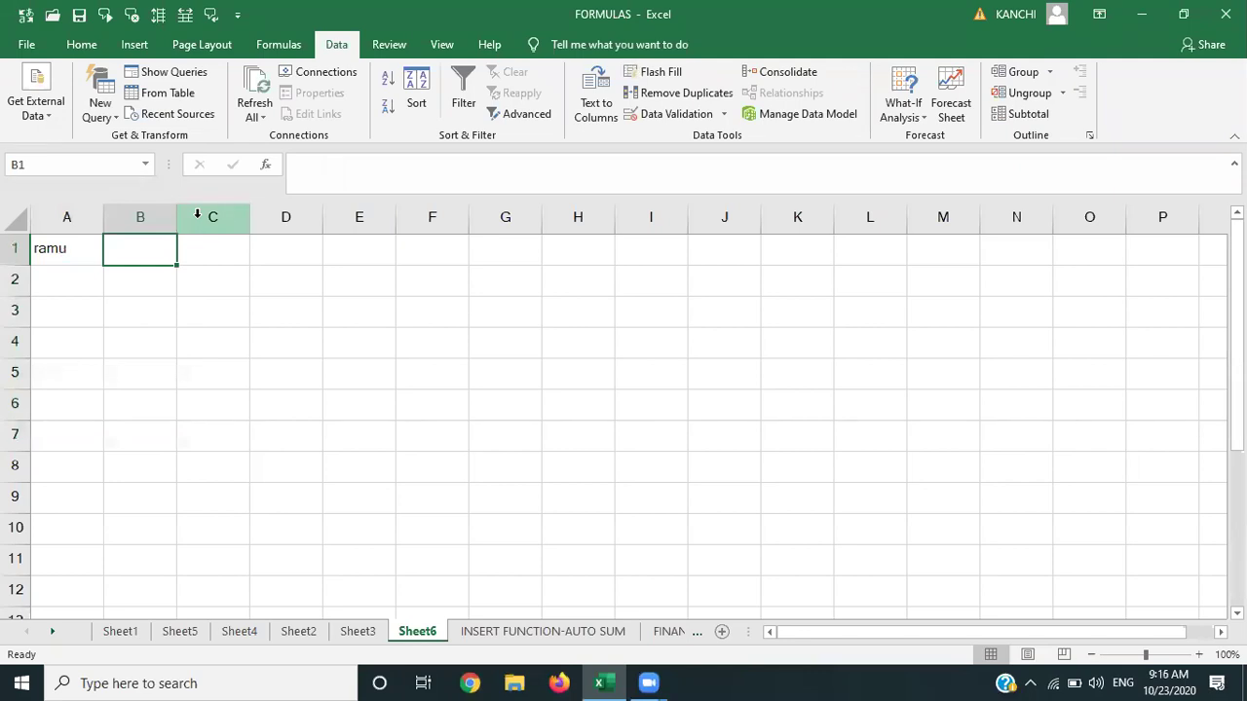
text(tv)
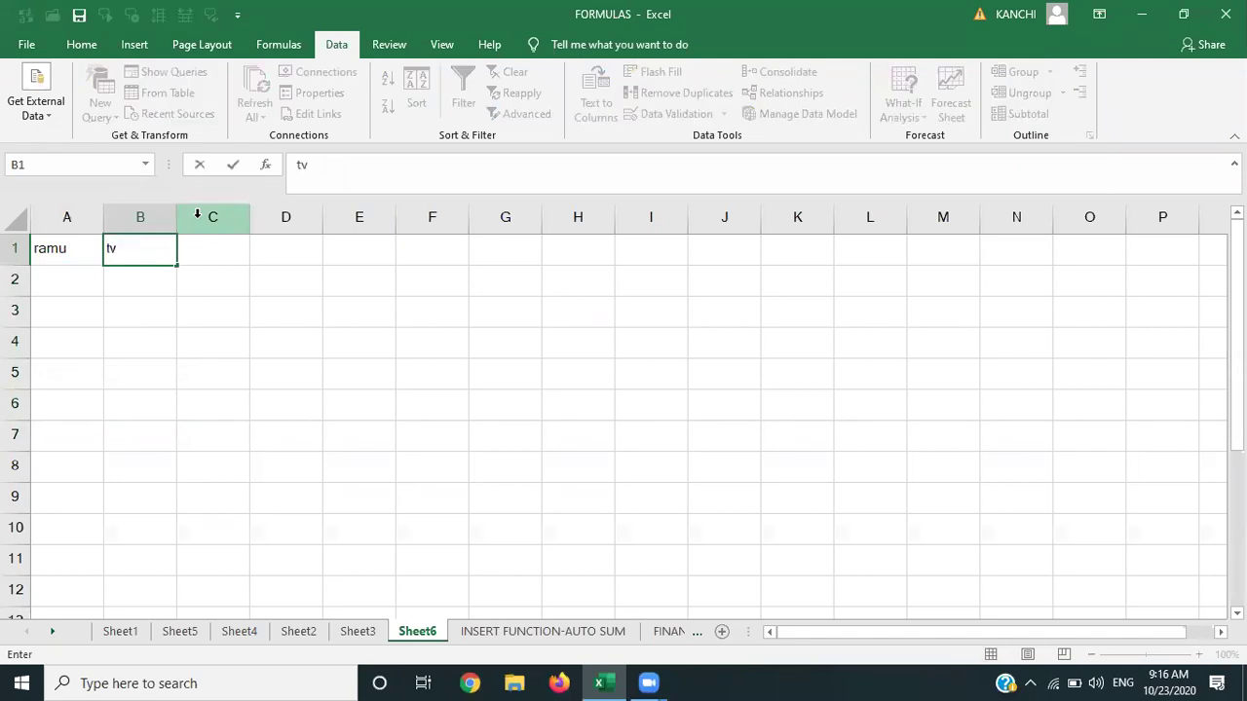
key(Tab)
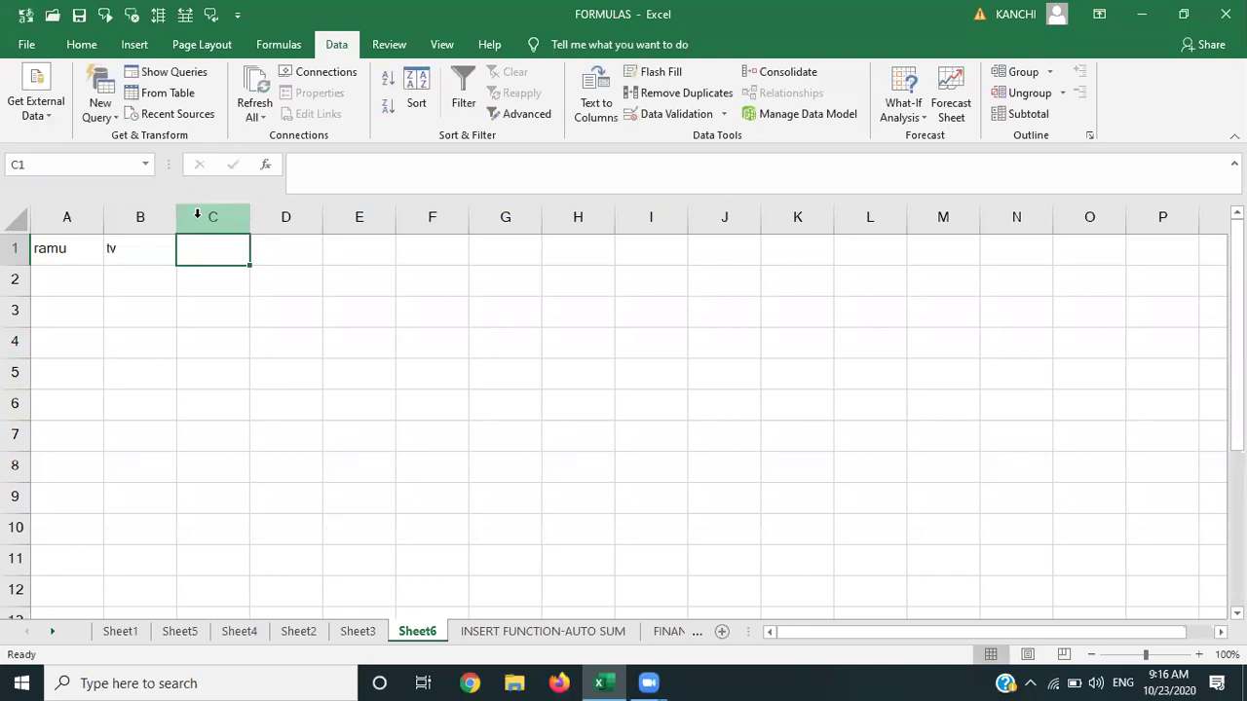
text(50000)
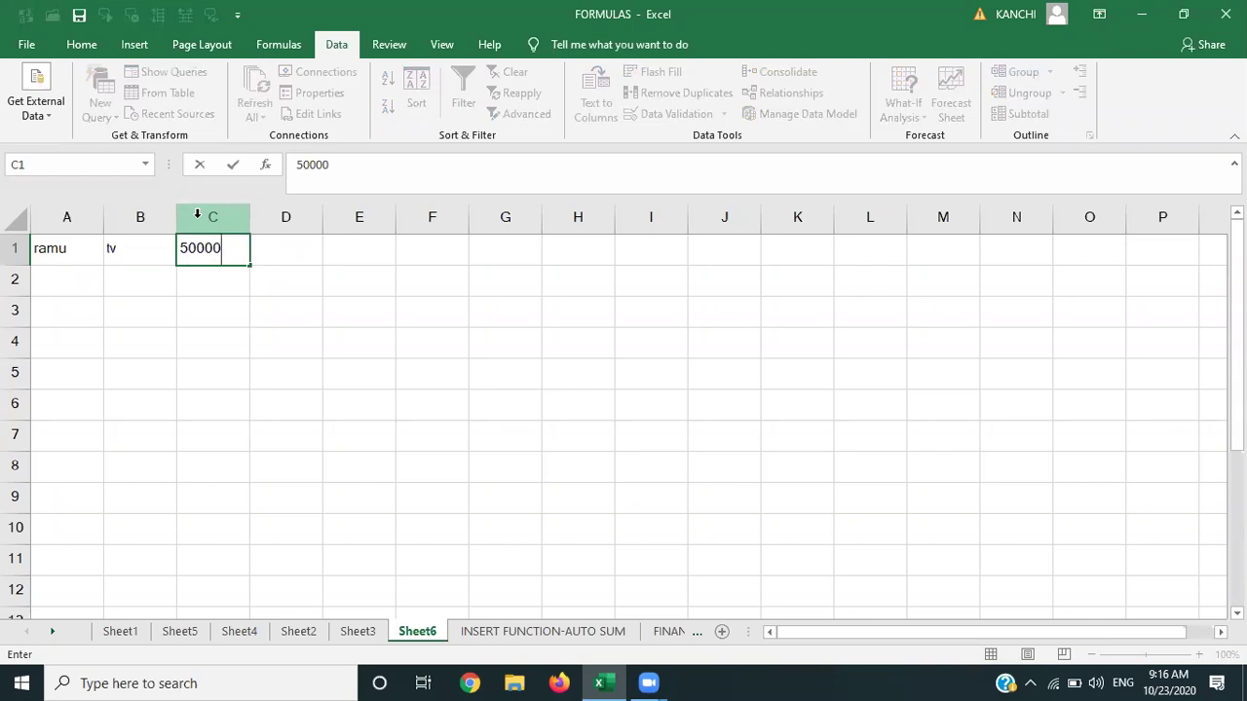
key(Return)
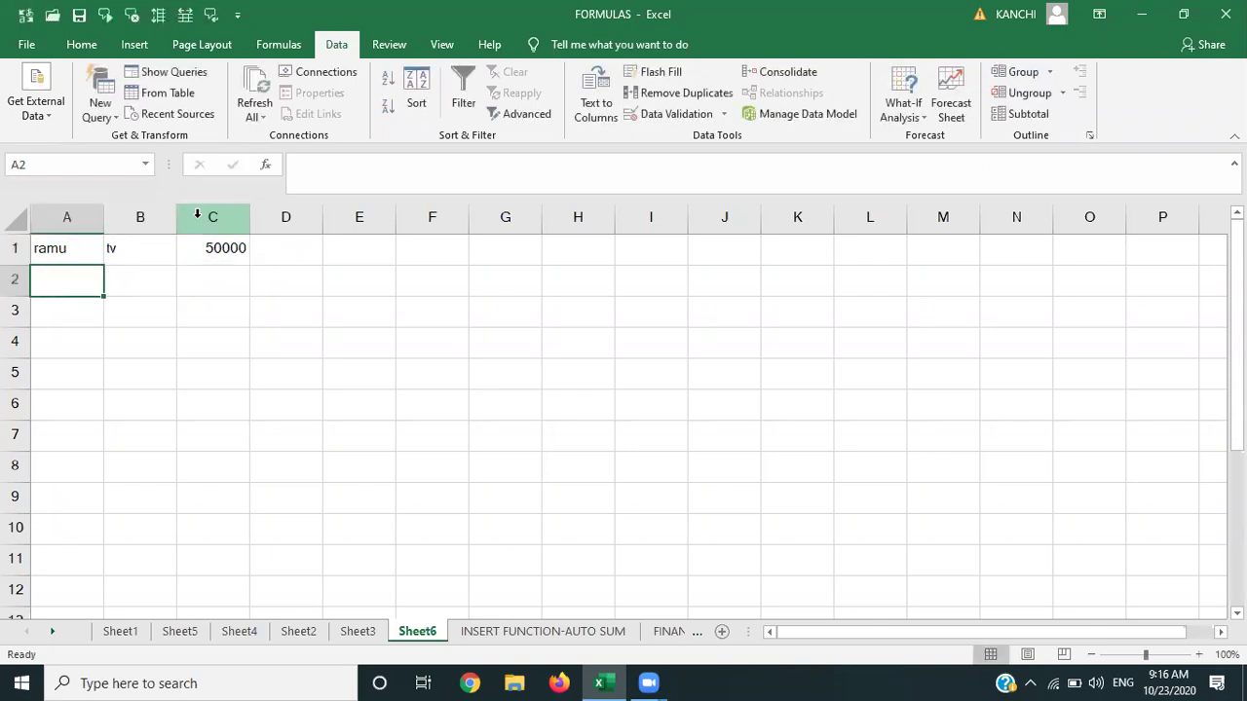
Add rows for kiran's car at 1000000 and raghuram's van at 500000.
text(kiran)
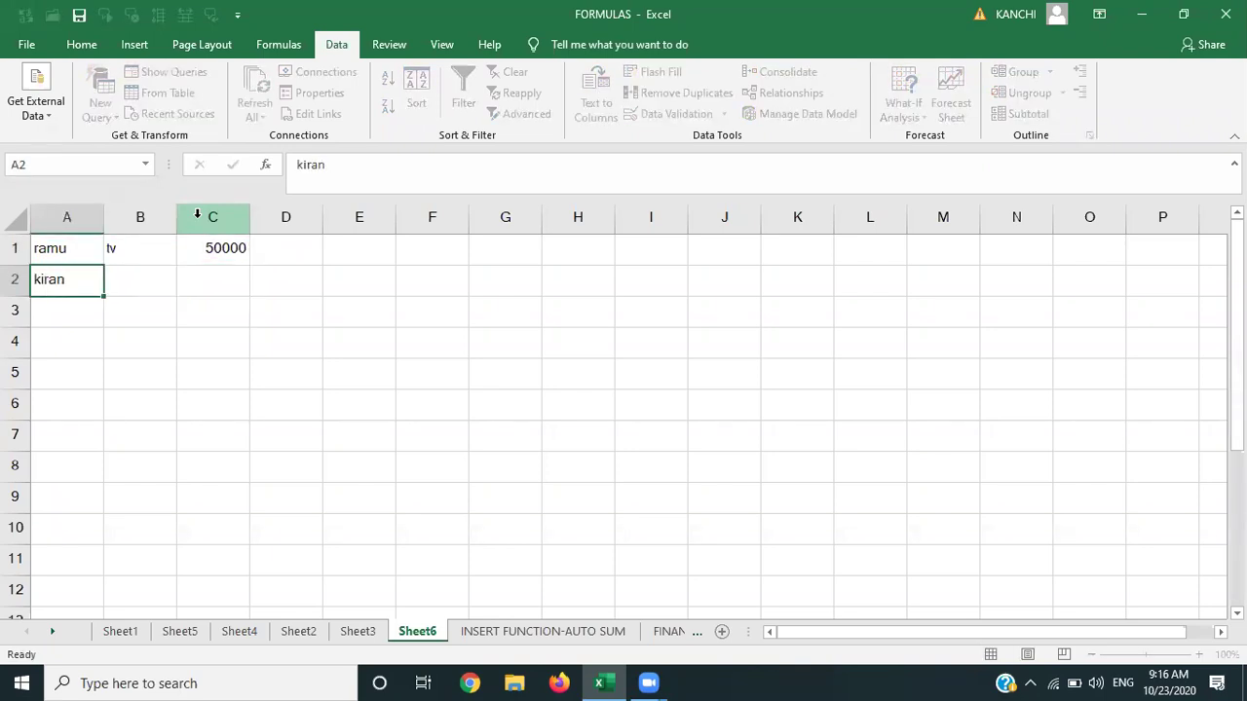
key(Tab)
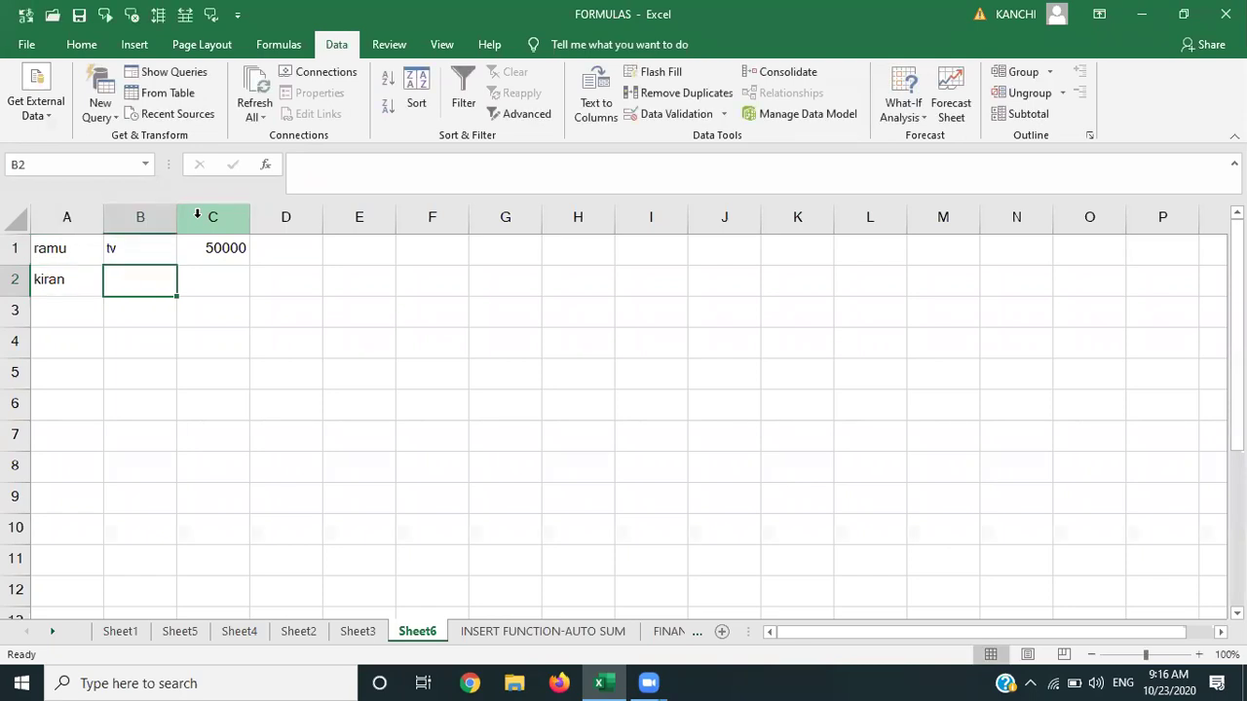
text(car)
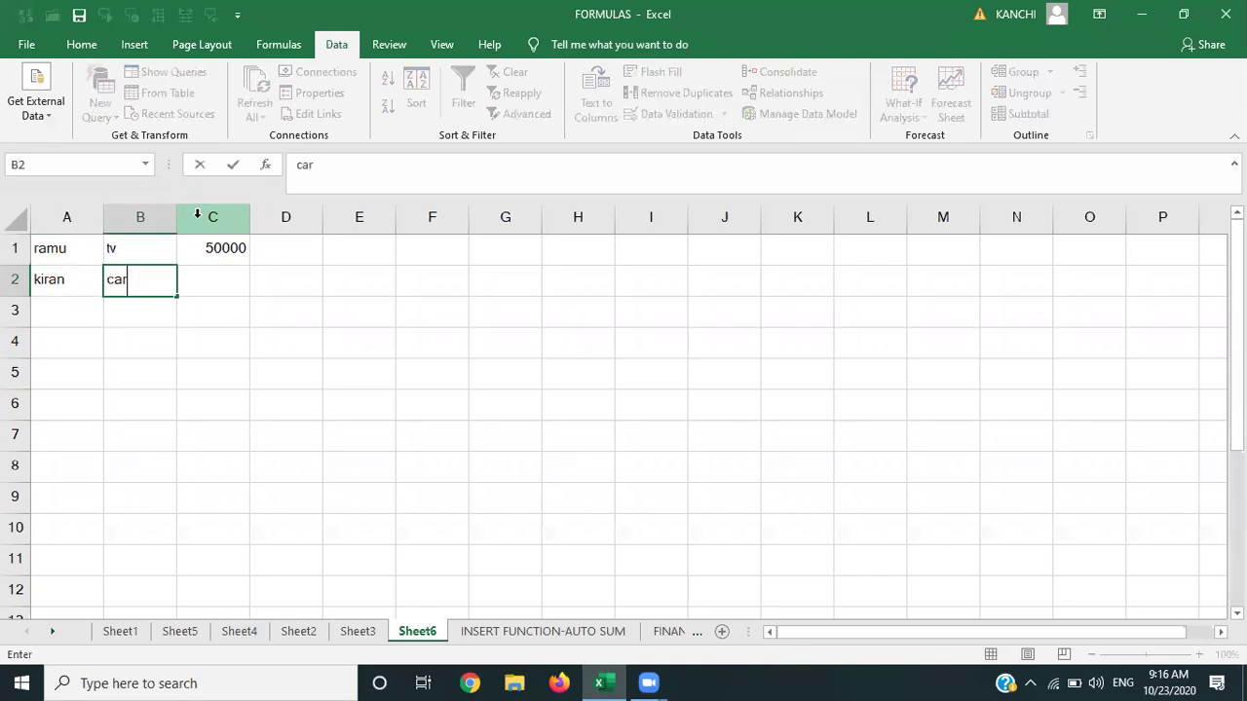
key(Tab)
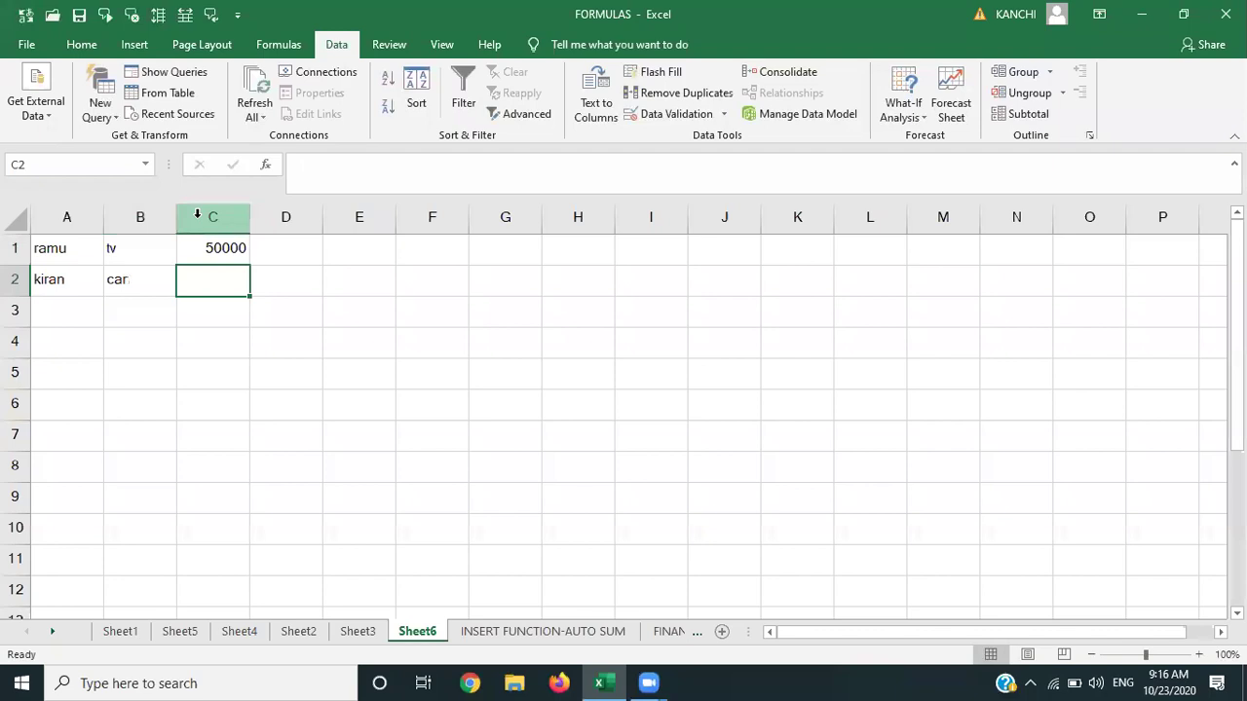
text(1000000)
key(Return)
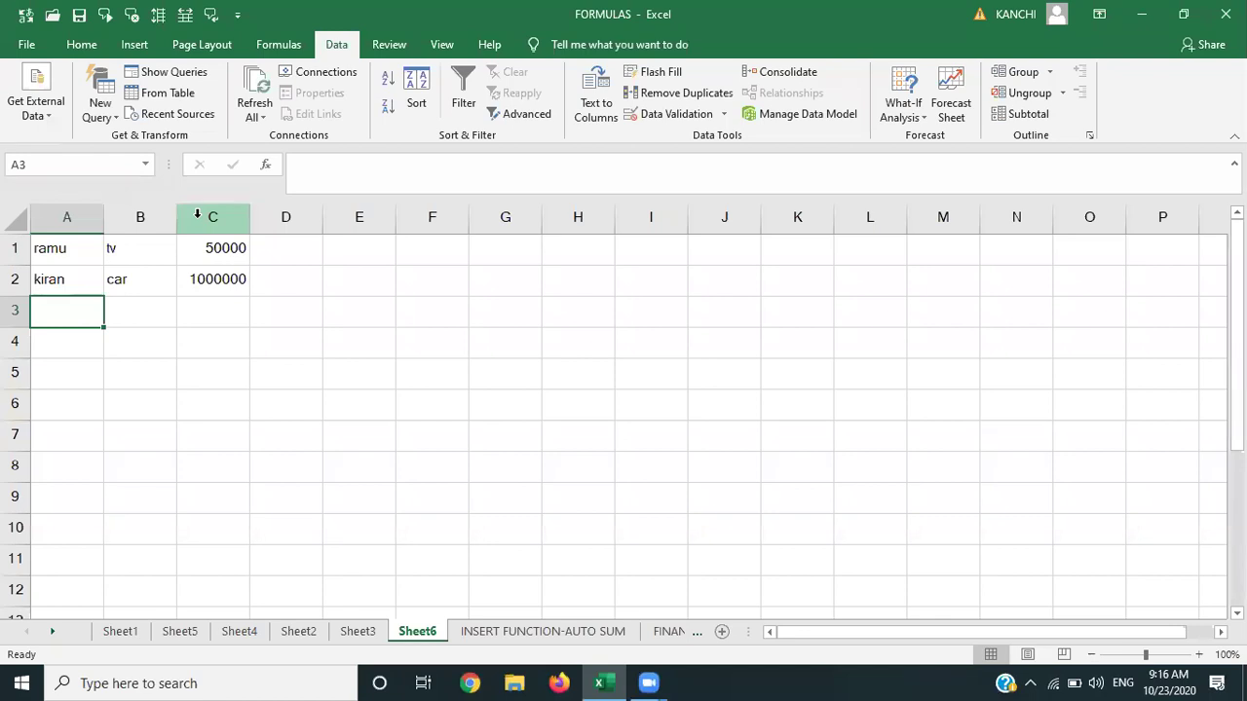
text(raghuram)
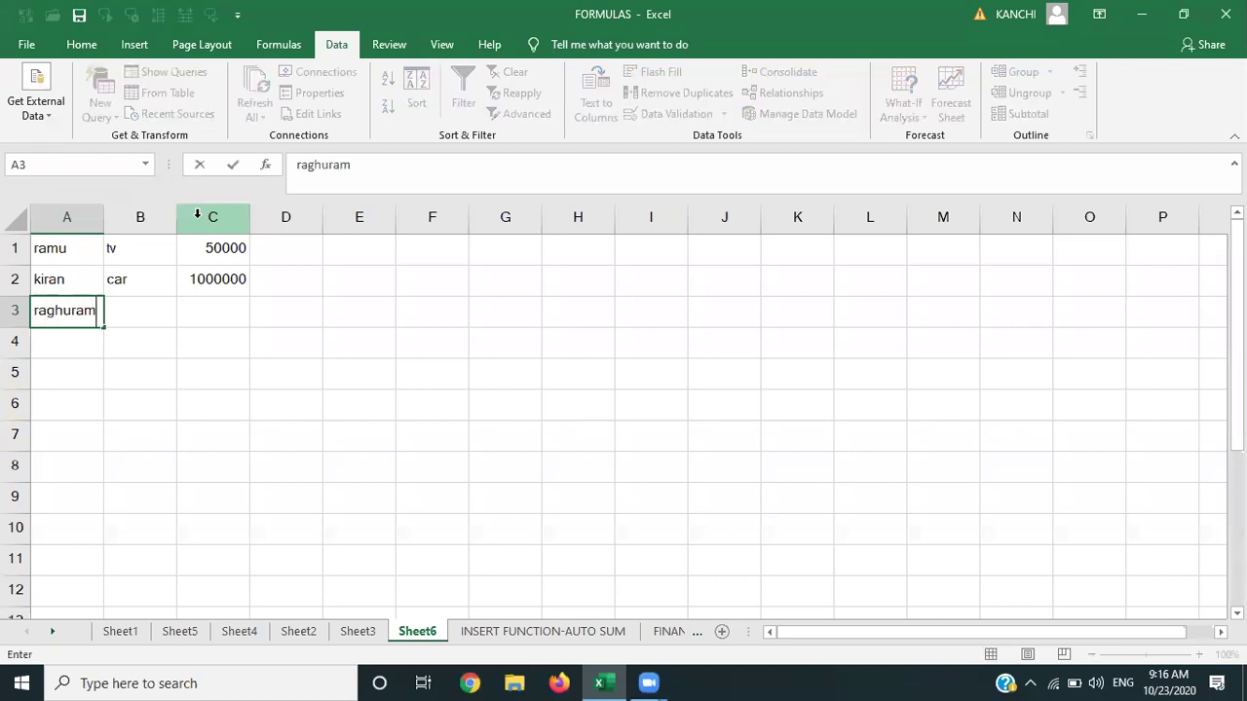
key(Tab)
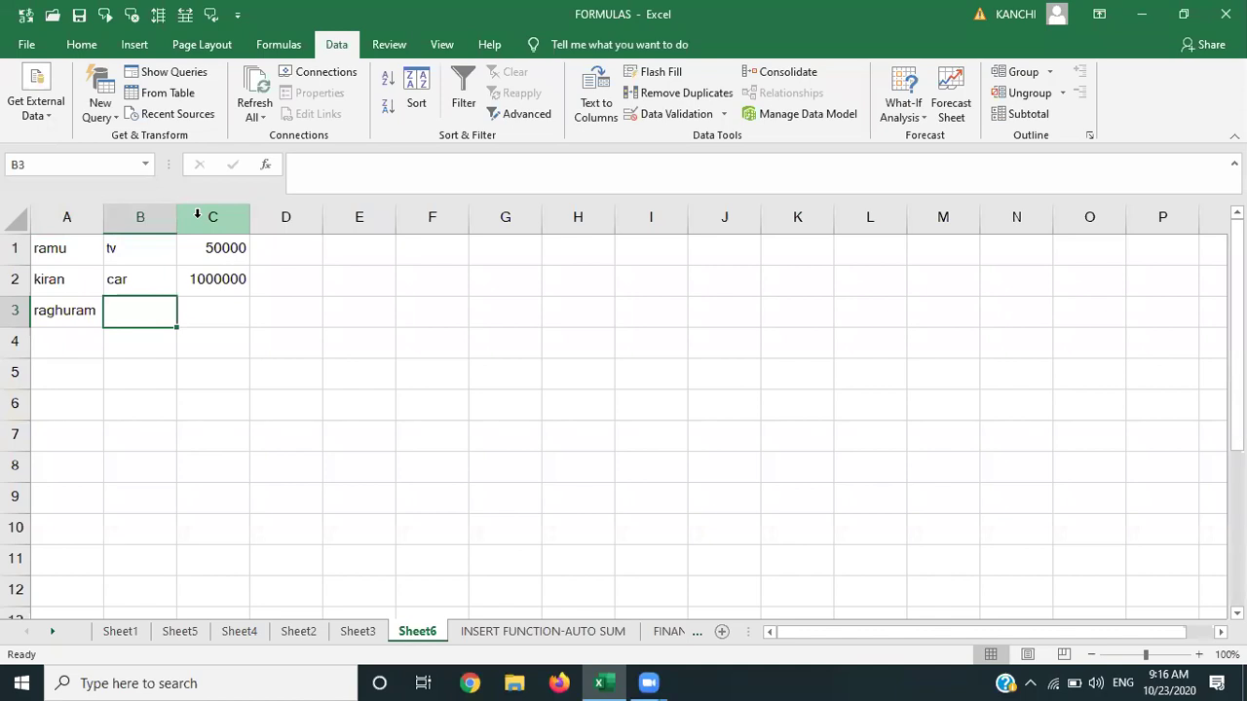
text(van)
key(Tab)
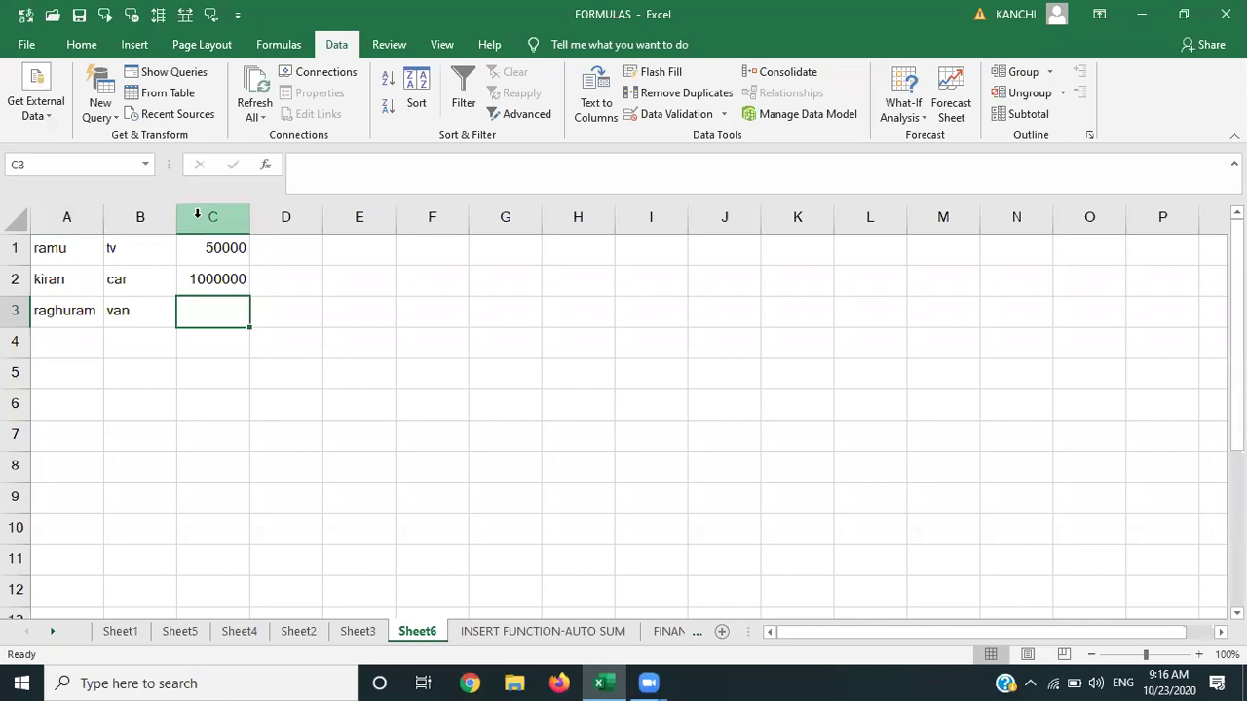
text(500000)
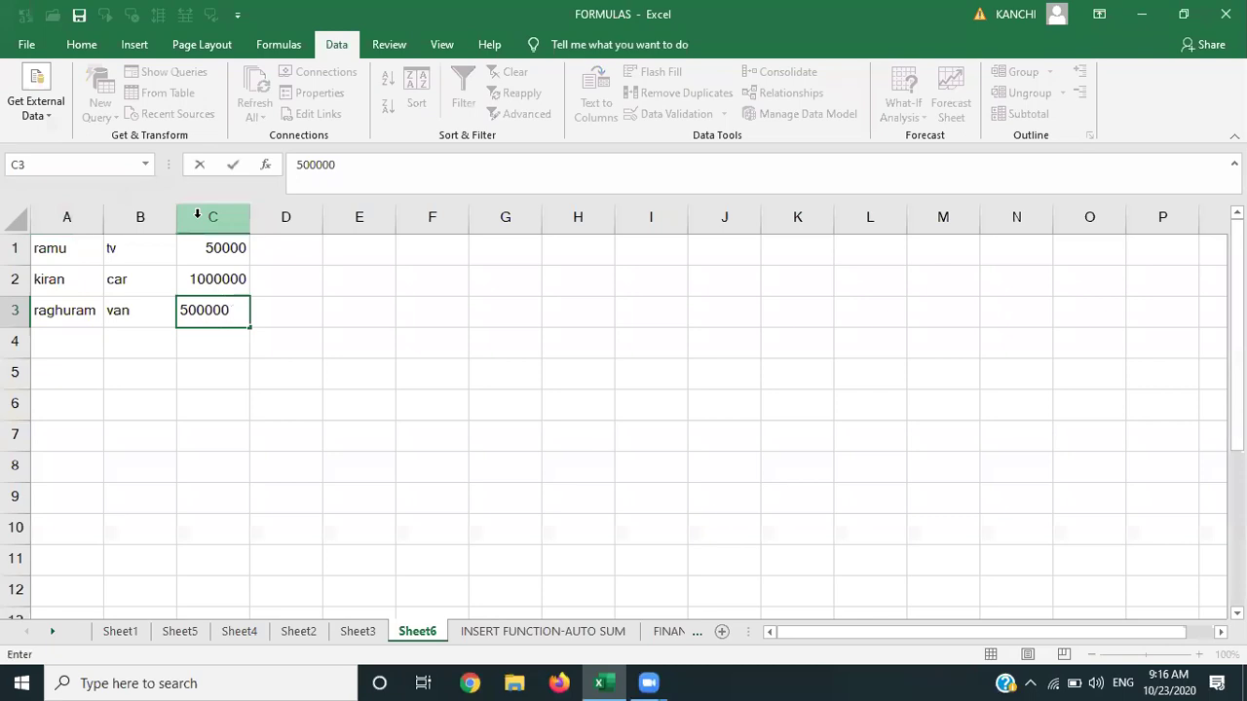
key(Return)
Add rows for shyam's mobile at 20000 and ramu's LG fridge at 26000.
key(Left)
key(Left)
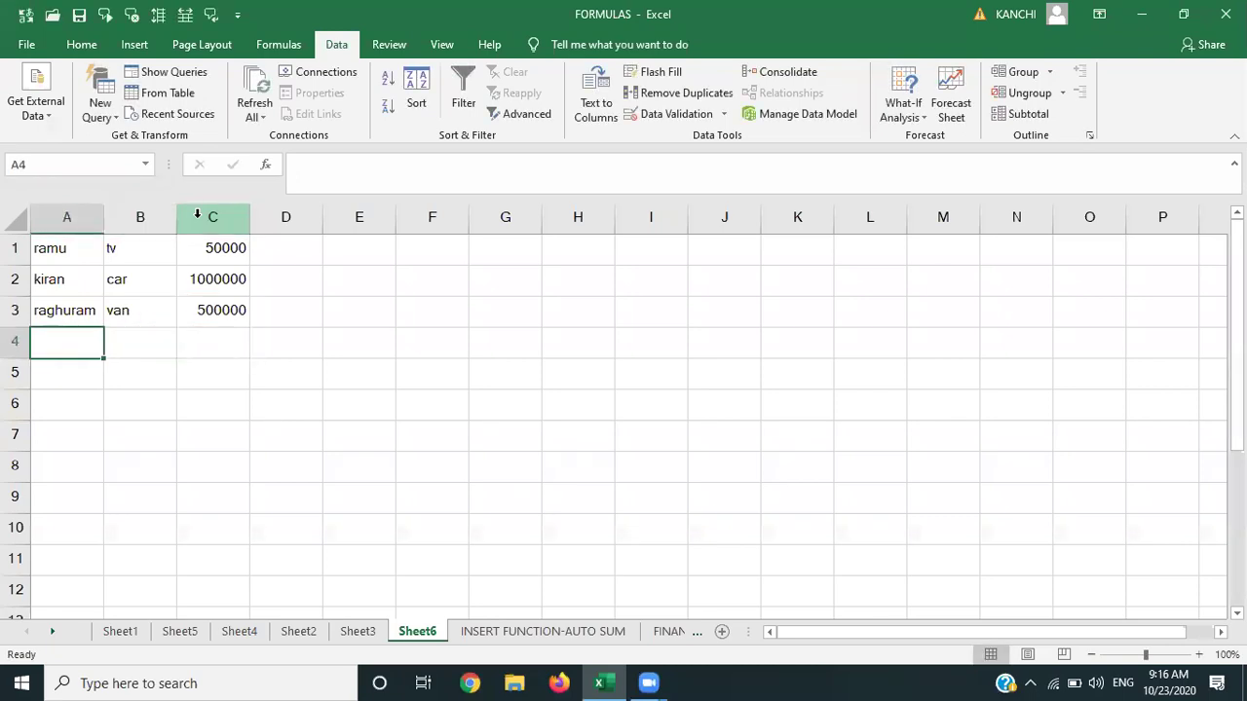
text(shyam)
key(Tab)
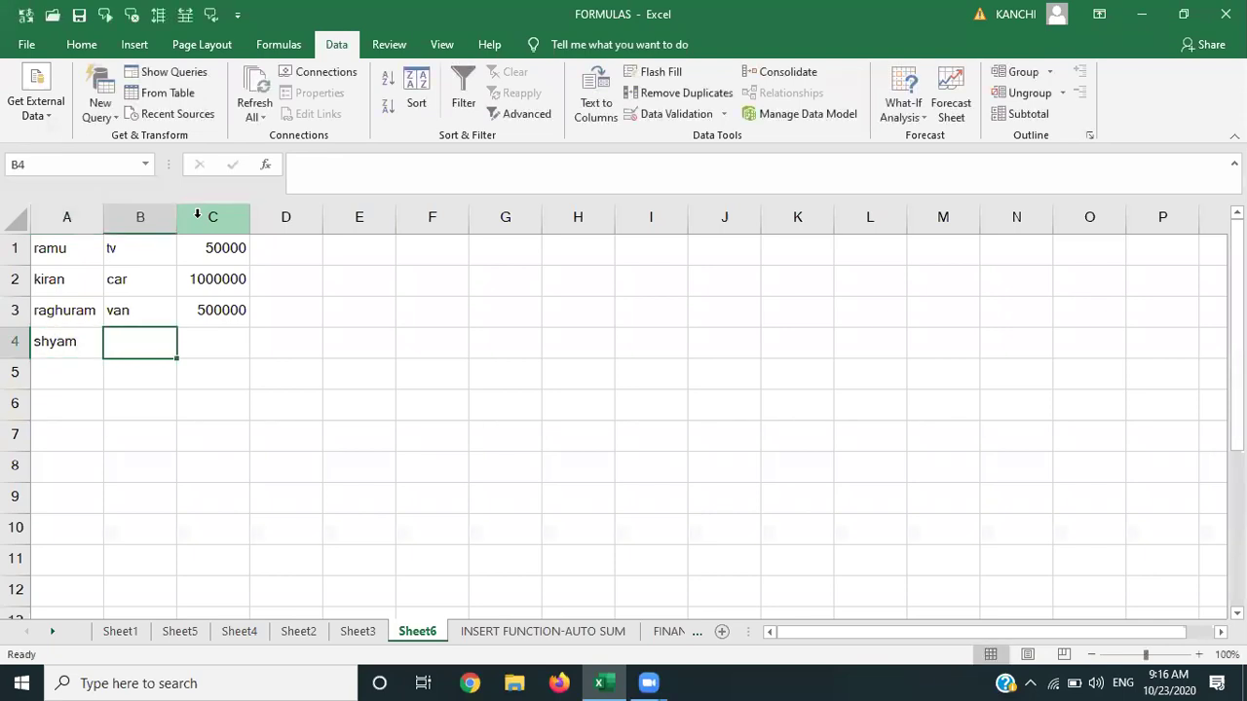
text(mobile)
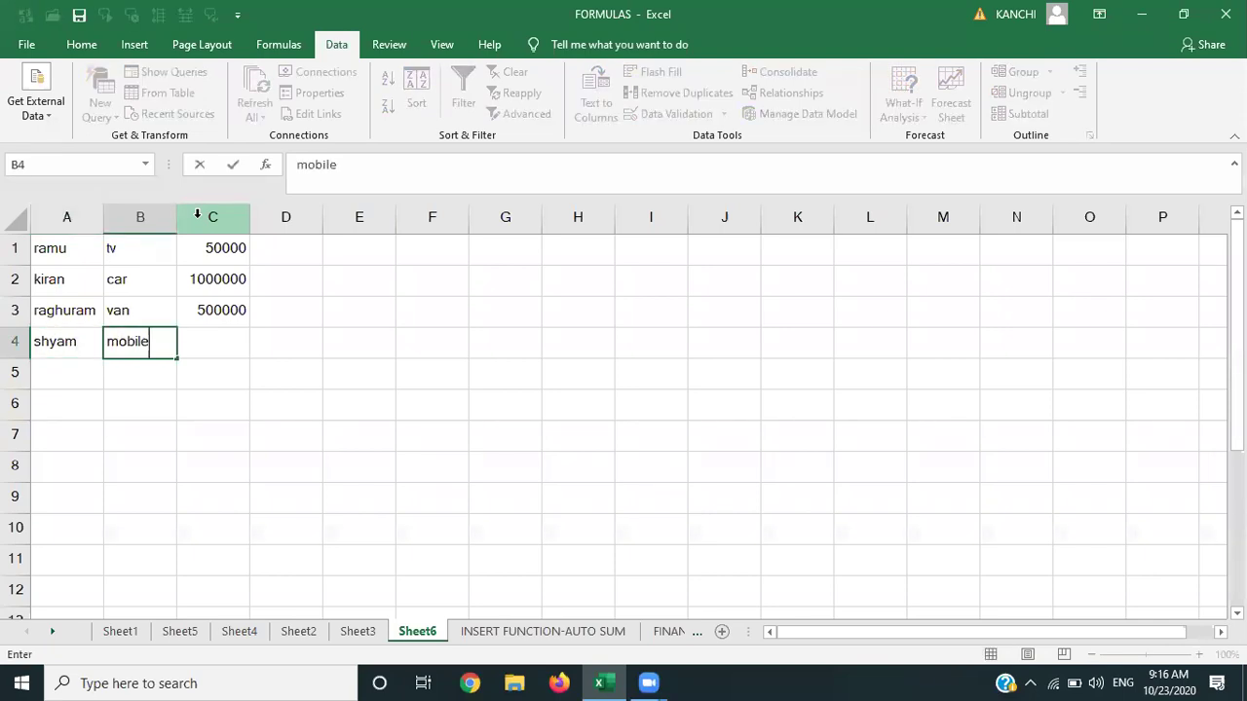
key(Tab)
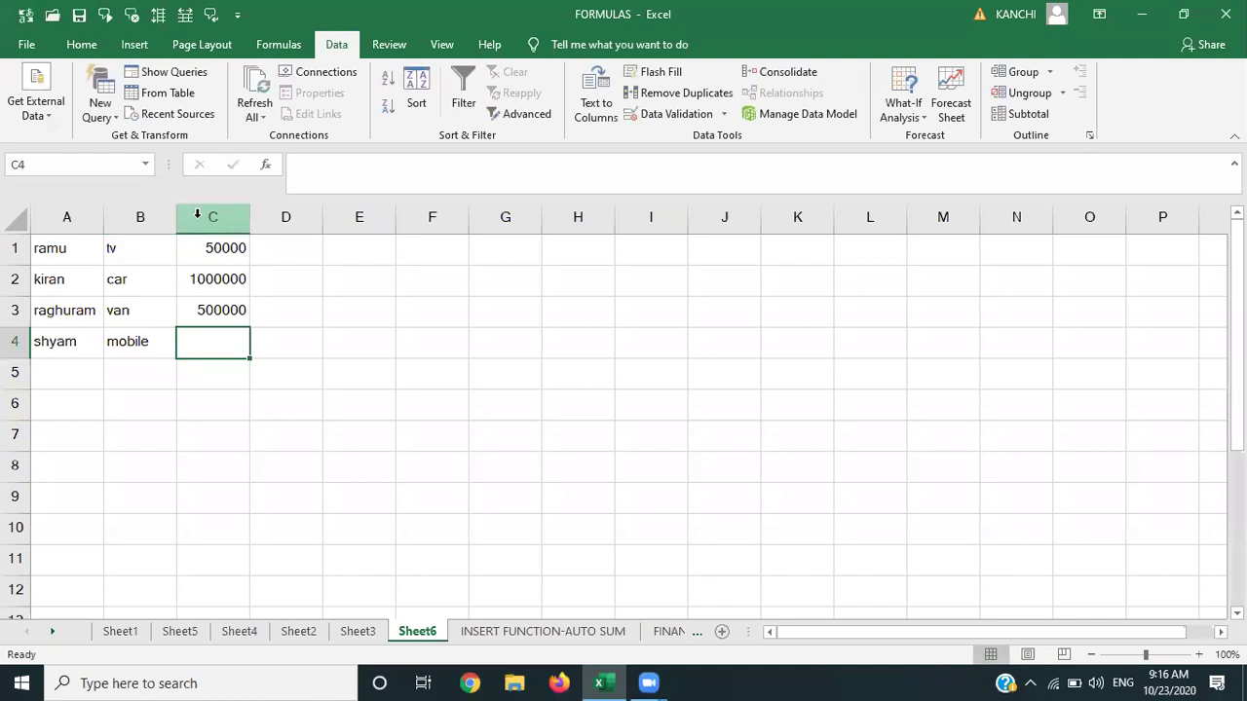
text(20000)
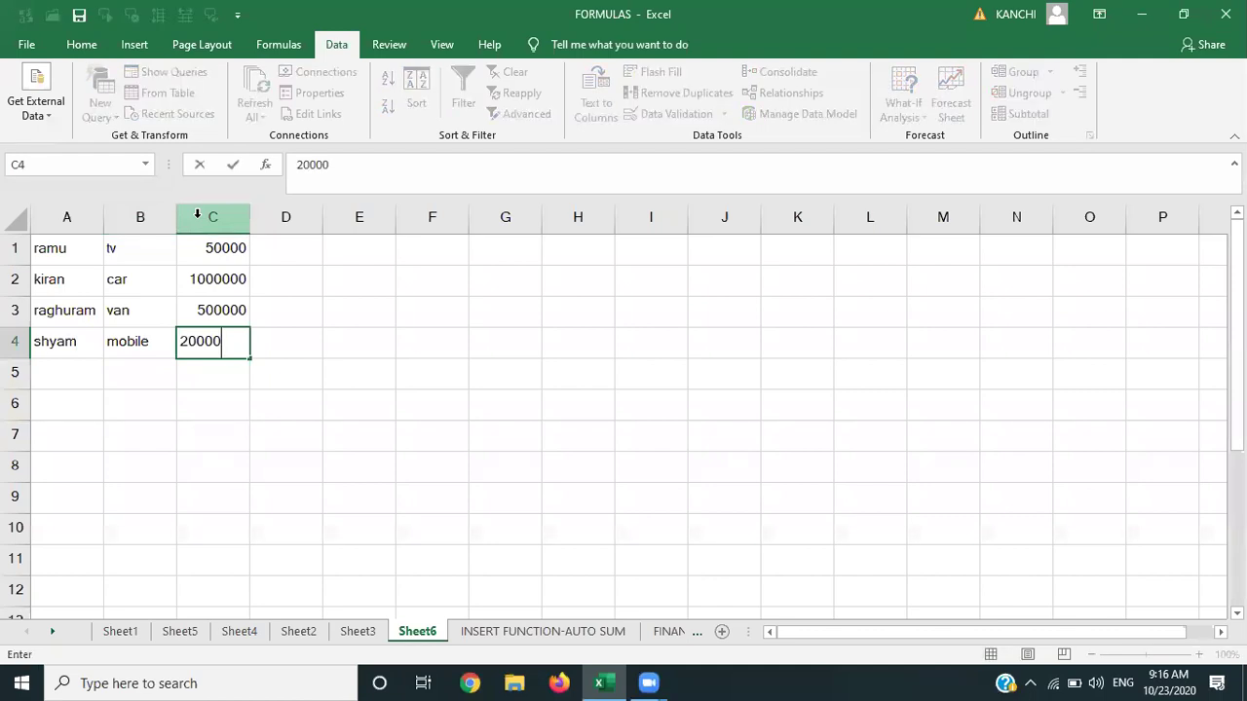
key(Return)
text(ramu)
key(Tab)
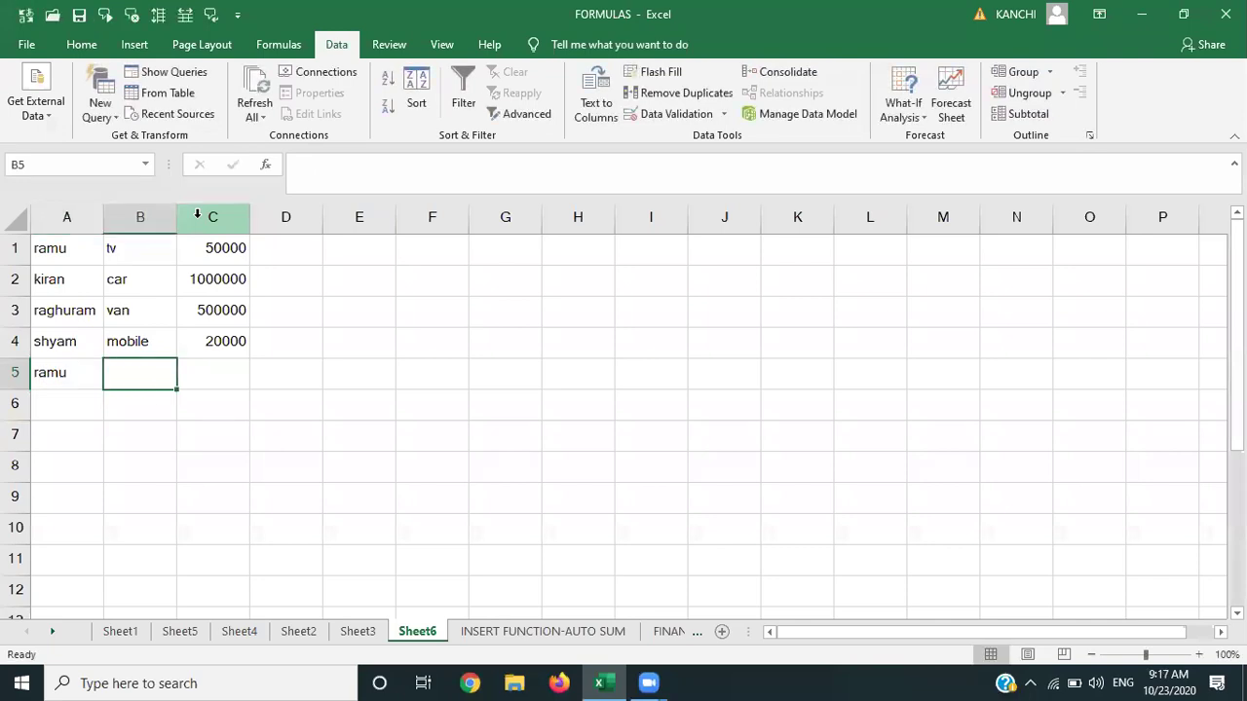
text(lg)
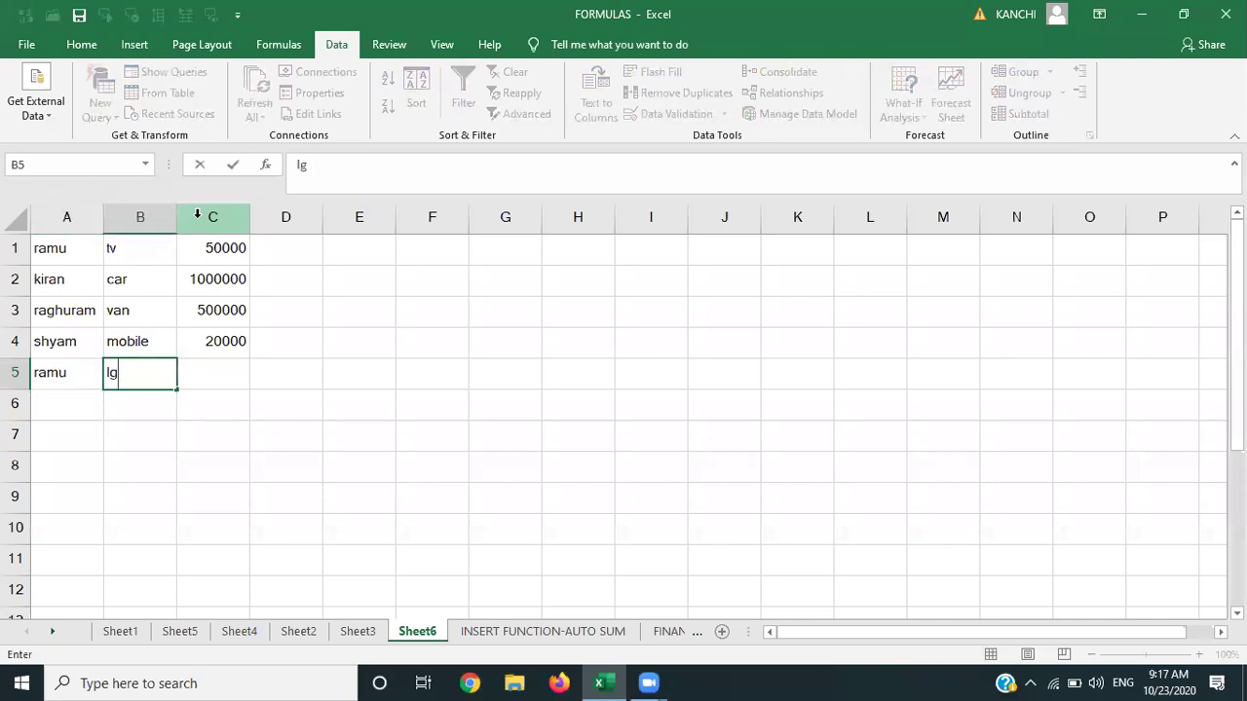
key(BackSpace)
key(BackSpace)
text(LG  fridge)
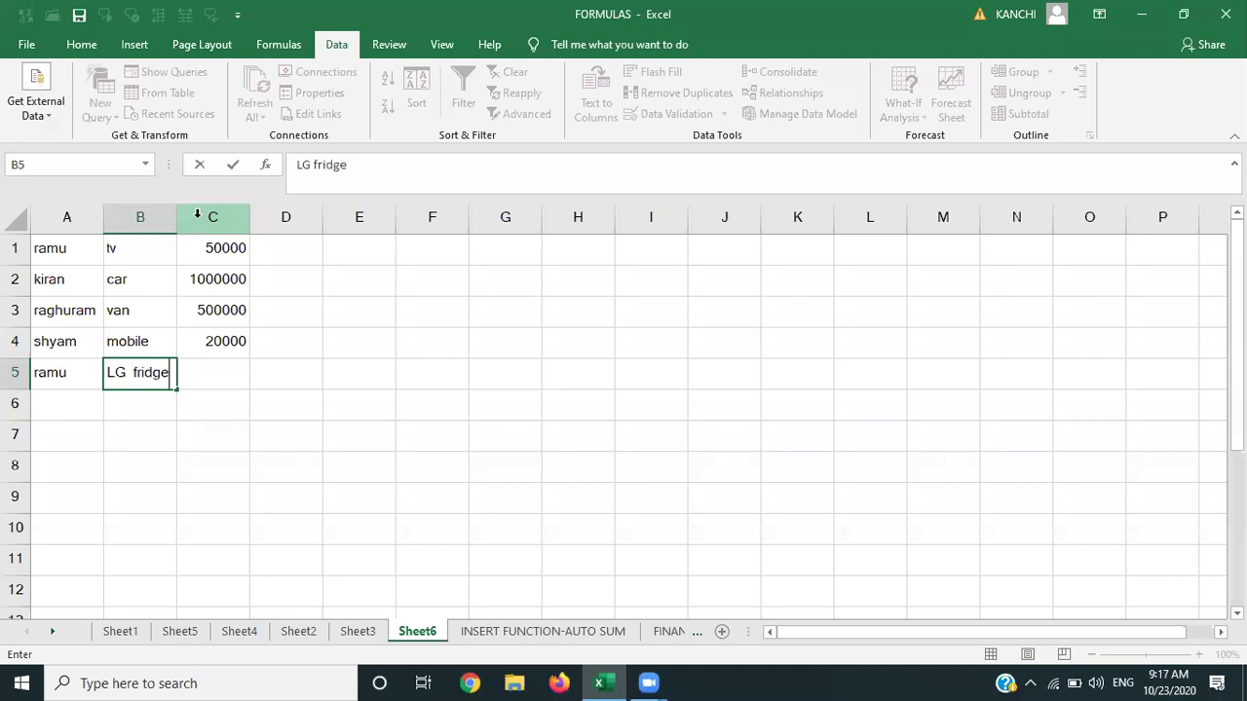
key(Tab)
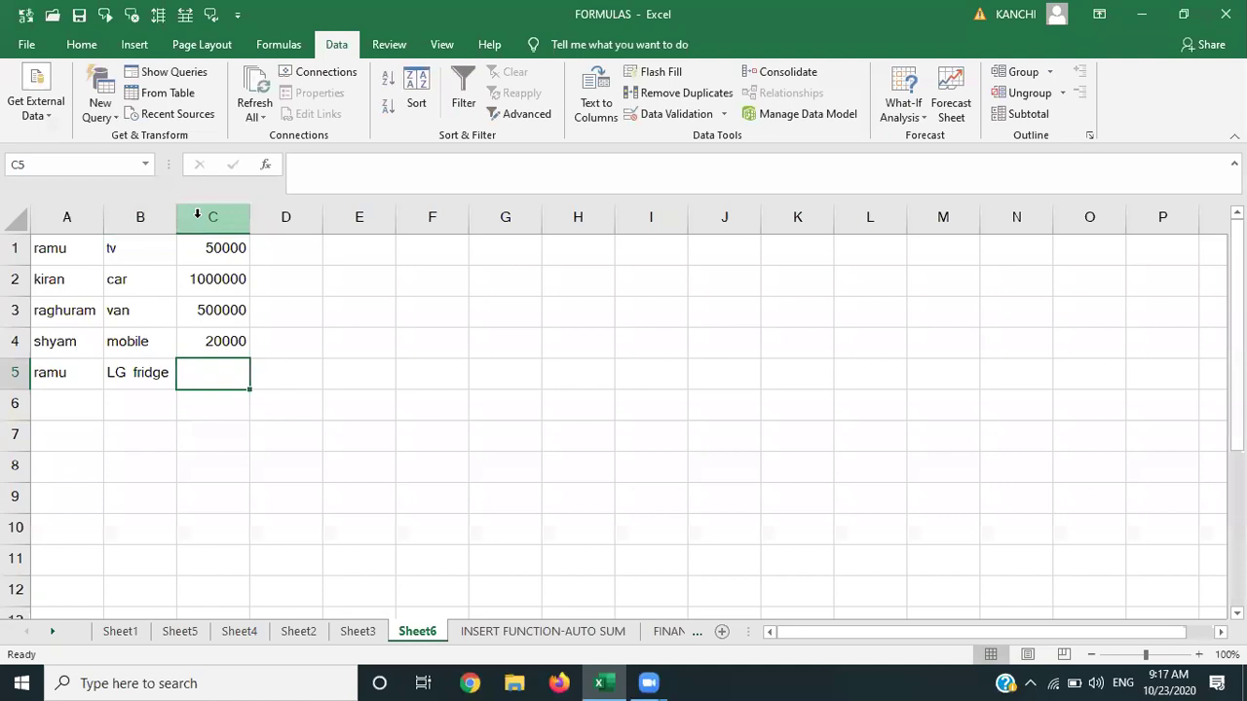
text(26000)
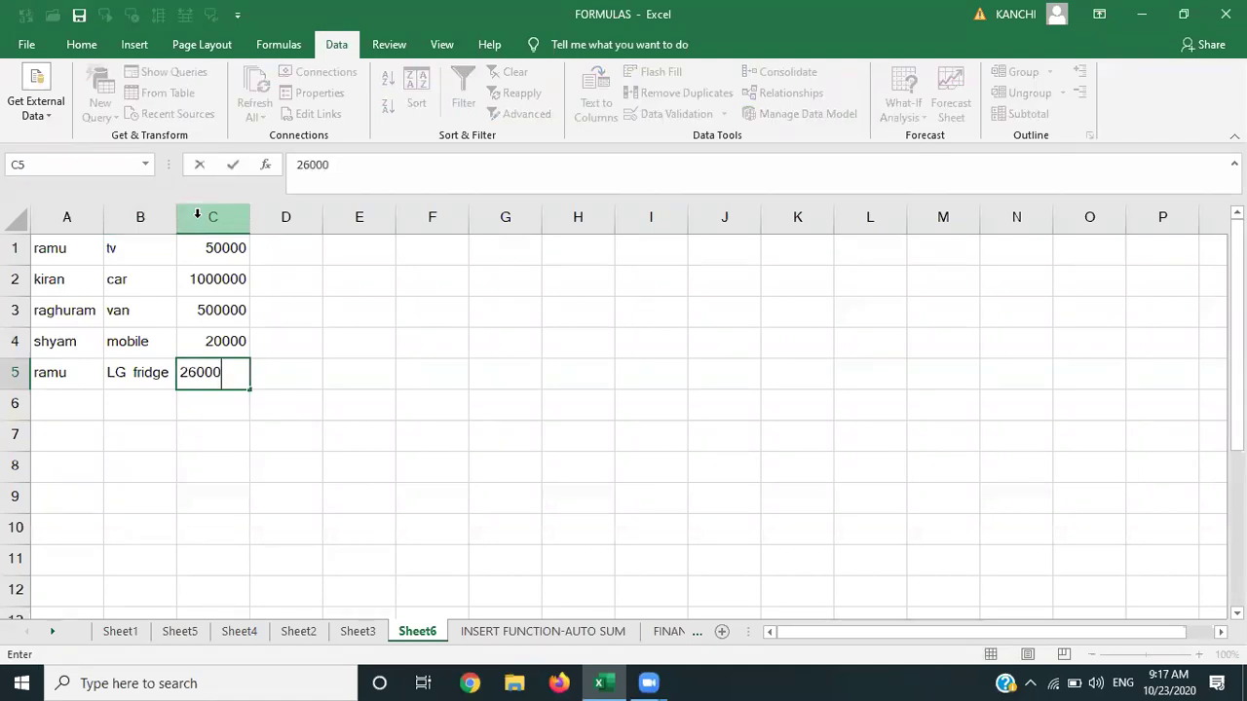
key(Return)
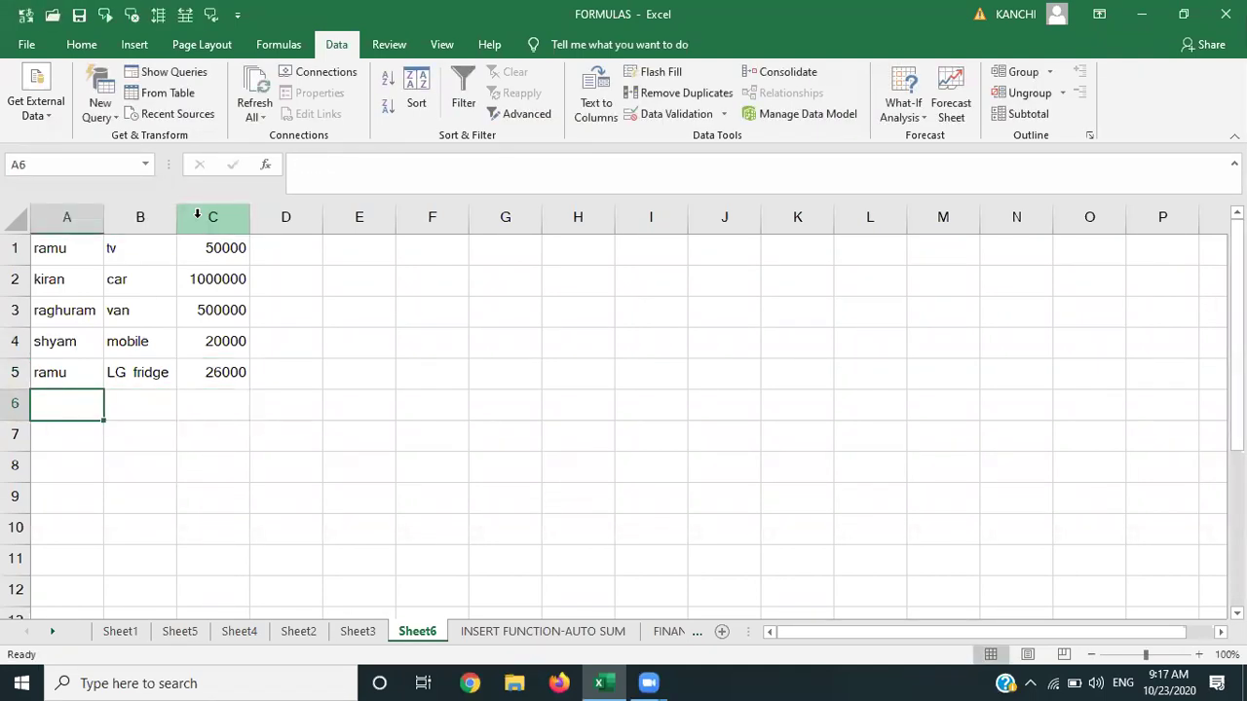
Add rows for ramu's car at 1500000 and kiran's LG fridge at 23000.
text(ramu)
key(Tab)
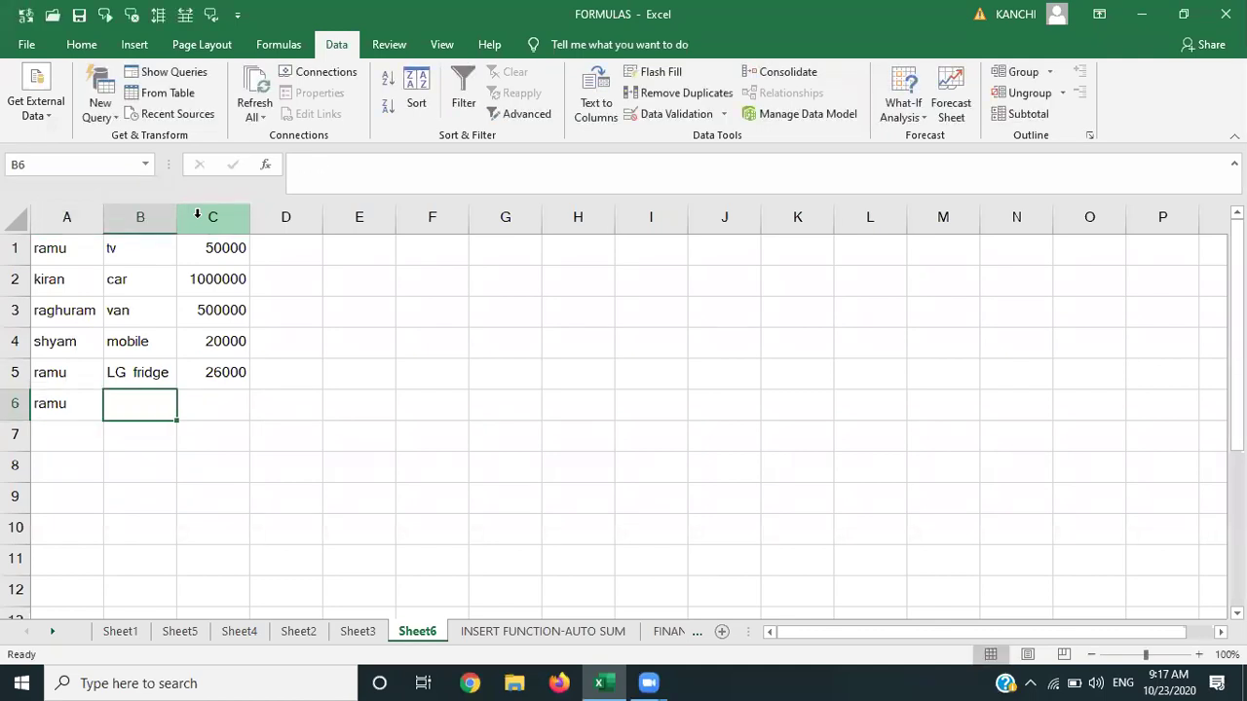
text(car)
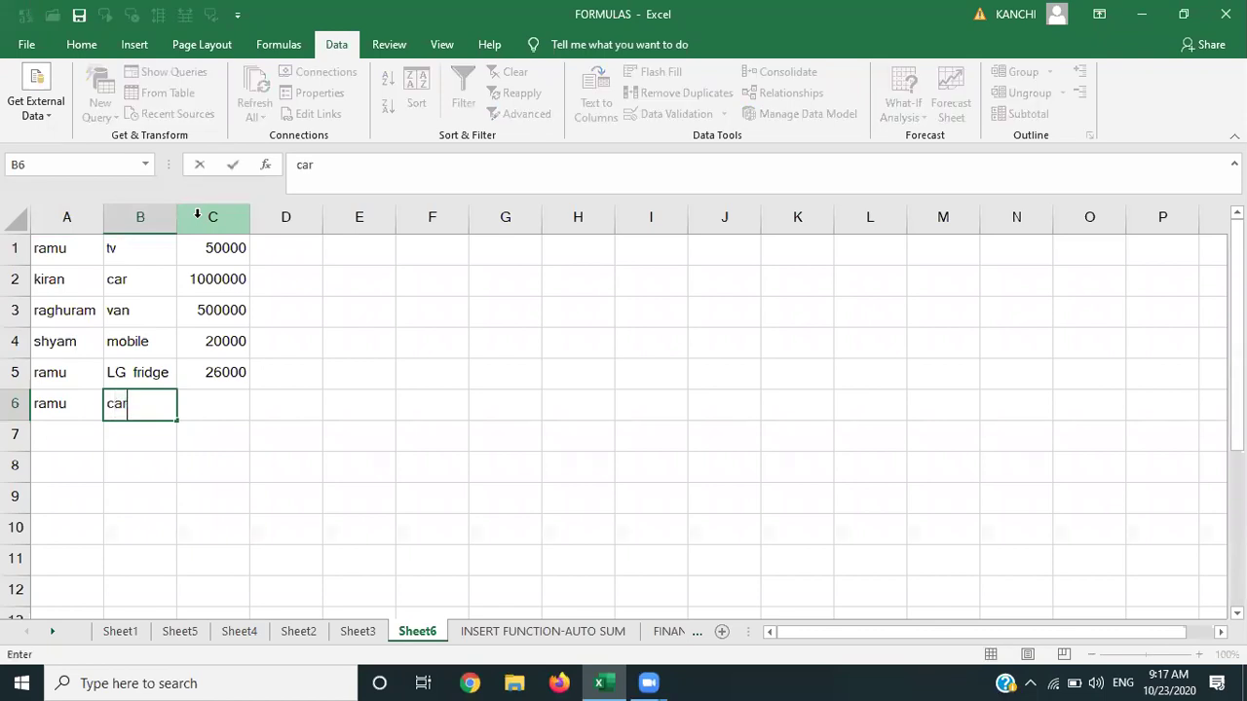
key(Tab)
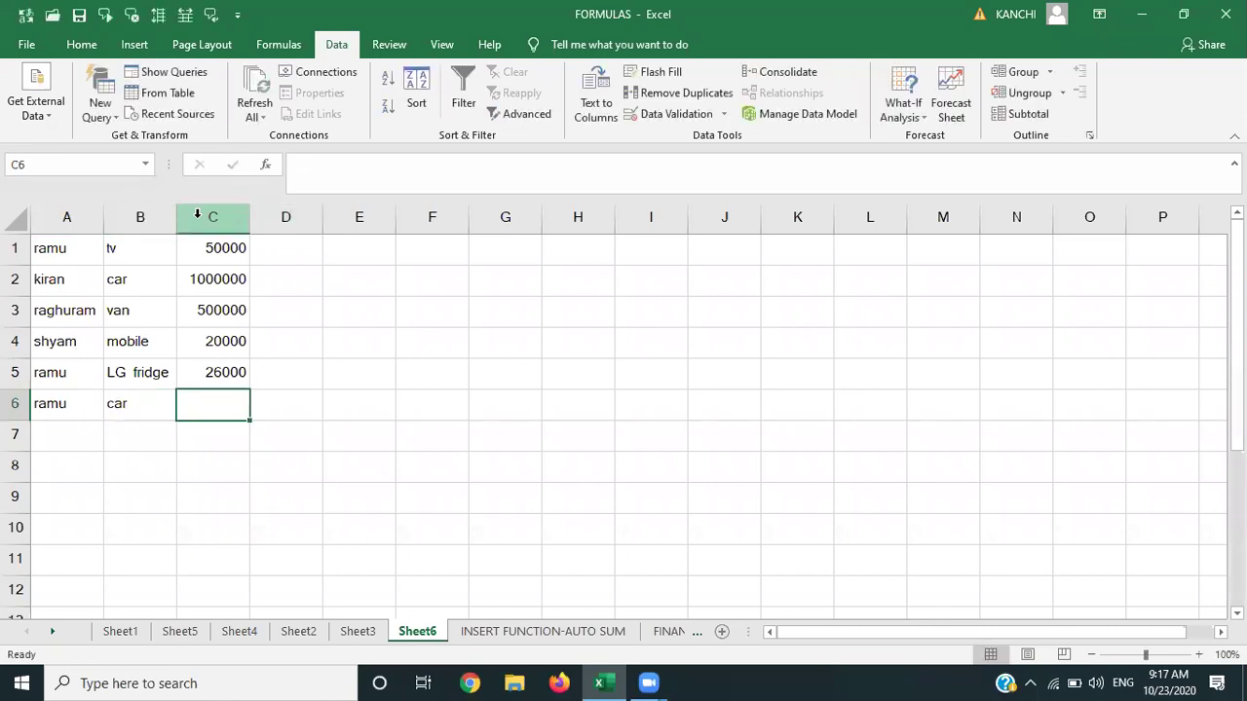
text(1500000)
key(Return)
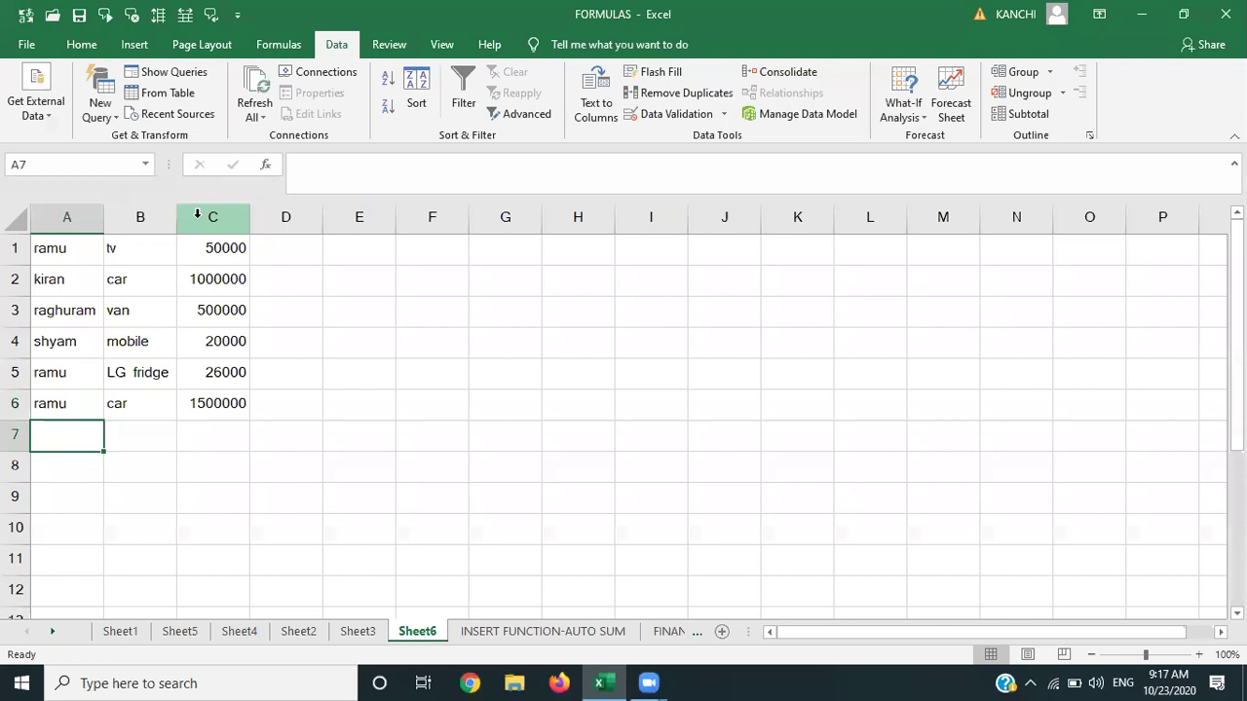
text(kiran)
key(Tab)
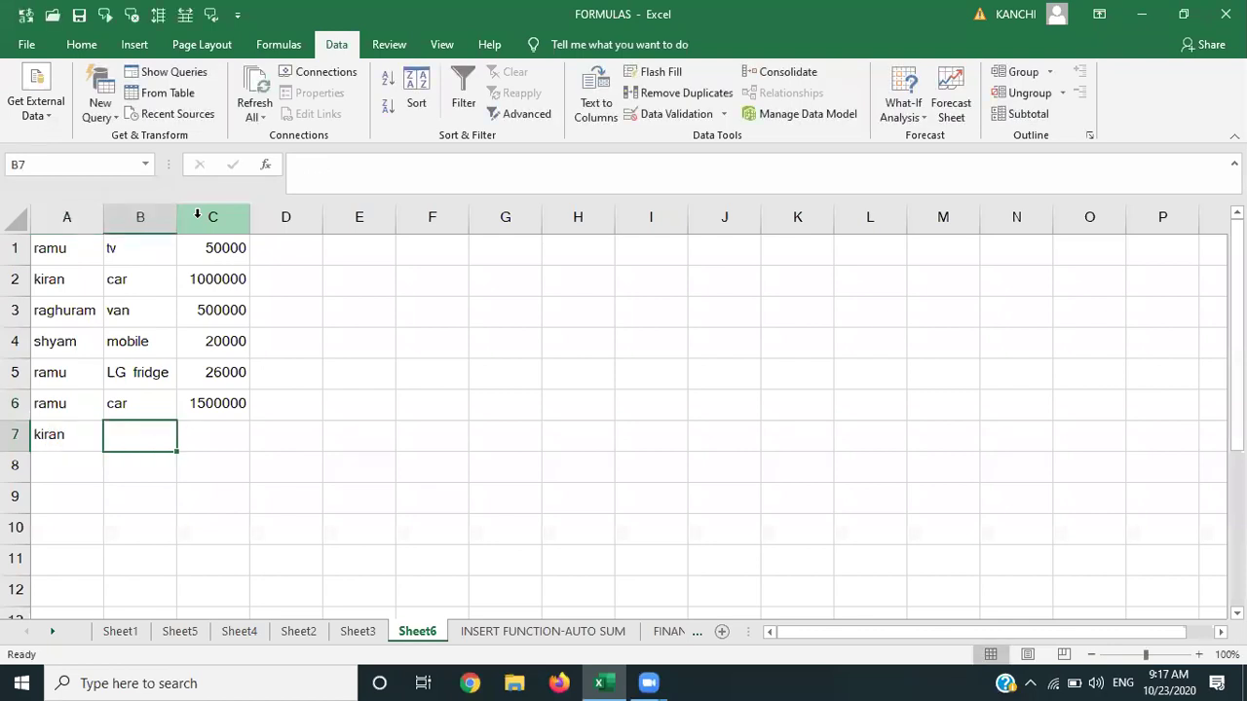
text(LG fridge)
key(Tab)
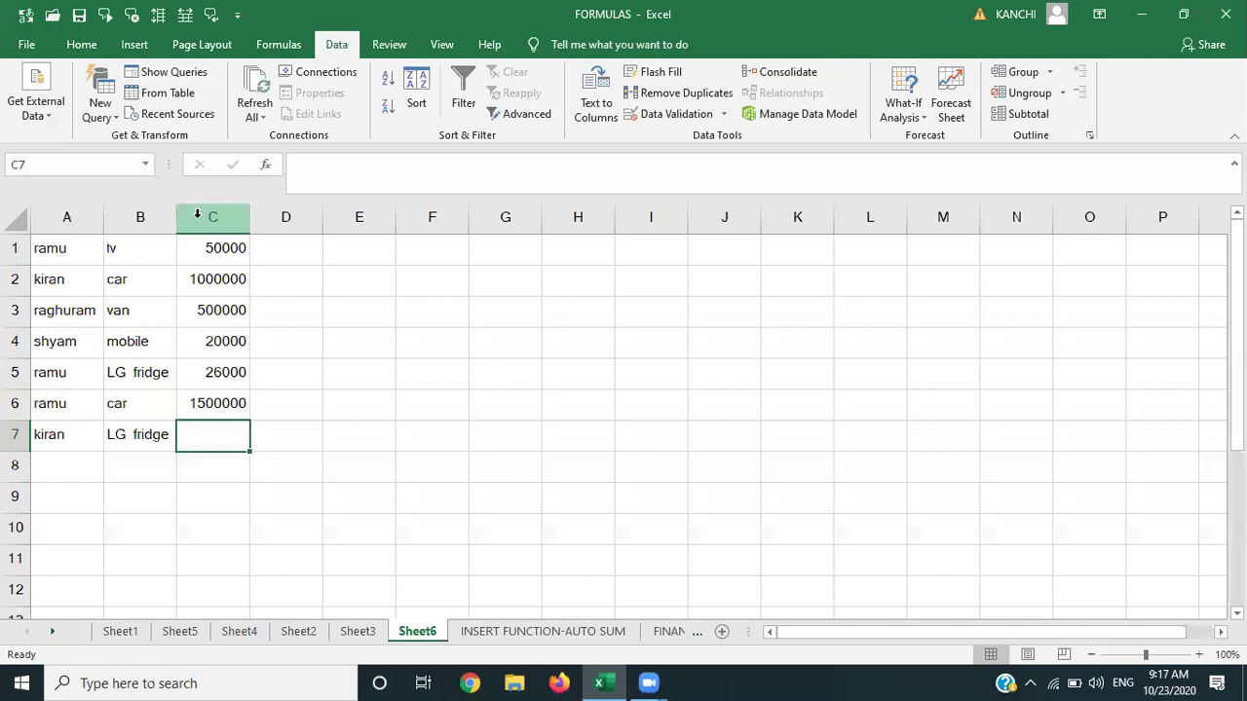
text(23000)
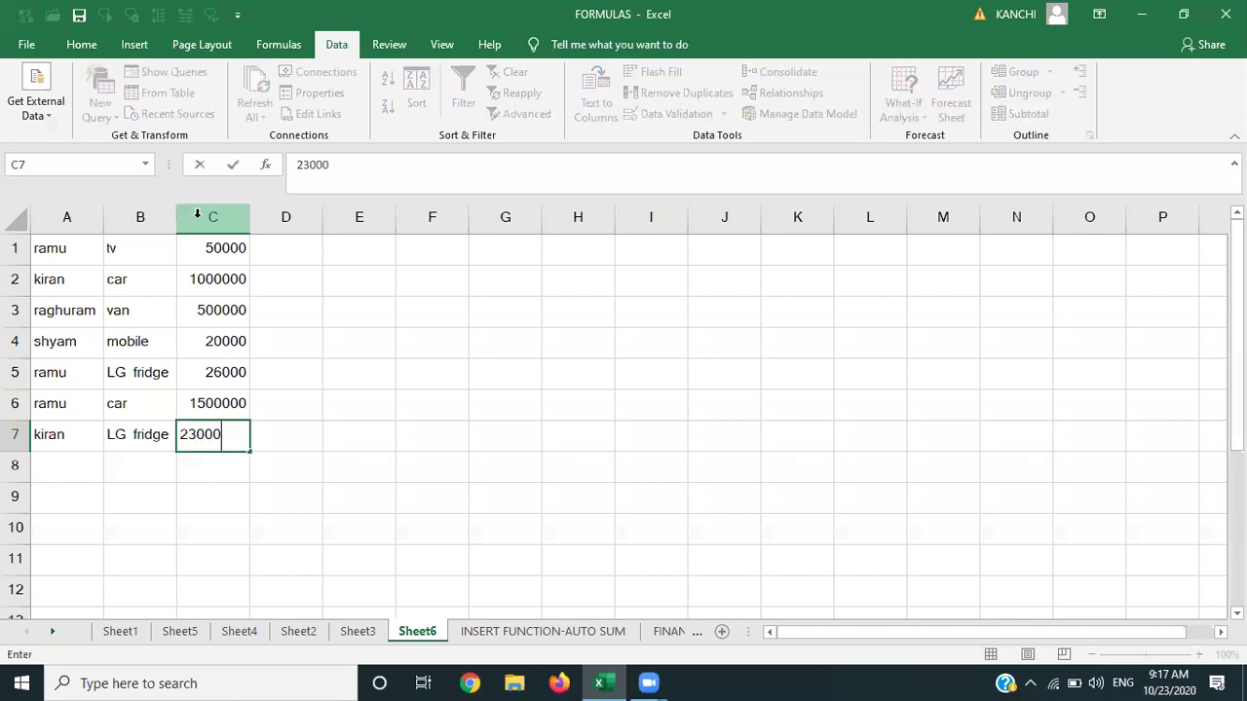
key(Return)
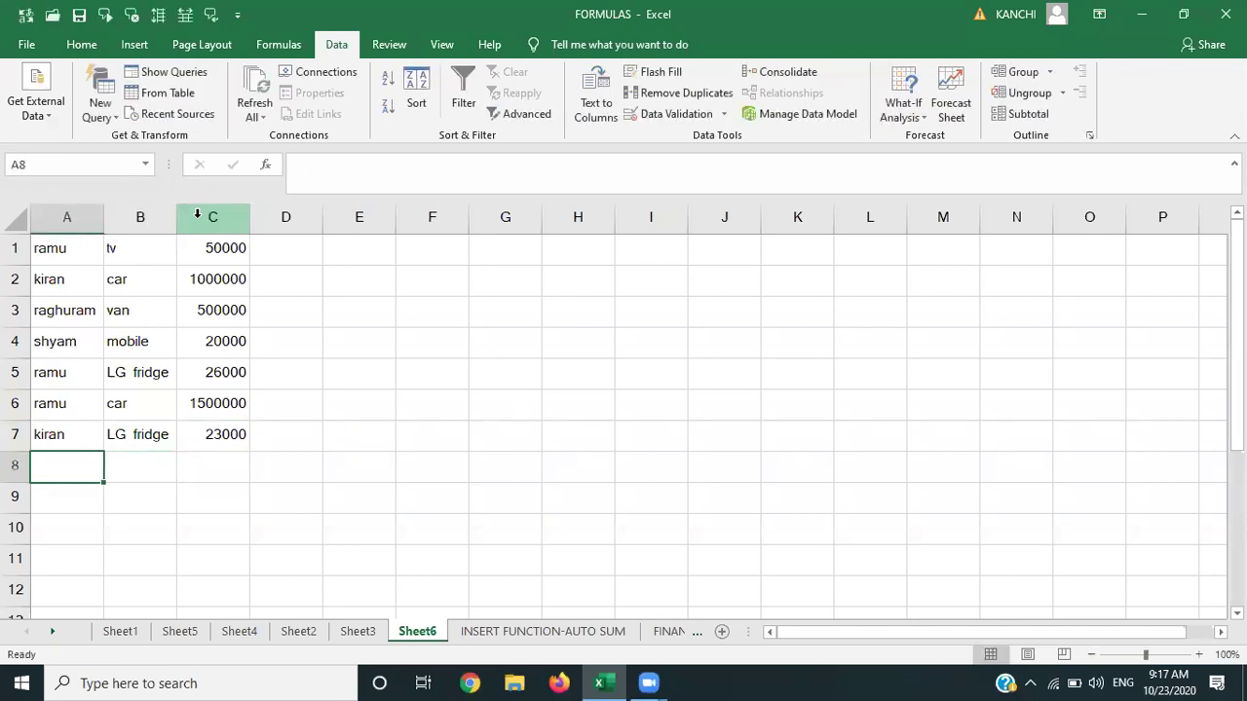
Add rows for kiran's van at 500000 and shyam's aeroplane at 50000000.
text(ki)
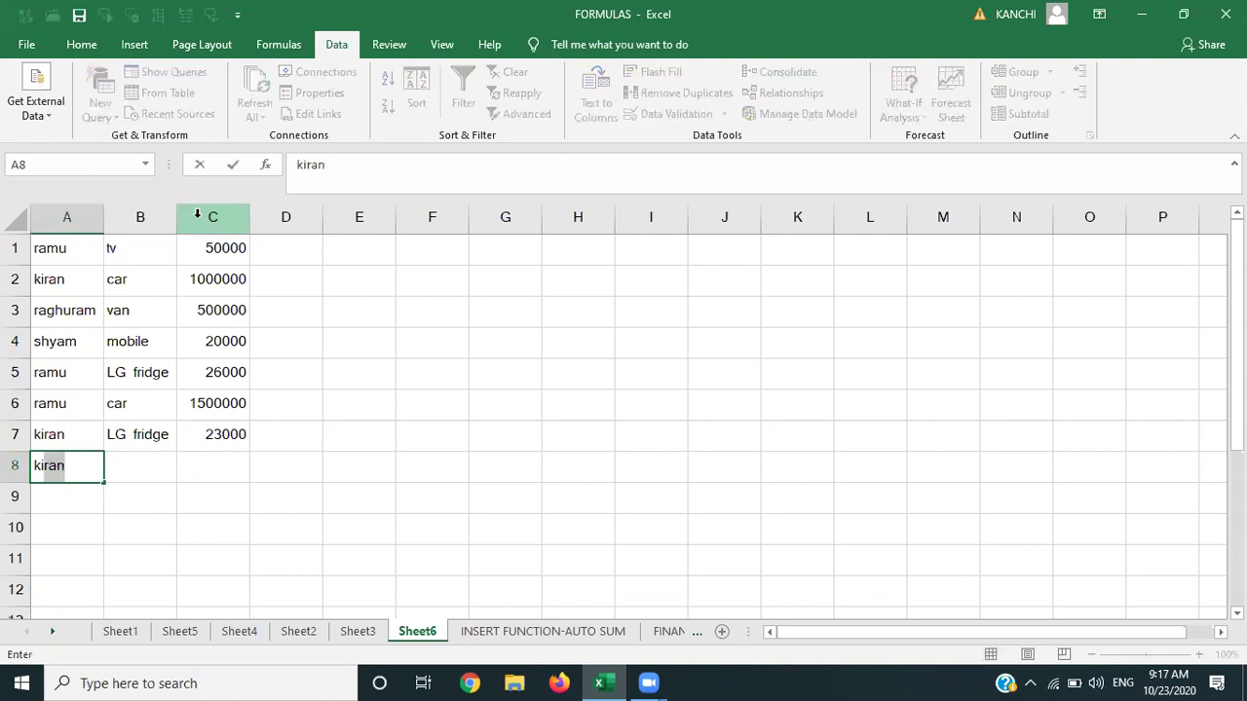
key(Tab)
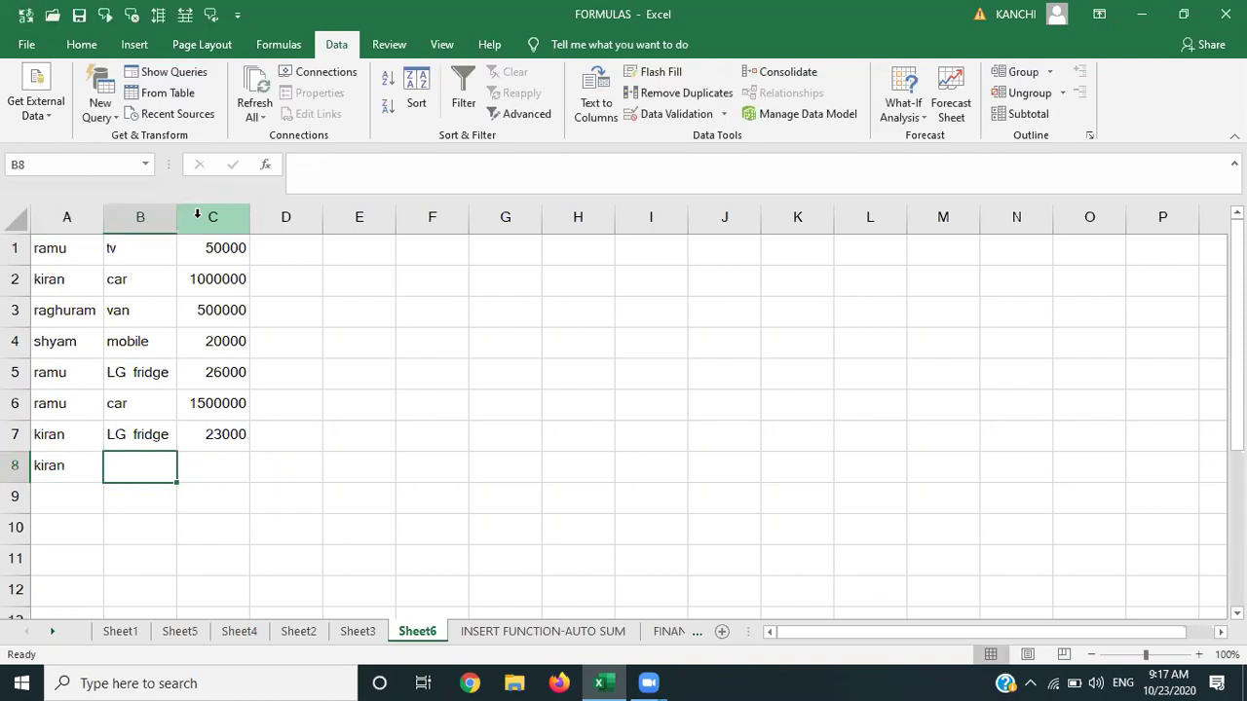
text(van)
key(Tab)
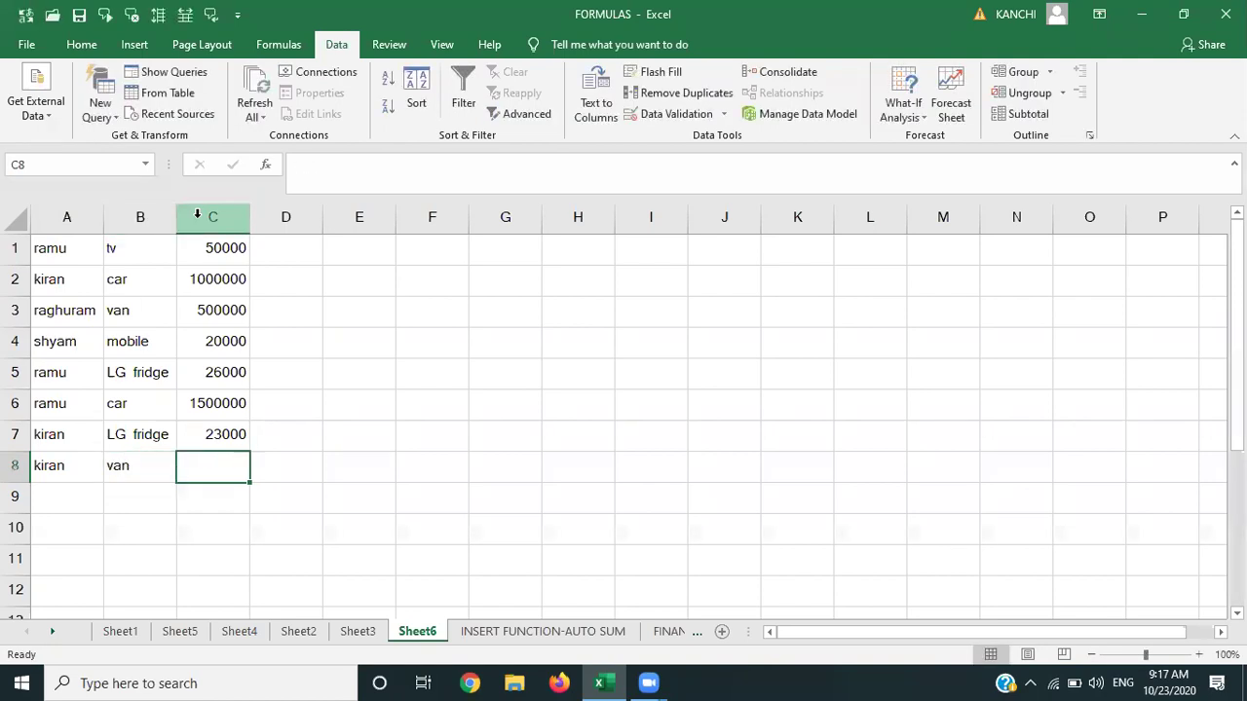
text(50)
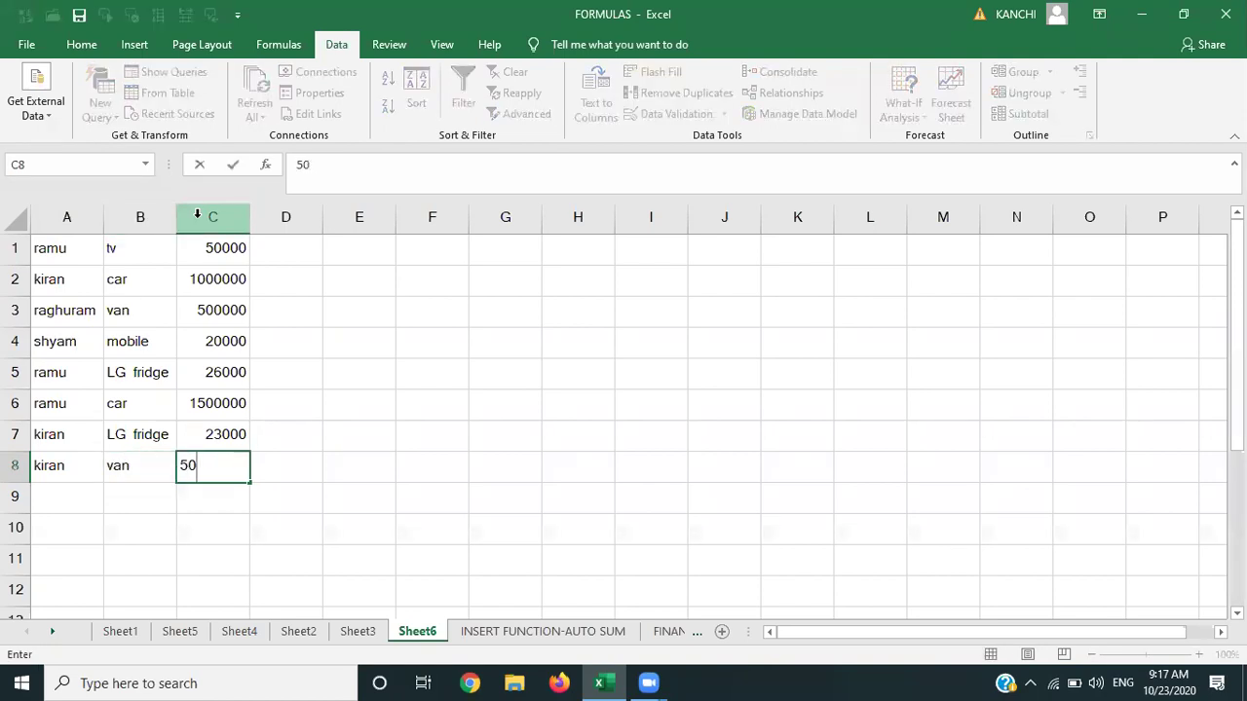
text(0000)
key(Return)
text(shyam)
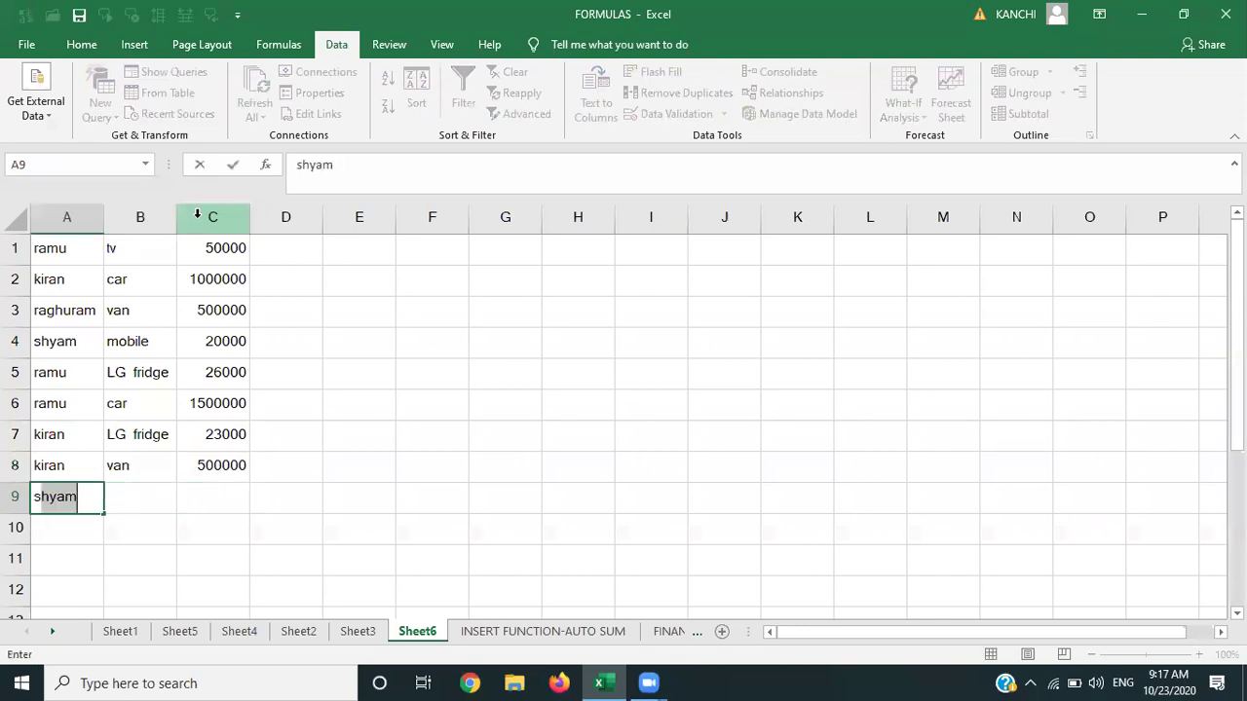
key(Tab)
text(aeroplan)
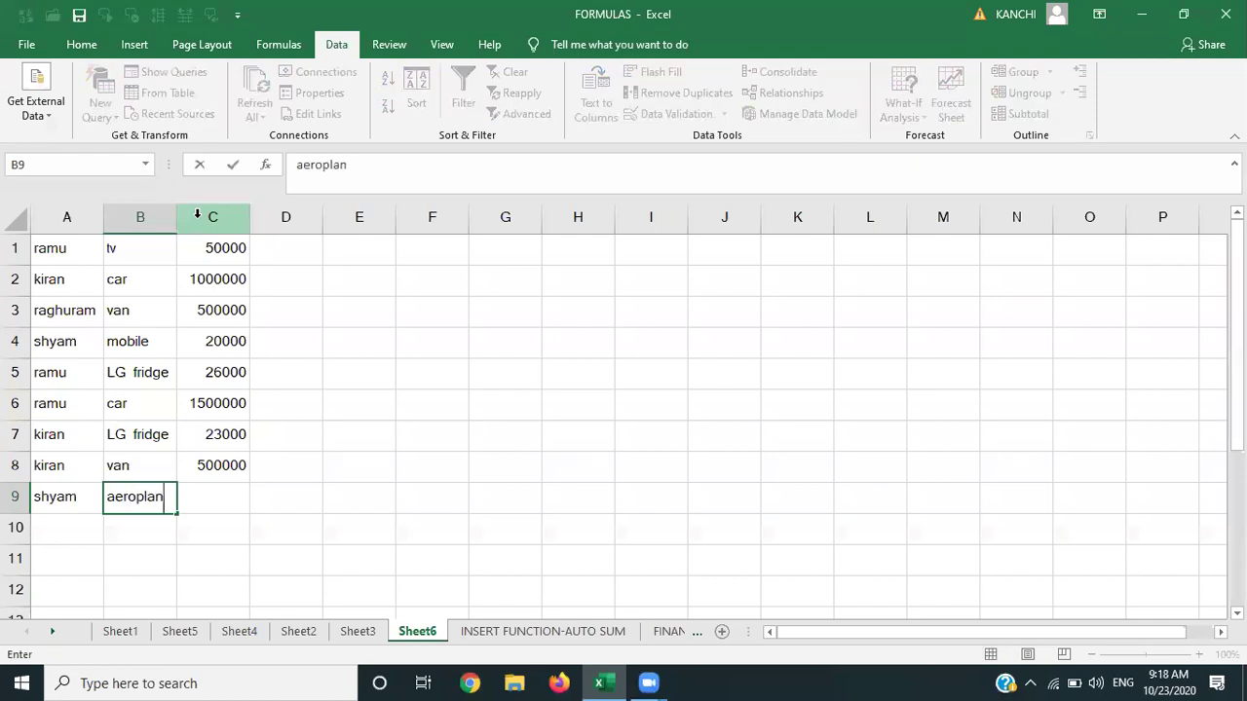
text(e)
key(Tab)
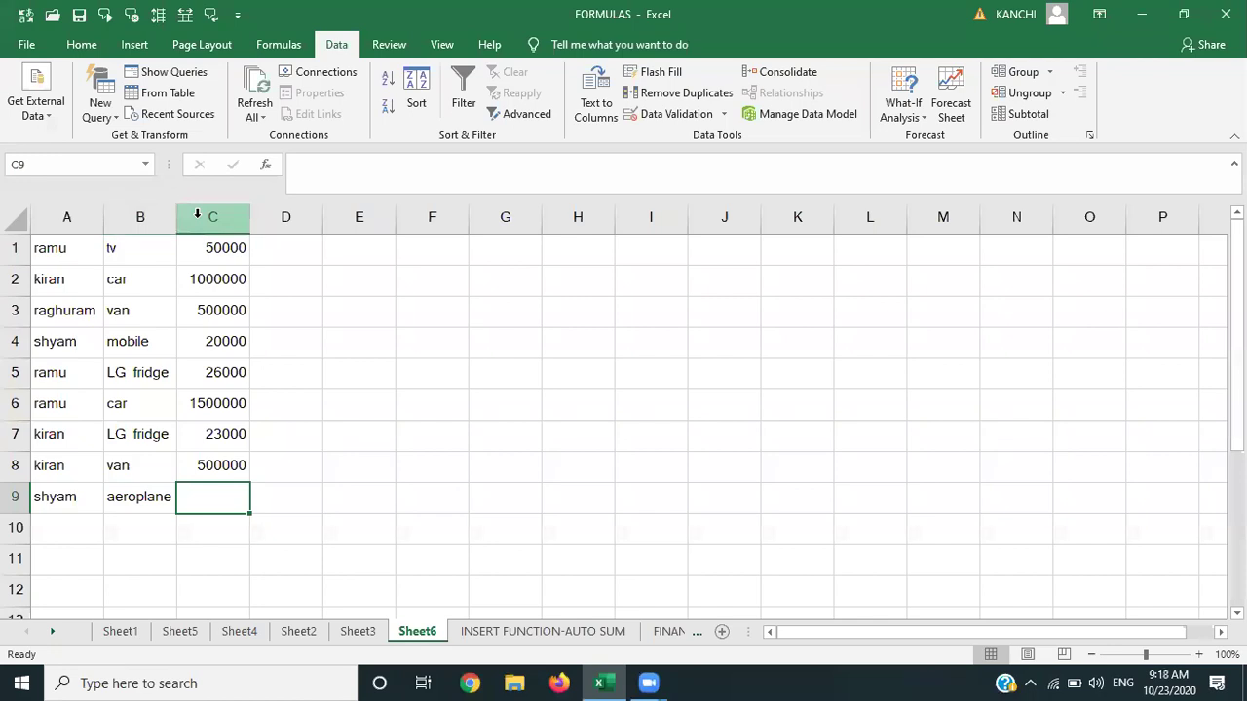
text(5000)
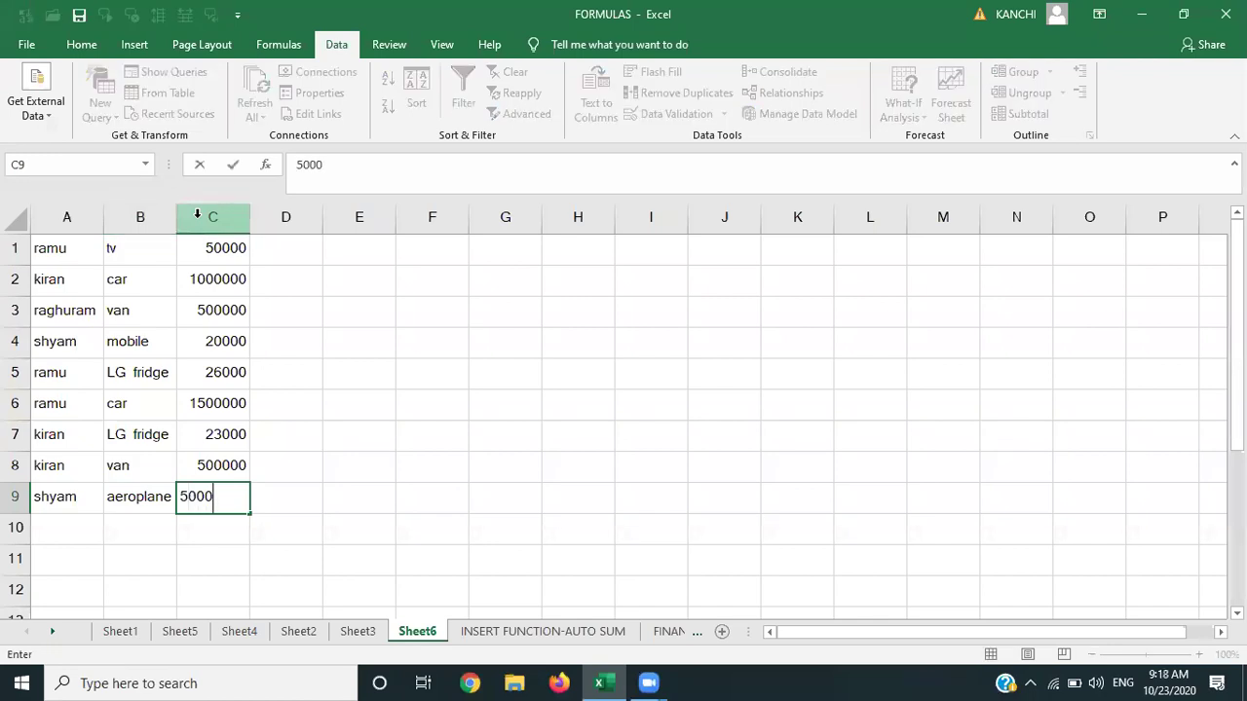
text(0000)
key(Return)
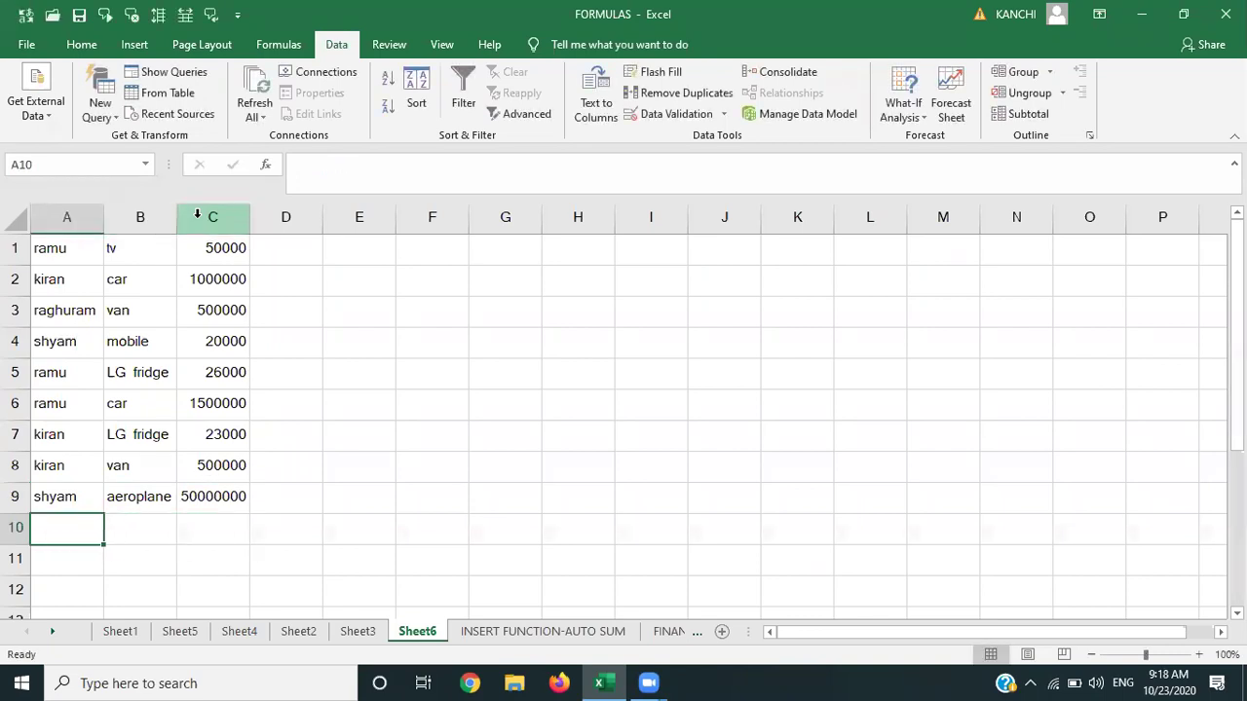
Select the data range A1:C9, then the whole column A of names.
key(Up)
key(Up)
key(Up)
key(Up)
key(Up)
key(Up)
key(Up)
key(Up)
key(Up)
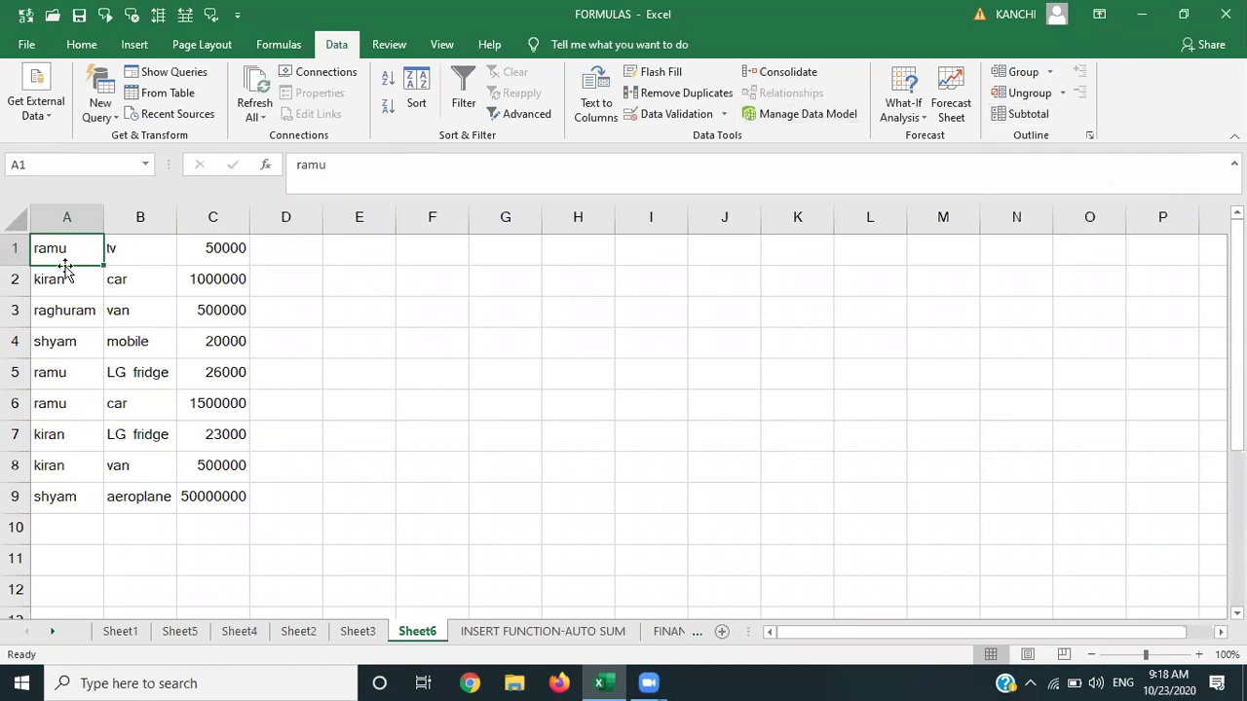
key(shift+Right)
key(shift+Right)
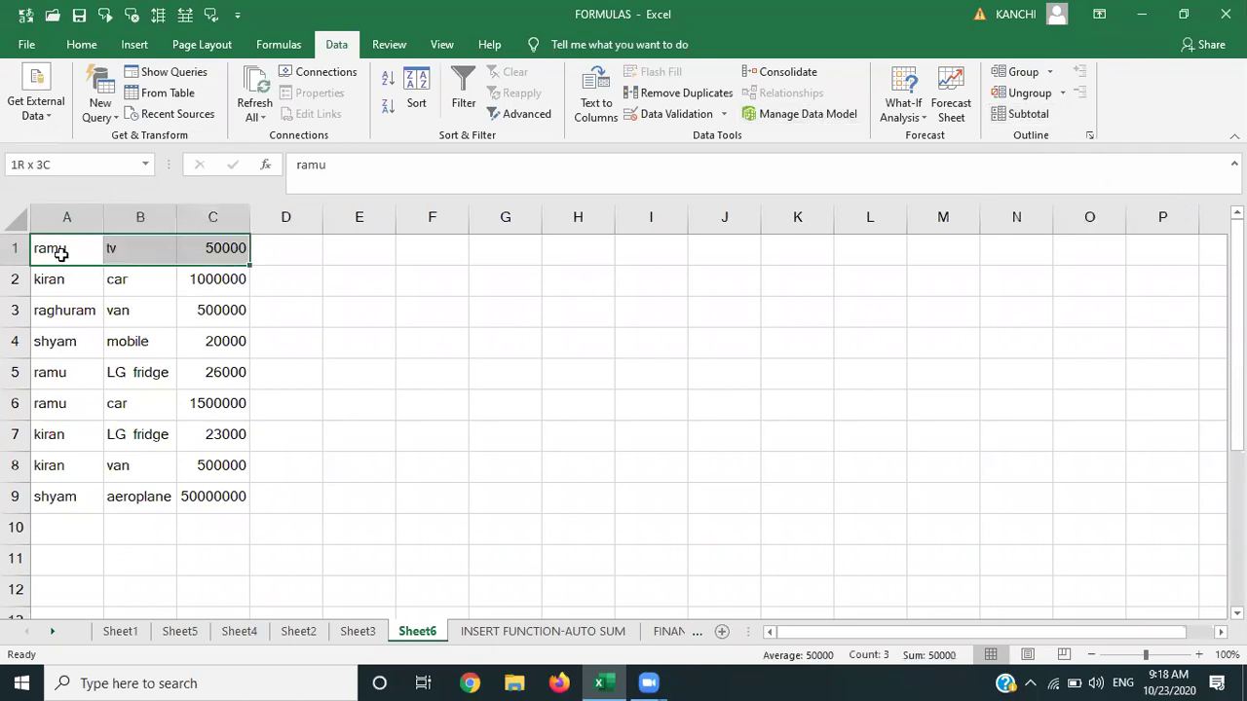
key(shift+Down)
key(shift+Down)
key(shift+Down)
key(shift+Down)
key(shift+Down)
key(shift+Down)
key(shift+Down)
key(shift+Down)
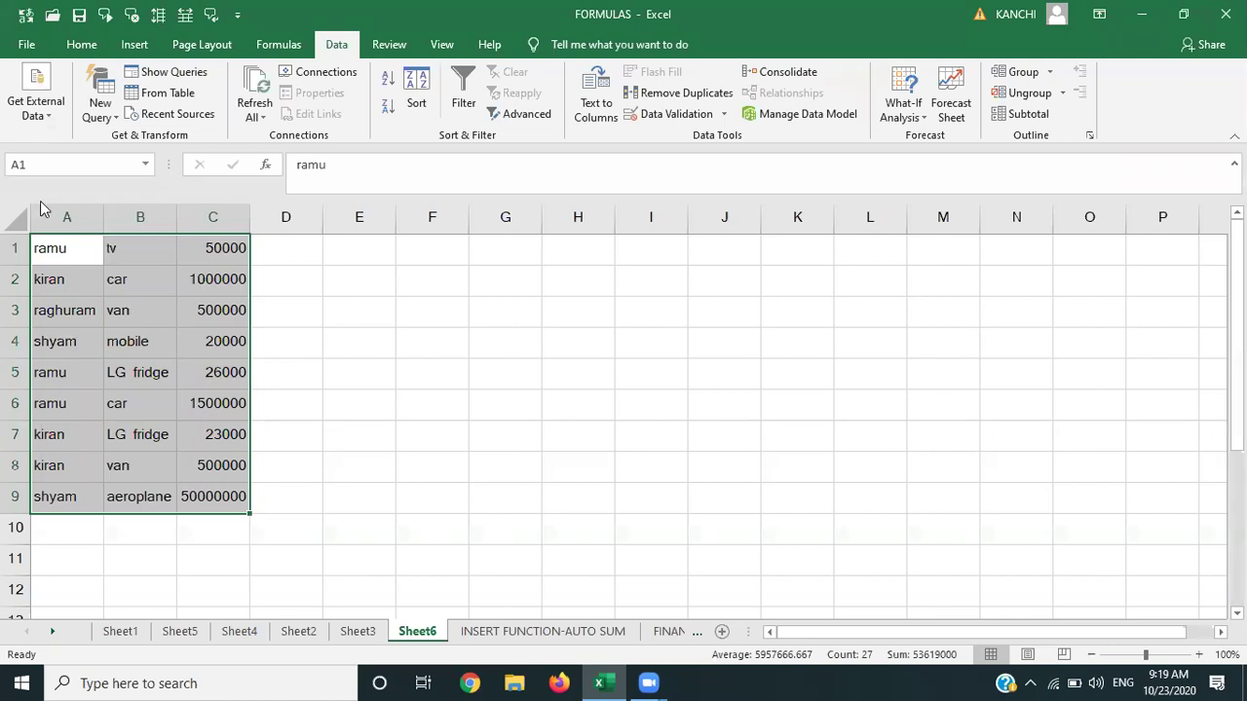
click(64, 216)
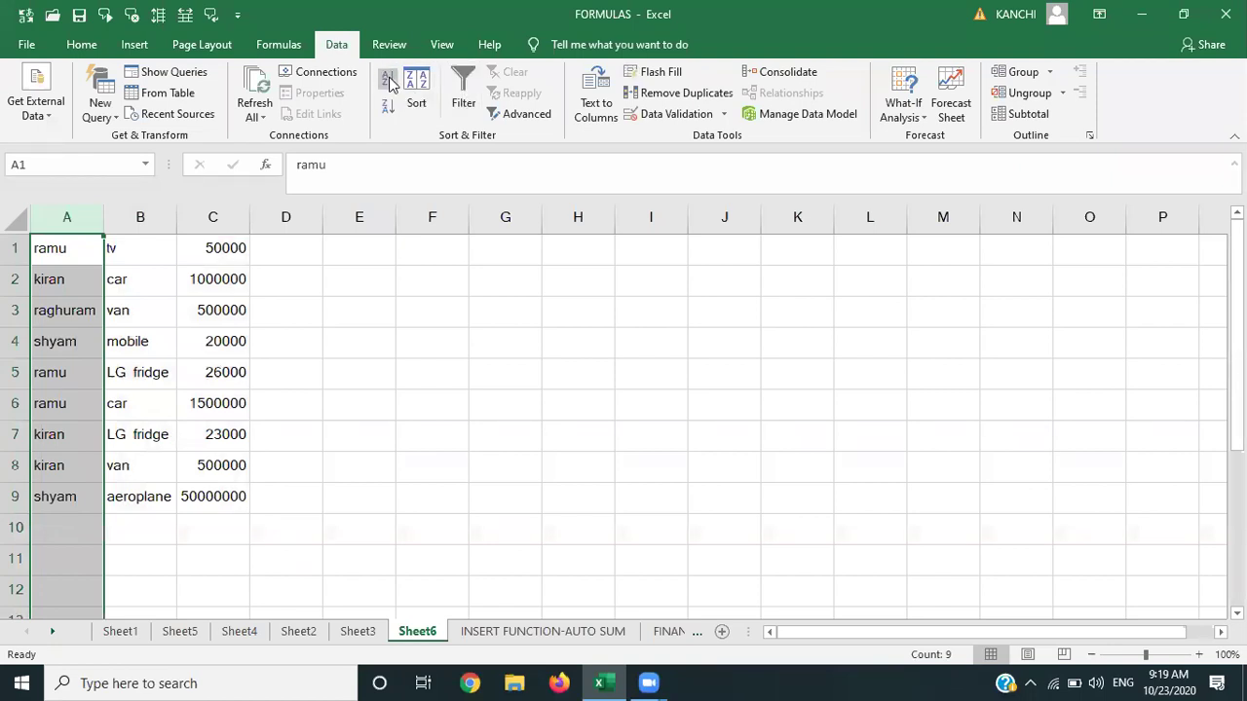
Sort the table A to Z by name, expanding the sort to the neighbouring columns.
click(388, 80)
click(693, 374)
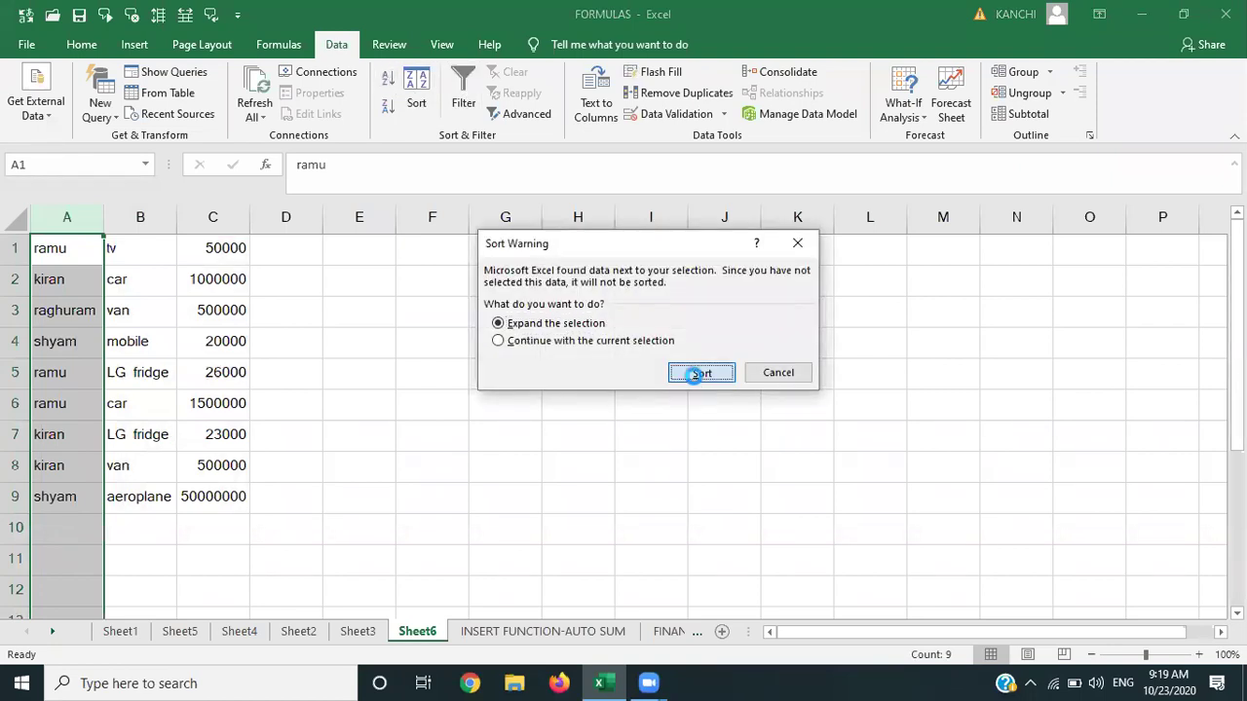
click(55, 251)
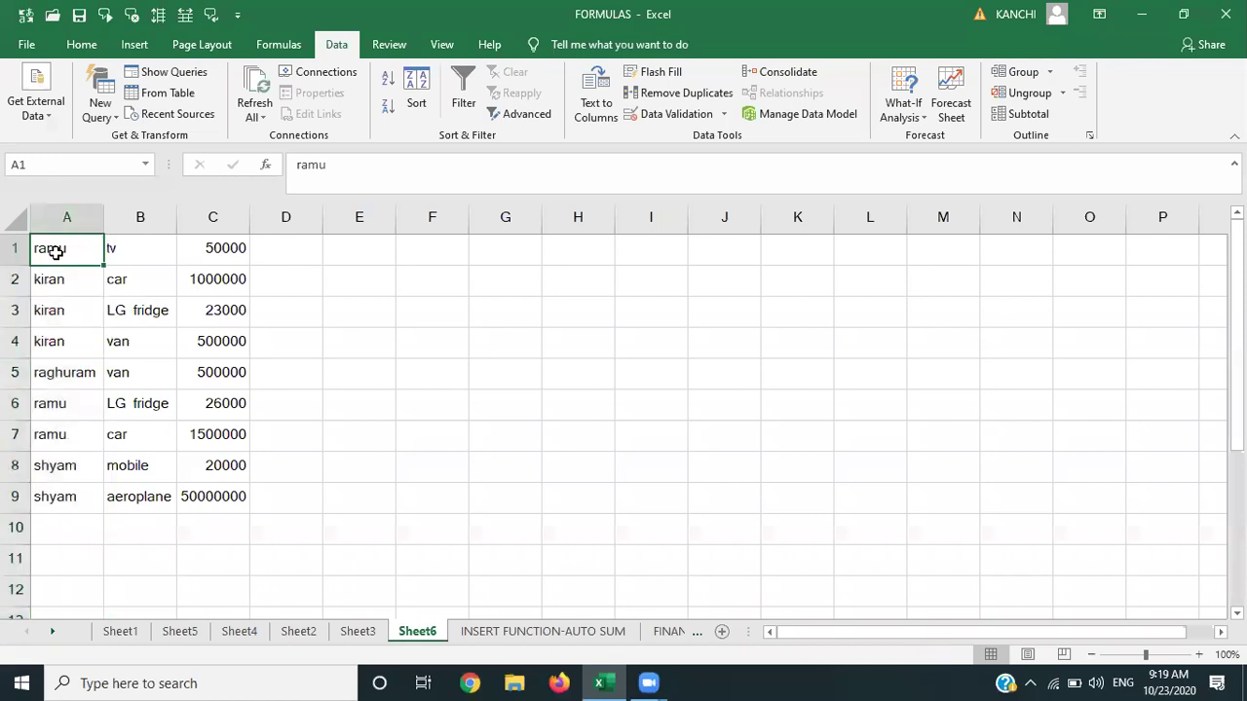
key(shift+Down)
key(shift+Down)
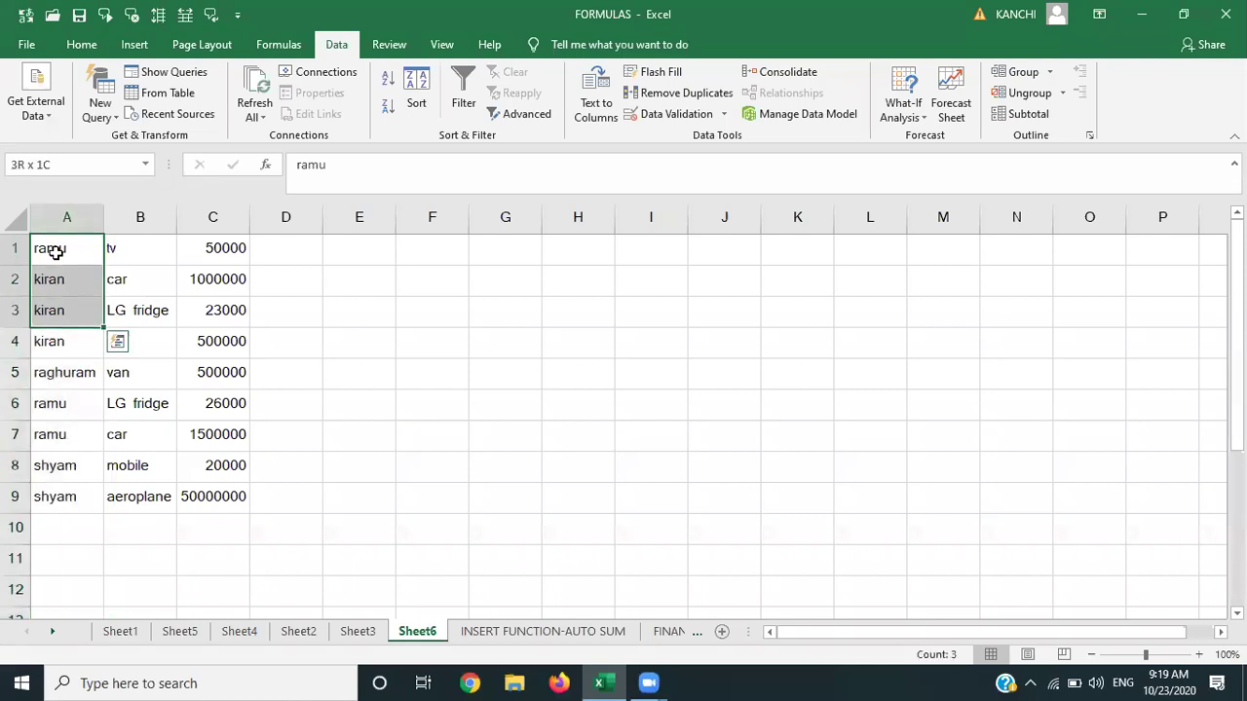
click(55, 251)
key(Down)
key(Down)
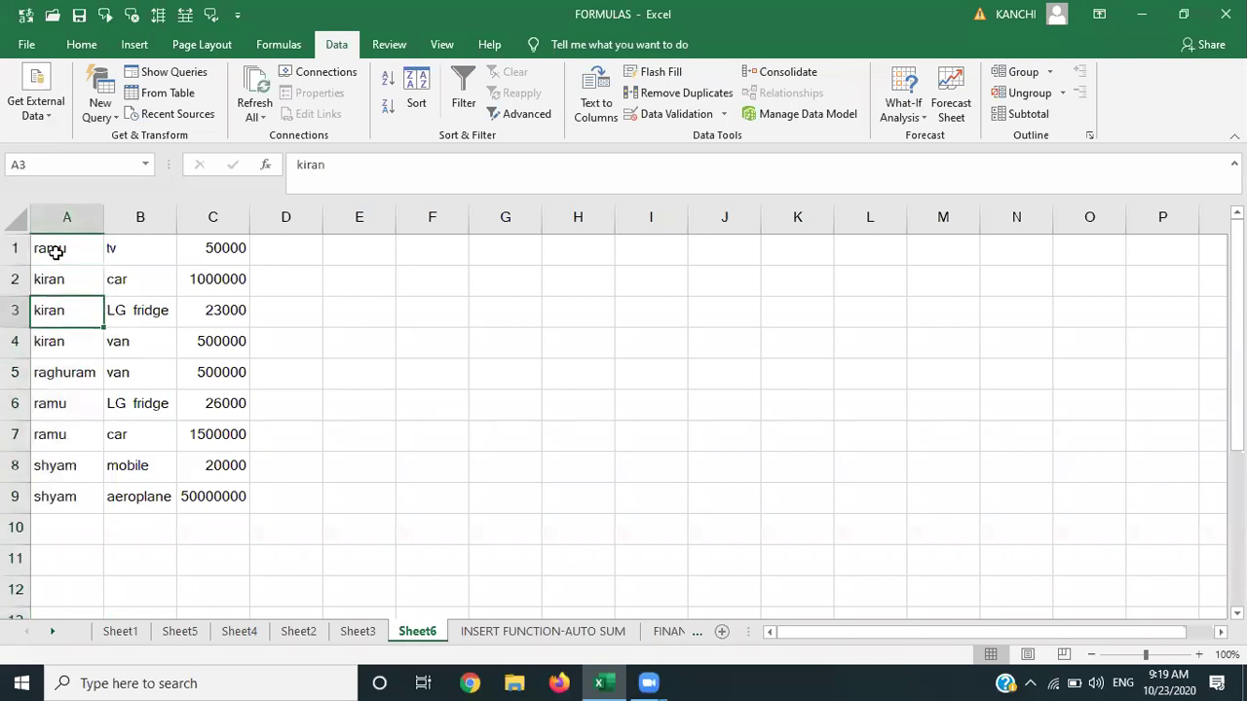
click(65, 220)
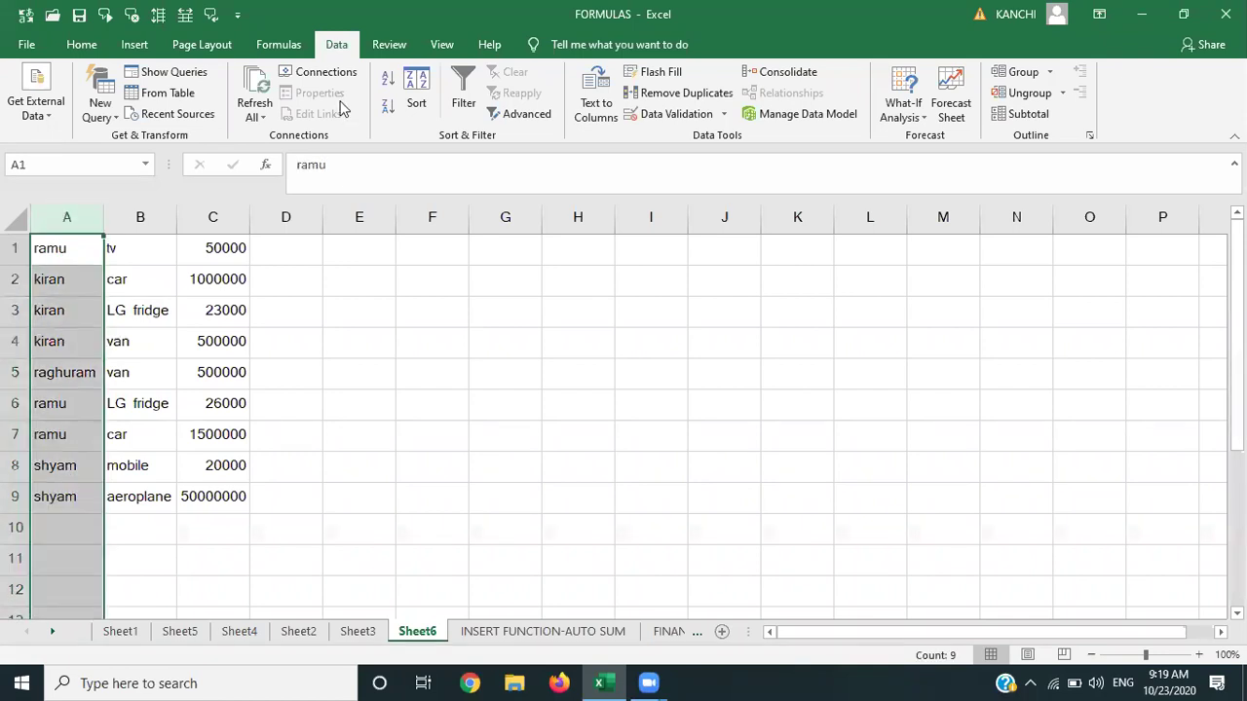
click(390, 82)
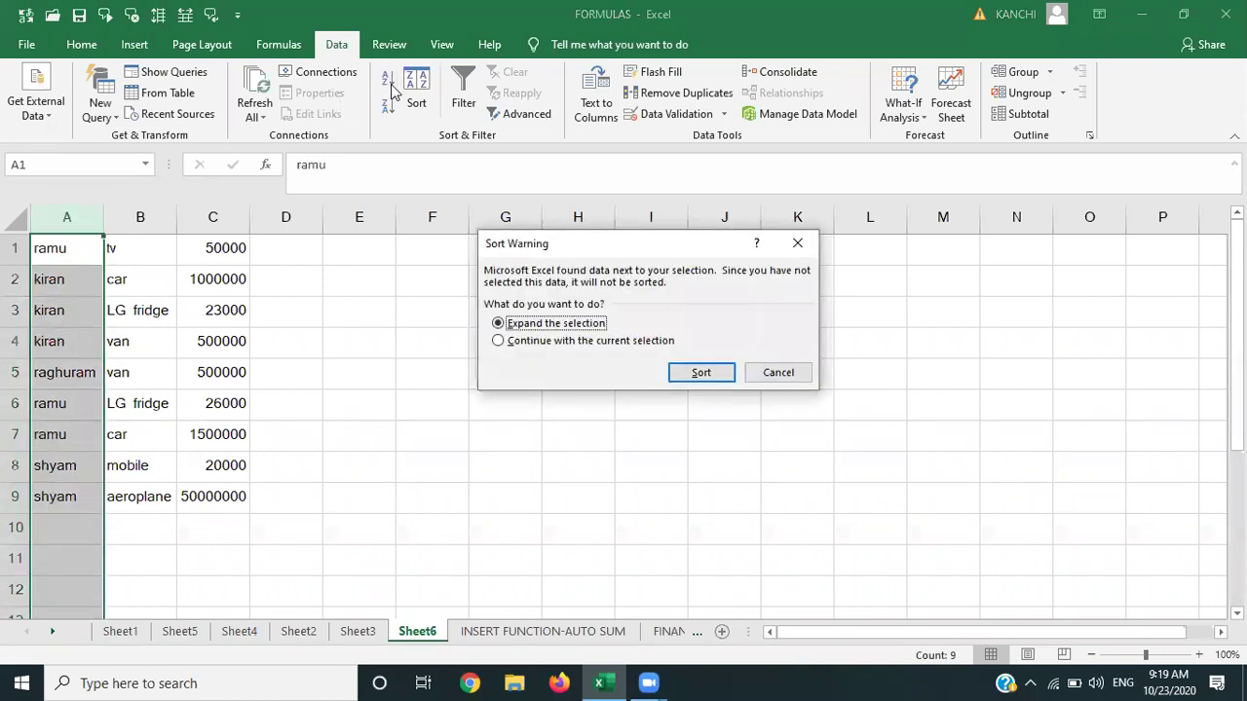
click(685, 373)
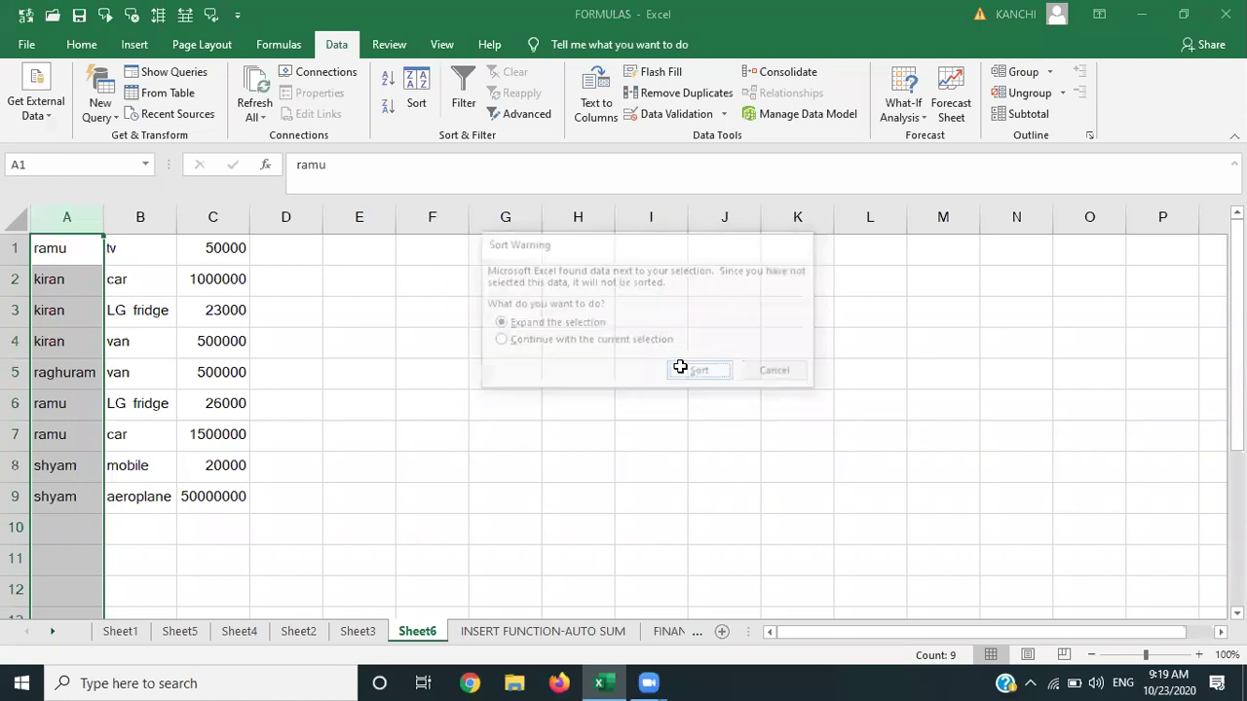
click(225, 322)
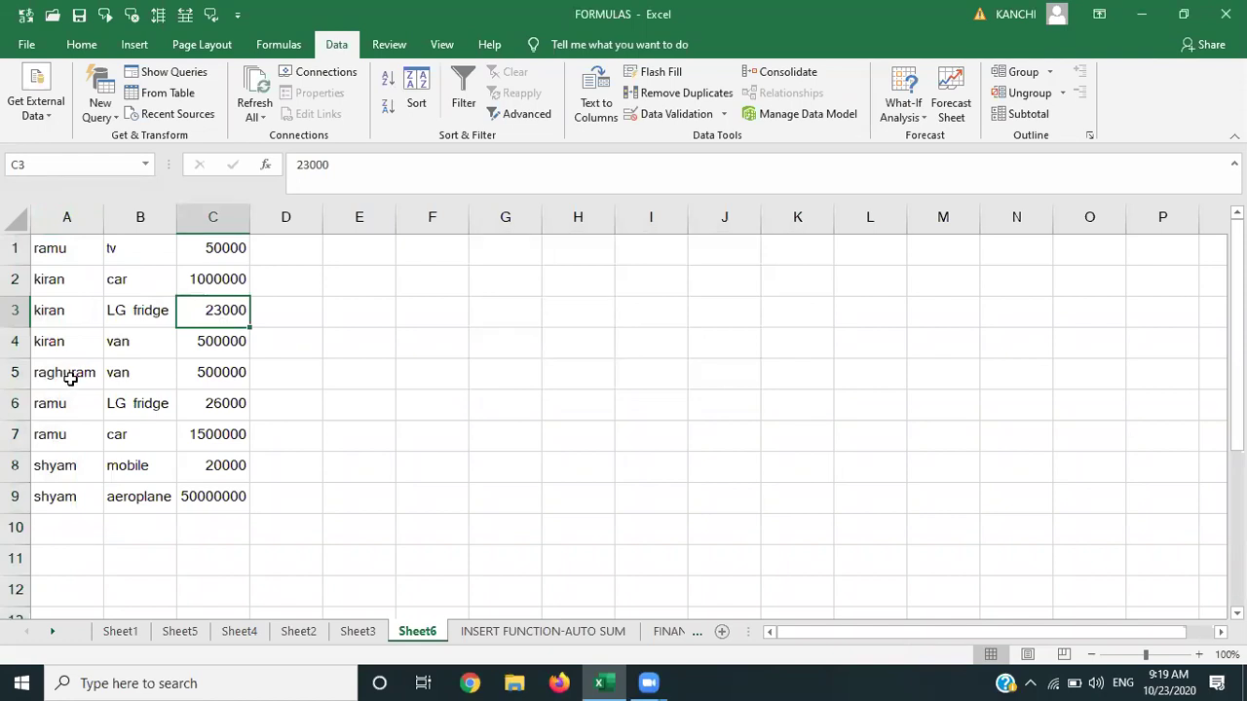
Change raghuram in A5 to ramu and re-sort the table by name A to Z.
click(70, 379)
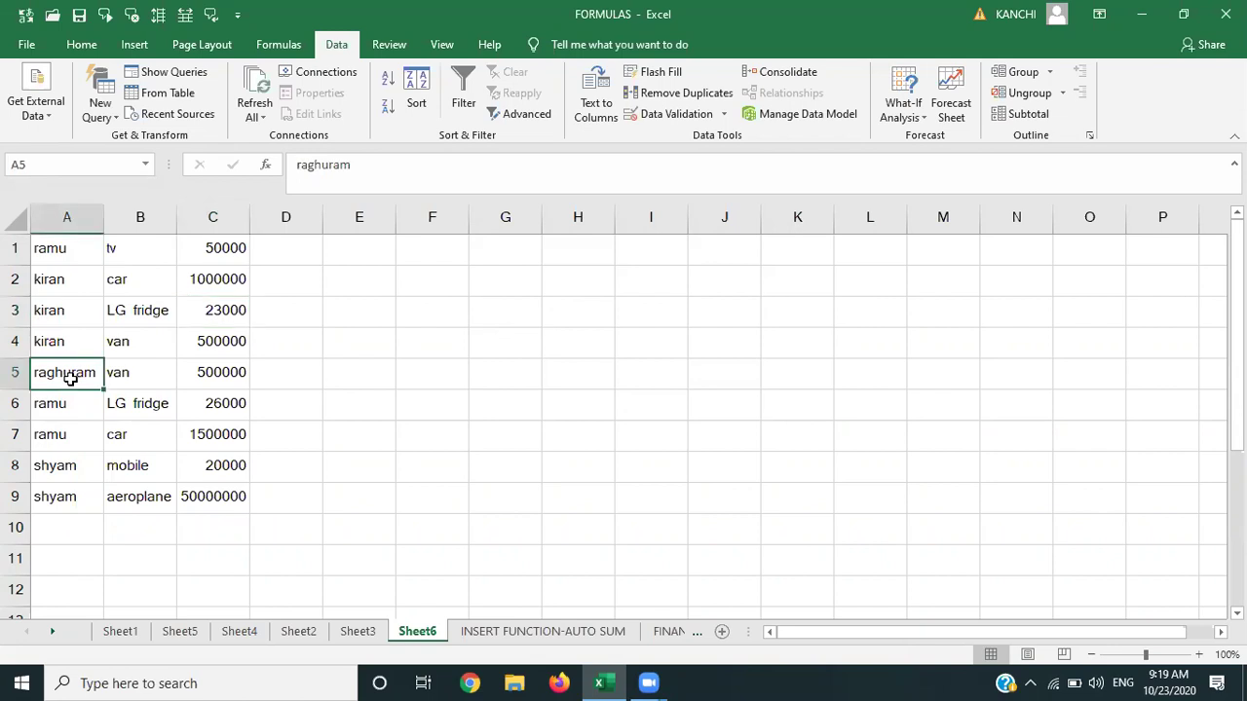
text(ramu)
key(Tab)
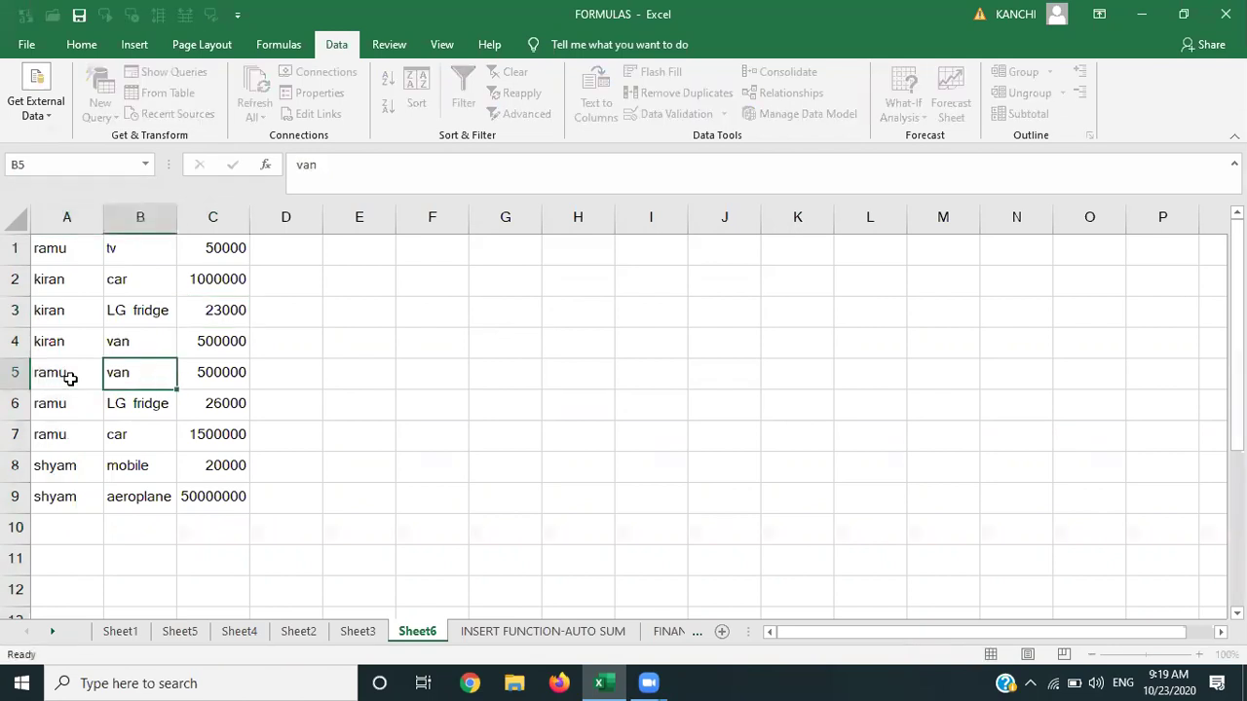
click(63, 225)
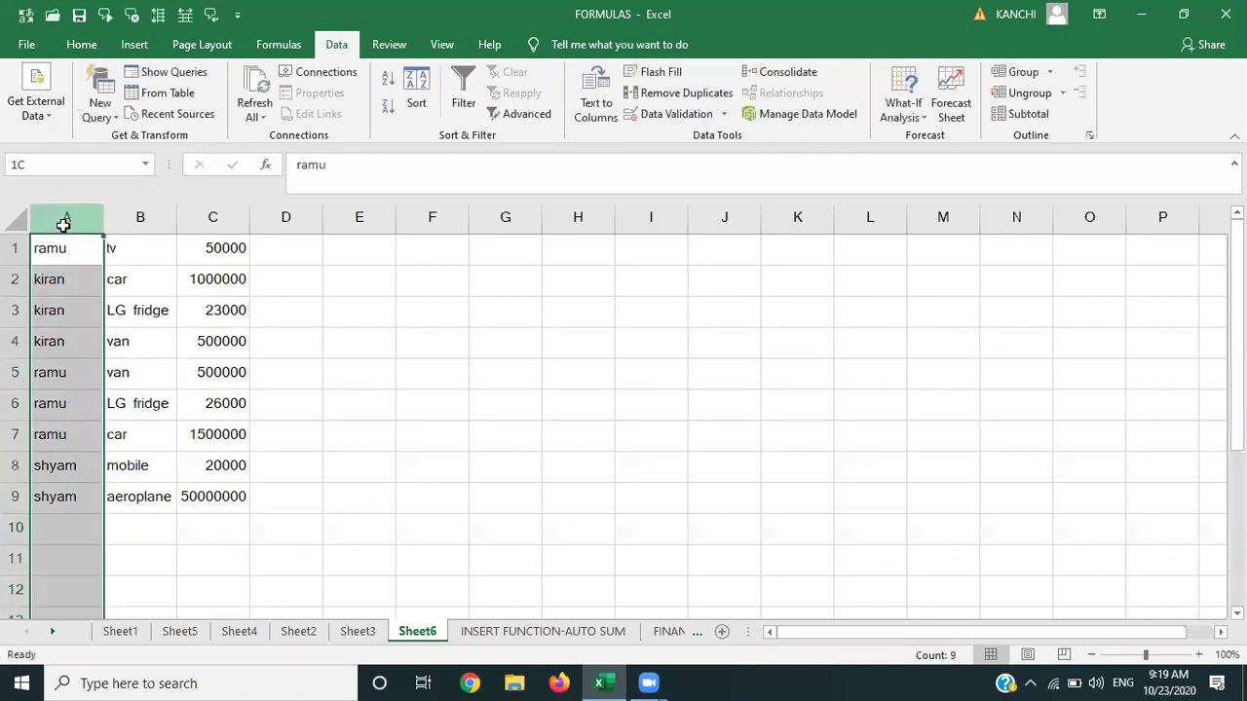
click(386, 81)
click(711, 373)
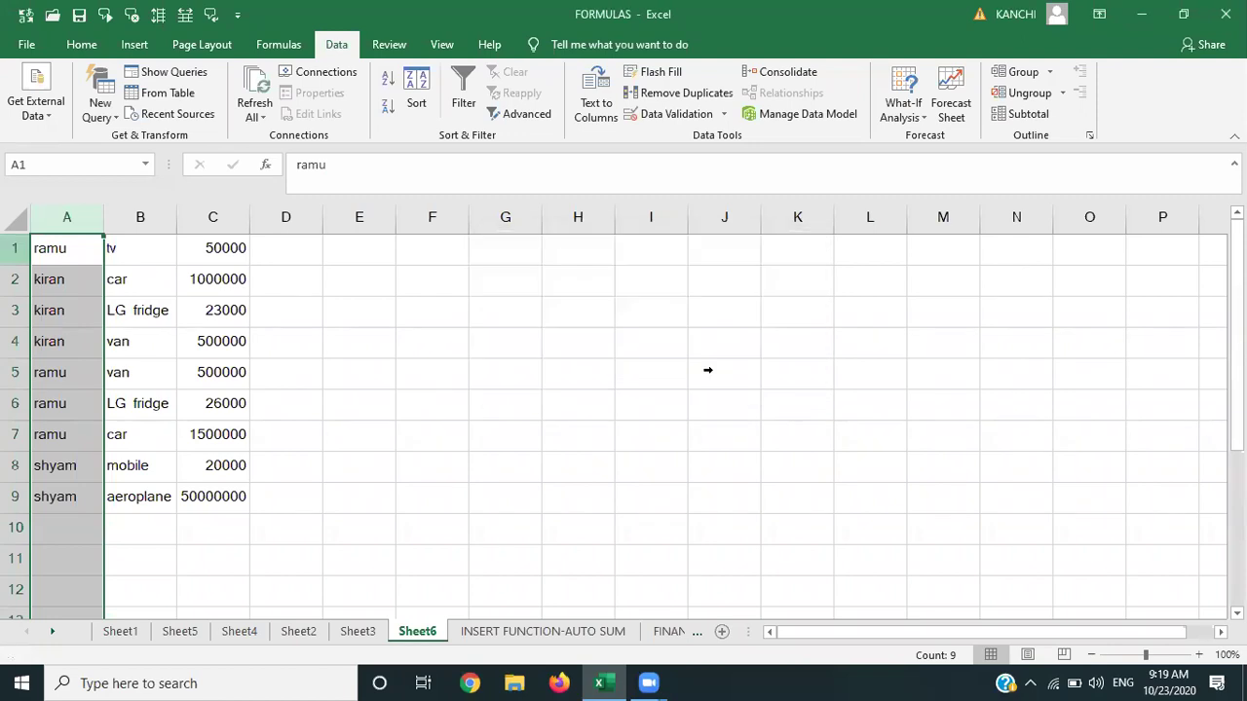
click(14, 248)
Insert a new row 1 with the headers name, item and amount.
right_click(14, 250)
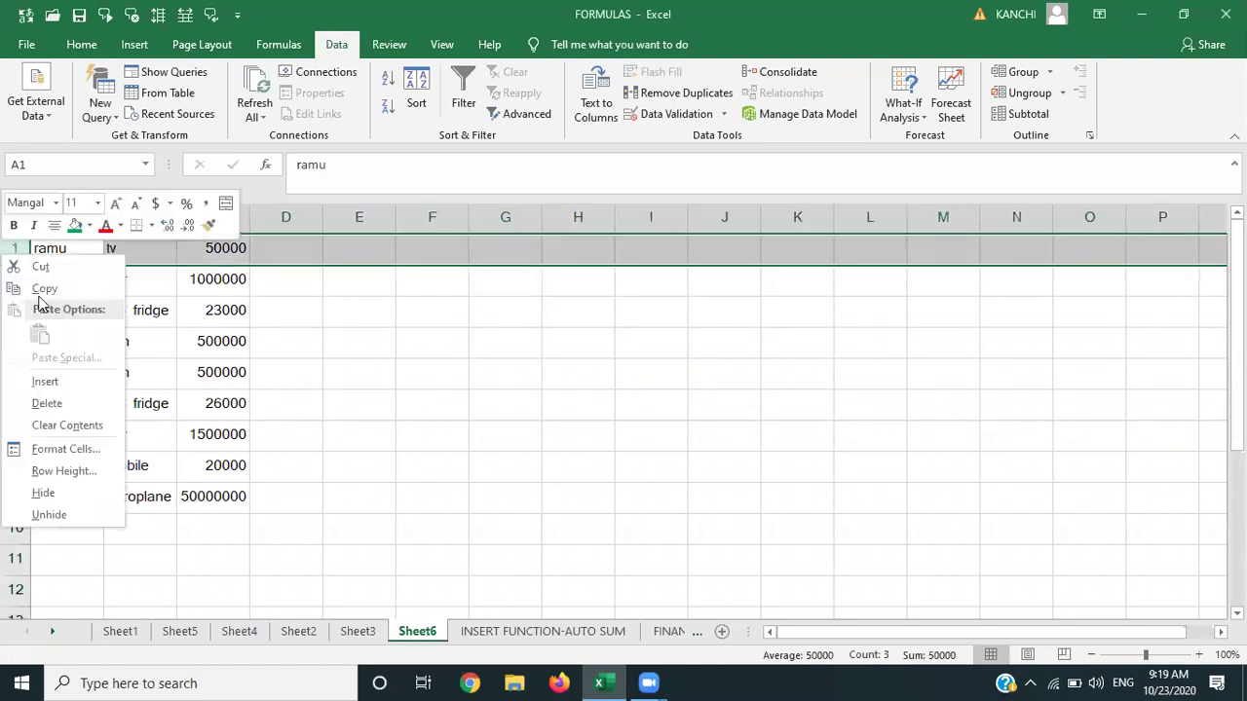
click(41, 383)
click(61, 239)
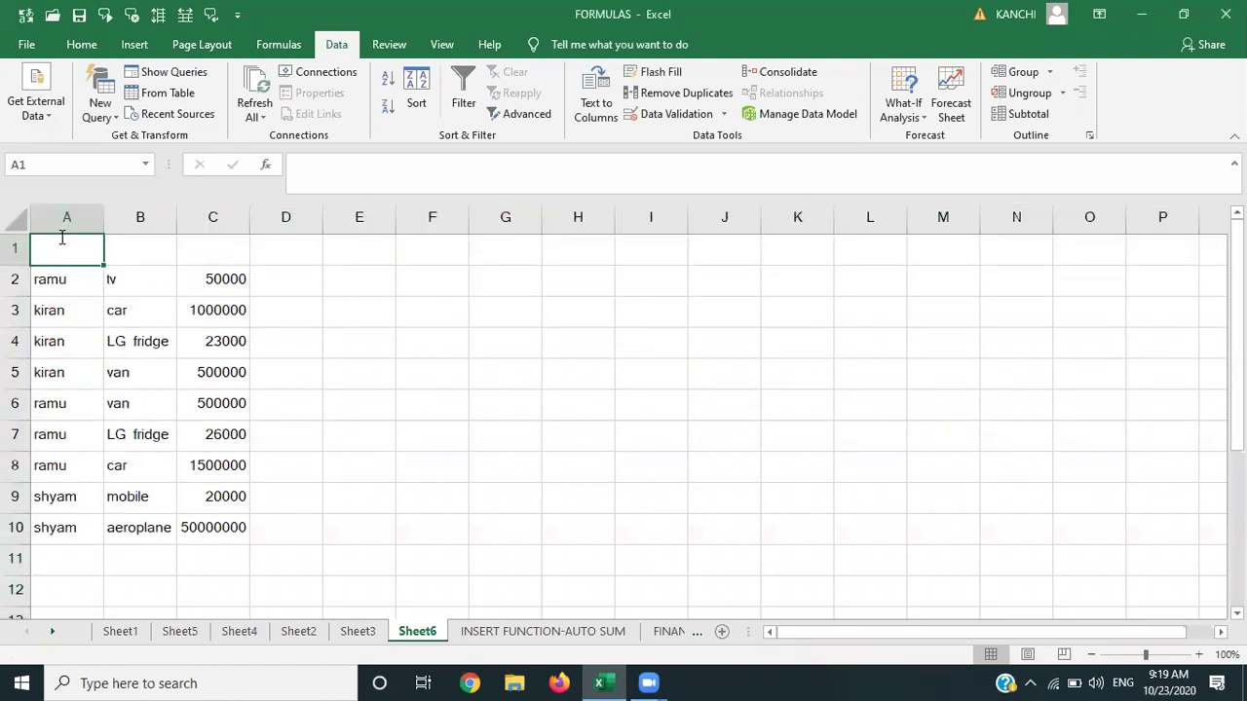
text(name)
key(Tab)
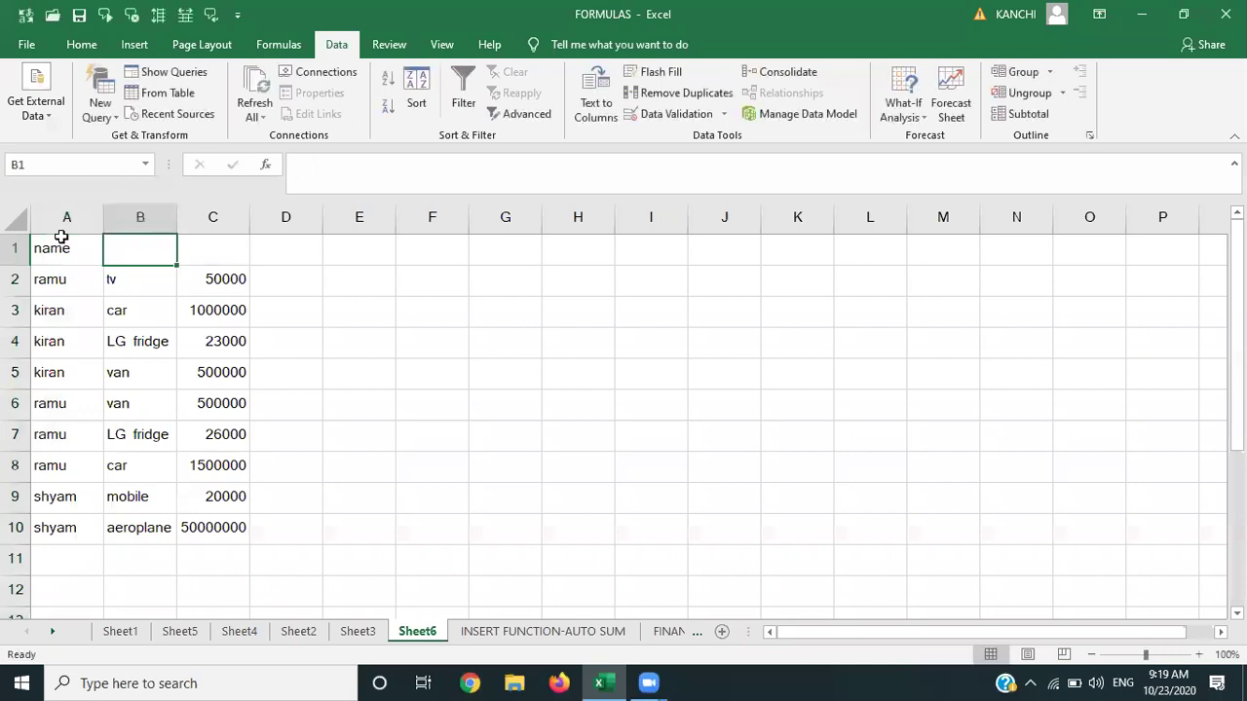
text(item)
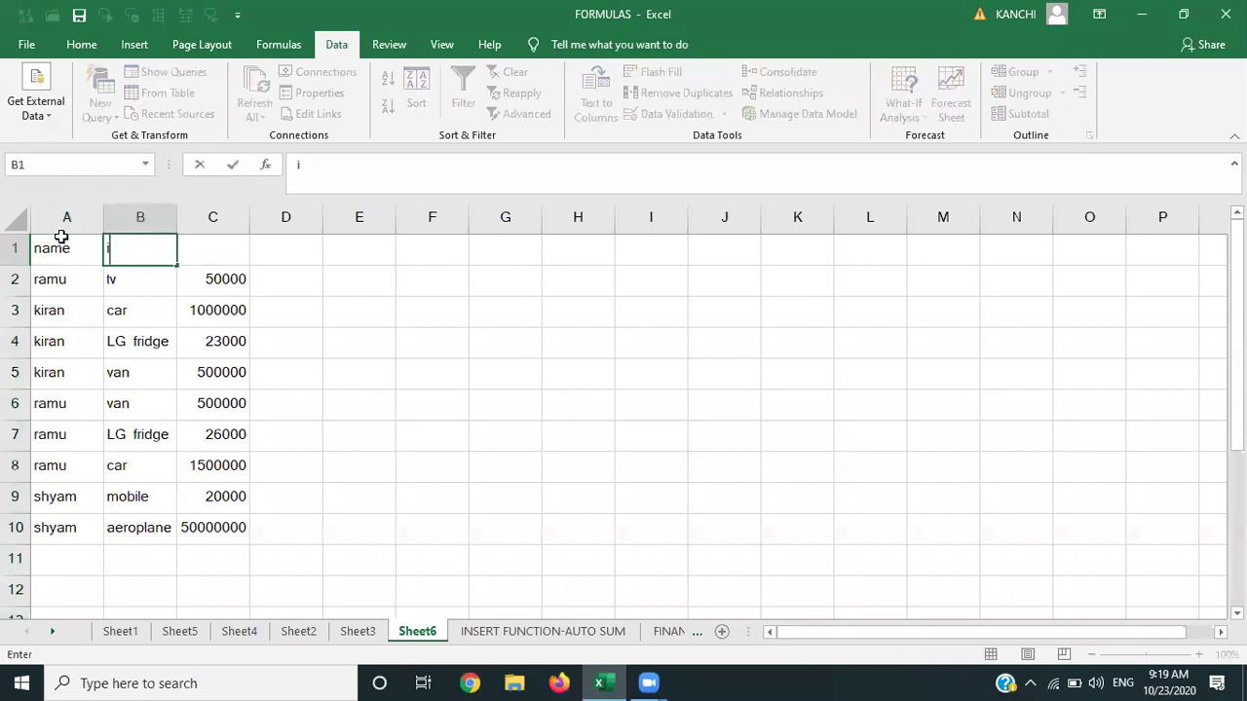
key(Tab)
text(amoun)
key(ctrl+Return)
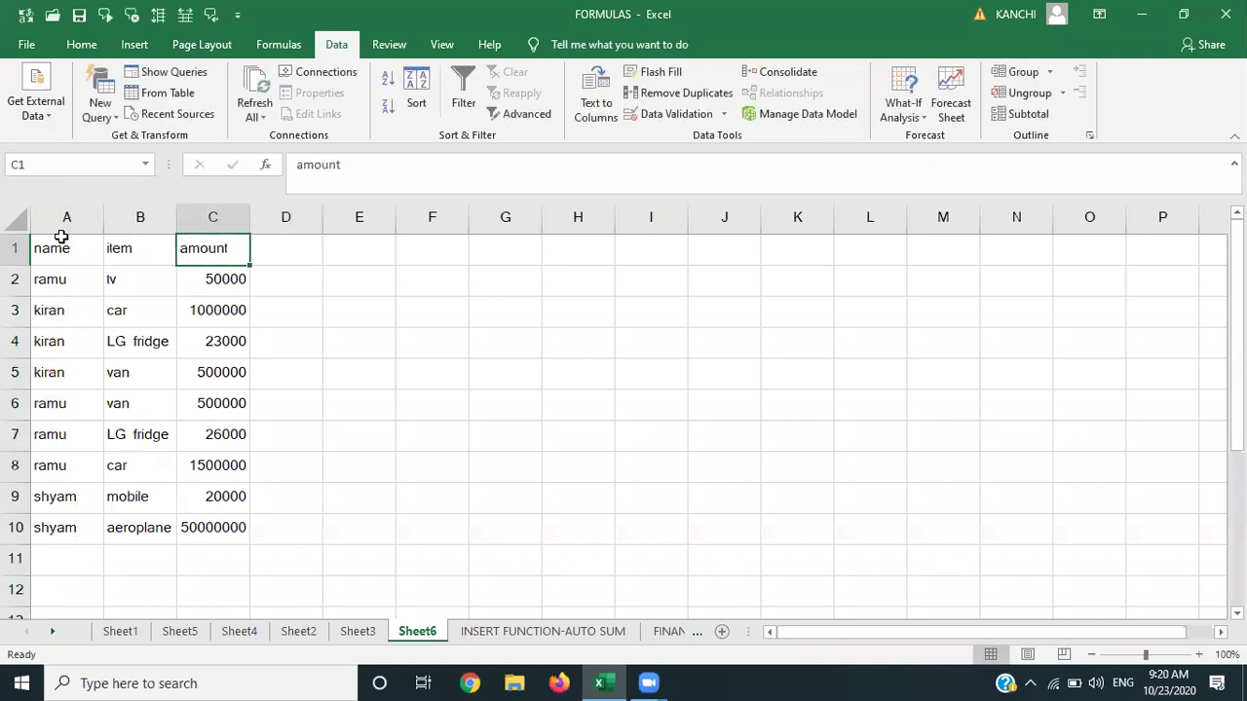
Fill the header cells green and add All Borders to A1:C10.
key(Left)
key(Left)
key(shift+Right)
key(shift+Right)
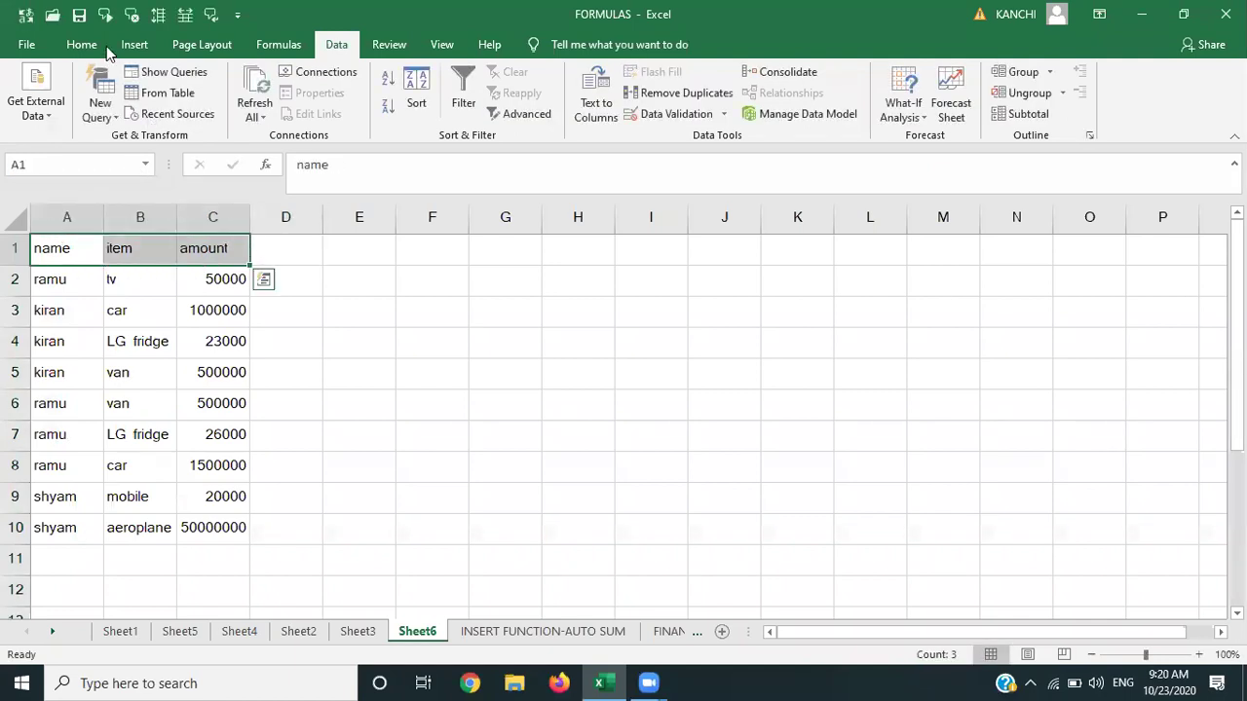
click(86, 45)
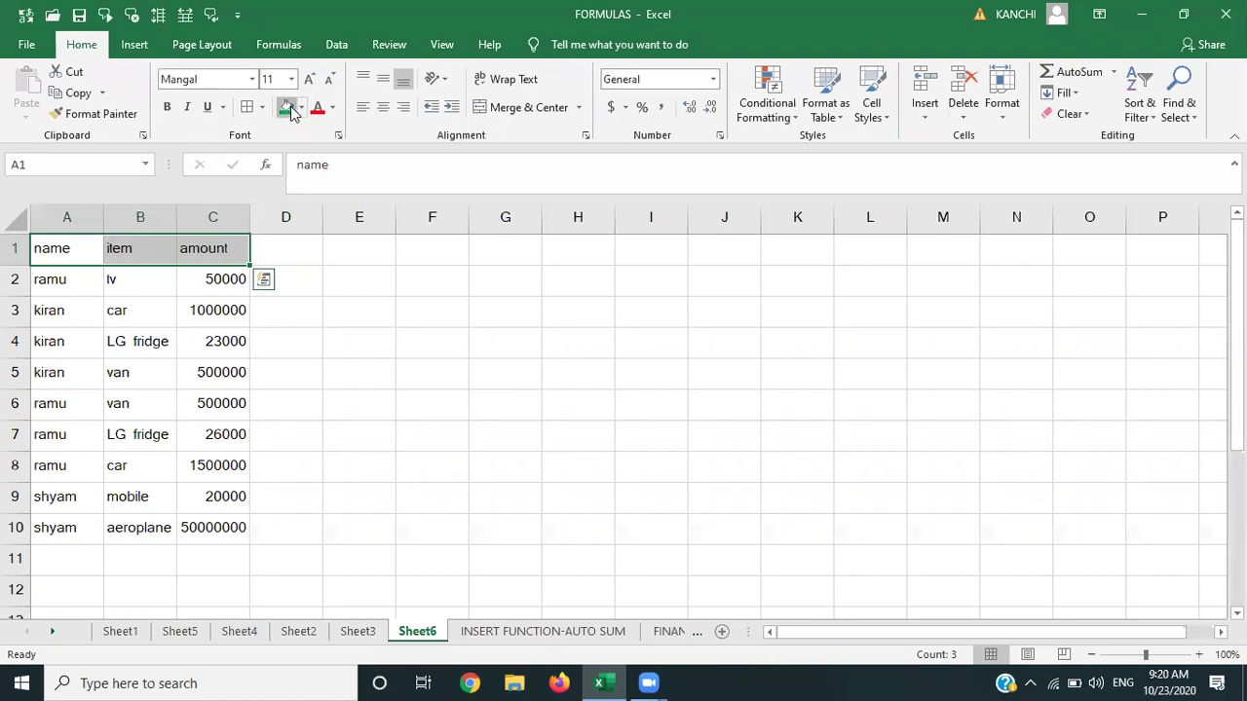
click(287, 108)
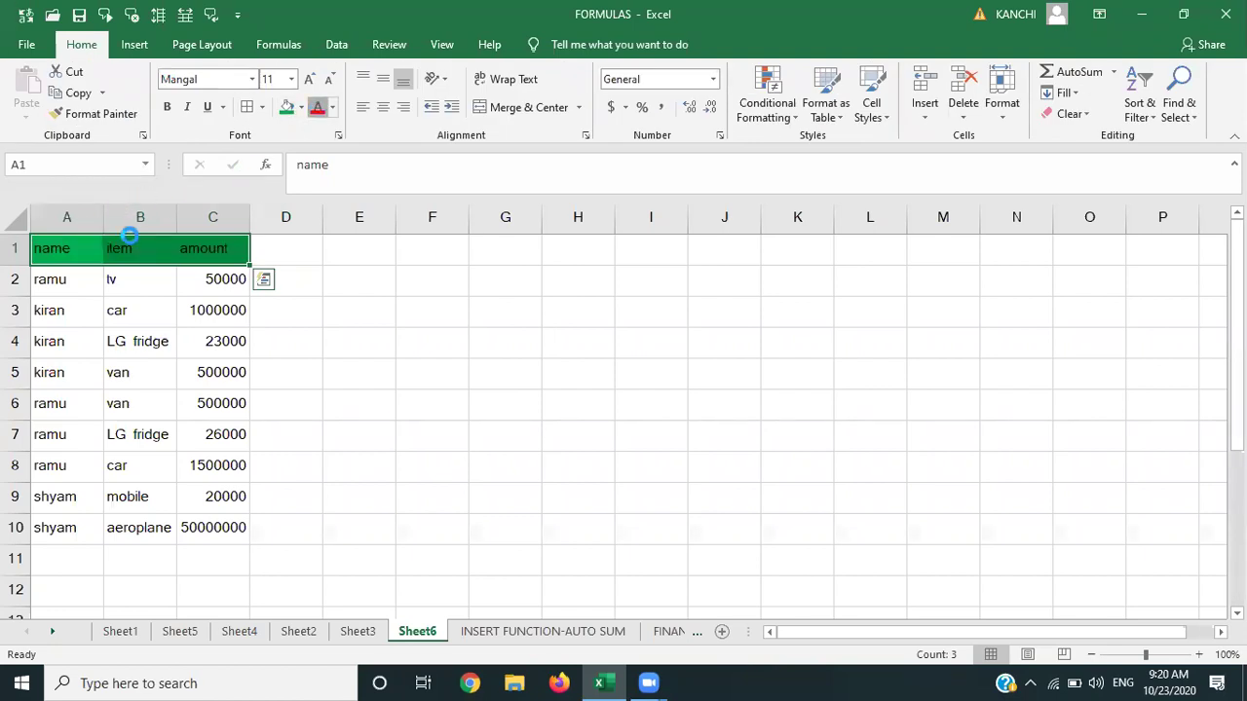
key(shift+Down)
key(shift+Down)
key(shift+Down)
key(shift+Down)
key(shift+Down)
key(shift+Down)
key(shift+Down)
key(shift+Down)
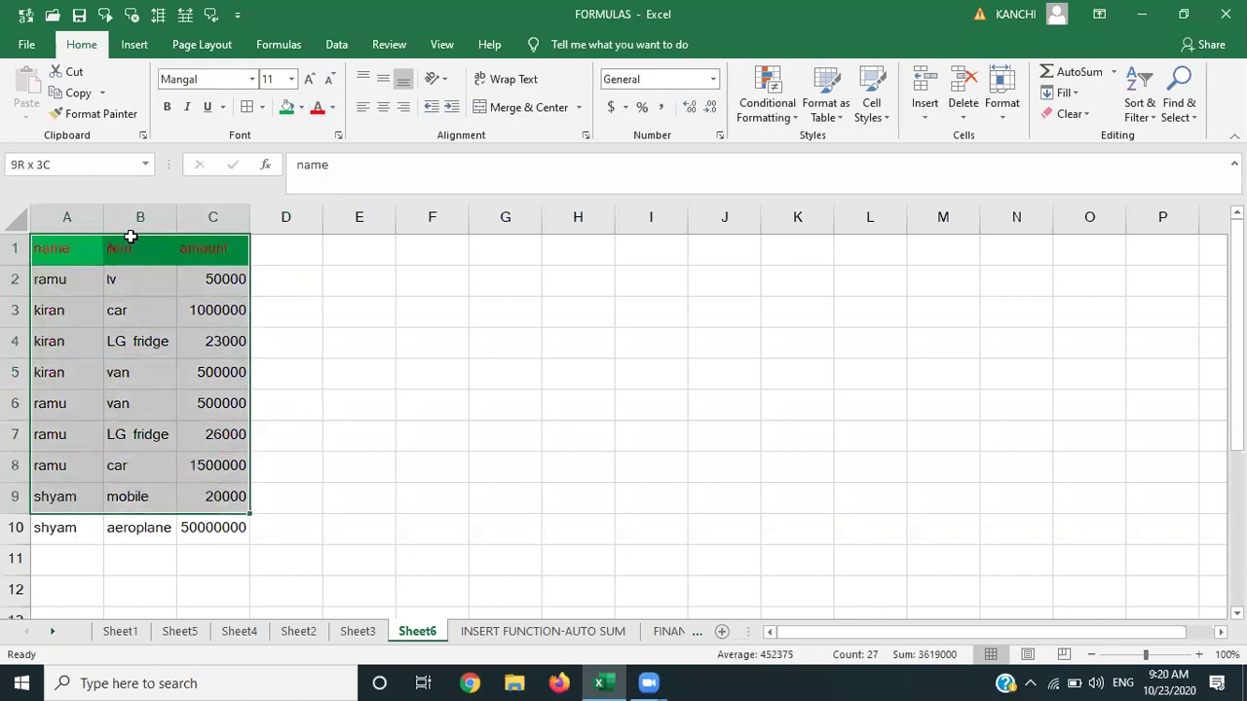
key(shift+Down)
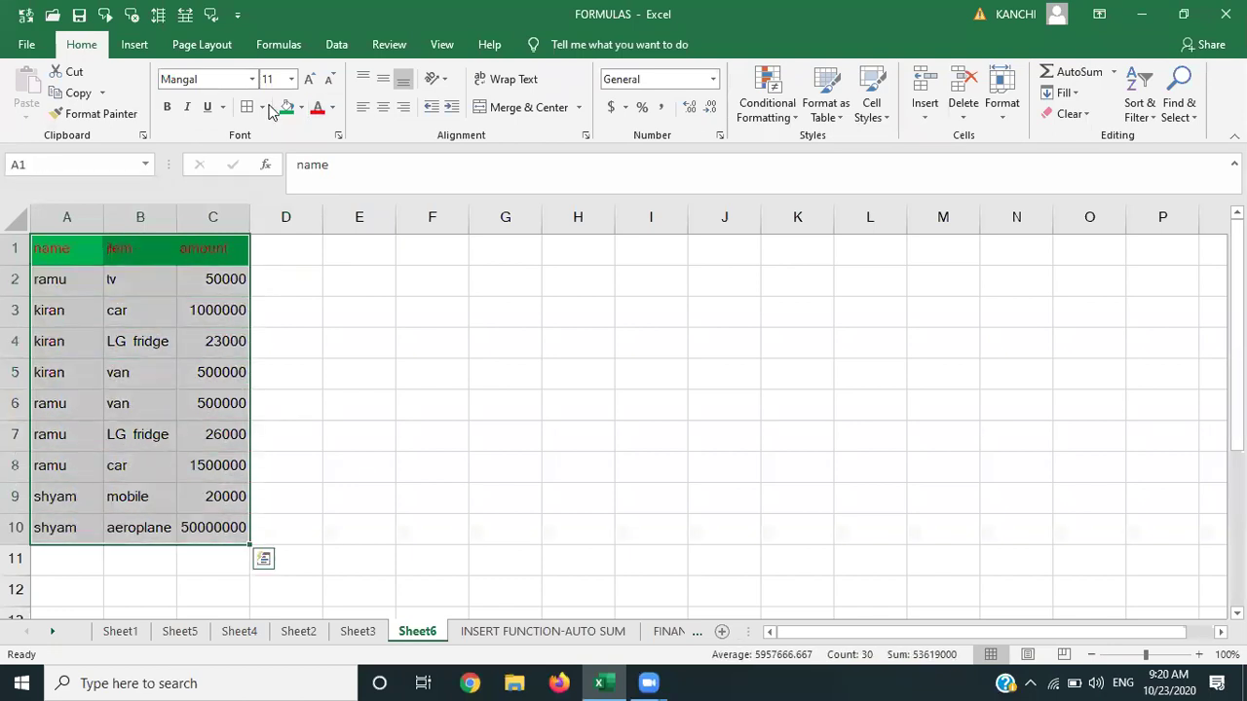
click(20, 249)
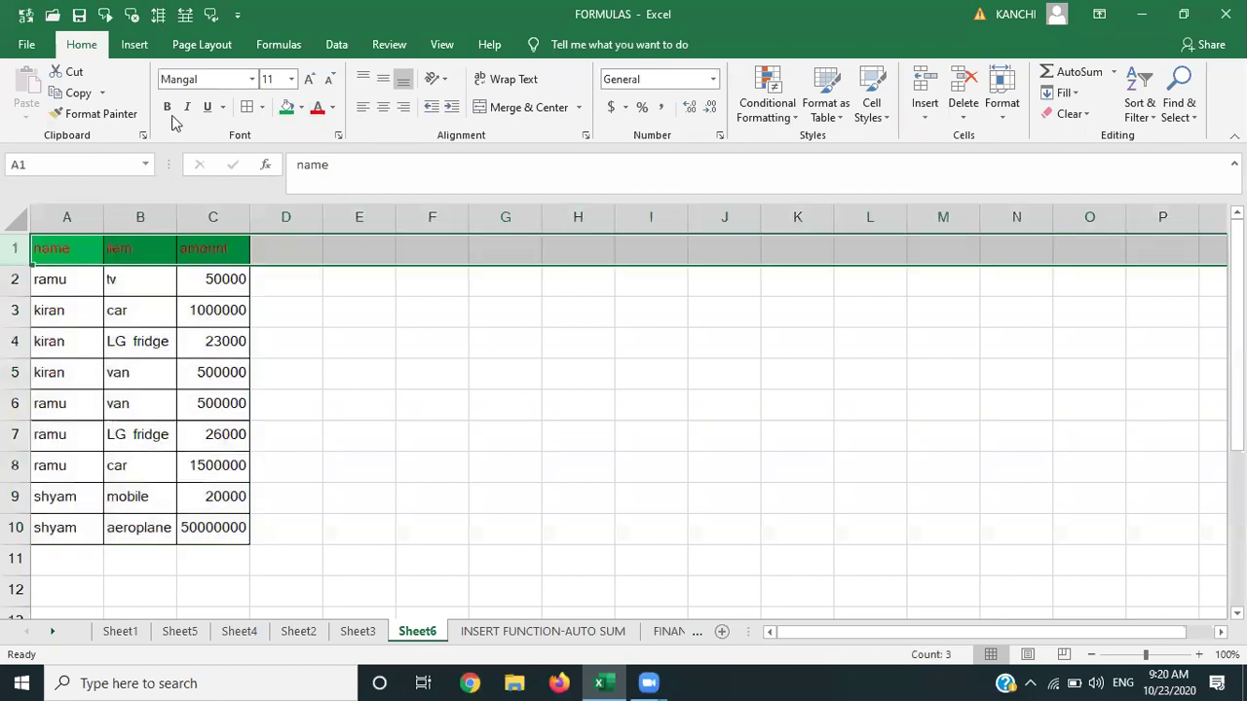
Make the header text bold, size 12 and white.
click(167, 108)
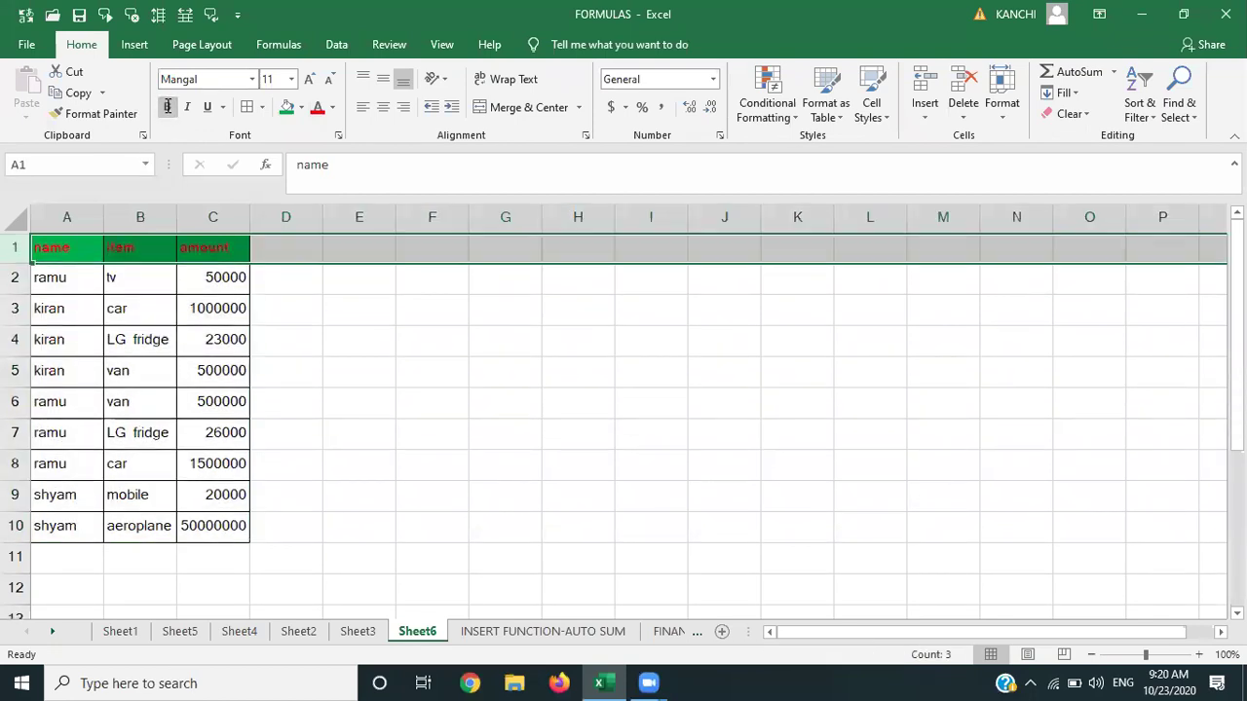
key(ctrl+shift+period)
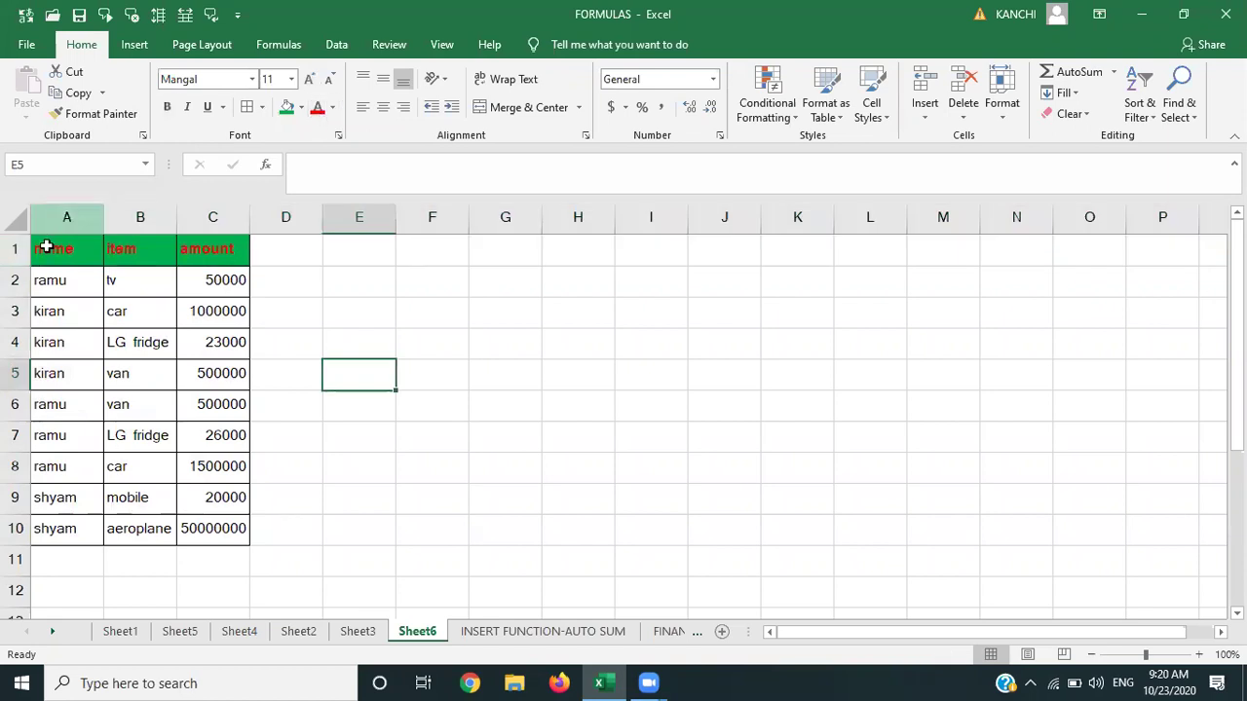
click(46, 250)
drag(45, 250, 212, 251)
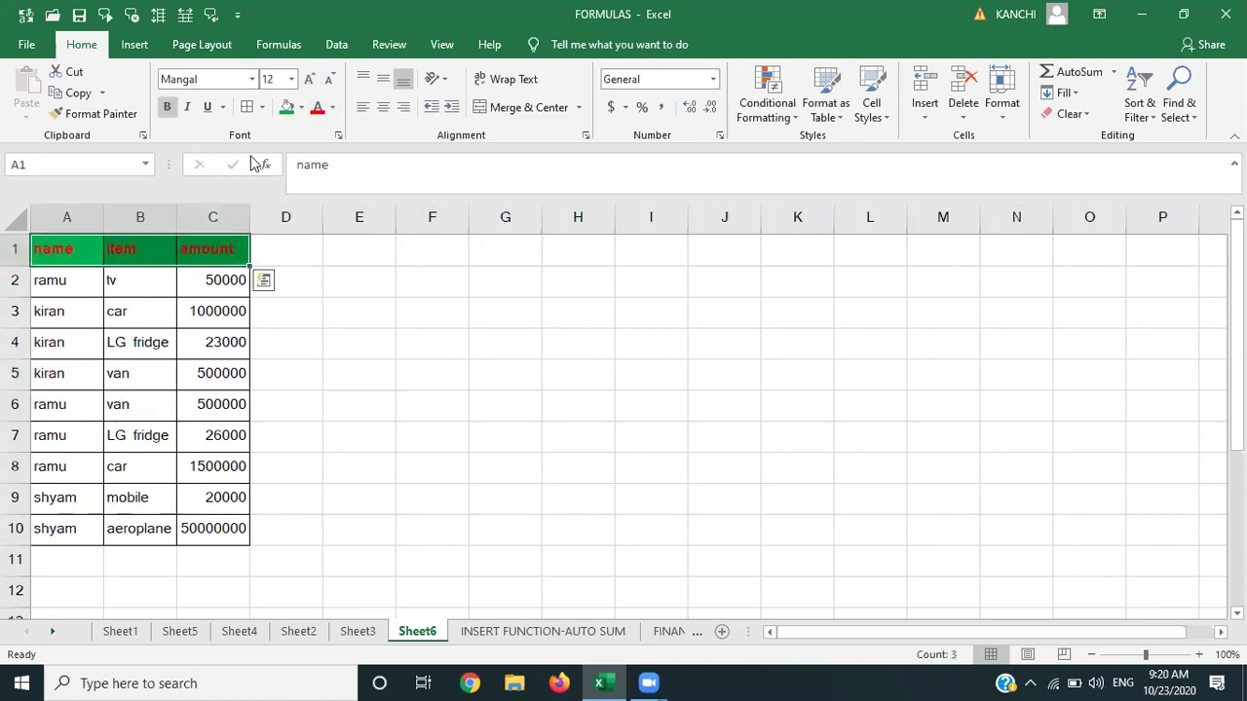
click(332, 108)
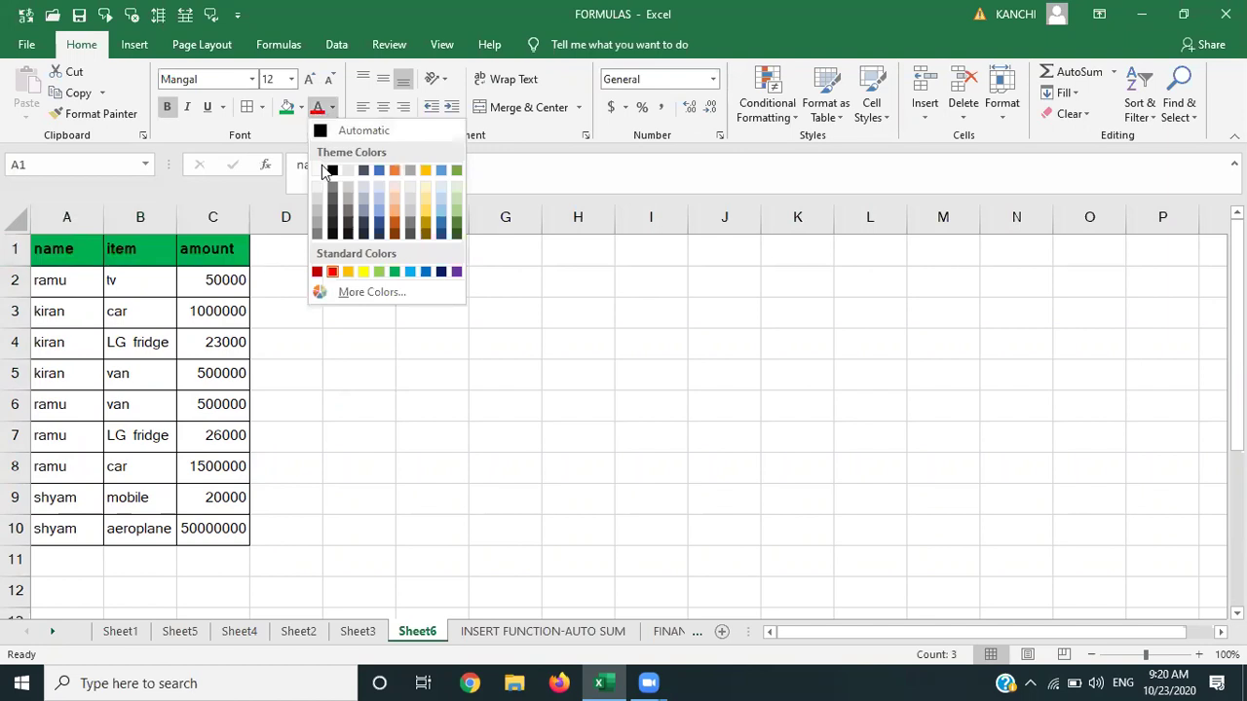
click(318, 172)
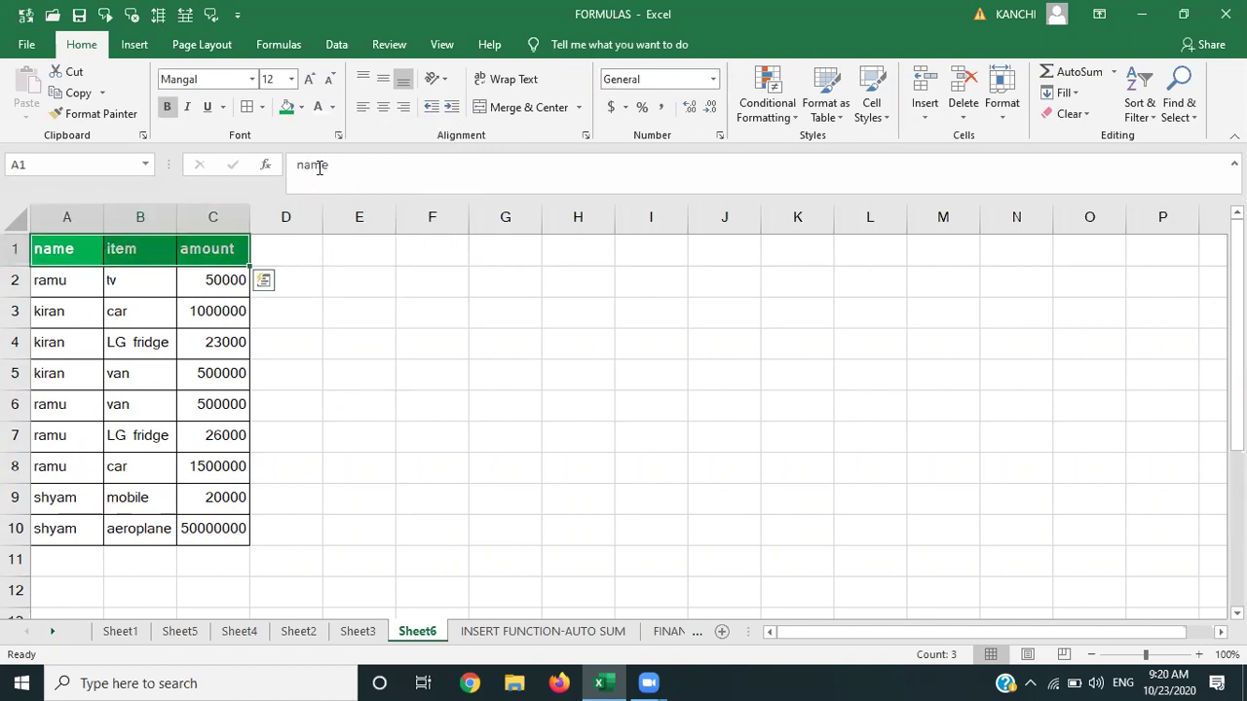
click(330, 322)
click(66, 216)
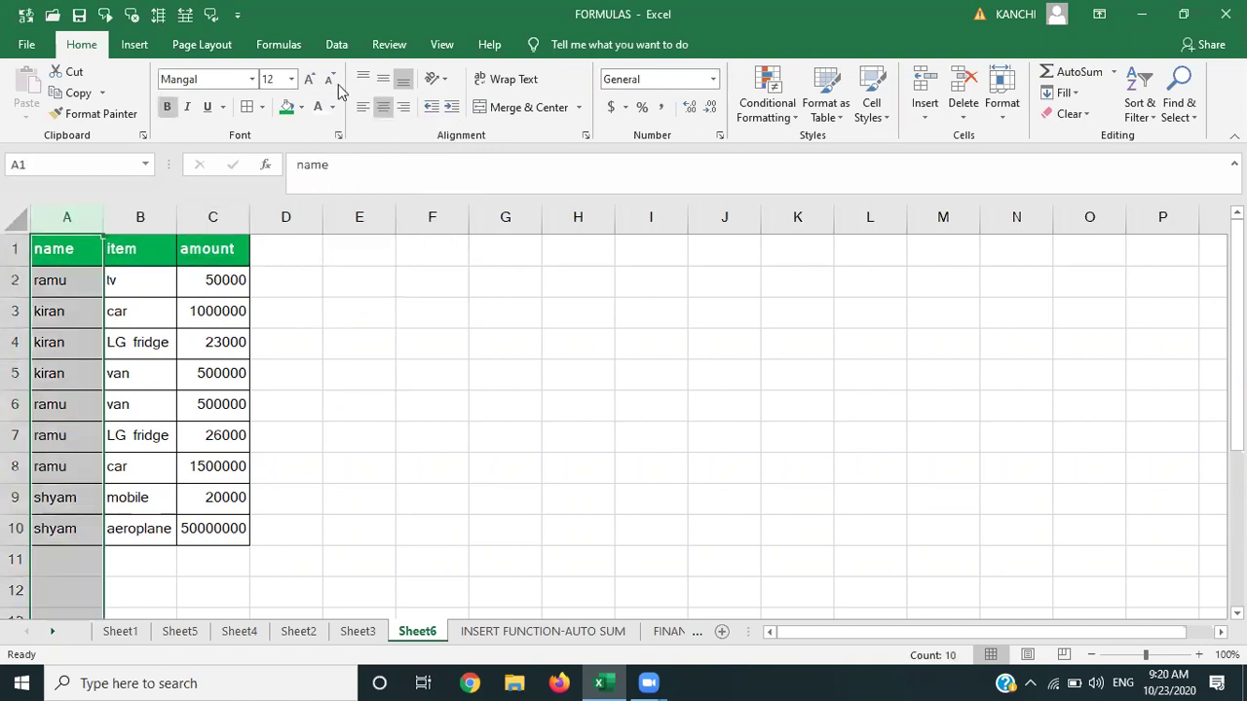
Sort the table by name A to Z, expanding the selection, so kiran comes first.
click(337, 42)
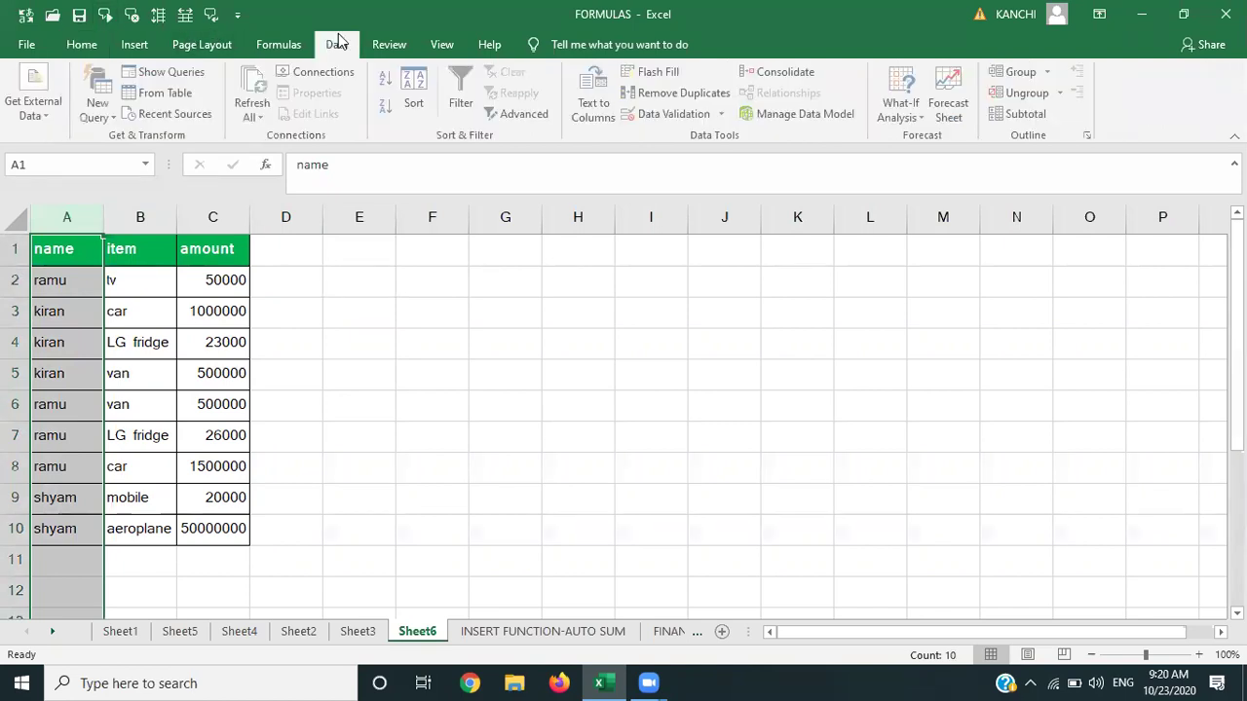
click(388, 78)
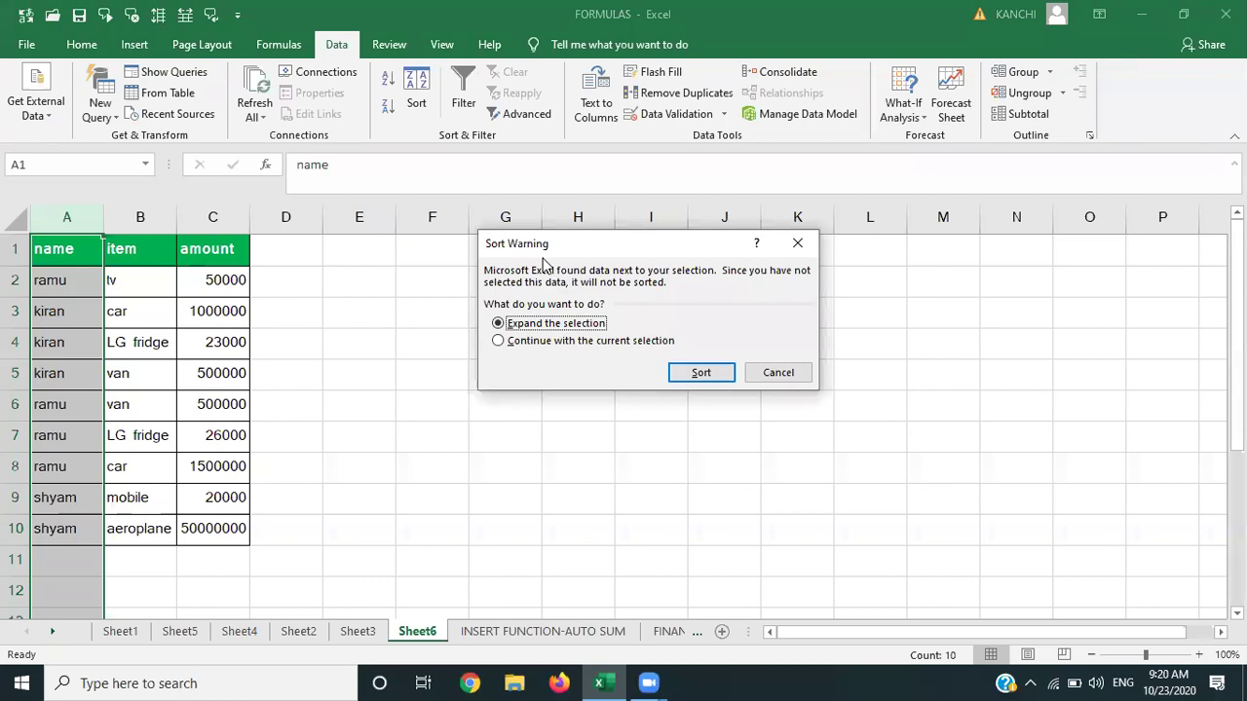
key(Return)
click(331, 349)
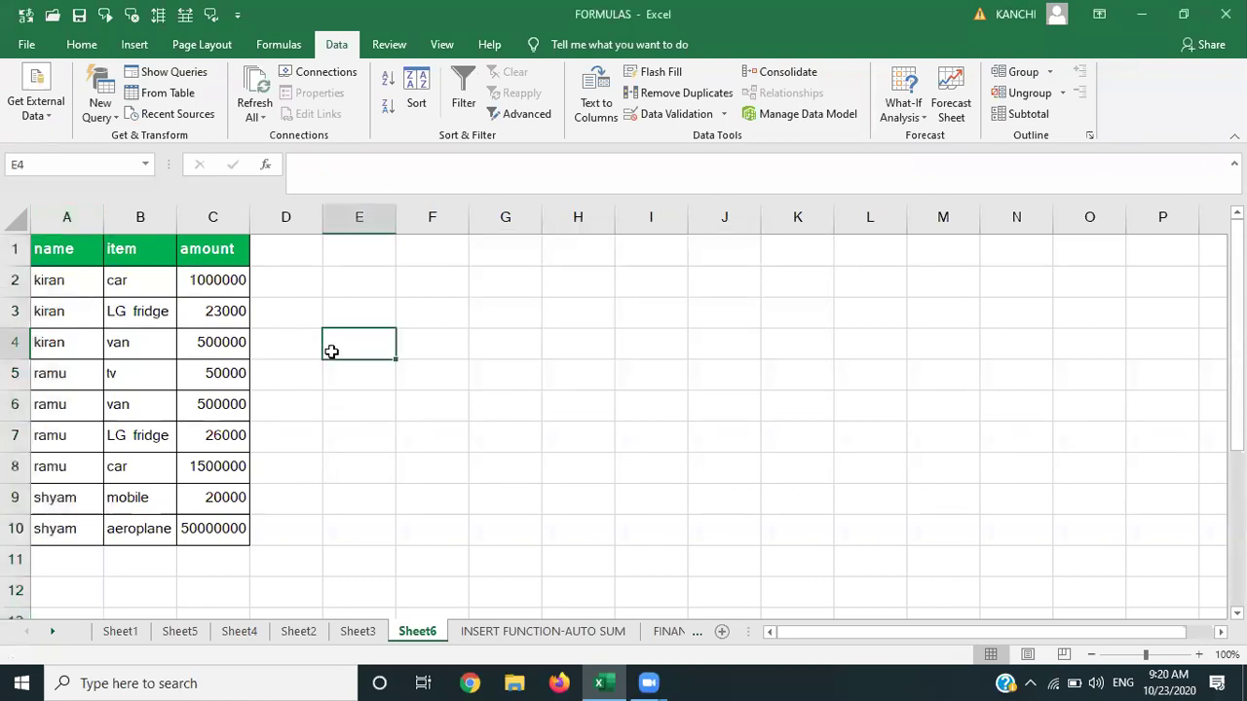
Group data rows 2 to 10 (A2:C10) into a collapsible outline.
click(80, 286)
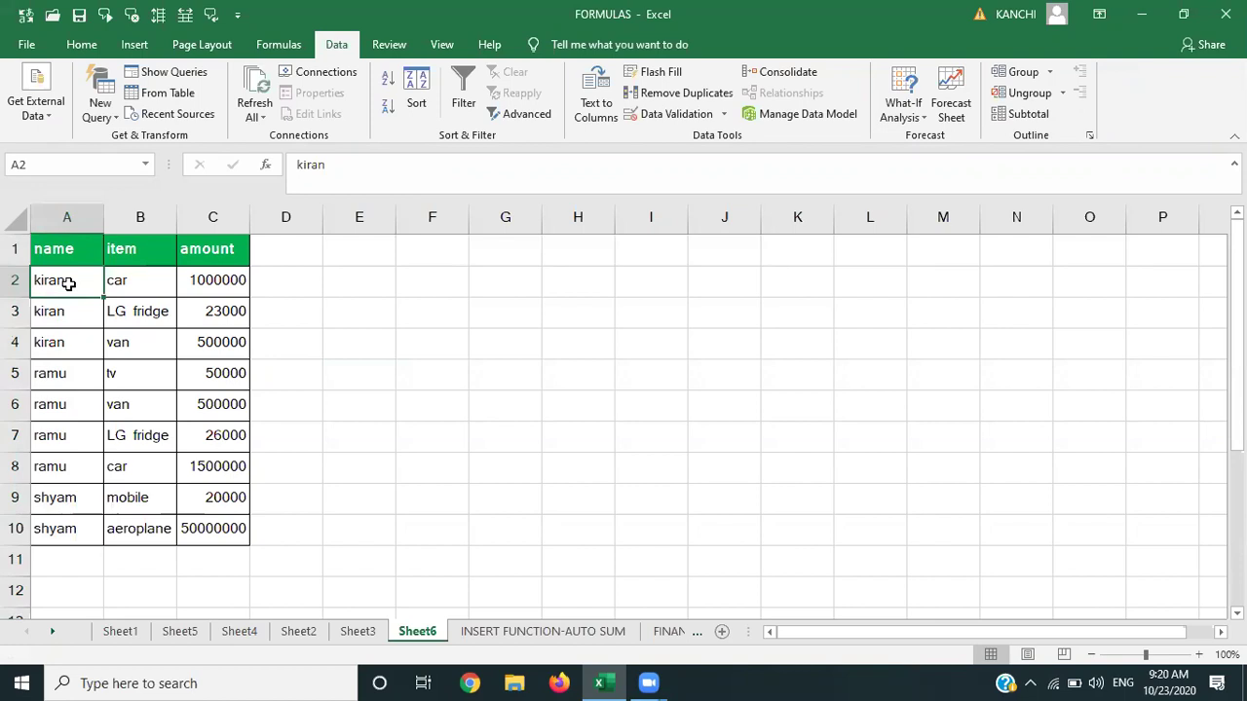
key(shift+Right)
key(shift+Down)
key(shift+Down)
key(shift+Down)
key(shift+Down)
key(shift+Down)
key(shift+Down)
key(shift+Down)
key(shift+Down)
key(shift+Down)
key(shift+Down)
key(shift+Up)
key(shift+Up)
key(shift+Right)
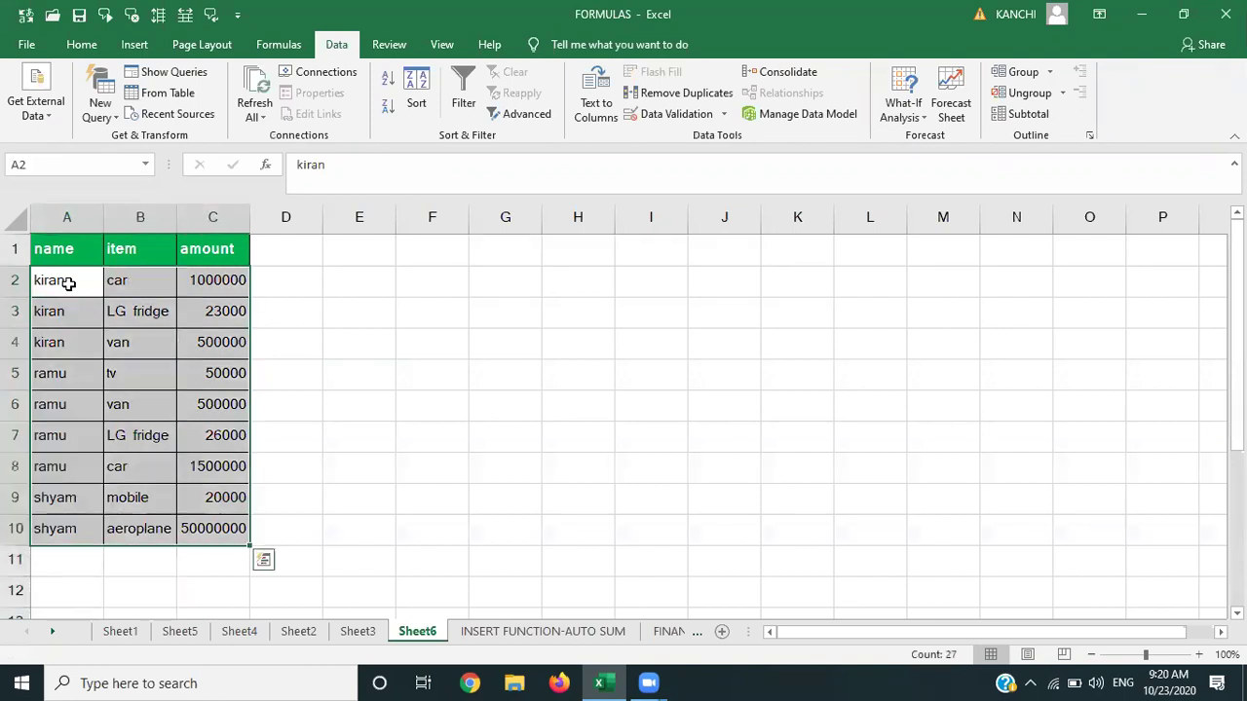
click(1022, 72)
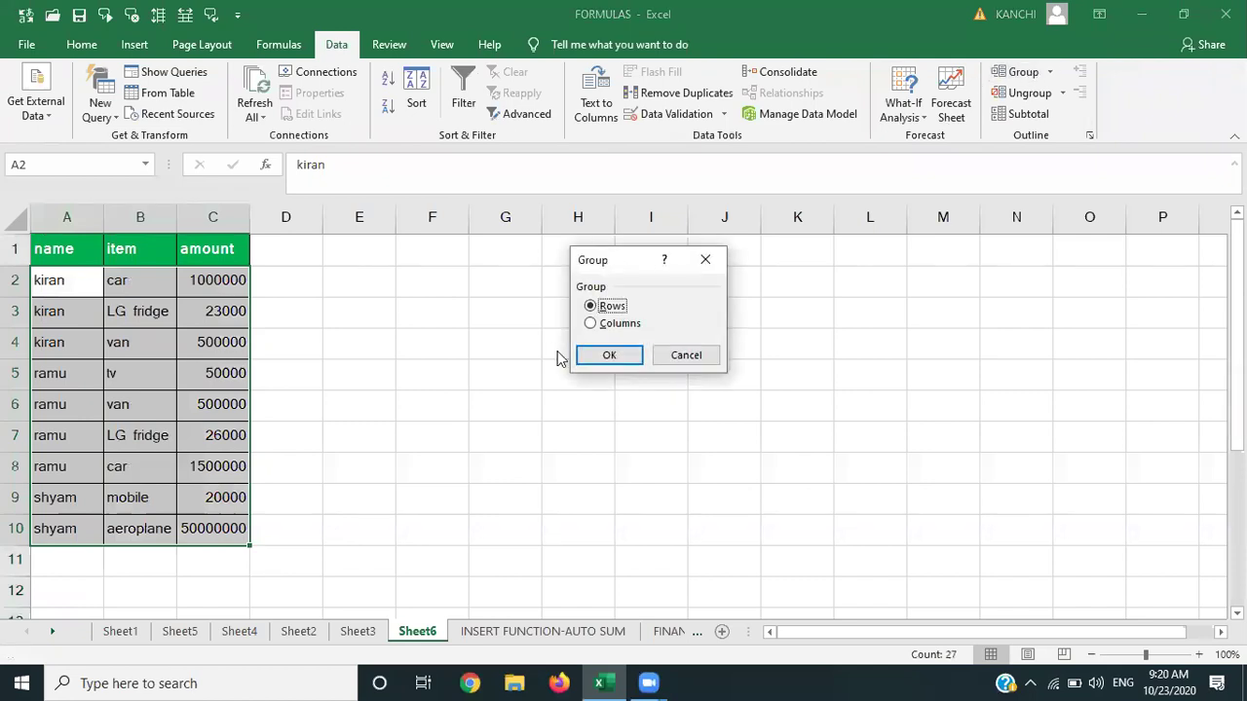
click(598, 362)
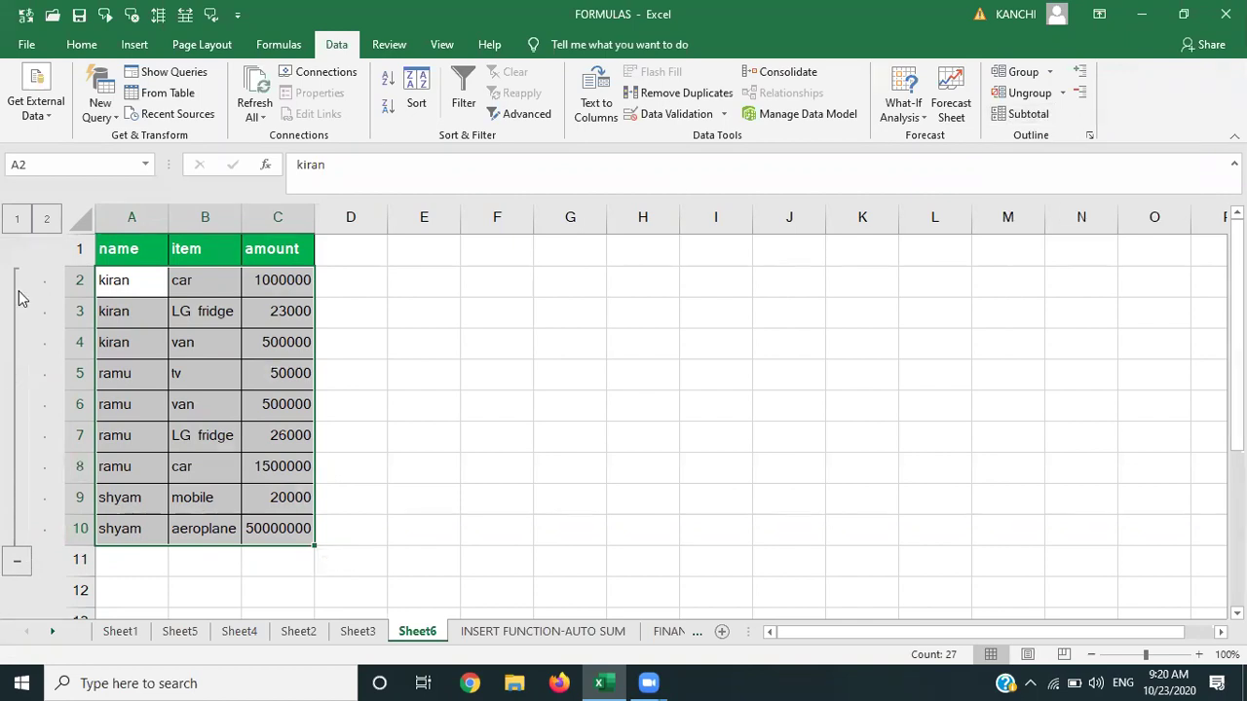
Remove the existing rows 2–10 outline grouping.
click(17, 564)
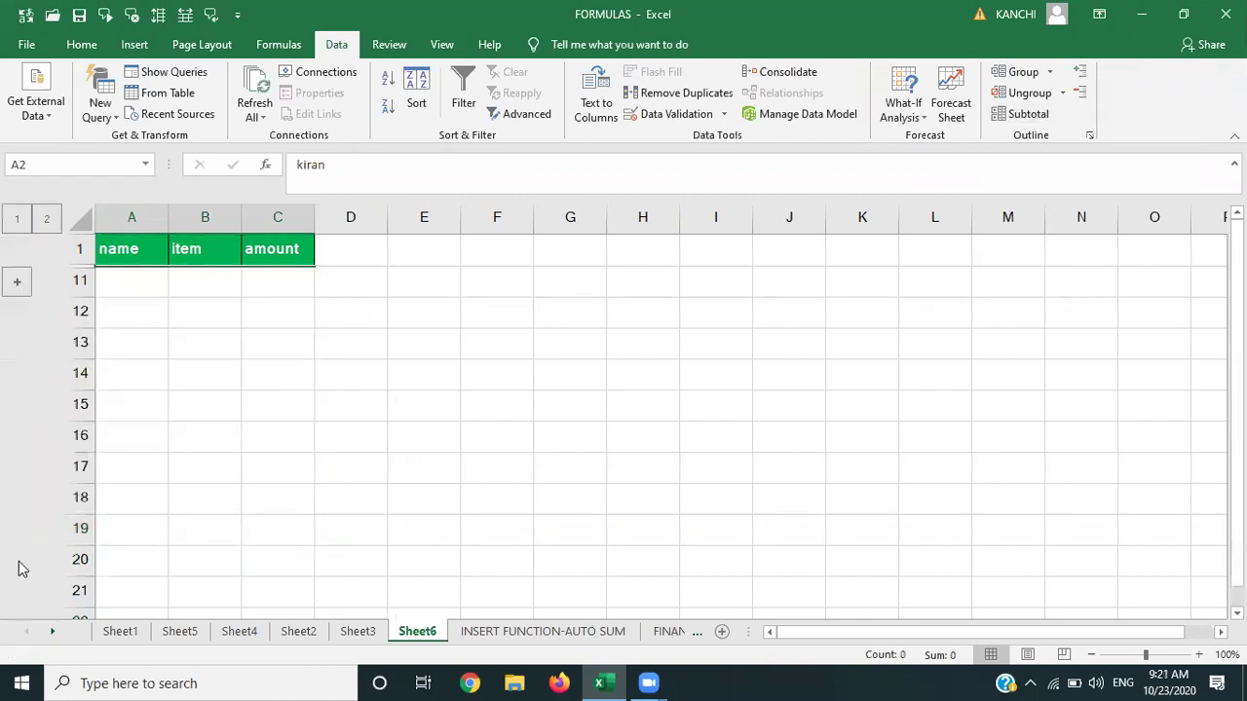
click(17, 285)
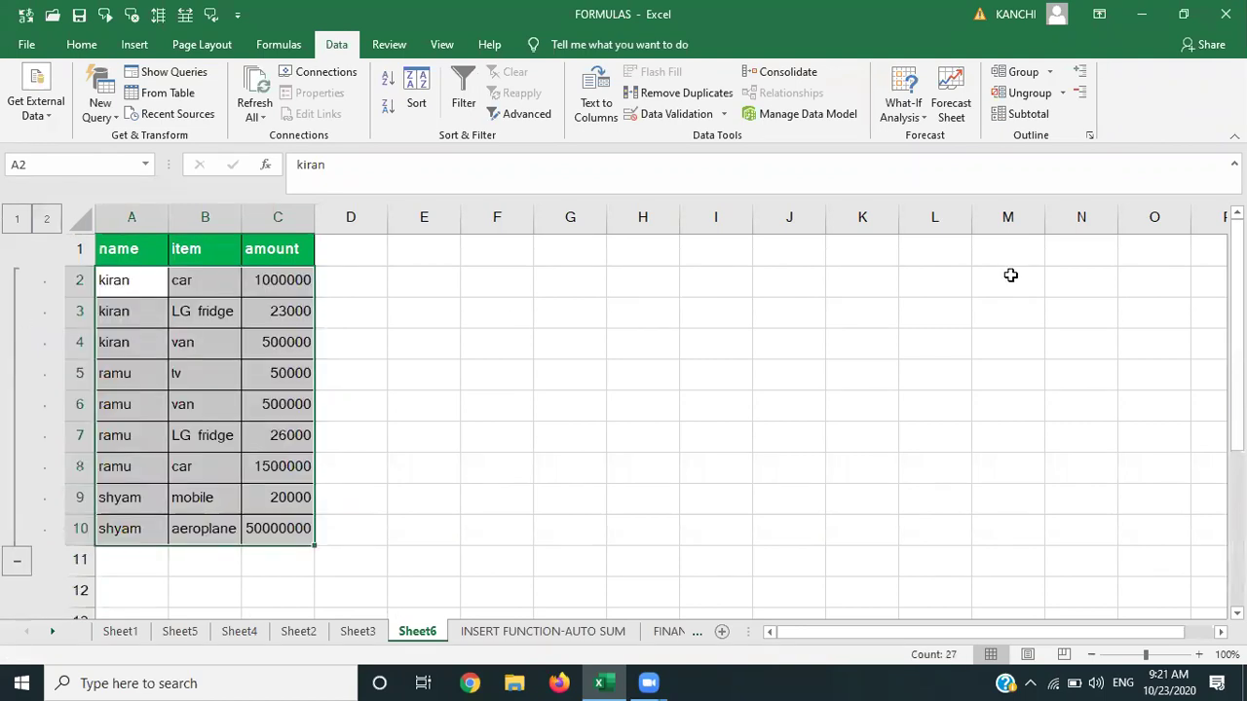
click(1042, 94)
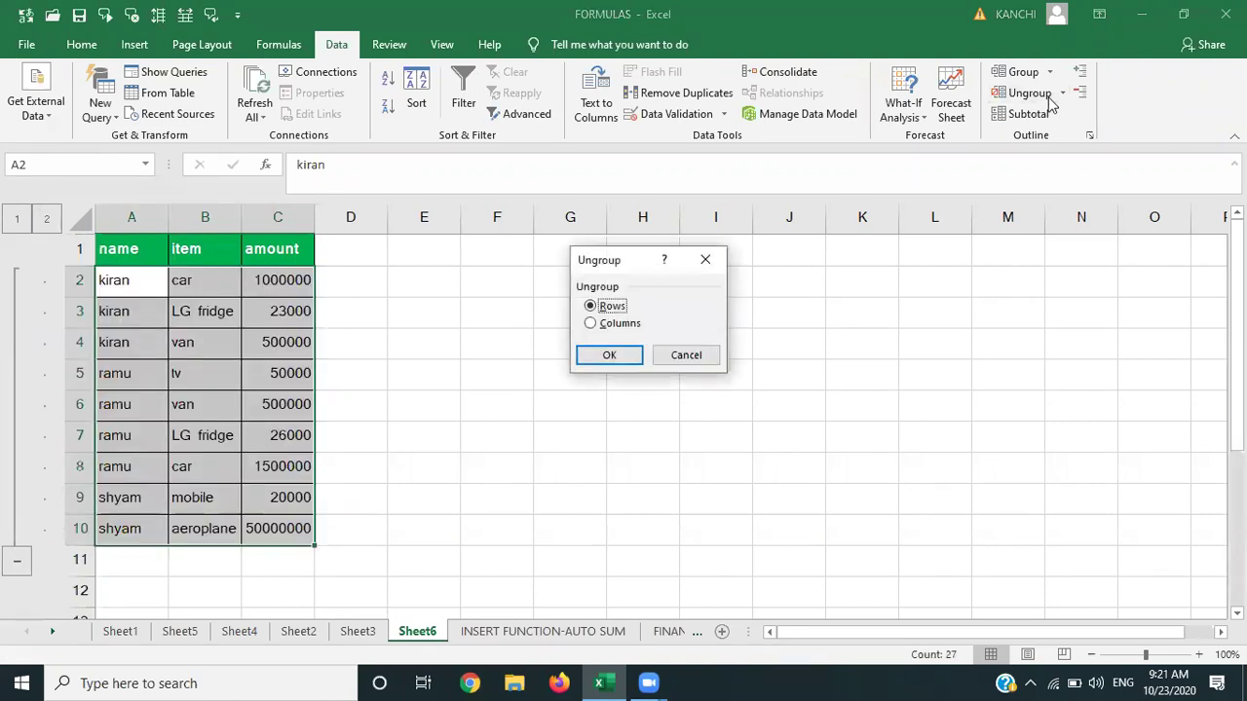
click(604, 357)
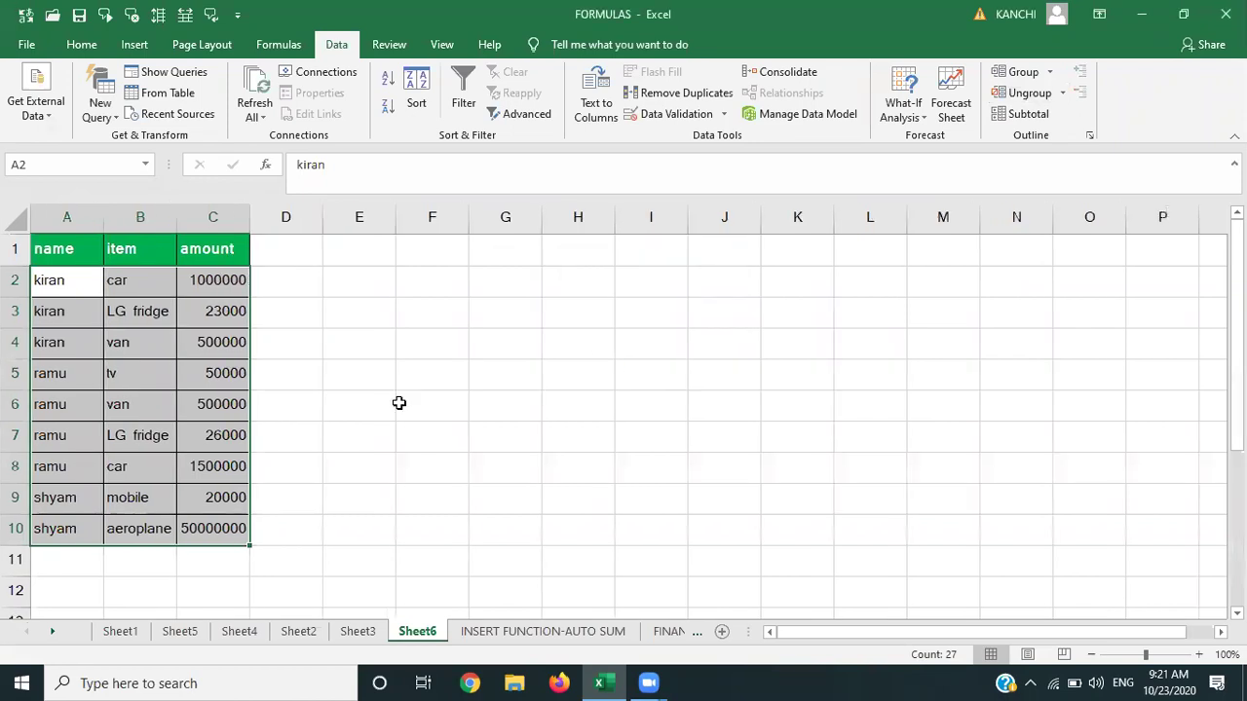
Group rows 2–4 and rows 5–8 as two separate row groups.
click(398, 403)
click(67, 284)
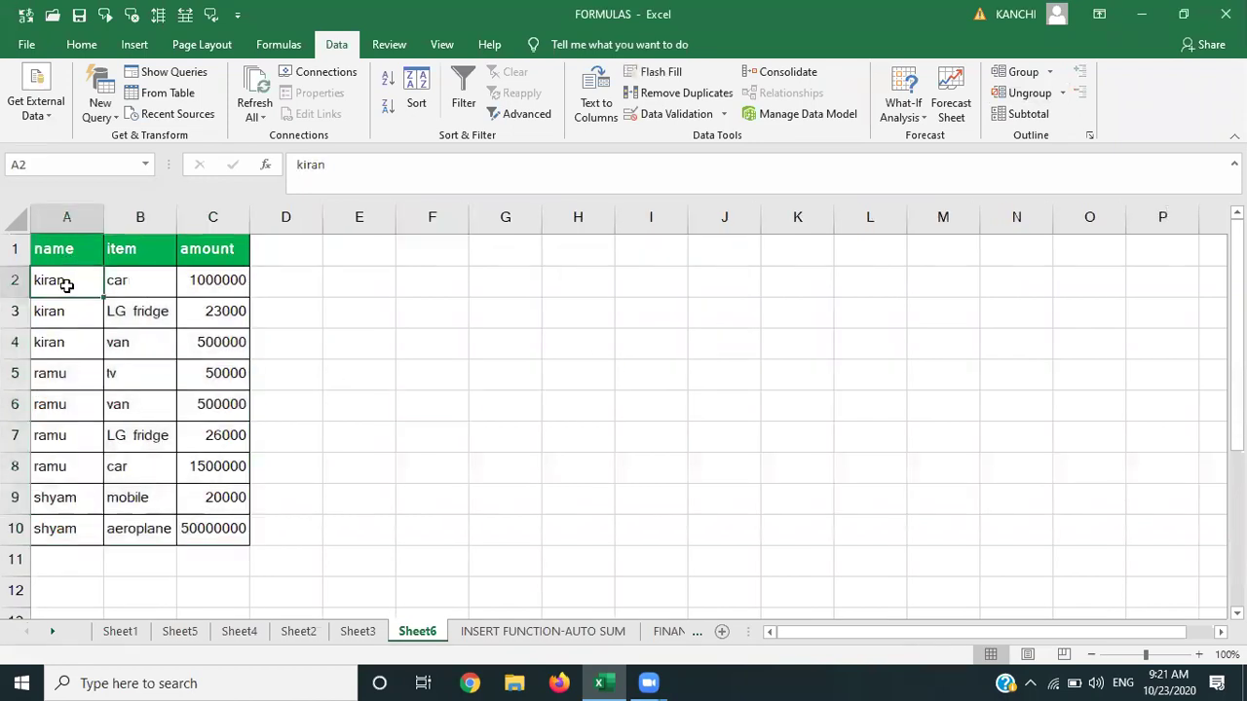
key(shift+Down)
key(shift+Down)
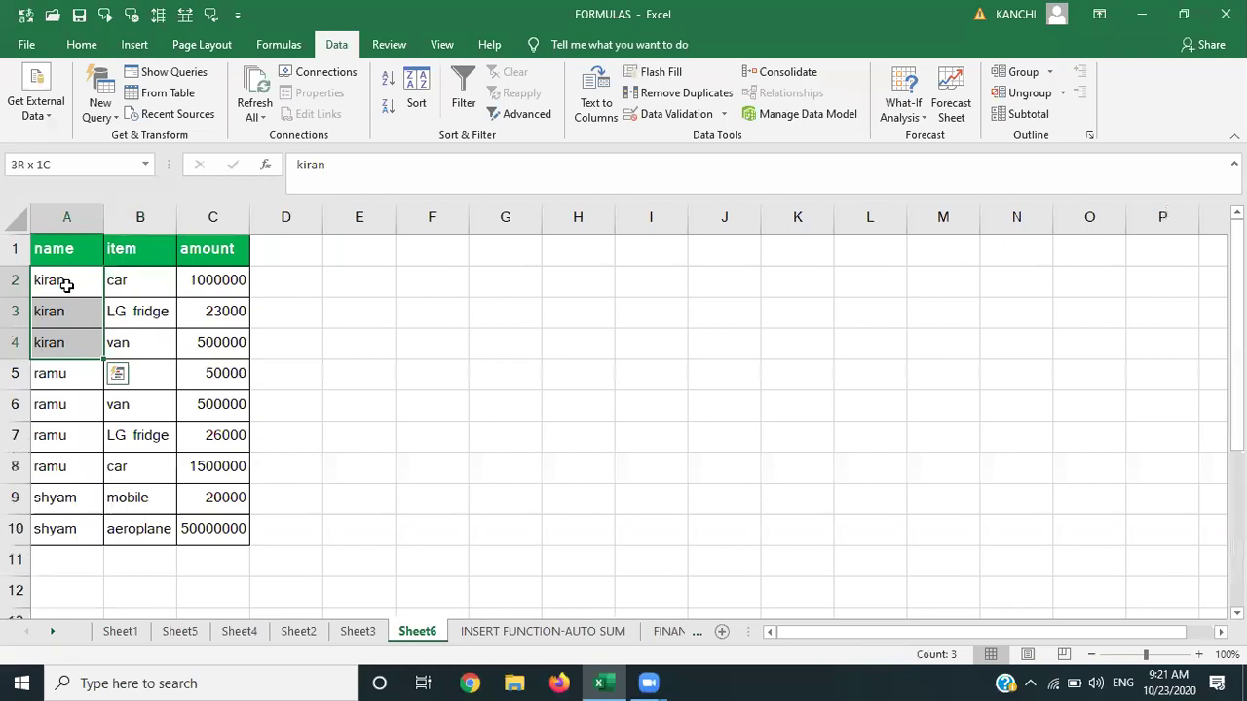
click(1018, 76)
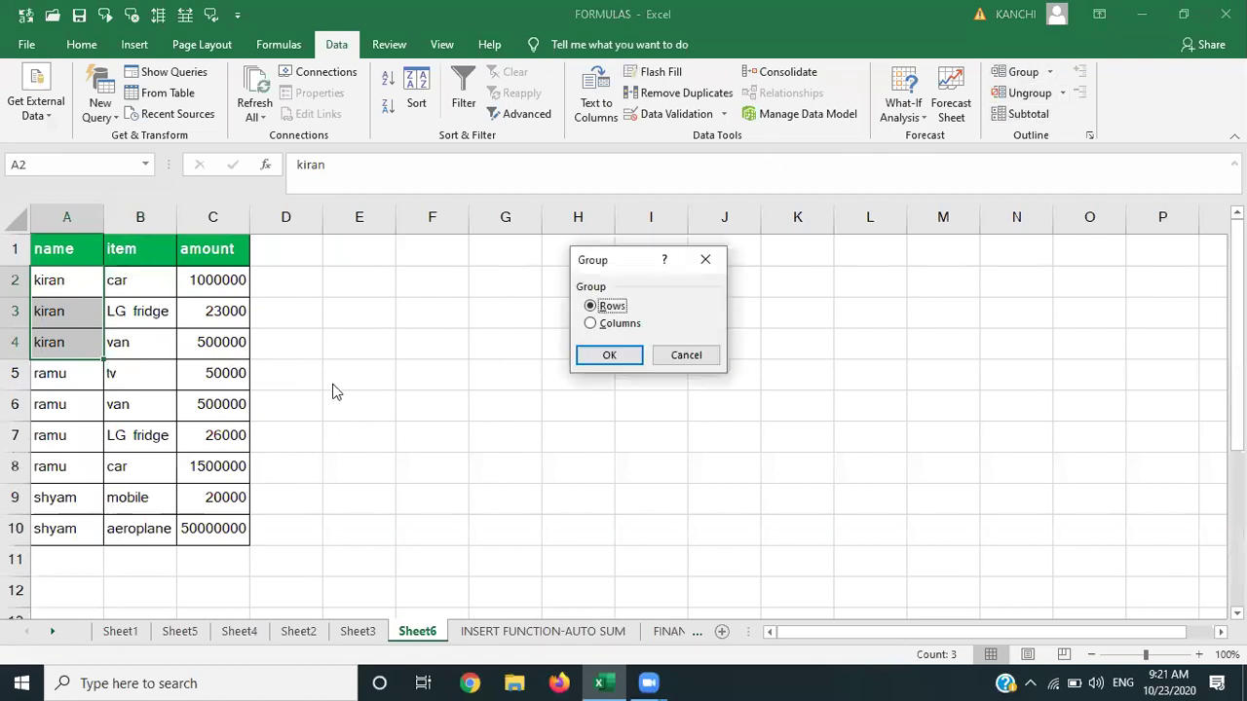
key(Return)
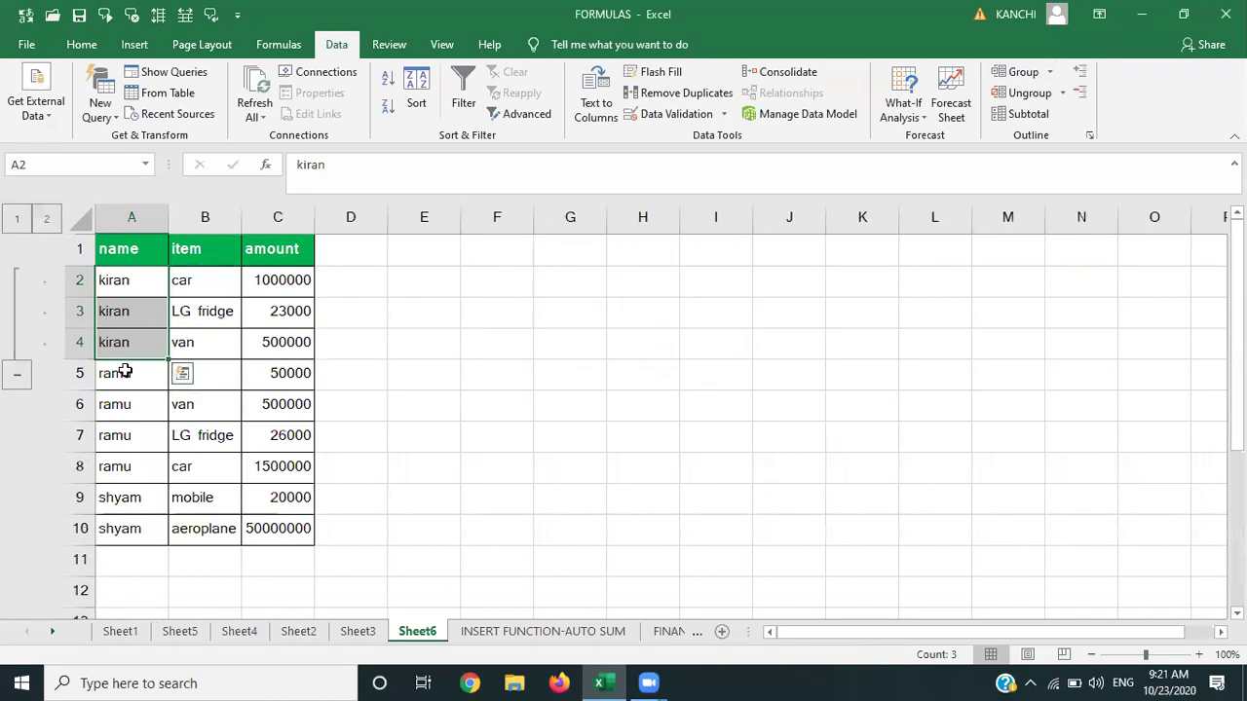
click(125, 371)
key(shift+Down)
key(shift+Down)
key(shift+Down)
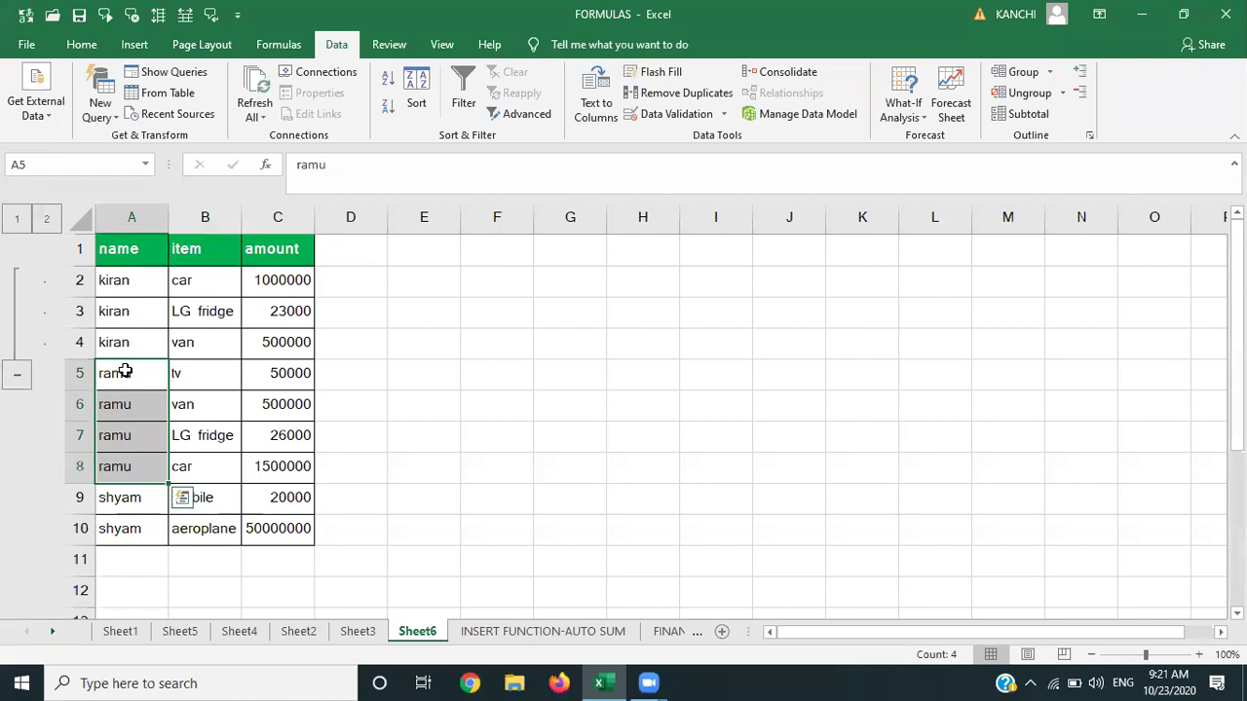
click(1028, 74)
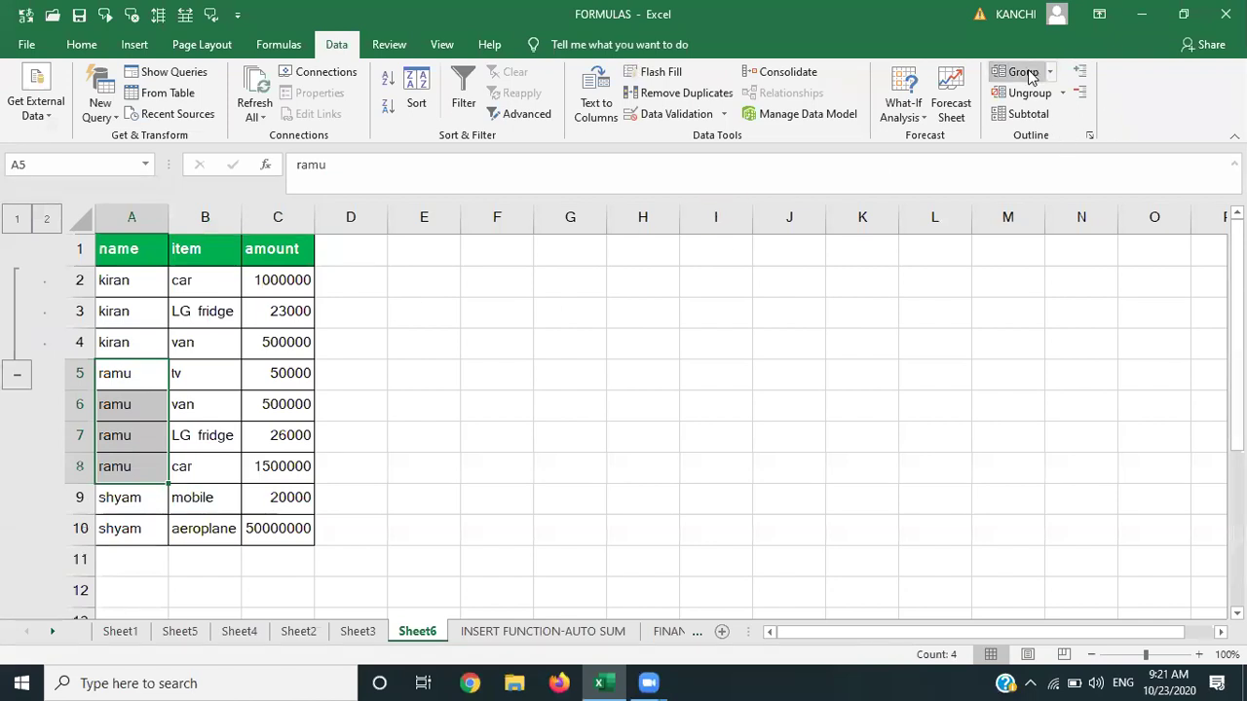
key(Return)
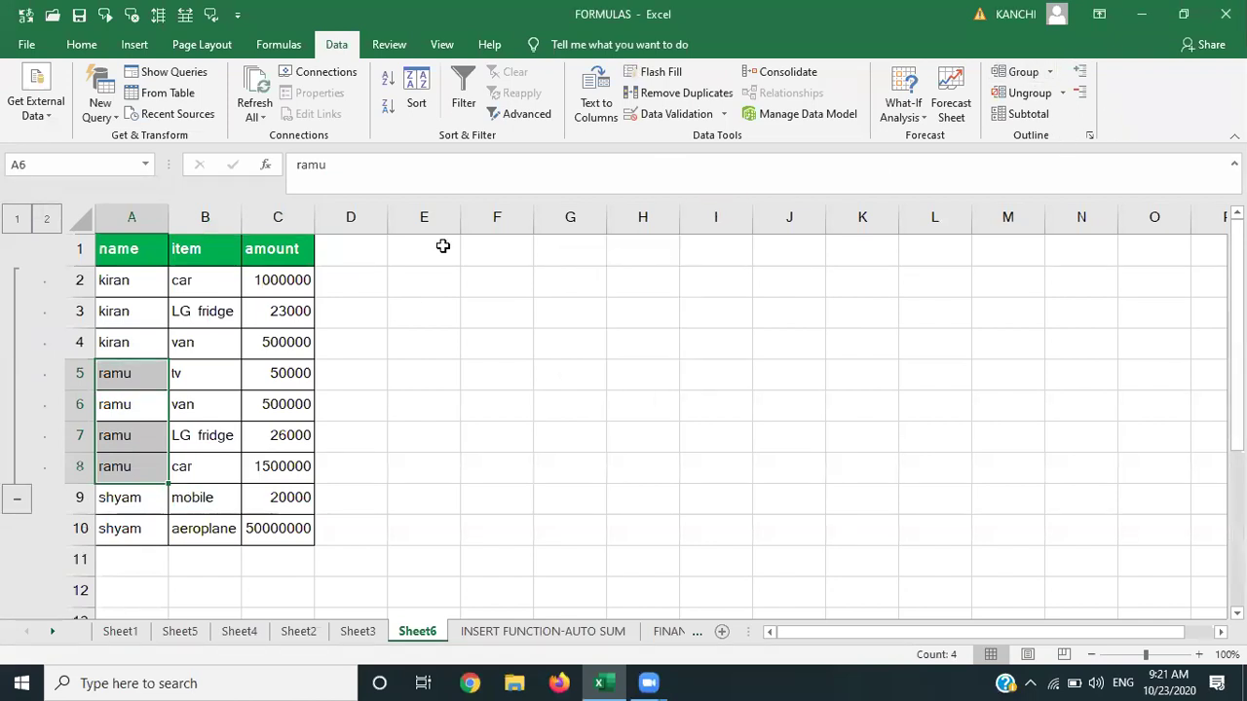
Nest rows 2–3 and rows 5–7 as subgroups inside those groups.
click(548, 312)
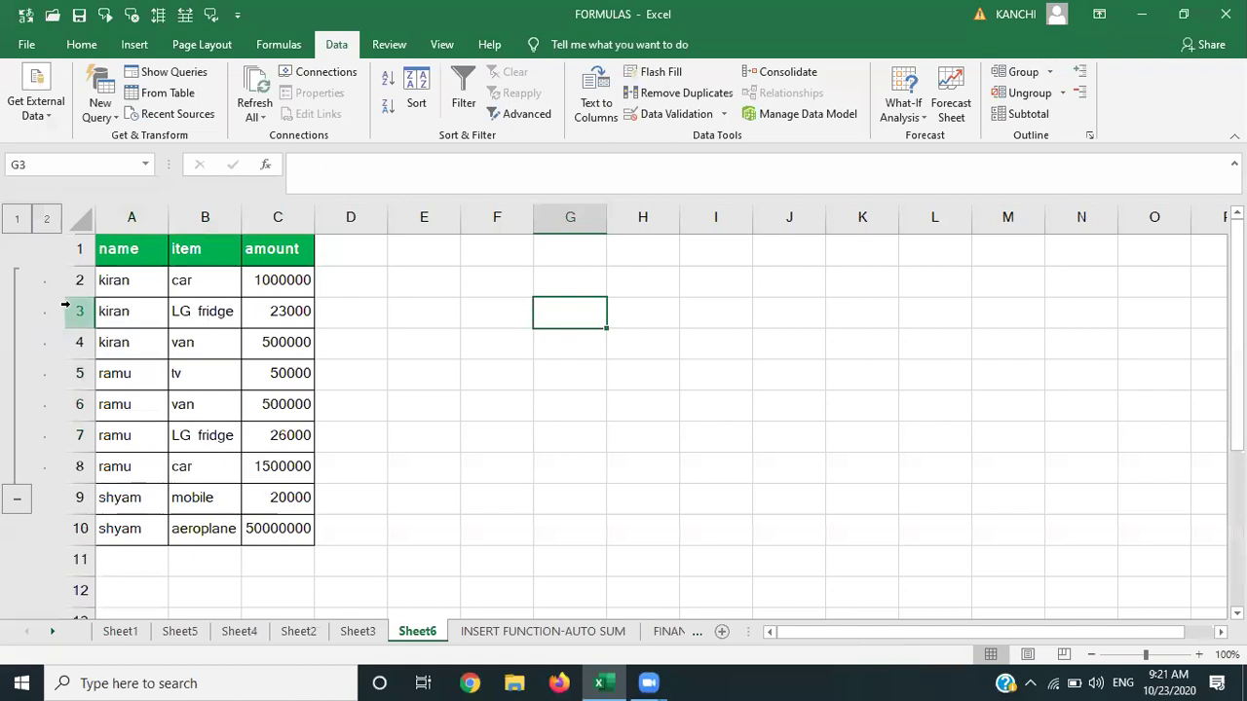
click(129, 280)
key(shift+Down)
key(shift+Down)
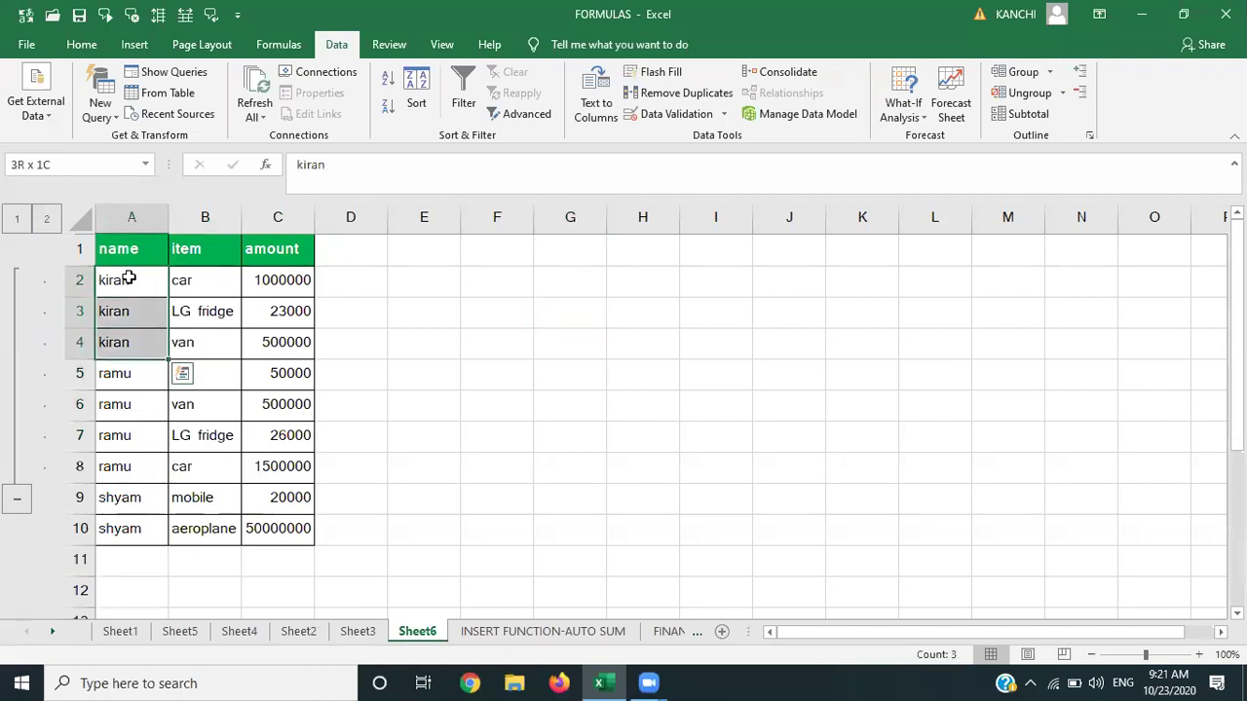
key(shift+Up)
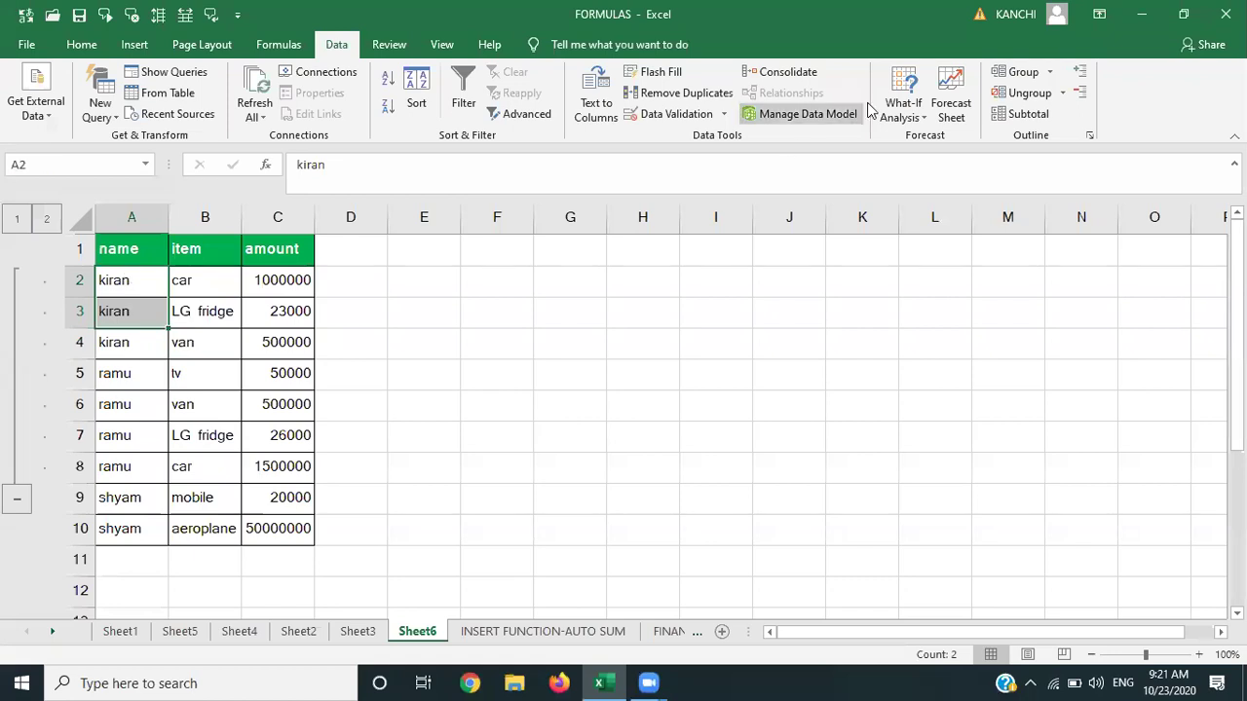
click(1023, 74)
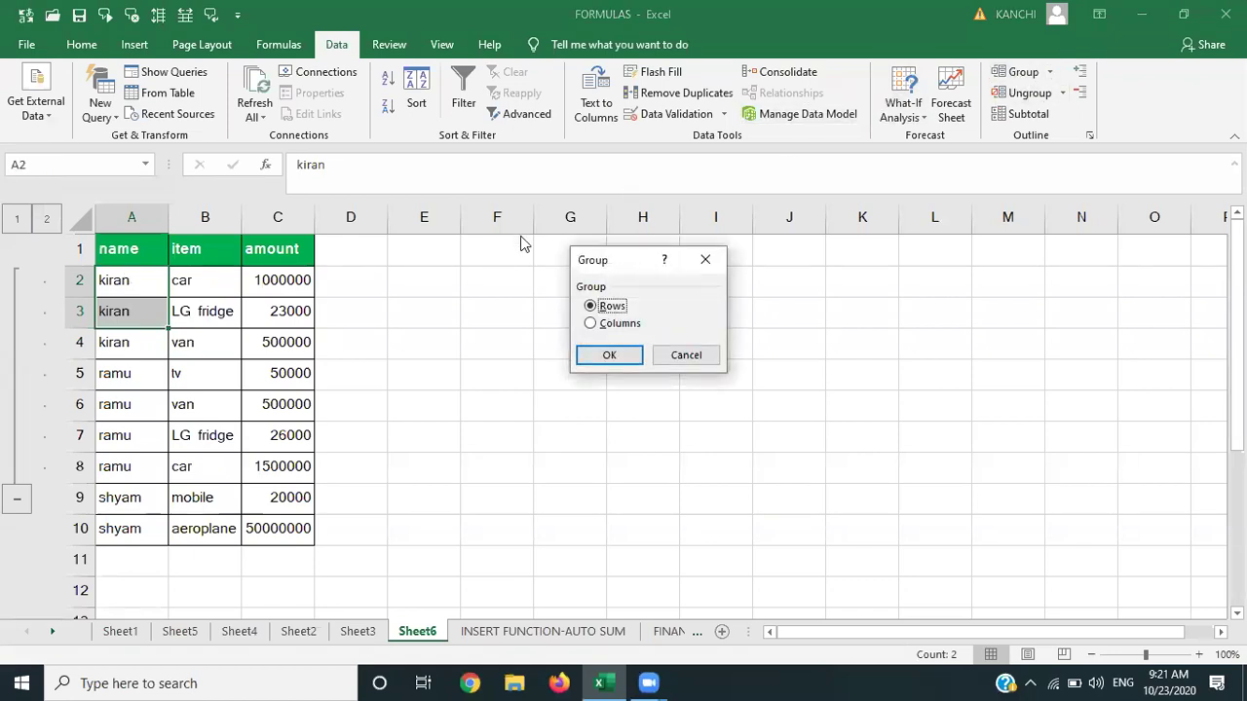
key(Return)
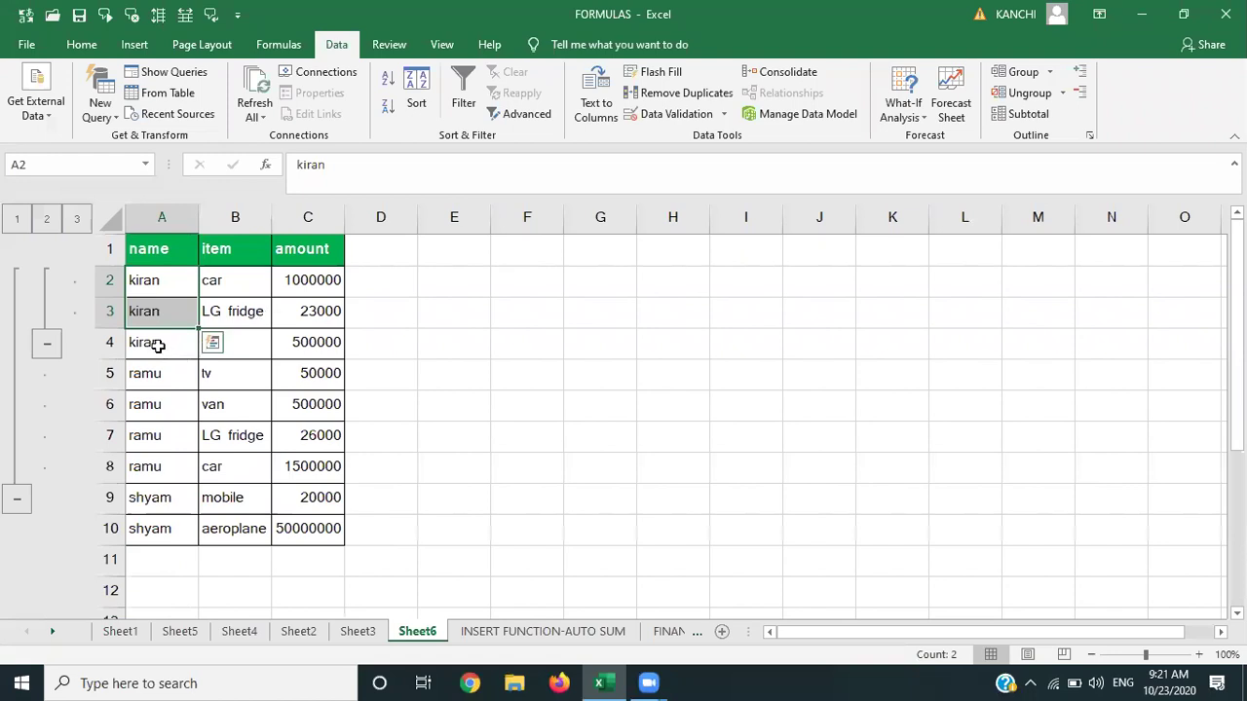
click(154, 375)
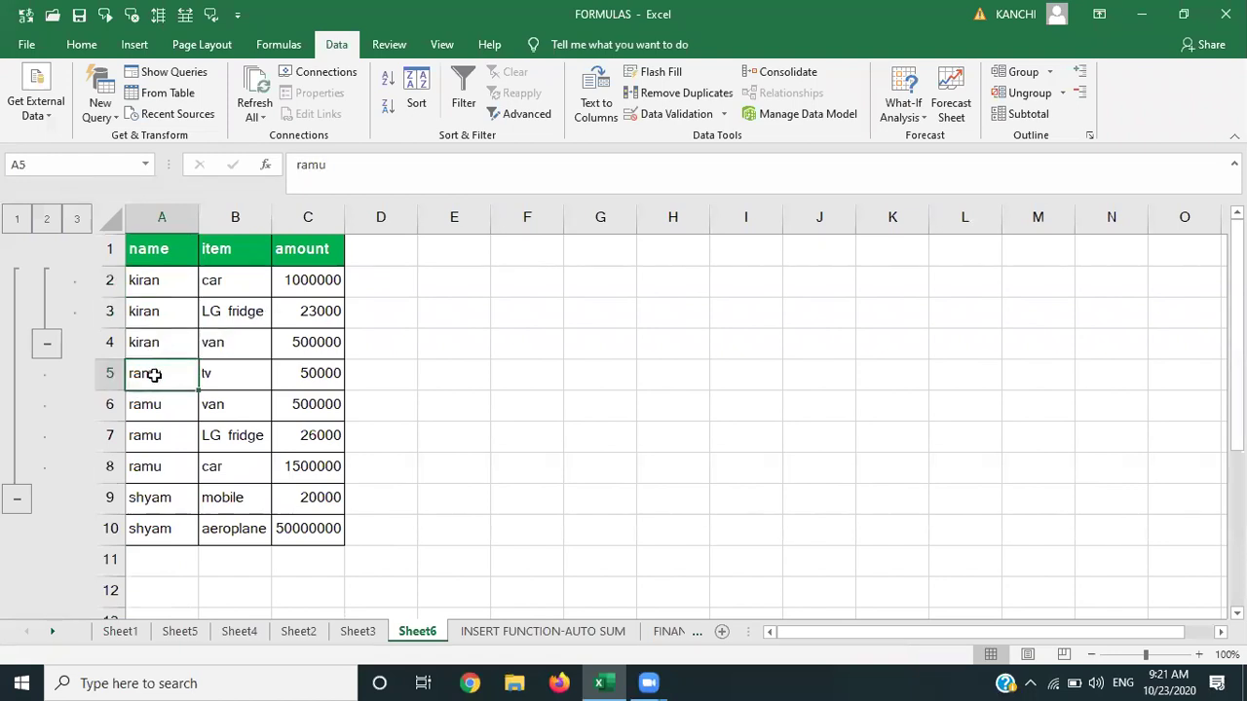
key(shift+Down)
key(shift+Down)
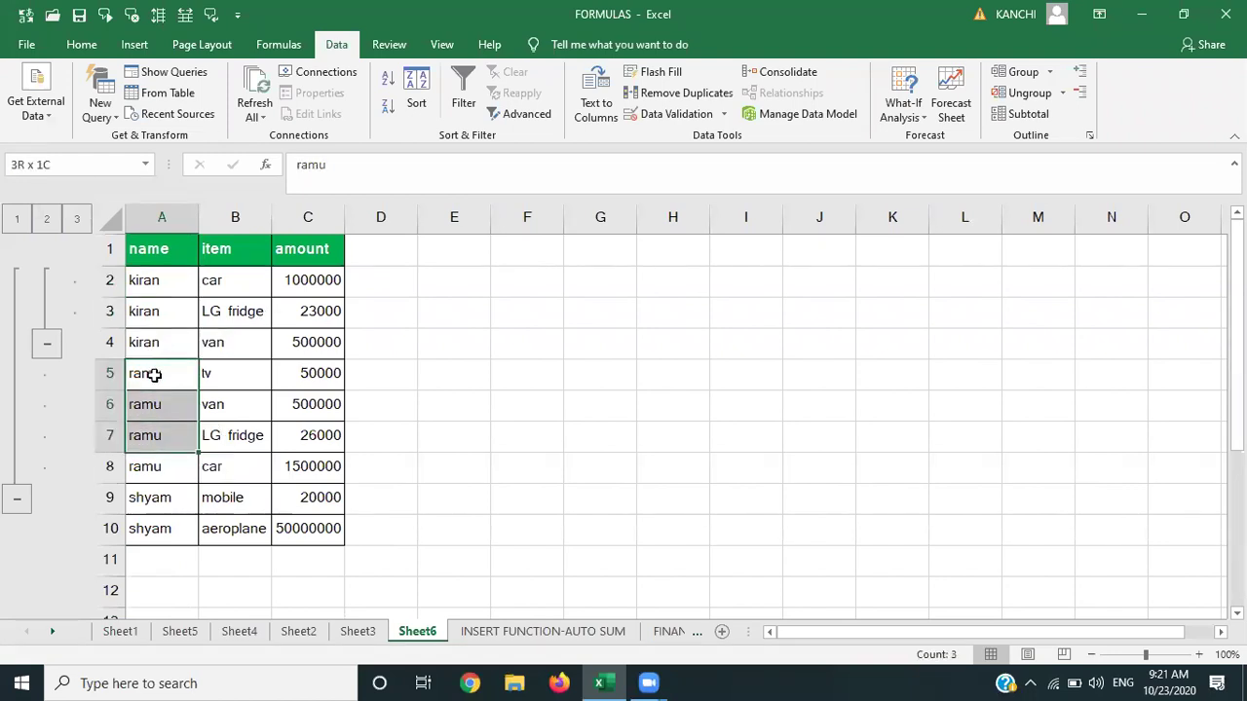
click(1023, 73)
key(Return)
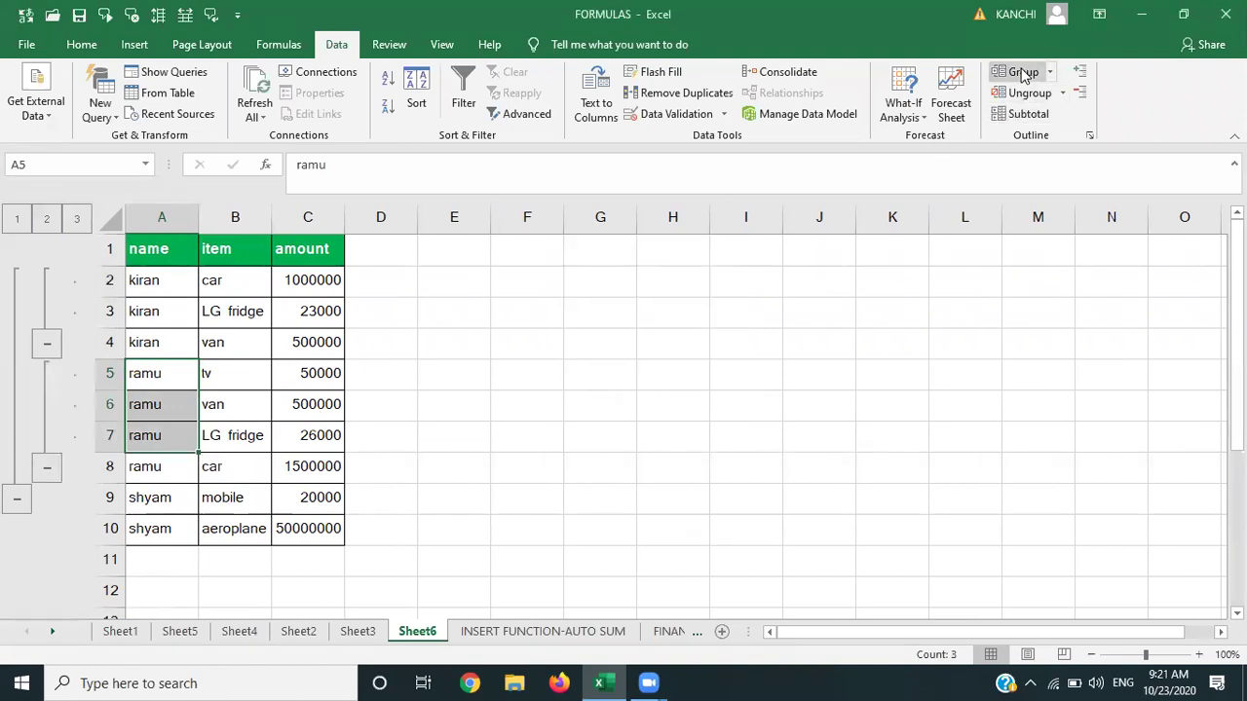
key(Down)
key(Down)
key(Down)
key(Down)
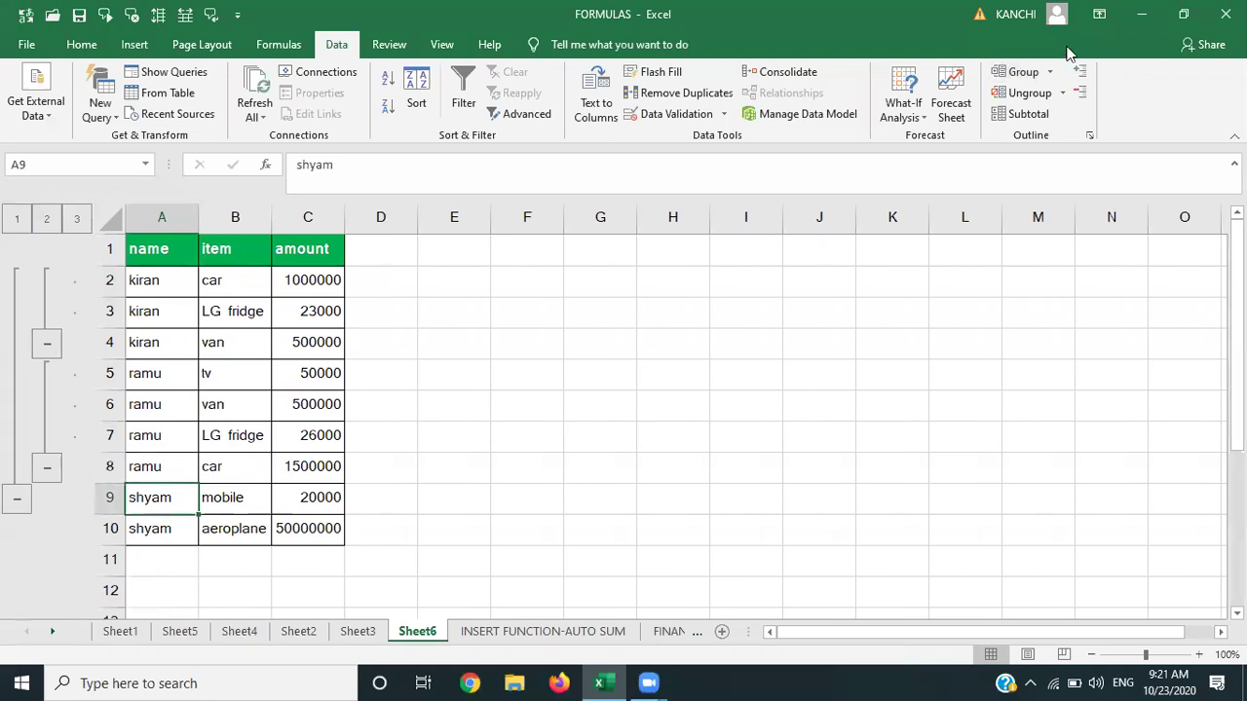
Group rows 9–10 as shyam's group and collapse the nested subgroups.
click(1023, 72)
key(Return)
click(46, 344)
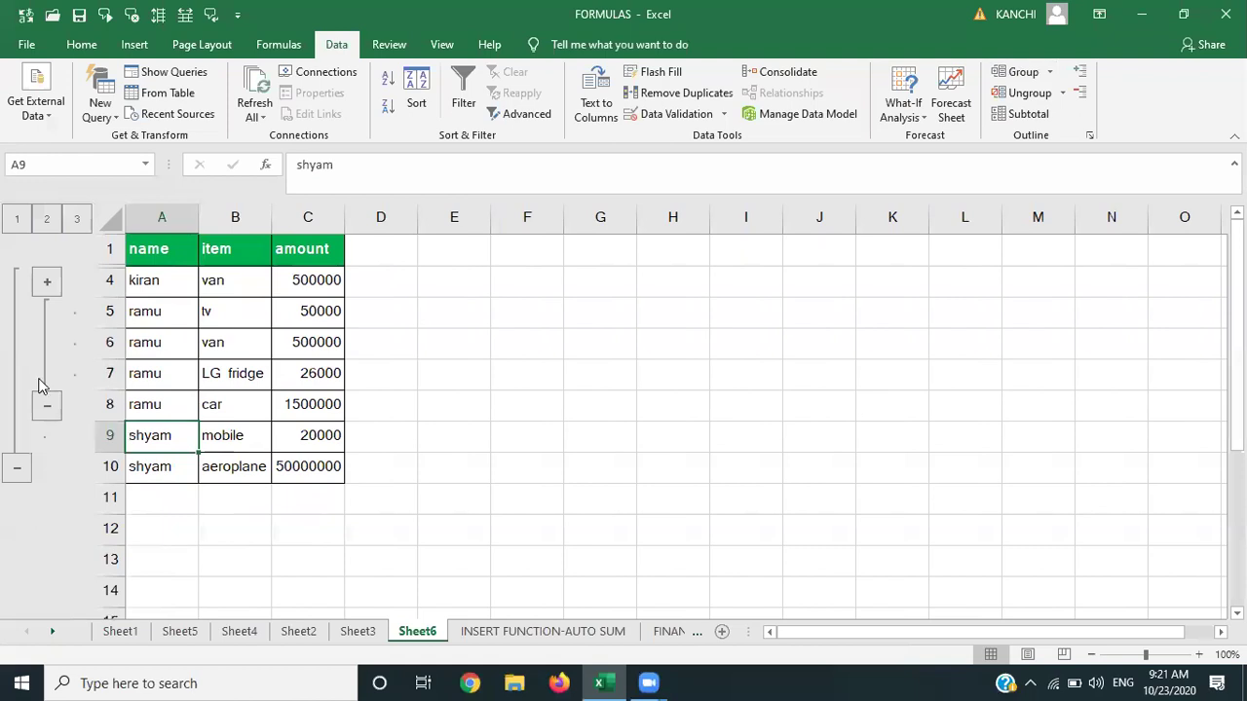
click(51, 329)
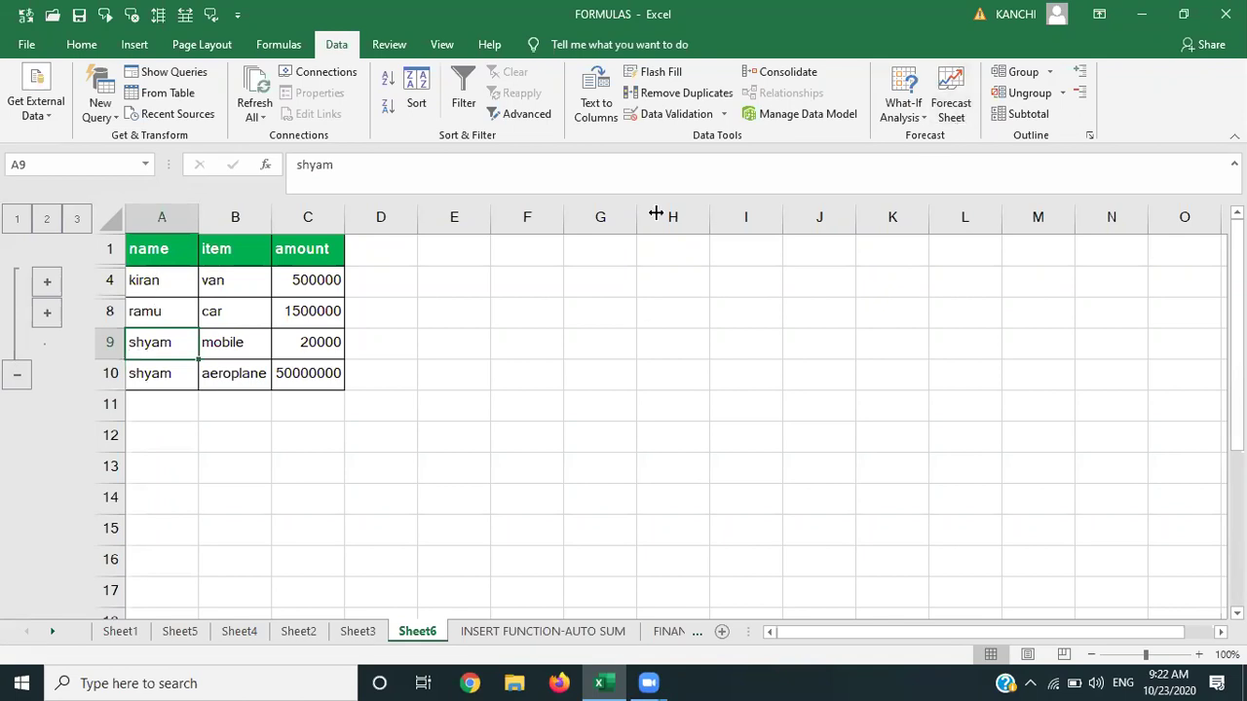
key(shift+Down)
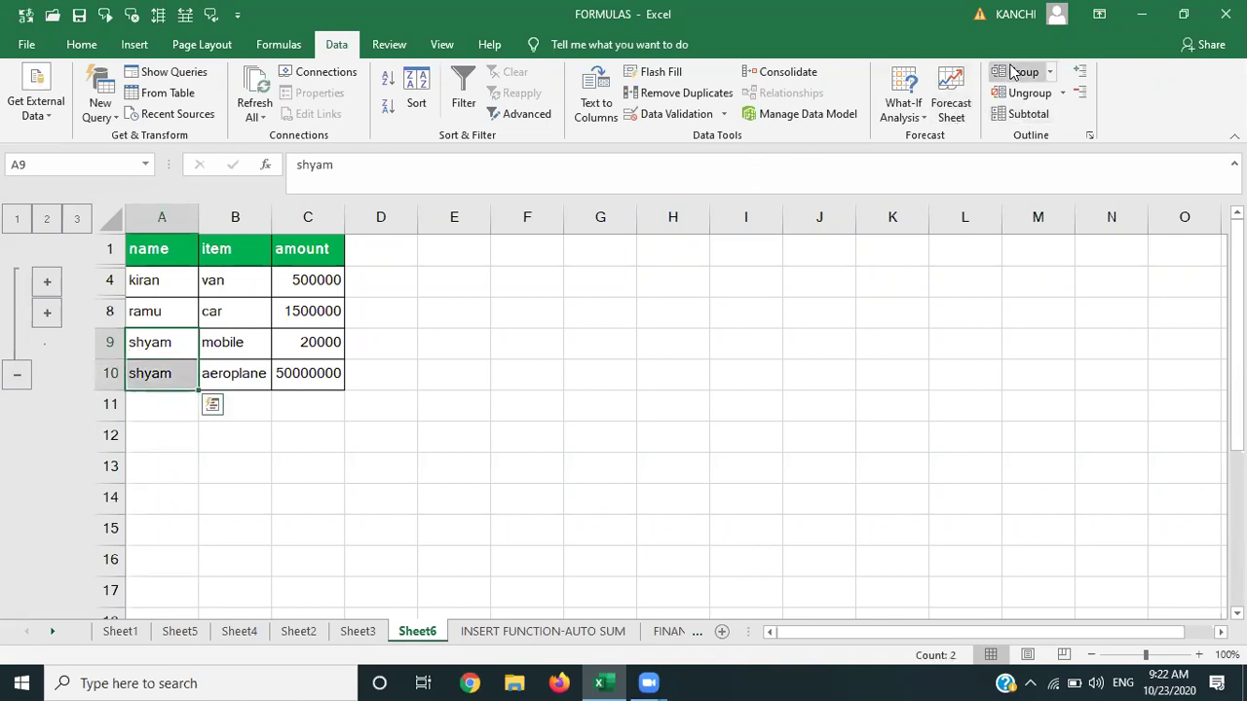
click(1013, 73)
key(Return)
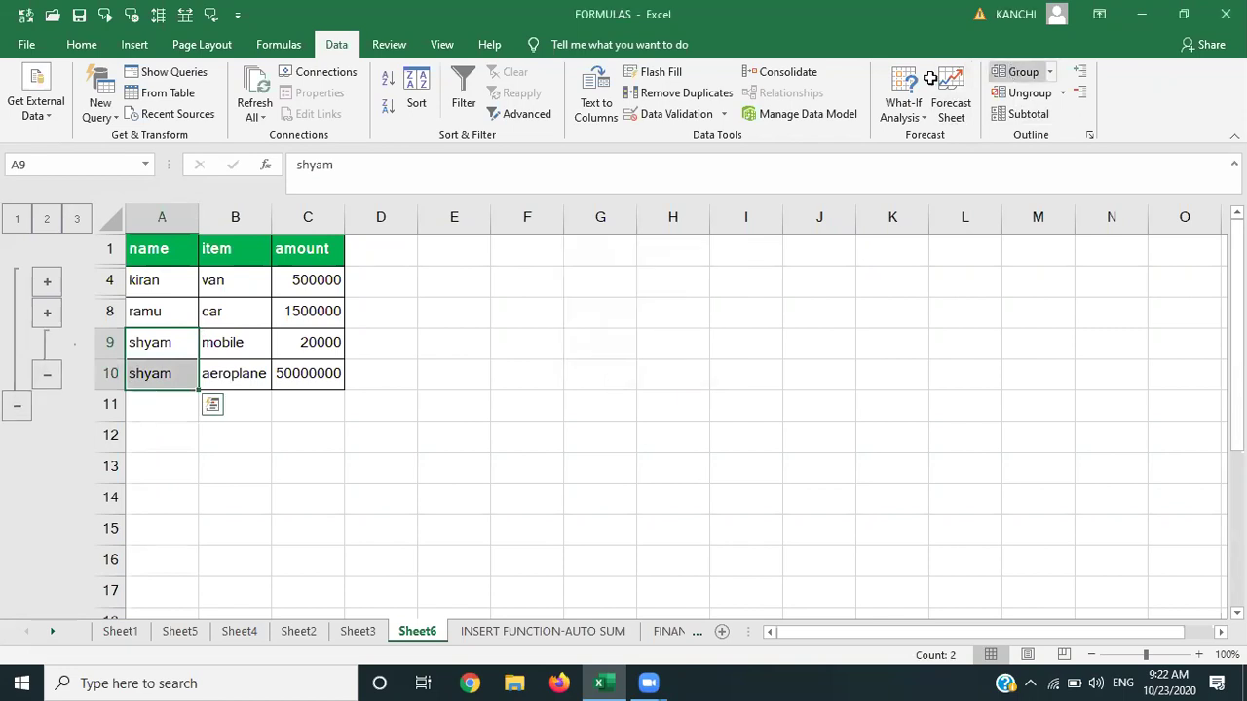
click(43, 376)
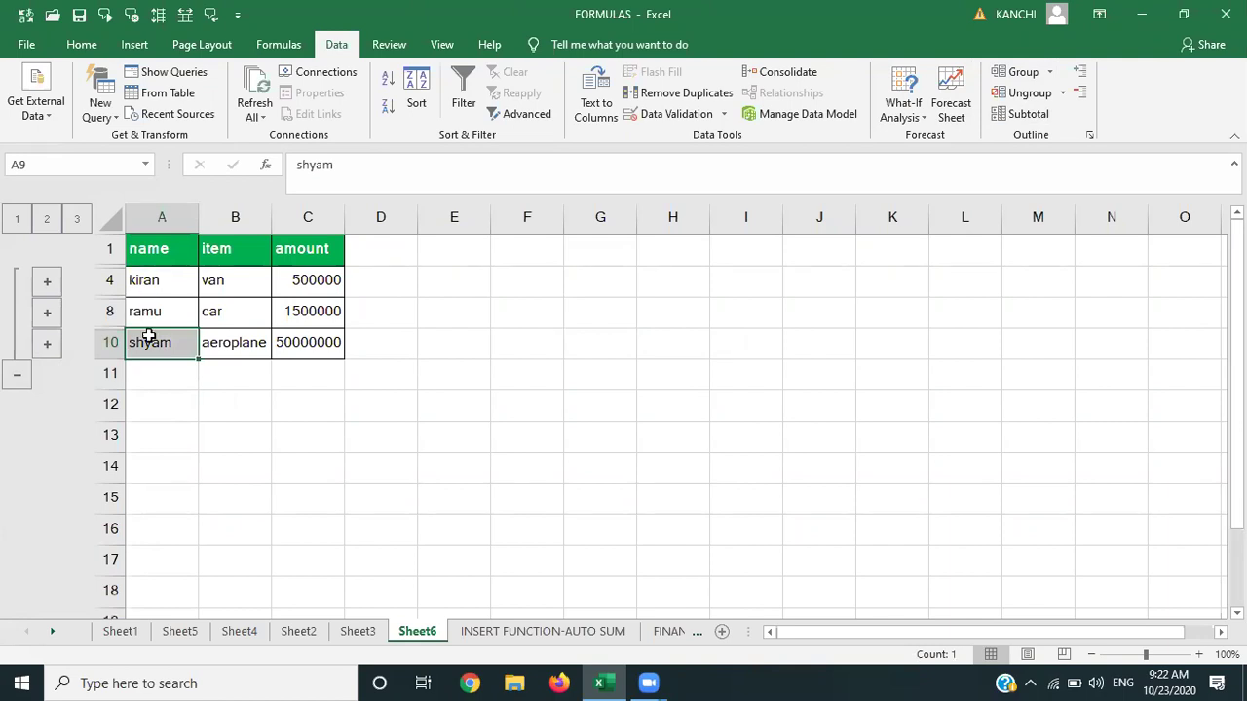
Expand and re-collapse the rows 2–3, rows 5–7 and row 9 groups in turn.
click(47, 282)
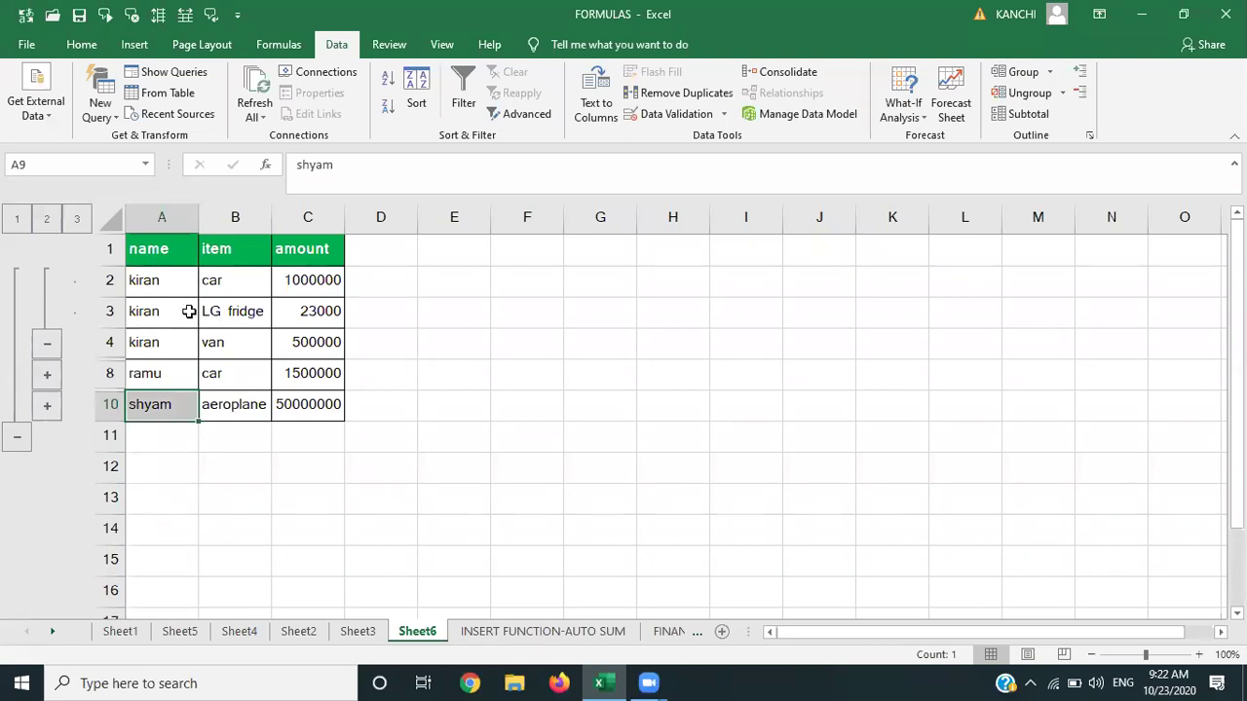
click(47, 343)
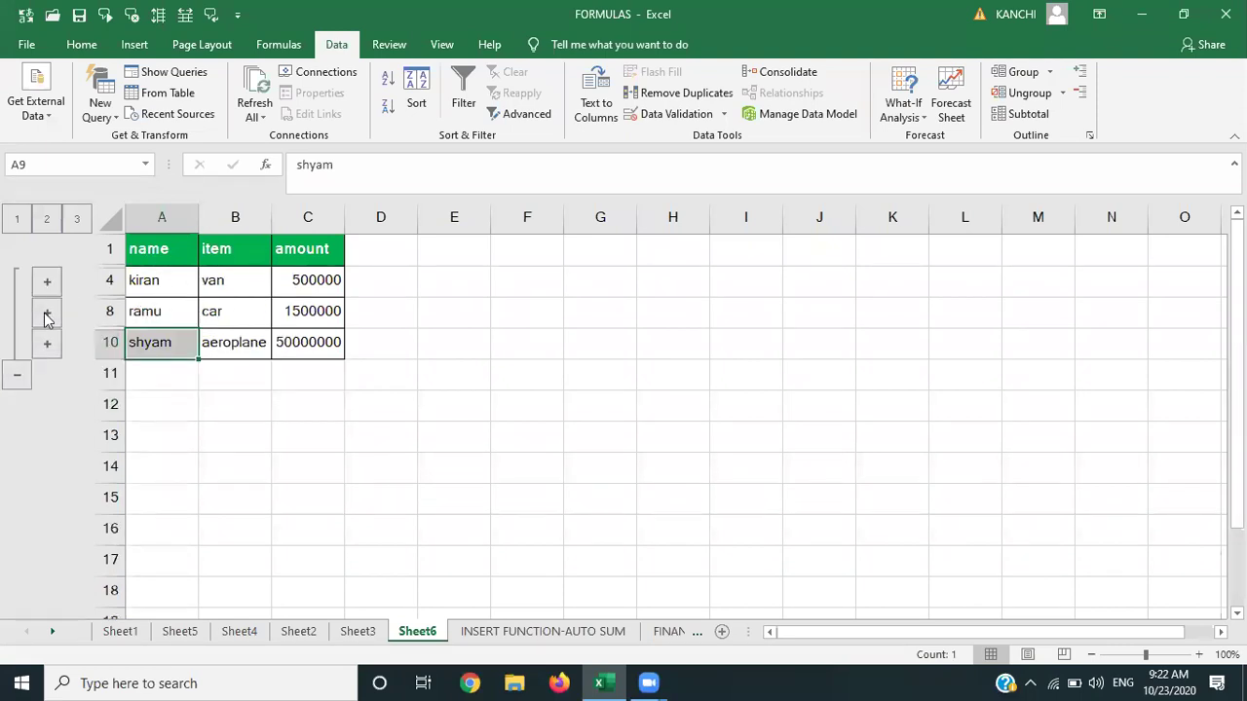
click(46, 313)
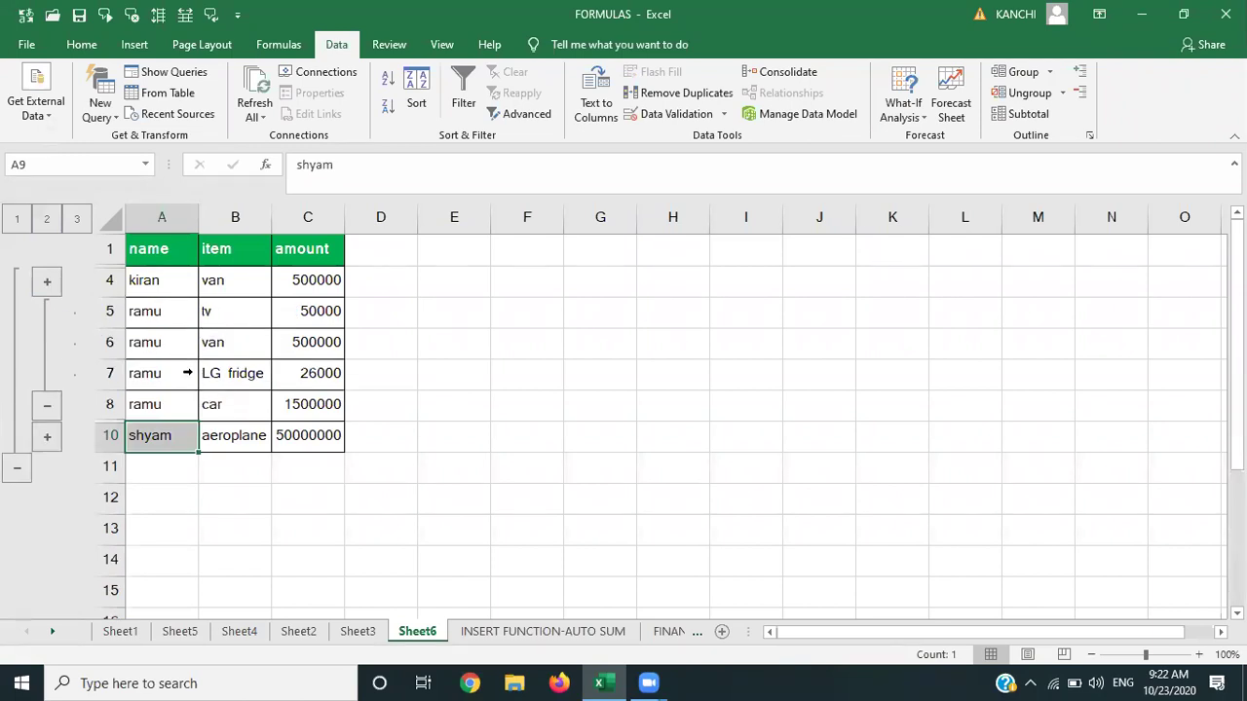
click(47, 405)
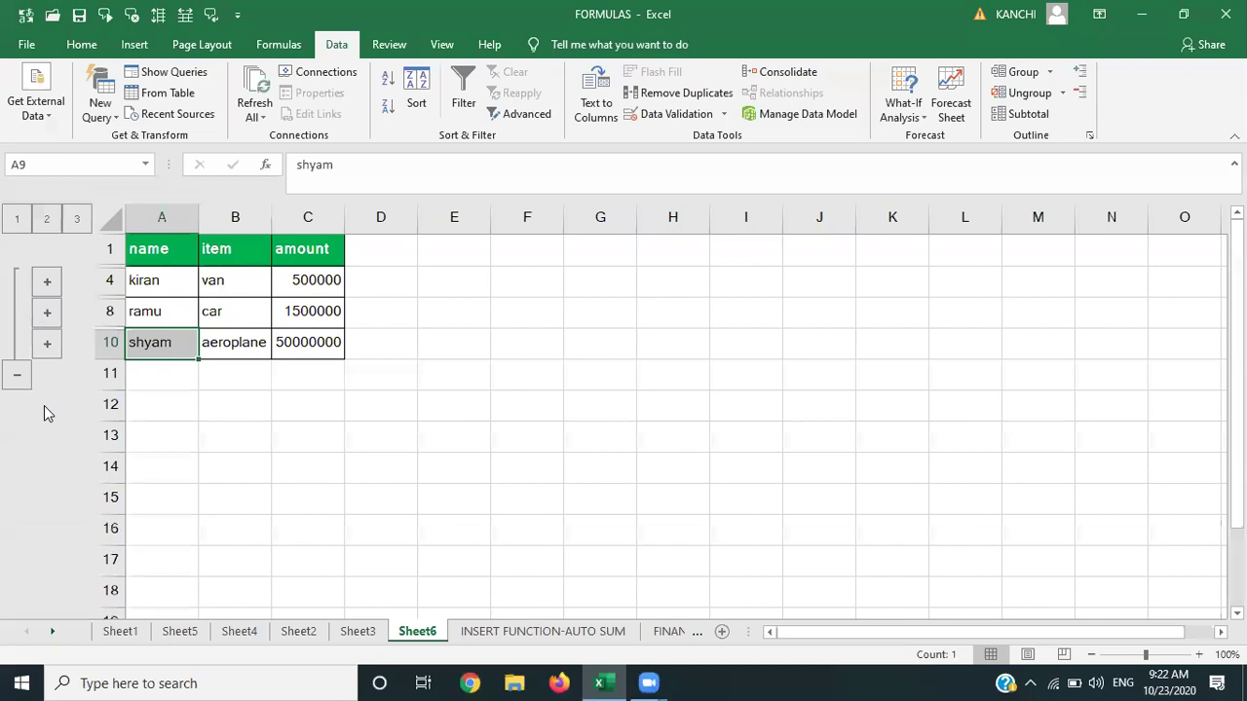
click(47, 343)
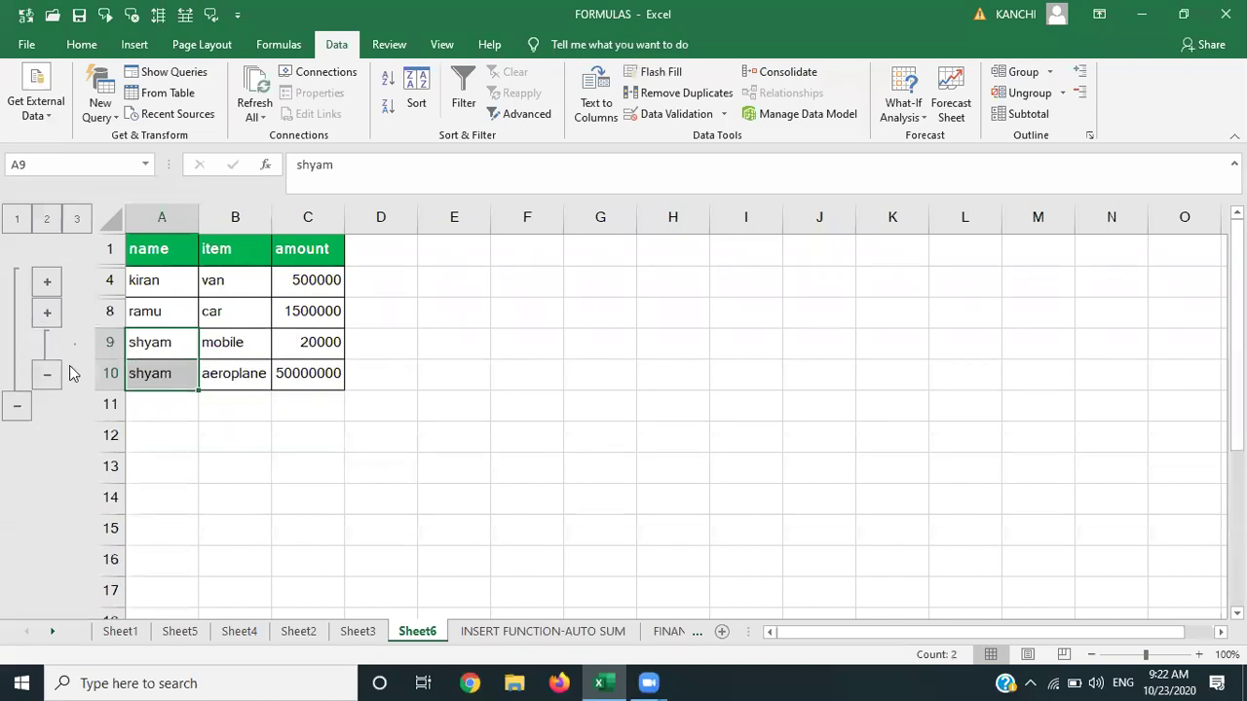
click(47, 376)
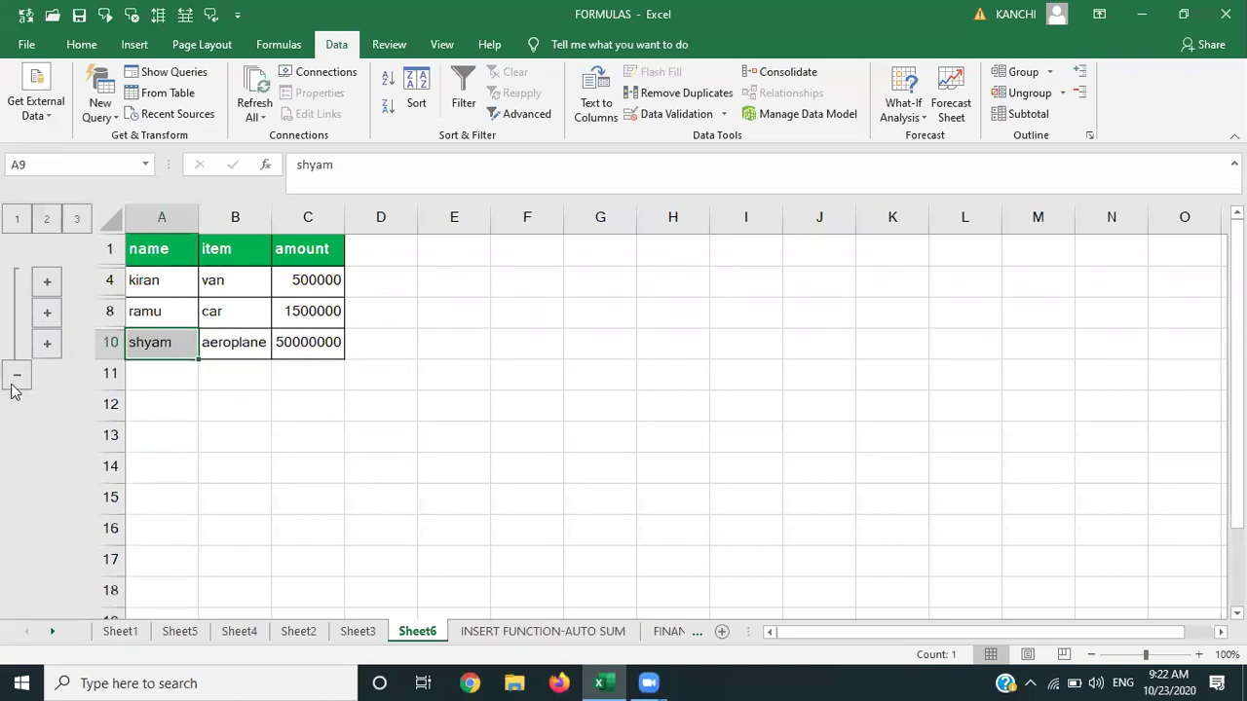
Toggle the whole outline collapsed and expanded, then expand kiran's and ramu's groups.
click(15, 380)
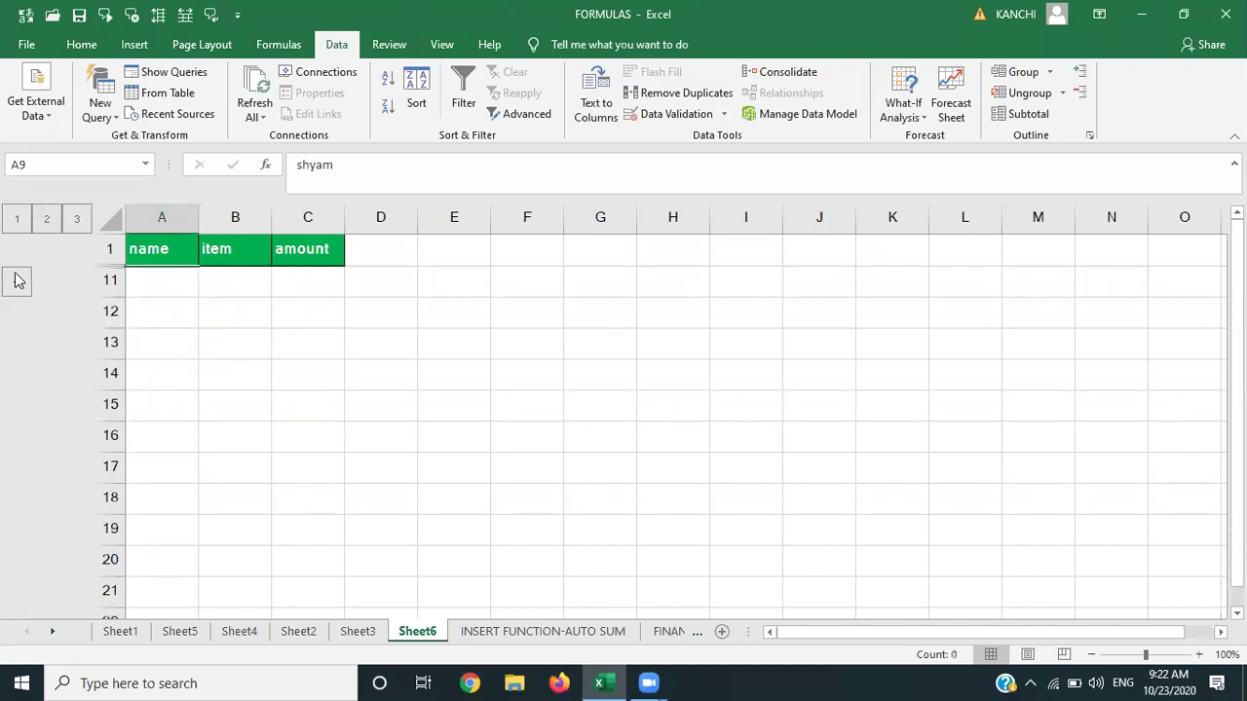
click(15, 280)
click(15, 281)
click(14, 281)
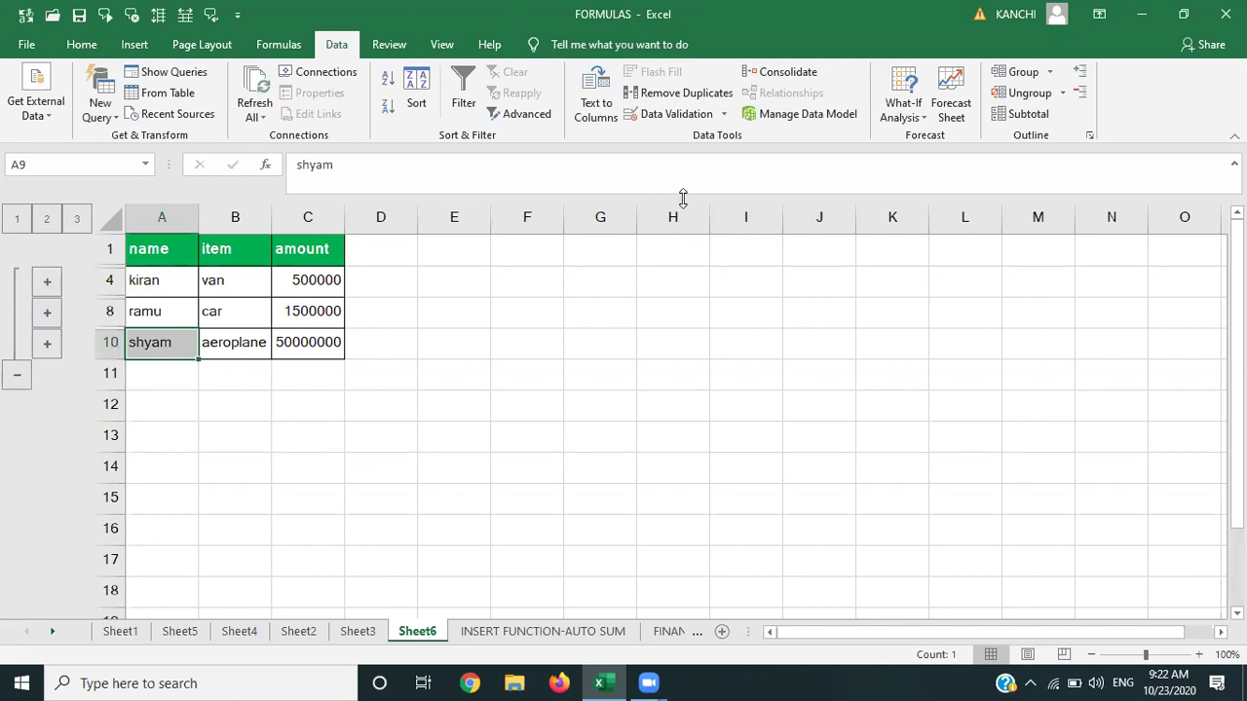
click(45, 280)
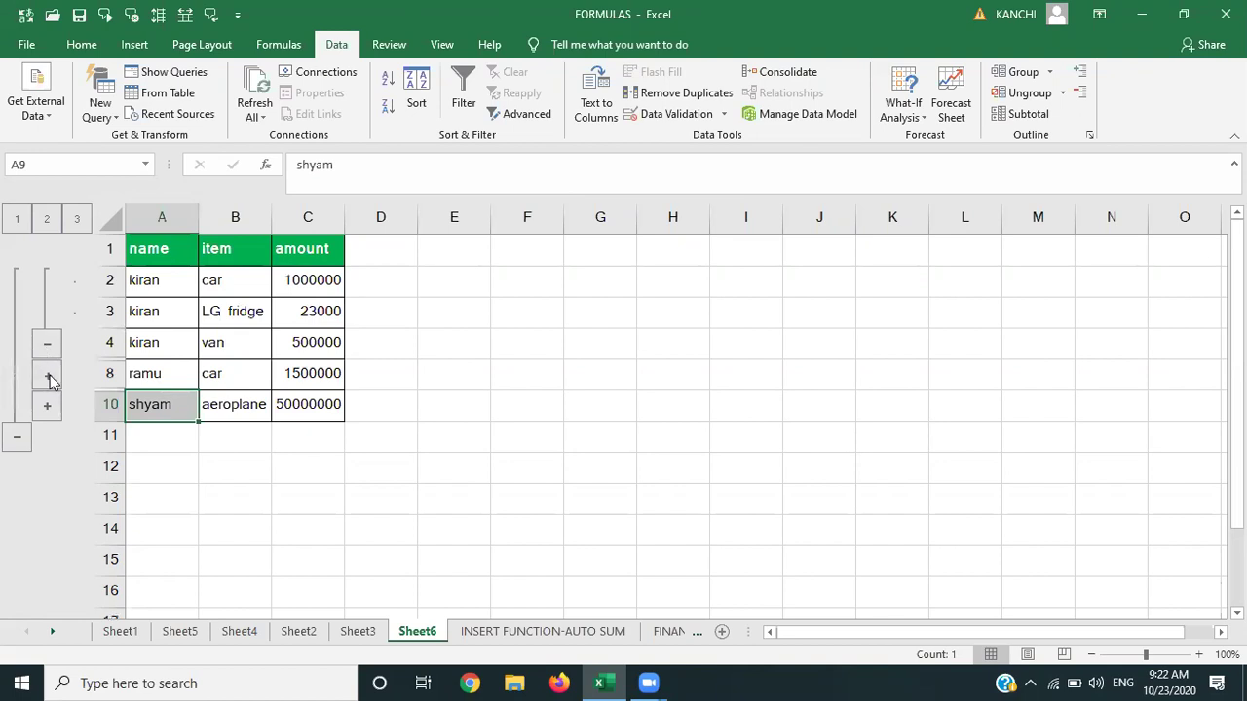
click(49, 378)
Show shyam's rows and remove the outer row grouping from the table data.
click(43, 503)
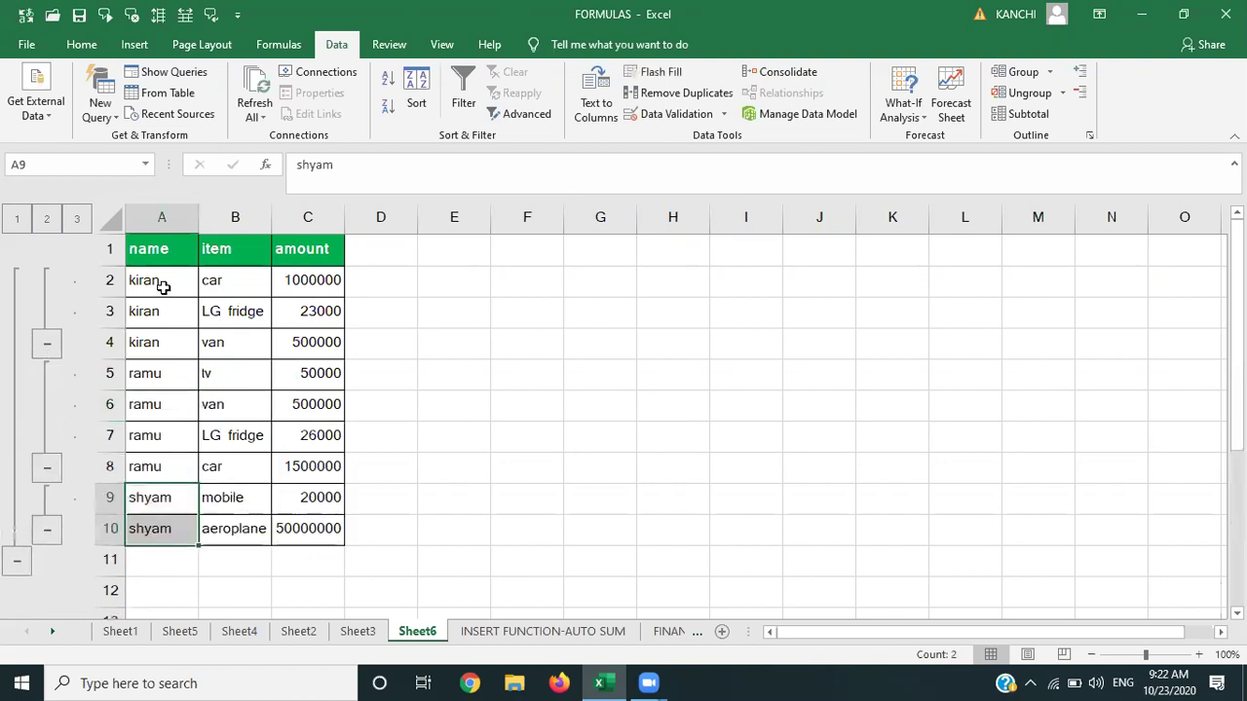
click(163, 284)
key(shift+Down)
key(shift+Down)
key(shift+Down)
key(shift+Down)
key(shift+Down)
key(shift+Down)
key(shift+Down)
key(shift+Down)
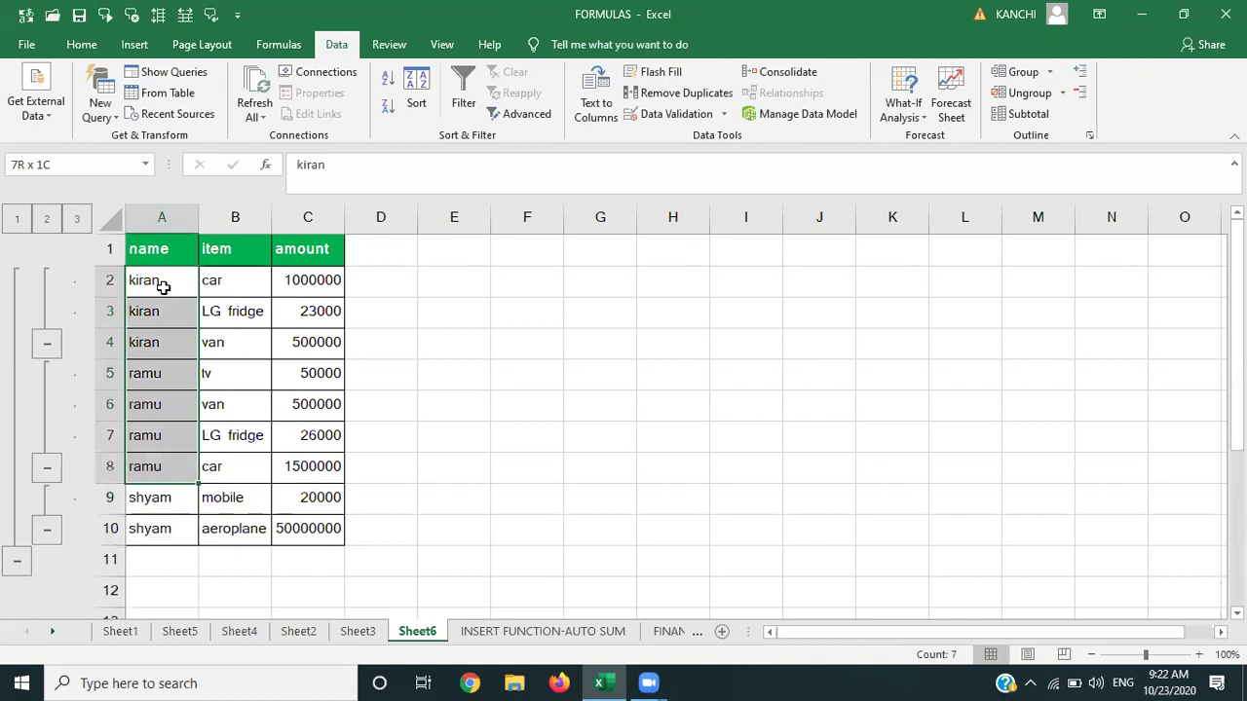
key(shift+Right)
key(shift+Right)
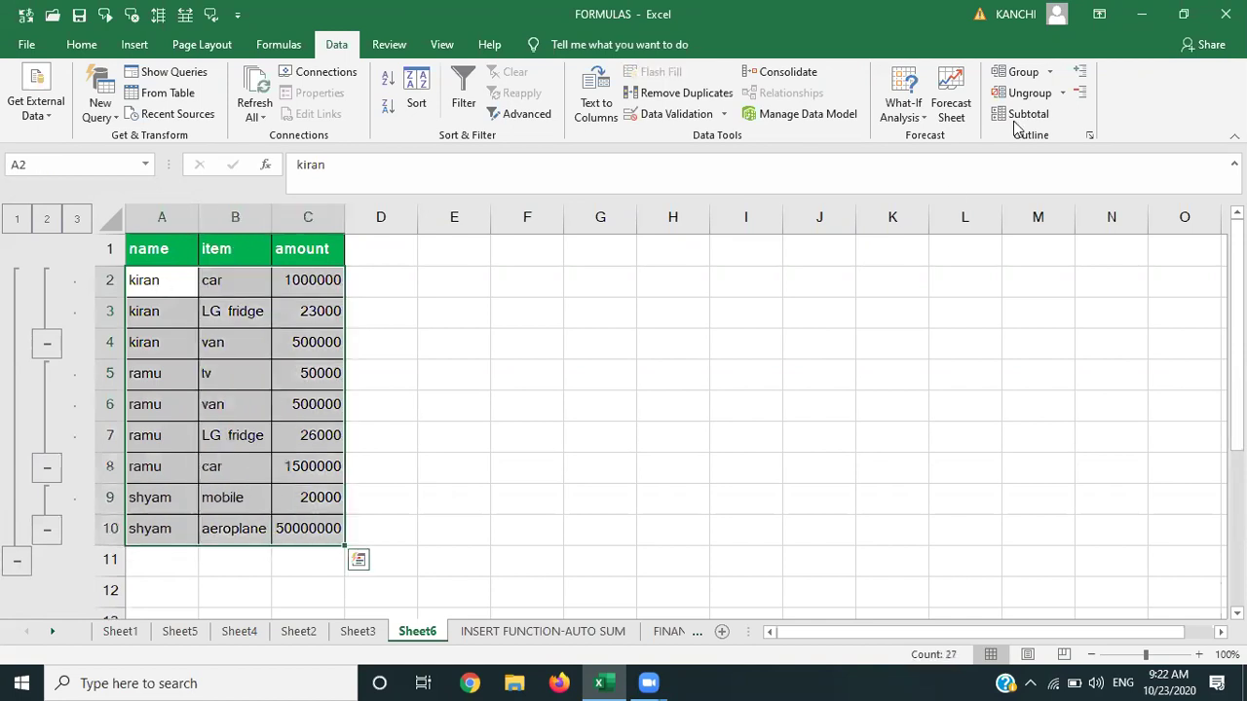
click(1025, 91)
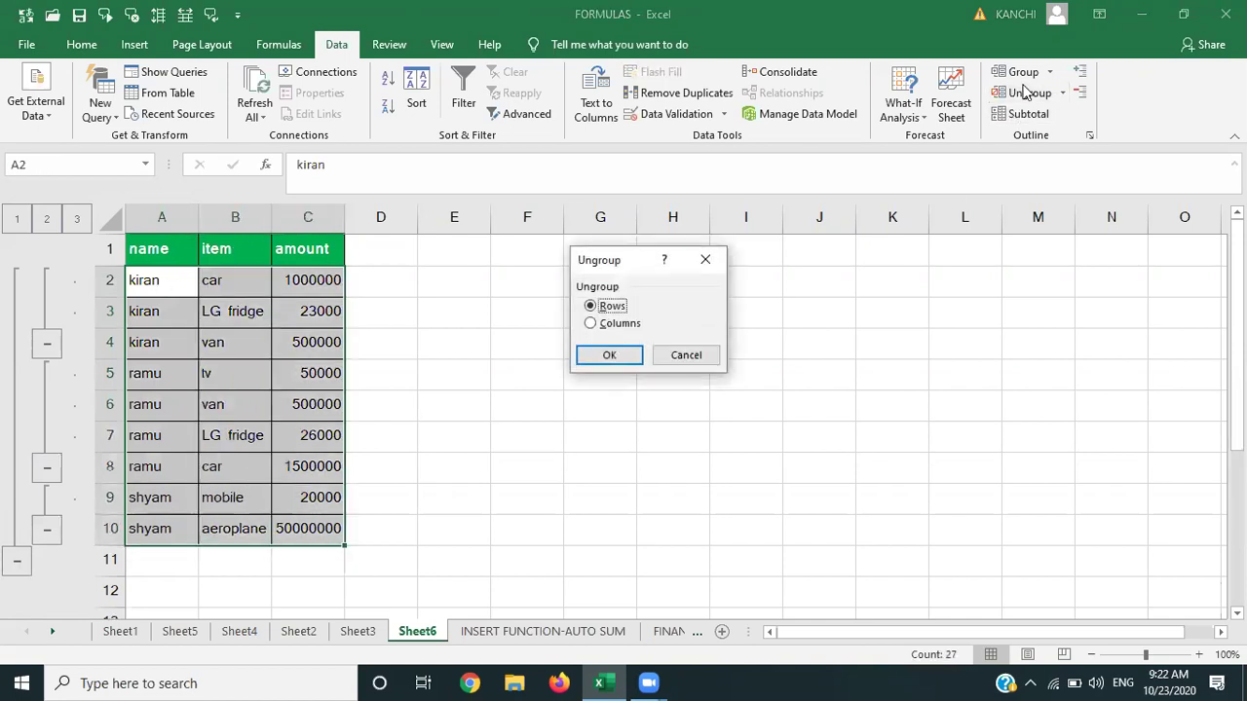
key(Return)
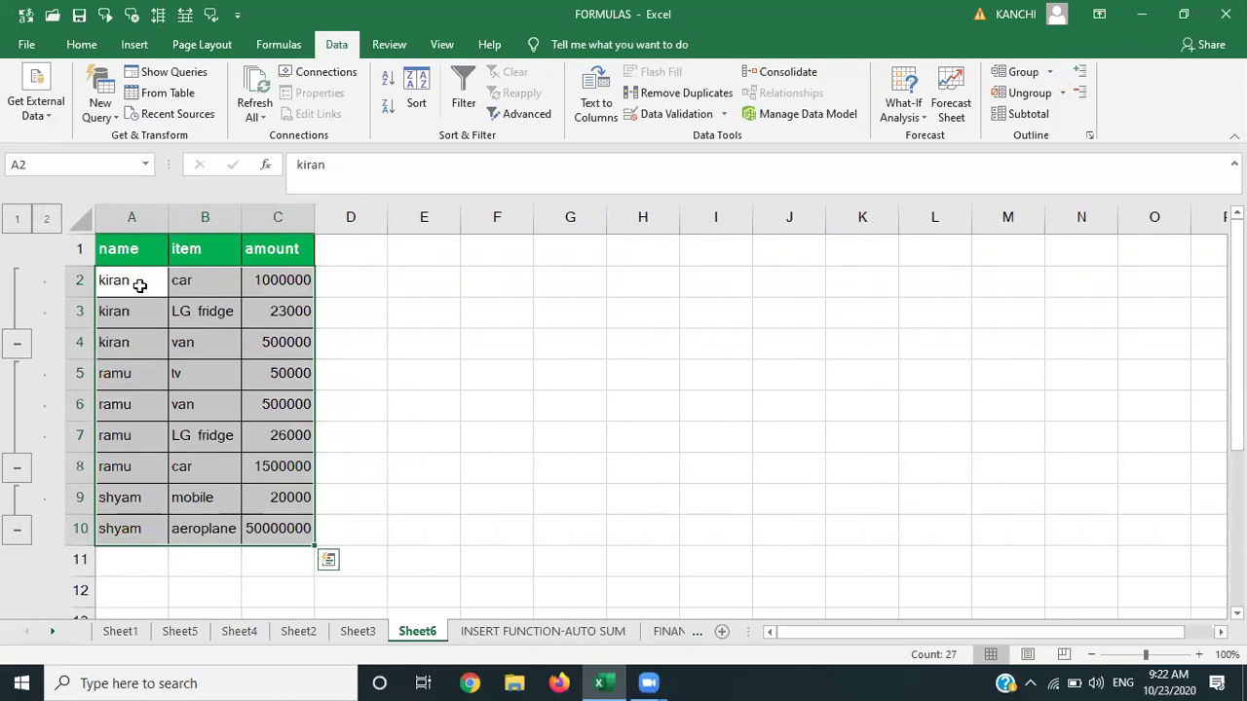
Ungroup kiran's rows 2–4 and ramu's rows 5–7.
click(139, 284)
key(shift+Down)
key(shift+Down)
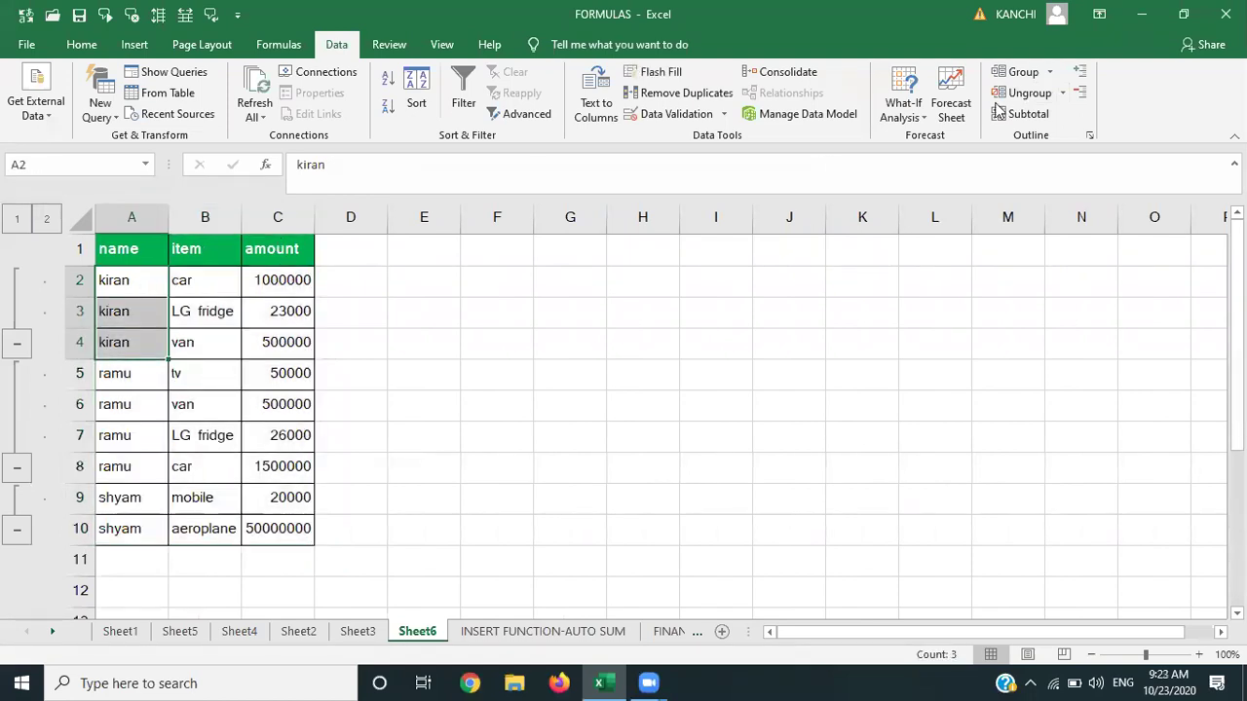
click(1020, 92)
key(Return)
click(131, 386)
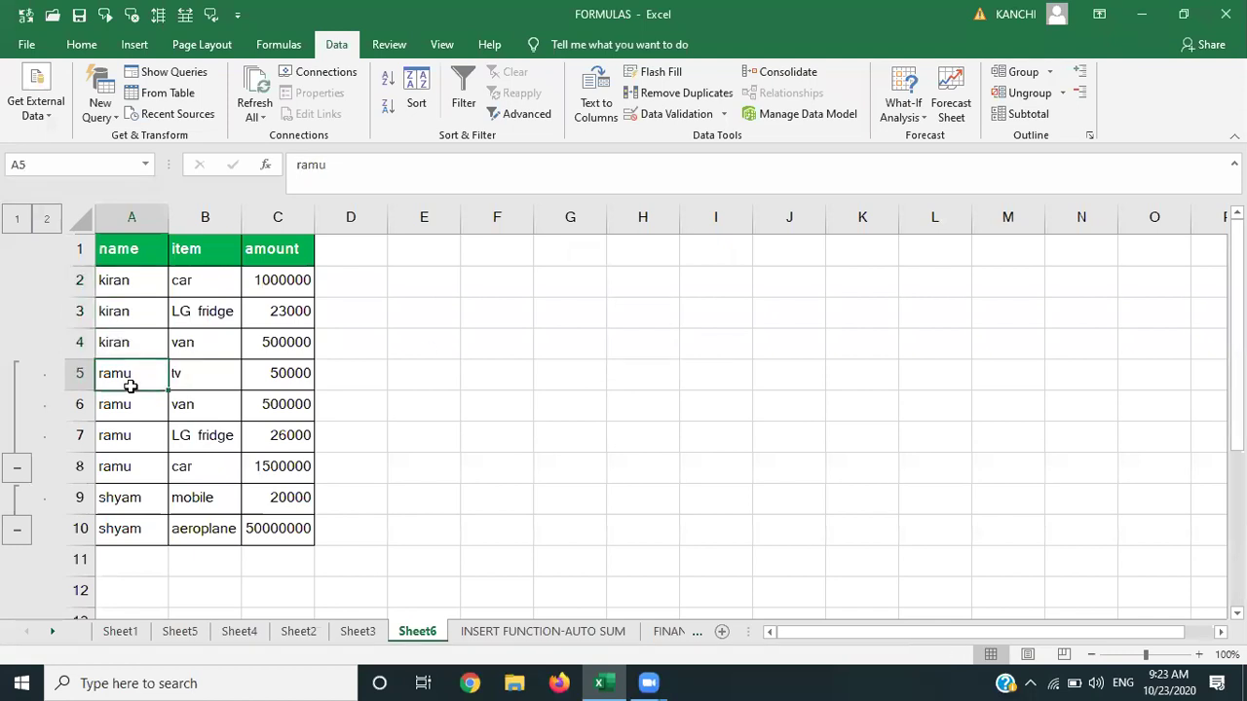
key(shift+Down)
key(shift+Down)
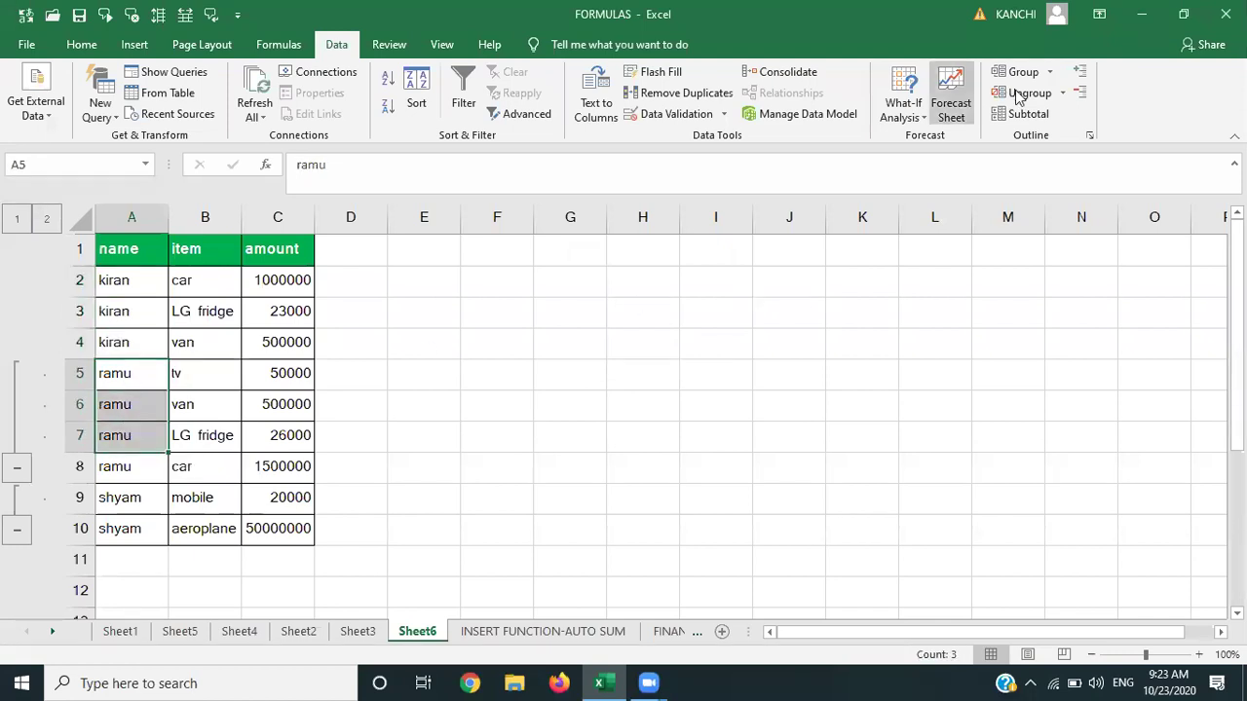
click(1029, 93)
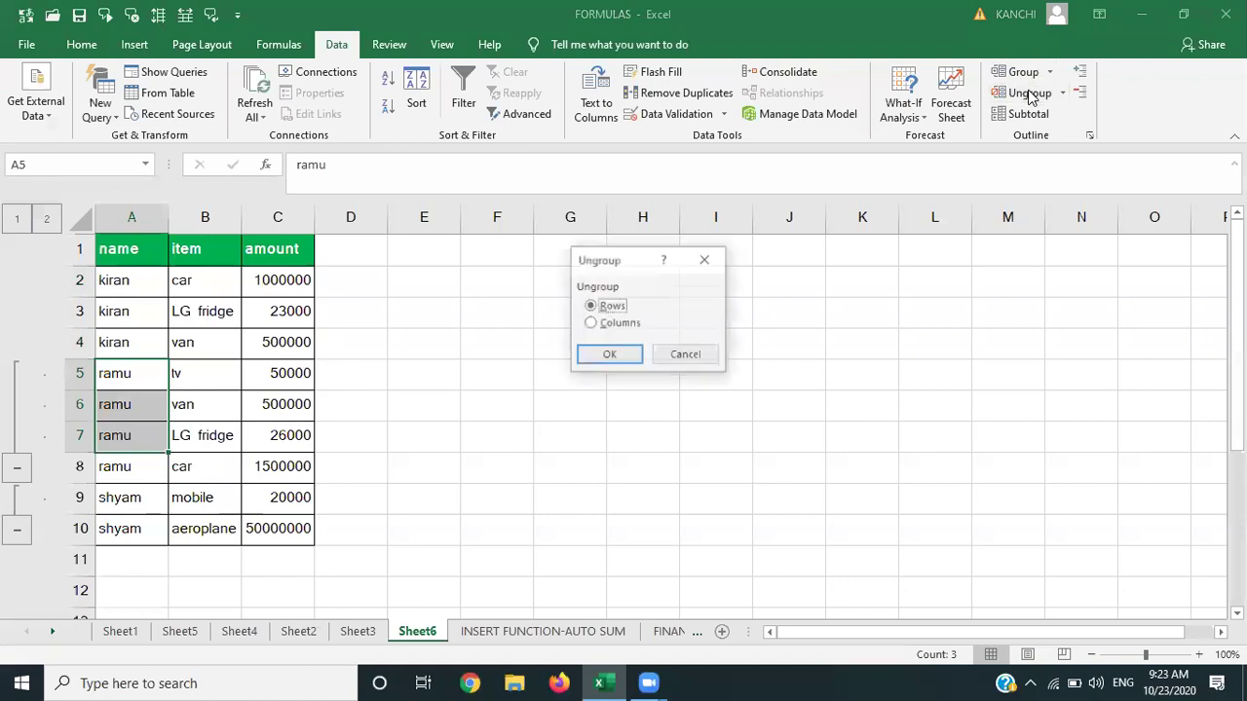
key(Return)
Ungroup shyam's rows 9–10, leaving no outline on the table.
key(Down)
key(Down)
key(Down)
key(Down)
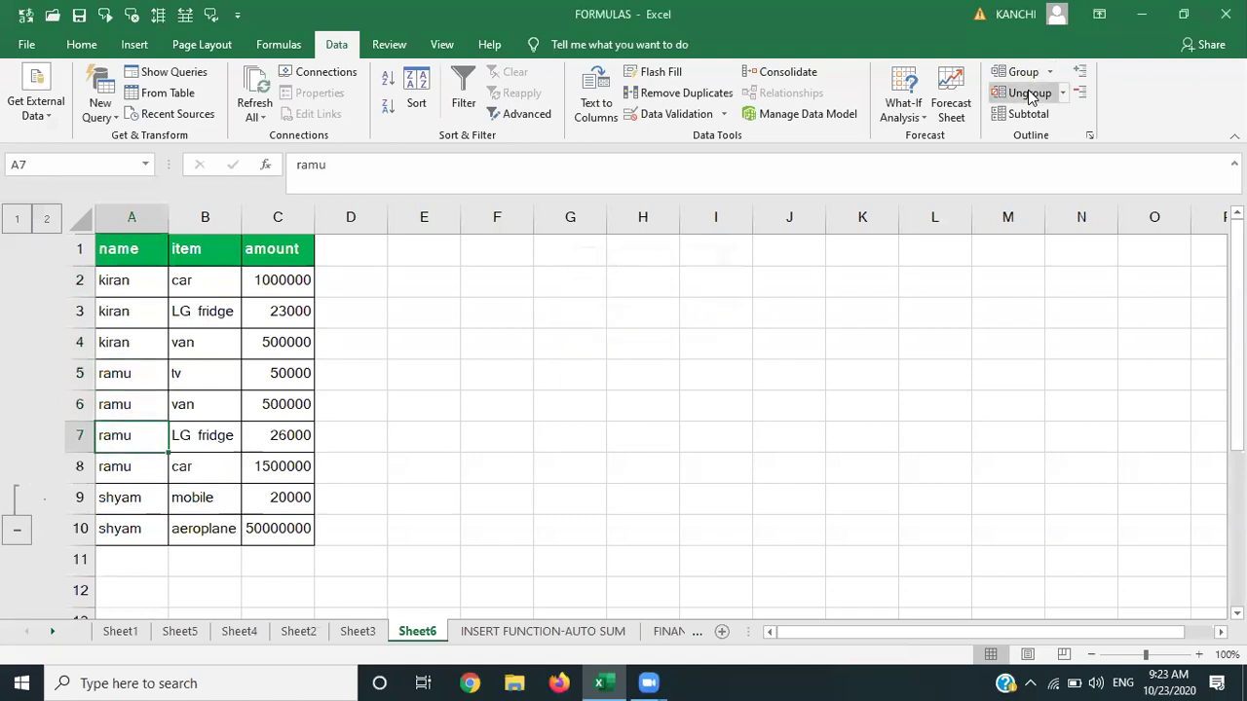
key(shift+Down)
click(1029, 94)
key(Return)
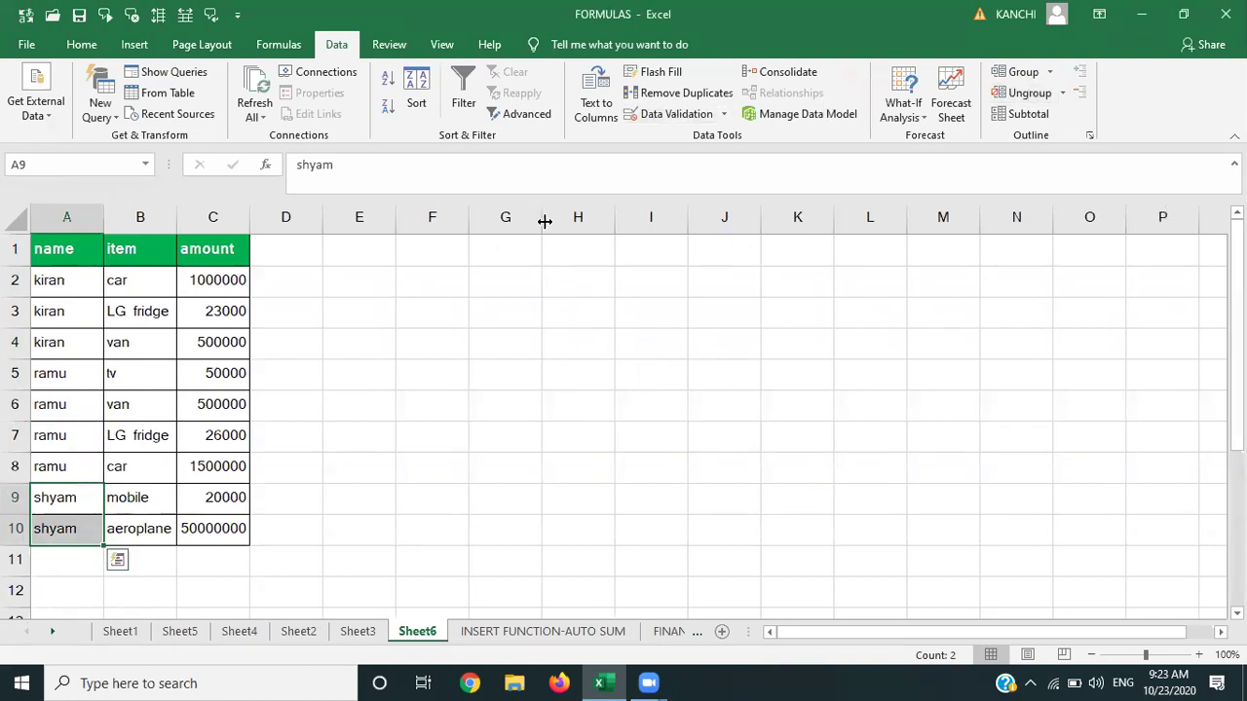
click(455, 345)
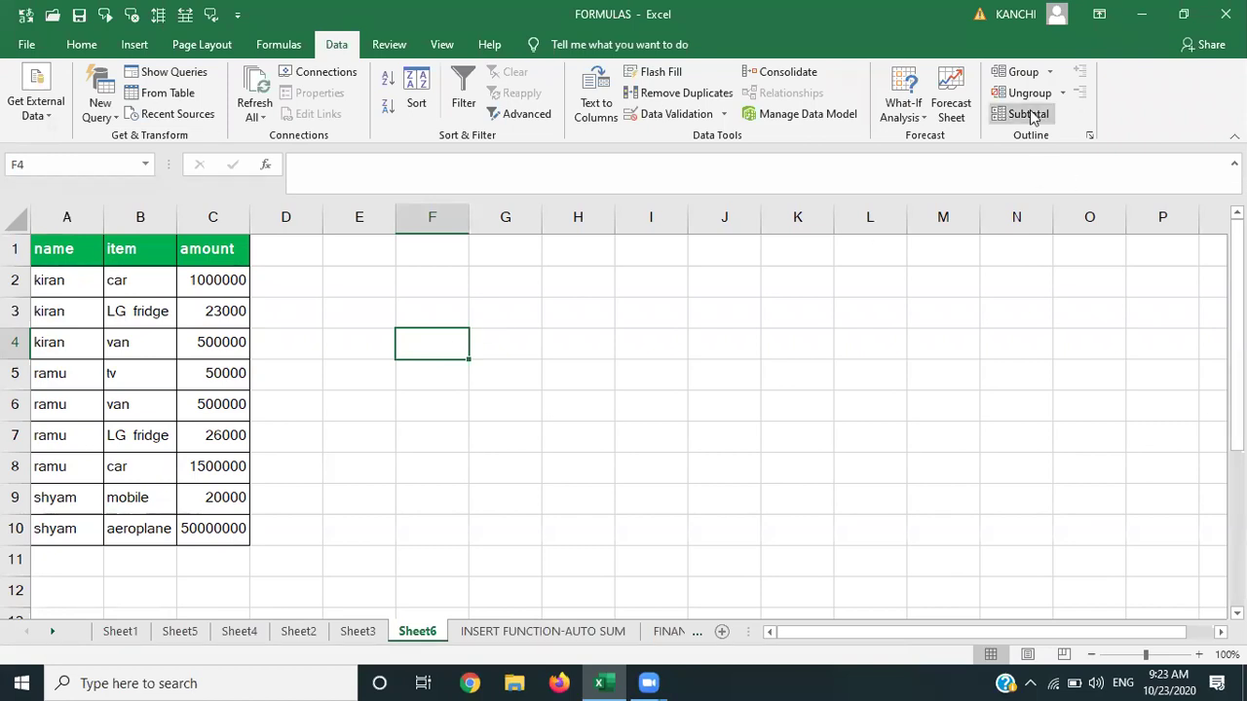
Subtotal amount with Sum at each change in name, then collapse kiran's group.
click(69, 281)
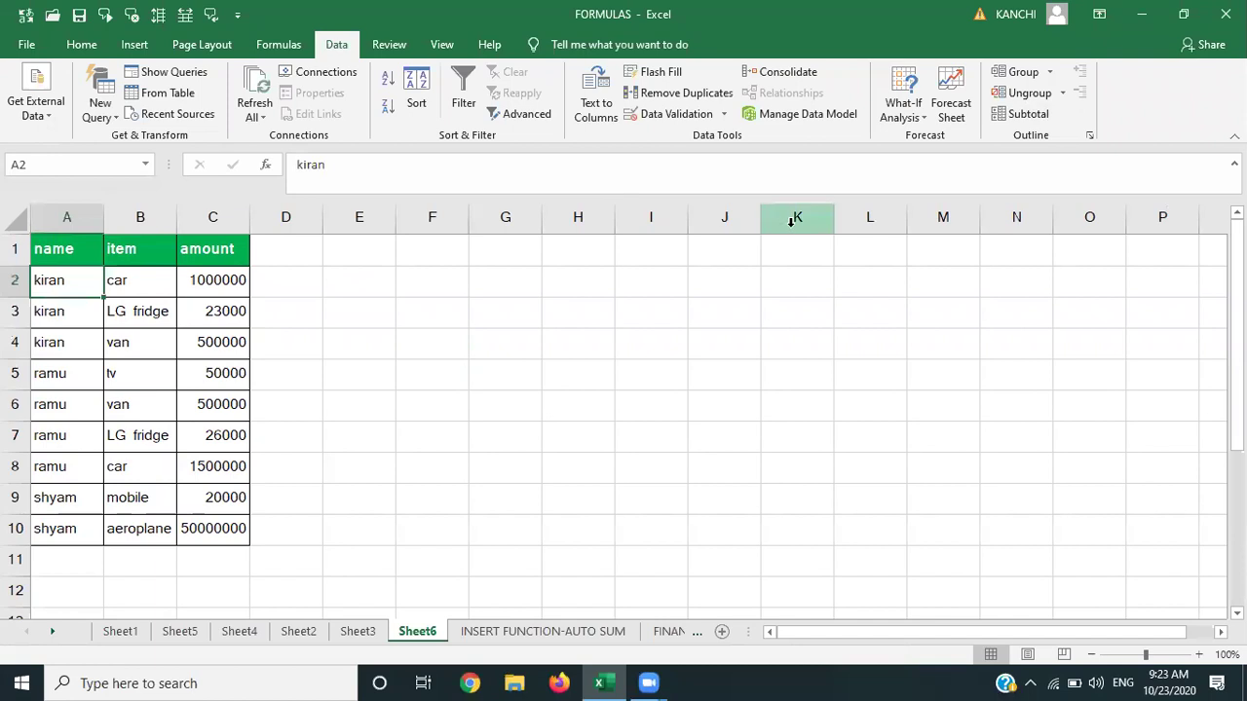
click(1030, 115)
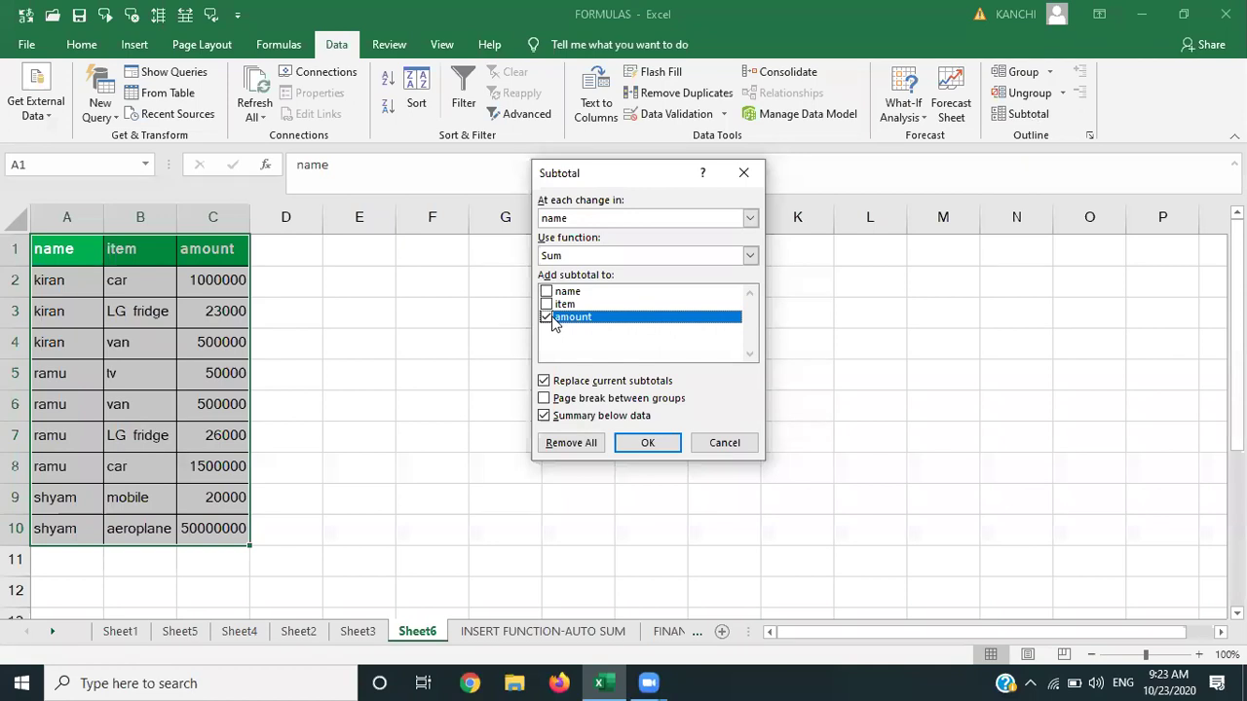
click(645, 444)
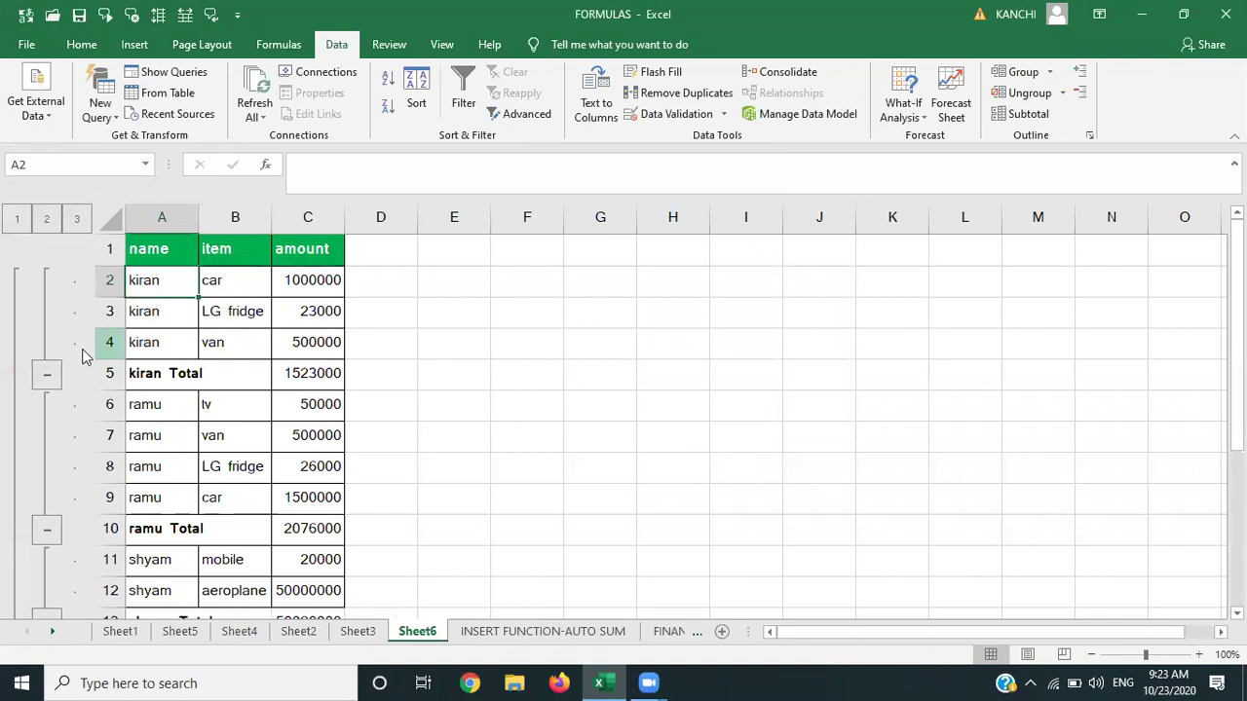
click(47, 373)
Collapse ramu's and shyam's groups, then expand and re-collapse each name group.
click(45, 436)
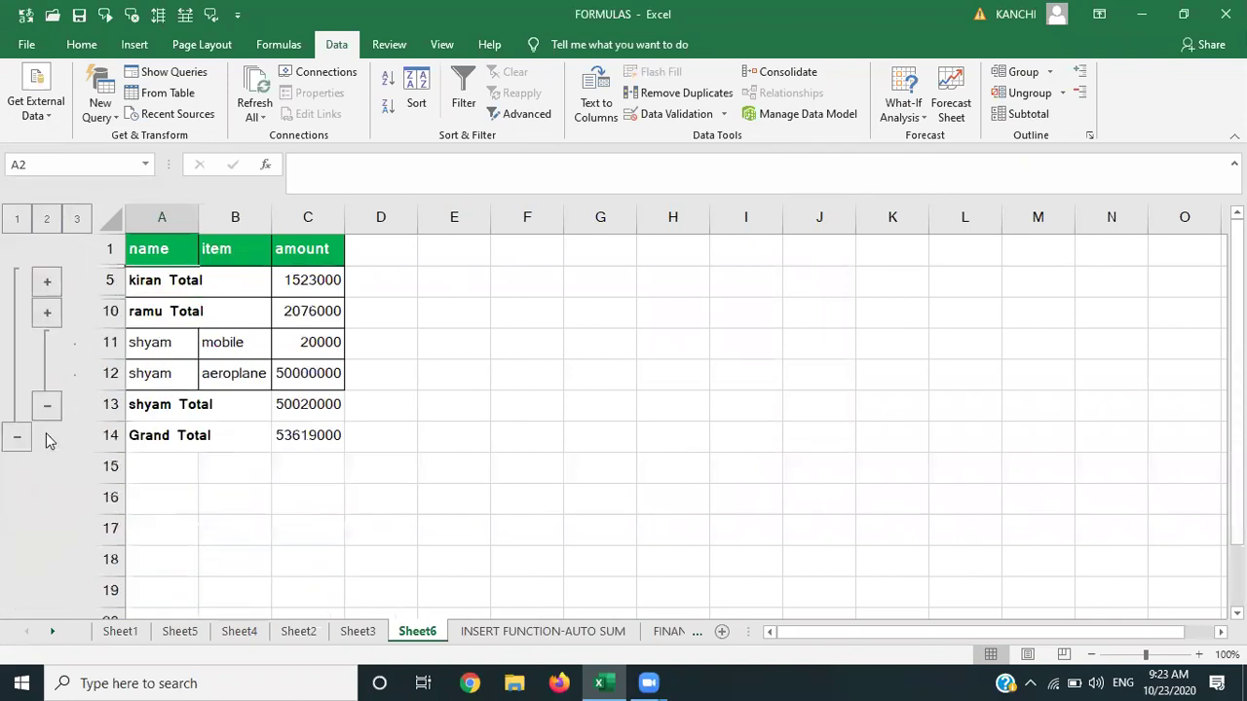
click(47, 408)
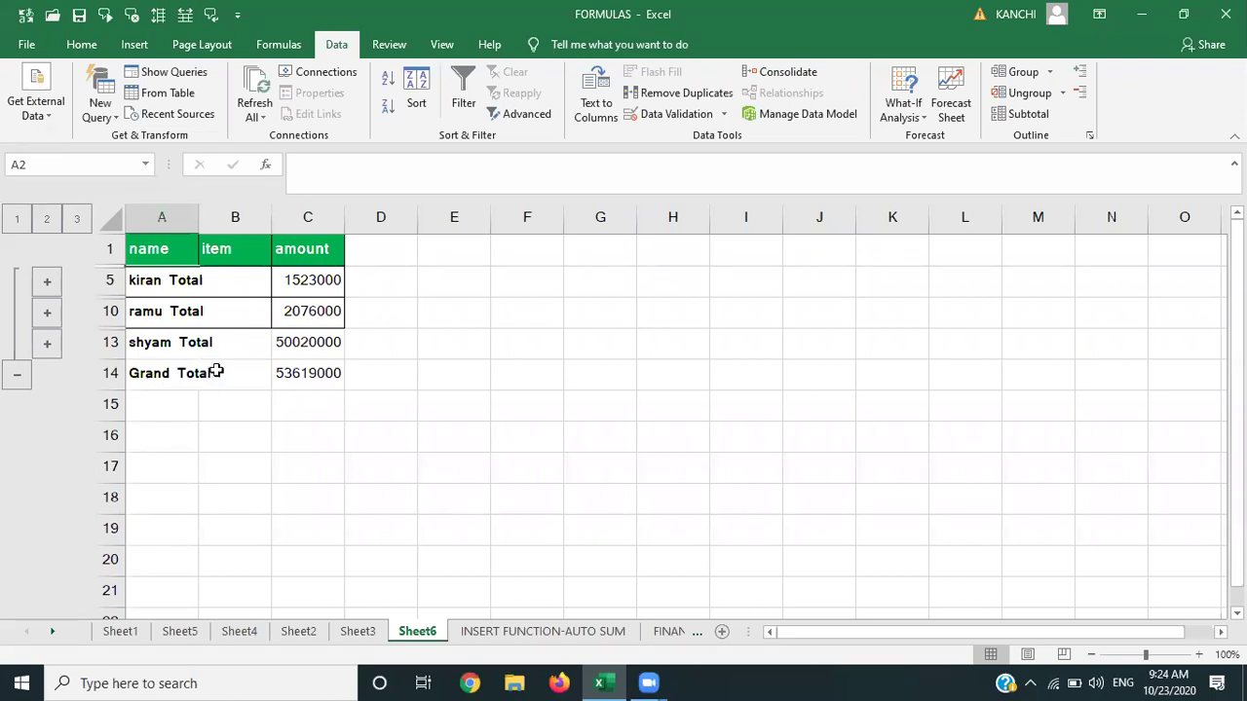
click(48, 283)
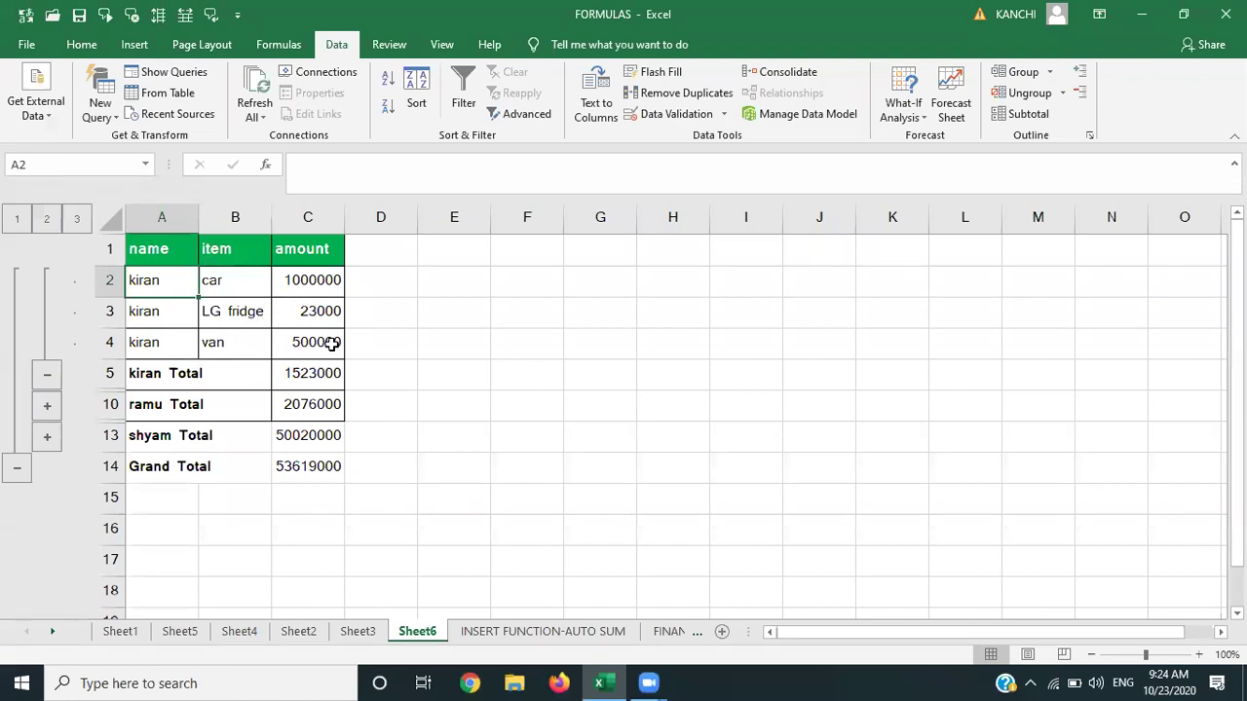
click(47, 376)
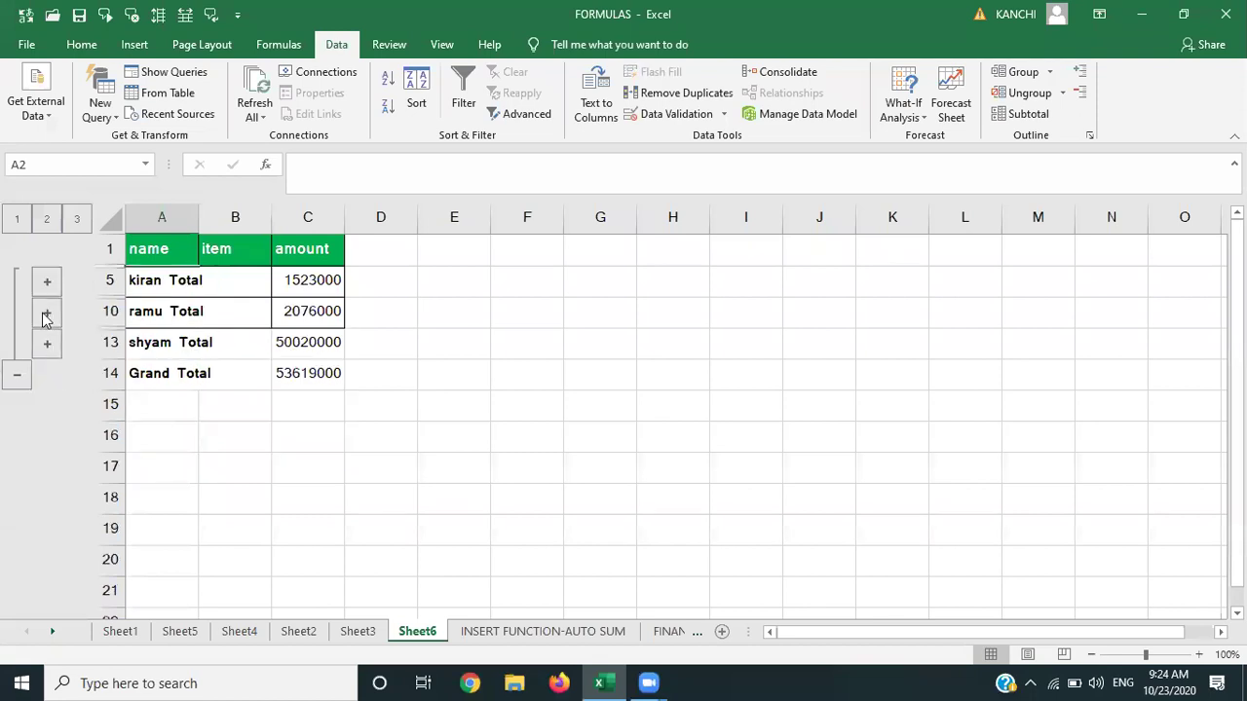
click(47, 312)
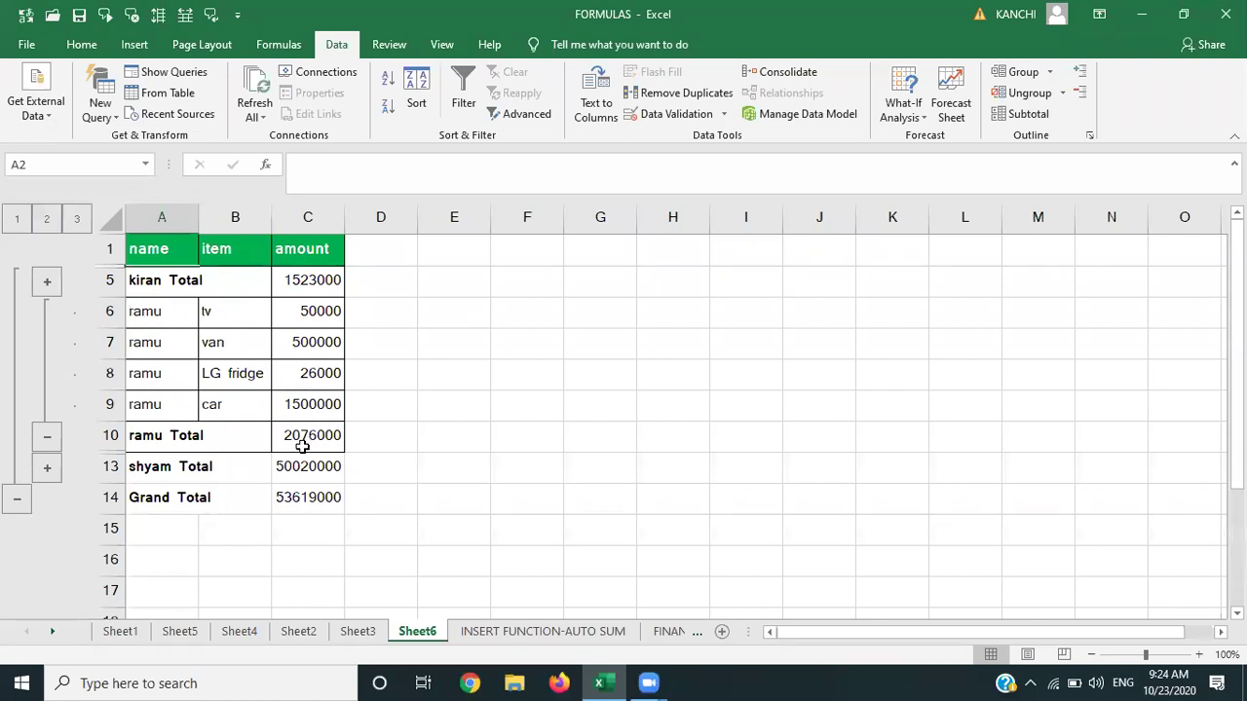
click(47, 437)
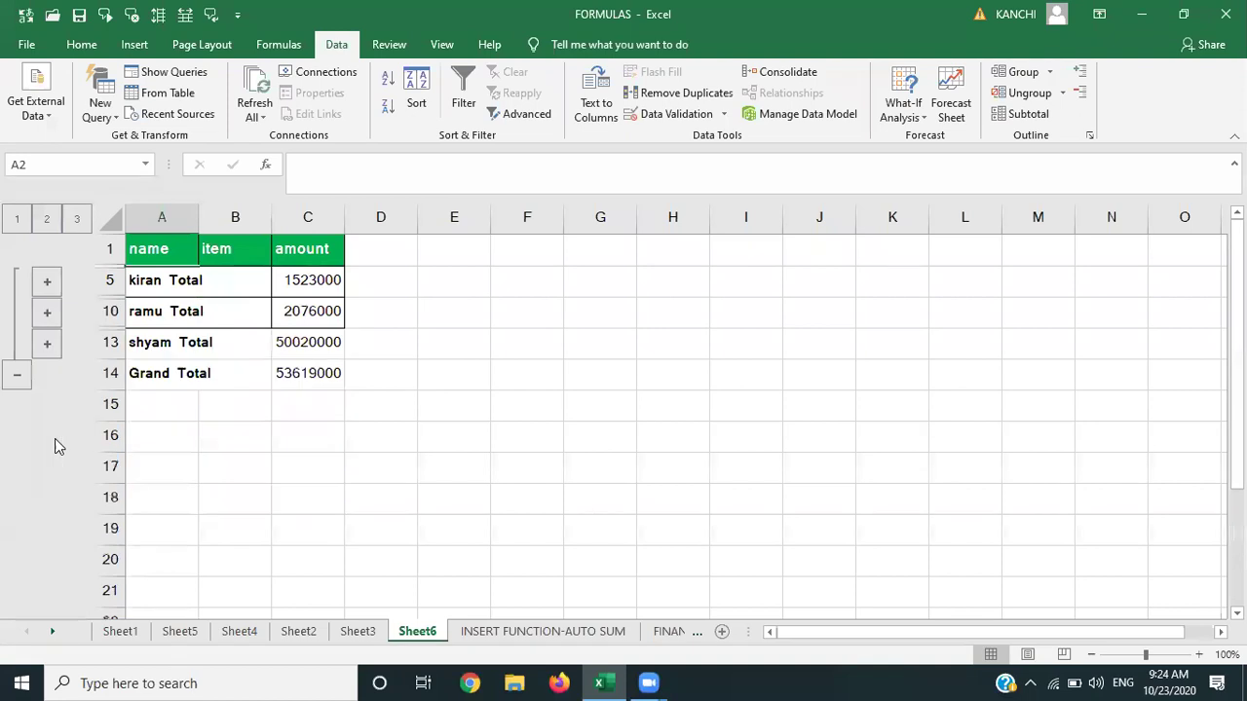
click(46, 346)
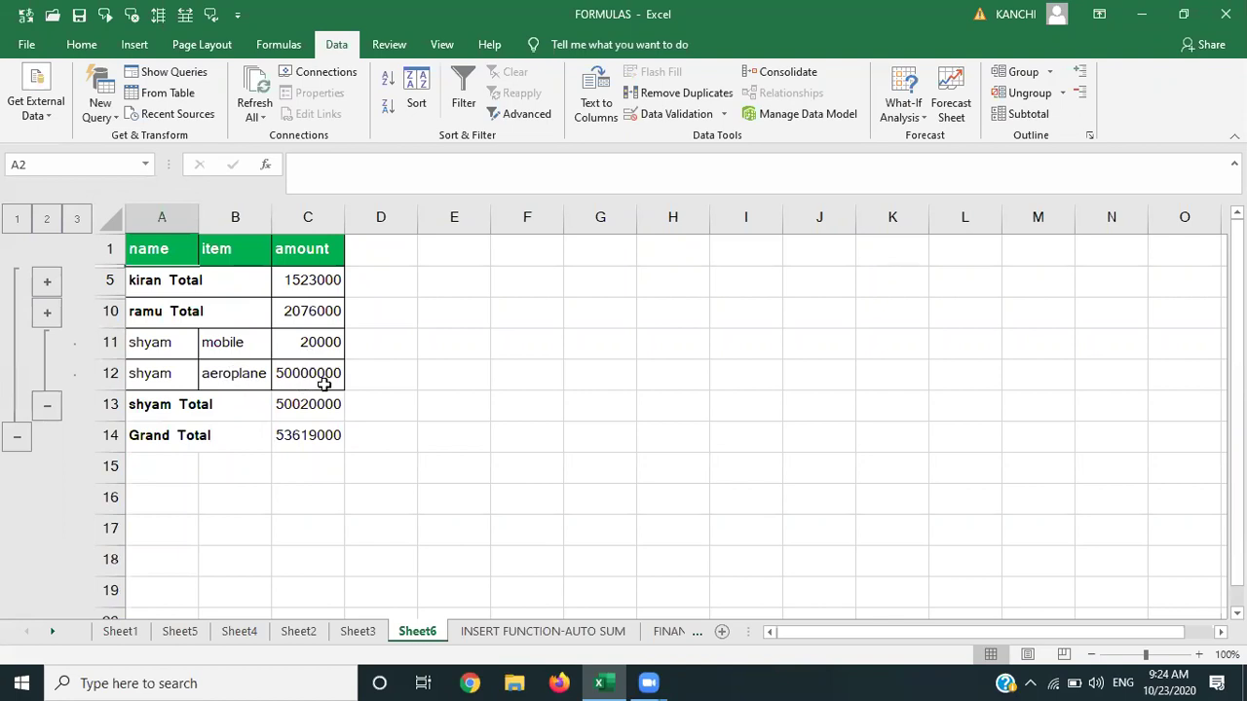
click(47, 407)
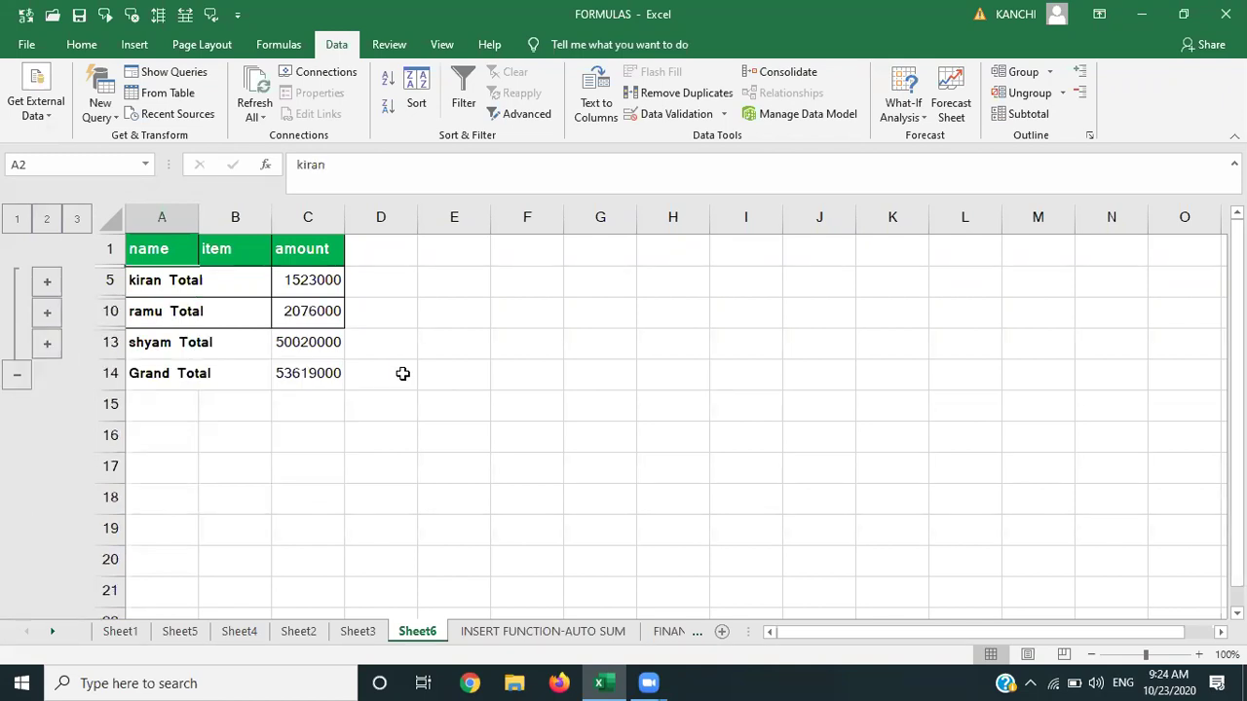
Undo and reapply the per-name Sum of amount subtotals, then switch to the Review tab.
key(ctrl+z)
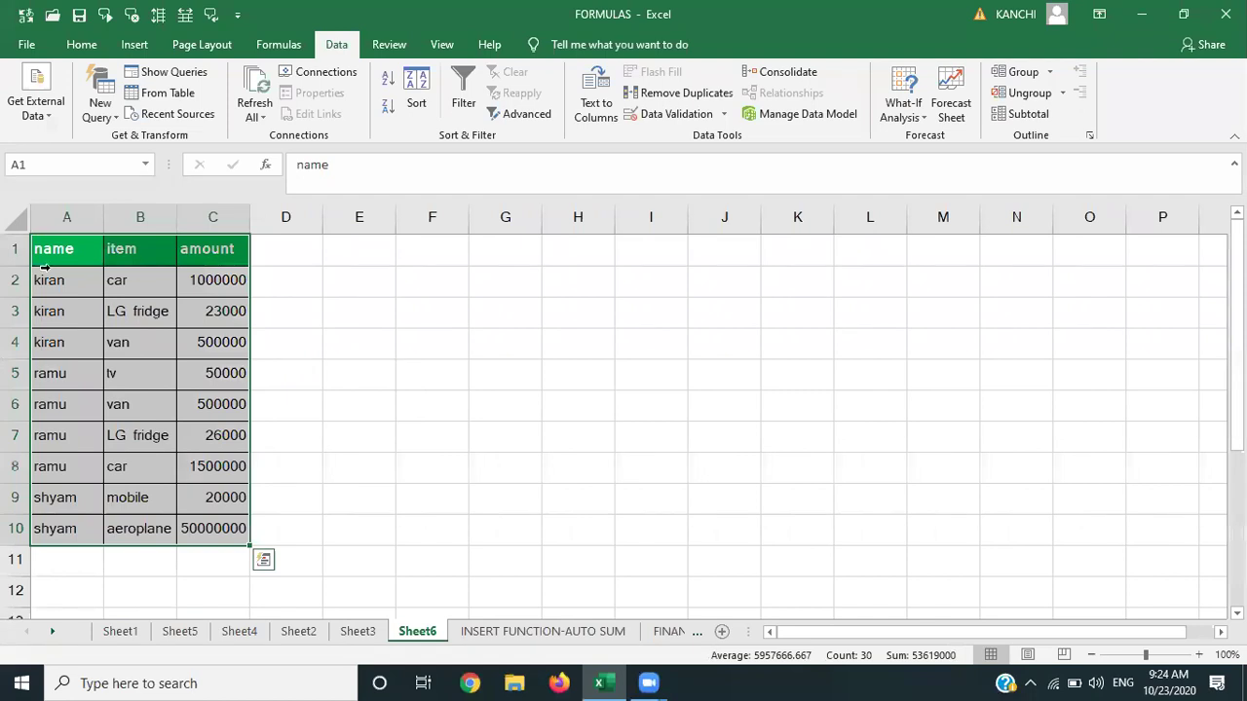
click(48, 281)
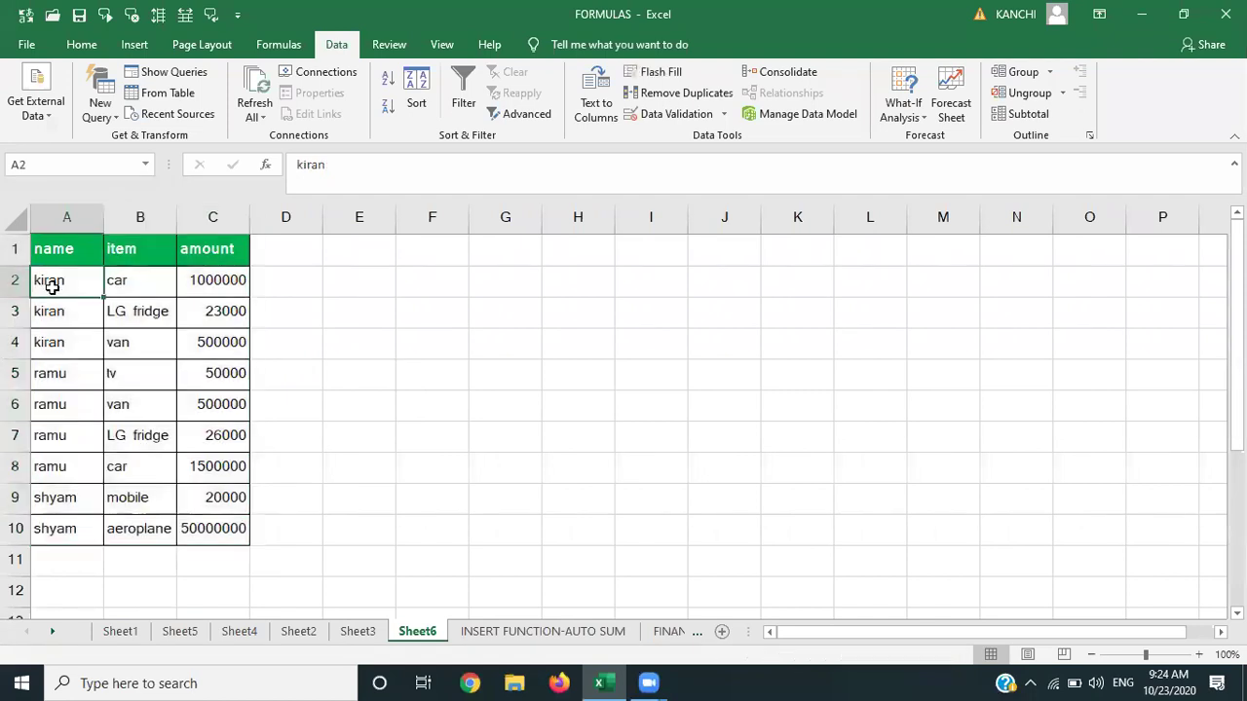
click(1030, 117)
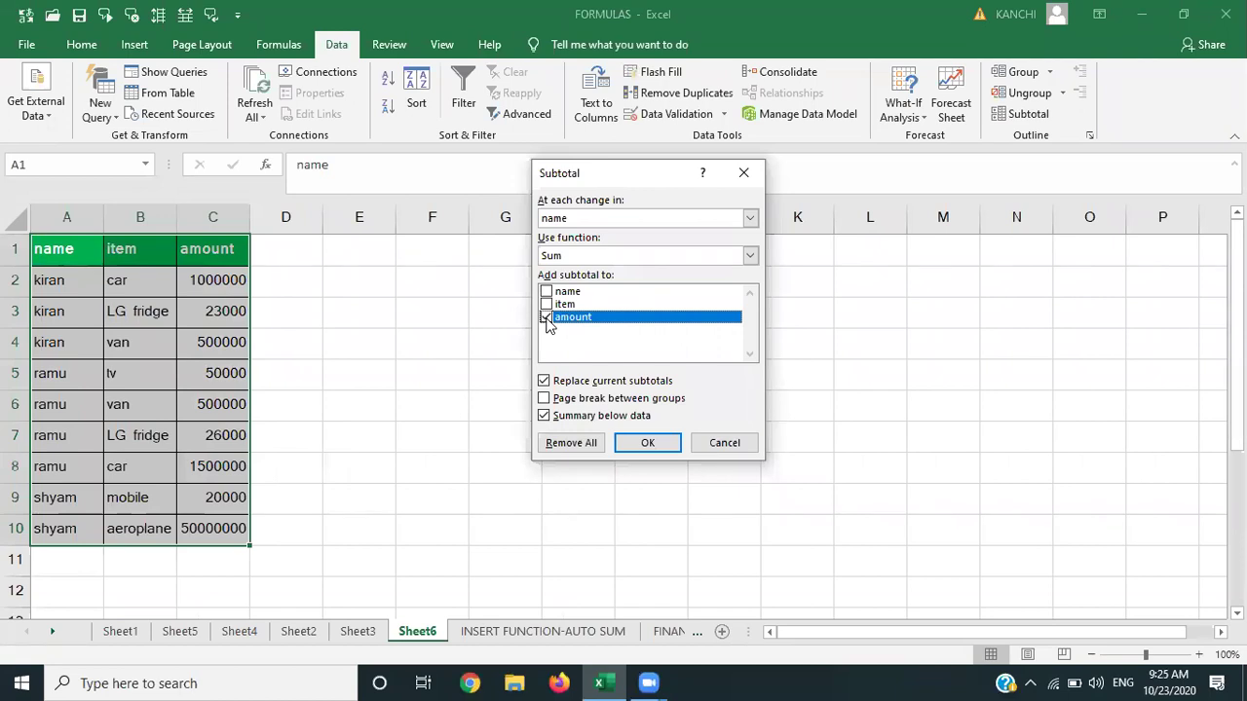
click(650, 443)
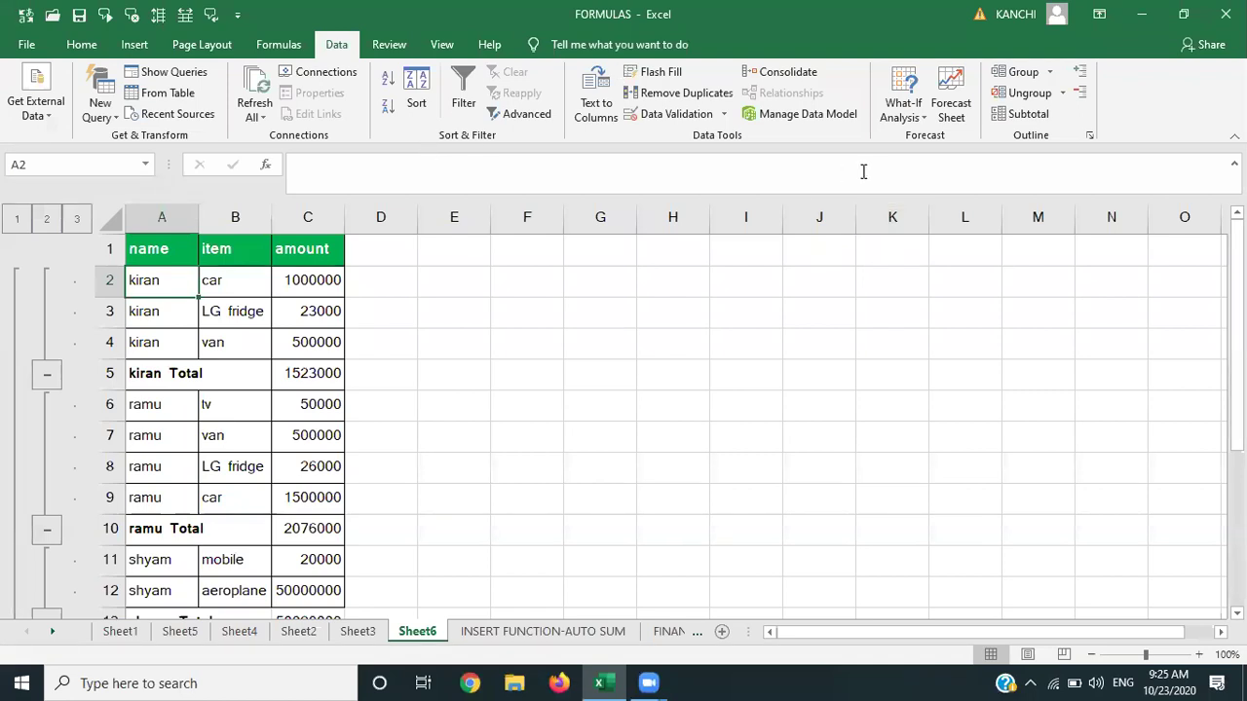
click(382, 53)
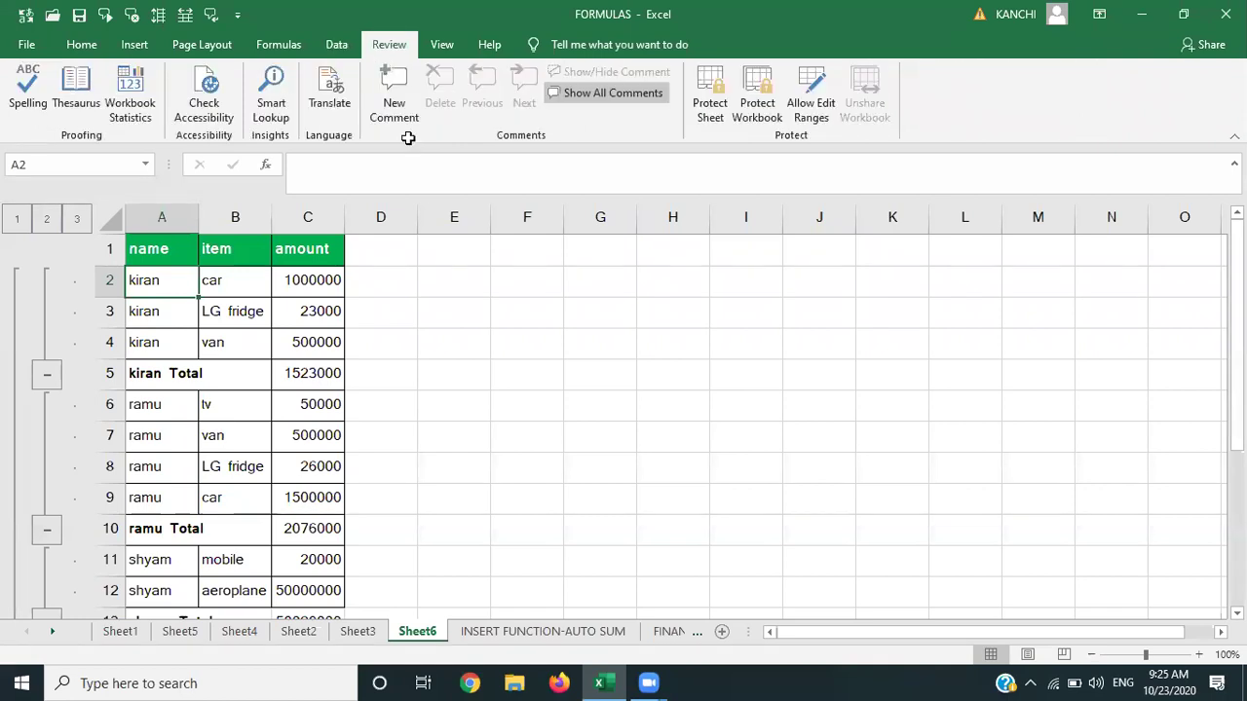
Undo the subtotals and spell-check the sheet from A2, which flags kiran.
key(ctrl+z)
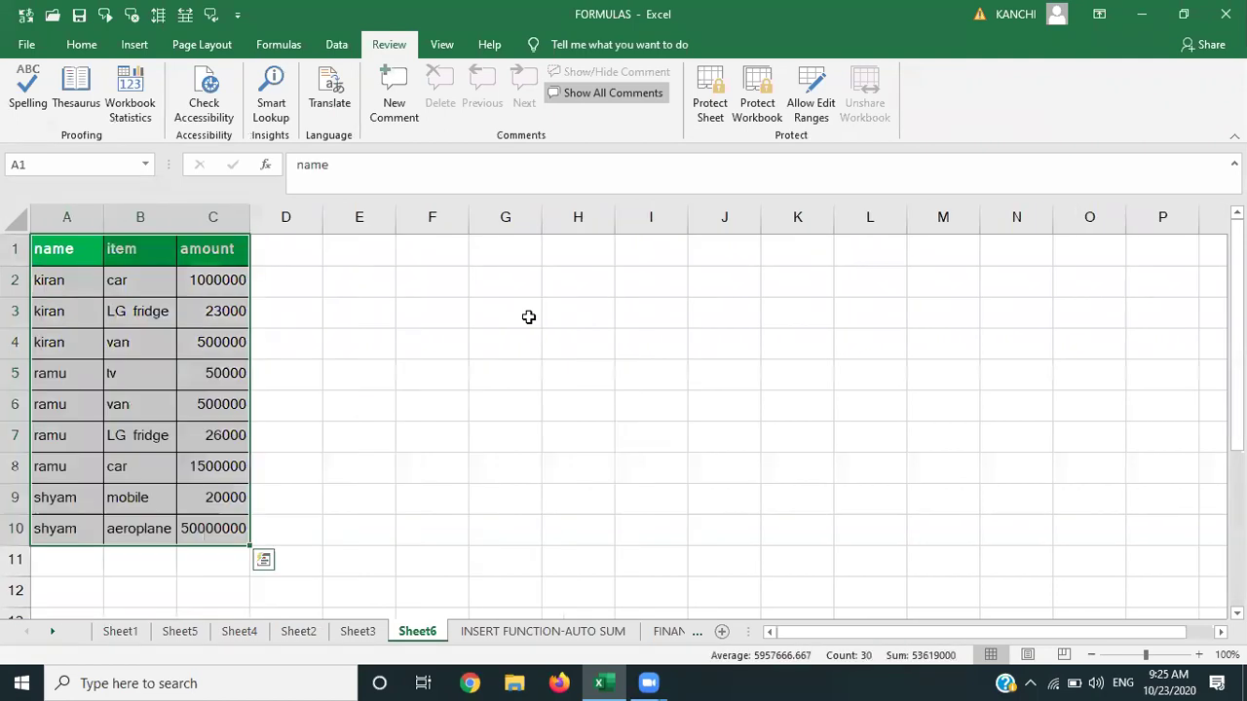
click(528, 316)
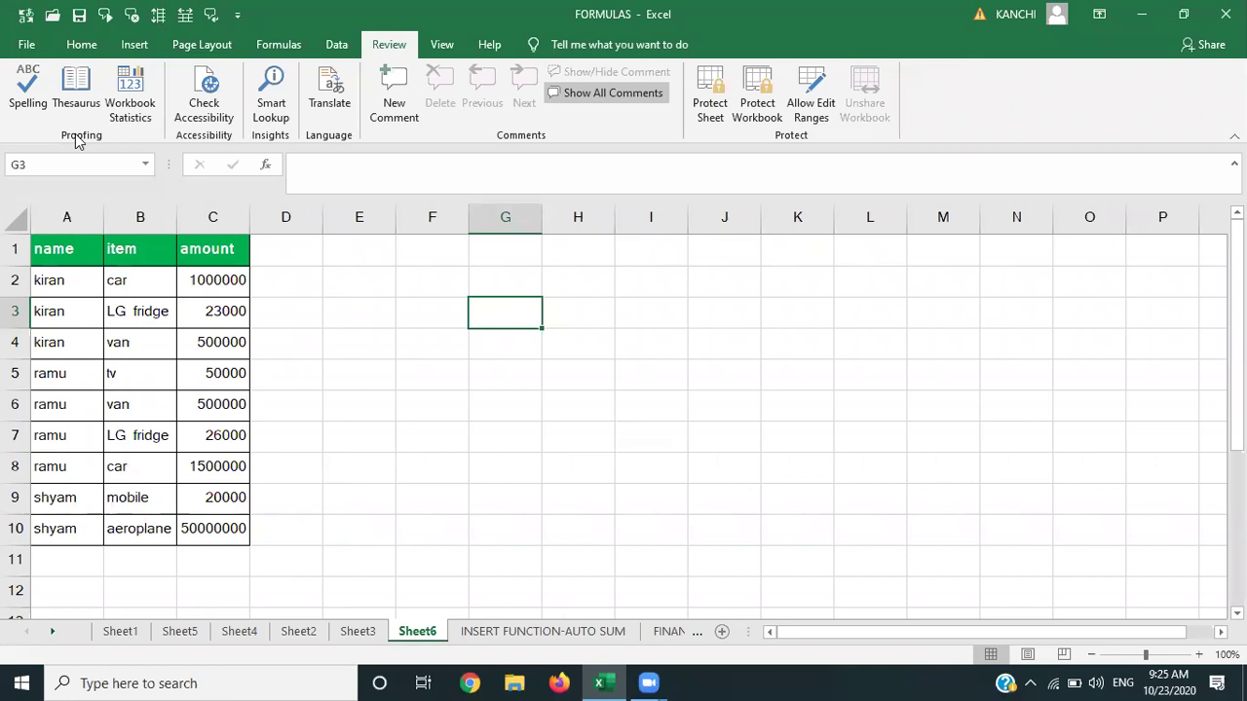
click(59, 290)
click(26, 92)
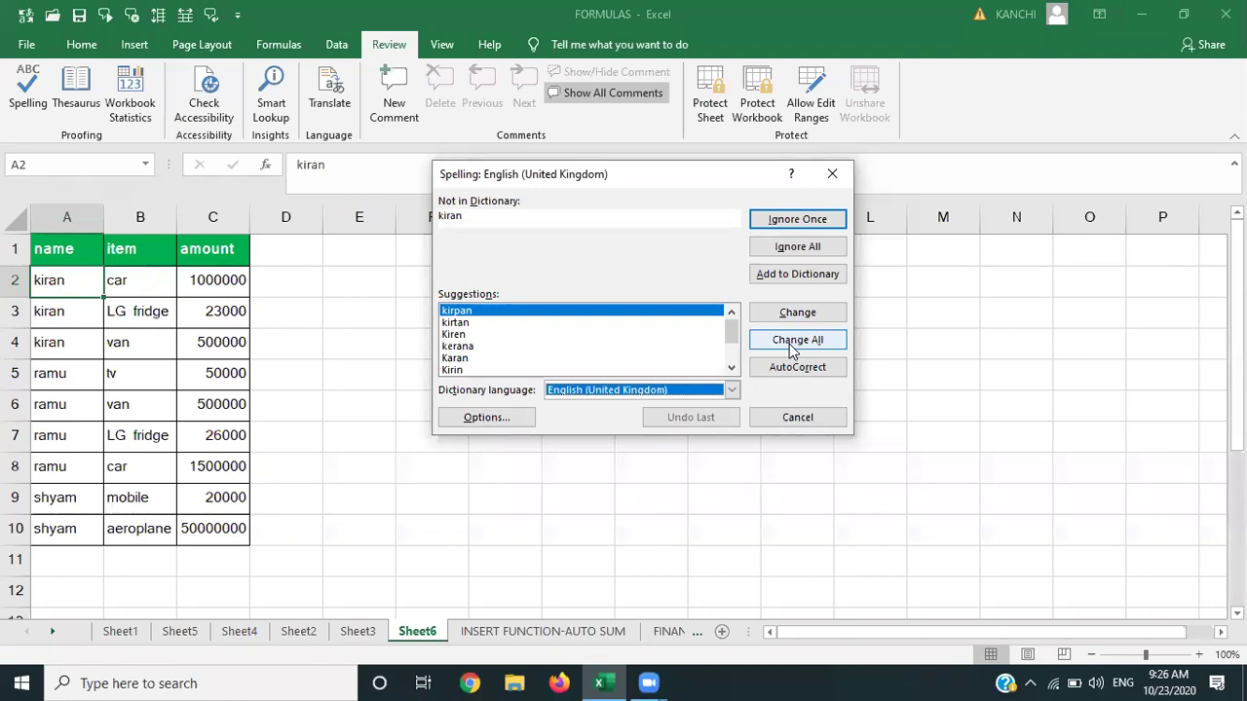
Ignore the flagged names kiran, ramu and shyam and finish the spell check.
click(797, 249)
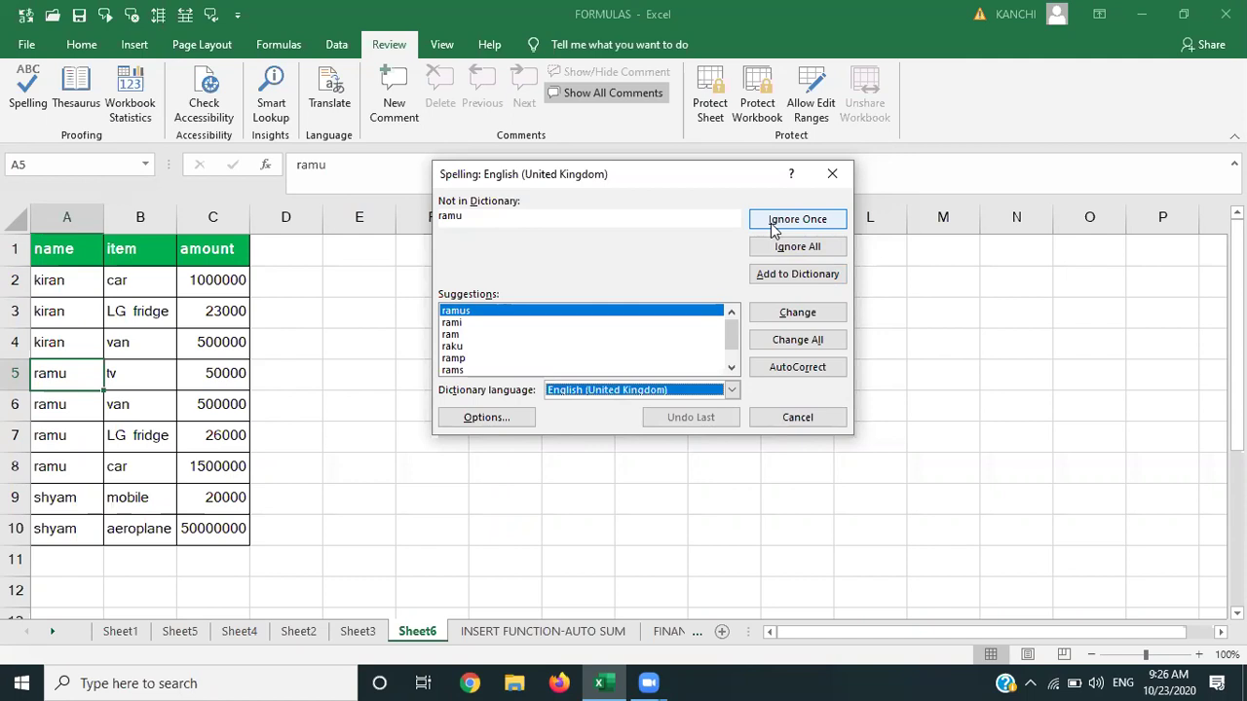
click(773, 224)
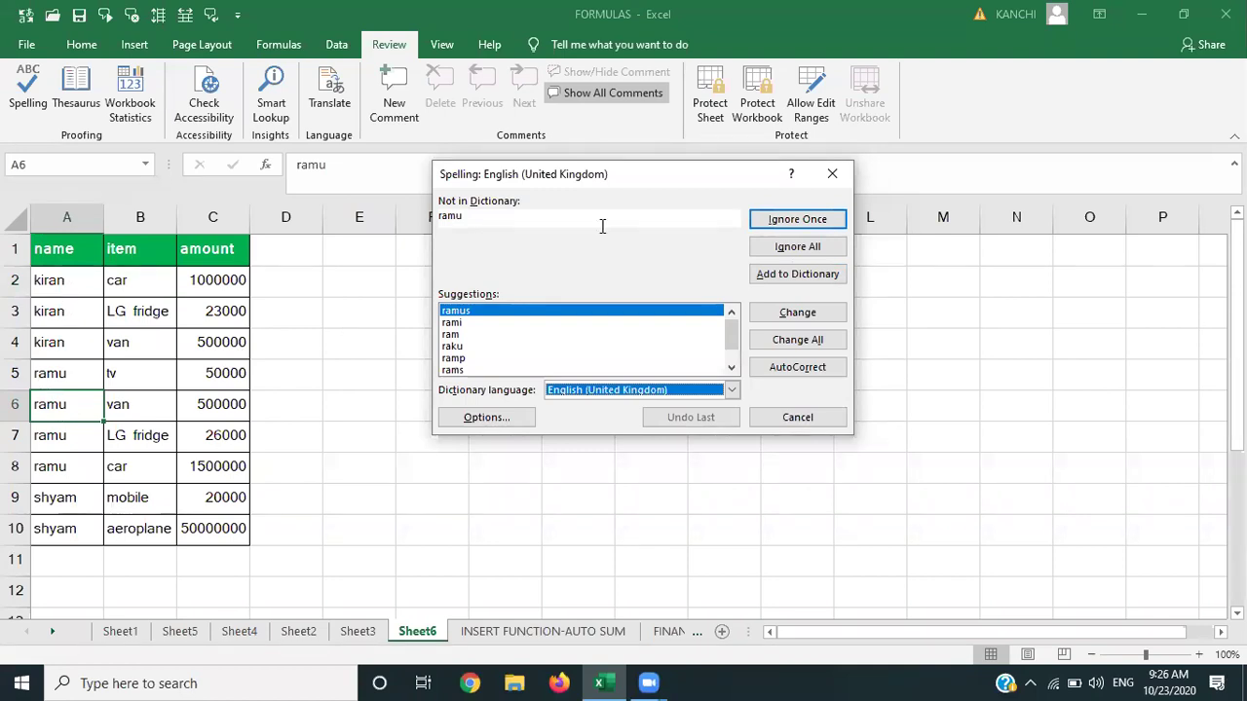
click(791, 249)
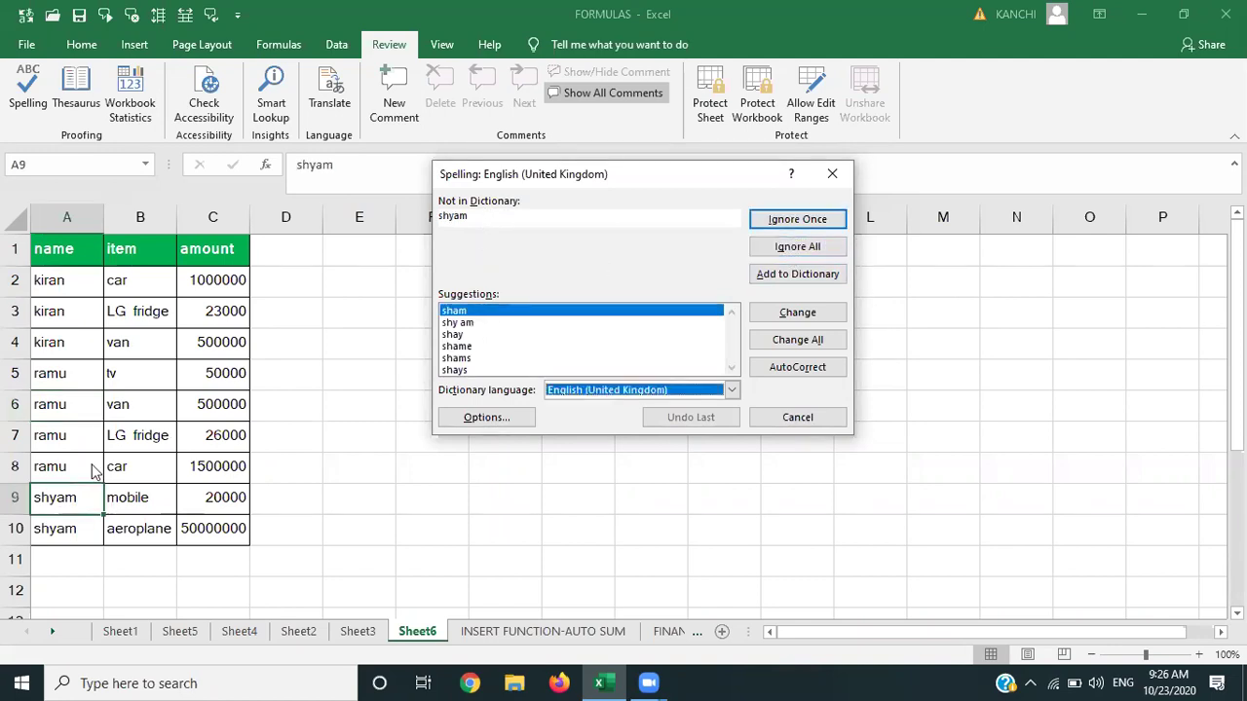
click(829, 220)
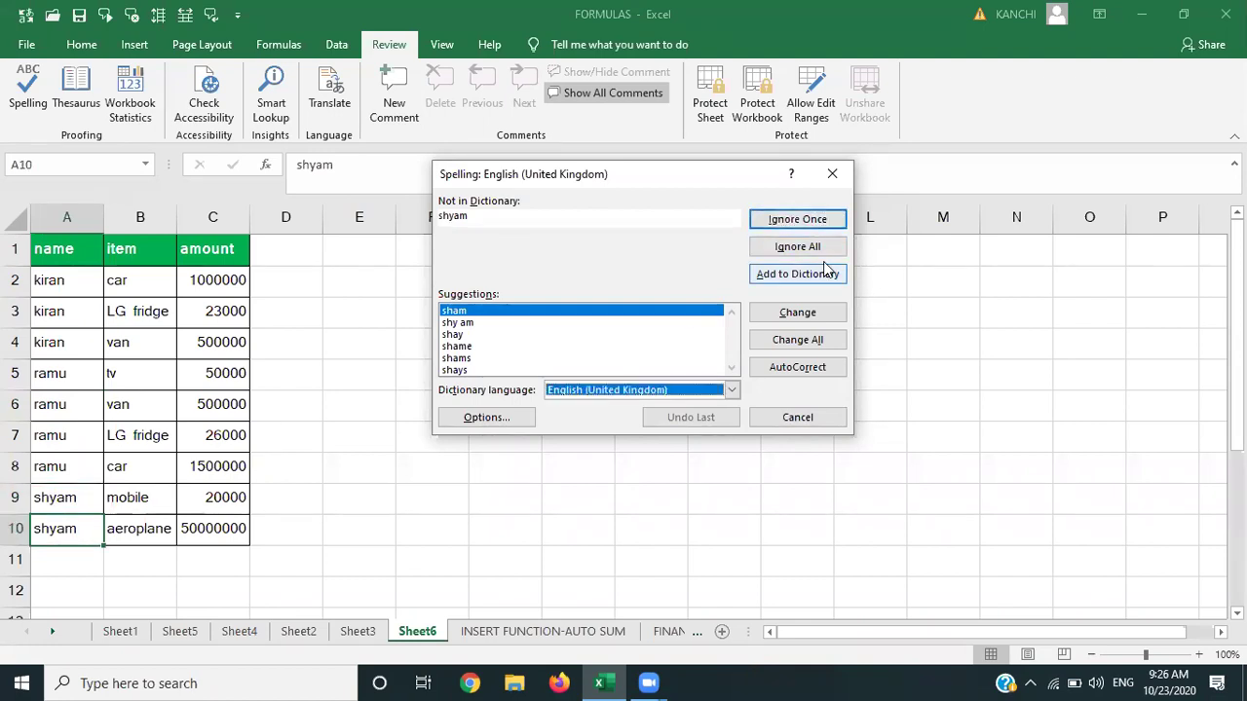
click(808, 222)
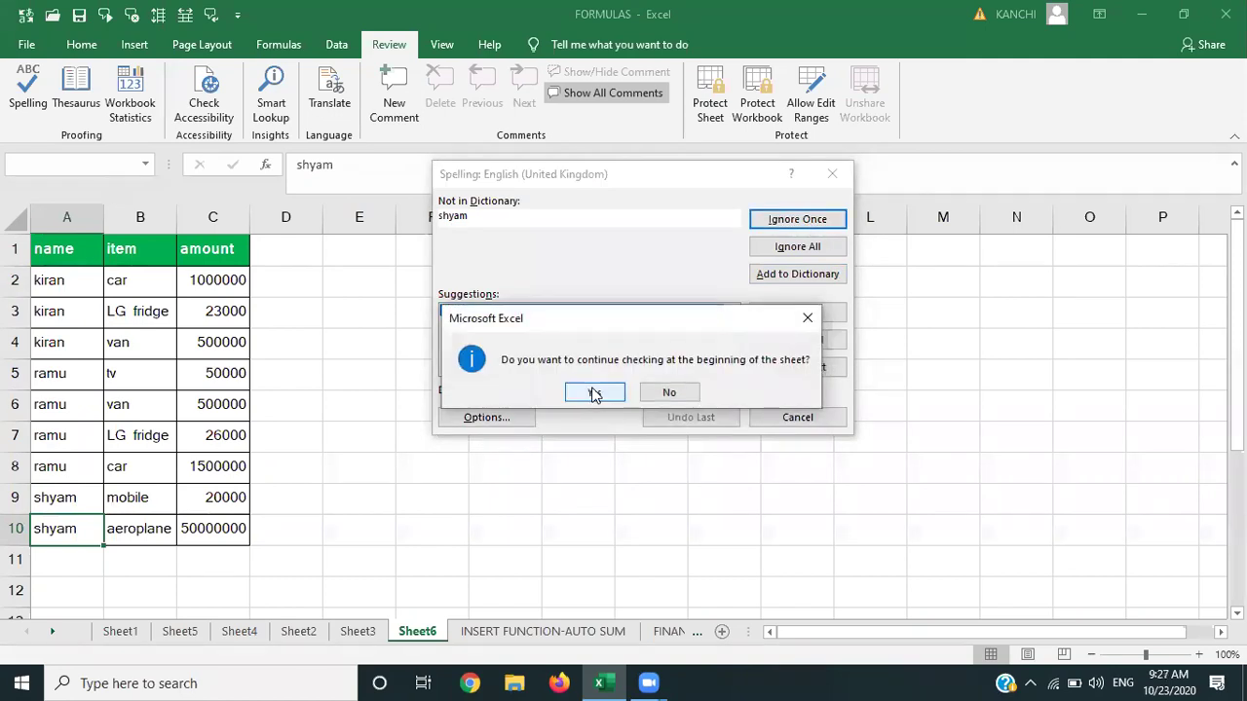
click(595, 393)
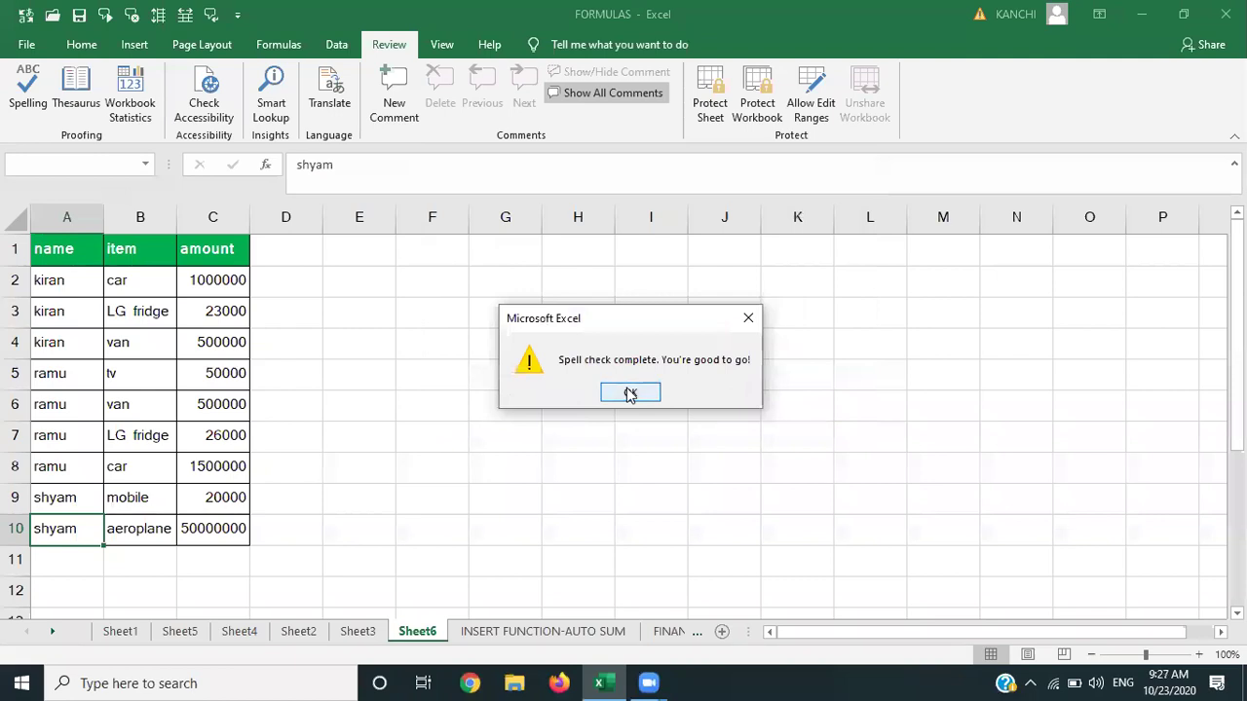
click(630, 392)
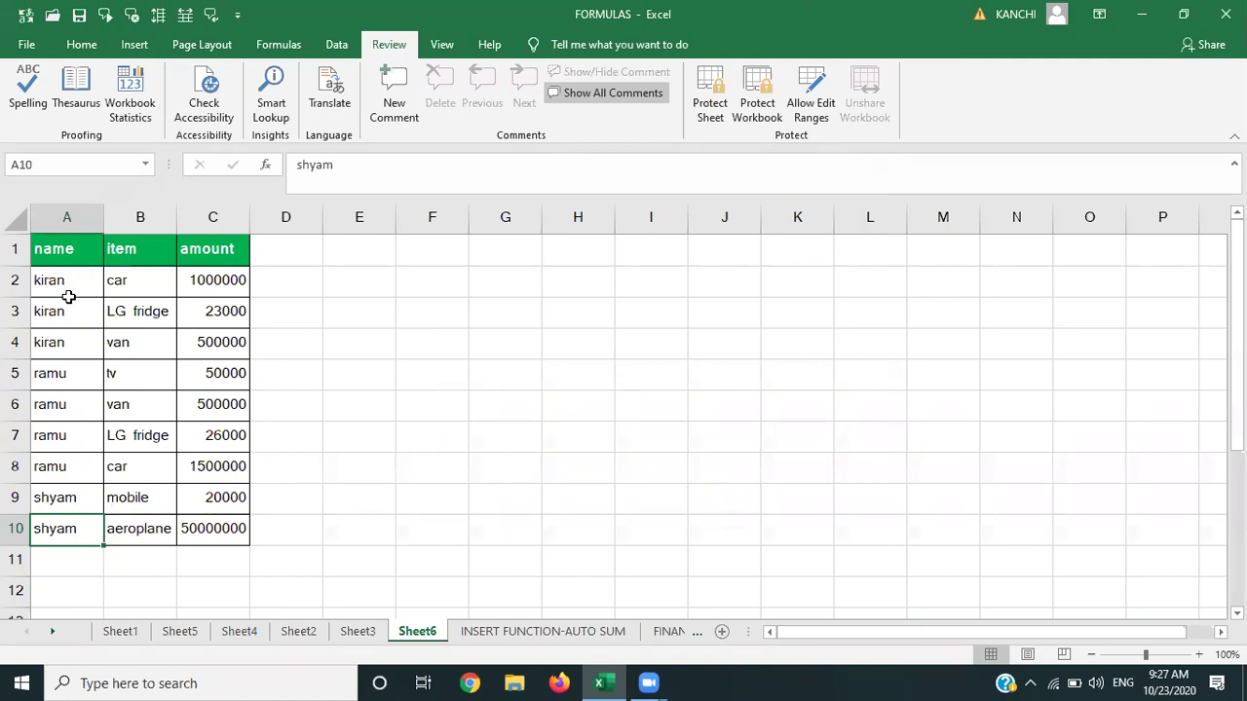
Rerun and close the spell check, then look up shyam in the Thesaurus.
click(32, 110)
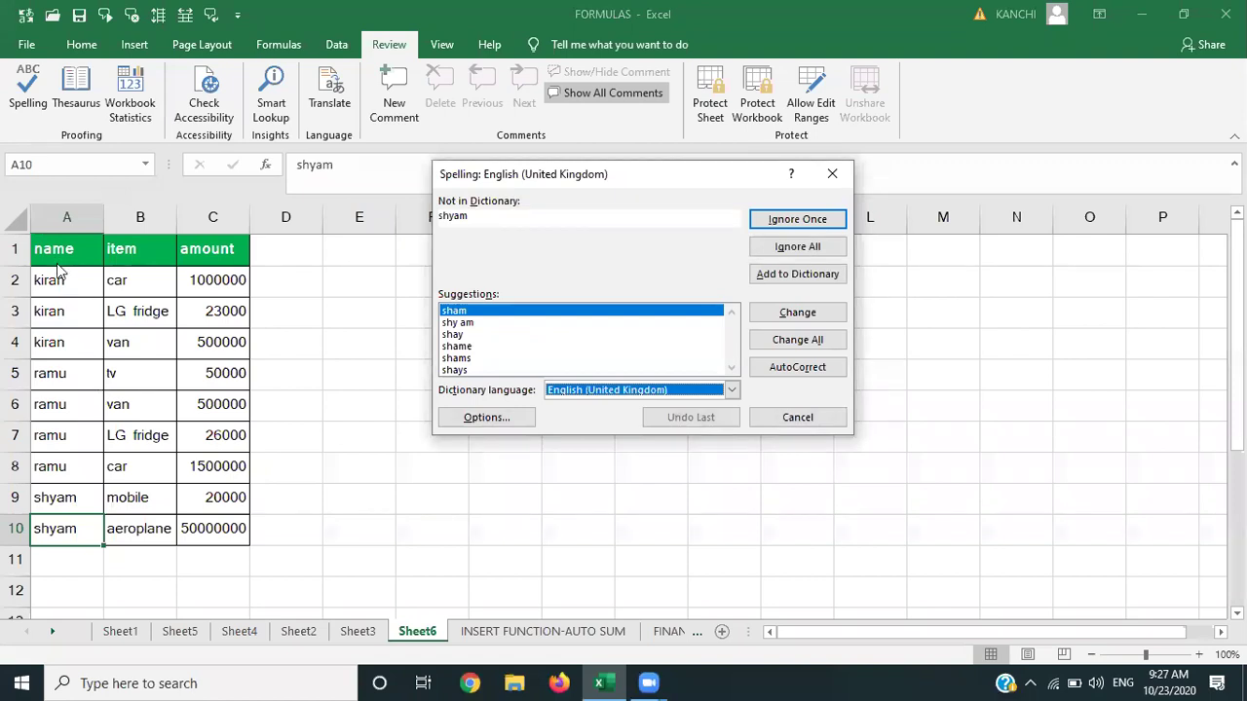
click(832, 174)
click(85, 107)
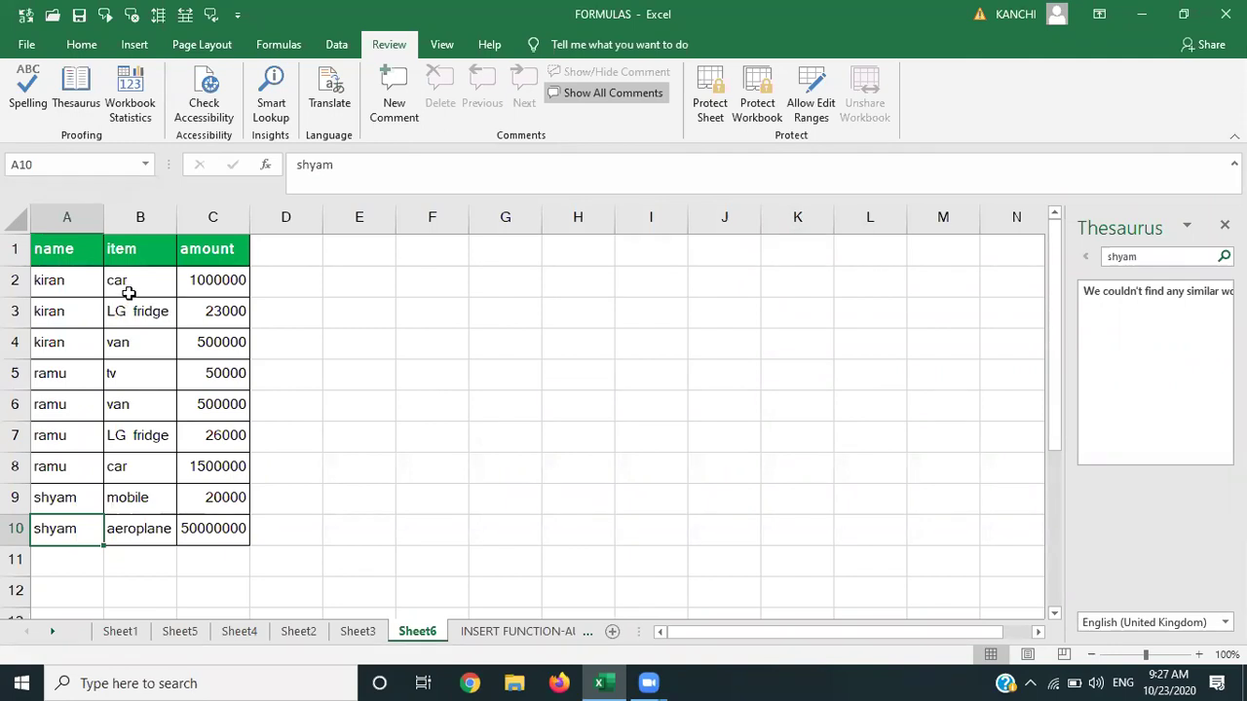
Look up 'car' from cell B2 in the Thesaurus, listing carriage, wagon and coach.
click(129, 293)
click(86, 84)
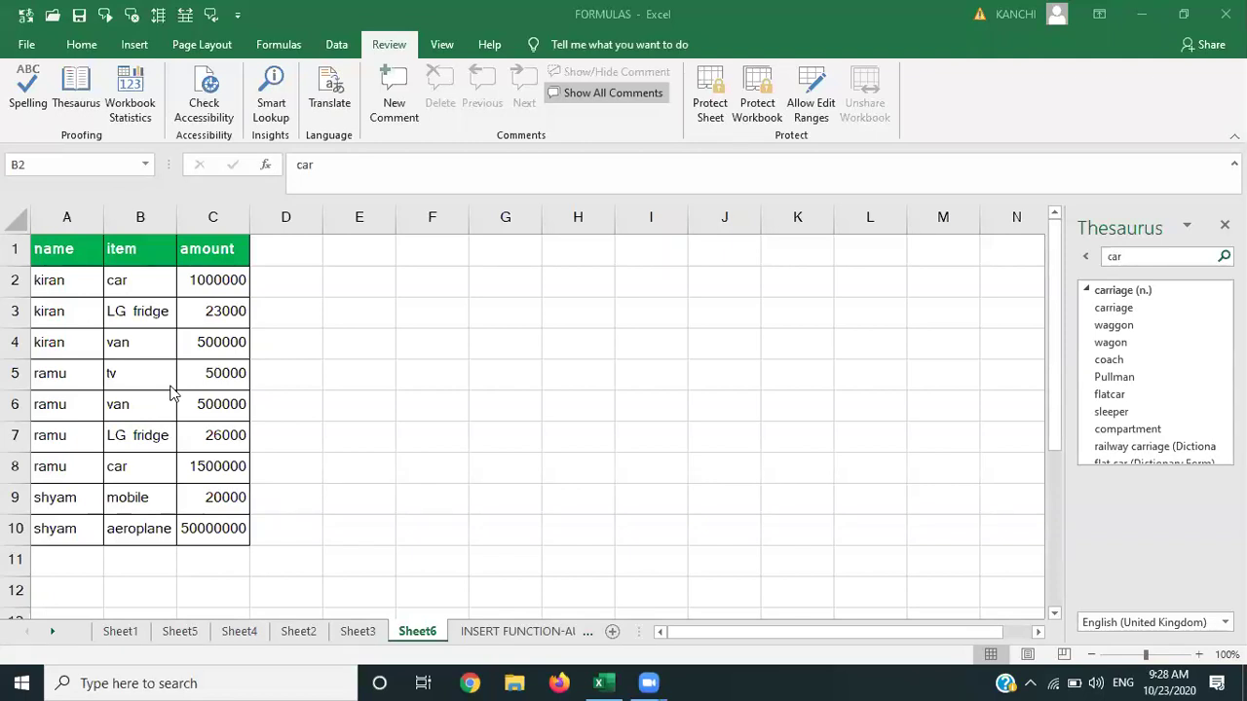
Look up 'LG fridge' in B3 and then 'van' in B4 in the Thesaurus.
click(123, 324)
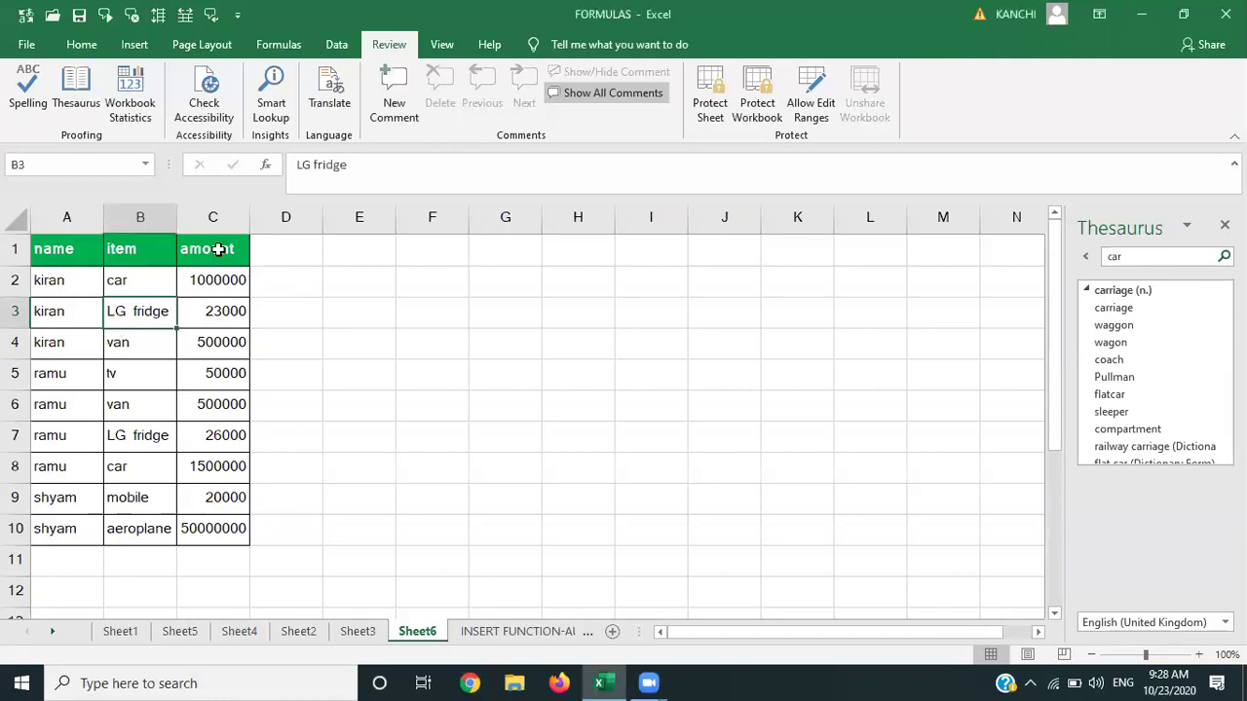
click(81, 97)
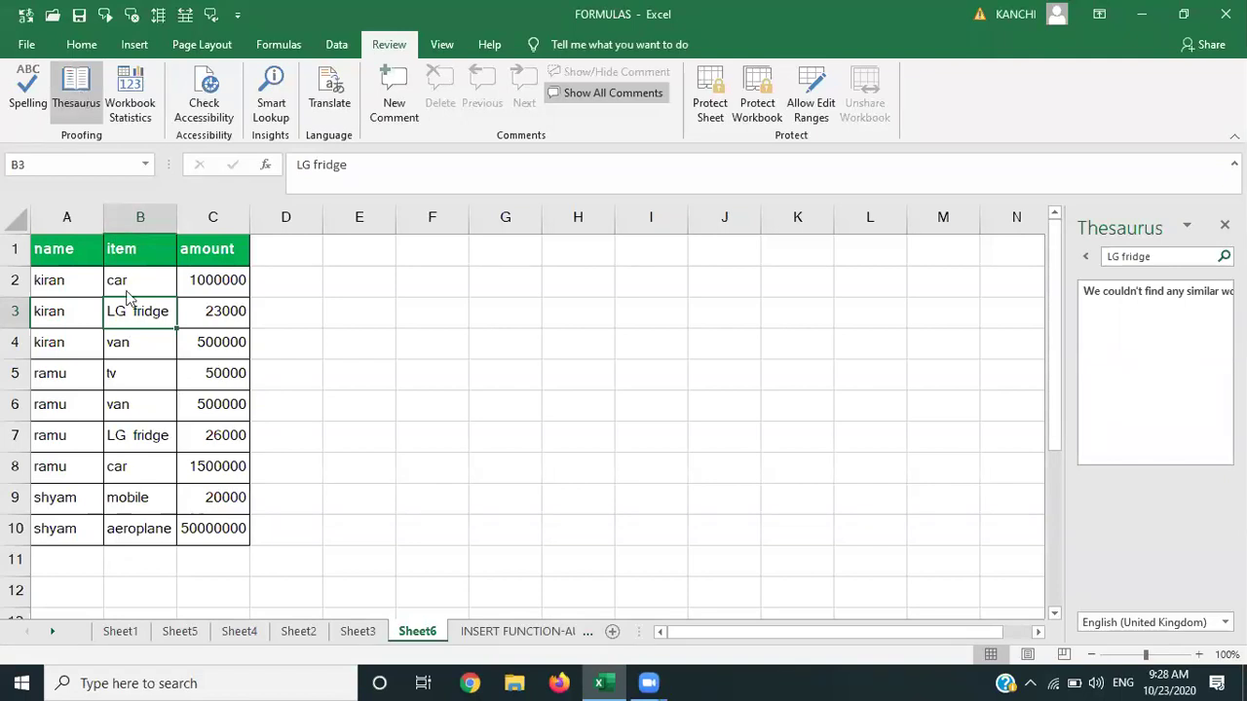
key(Down)
click(78, 93)
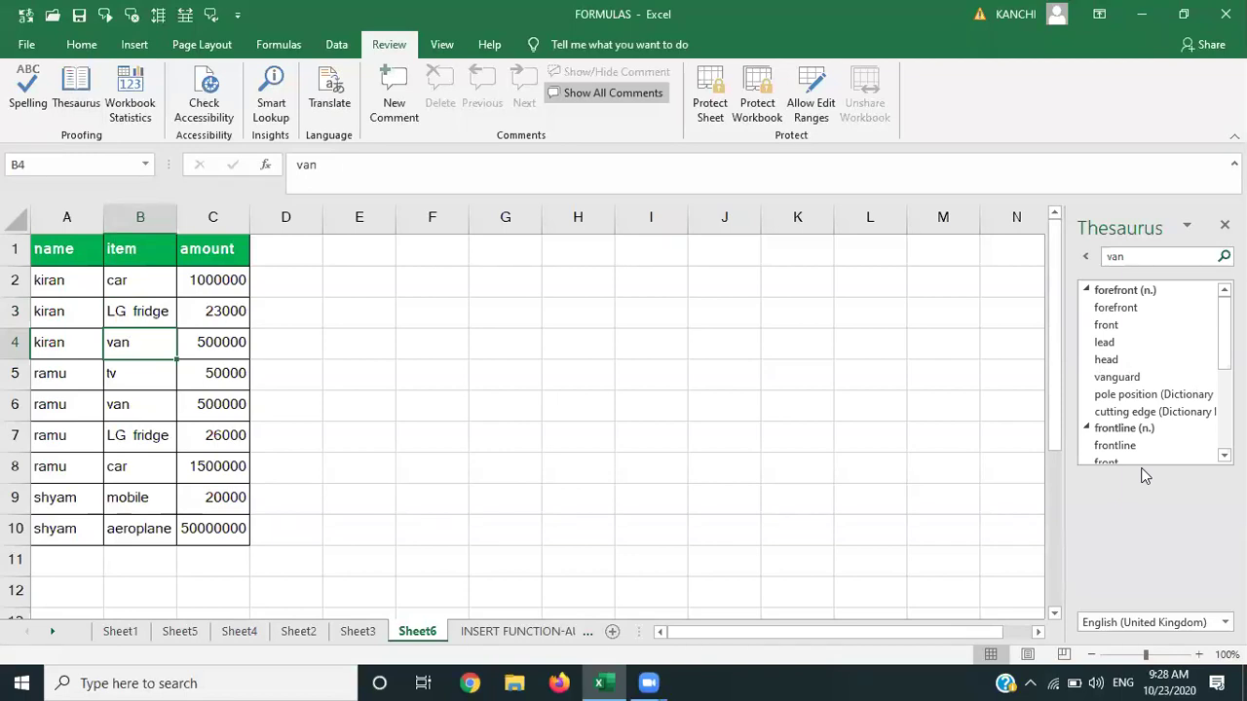
Show Workbook Statistics: 14 sheets, 592 cells with data and 171 formulas.
scroll(1150, 372, down, 5)
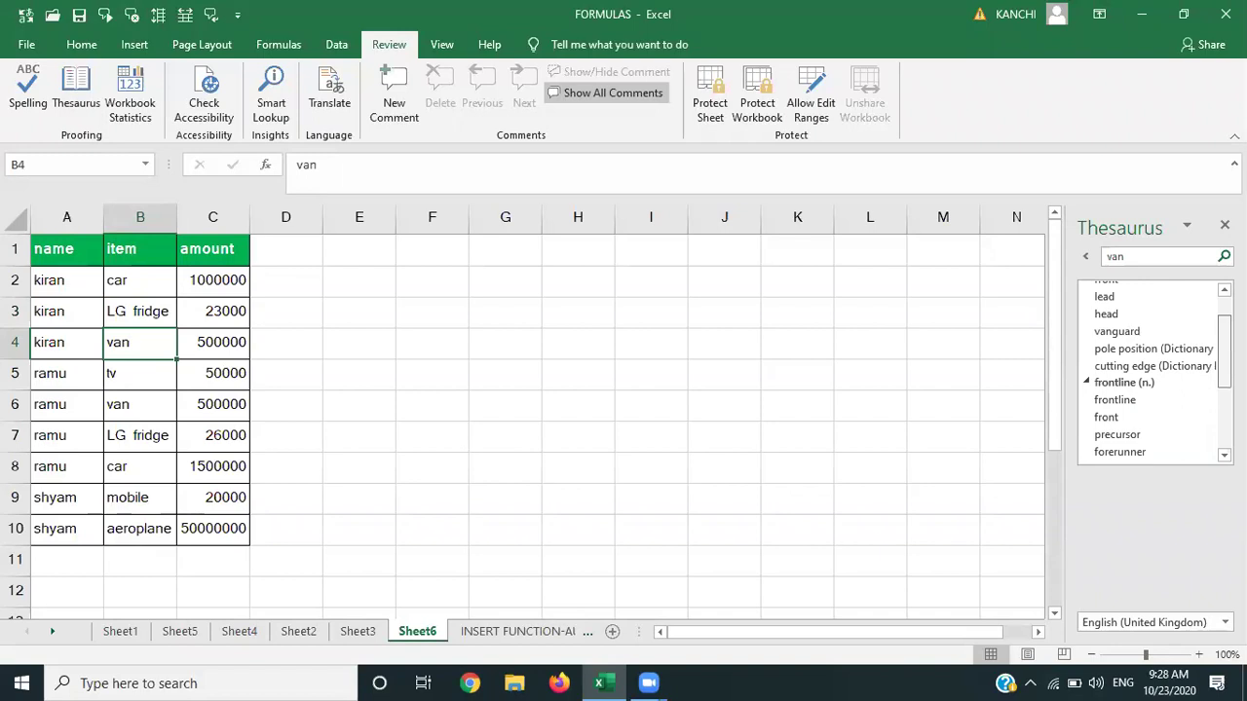
scroll(1149, 370, up, 5)
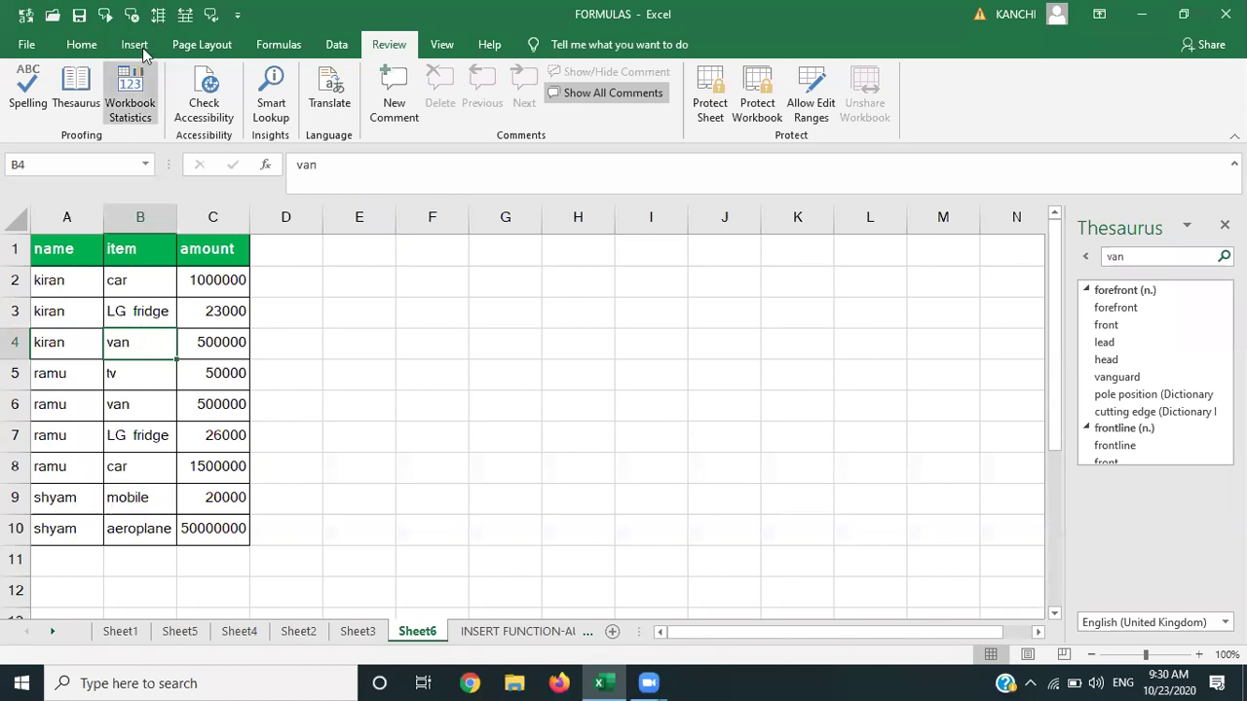
click(397, 376)
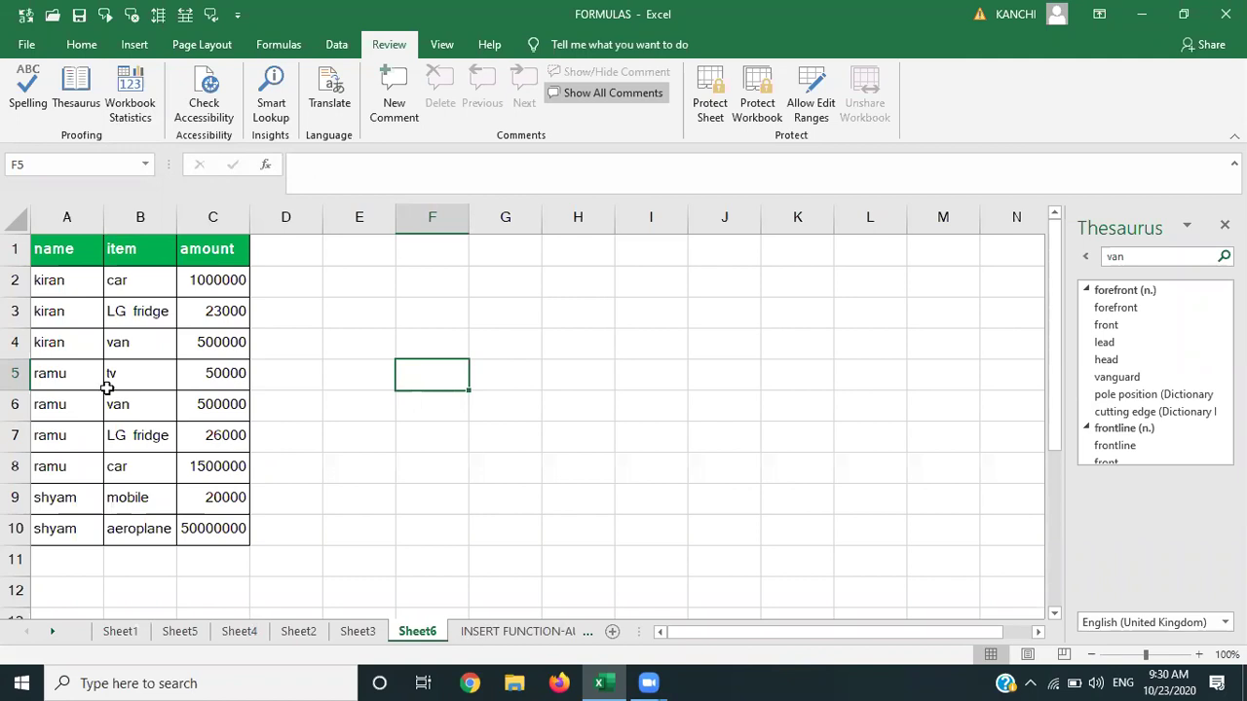
click(136, 130)
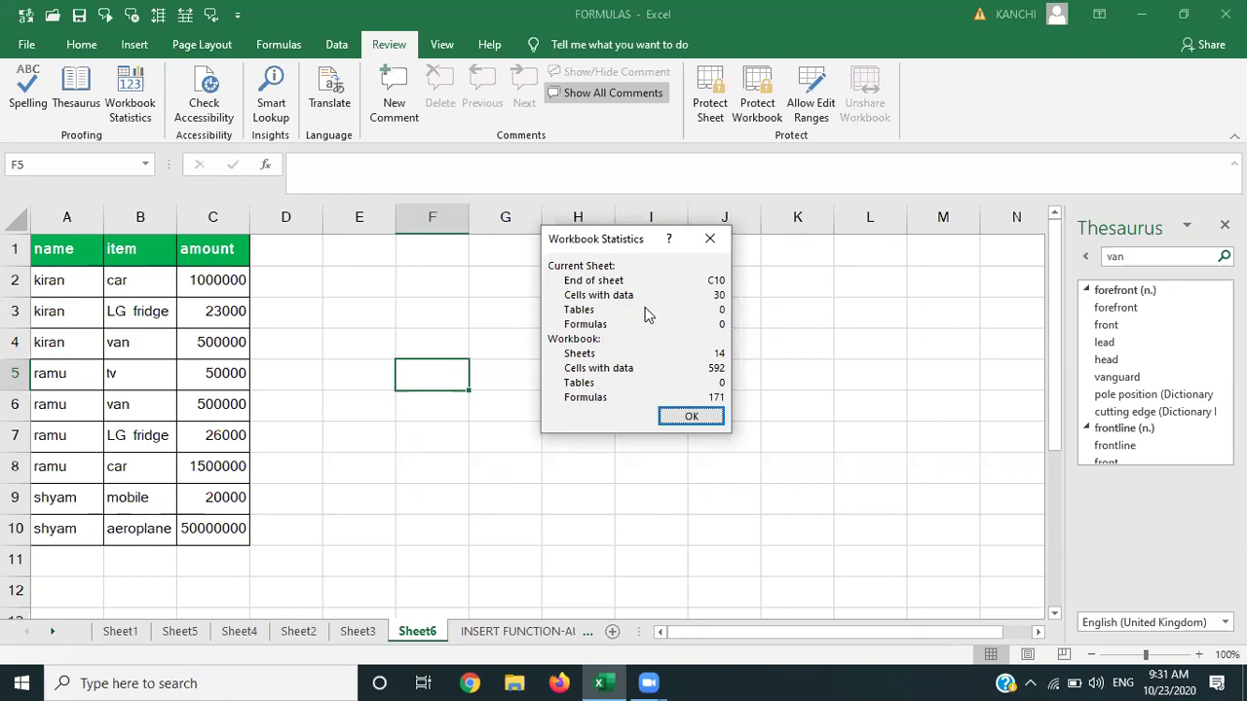
Close the Workbook Statistics summary after reading Sheet6's 30 data cells and no tables or formulas.
click(709, 237)
Convert the name, item and amount data in A1:C10 into a table with headers.
click(58, 253)
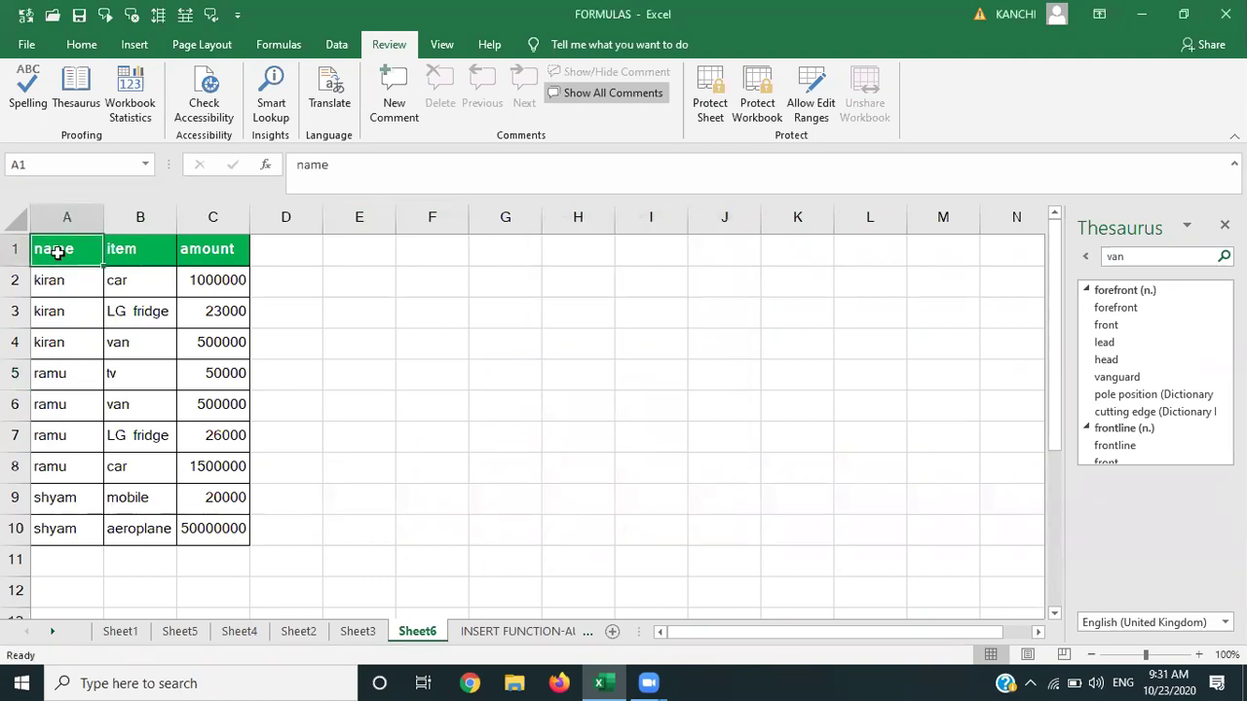
key(shift+Right)
key(shift+Right)
key(shift+Down)
key(shift+Down)
key(shift+Down)
key(shift+Down)
key(ctrl+shift+Down)
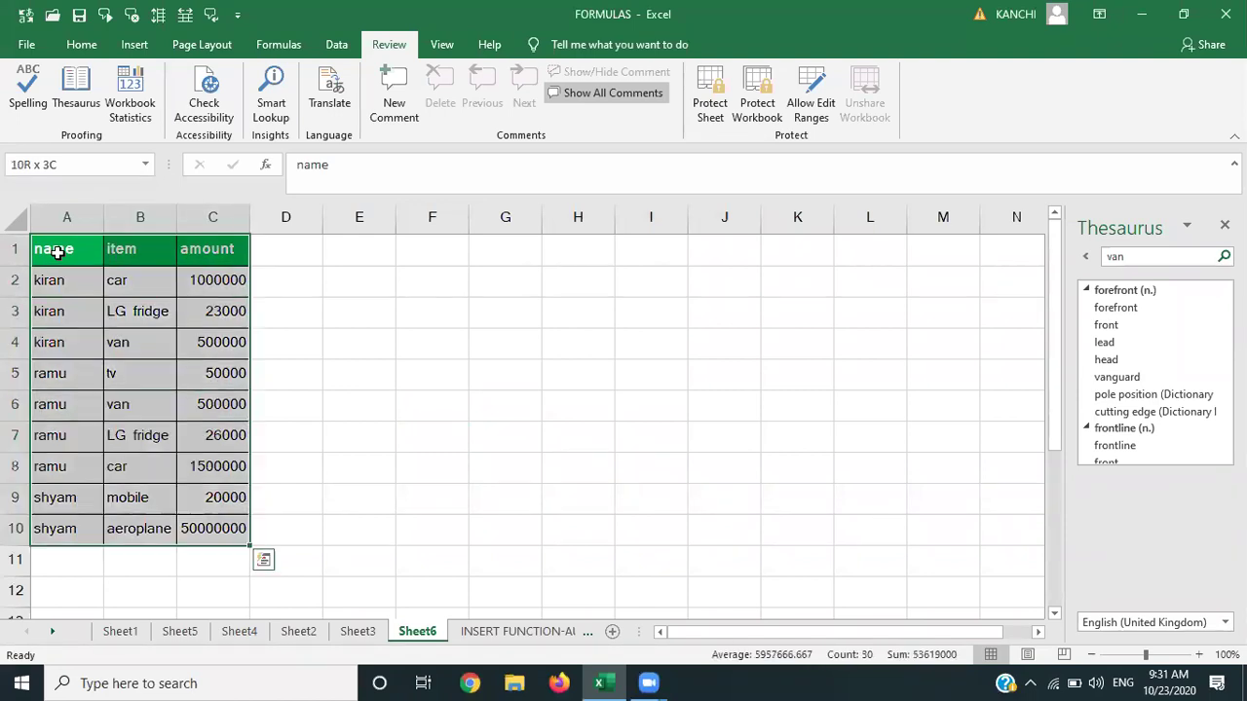
click(136, 46)
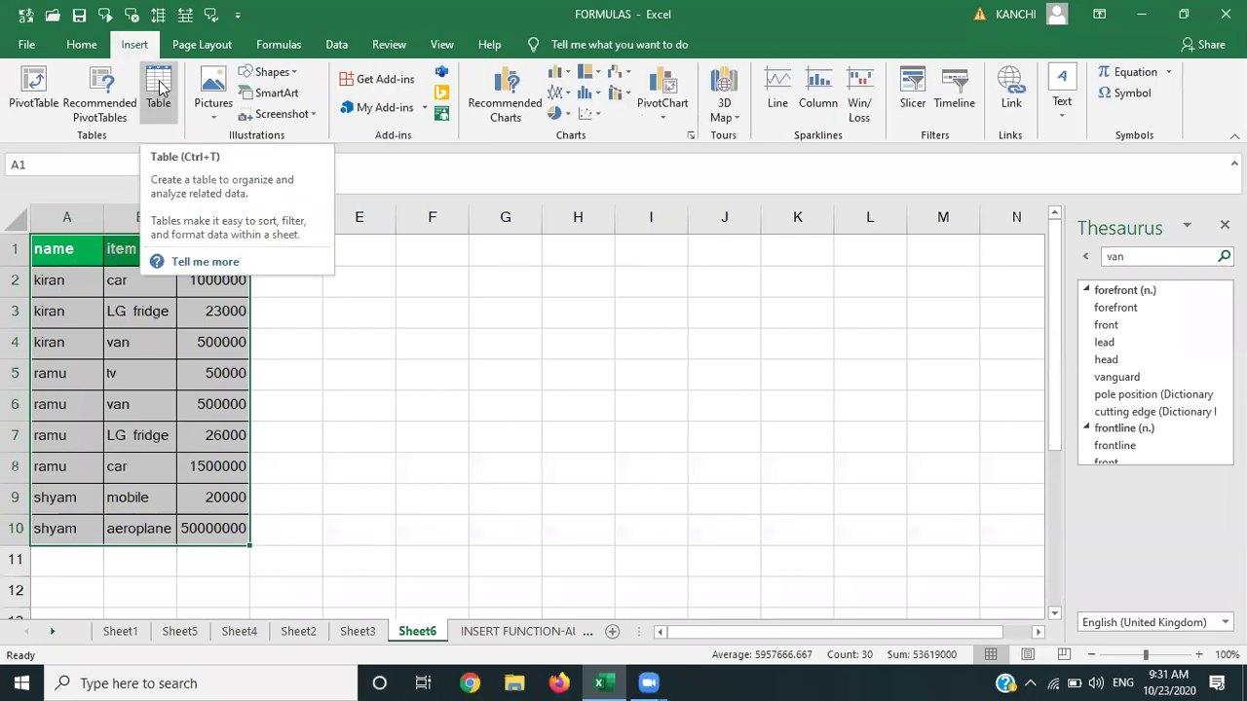
click(158, 88)
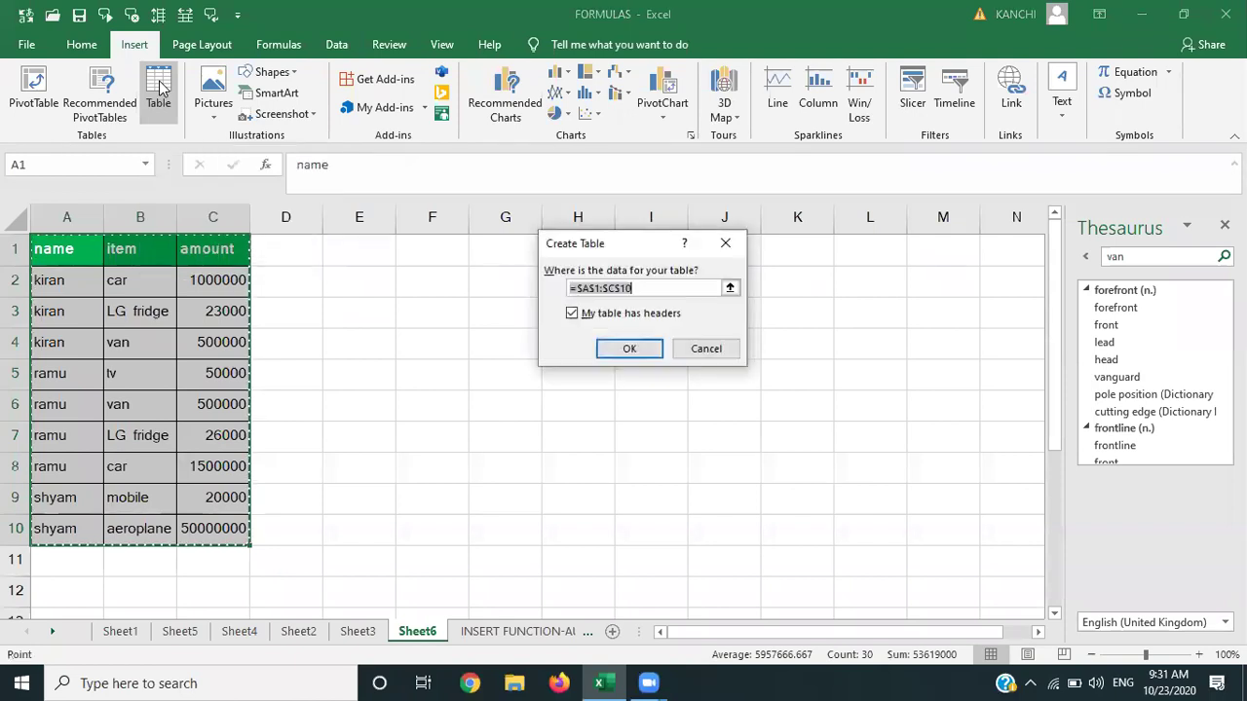
click(629, 351)
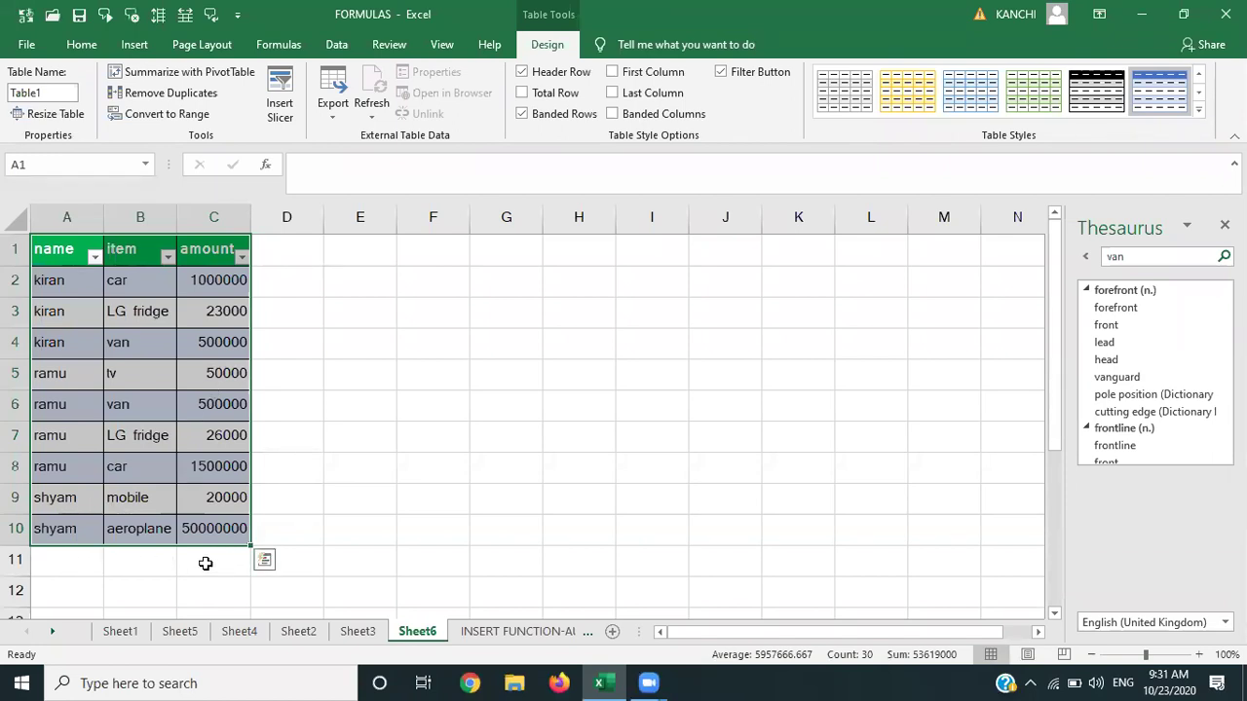
AutoSum the amount column into C11, giving a total of 53619000.
click(205, 563)
key(alt+equal)
key(Return)
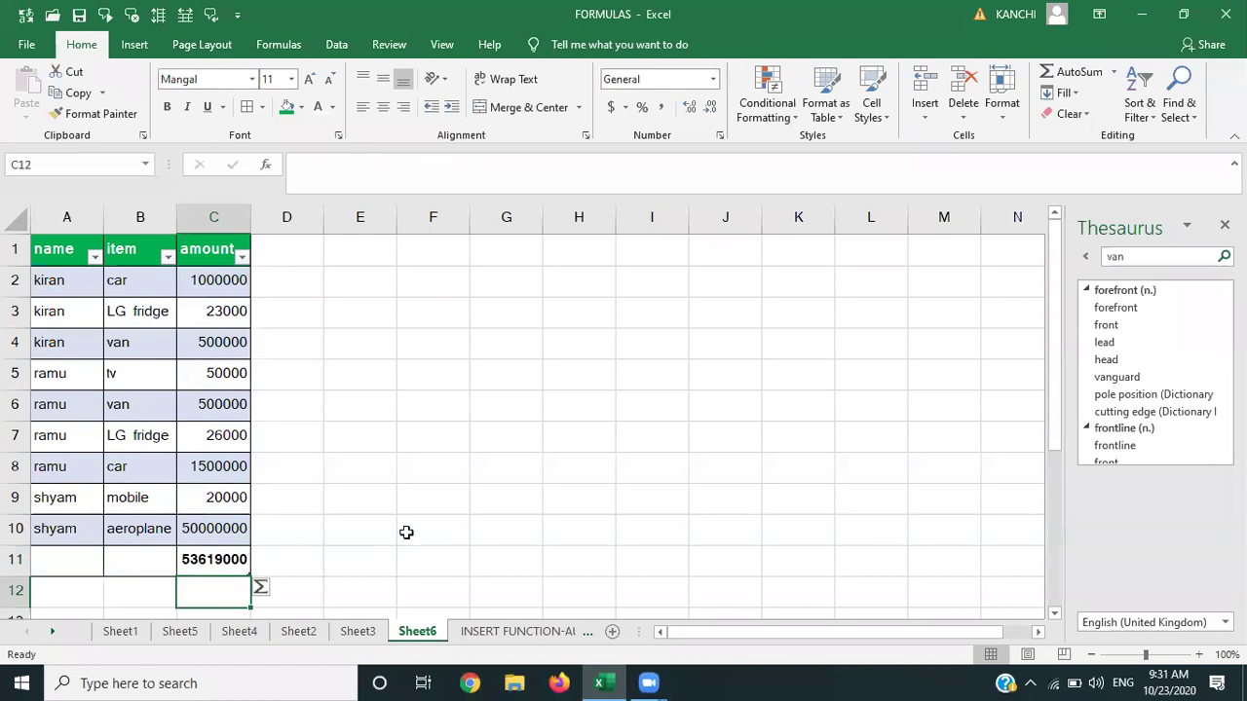
click(337, 540)
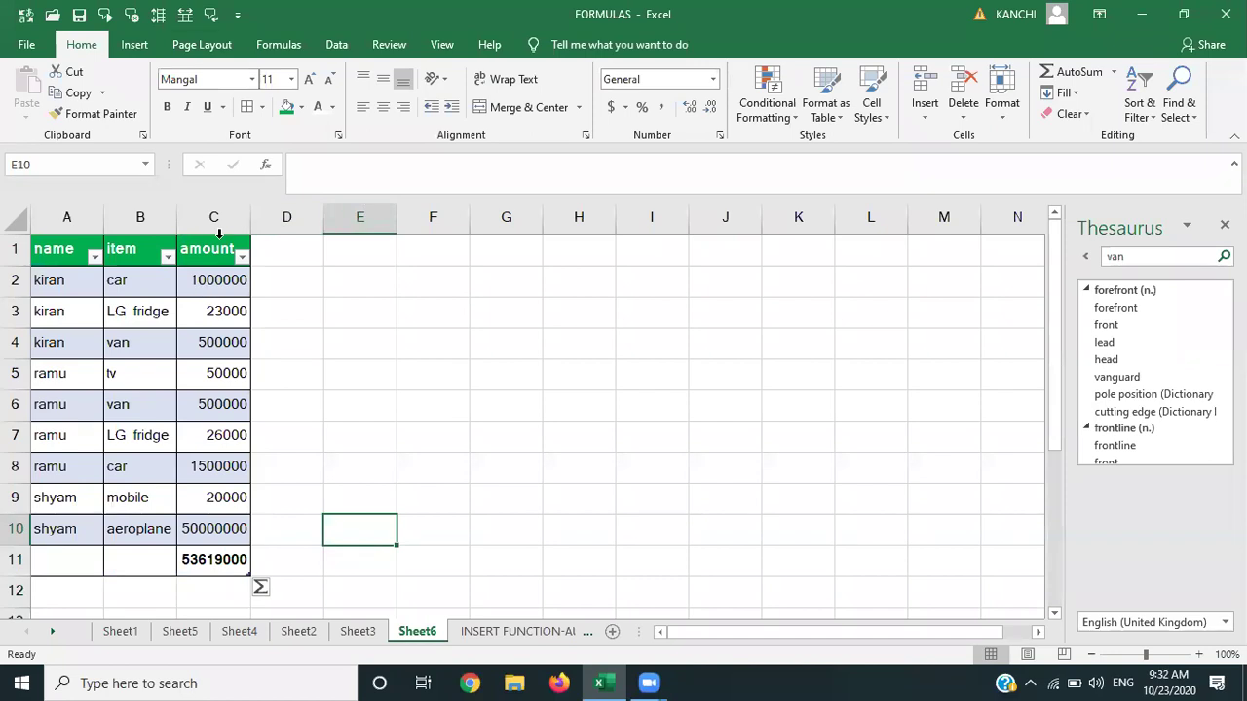
Recheck Workbook Statistics, where Sheet6 now shows 31 data cells, one table and one formula.
click(389, 44)
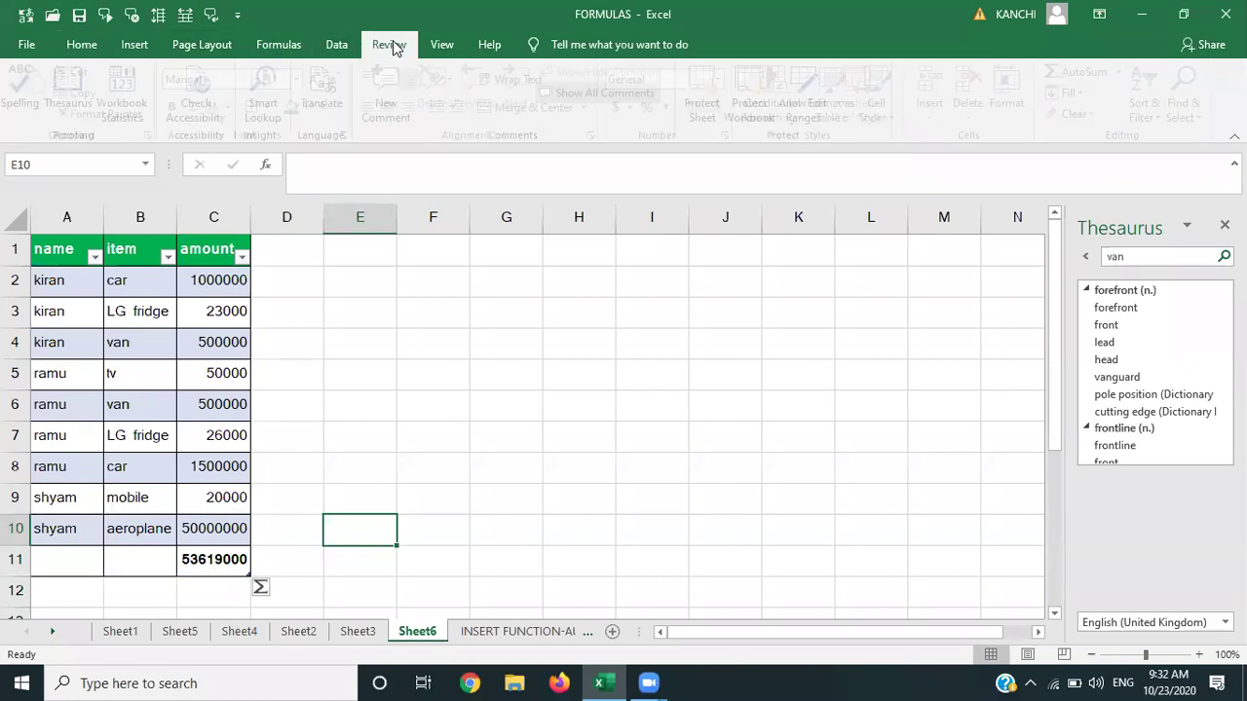
click(139, 103)
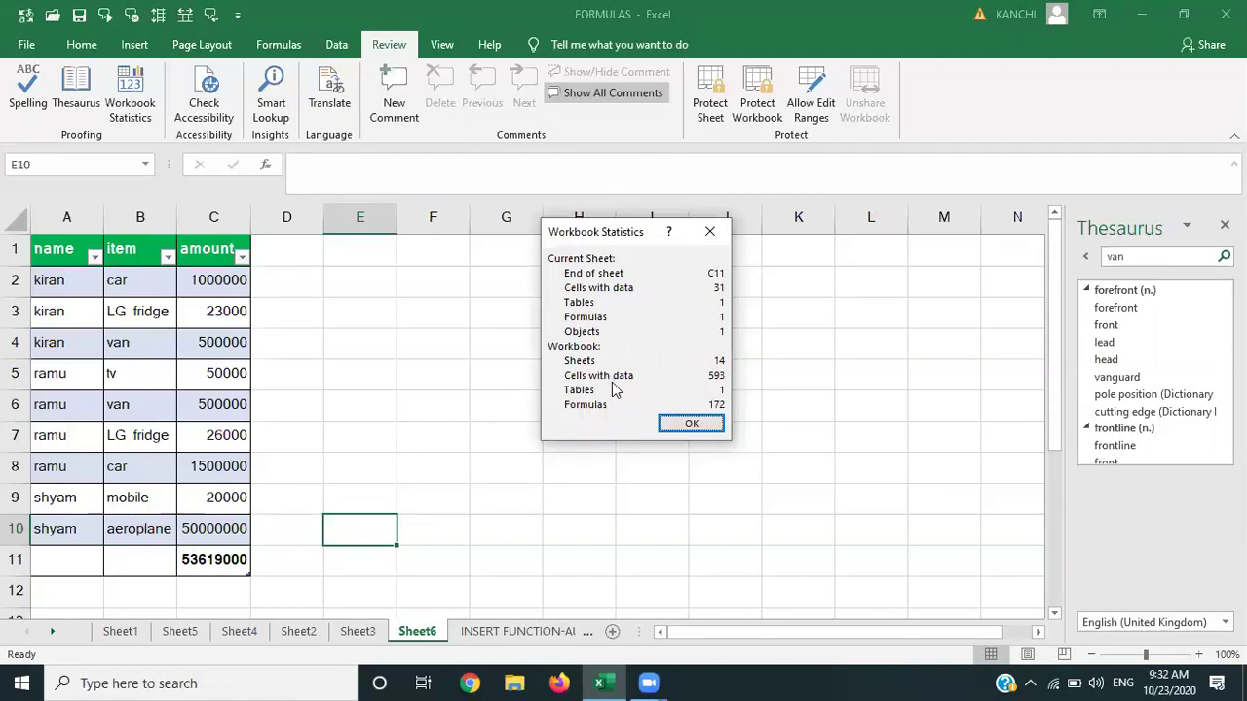
click(689, 426)
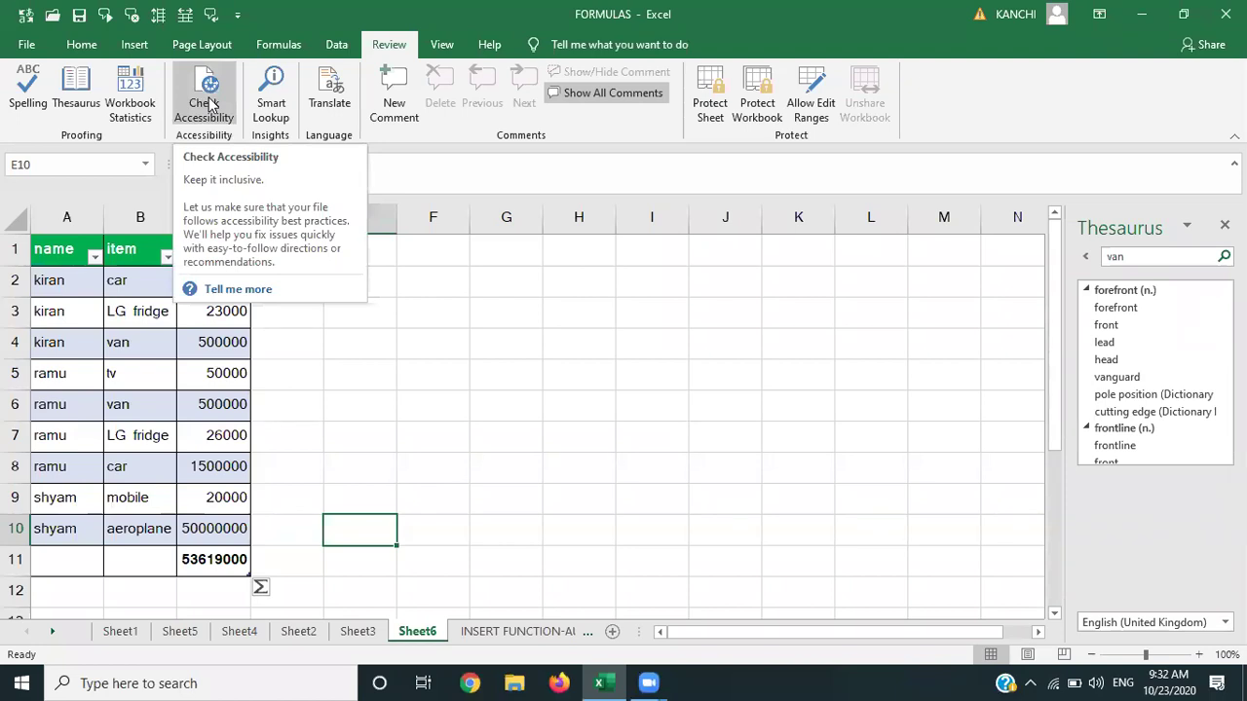
Set the font colour of 'car' in B2 to white, then close the Thesaurus pane.
click(343, 337)
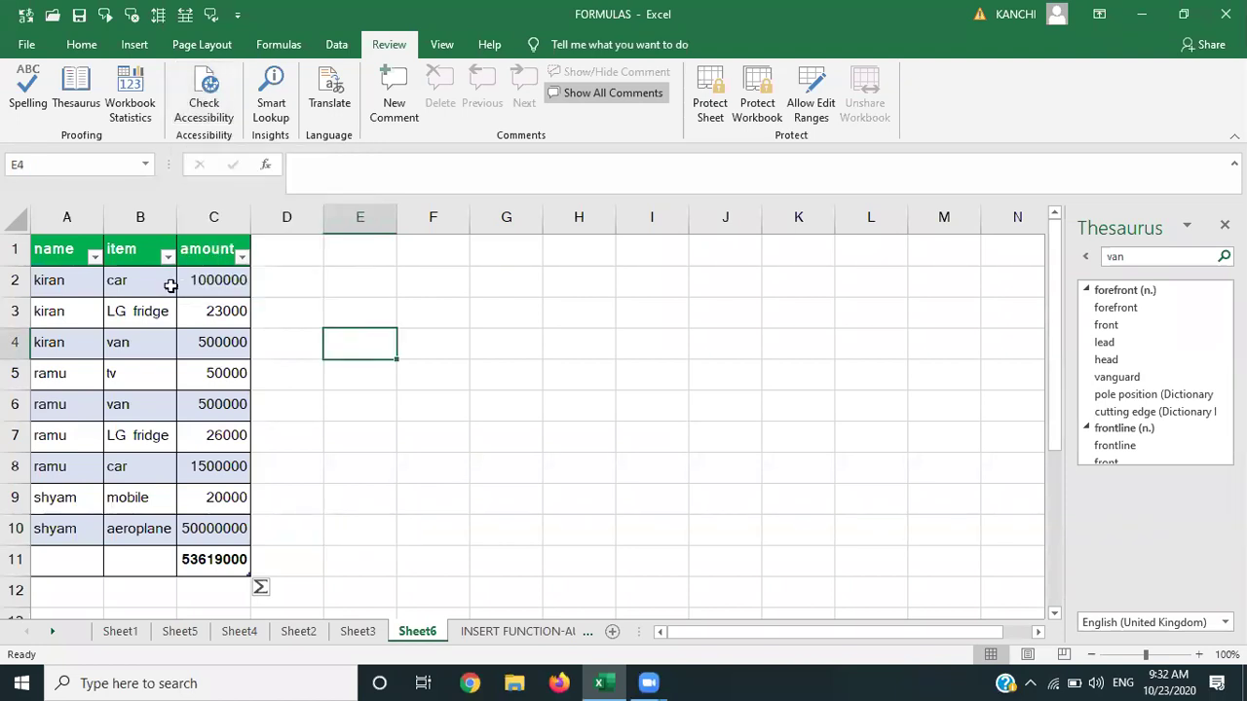
click(126, 283)
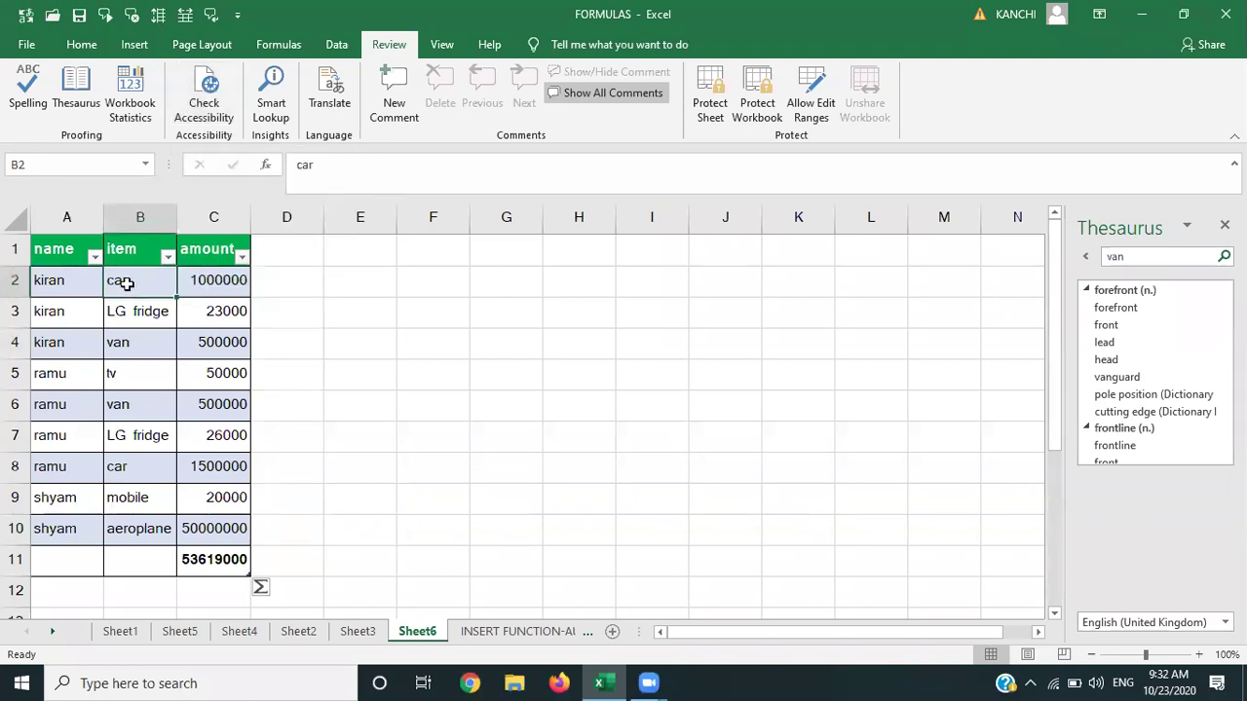
click(82, 44)
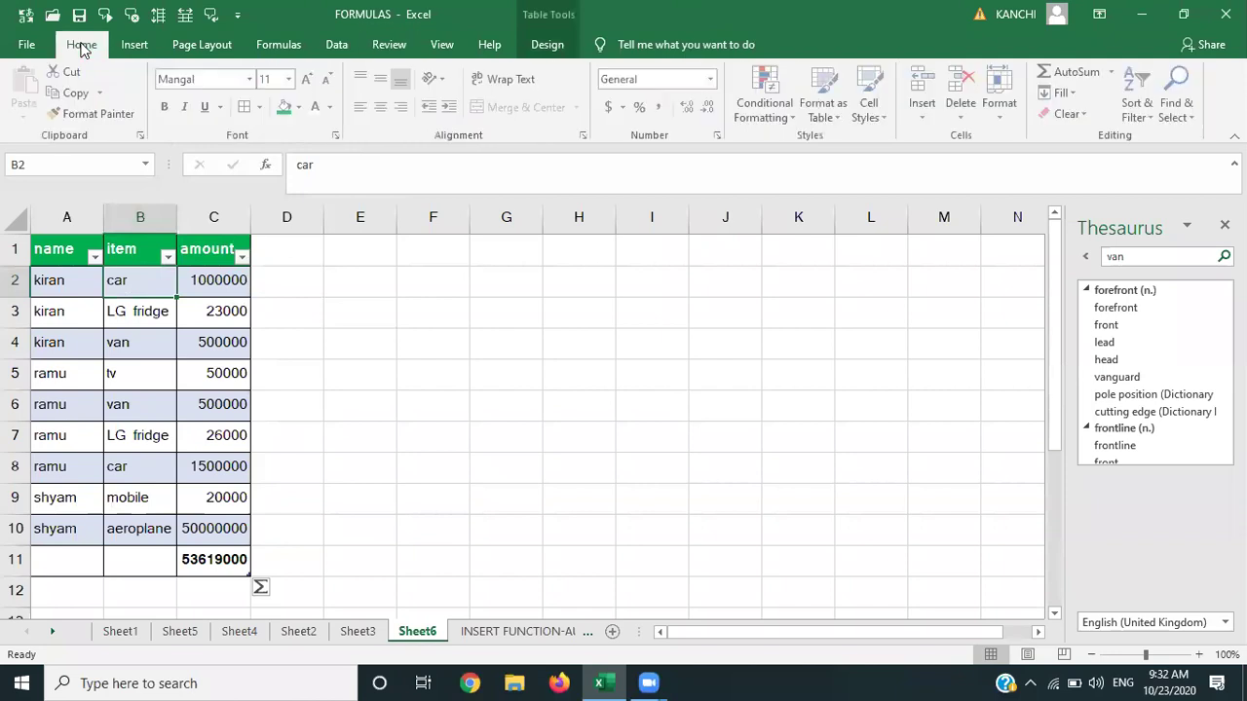
click(316, 109)
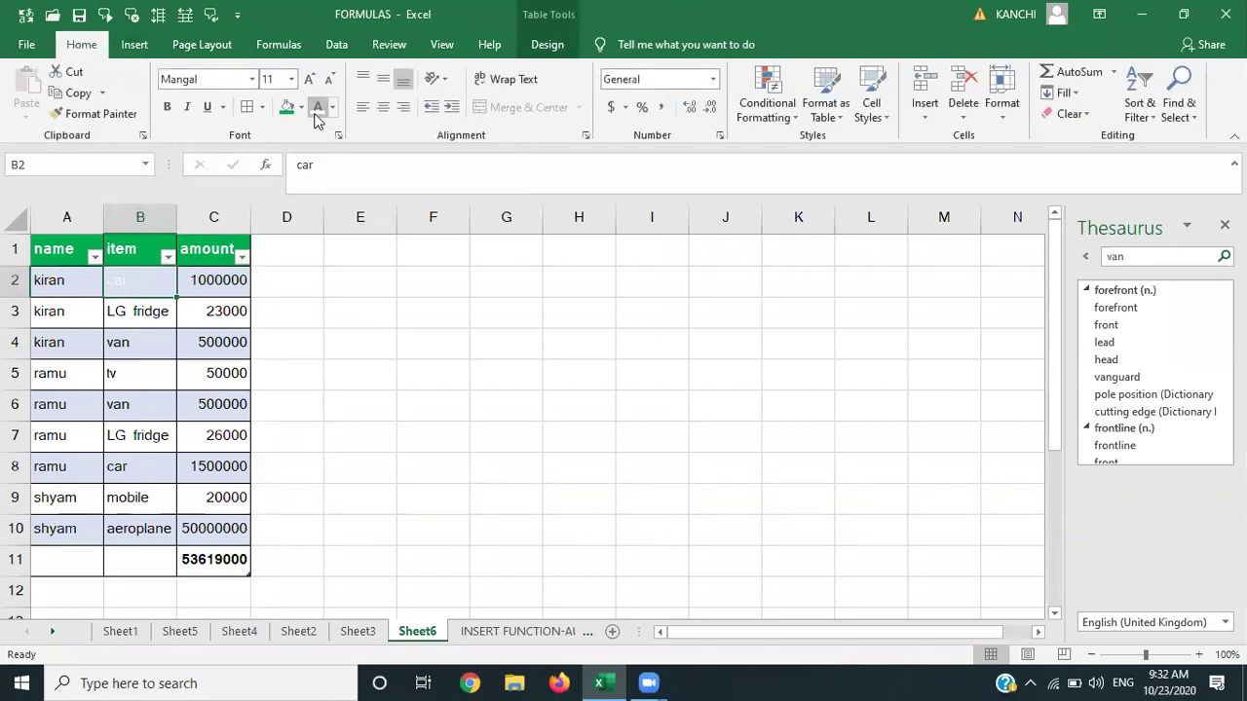
click(367, 321)
click(129, 276)
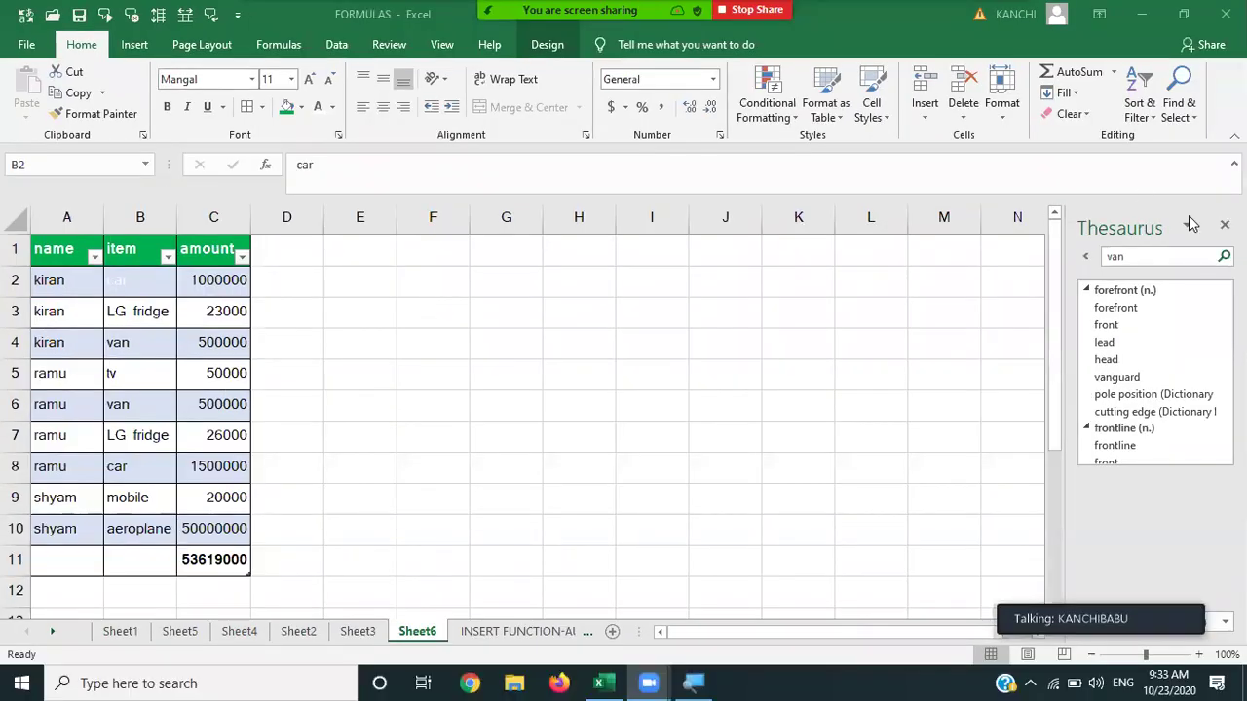
click(1224, 225)
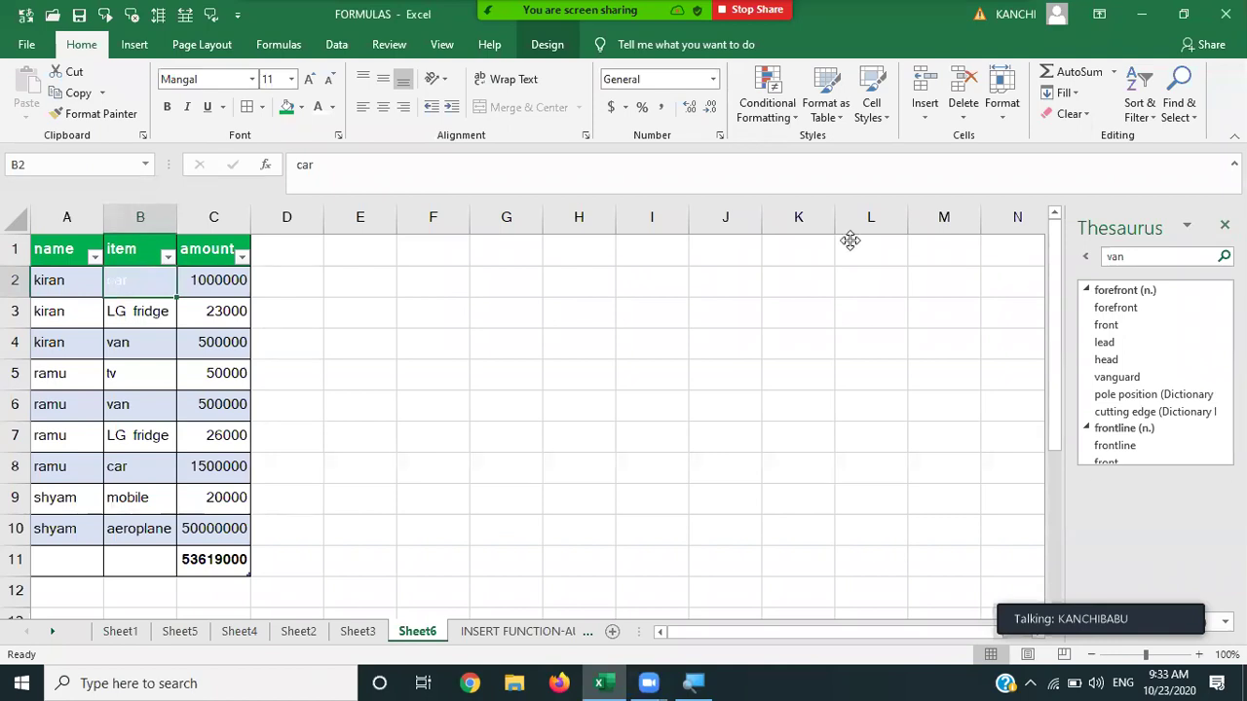
click(1224, 225)
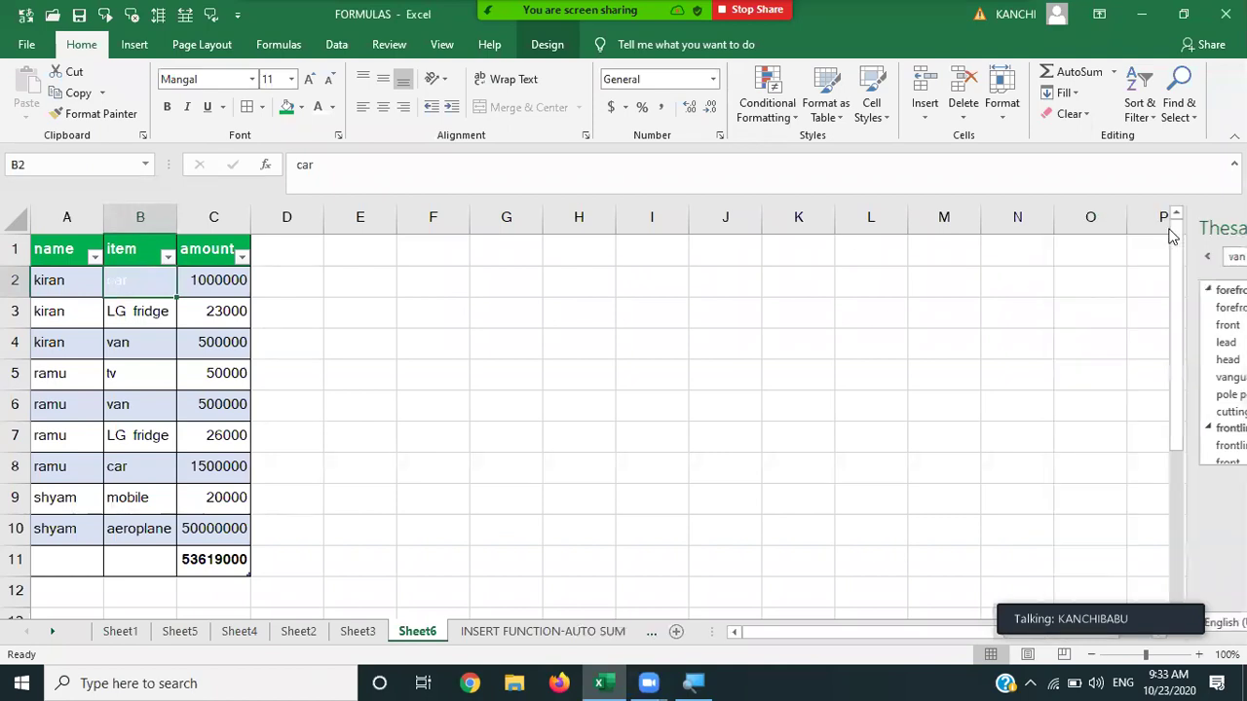
Run Check Accessibility and expand the Merged Cells and Default Sheet Names warnings.
click(381, 47)
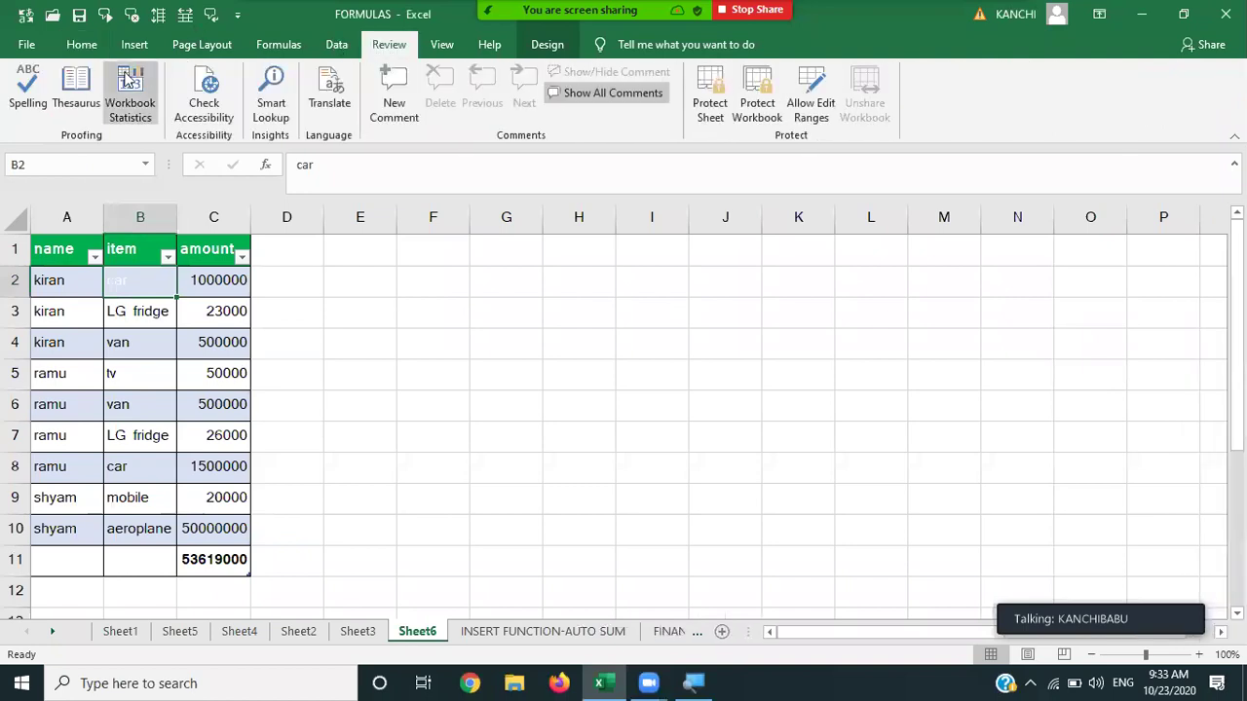
click(203, 109)
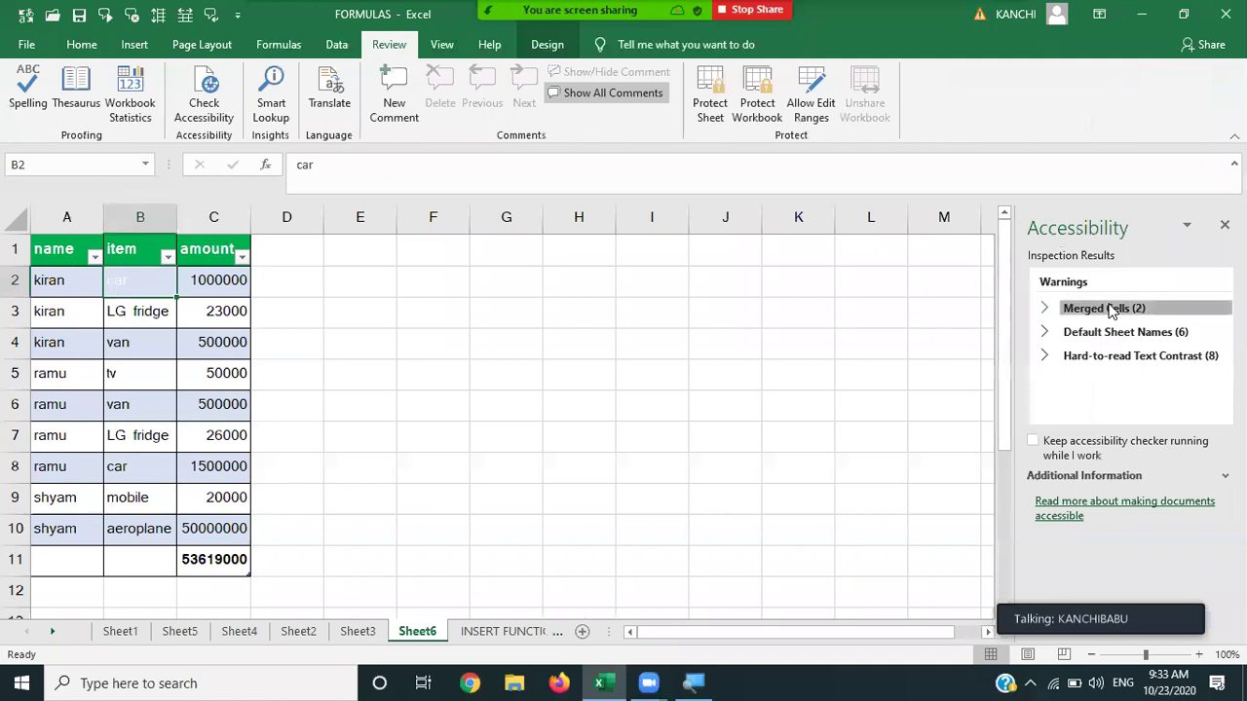
click(1111, 307)
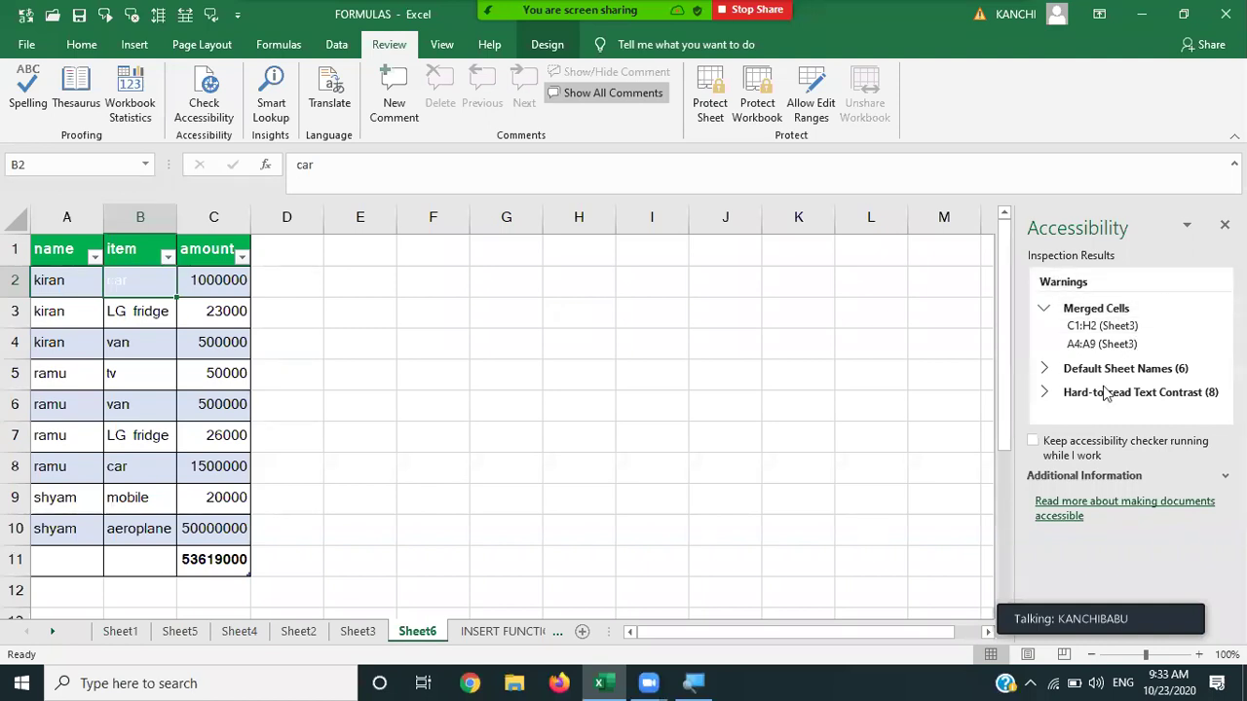
click(1104, 371)
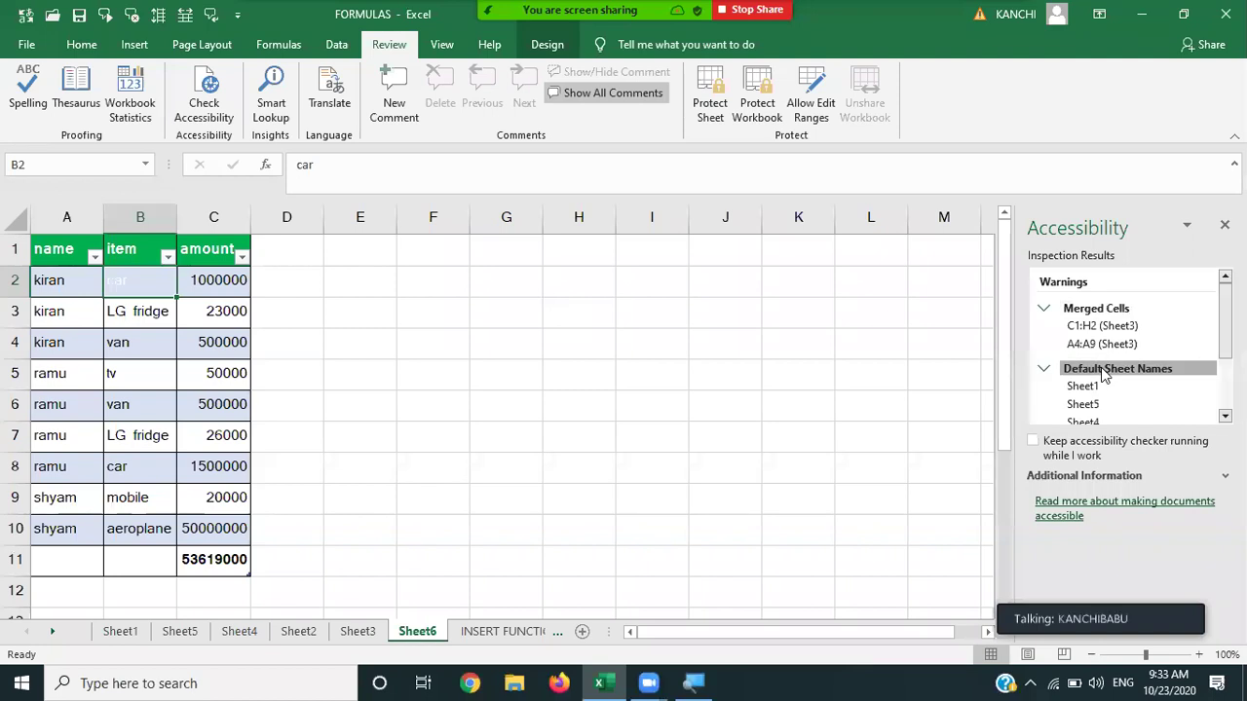
Review Sheet6's default-name fix advice, collapse those groups, and expand Hard-to-read Text Contrast.
scroll(1103, 376, down, 2)
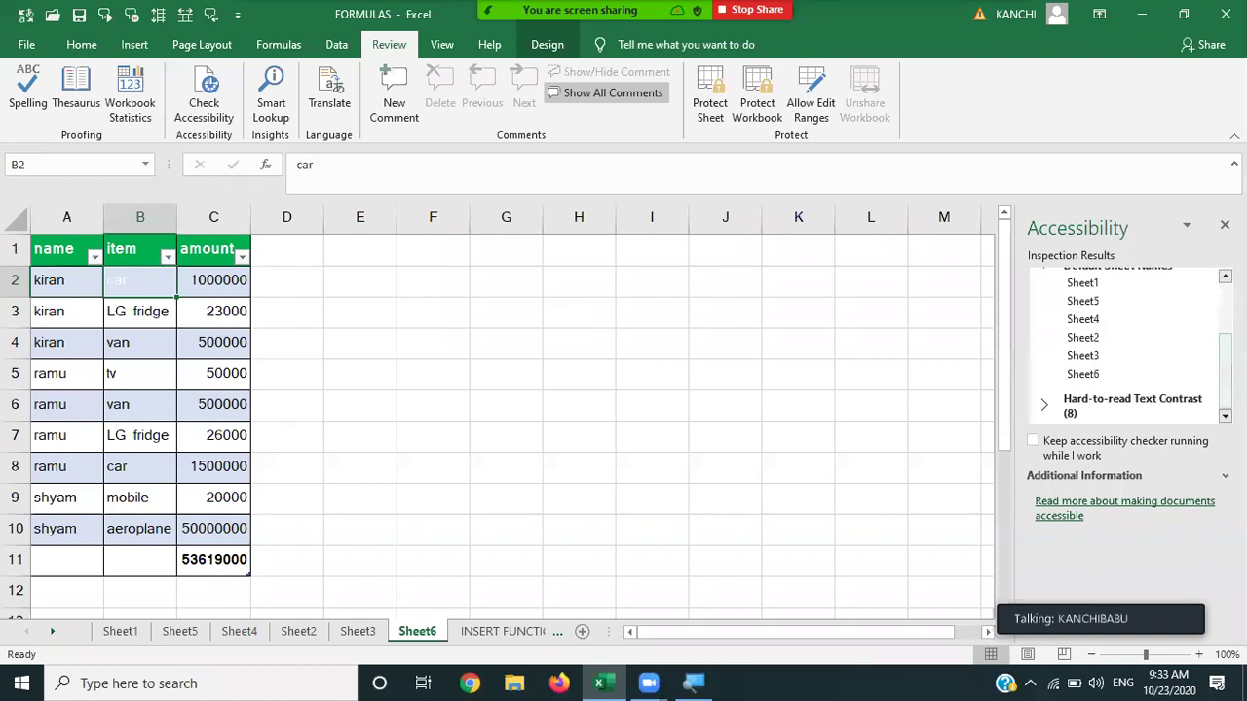
click(1091, 375)
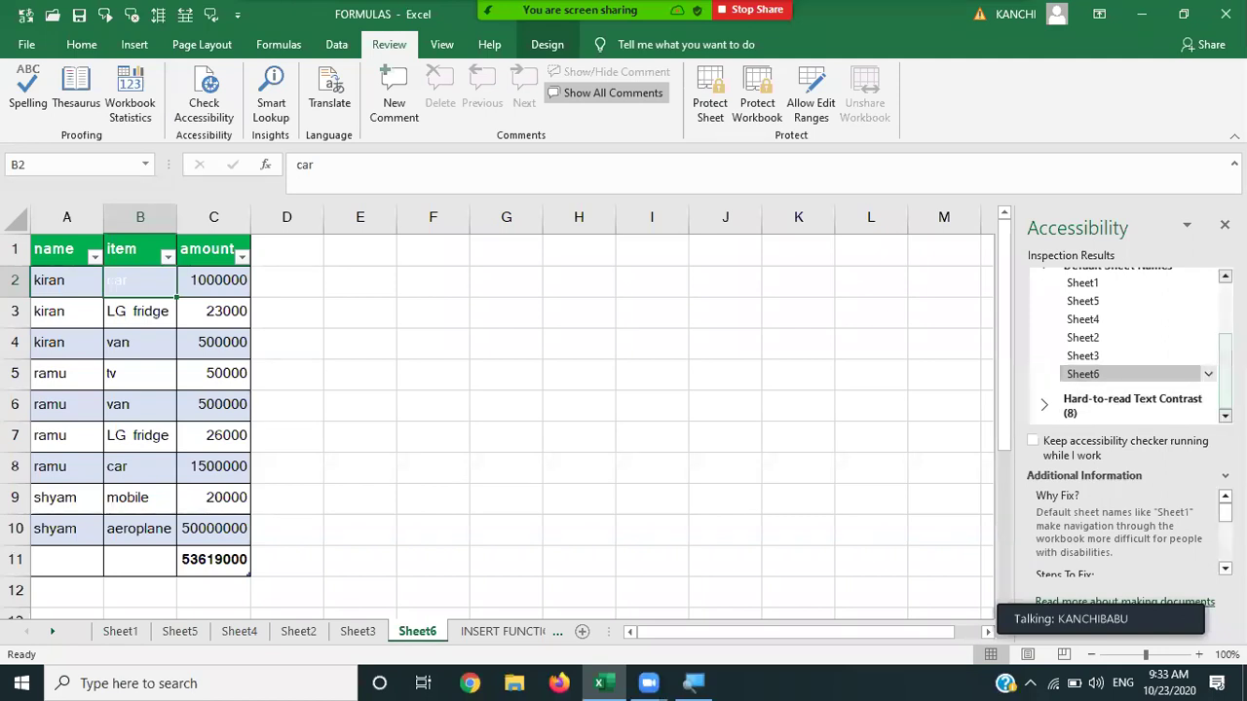
scroll(1135, 336, up, 3)
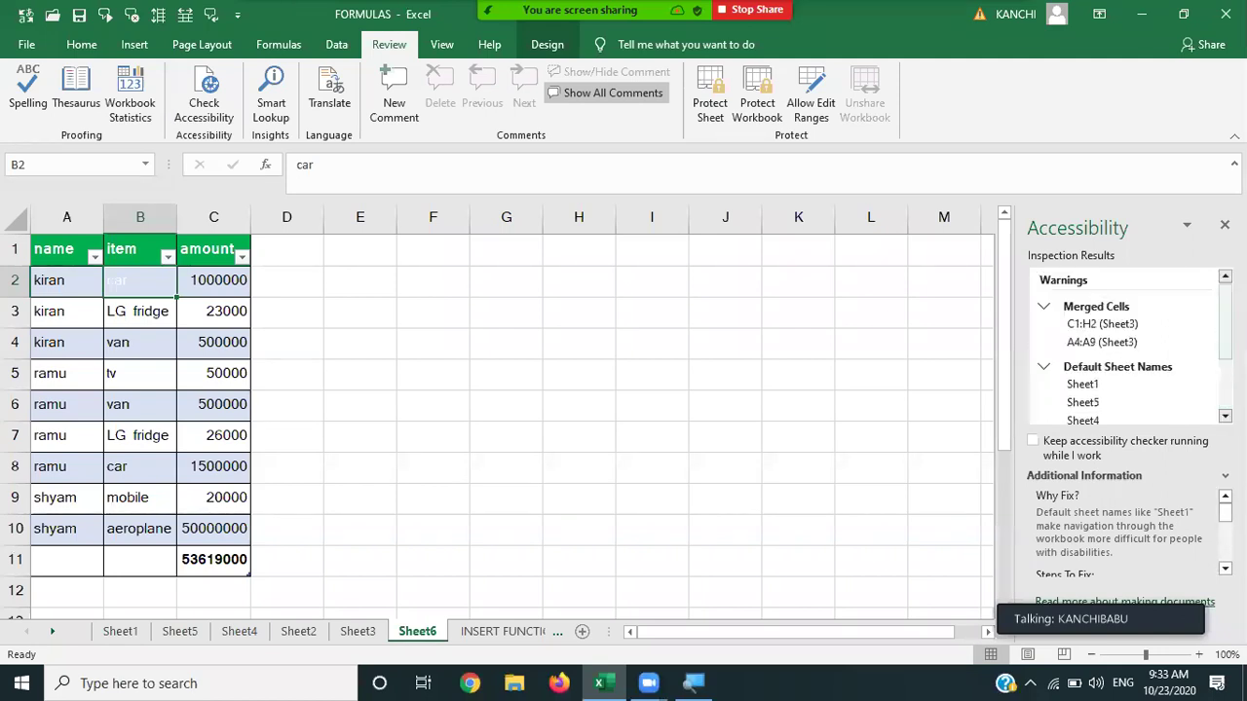
click(1136, 376)
click(1138, 308)
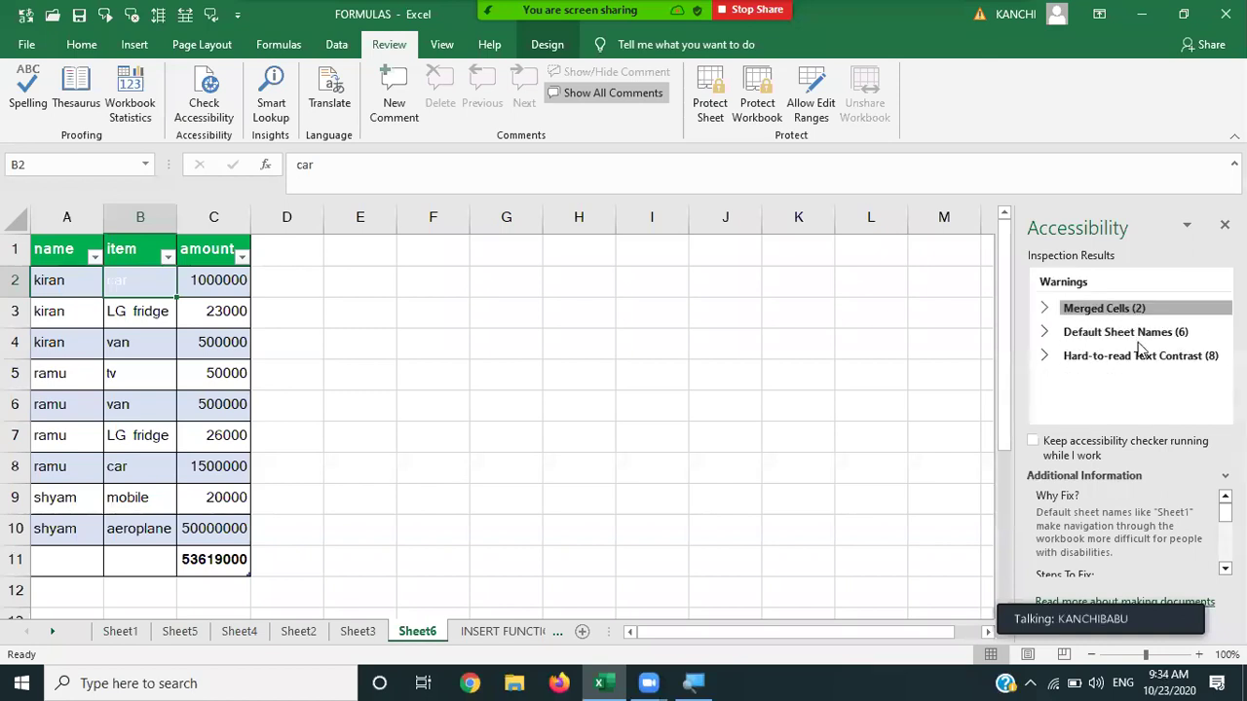
click(1138, 357)
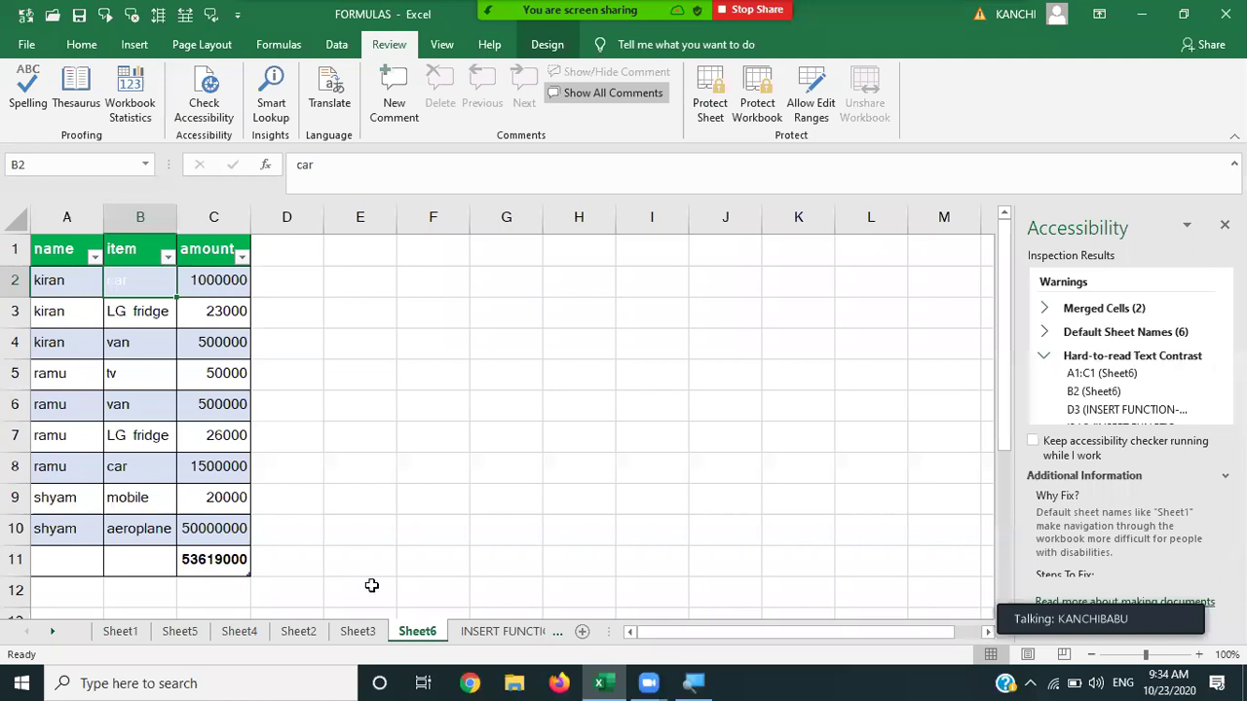
Create a new blank workbook, Book1.
click(23, 45)
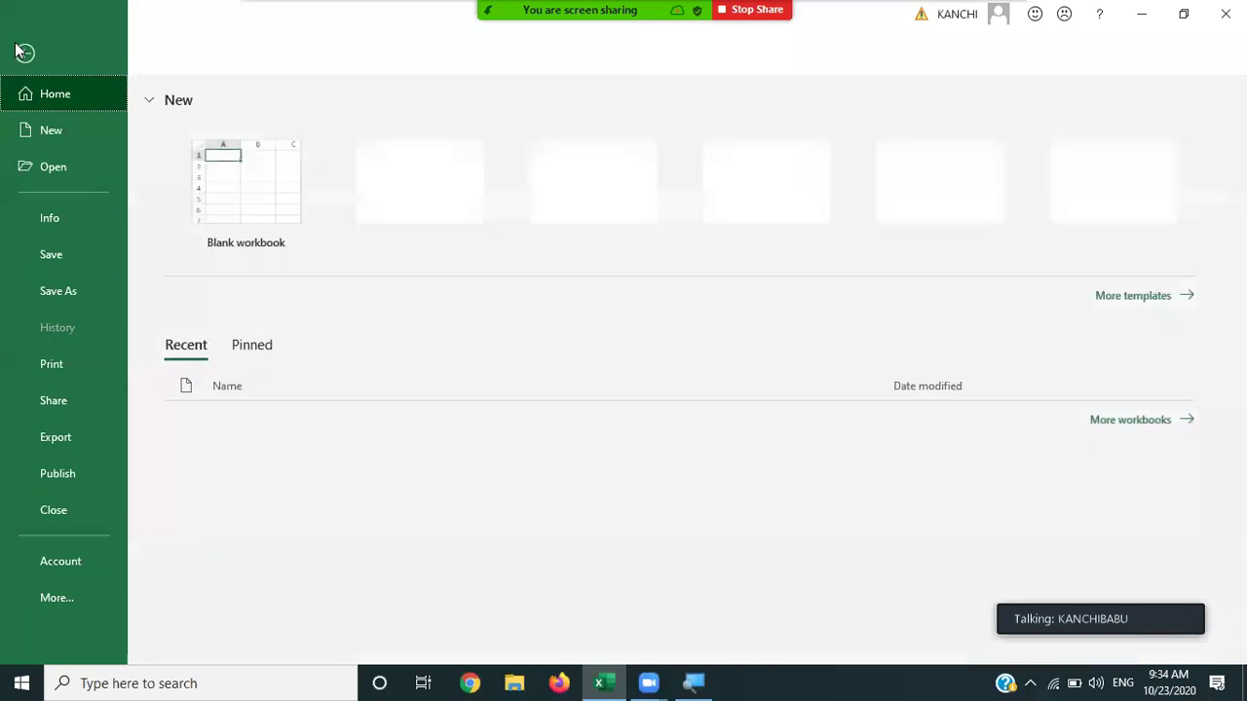
click(67, 137)
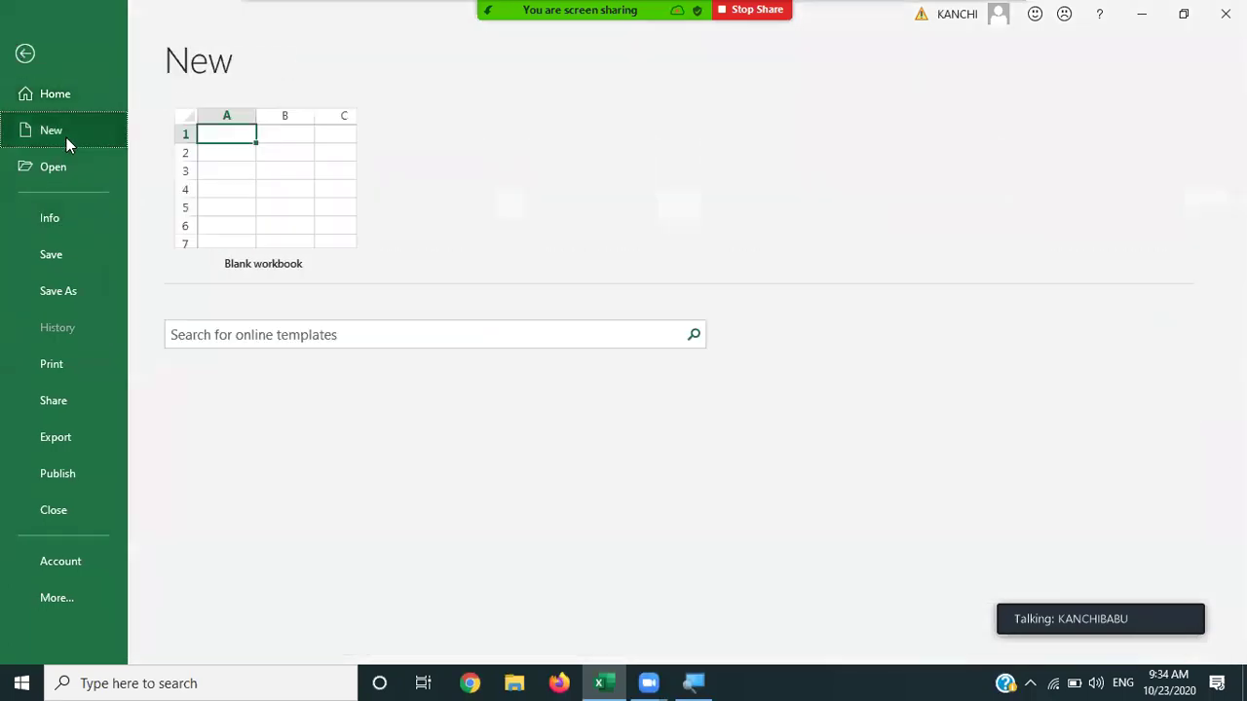
click(267, 178)
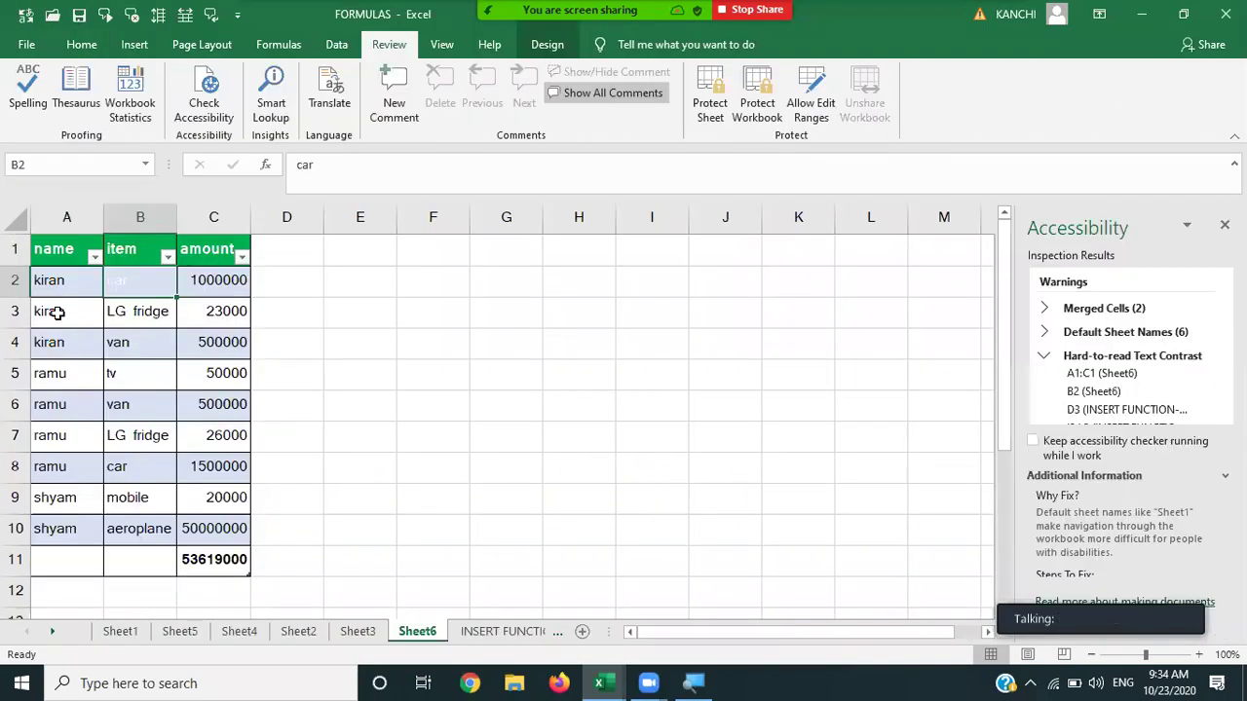
Copy Sheet6's table A1:C11 and paste it at A1 of Book1's Sheet1.
click(48, 256)
key(shift+Right)
key(shift+Right)
key(shift+Down)
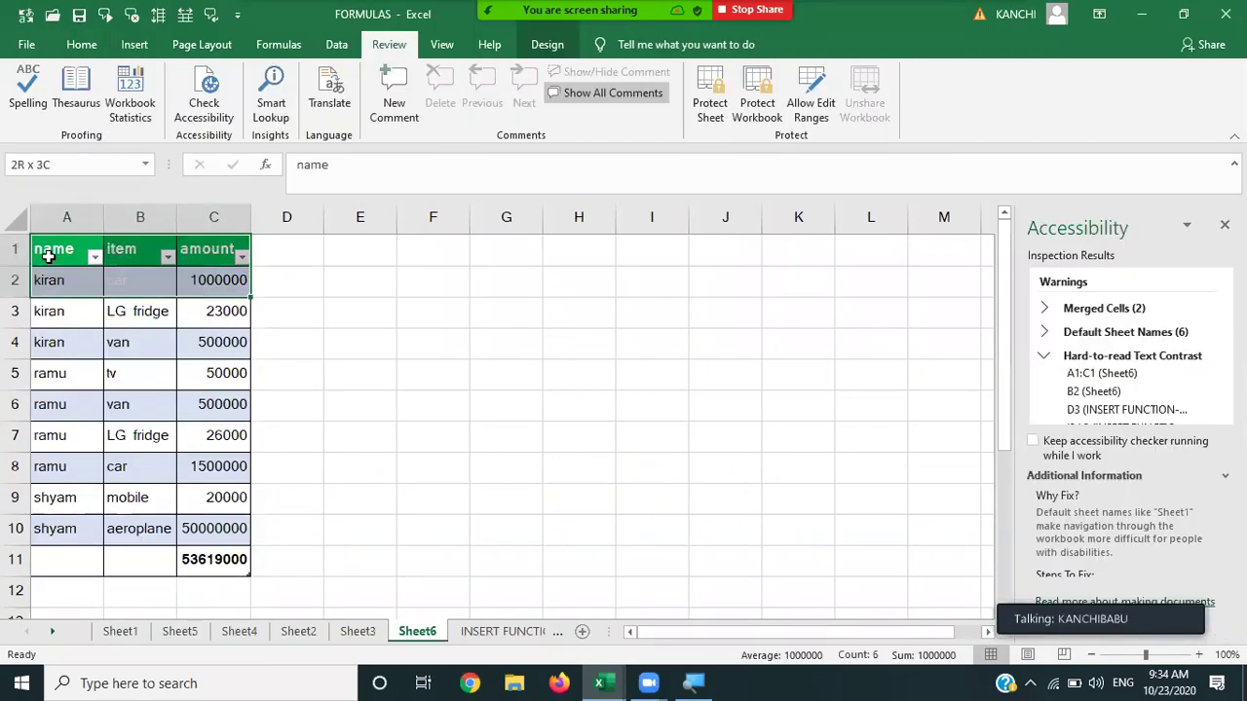
key(shift+Down)
key(shift+Down)
key(shift+Down)
key(shift+Down)
key(shift+Down)
key(shift+Down)
key(shift+Down)
key(shift+Down)
key(shift+Down)
key(ctrl+c)
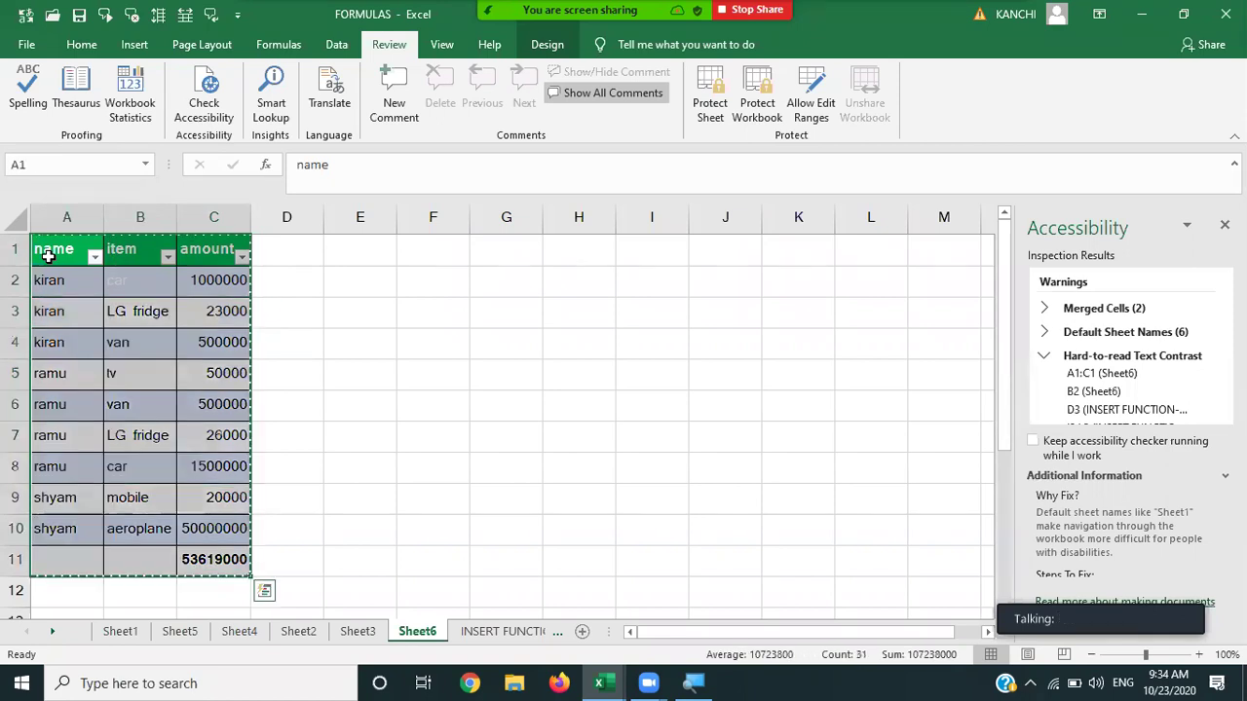
key(alt+Tab)
key(ctrl+v)
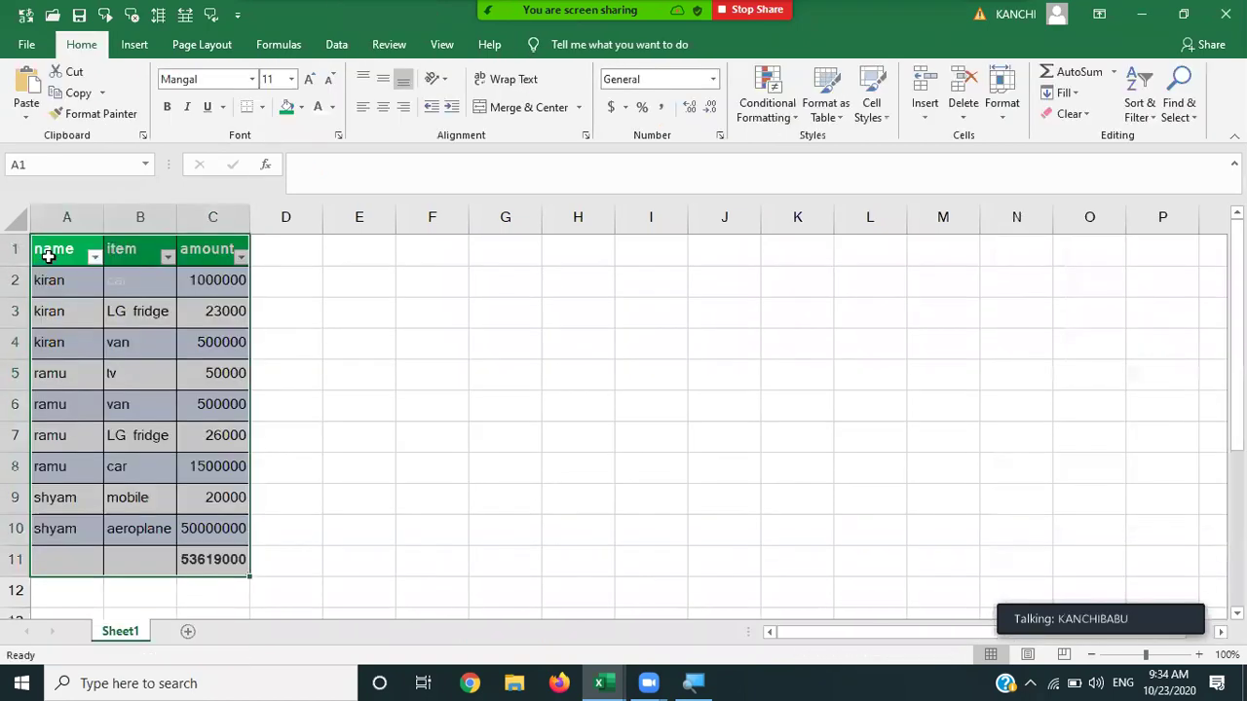
key(Right)
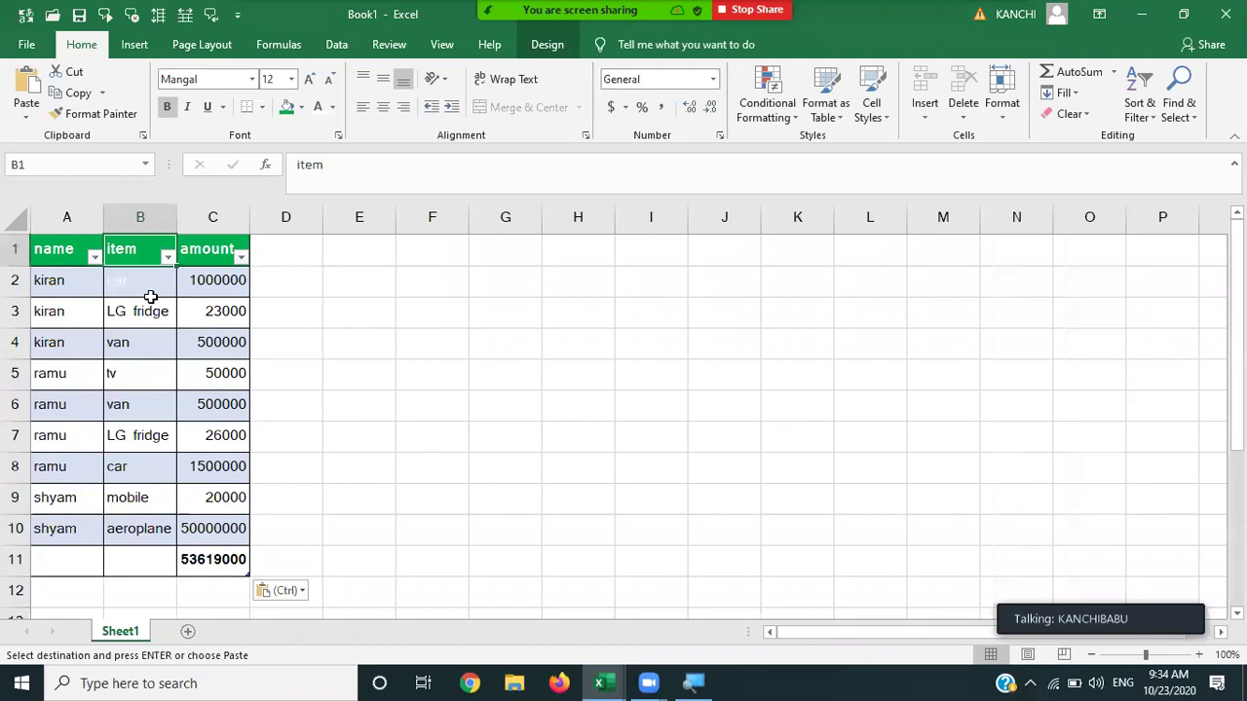
click(151, 294)
click(387, 275)
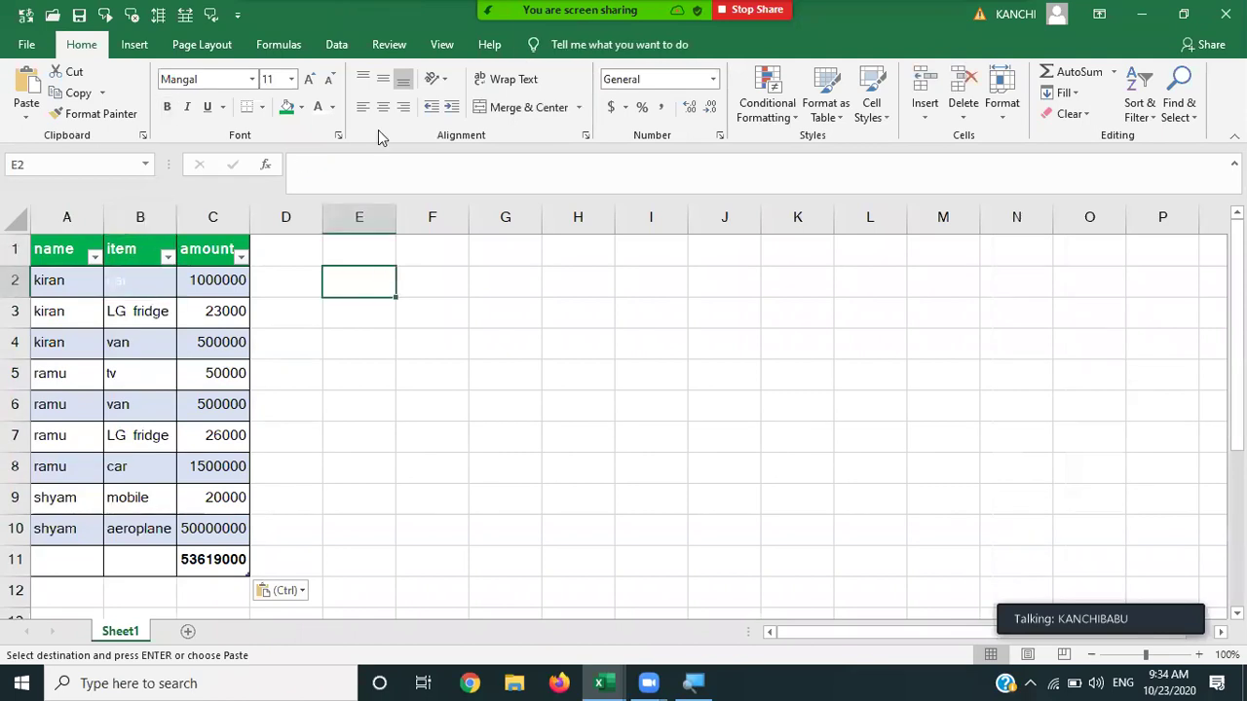
click(388, 46)
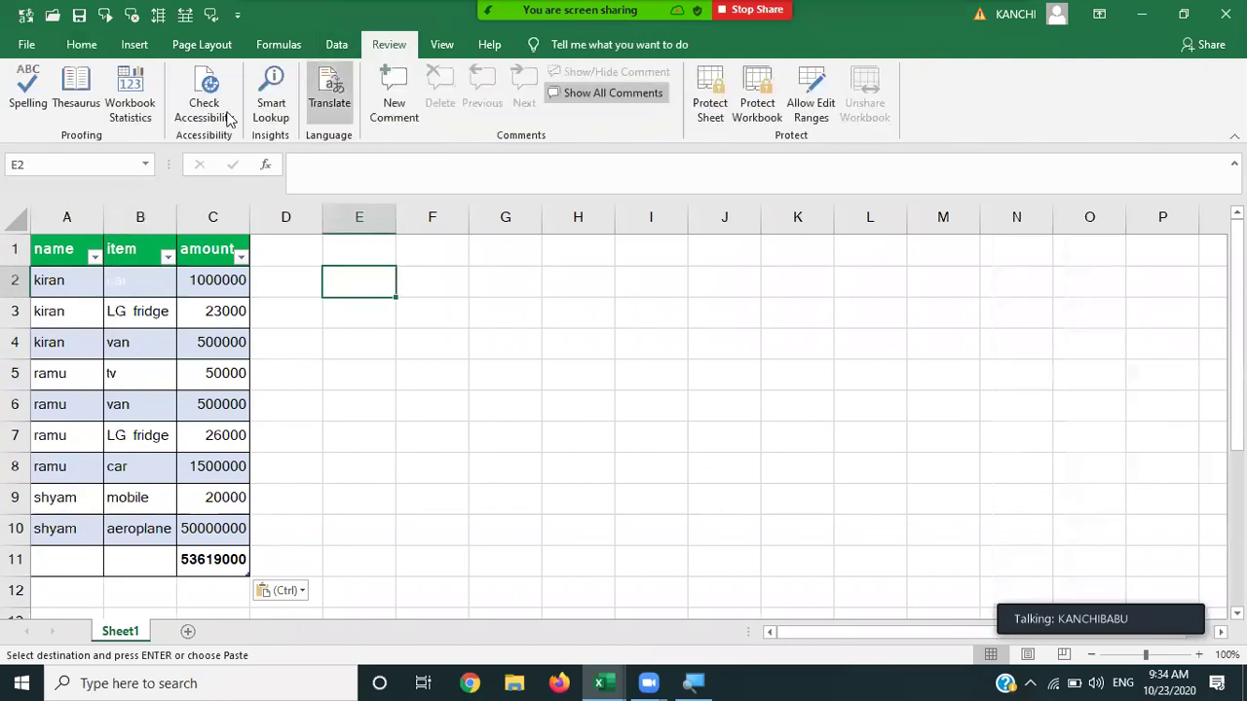
Run the accessibility check on Book1 and make B2's white text black again.
click(187, 115)
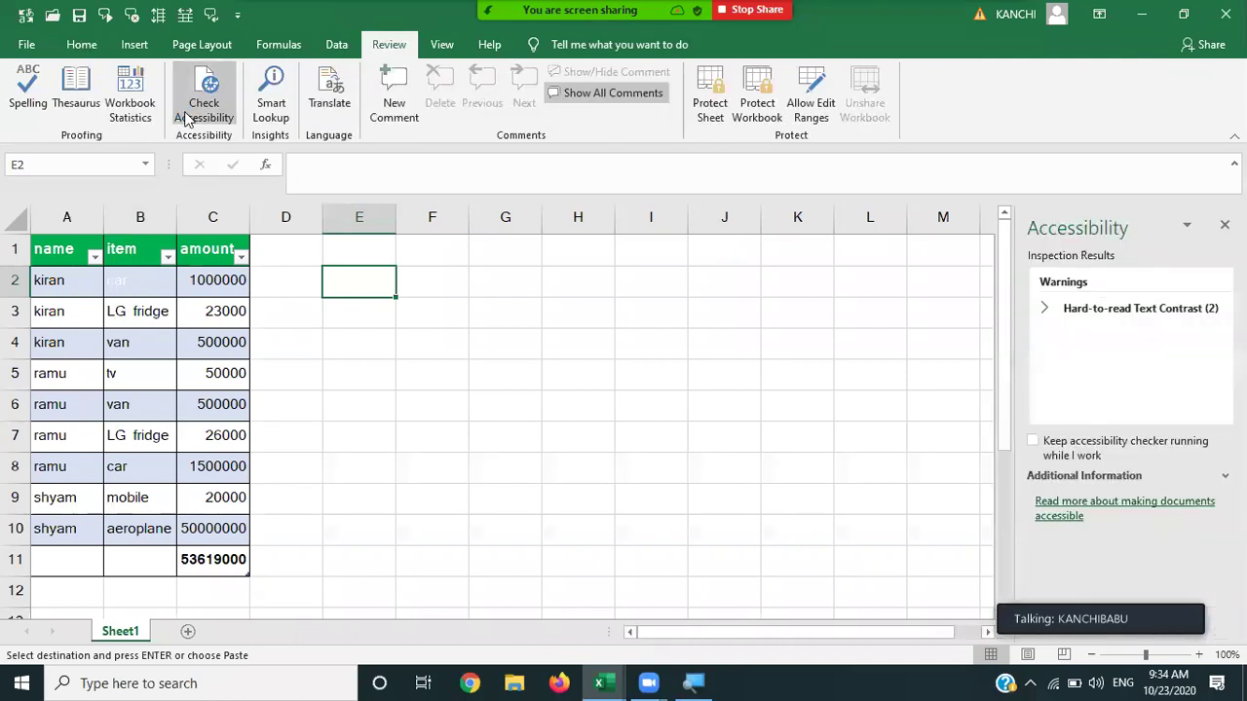
click(1169, 310)
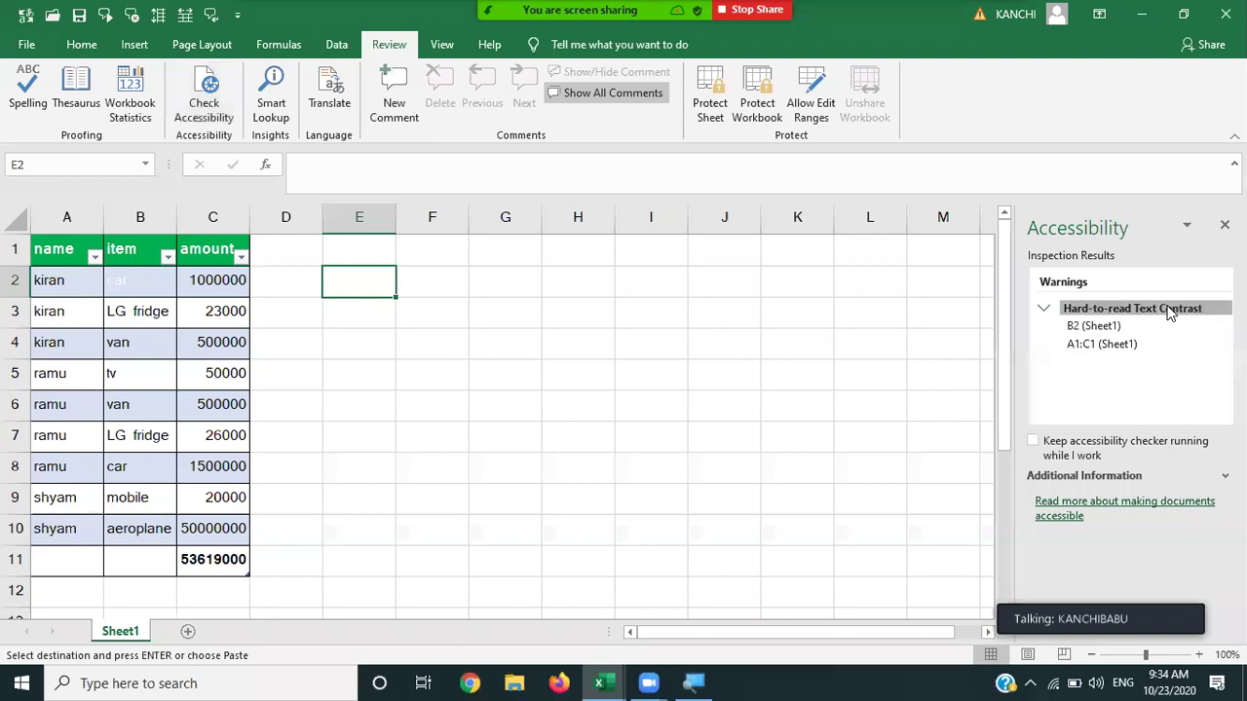
click(1107, 328)
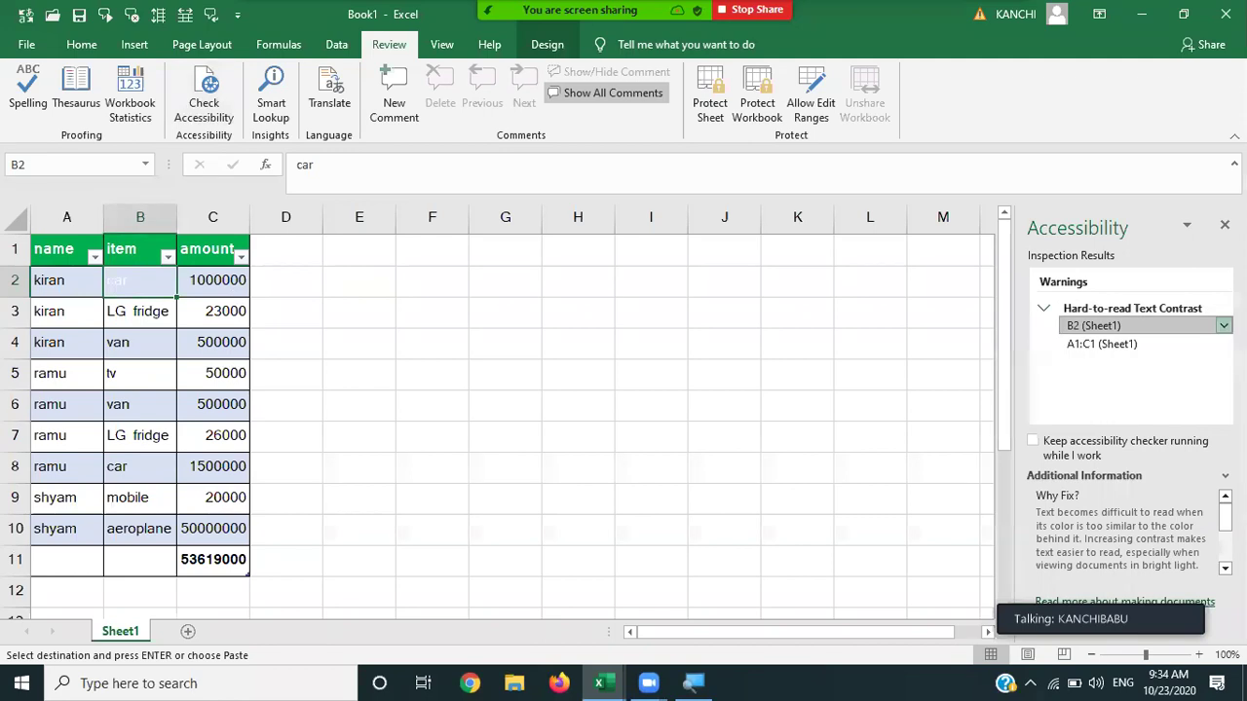
click(1223, 326)
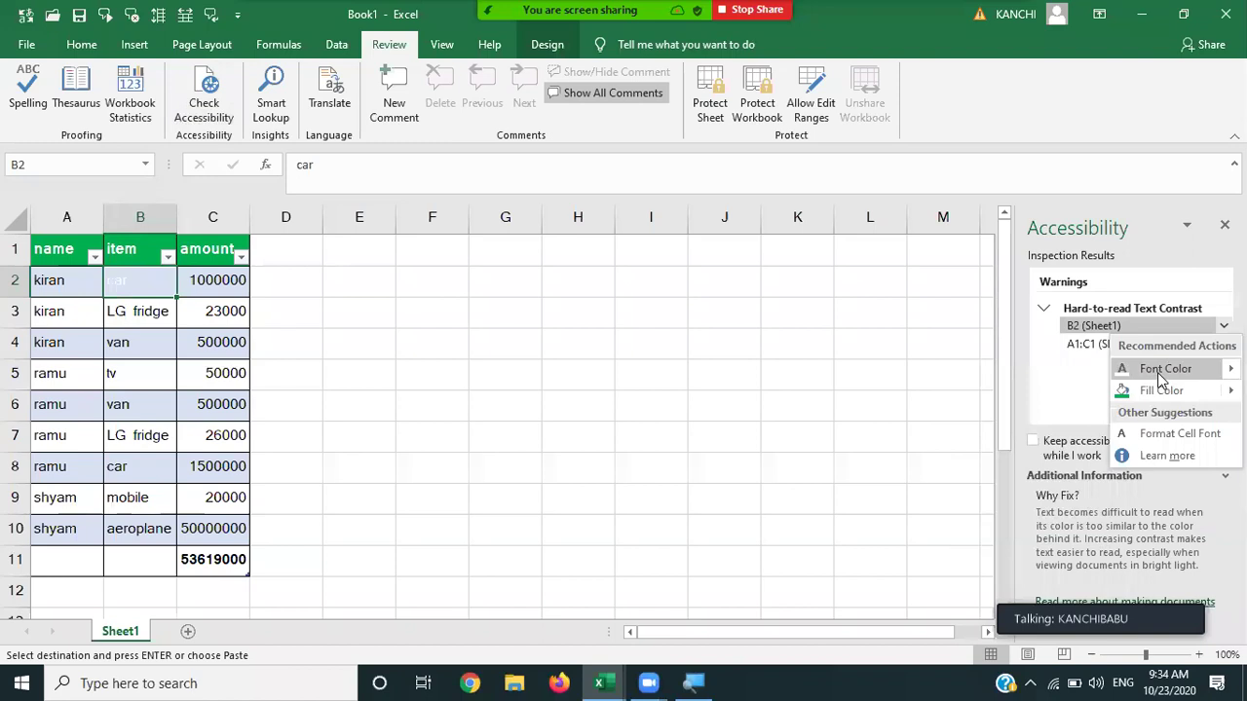
key(Escape)
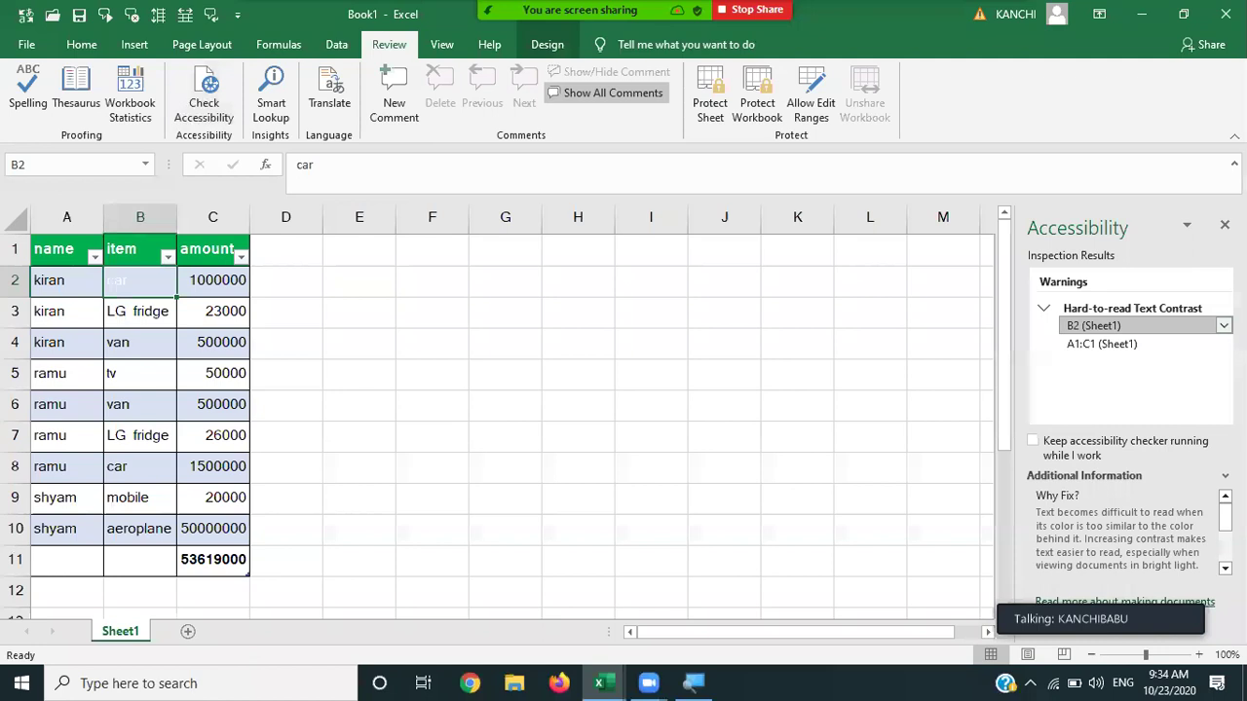
click(1223, 325)
mouse_move(1186, 371)
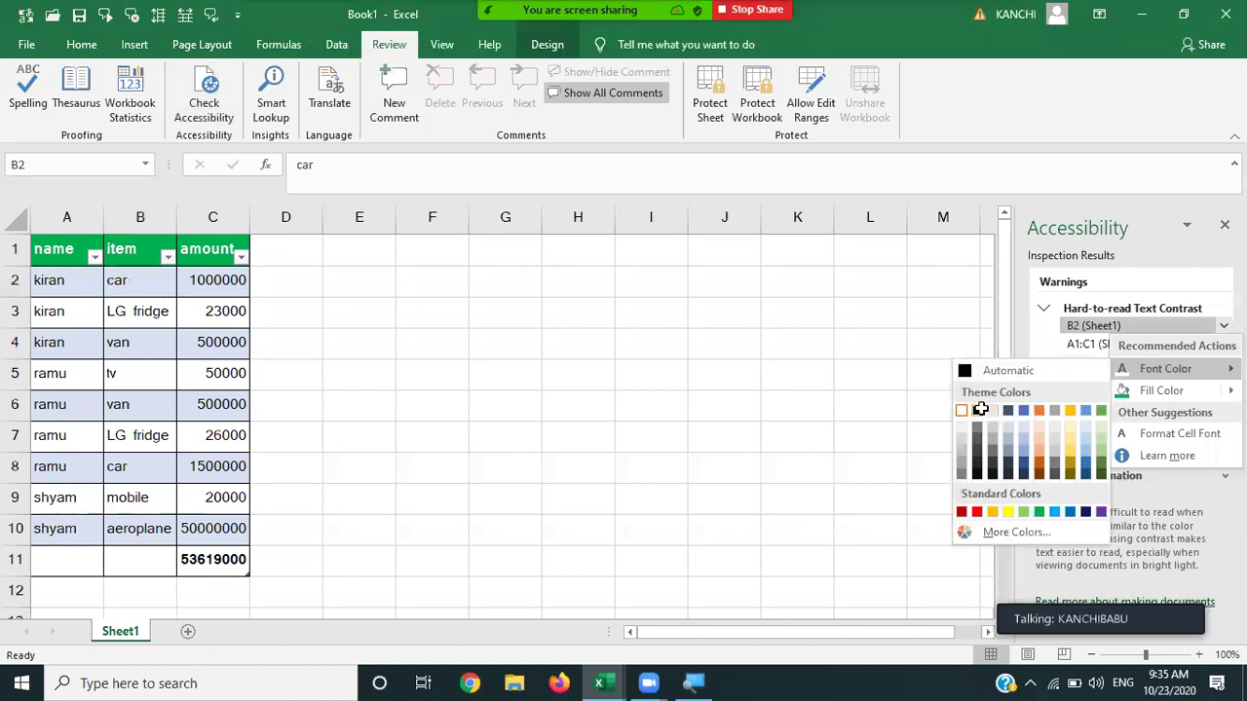
click(981, 408)
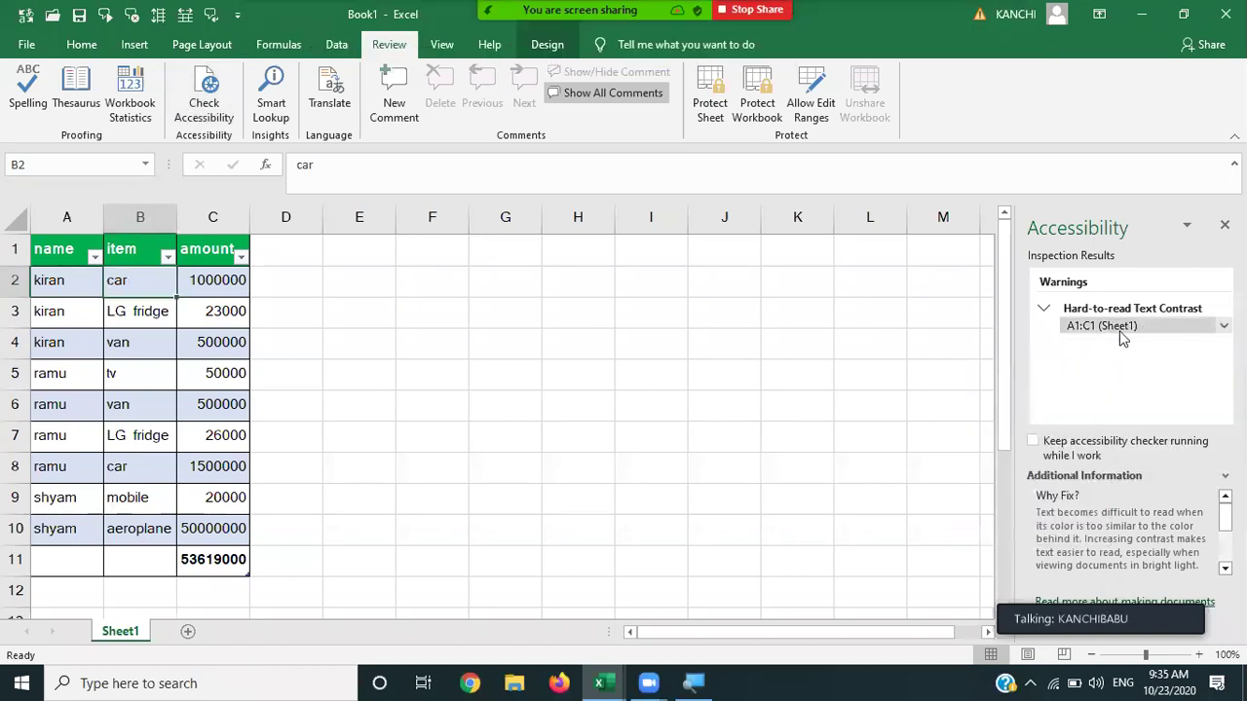
Set the A1:C1 header font colour to Automatic, leaving no accessibility issues.
click(1224, 326)
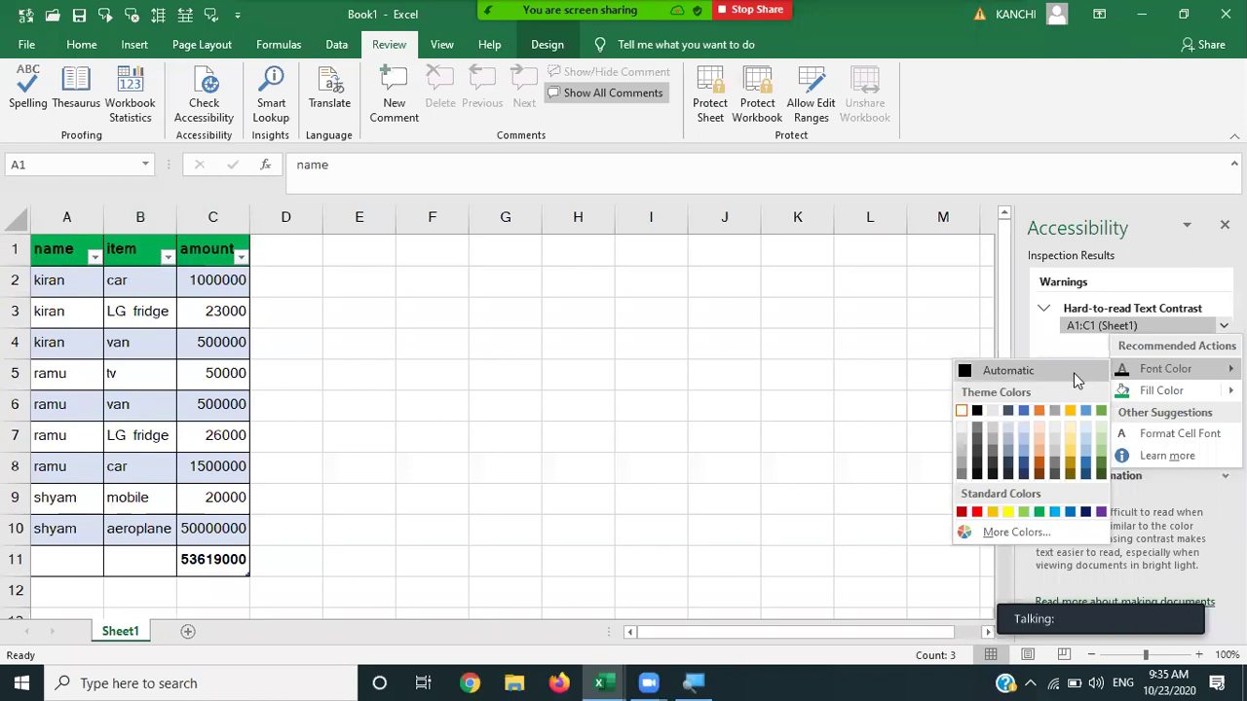
click(1073, 372)
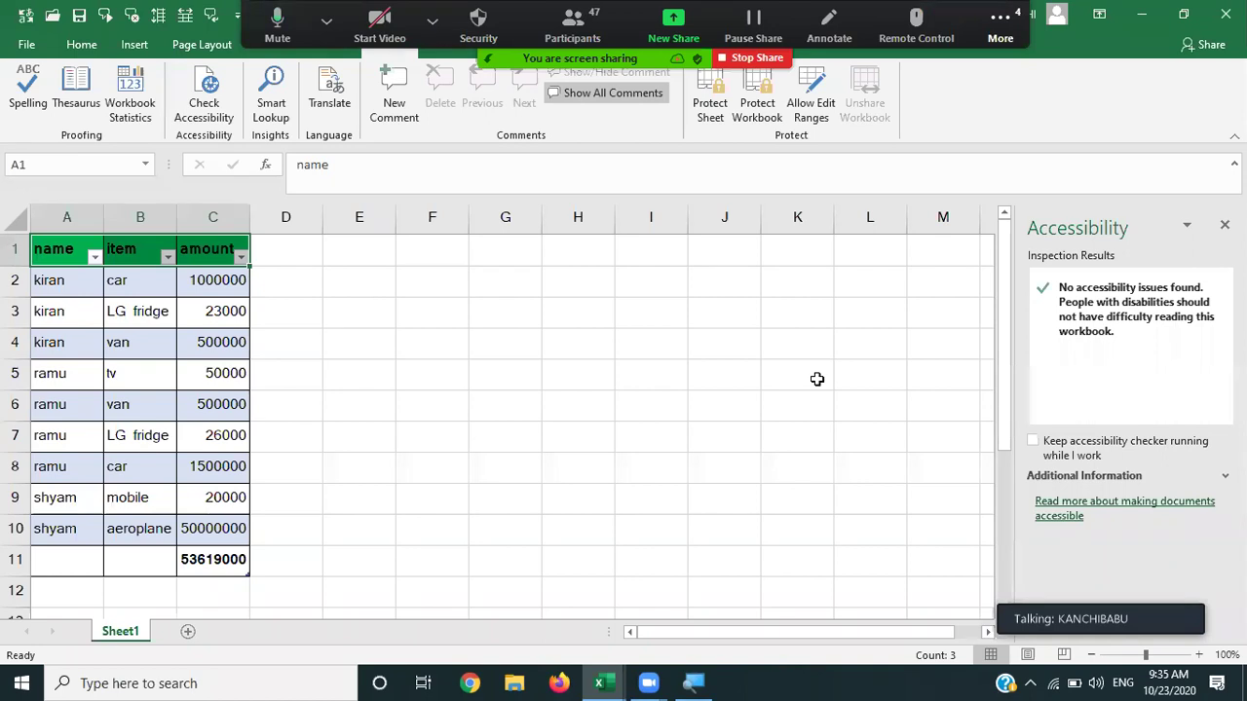
click(816, 379)
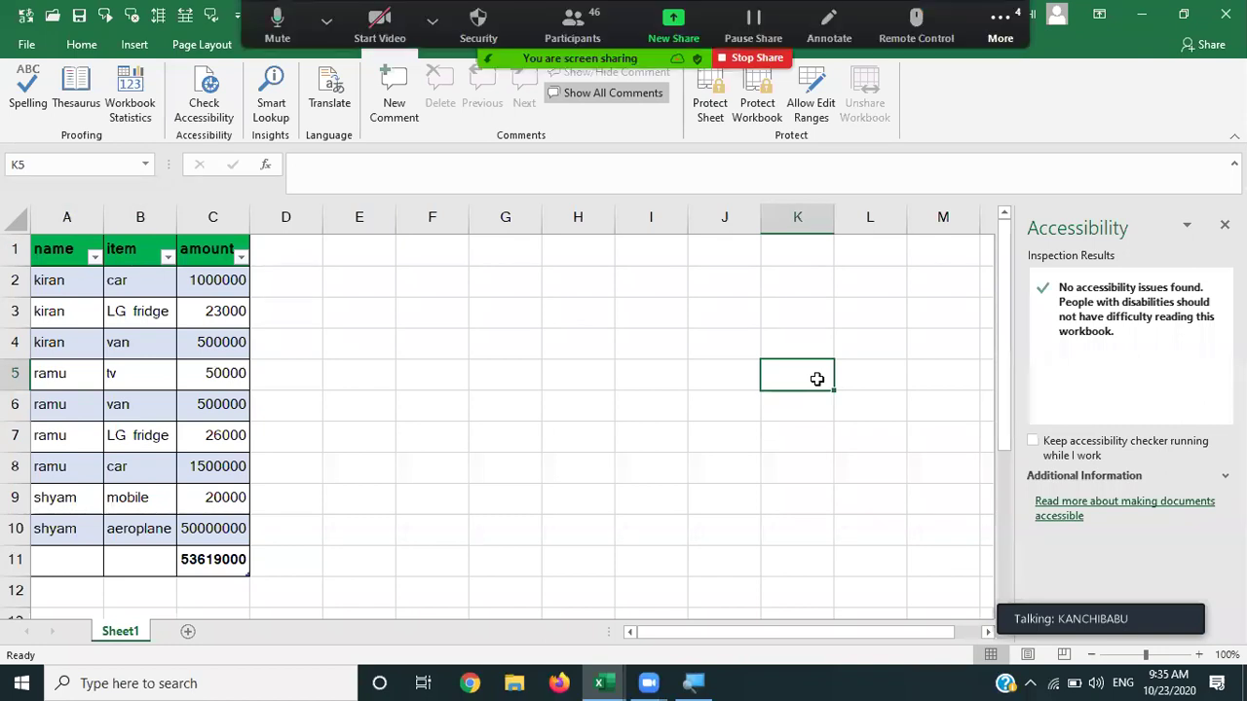
click(211, 113)
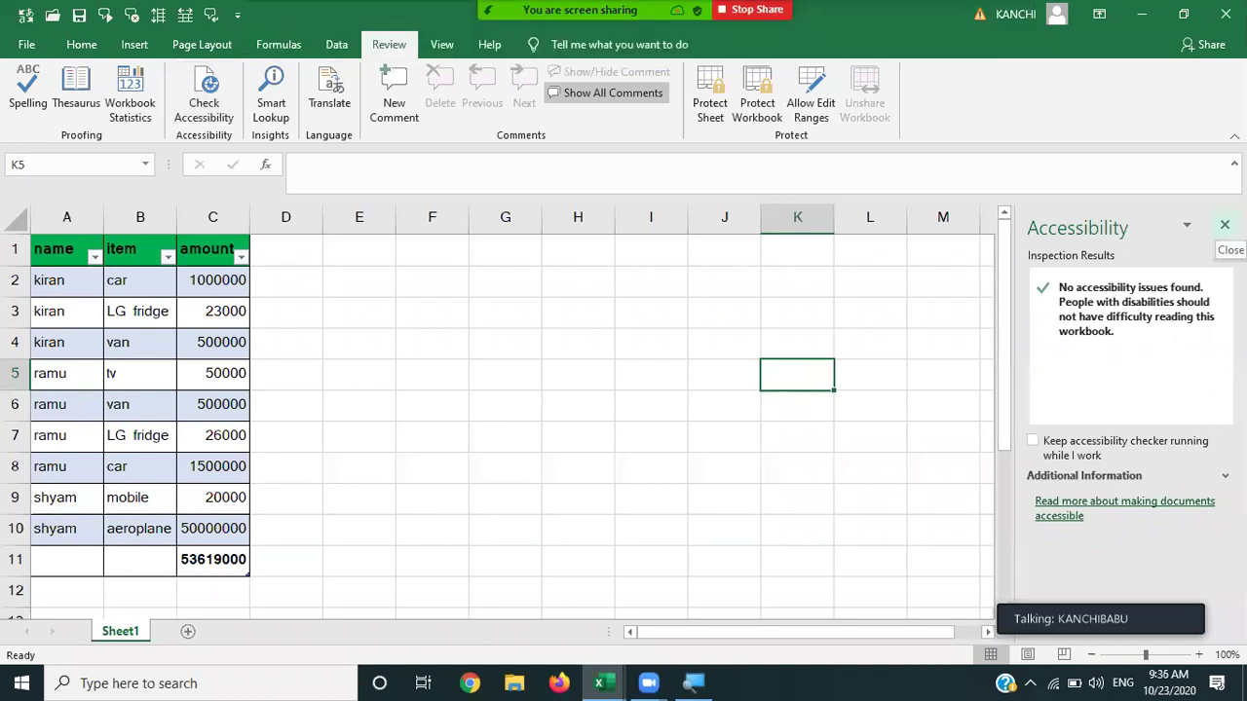
click(210, 112)
click(211, 112)
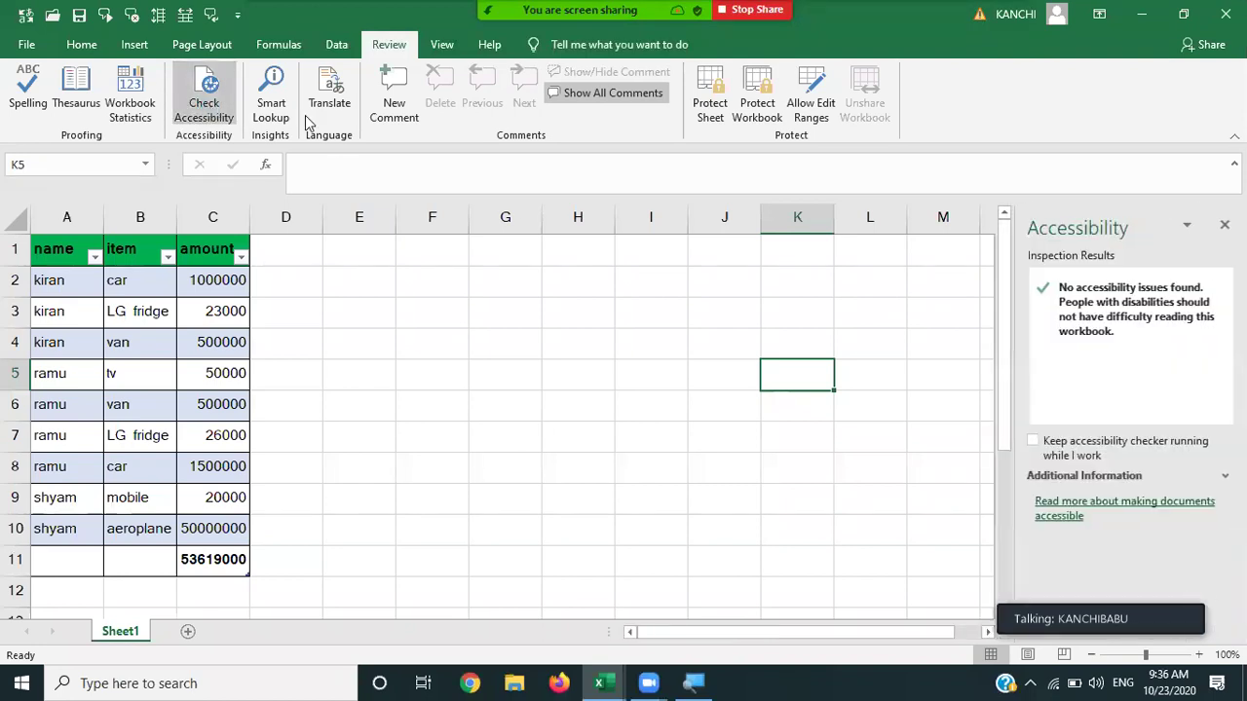
Make the 'LG fridge' text in B3 white.
click(141, 315)
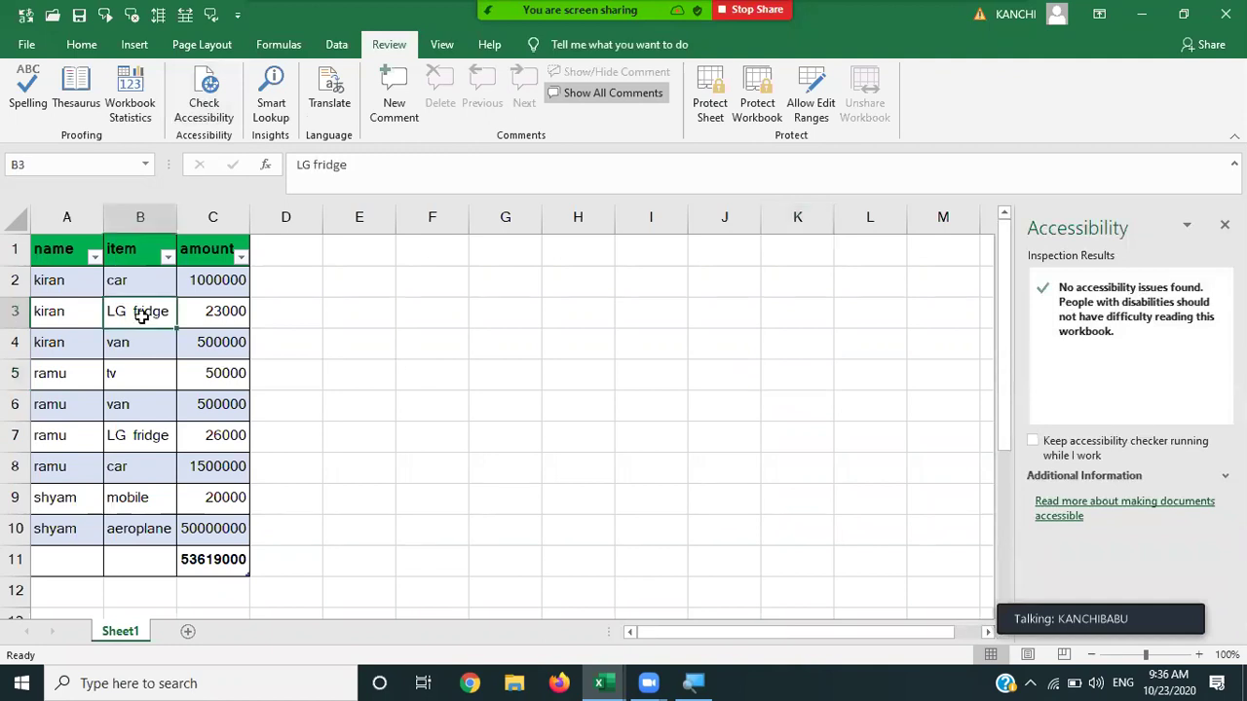
click(71, 49)
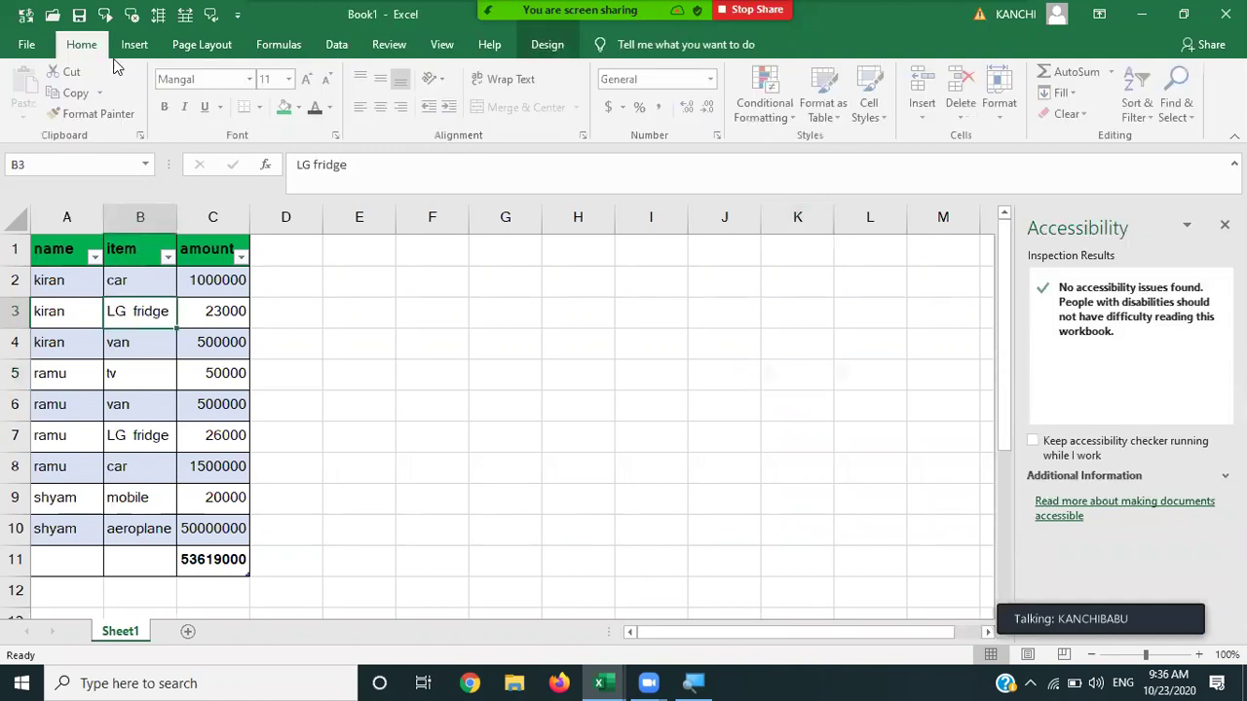
click(331, 111)
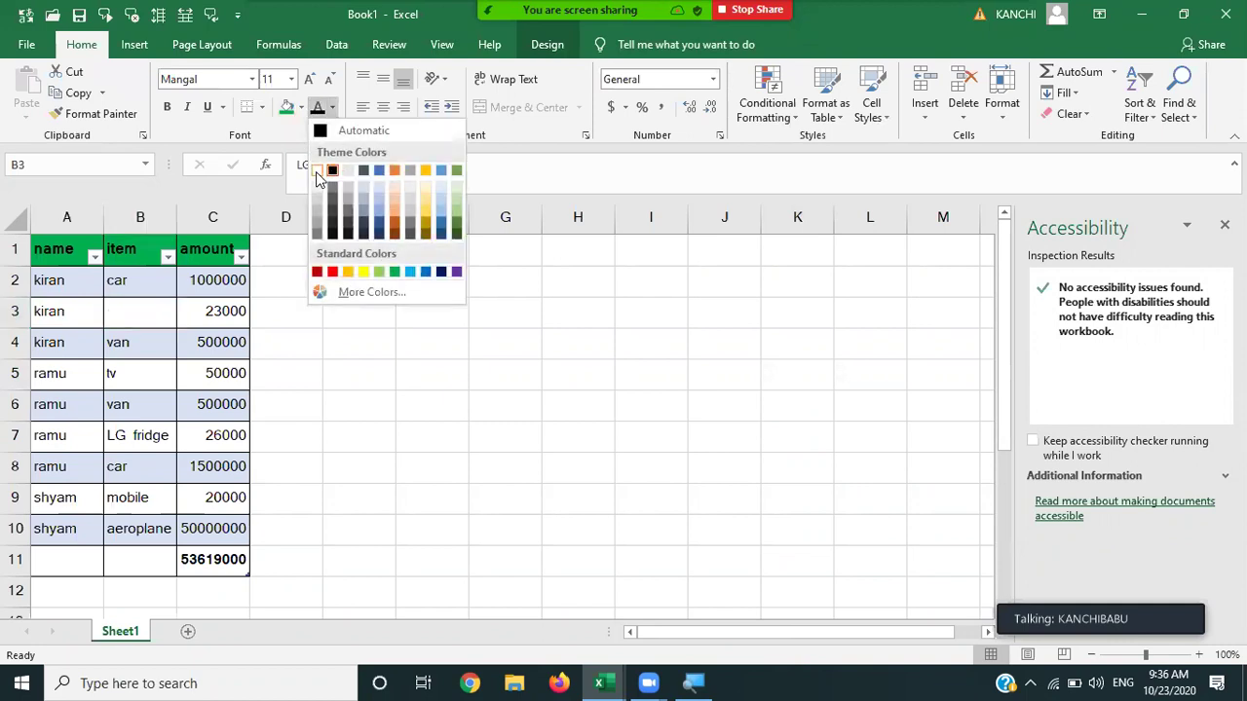
click(317, 171)
click(304, 275)
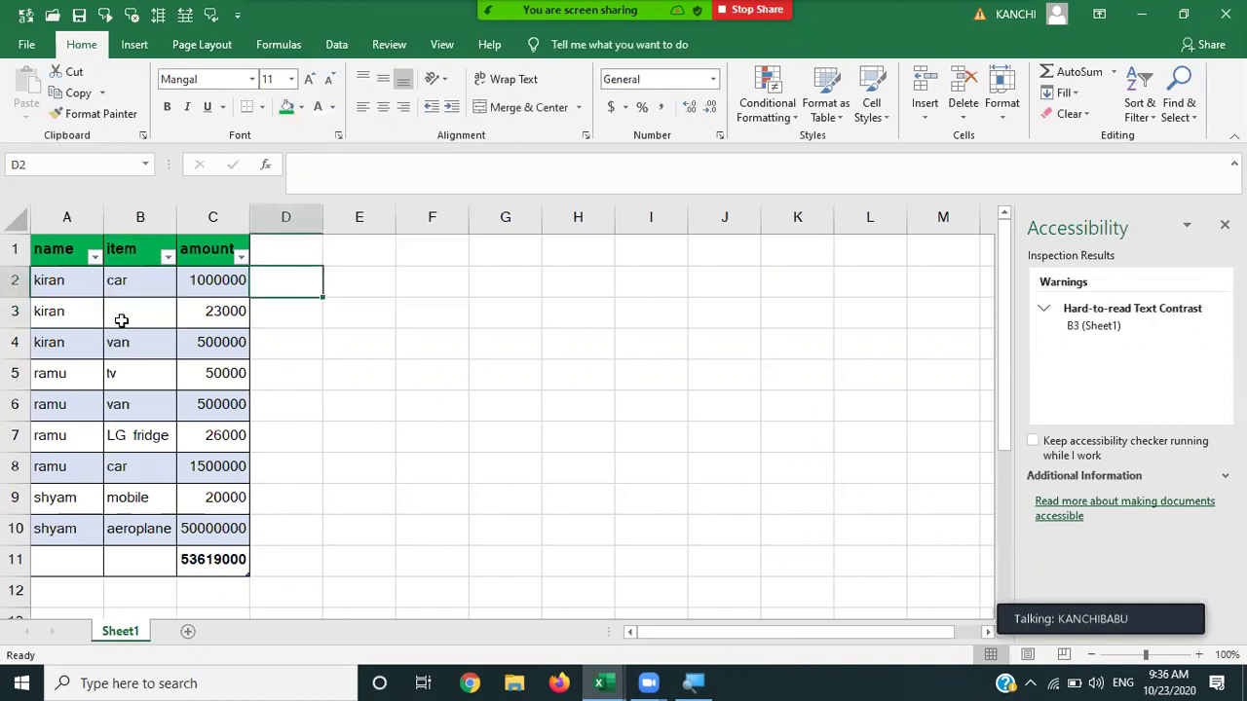
Fix B3's contrast warning by setting its font colour back to Automatic.
click(390, 45)
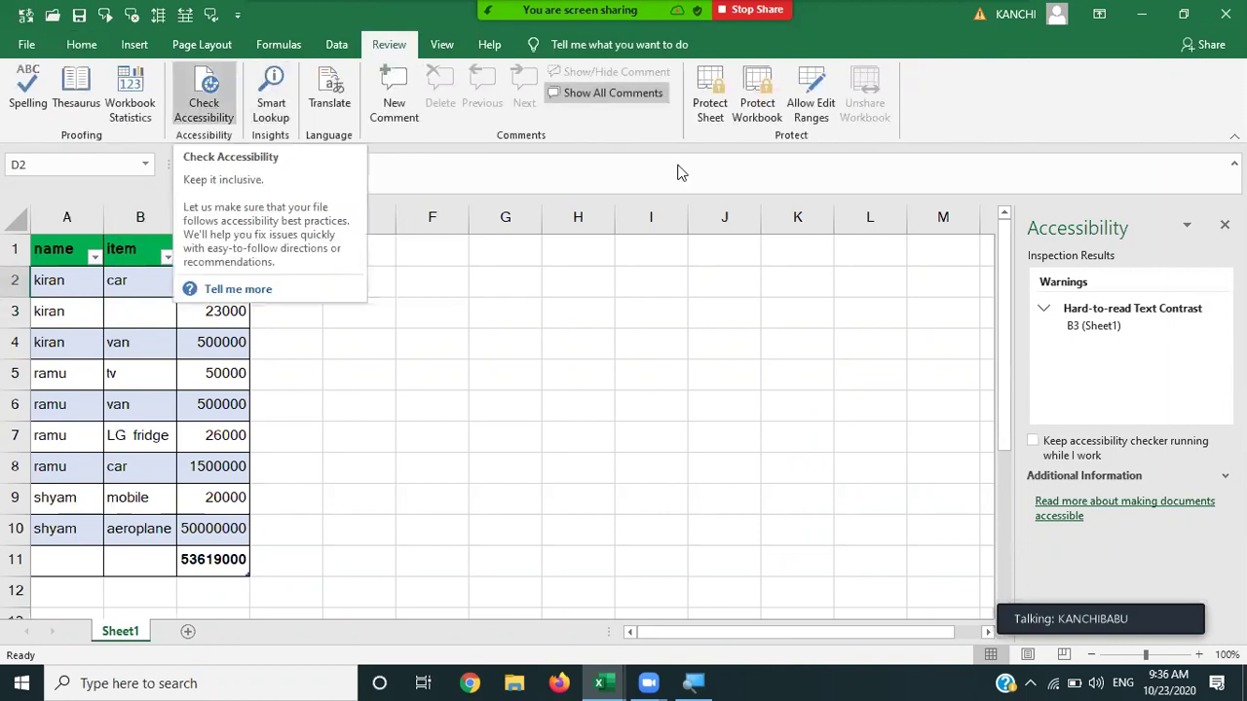
click(1093, 325)
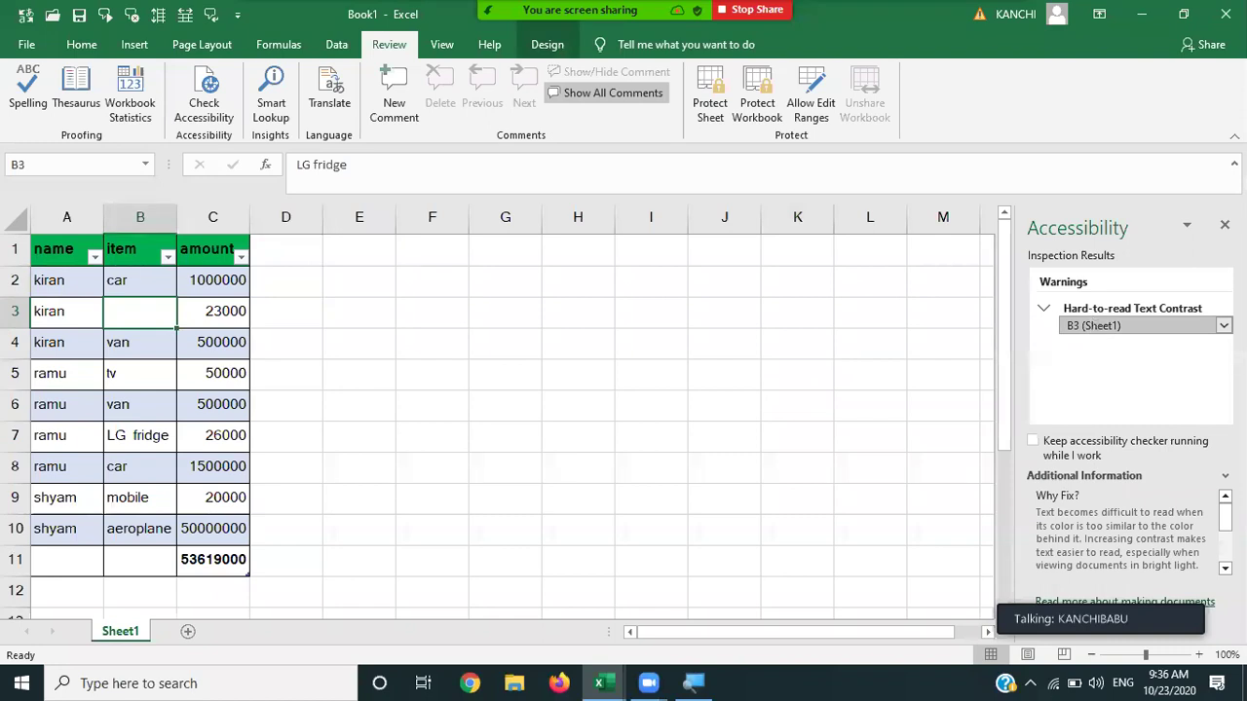
click(1223, 325)
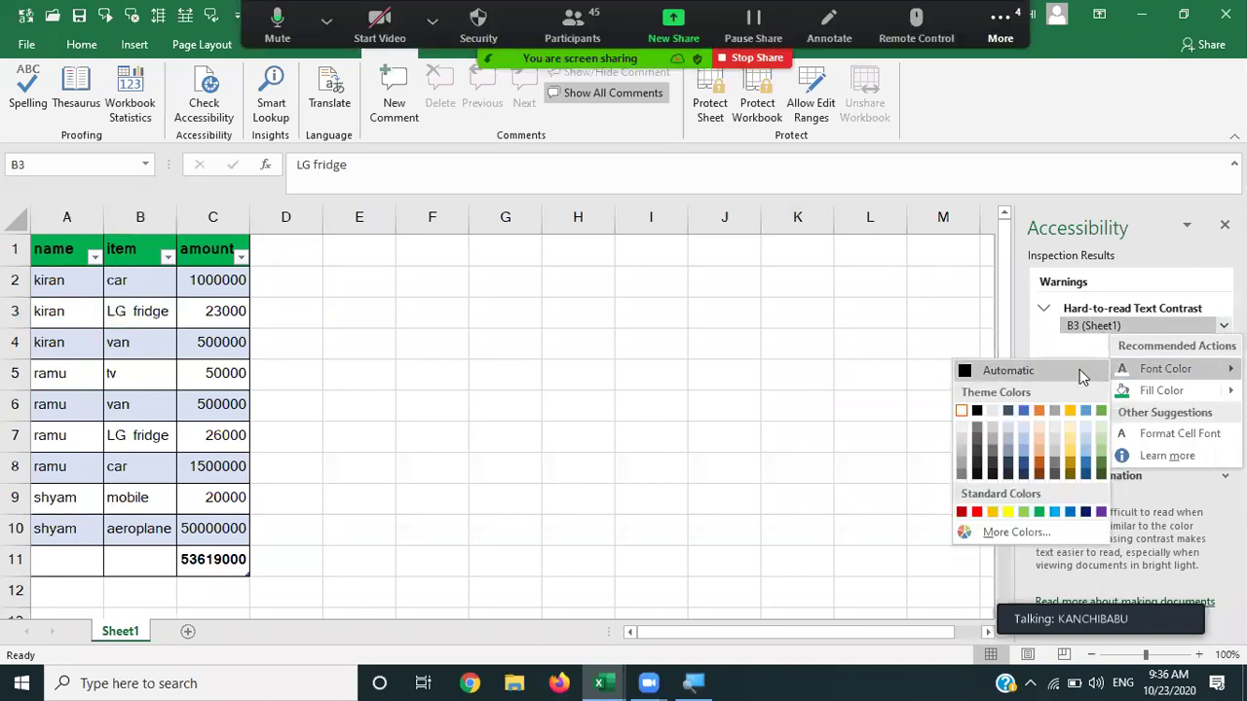
click(1079, 369)
click(474, 356)
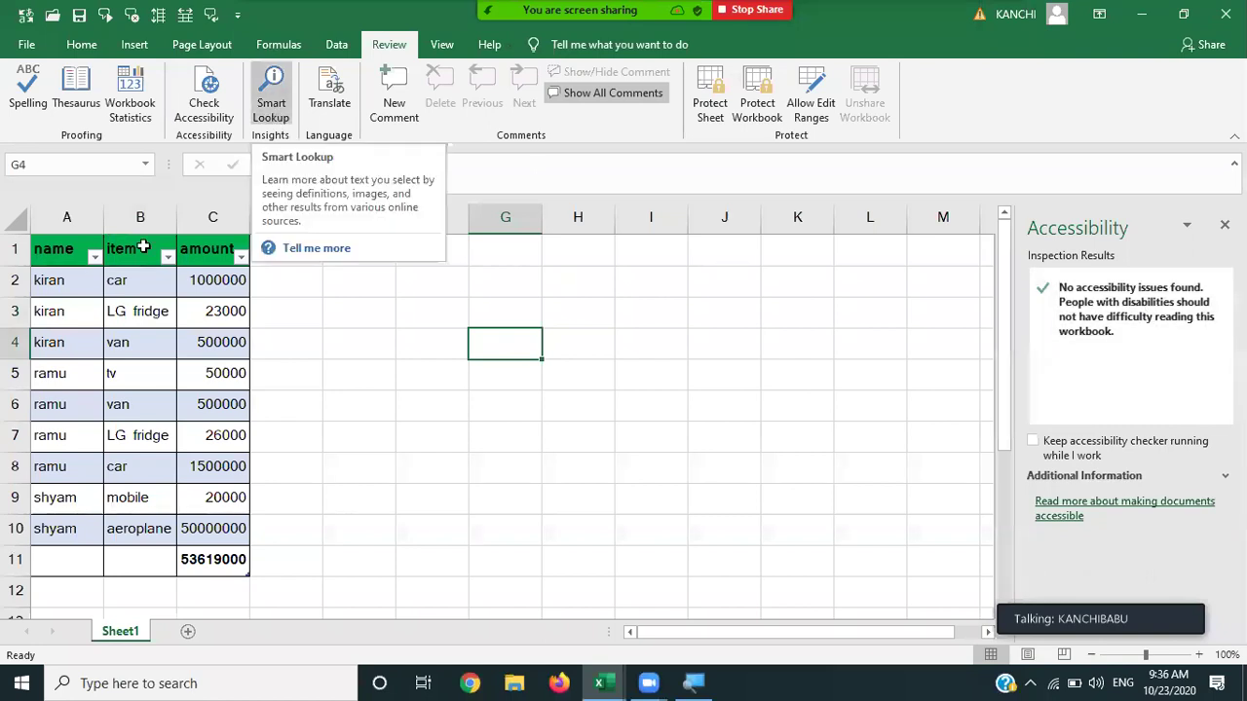
Close the Accessibility check results pane.
click(65, 278)
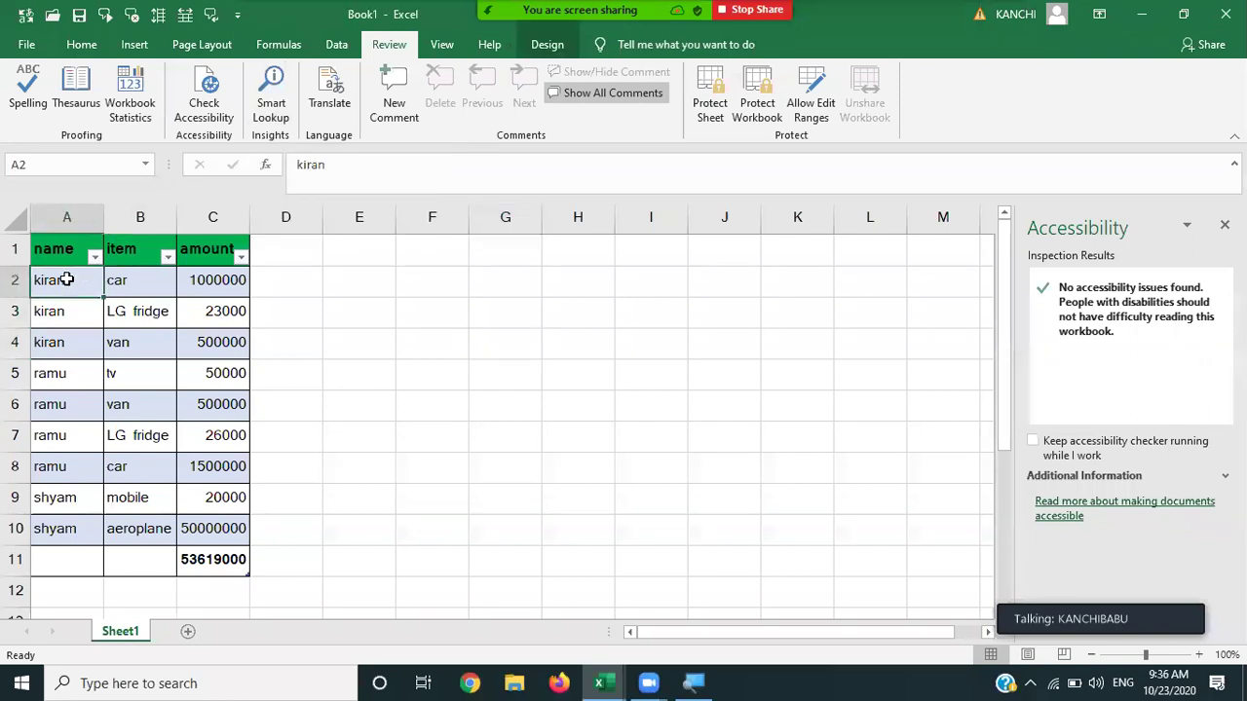
click(132, 280)
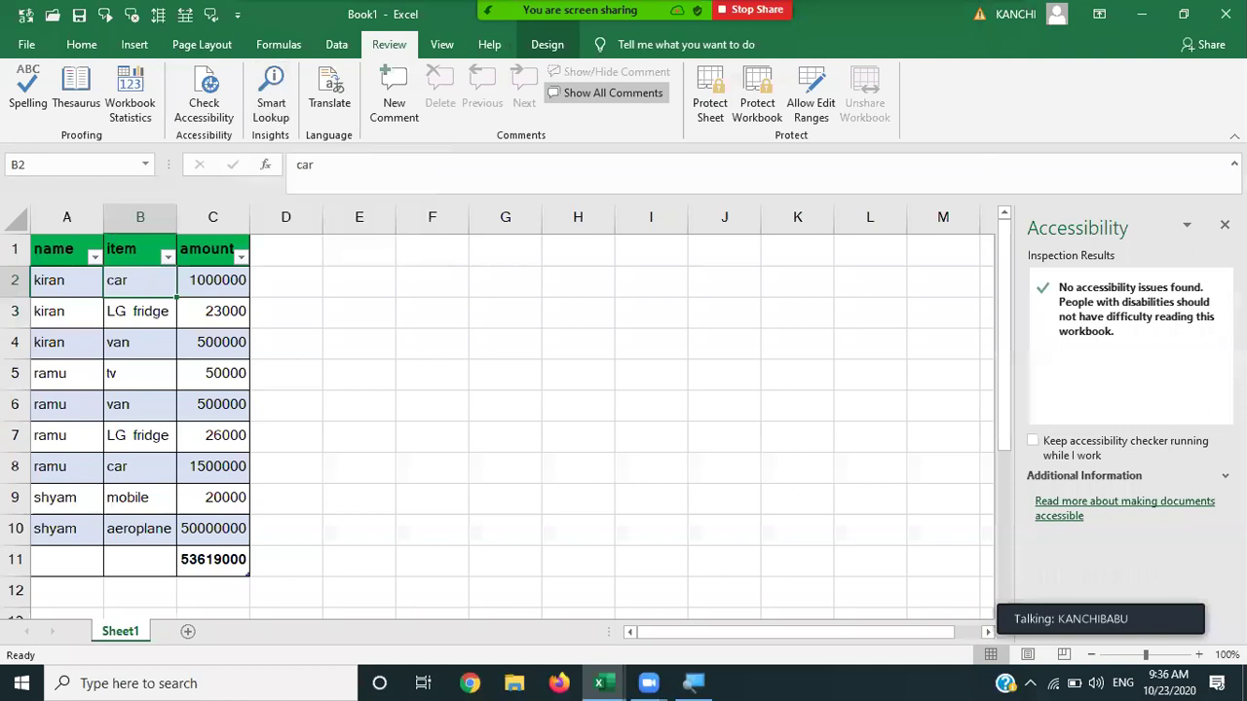
click(1225, 225)
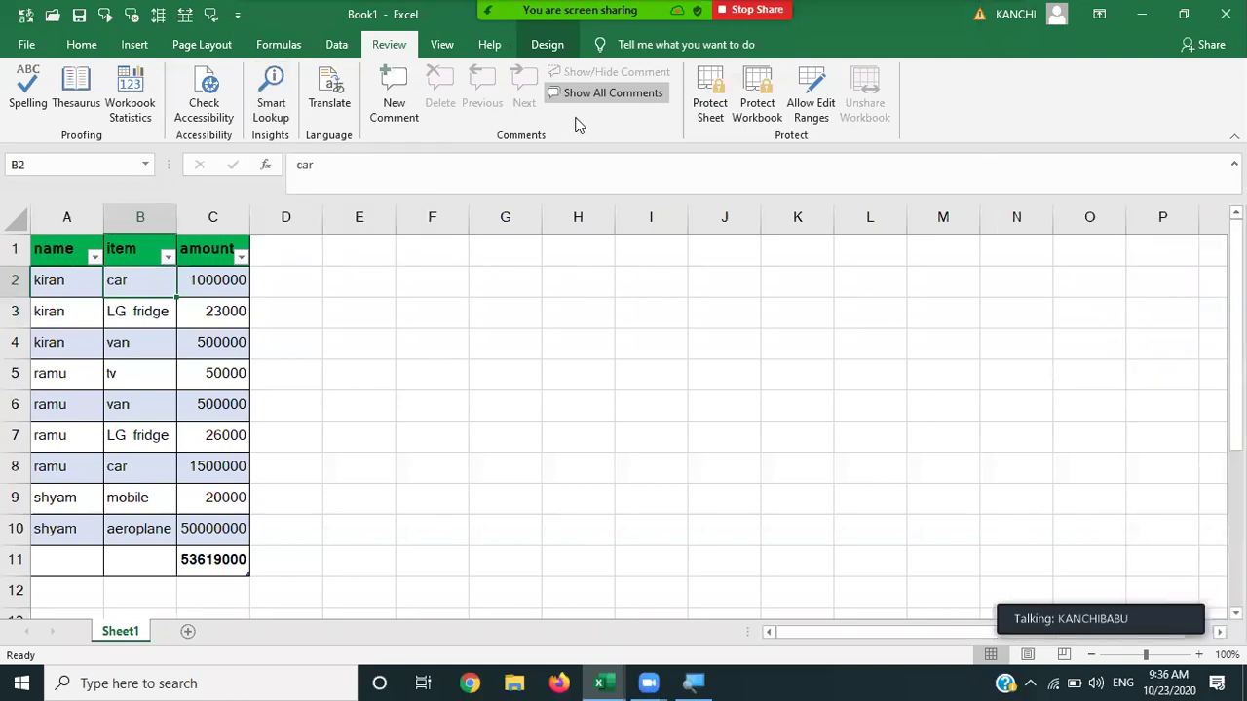
click(269, 105)
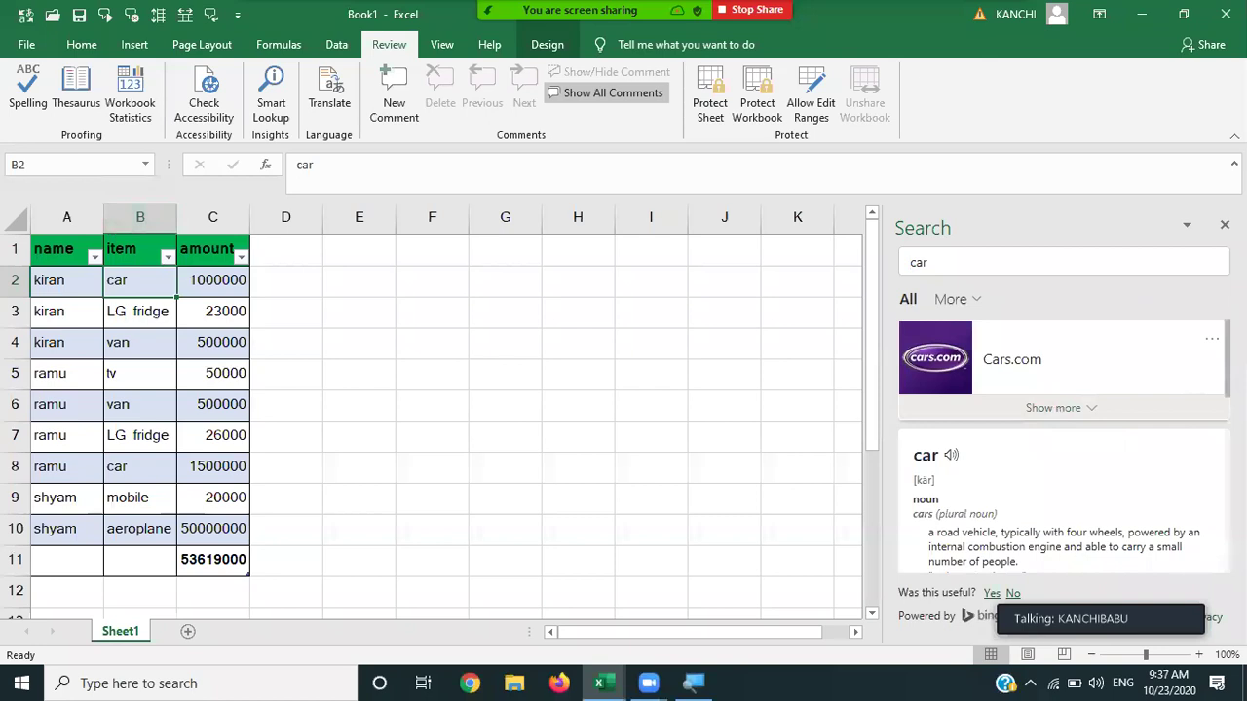
scroll(1064, 448, down, 5)
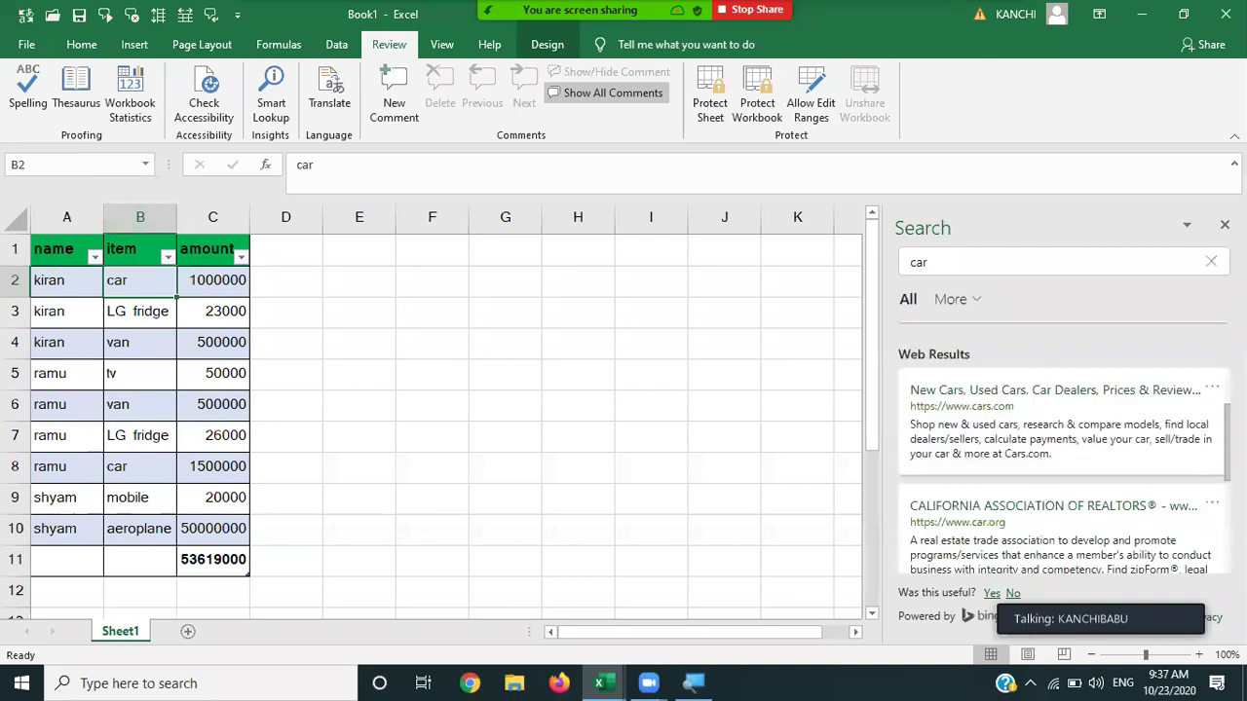
scroll(1064, 449, down, 5)
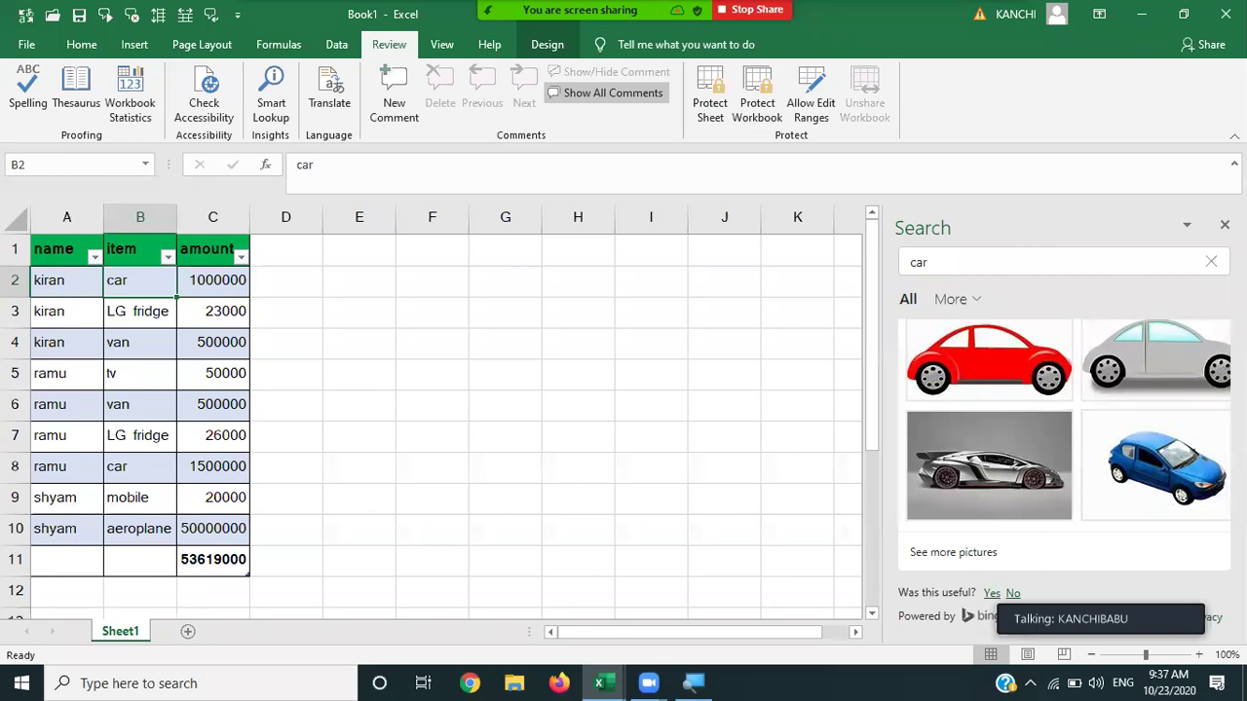
click(1225, 224)
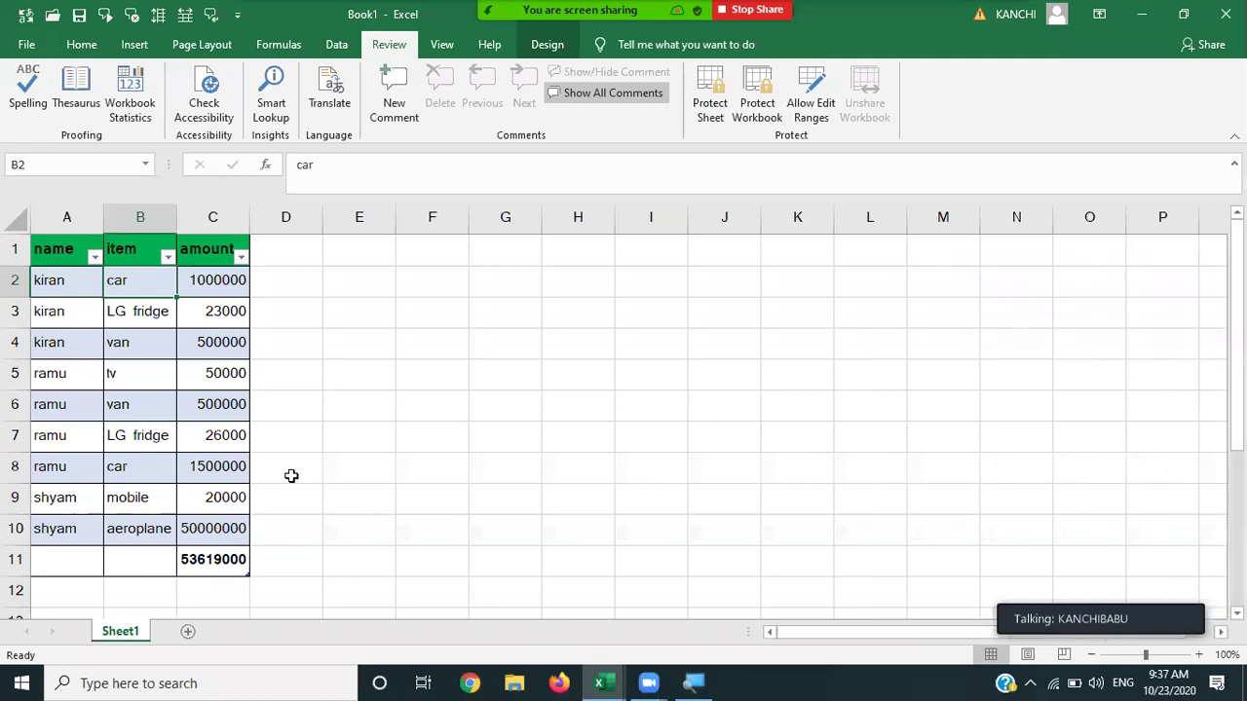
click(80, 292)
click(270, 107)
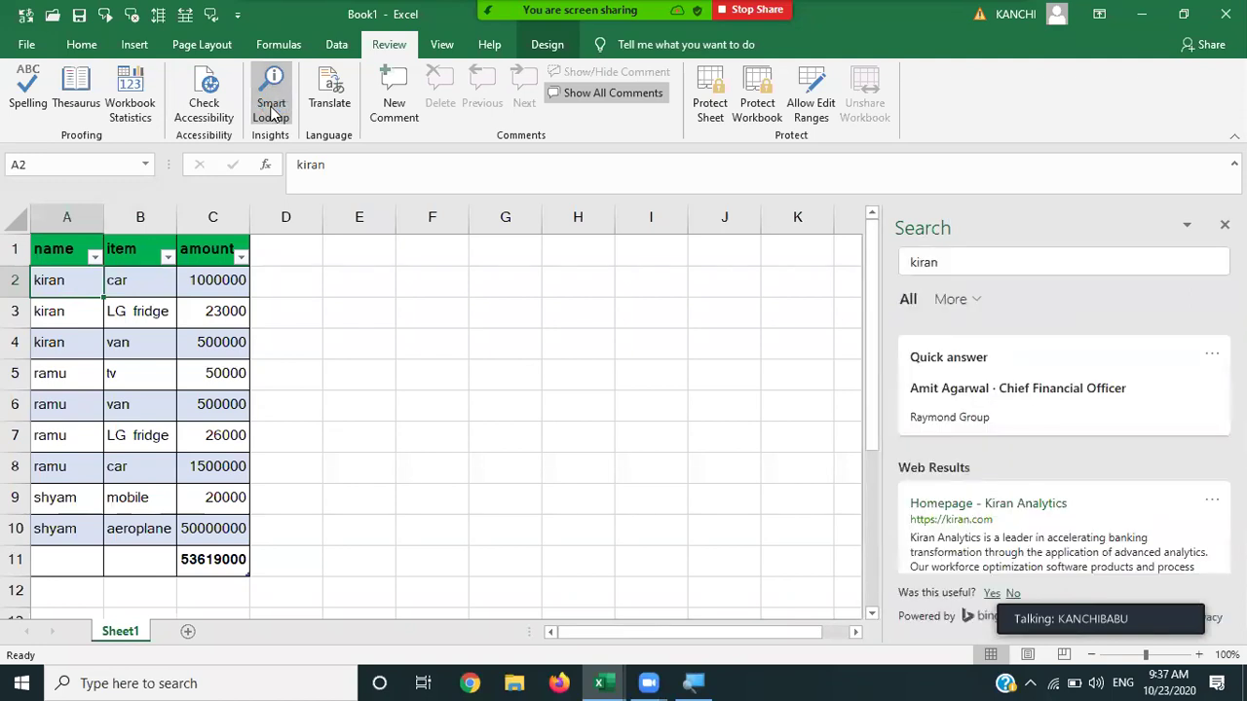
click(1202, 398)
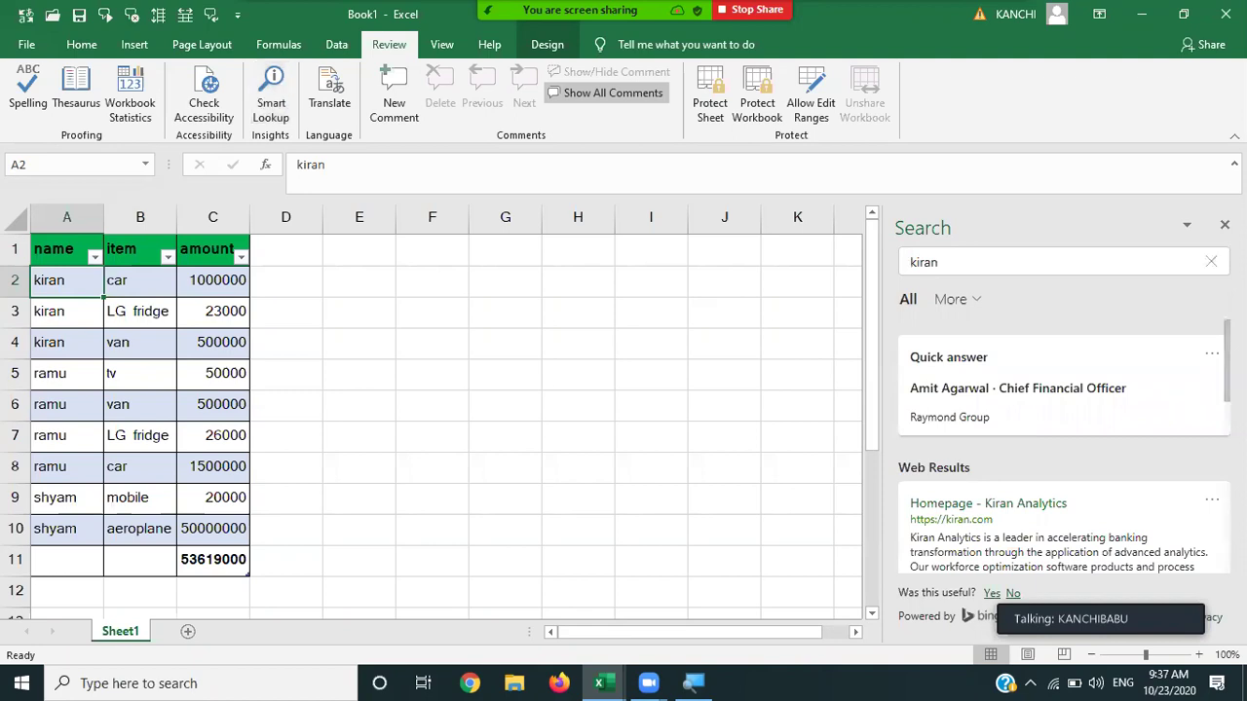
scroll(1064, 448, down, 3)
scroll(1064, 448, down, 3)
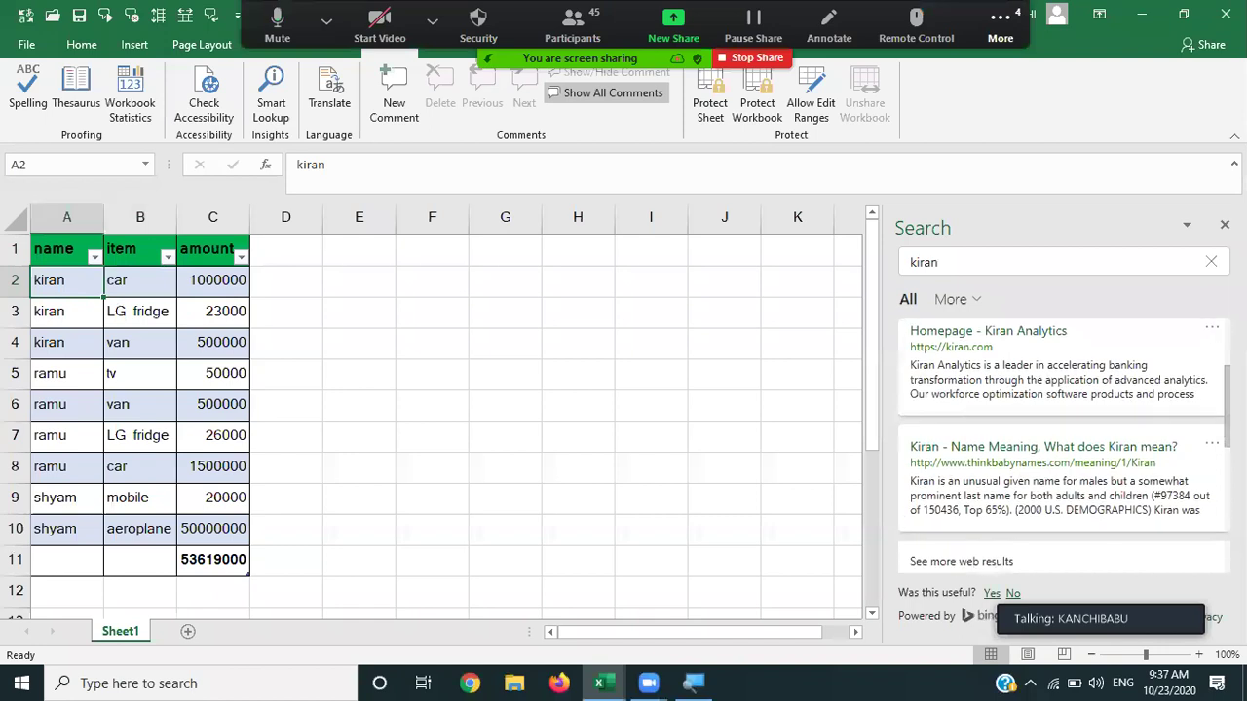
scroll(1064, 448, down, 1)
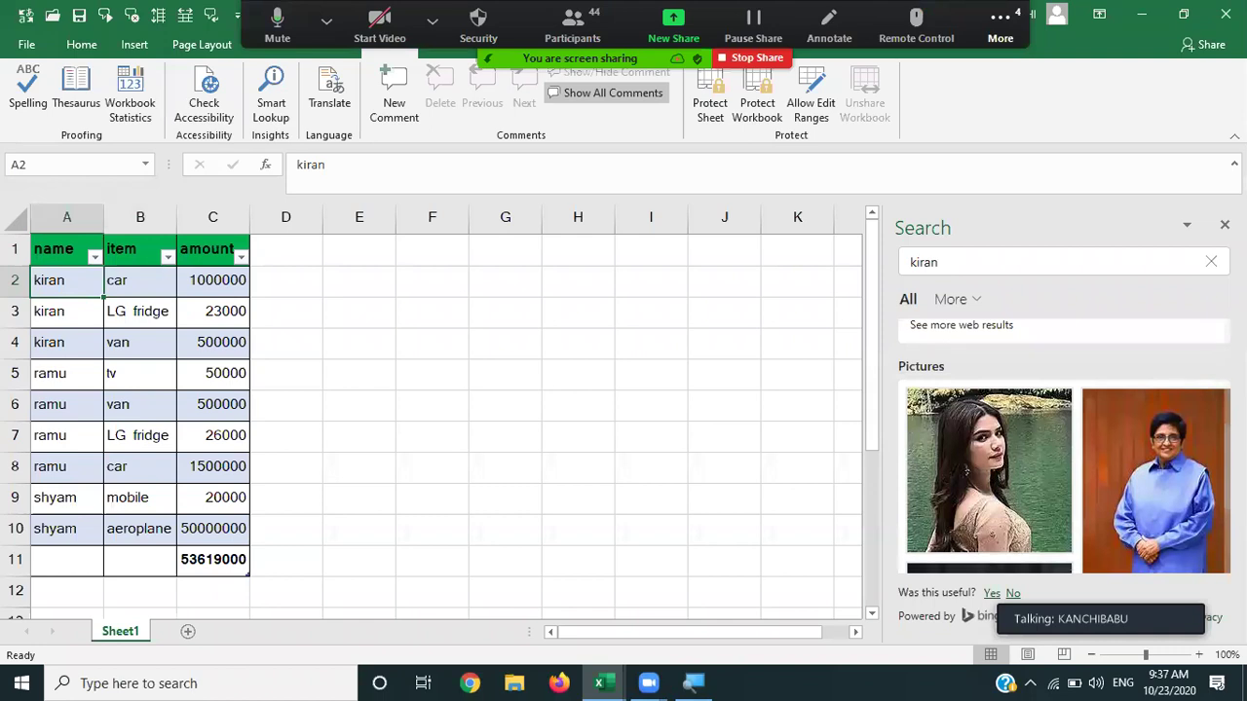
scroll(1063, 448, down, 5)
scroll(1063, 448, up, 10)
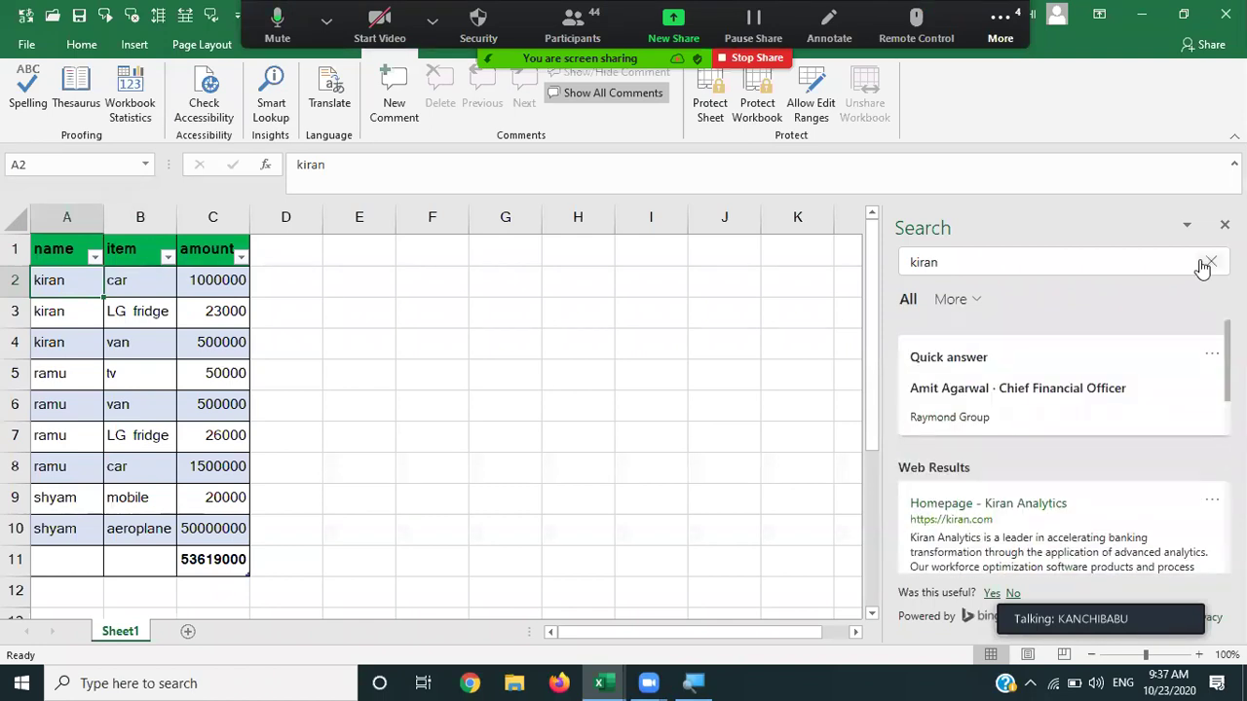
click(315, 335)
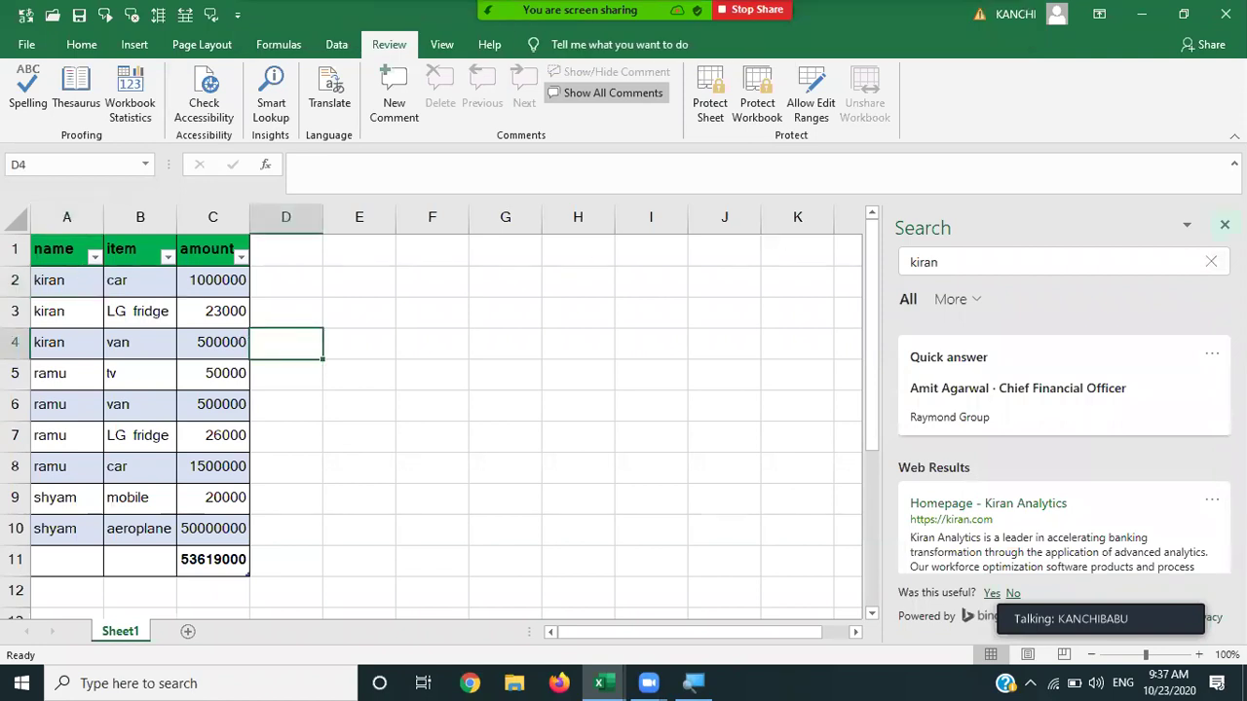
click(1224, 225)
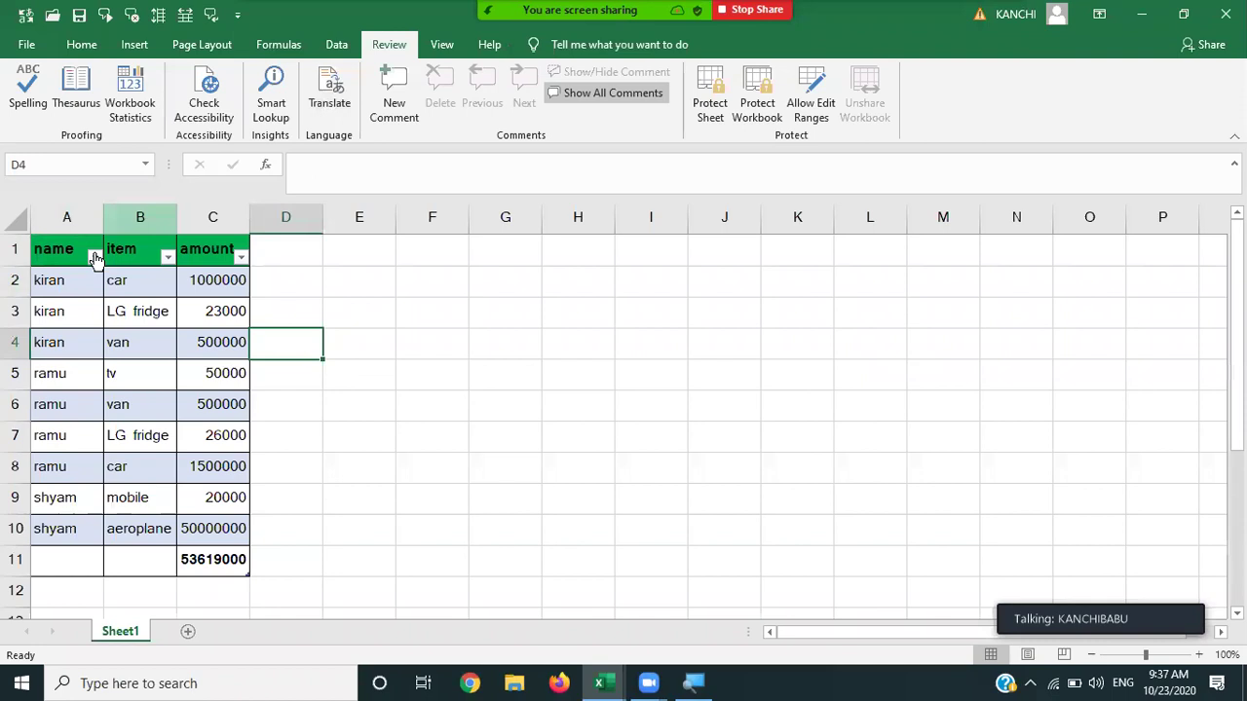
click(61, 285)
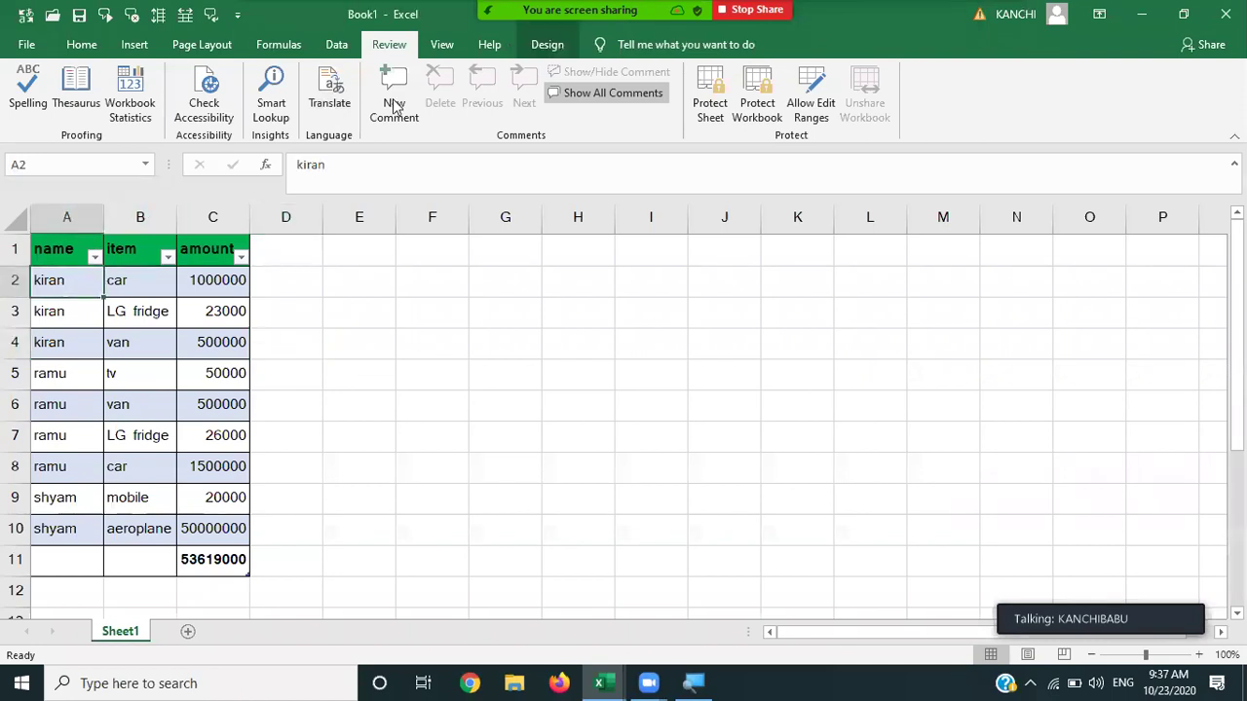
click(334, 98)
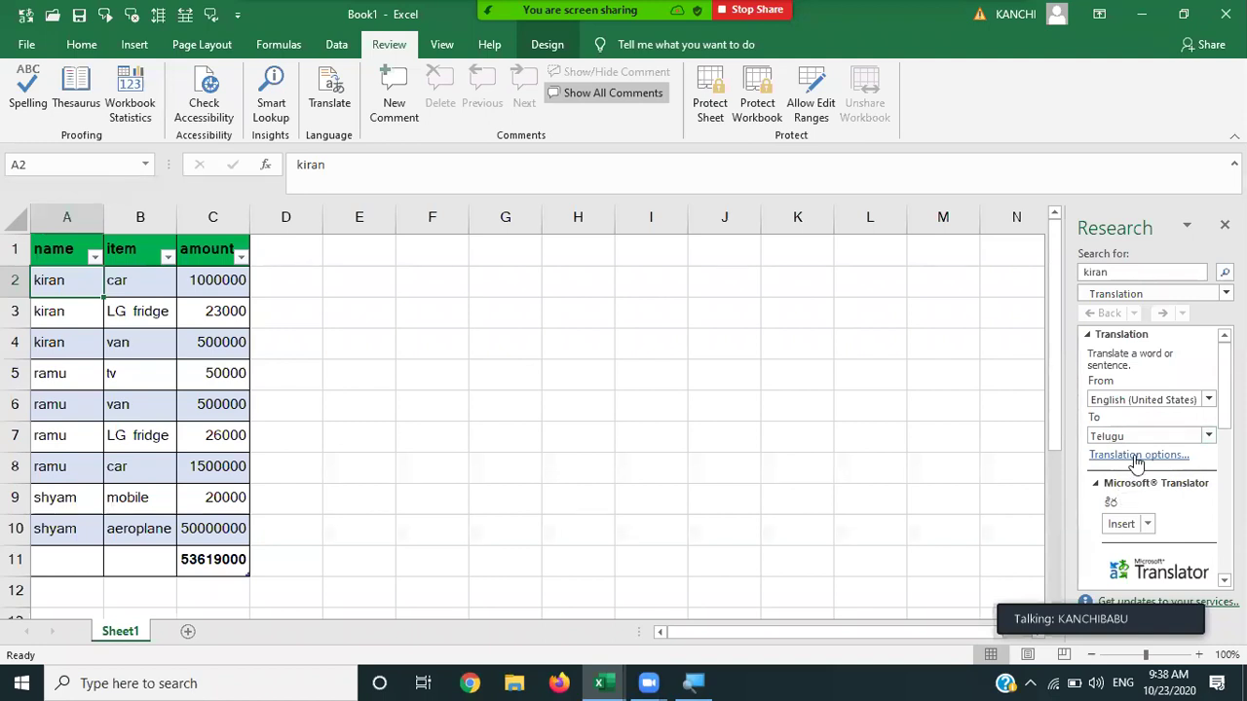
click(1208, 436)
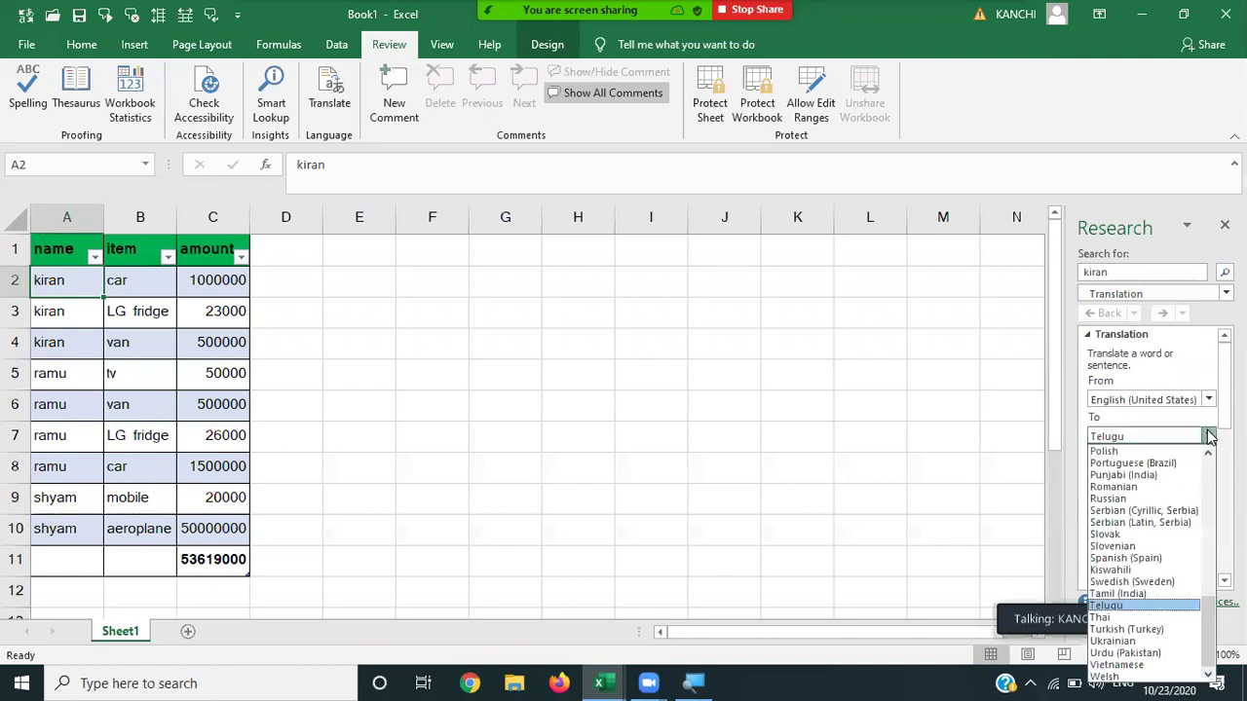
click(1117, 606)
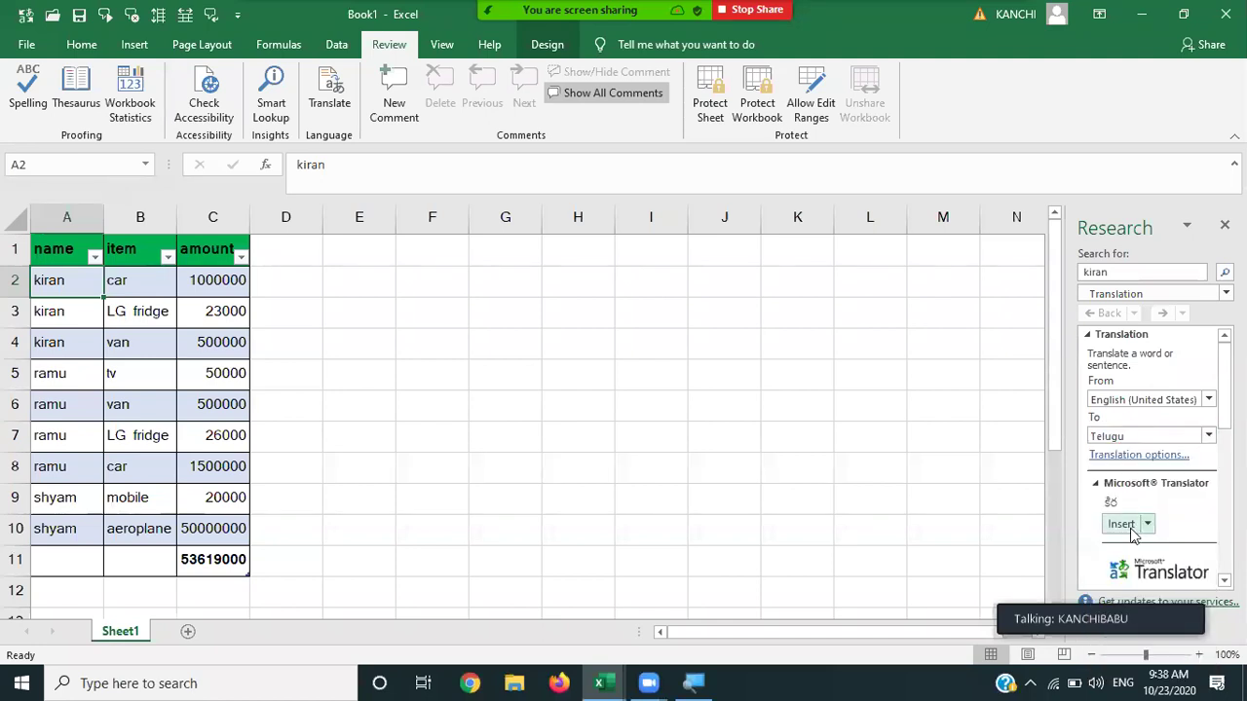
click(79, 318)
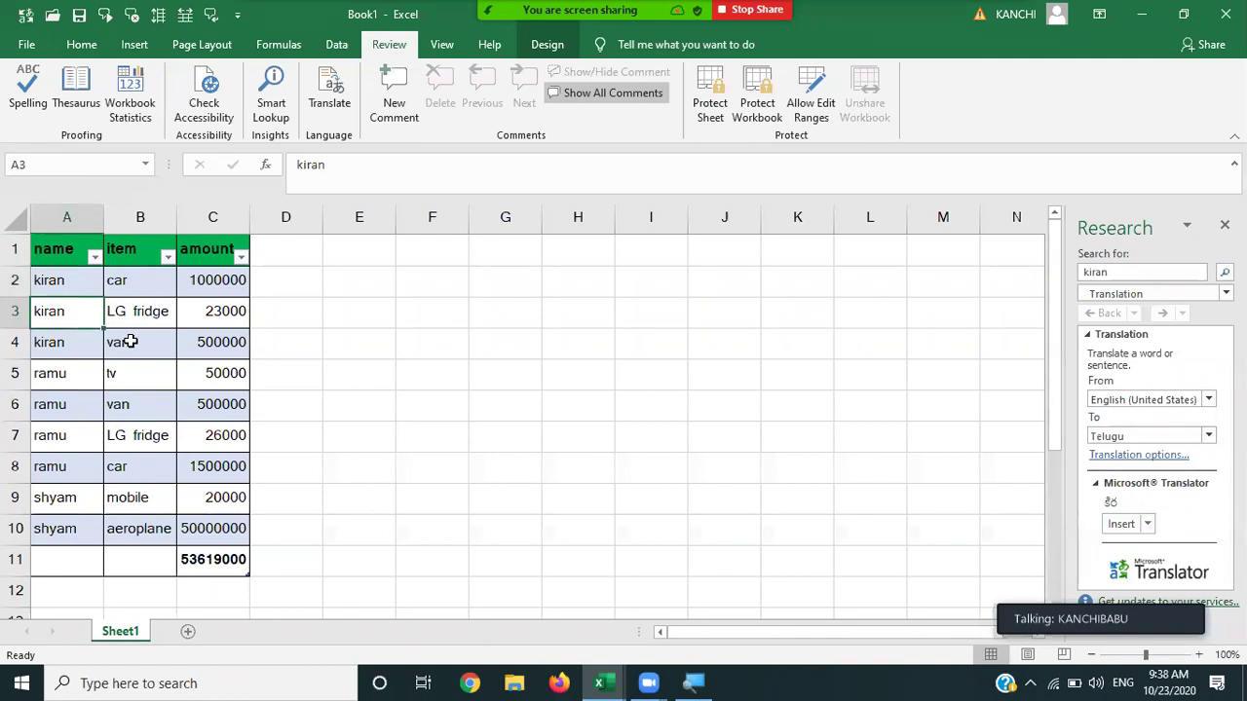
click(55, 378)
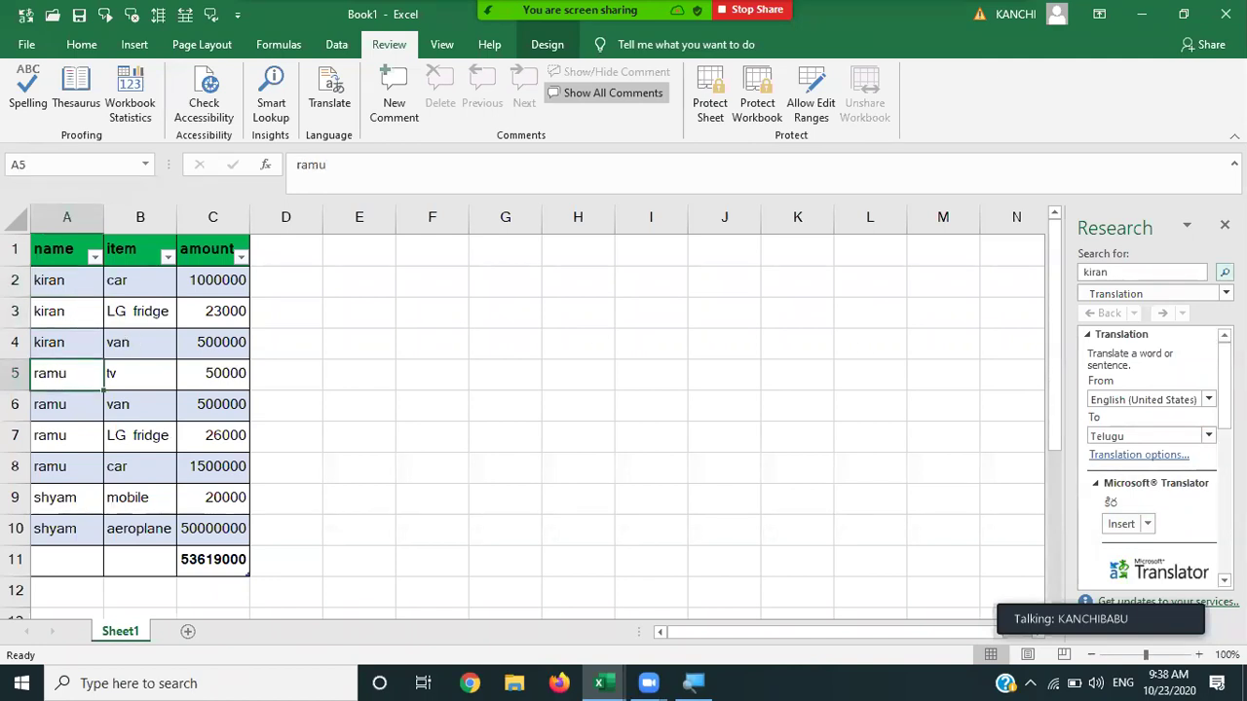
click(1225, 272)
click(1207, 437)
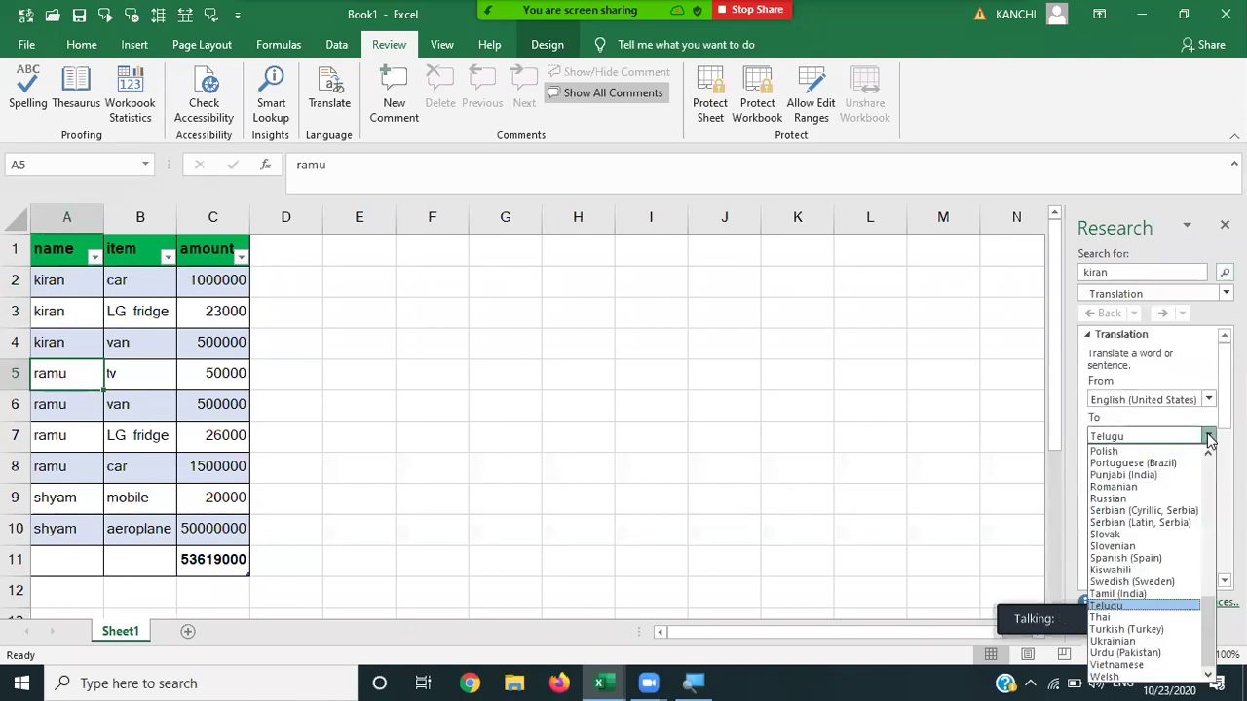
click(1128, 467)
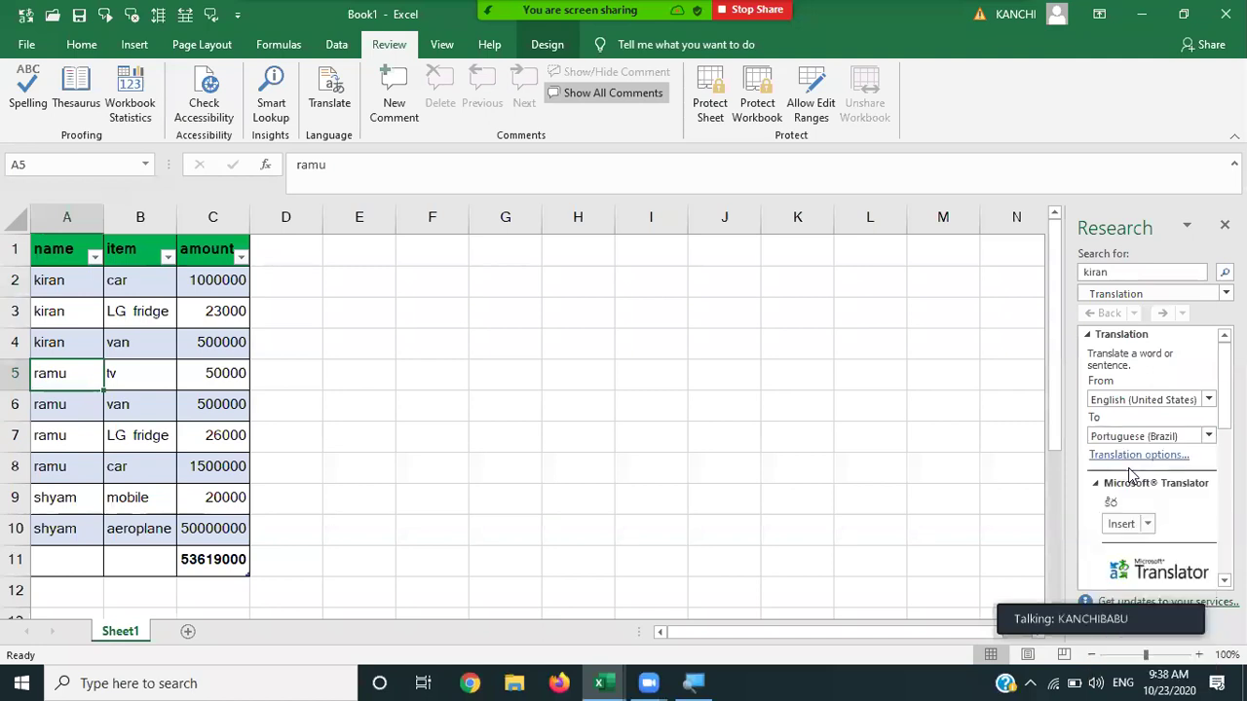
click(1206, 438)
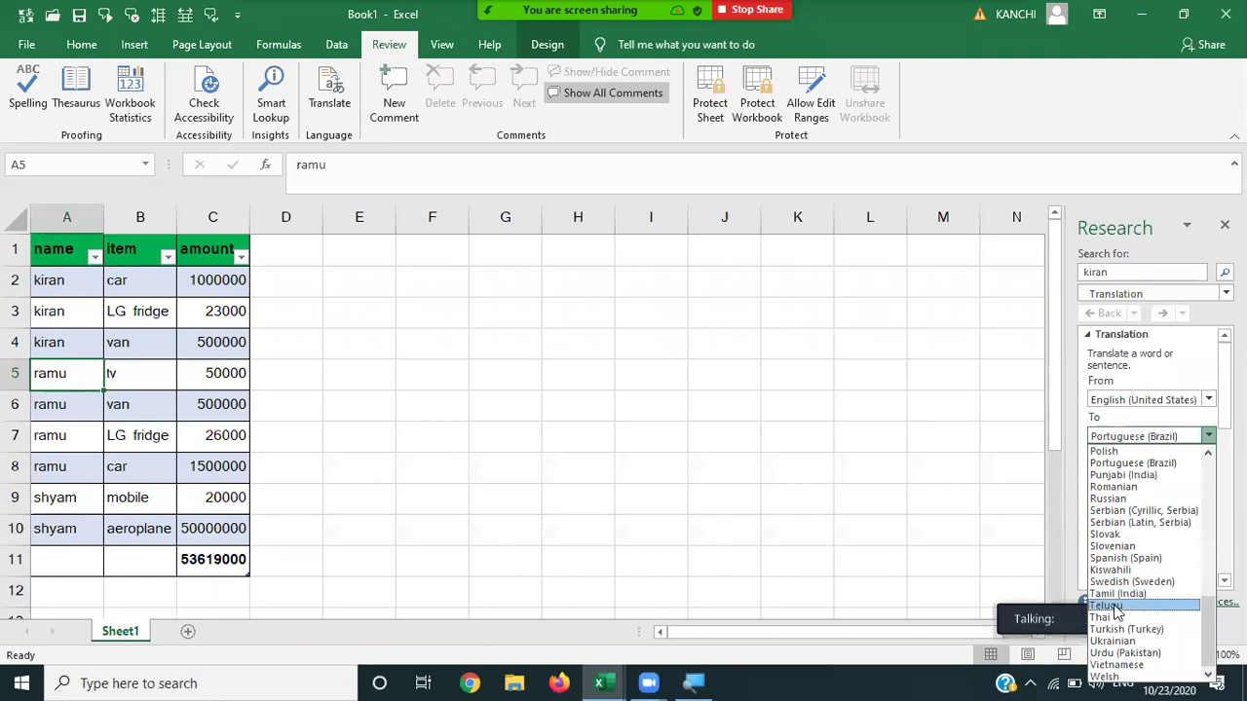
click(1116, 606)
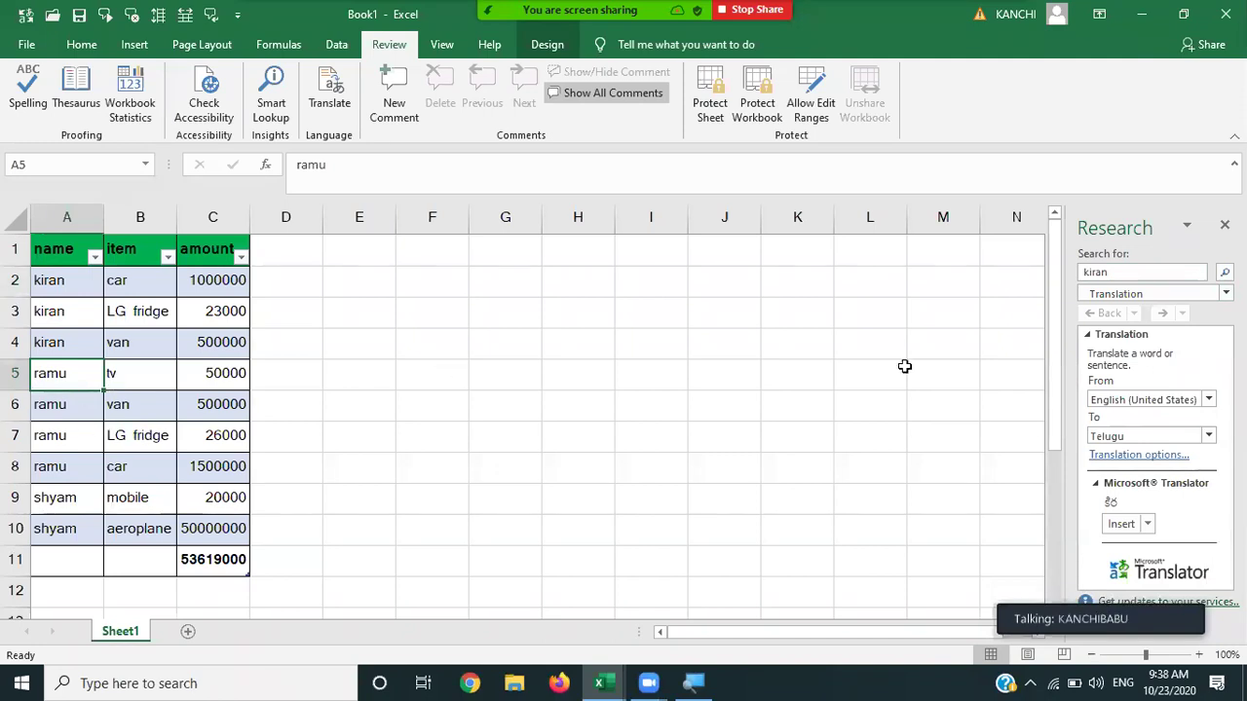
double_click(59, 370)
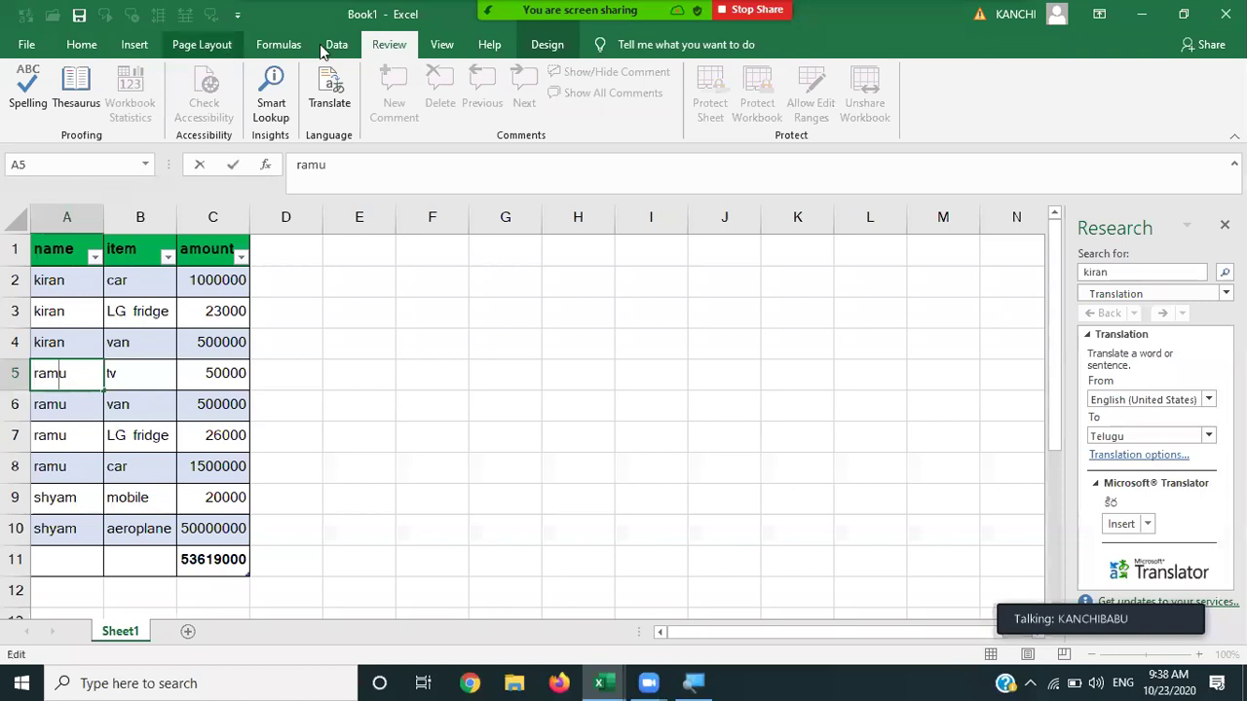
Replace the name in A5 with its Telugu translation.
click(329, 105)
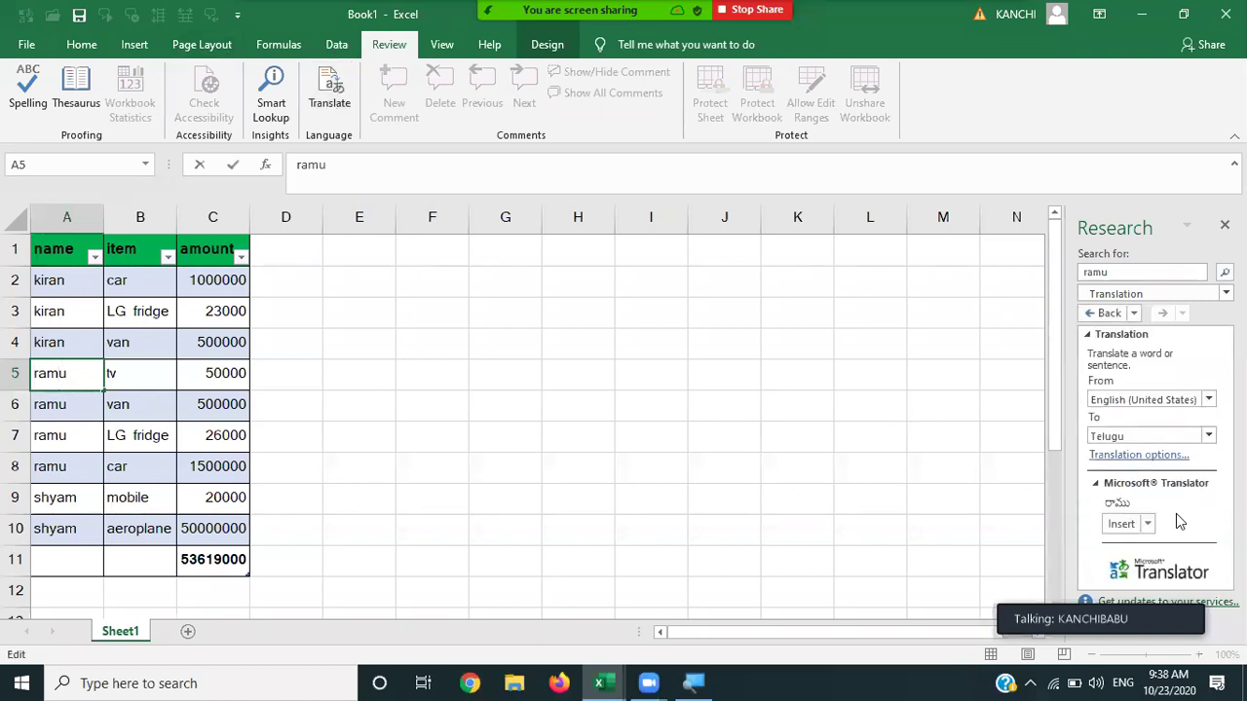
click(683, 680)
key(Escape)
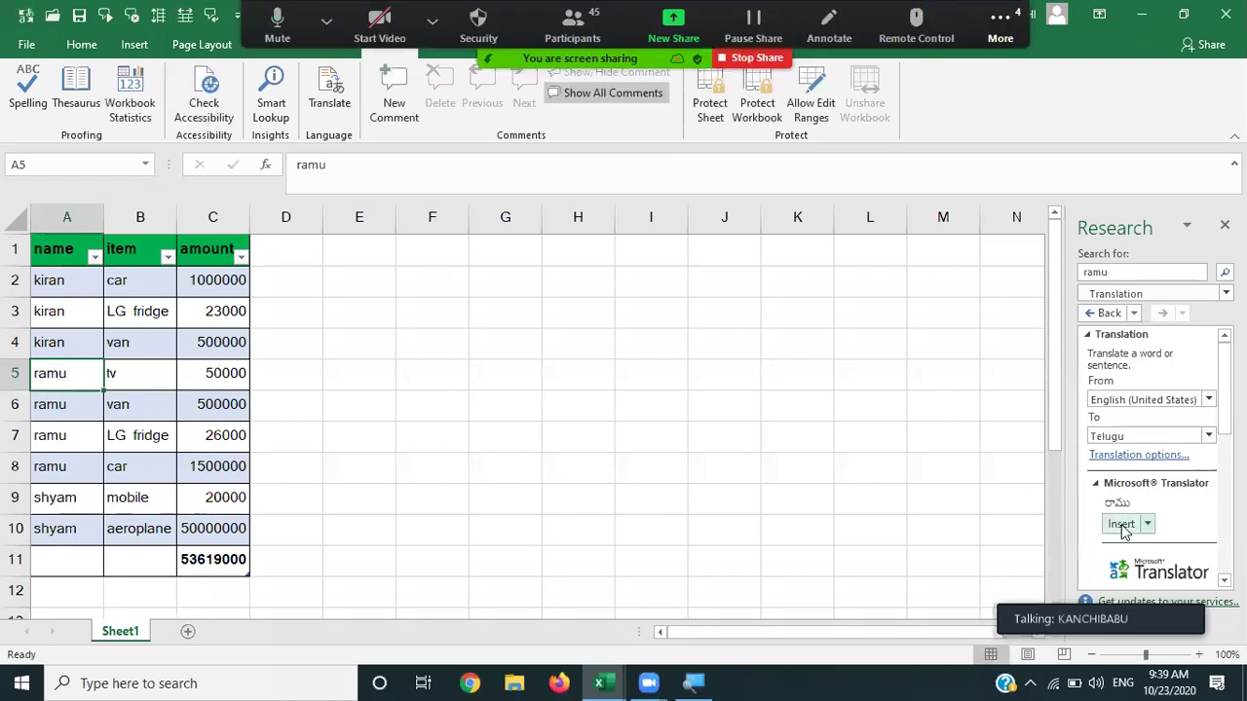
click(1121, 526)
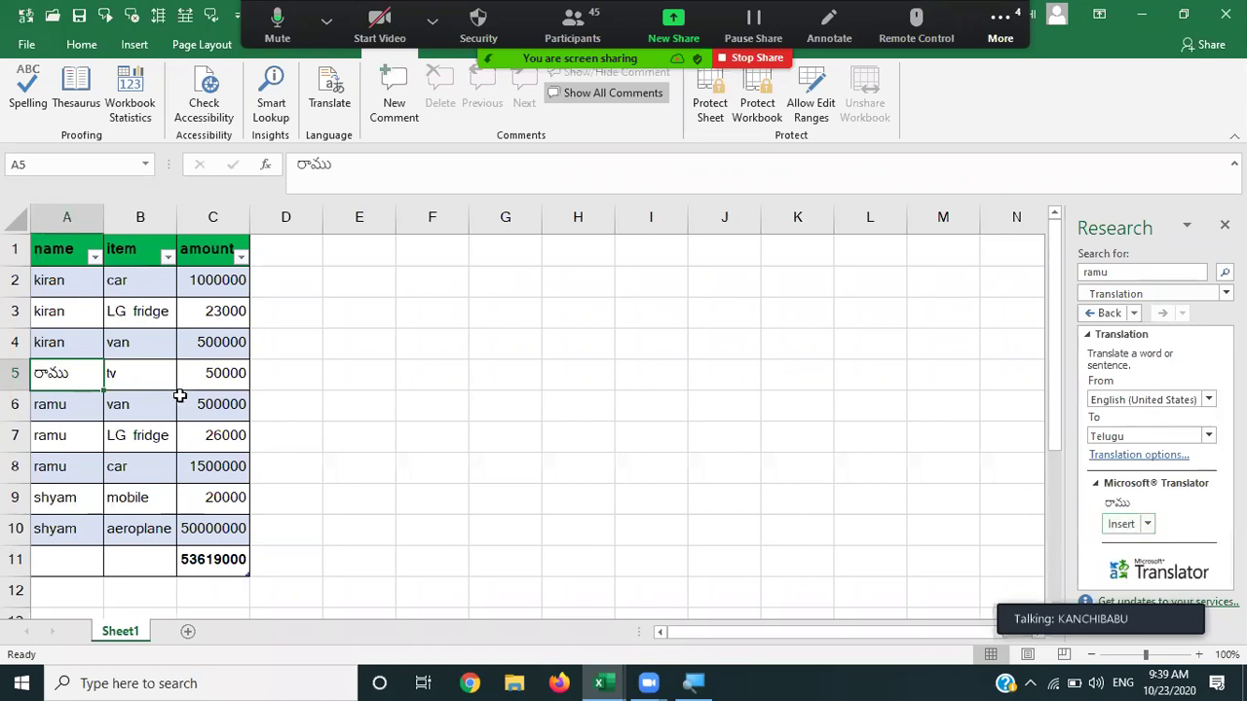
Replace the name in A4 with its Telugu translation.
click(65, 342)
click(318, 107)
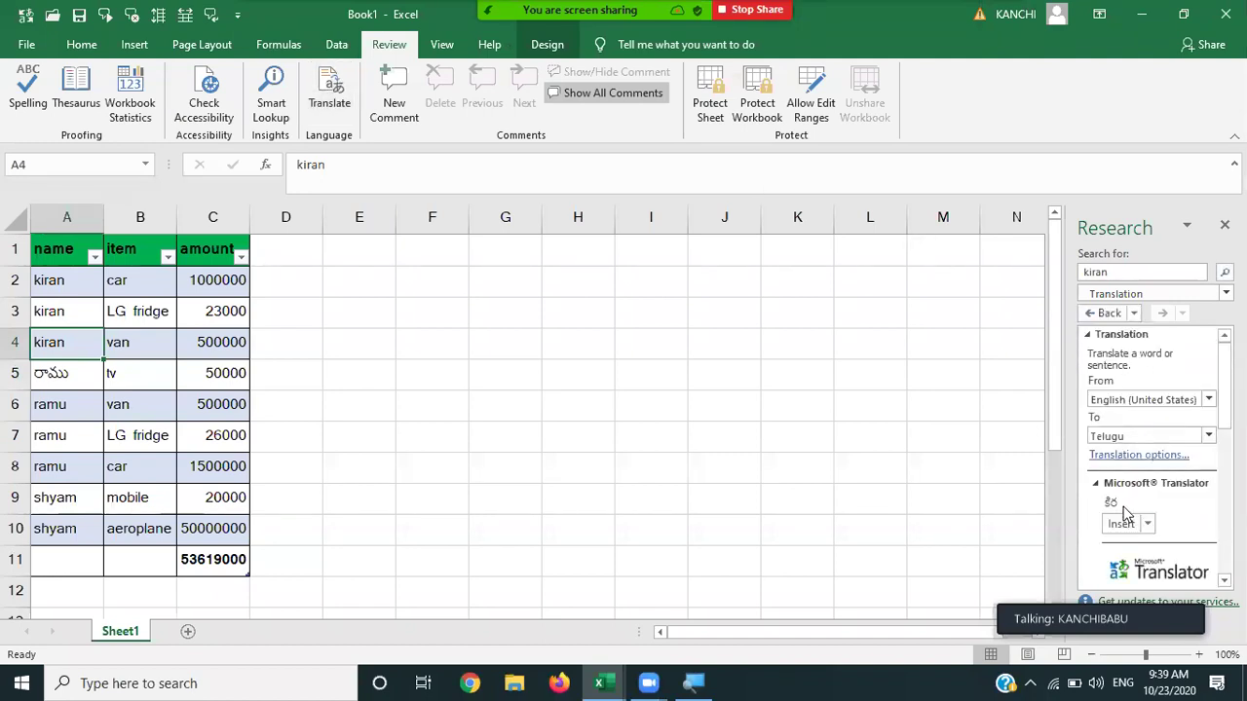
click(1120, 523)
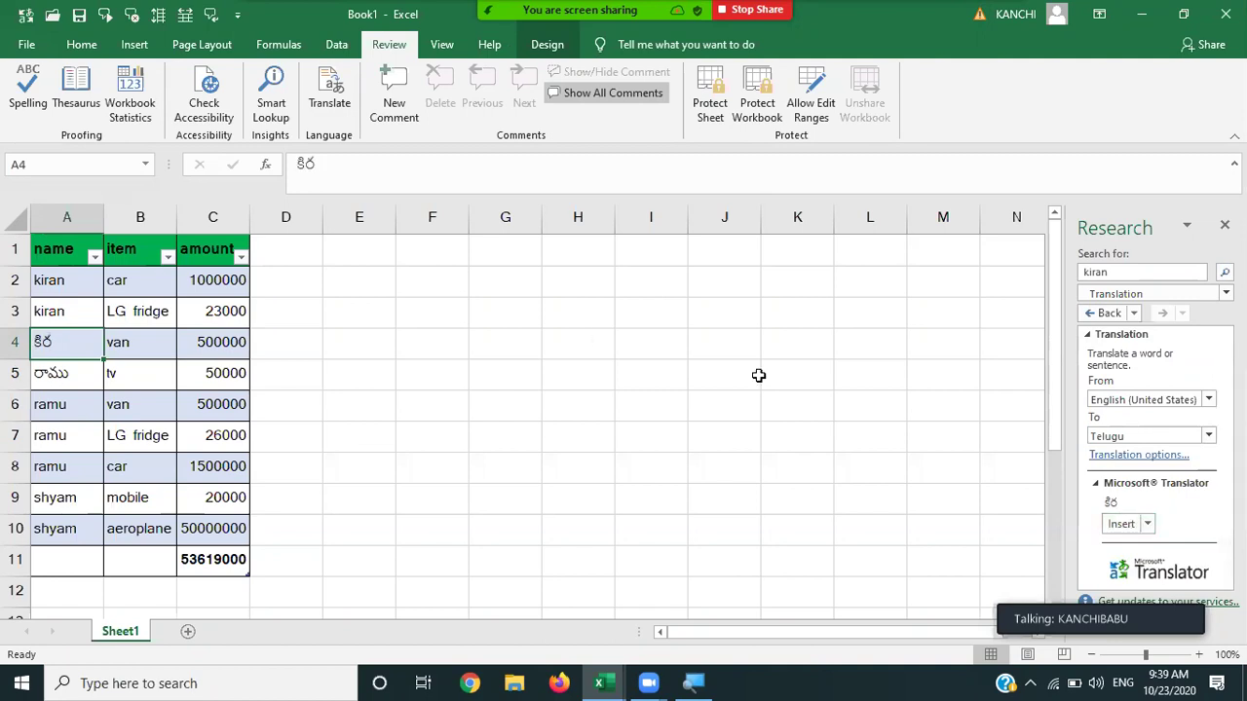
click(62, 502)
click(329, 98)
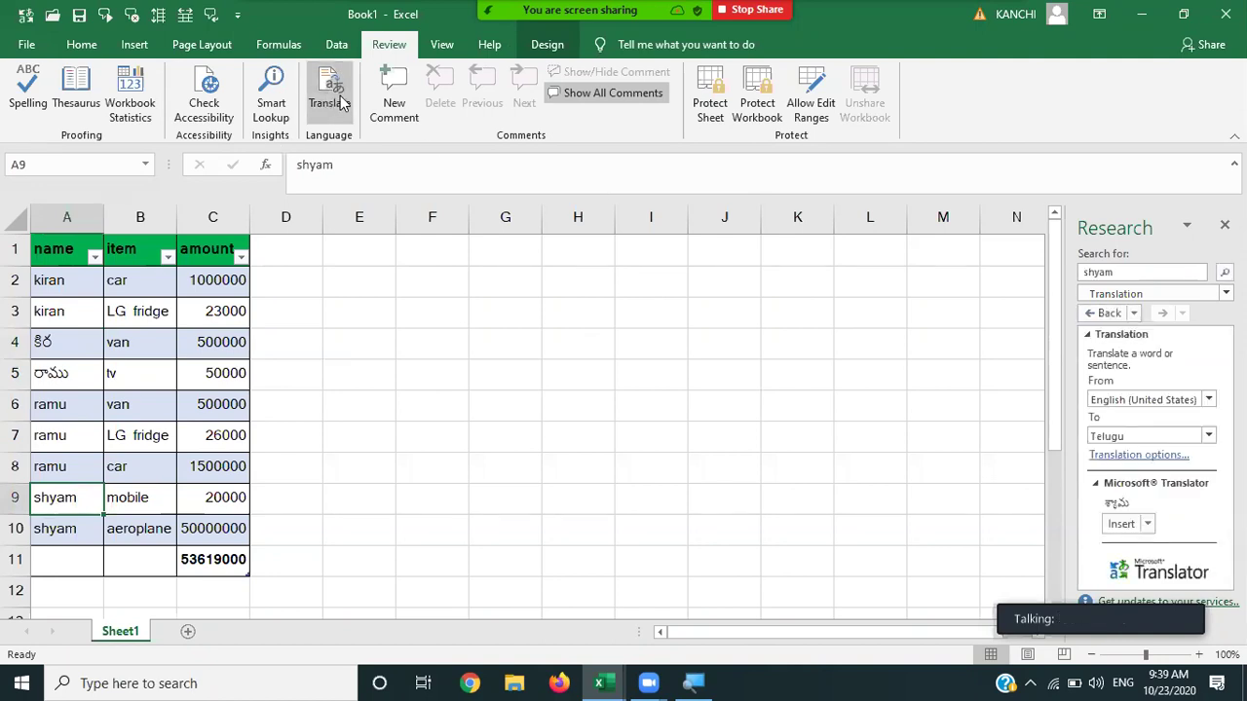
Insert Telugu translations for A9's name, car in B8 and aeroplane in B10.
click(1120, 524)
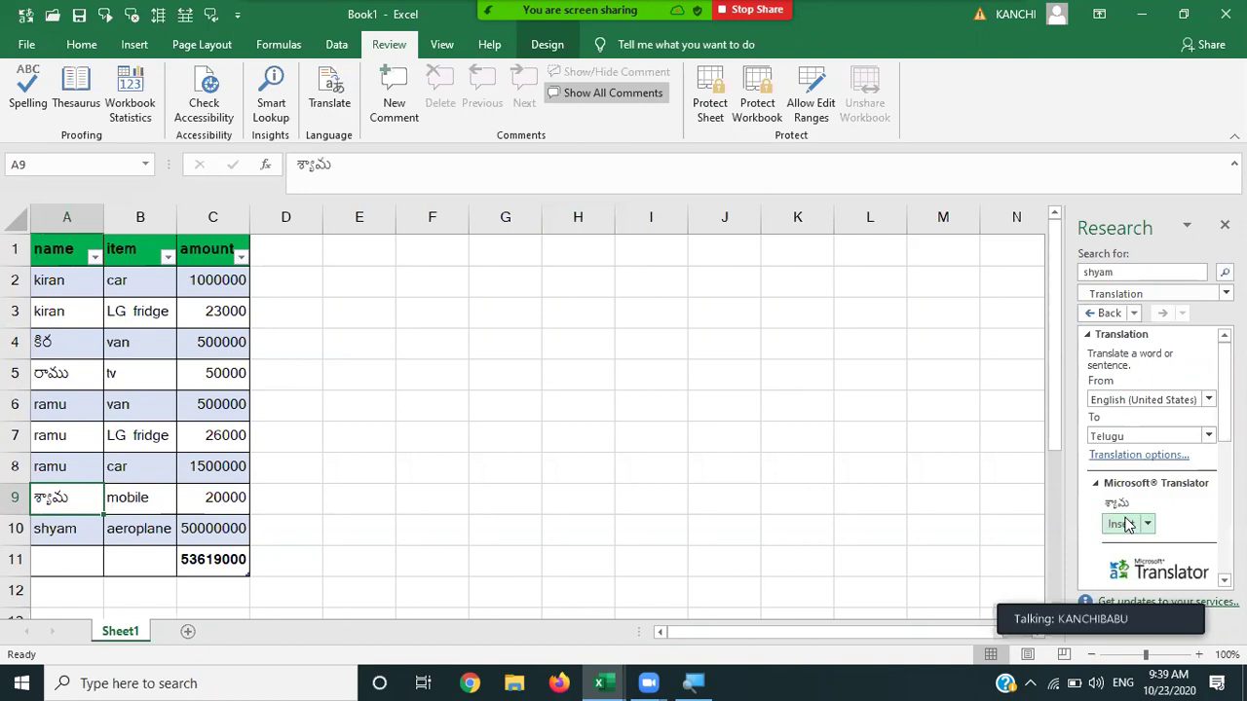
click(129, 480)
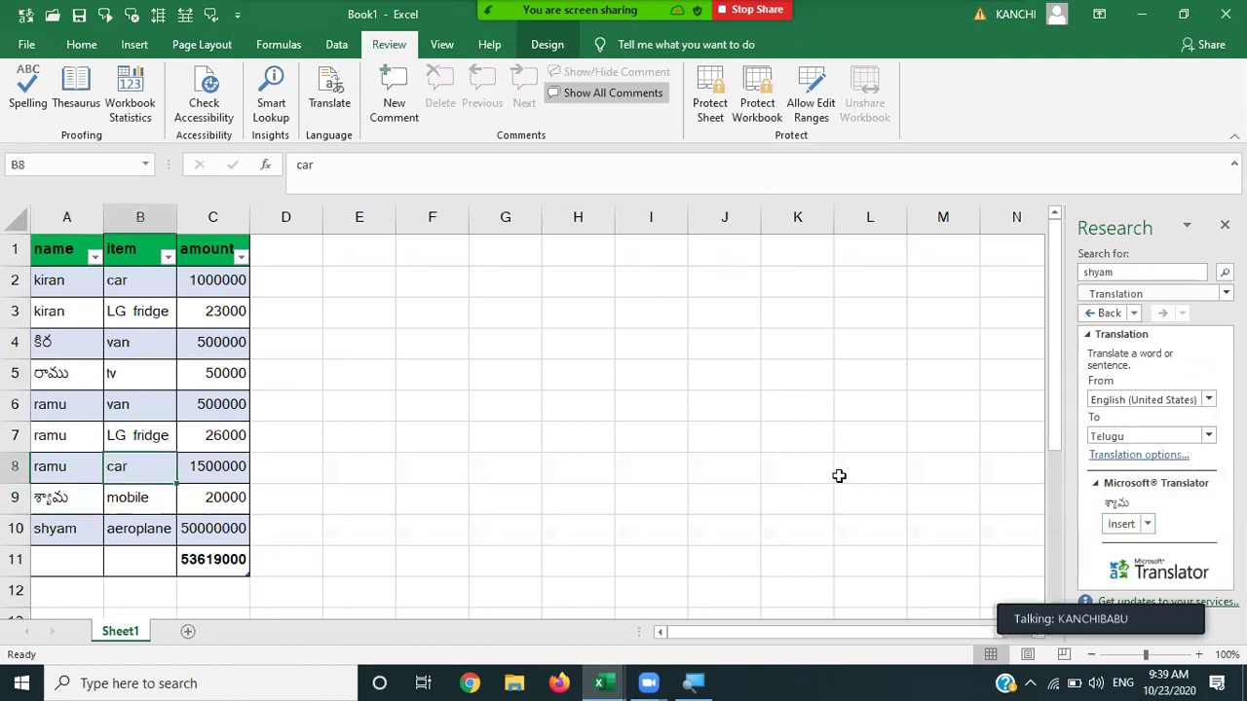
click(338, 109)
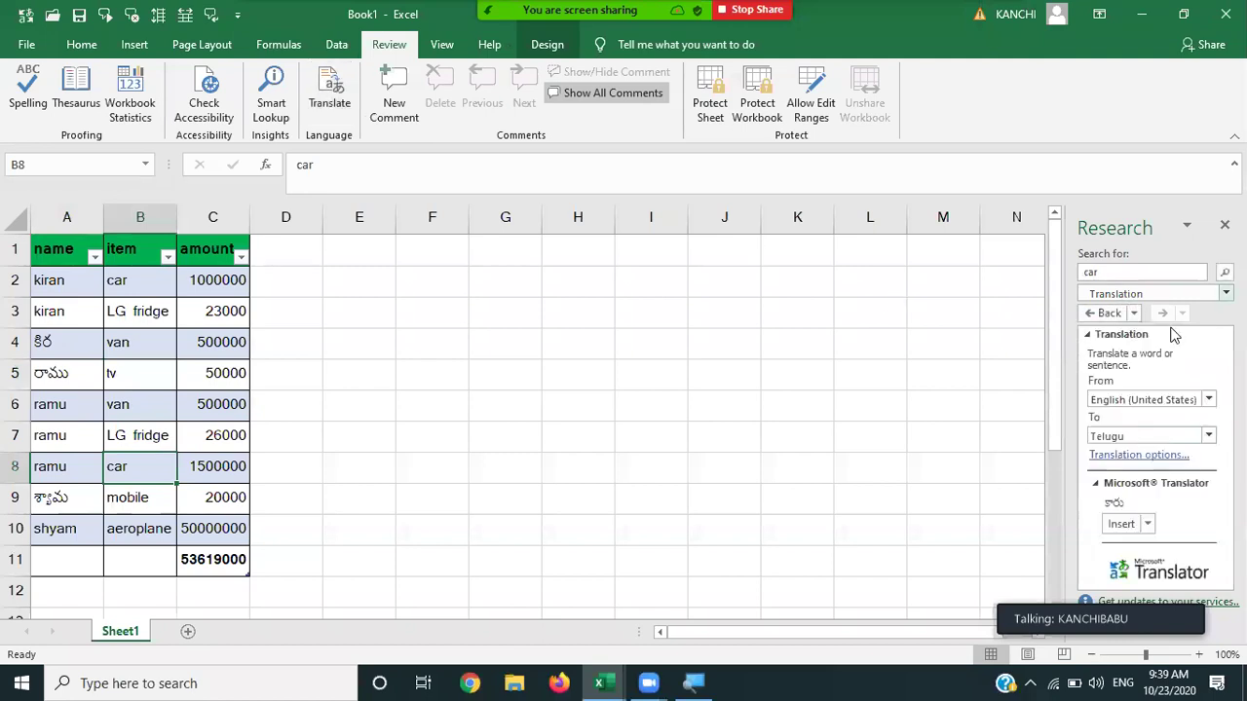
click(1120, 524)
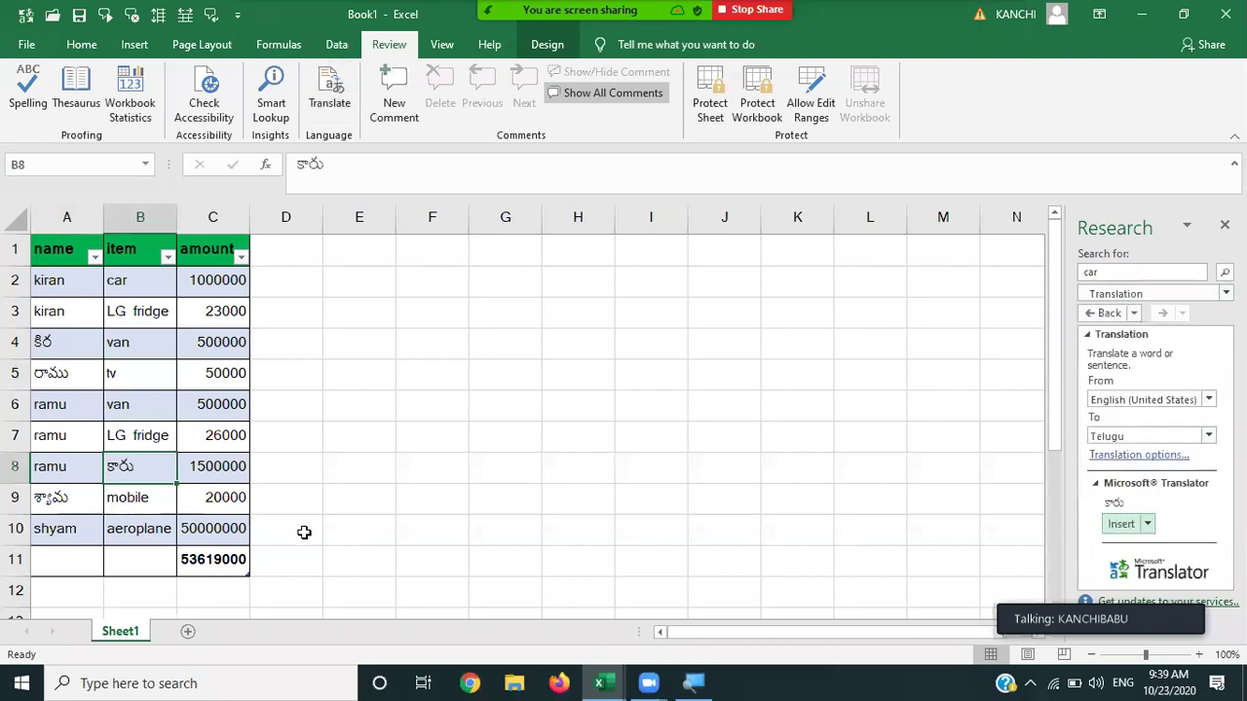
click(146, 531)
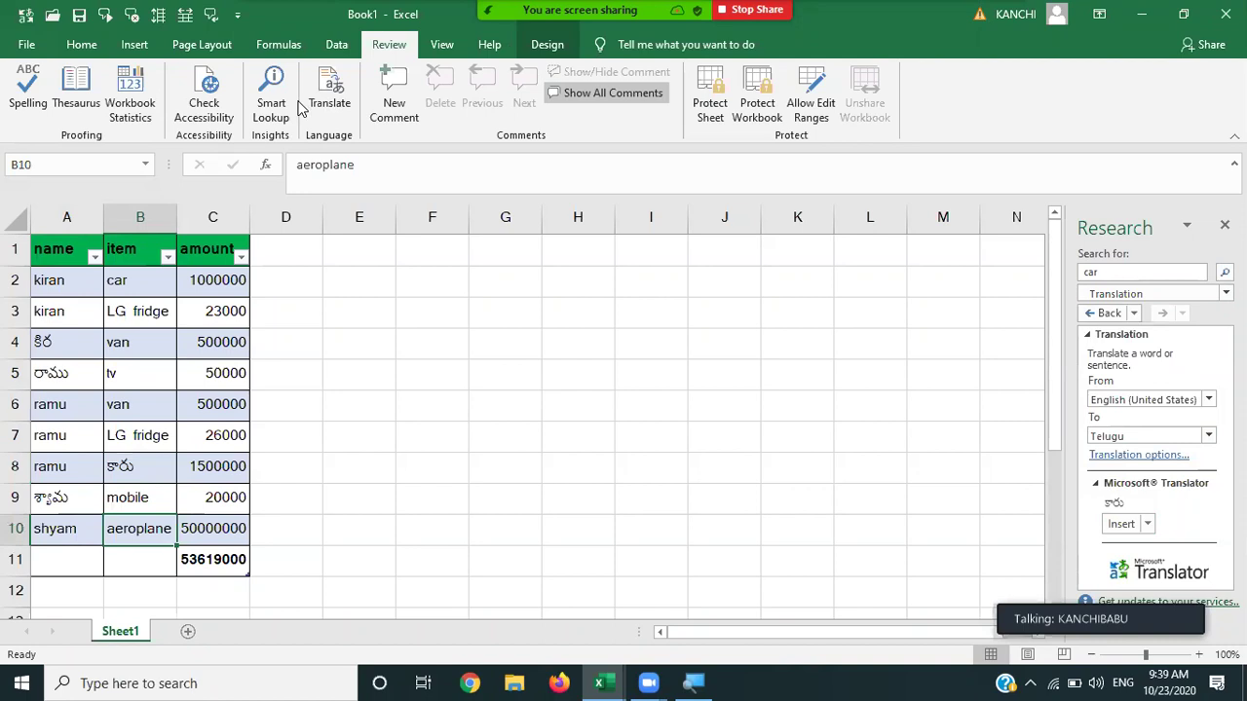
click(338, 105)
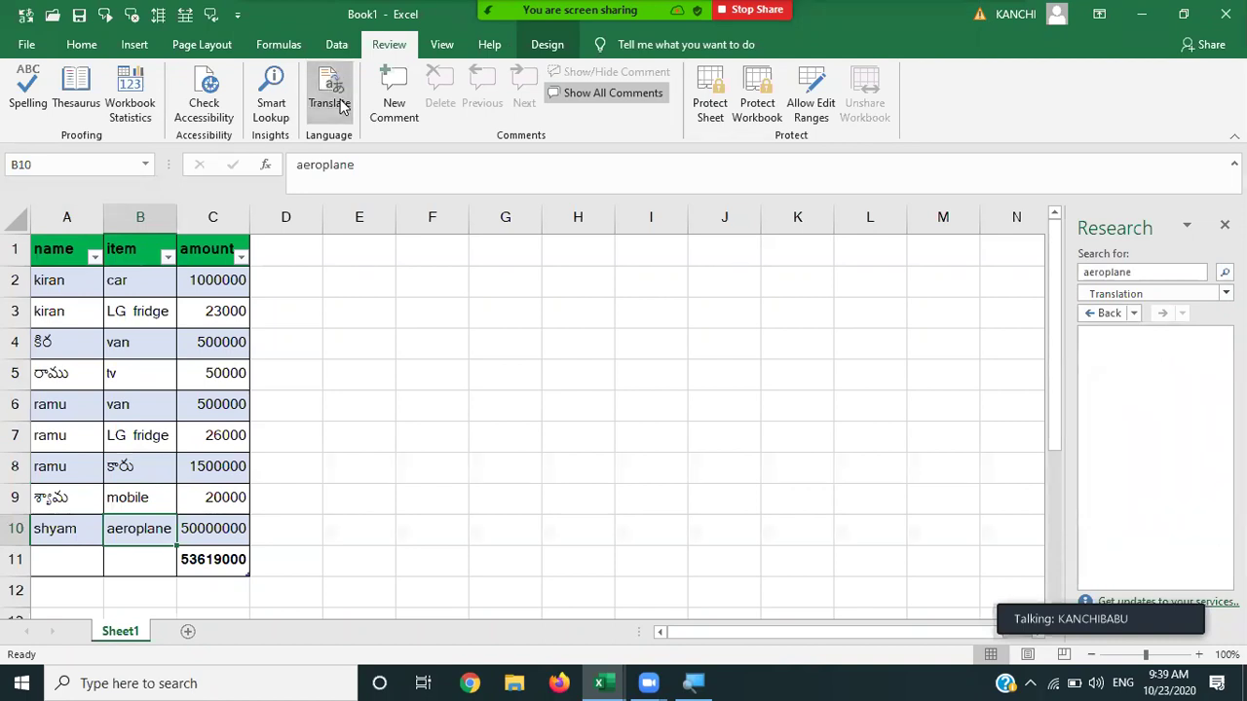
click(1123, 524)
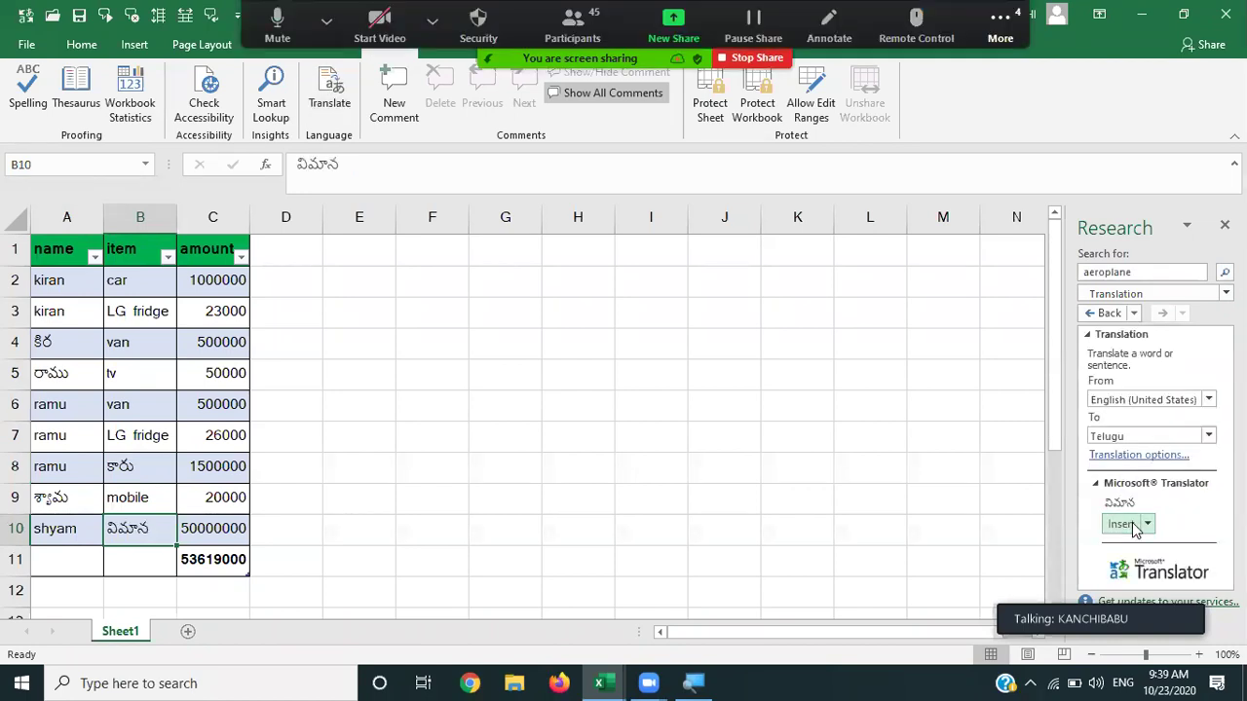
Translate van in B6 and LG fridge in B3 into Telugu, then select F3 for 25000.
click(126, 413)
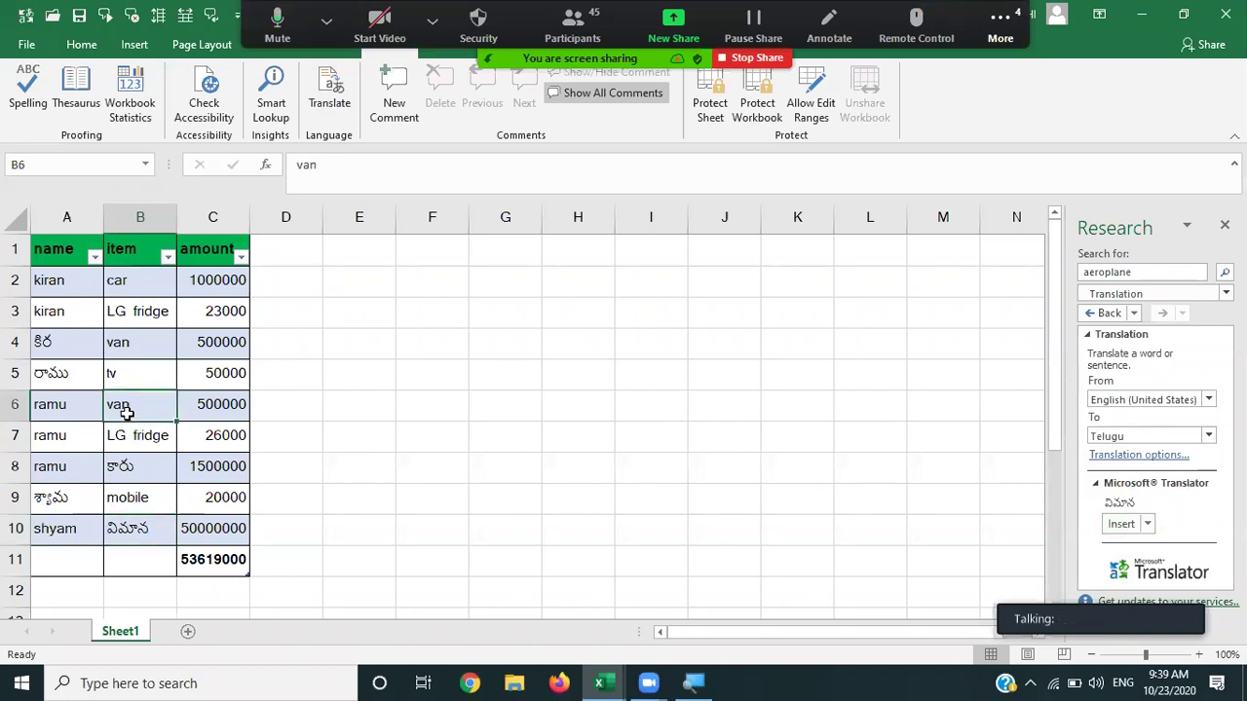
click(330, 102)
click(1130, 533)
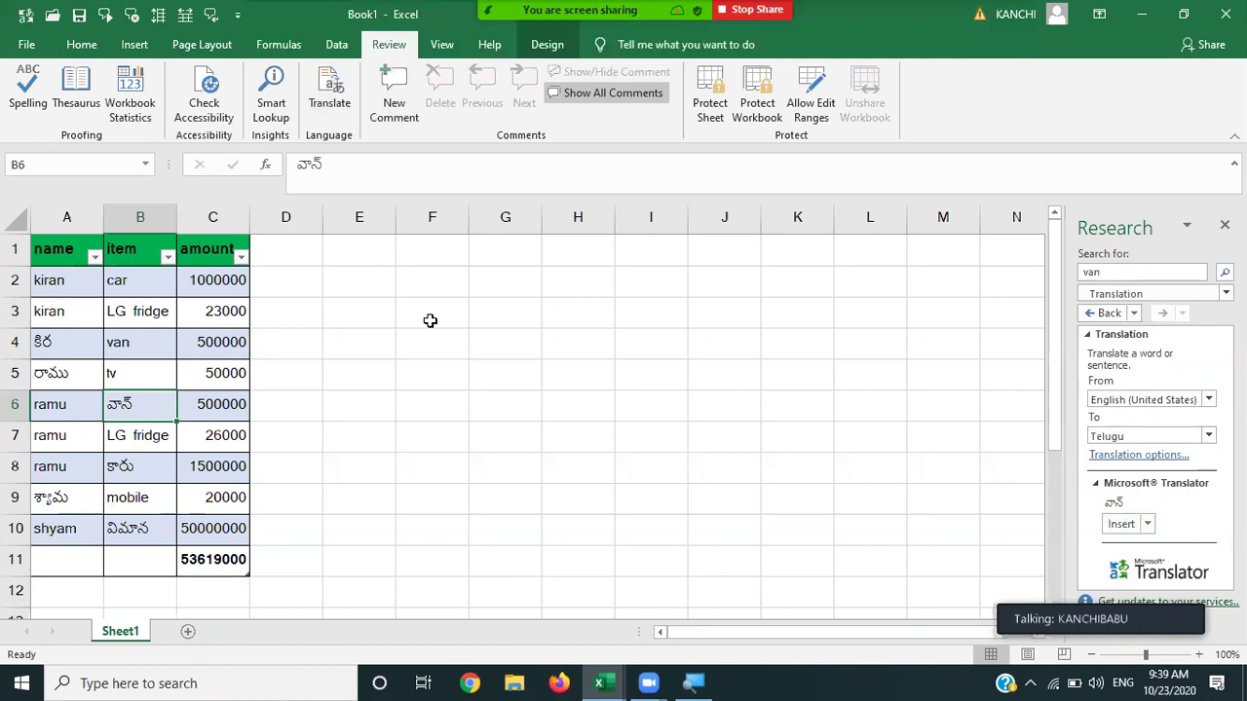
click(148, 317)
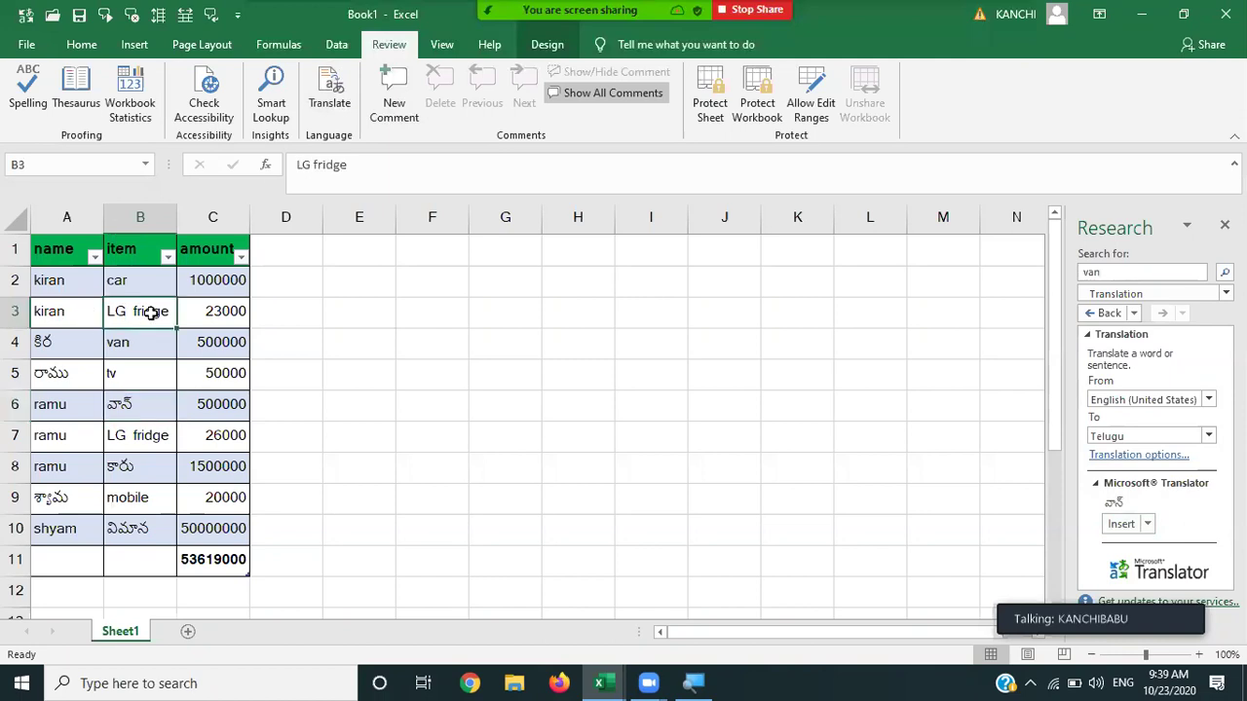
click(321, 107)
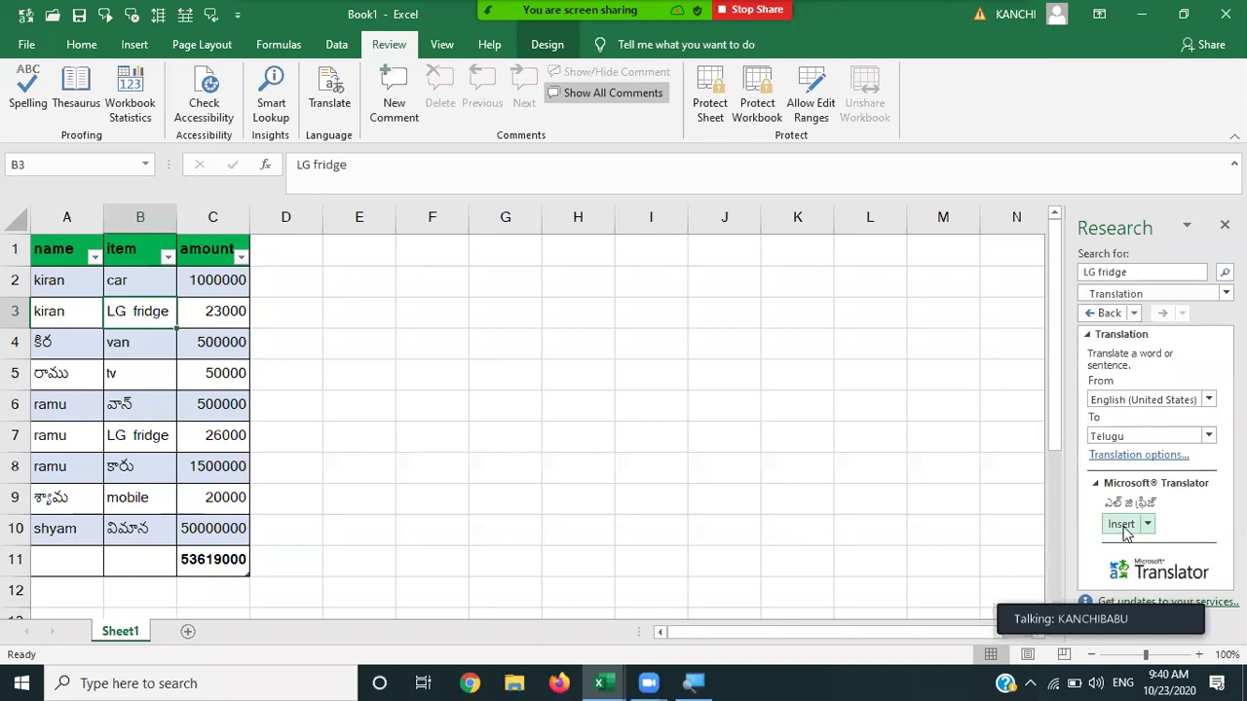
click(1120, 524)
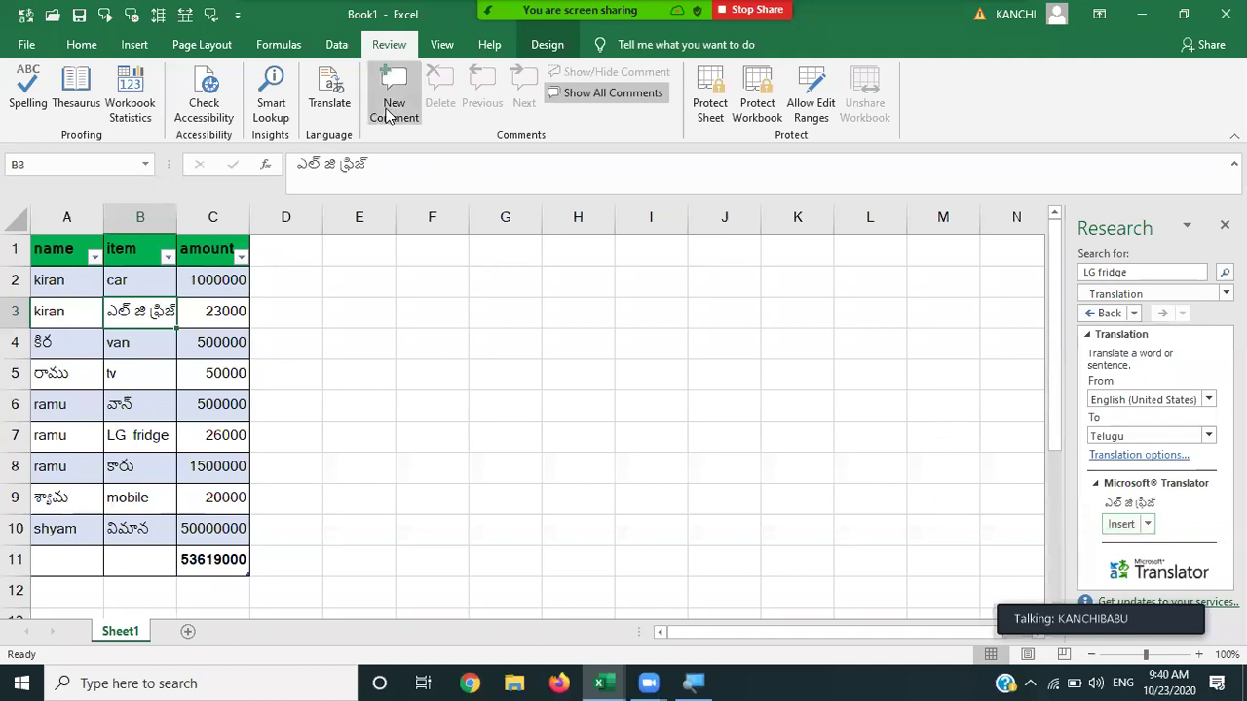
click(356, 316)
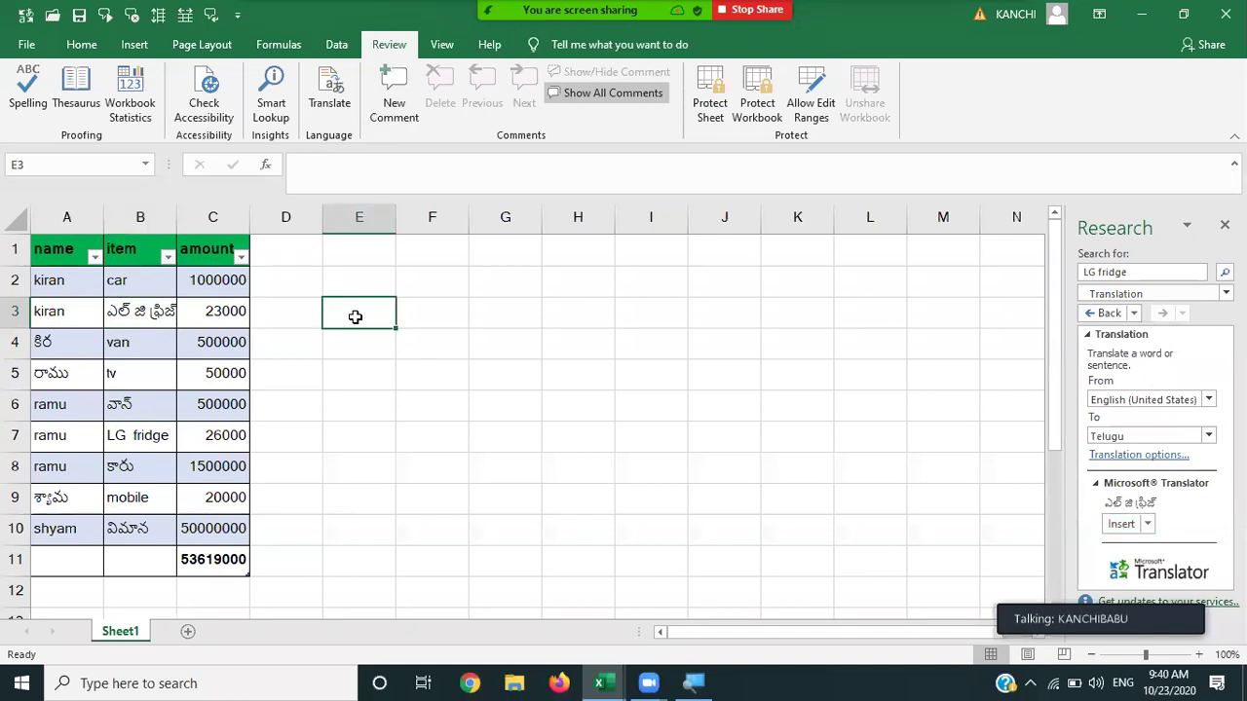
click(454, 315)
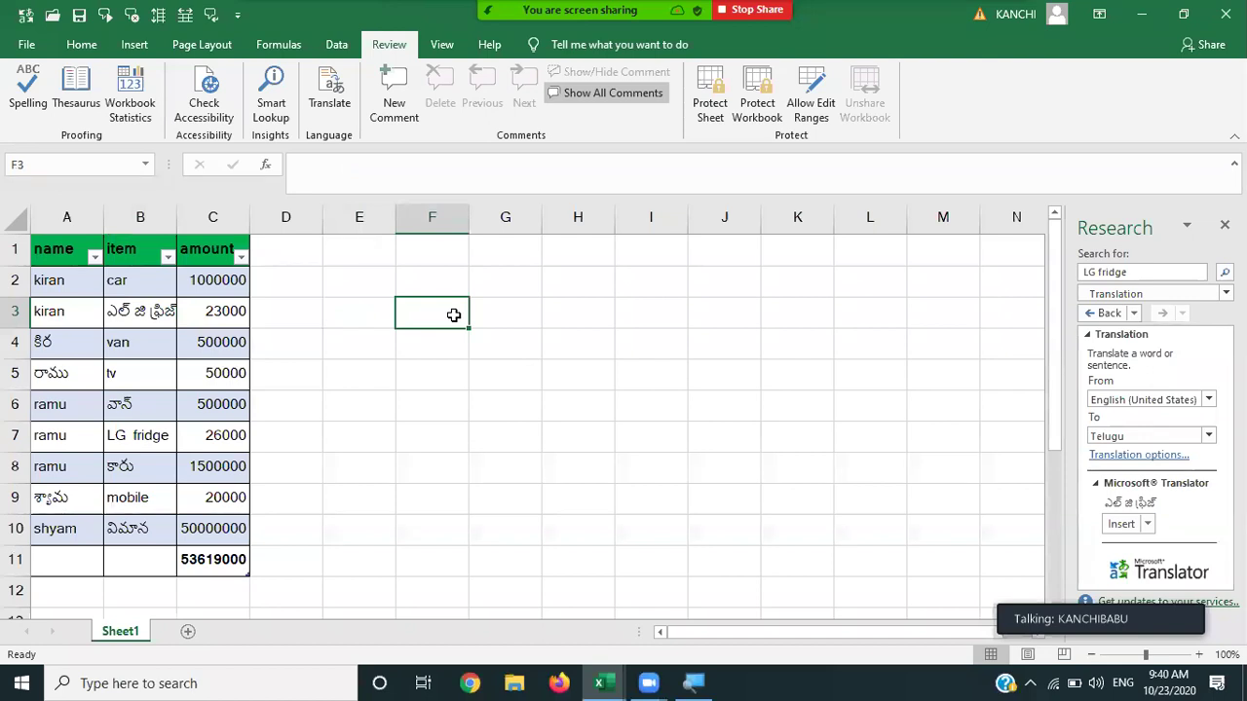
Enter 25000 in F3 and 30000 in F4.
text(25000)
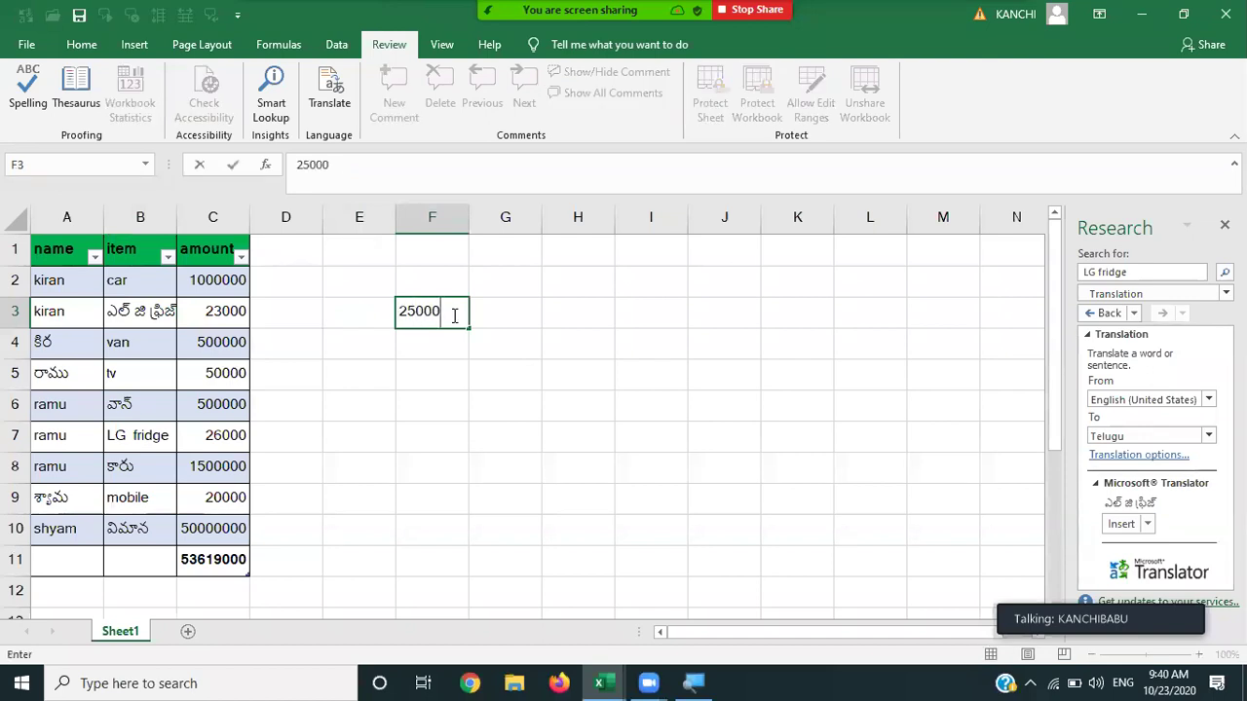
key(Tab)
key(Return)
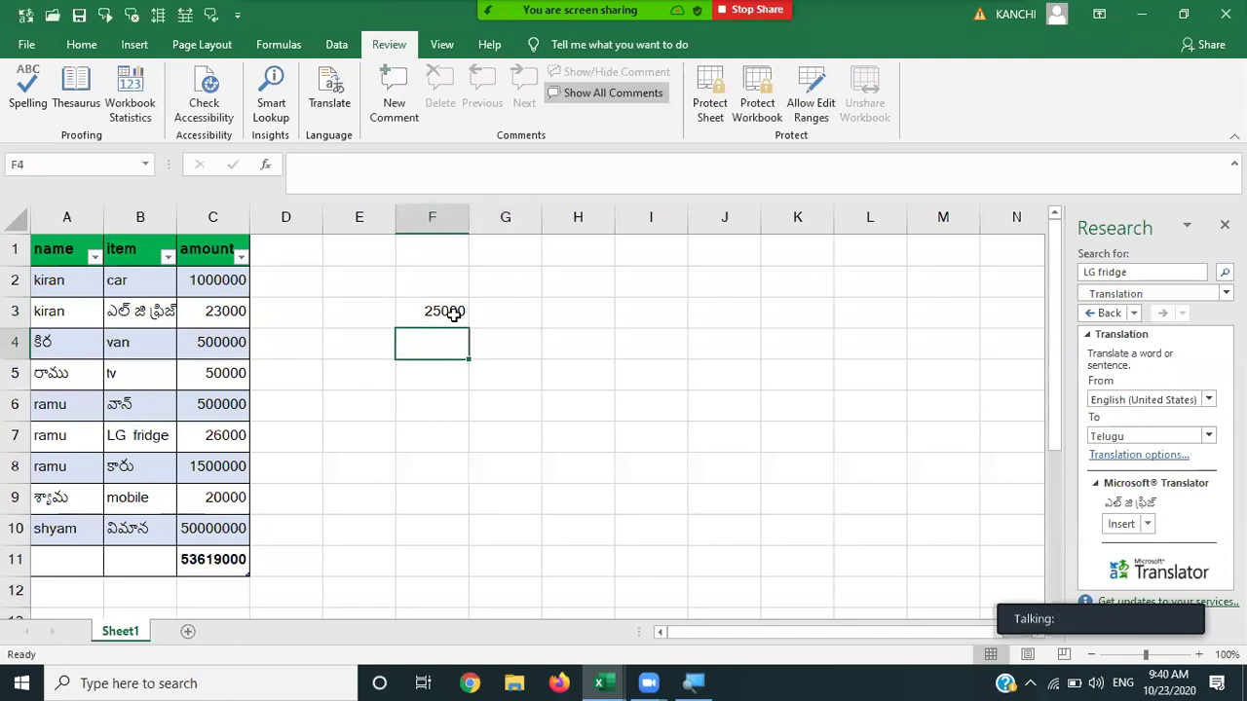
text(30000)
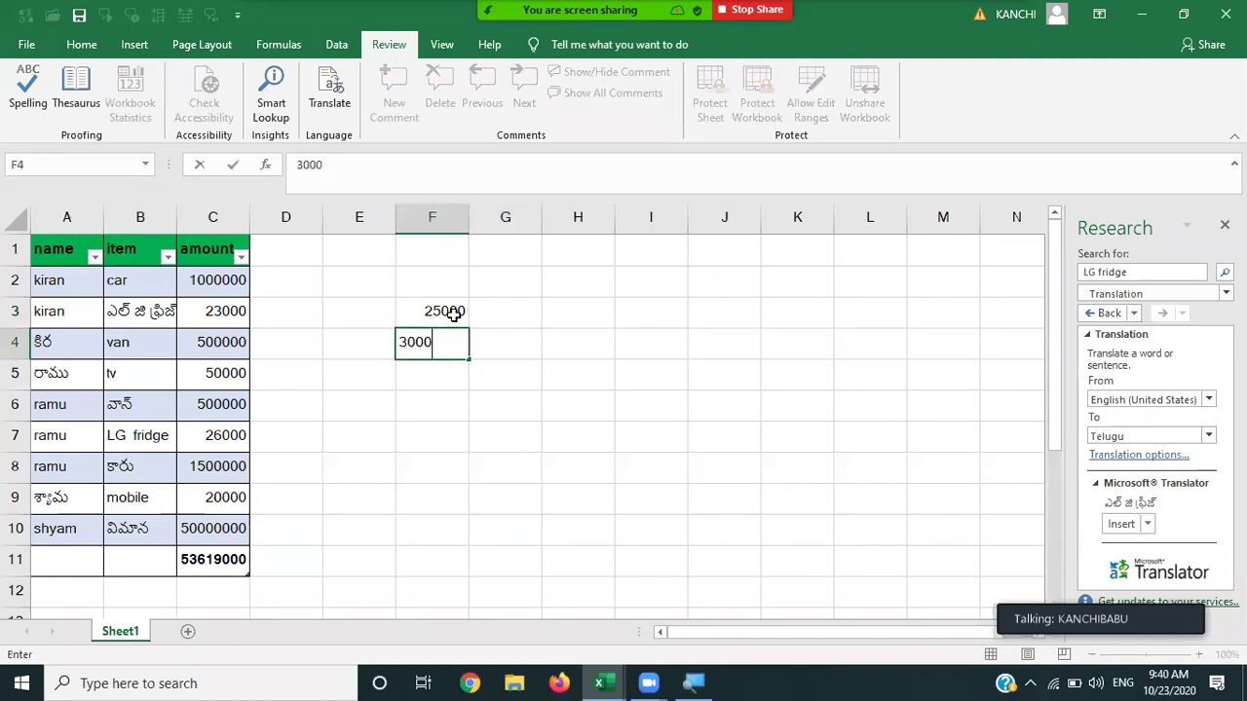
key(Tab)
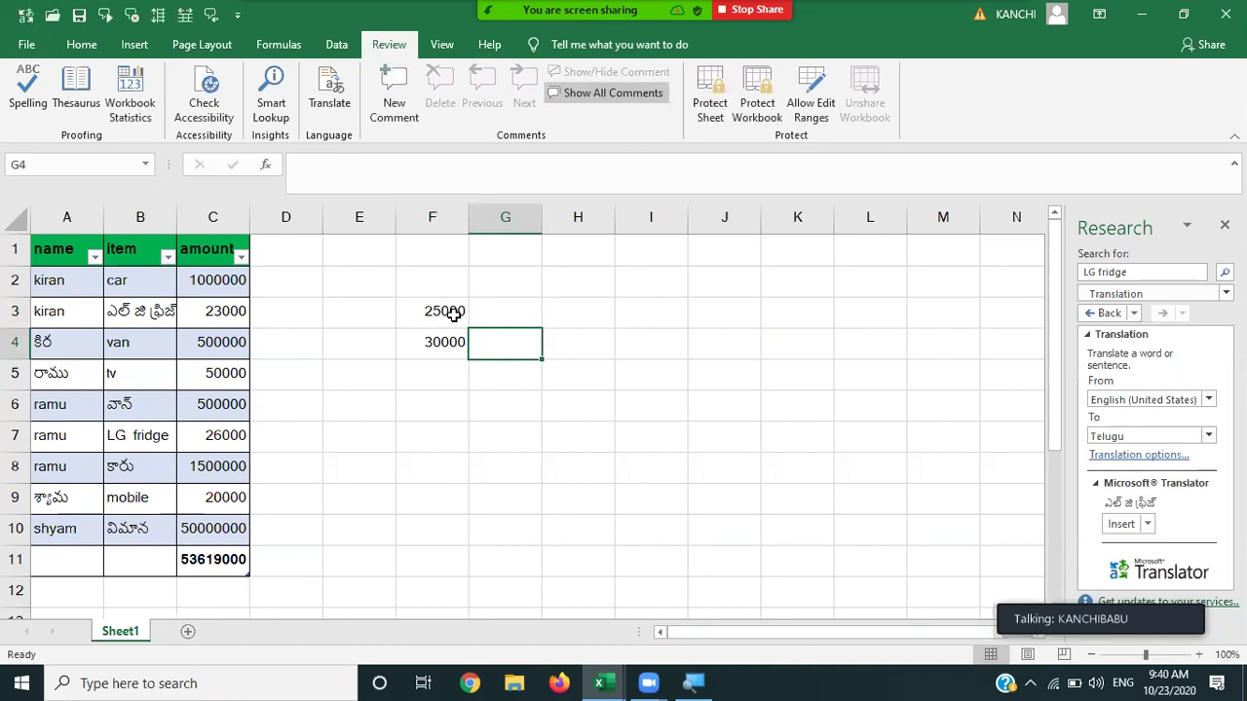
Add a comment to F3 stating which employee the 25000 salary belongs to.
click(454, 315)
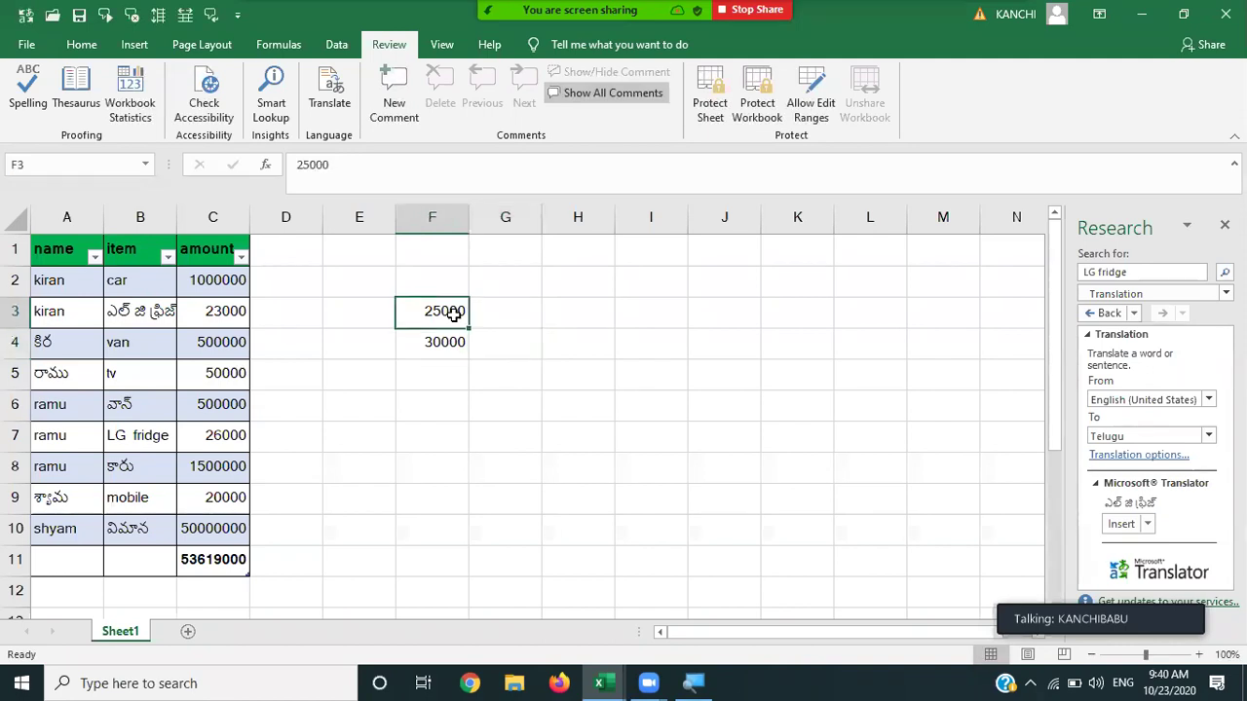
click(385, 85)
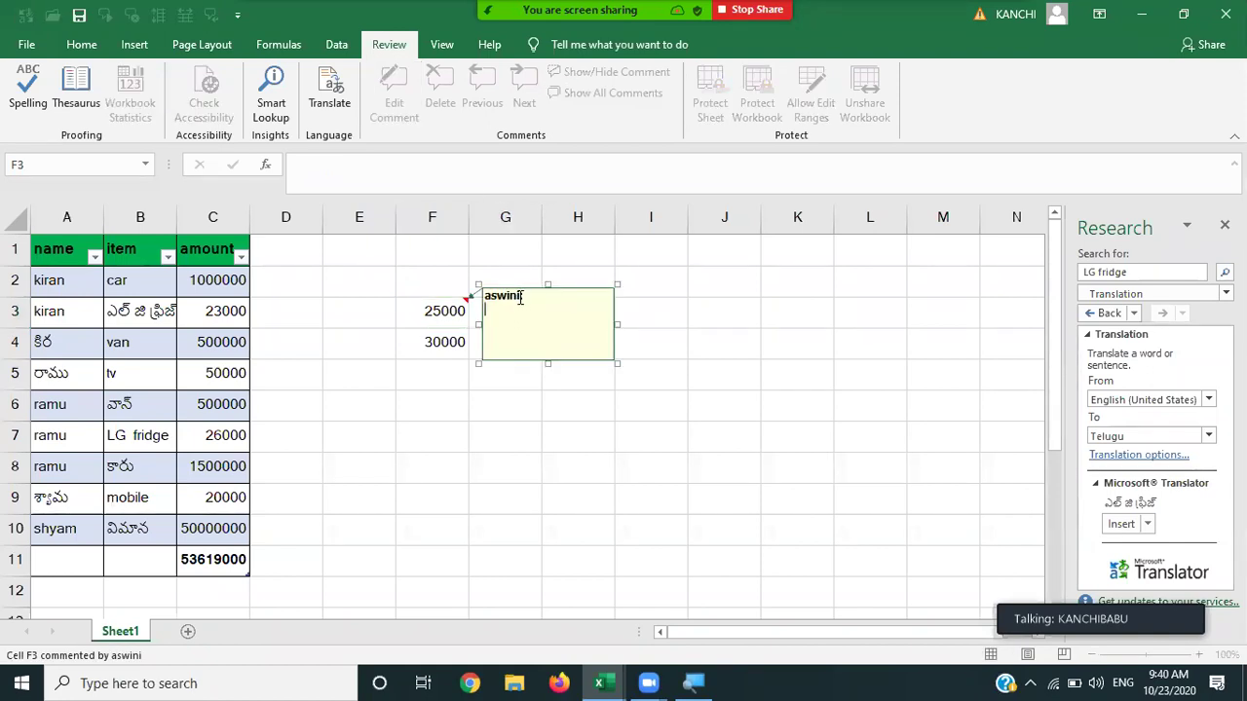
click(520, 297)
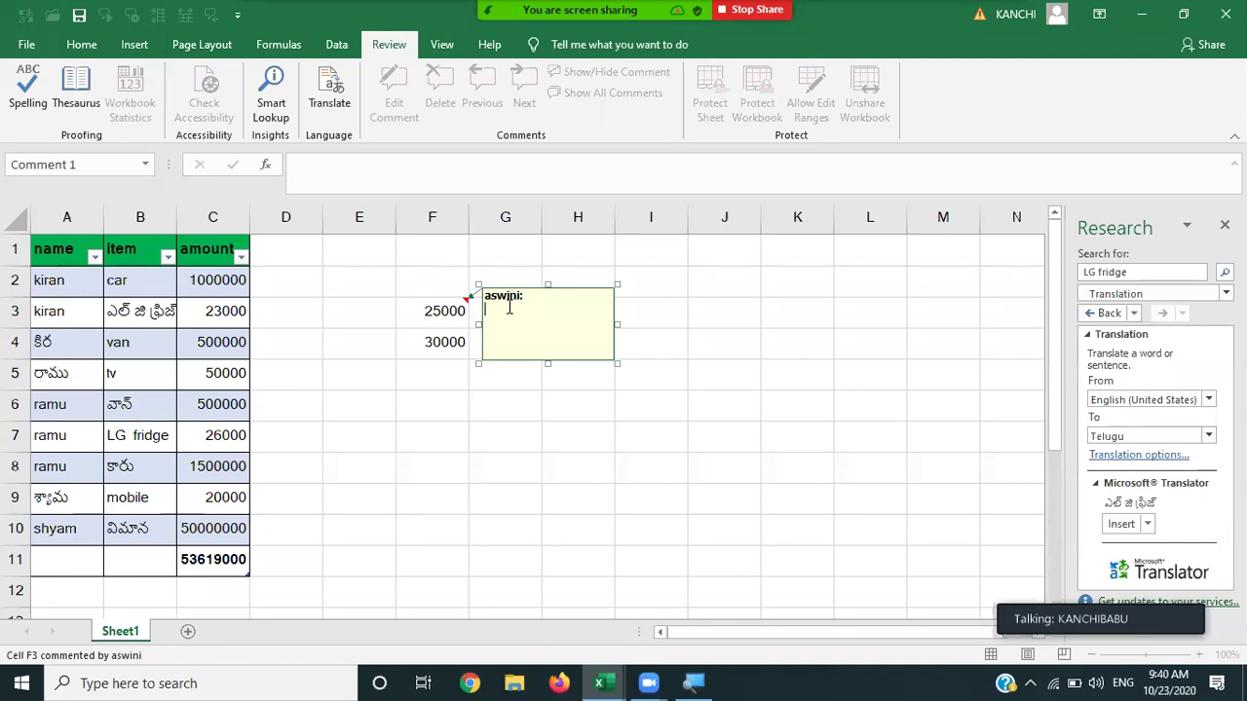
text(this is the )
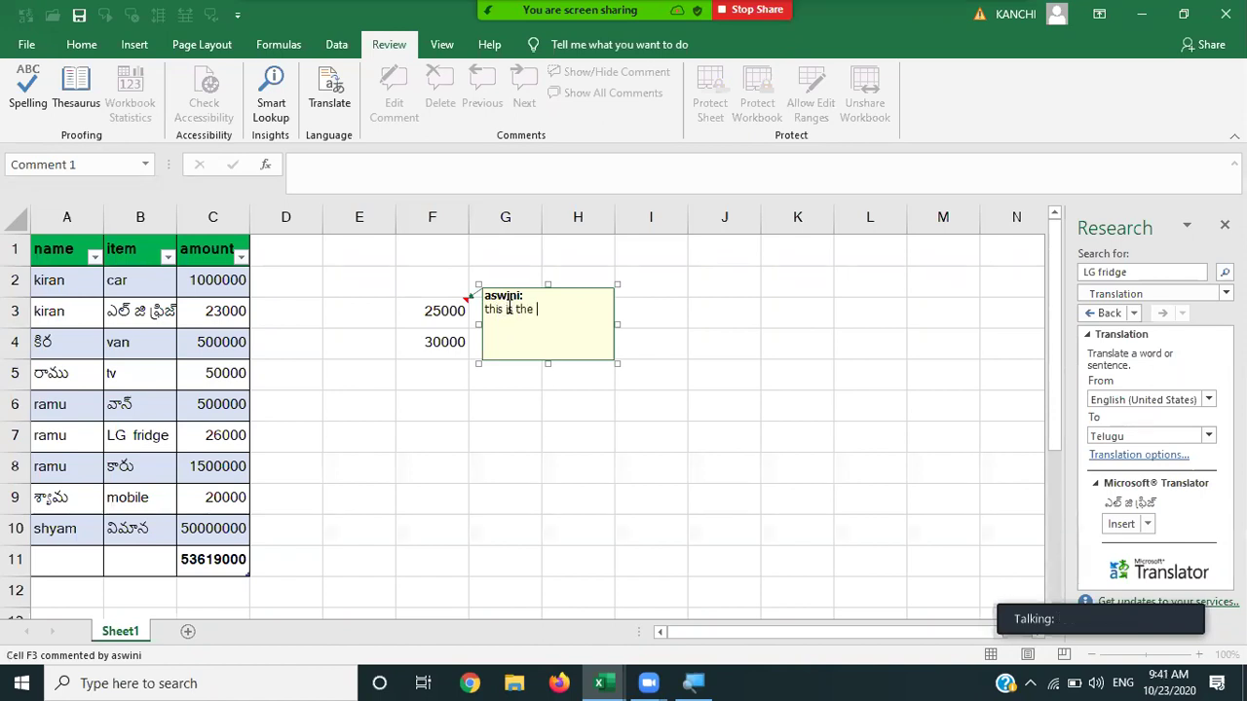
text(salary )
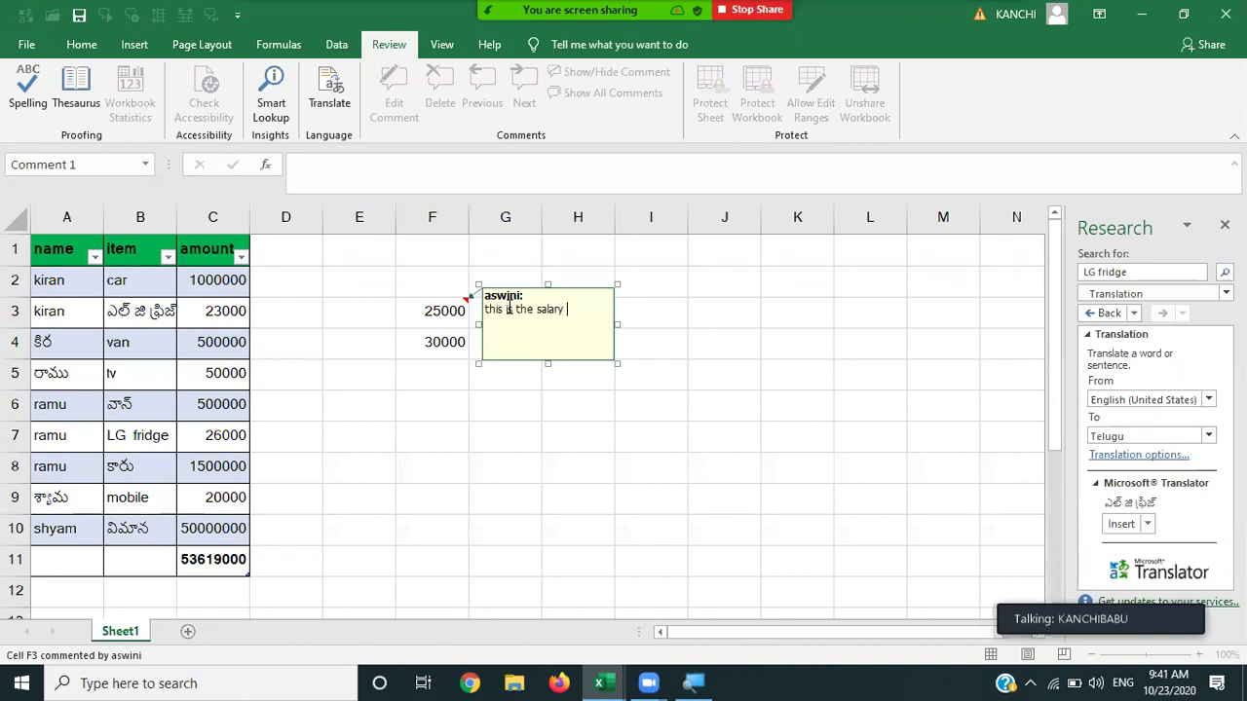
text(of ramu)
click(692, 391)
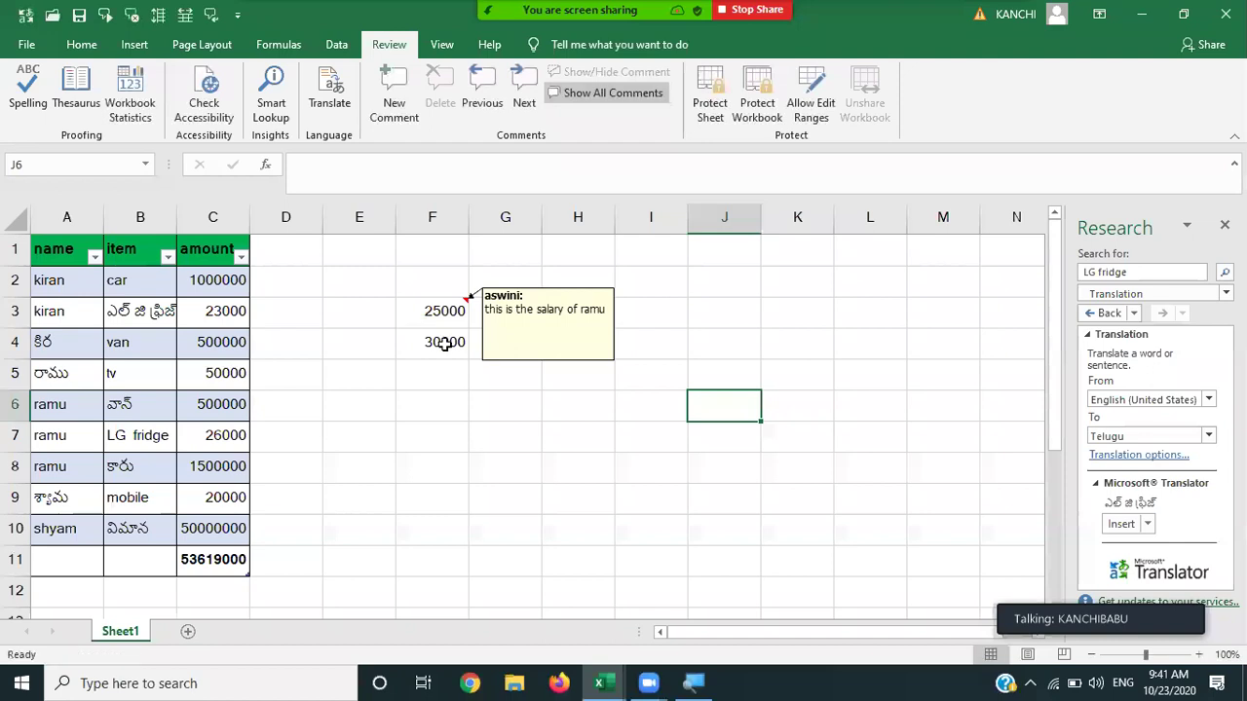
Add a similar salary comment to F4, then hide all comments.
click(445, 342)
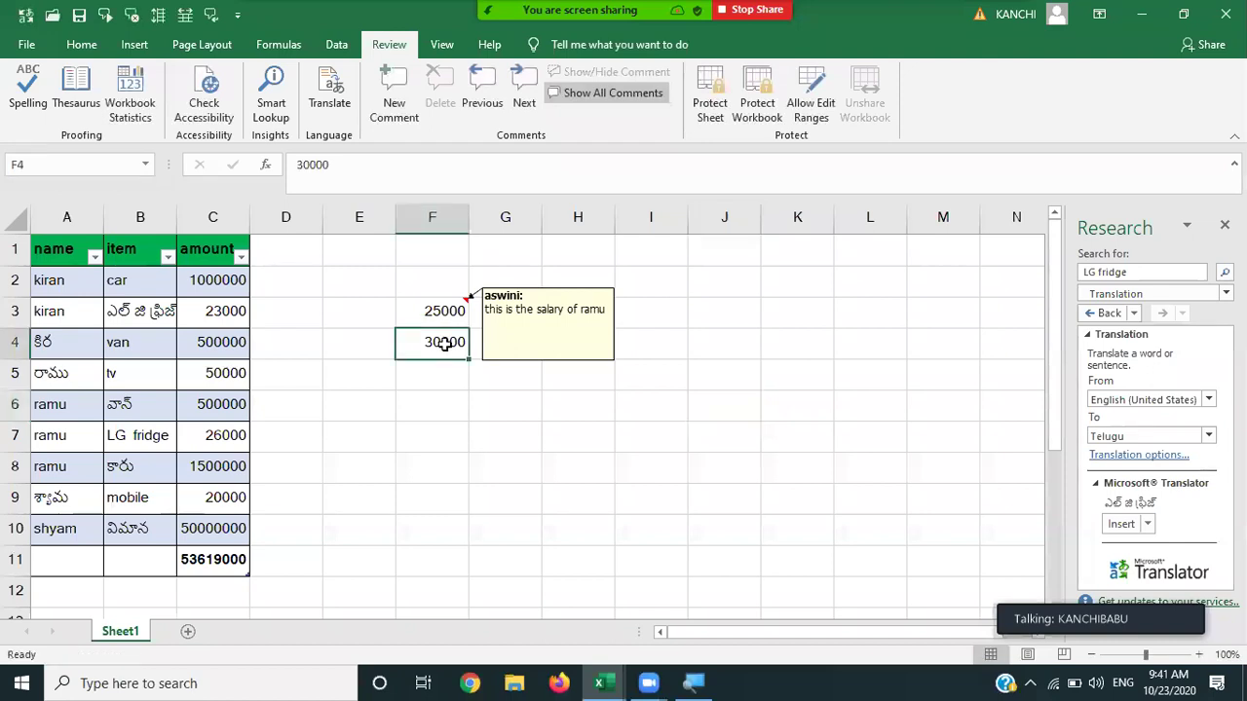
click(394, 89)
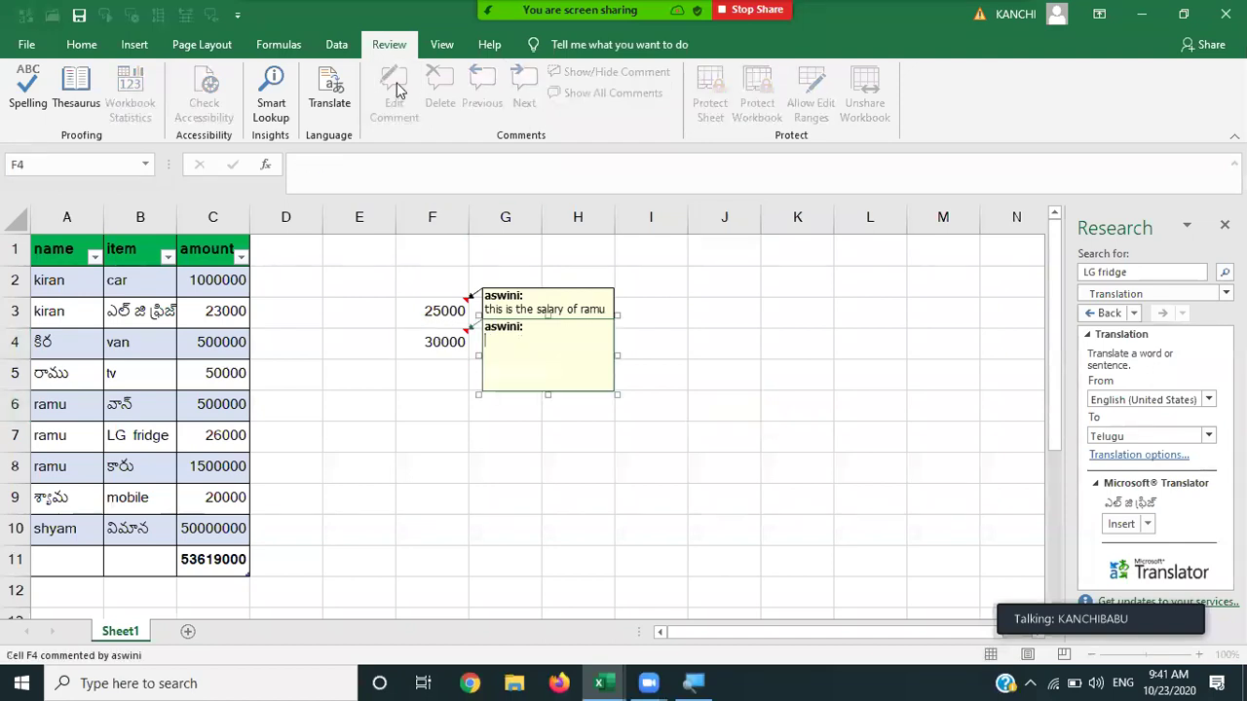
text(this is the salary of raghu)
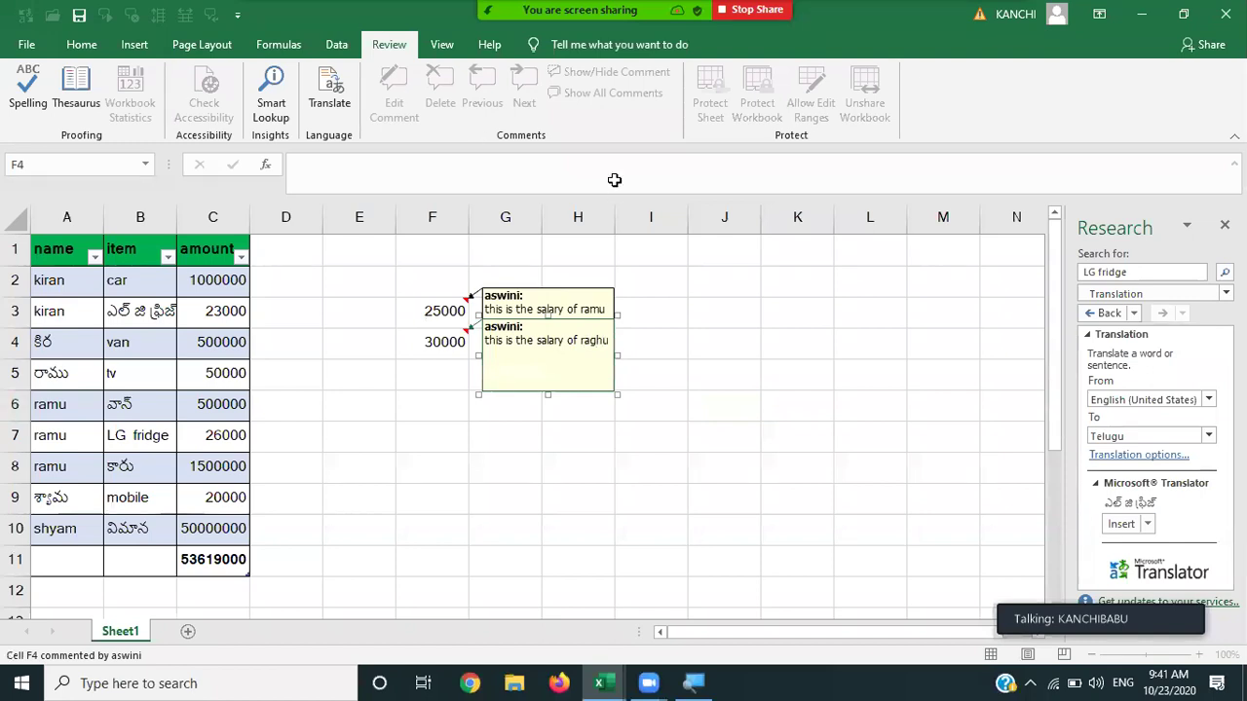
click(680, 356)
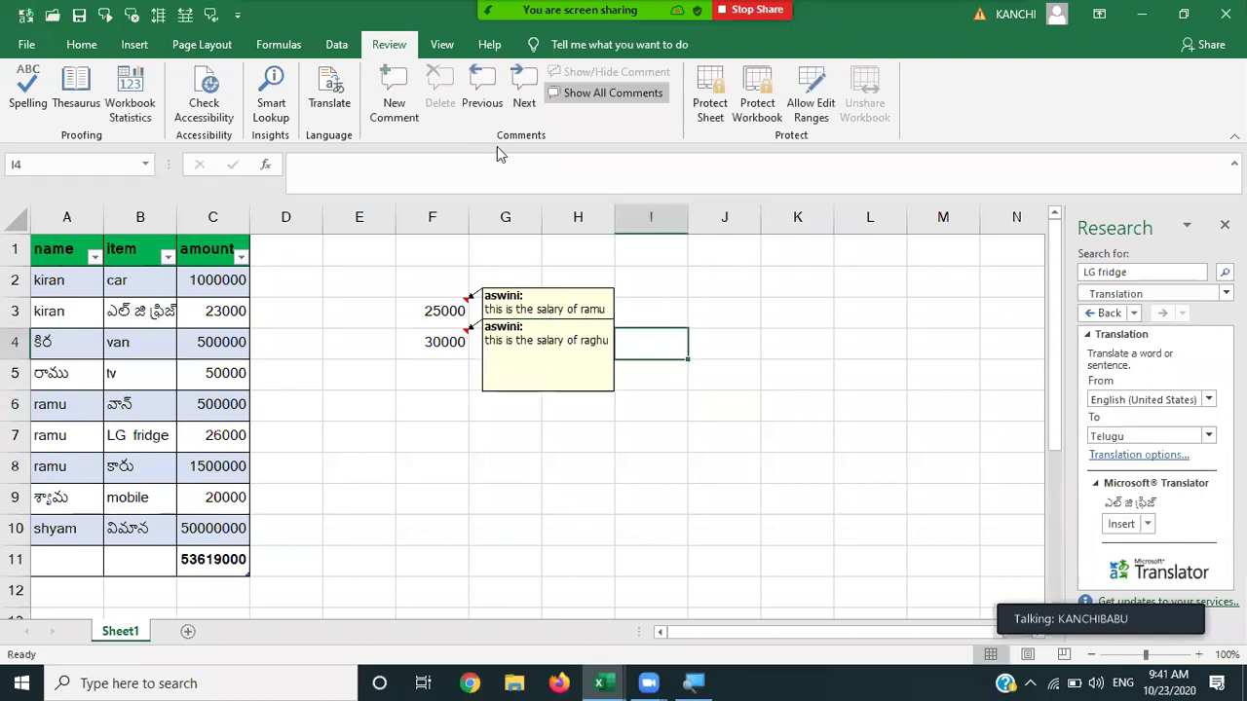
click(629, 98)
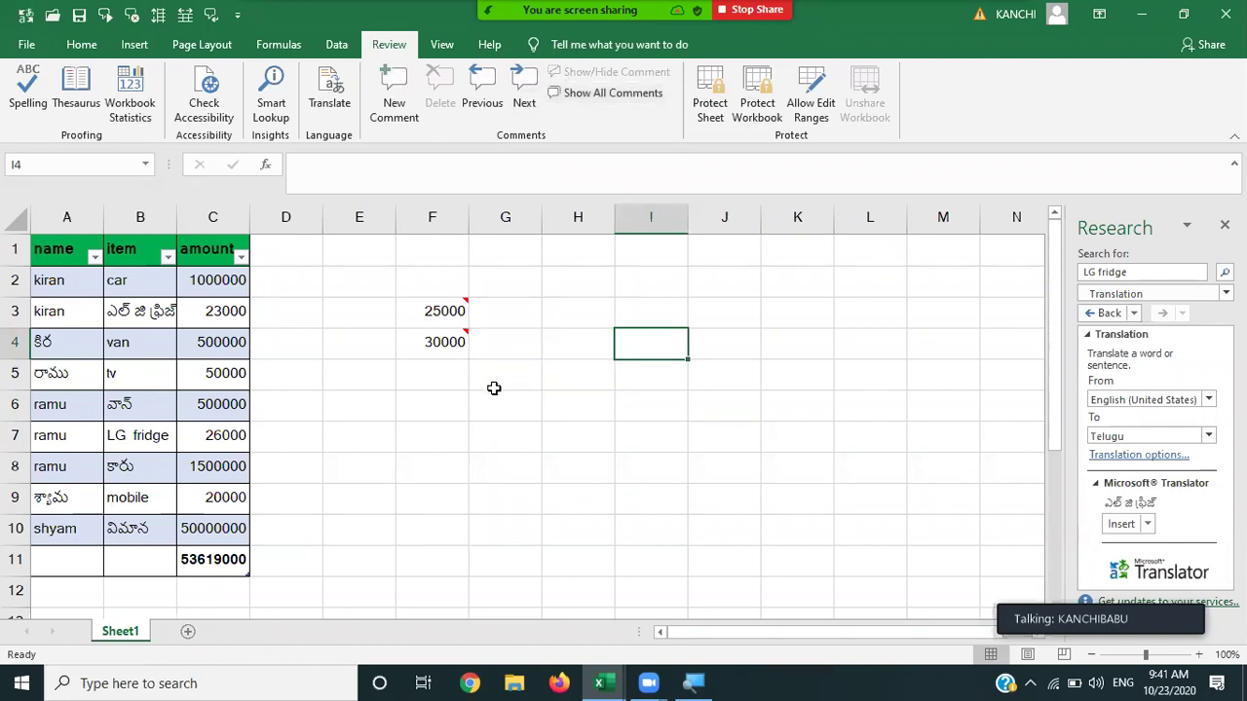
Step through the salary comments with Previous/Next and toggle their visibility on and off.
mouse_move(426, 324)
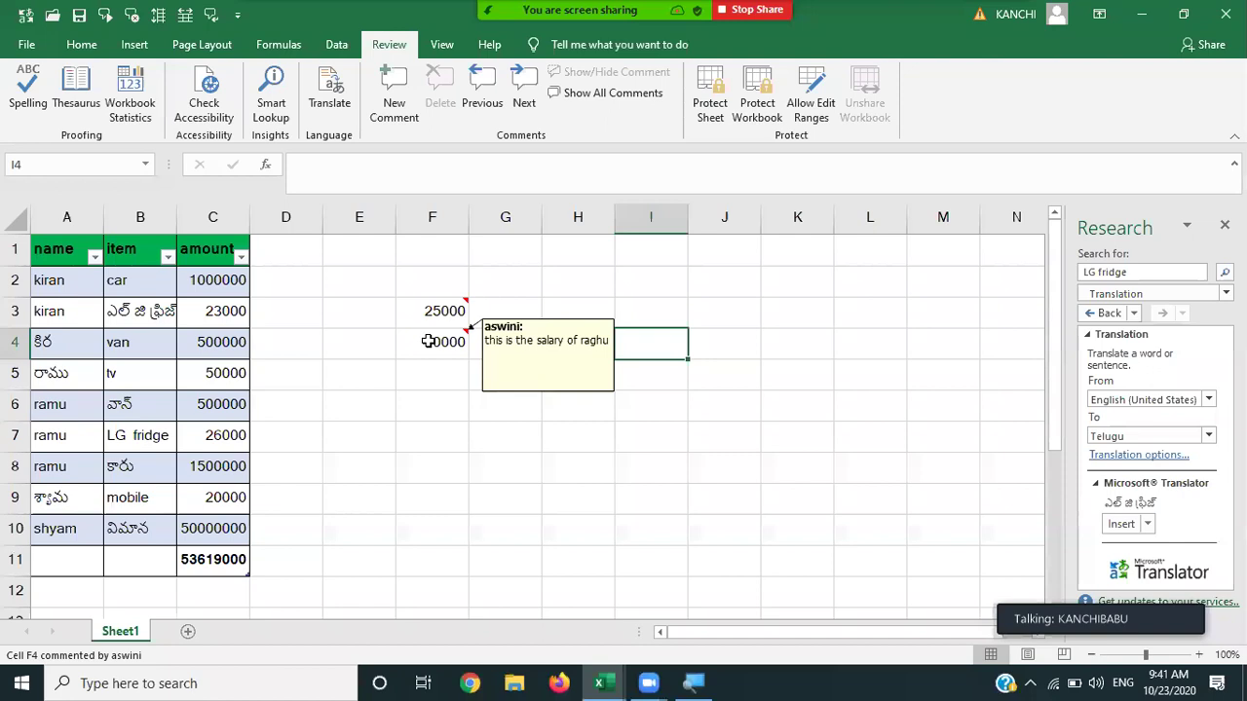
click(475, 89)
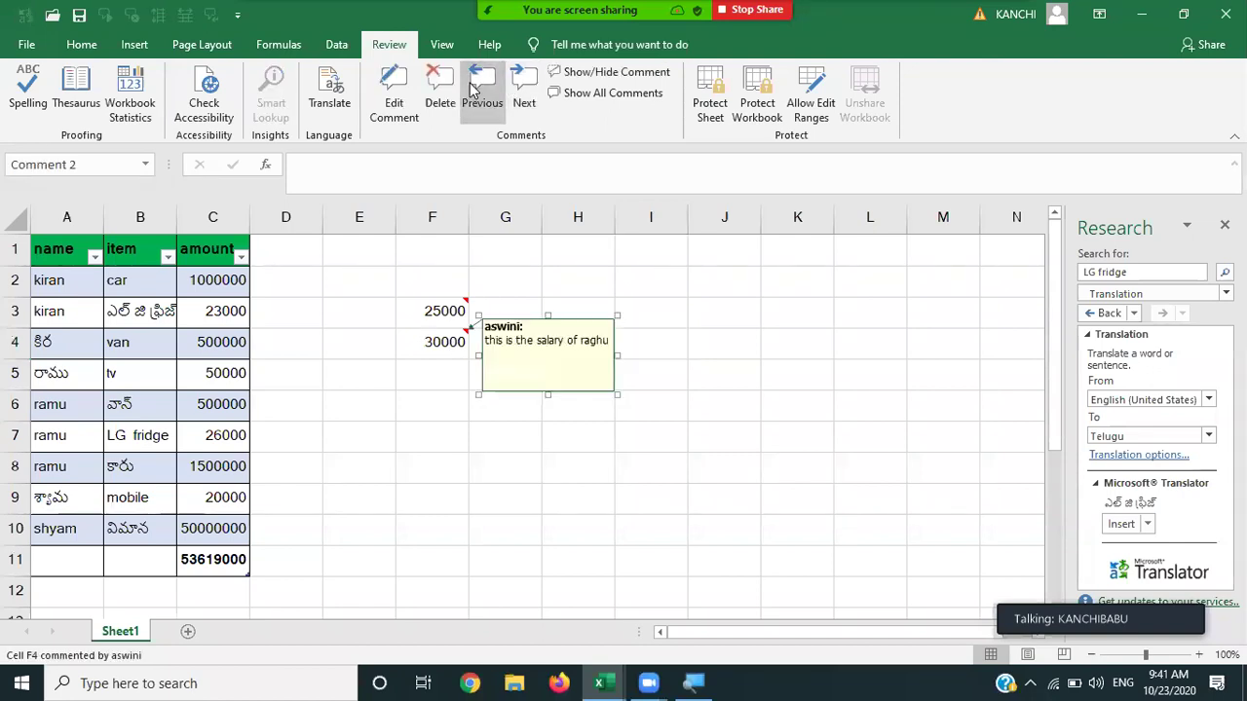
click(519, 86)
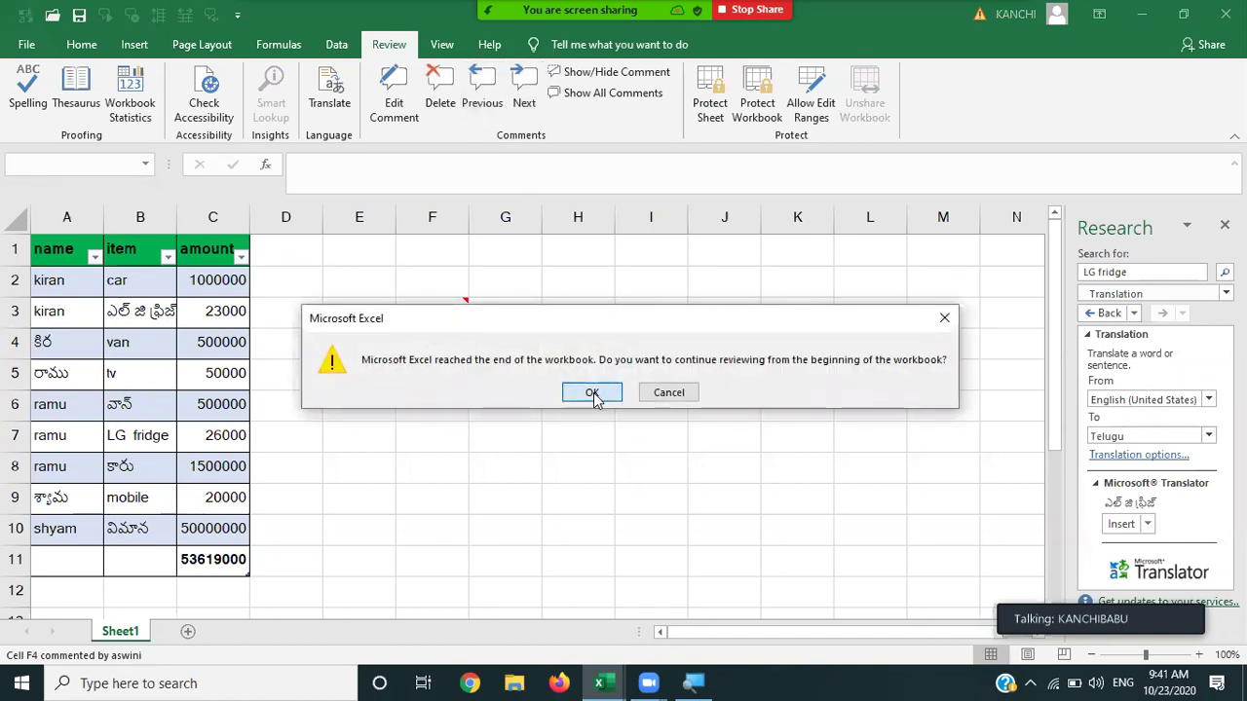
click(593, 393)
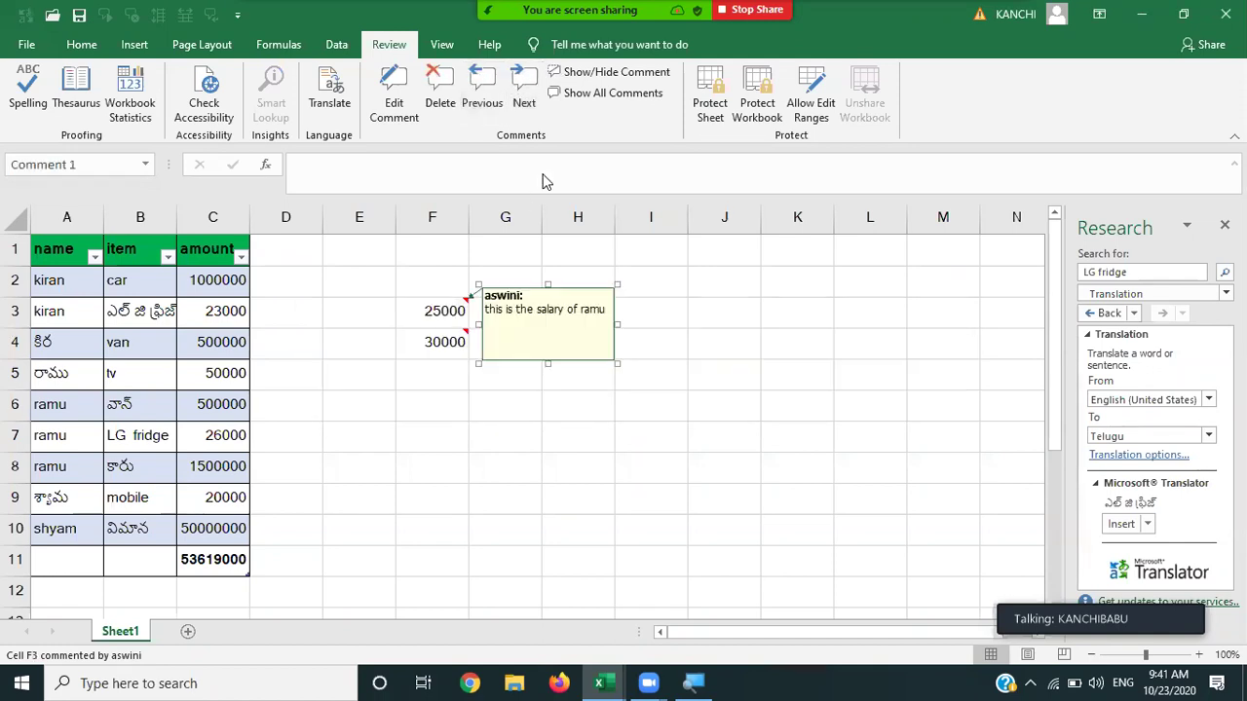
click(520, 89)
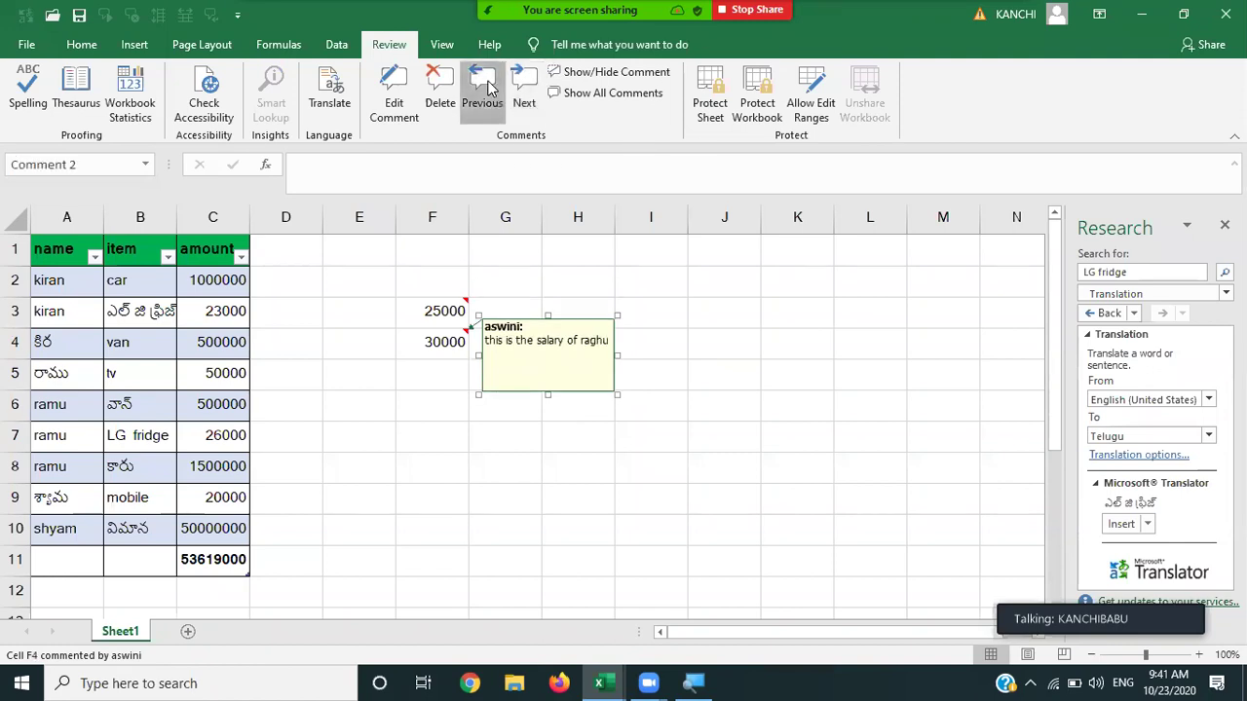
click(491, 89)
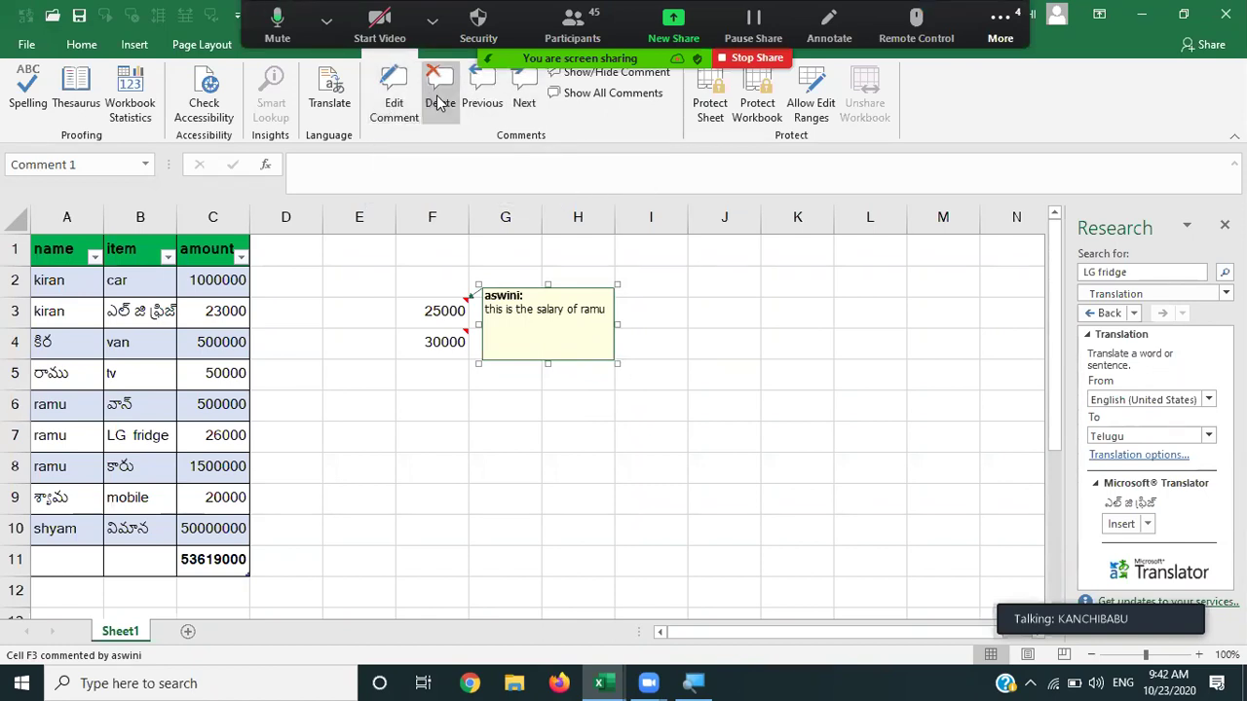
click(591, 78)
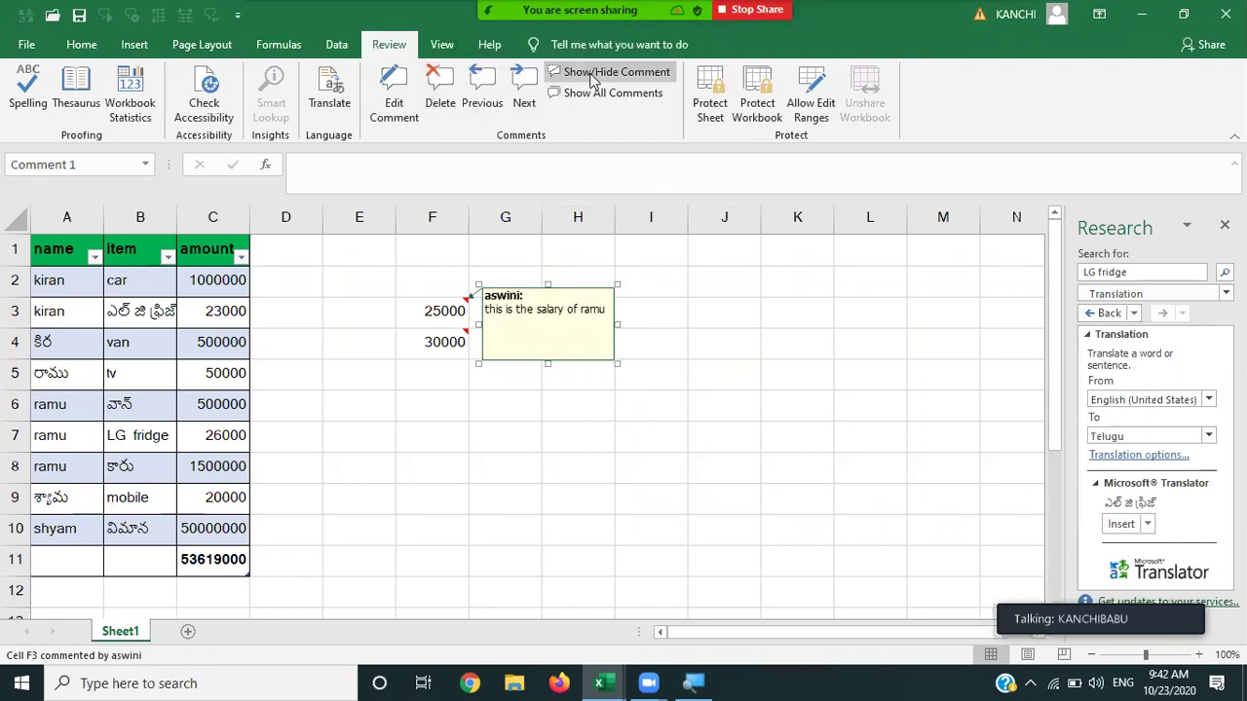
click(591, 79)
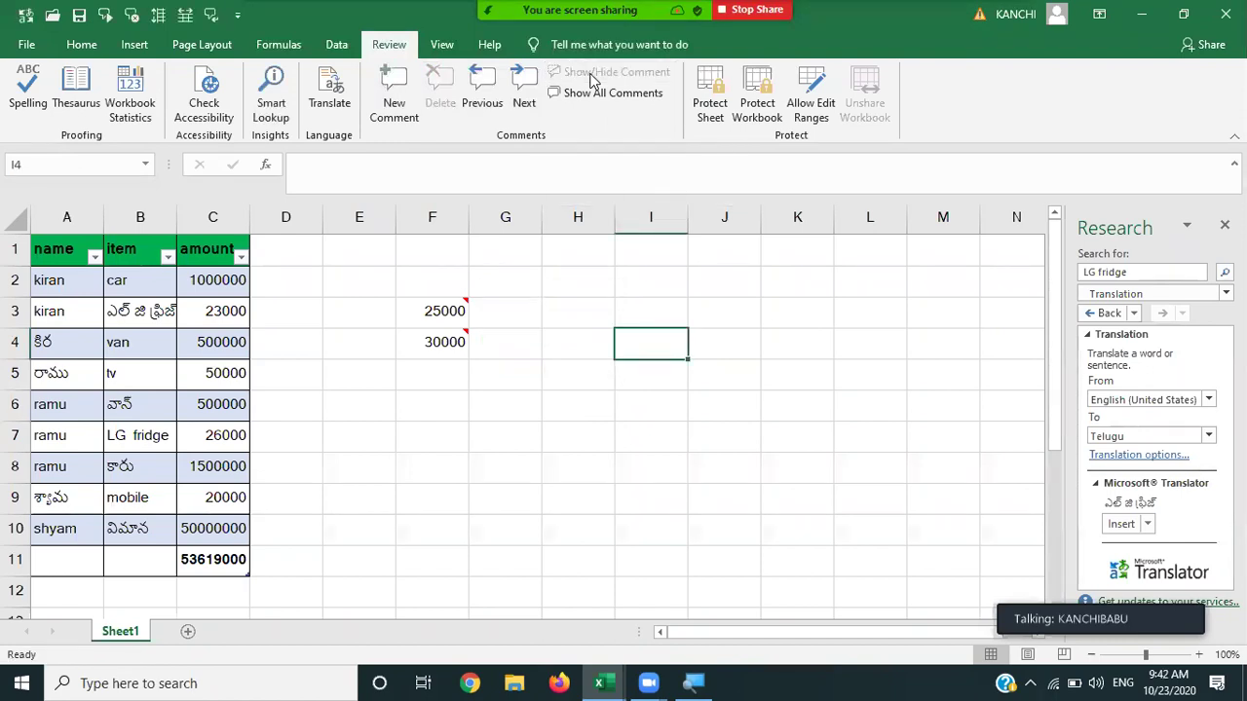
click(591, 101)
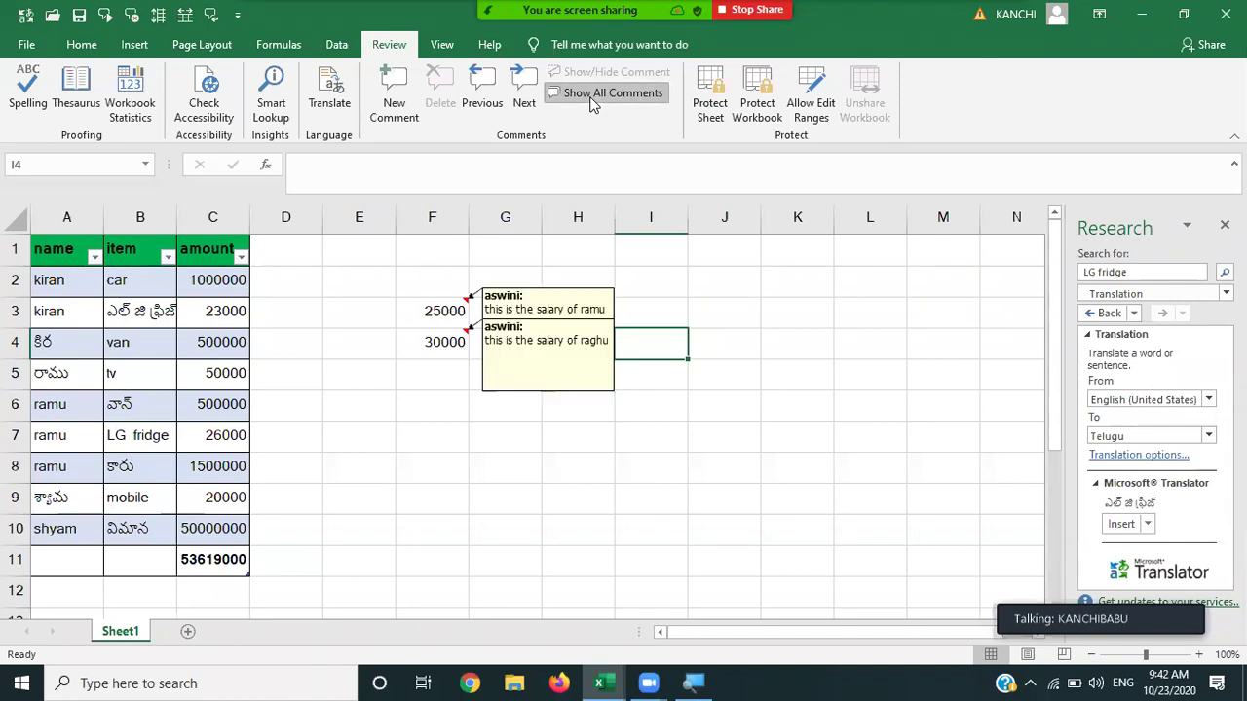
click(591, 93)
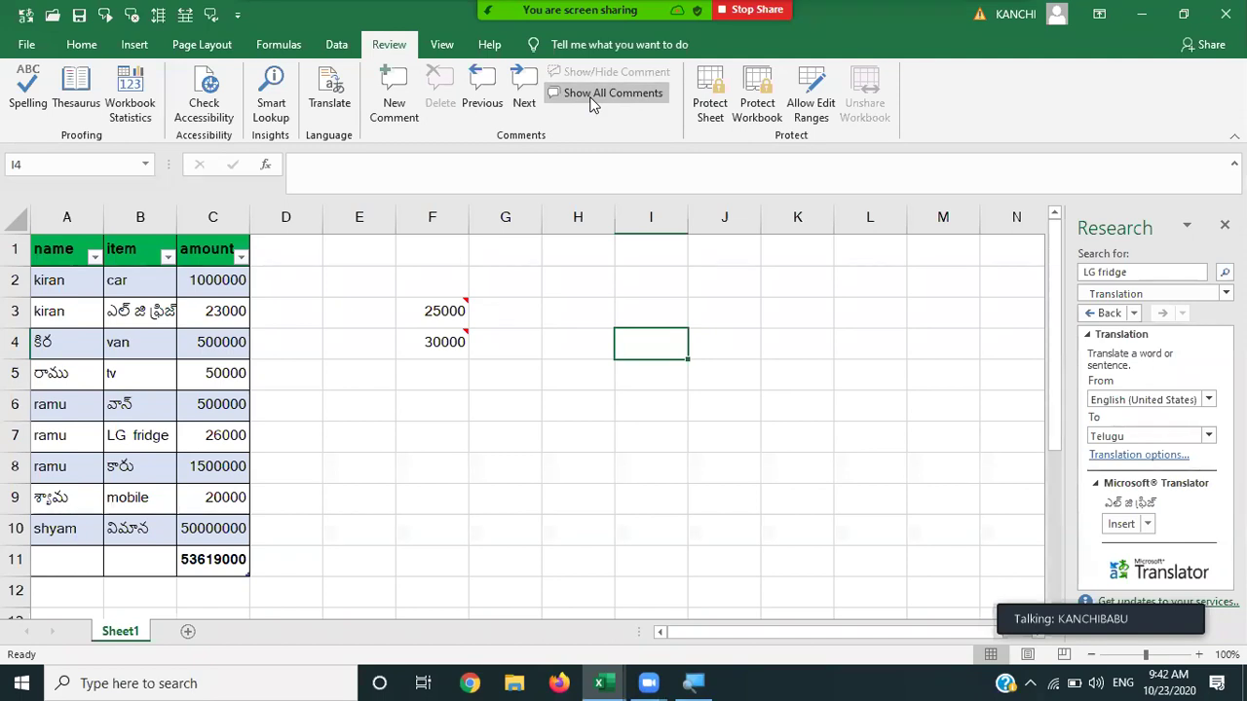
Delete the comments from F3 and F4, leaving F3 selected.
click(435, 310)
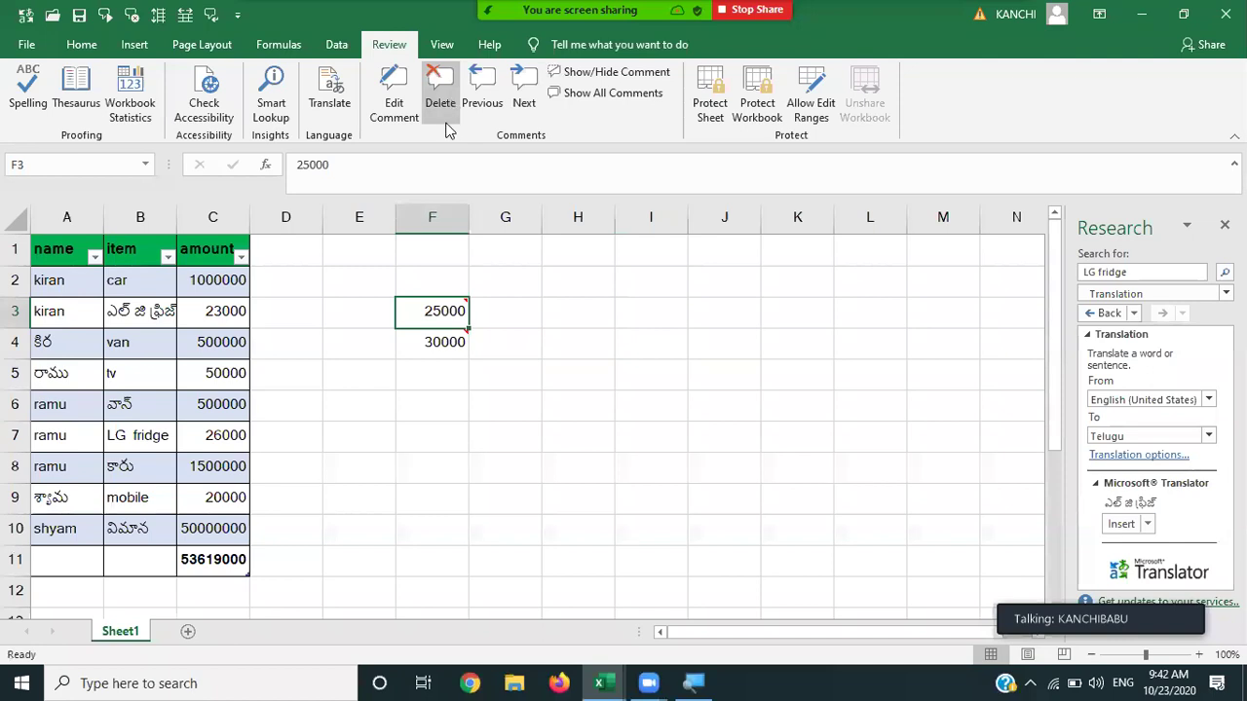
click(444, 85)
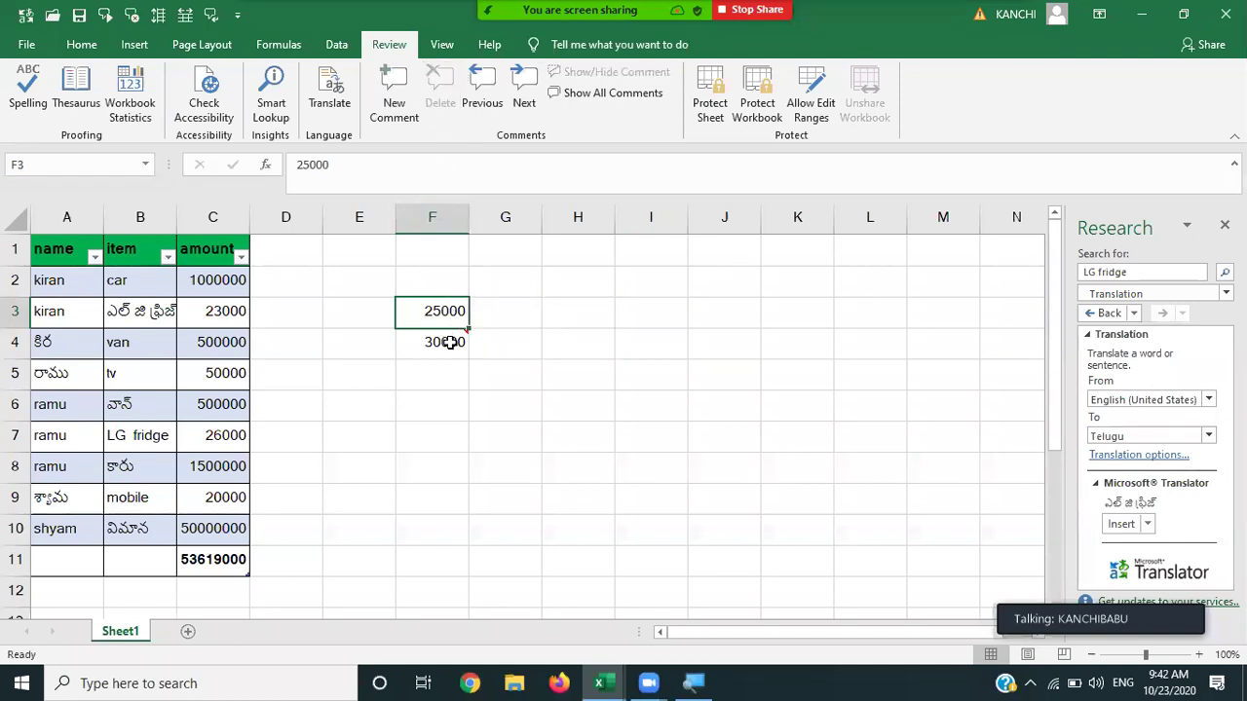
click(447, 342)
click(441, 88)
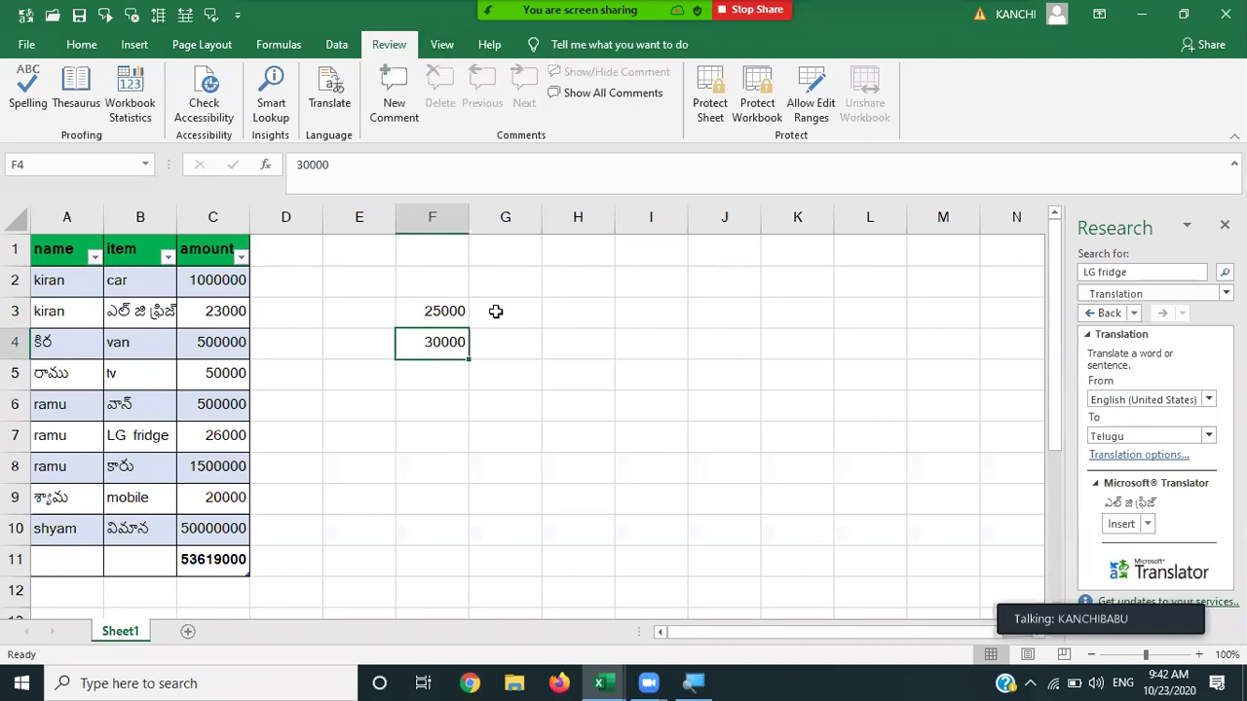
click(496, 310)
click(424, 312)
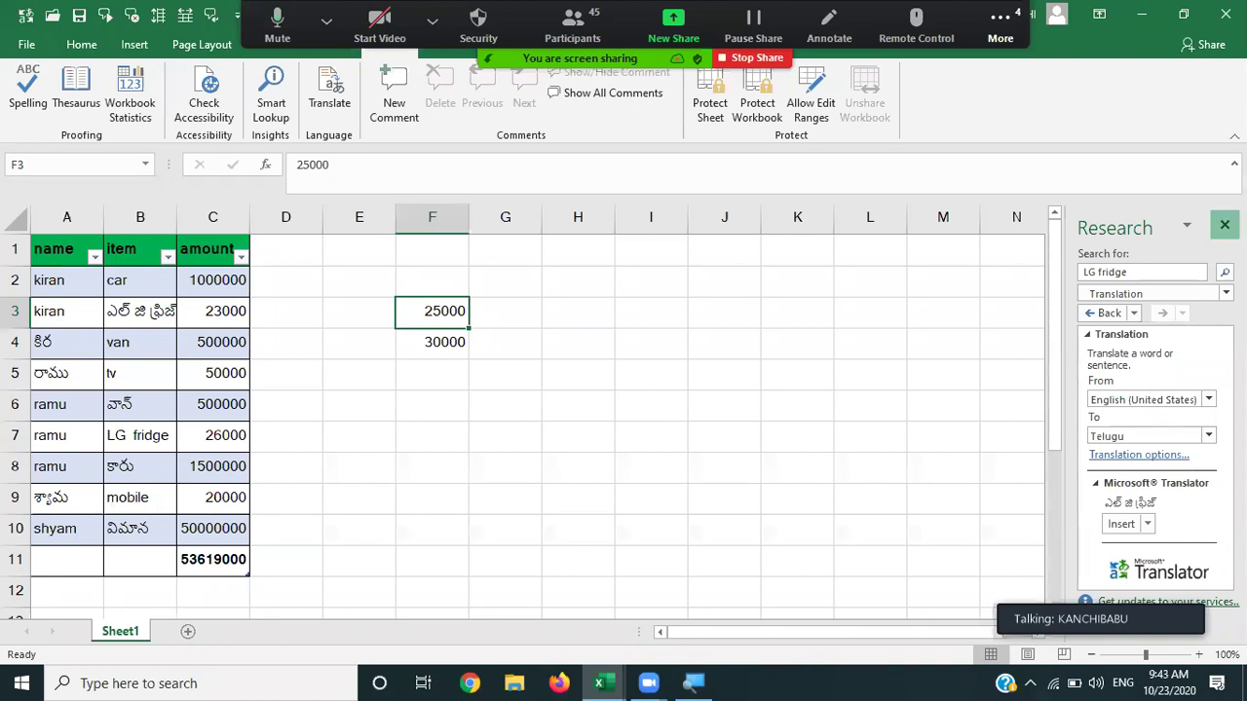
Close the Research pane showing the 'LG fridge' Telugu translation.
click(1224, 225)
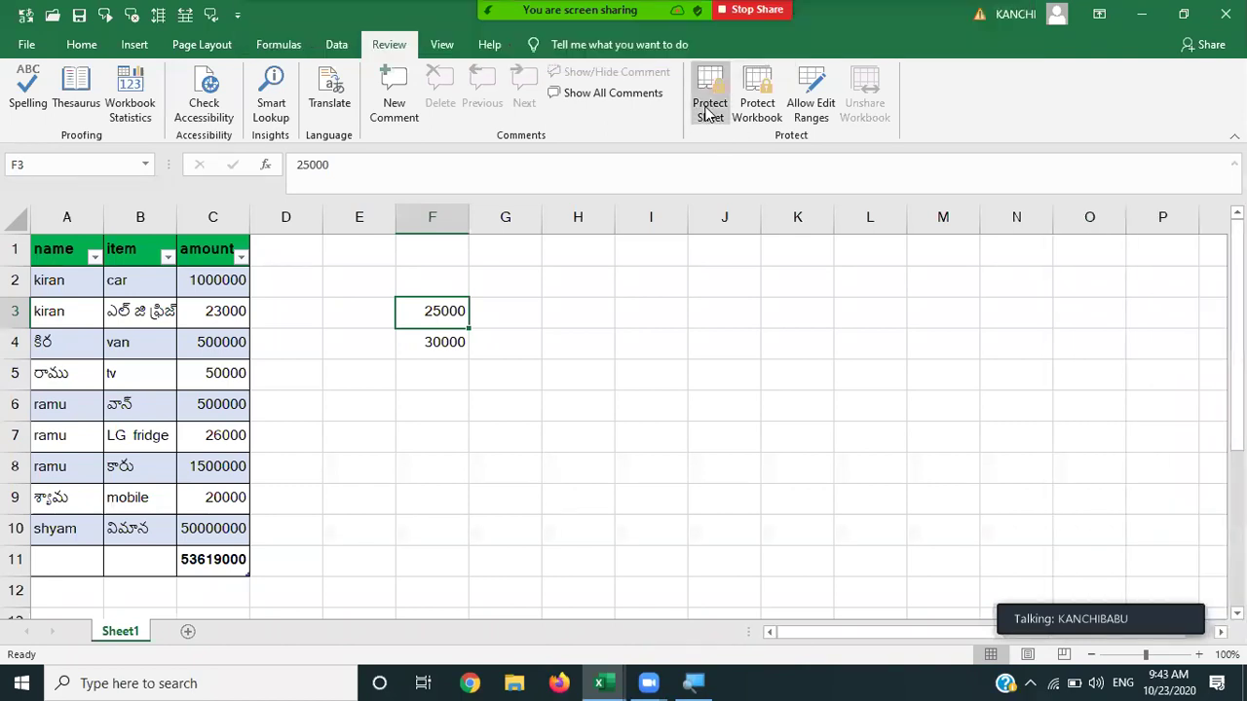
In Protect Sheet, allow formatting cells, columns, rows and inserting or deleting columns, rows, hyperlinks.
click(710, 105)
click(533, 303)
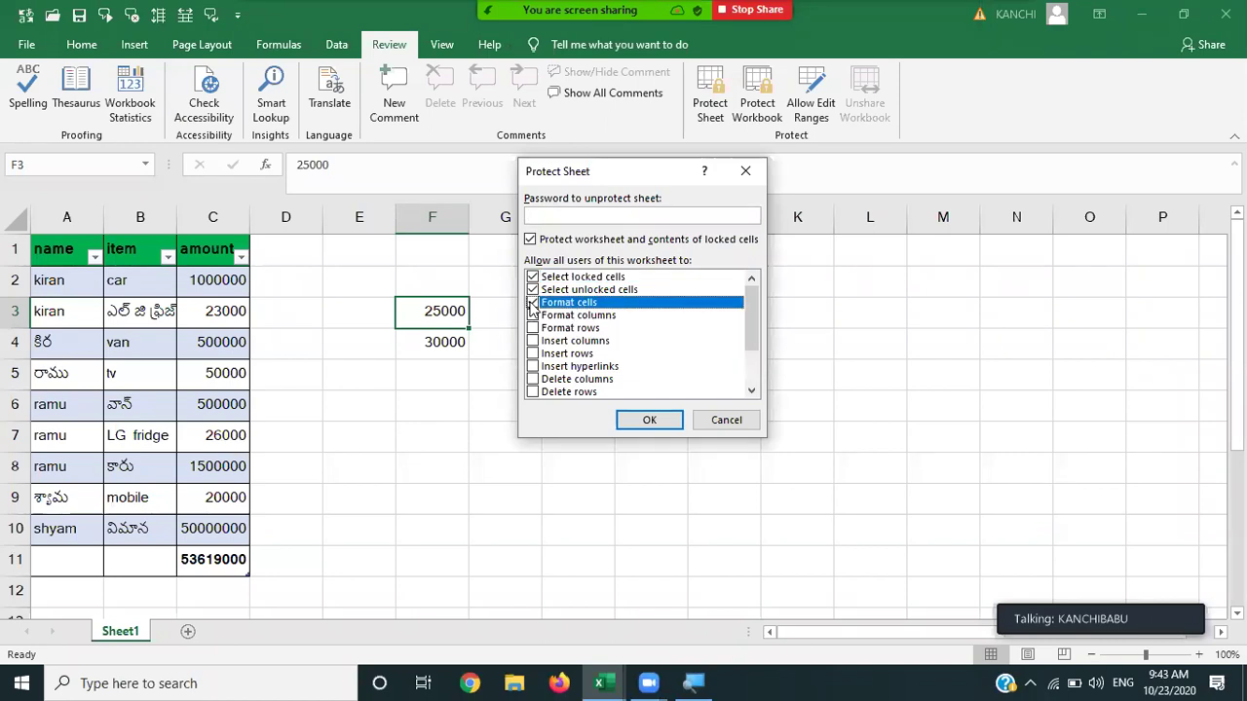
click(533, 315)
click(533, 329)
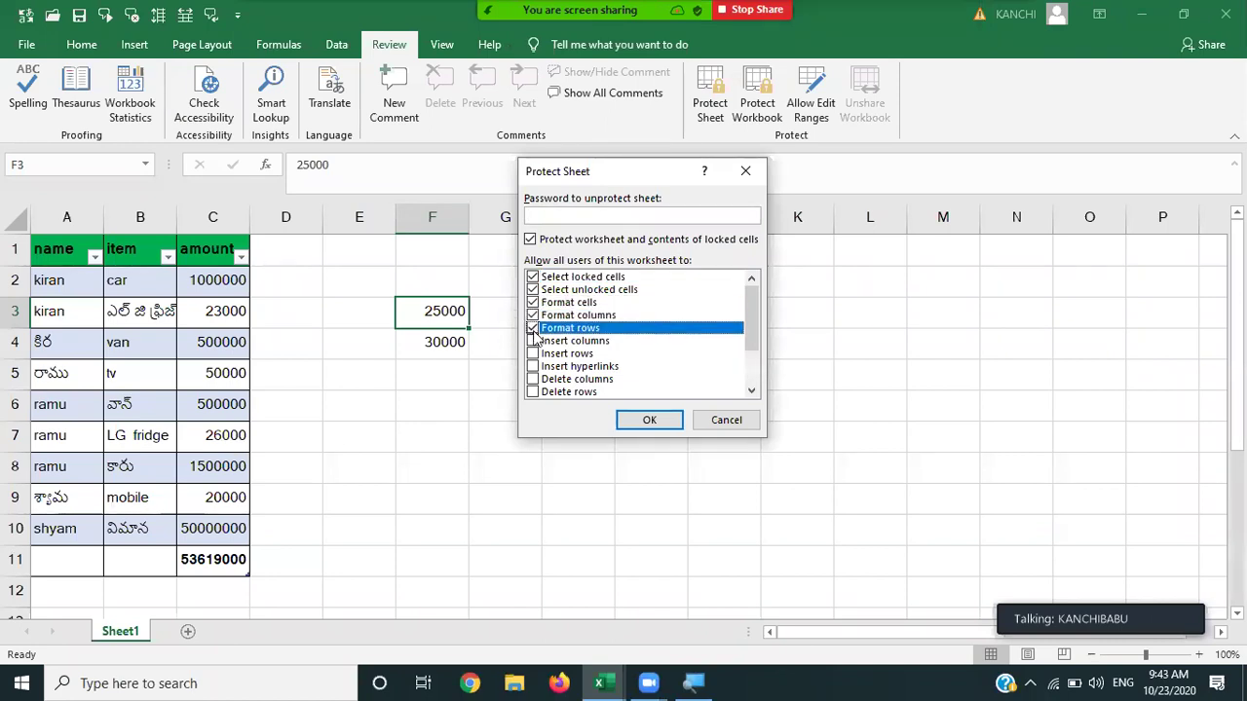
click(533, 341)
click(533, 354)
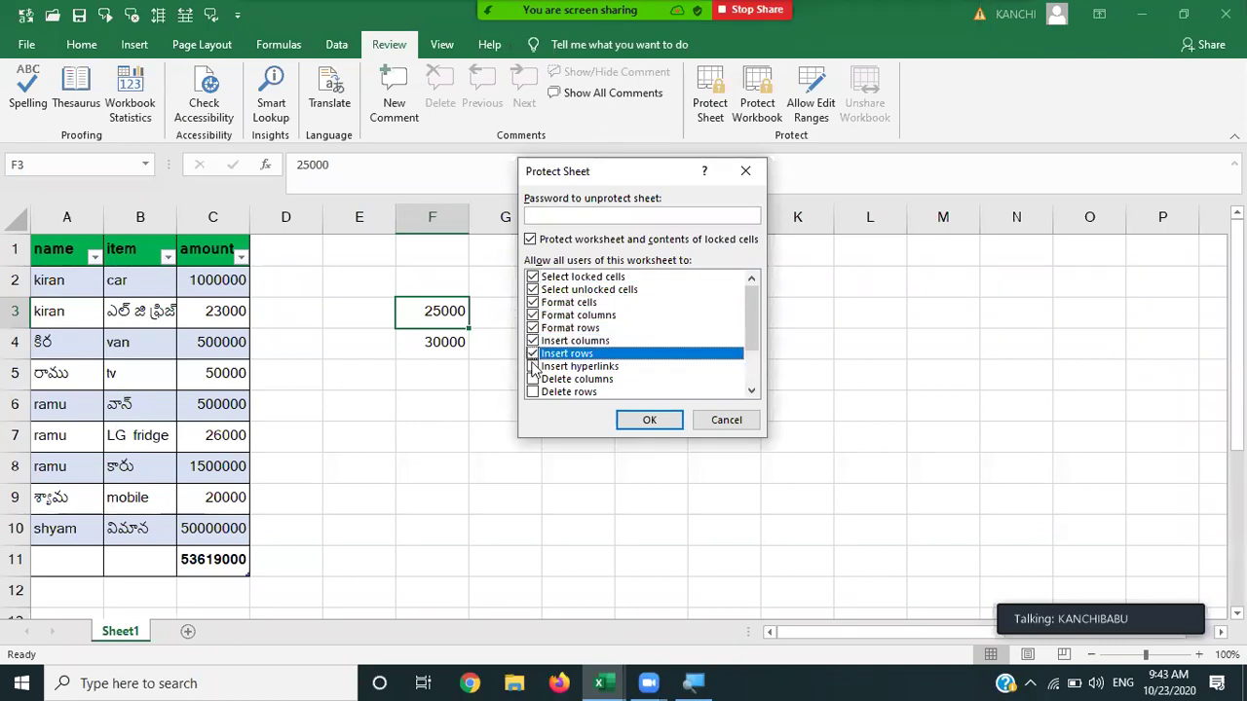
click(533, 366)
click(533, 379)
click(533, 392)
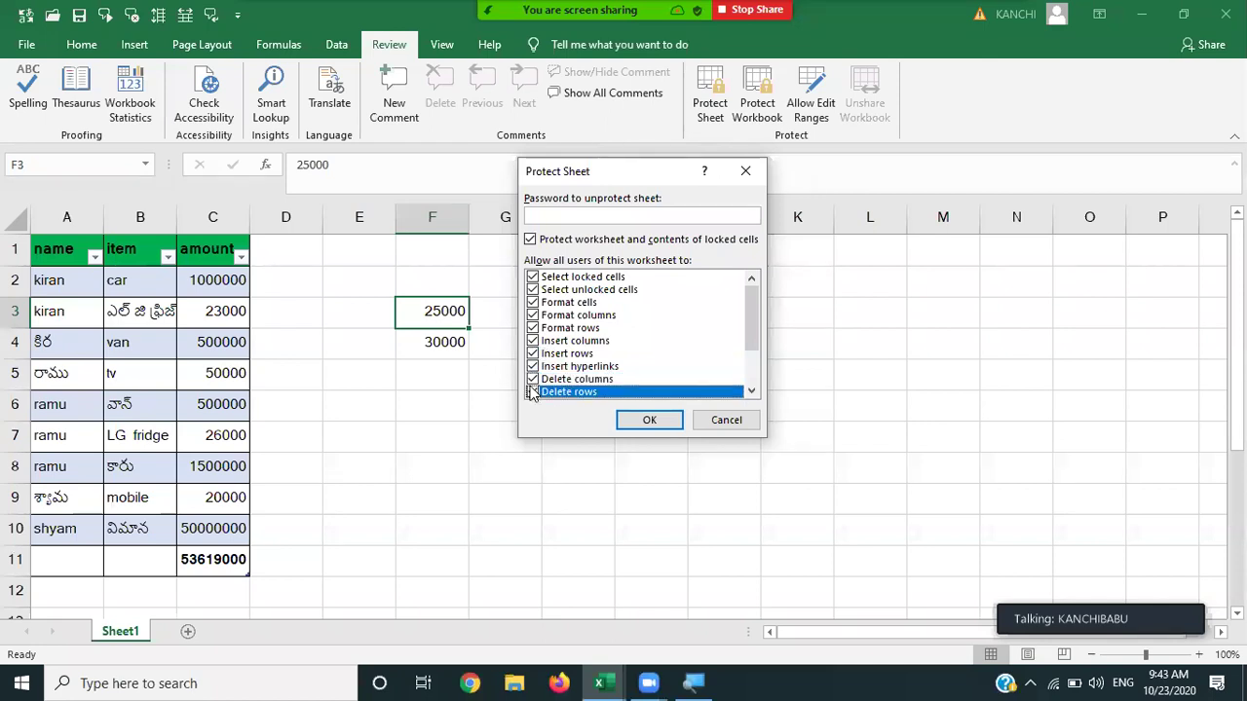
Also allow sorting, AutoFilter, PivotTables, objects and scenarios, and protect with a confirmed password.
drag(751, 322, 751, 356)
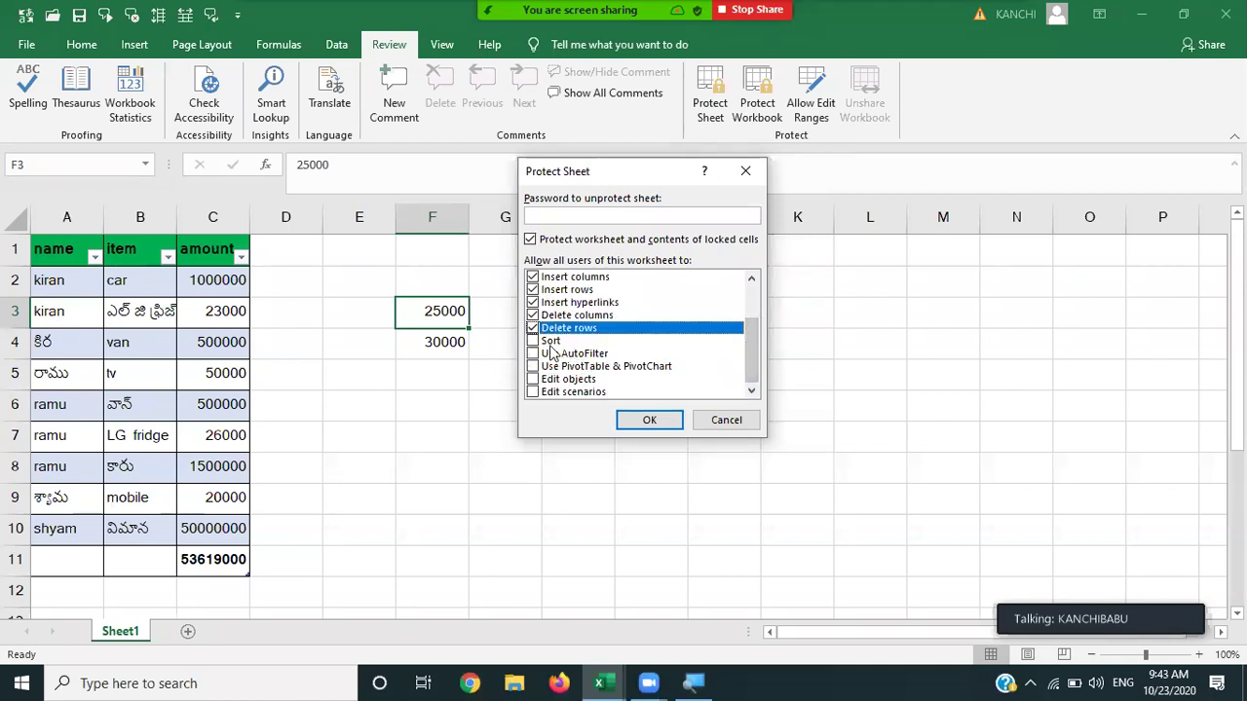
click(533, 341)
click(533, 354)
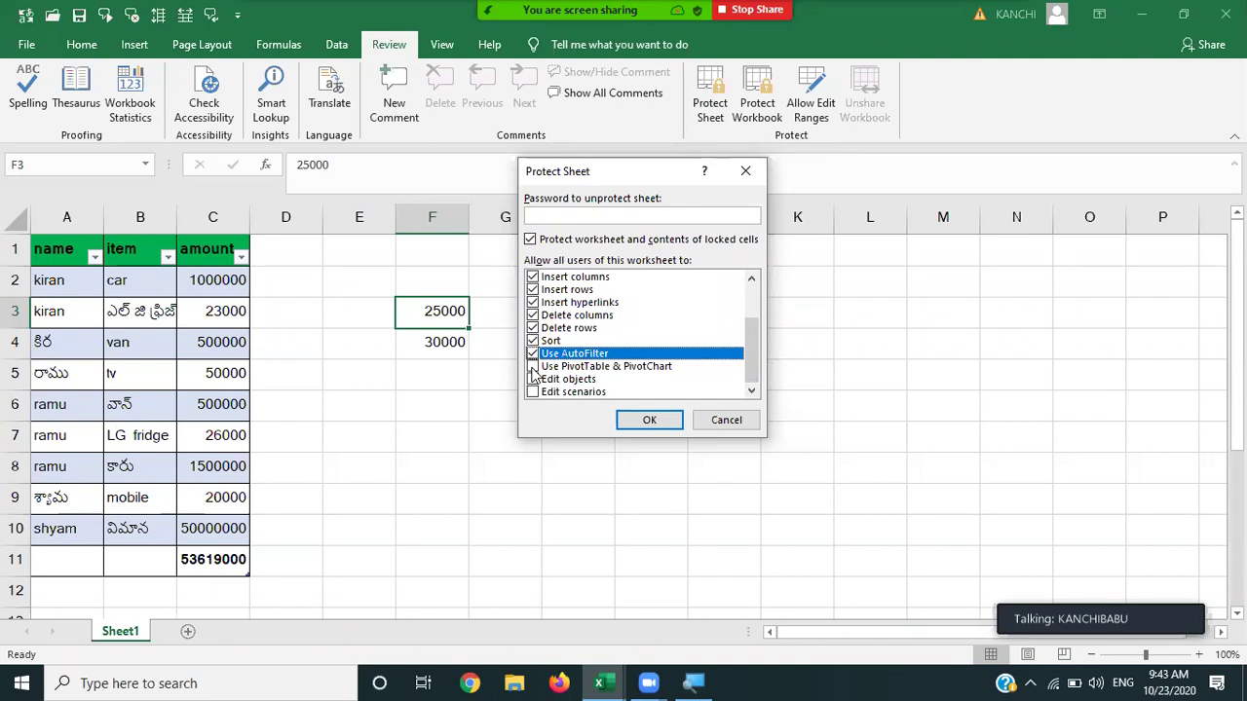
click(532, 367)
click(533, 379)
click(533, 392)
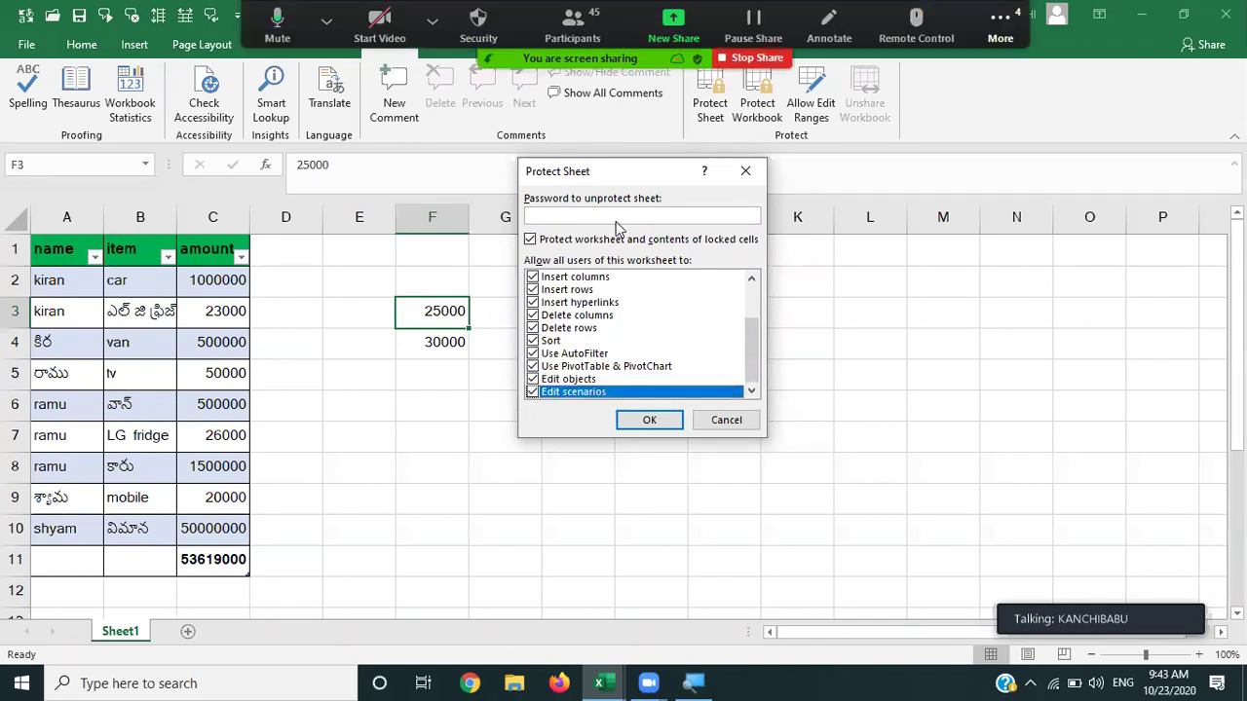
text(1234)
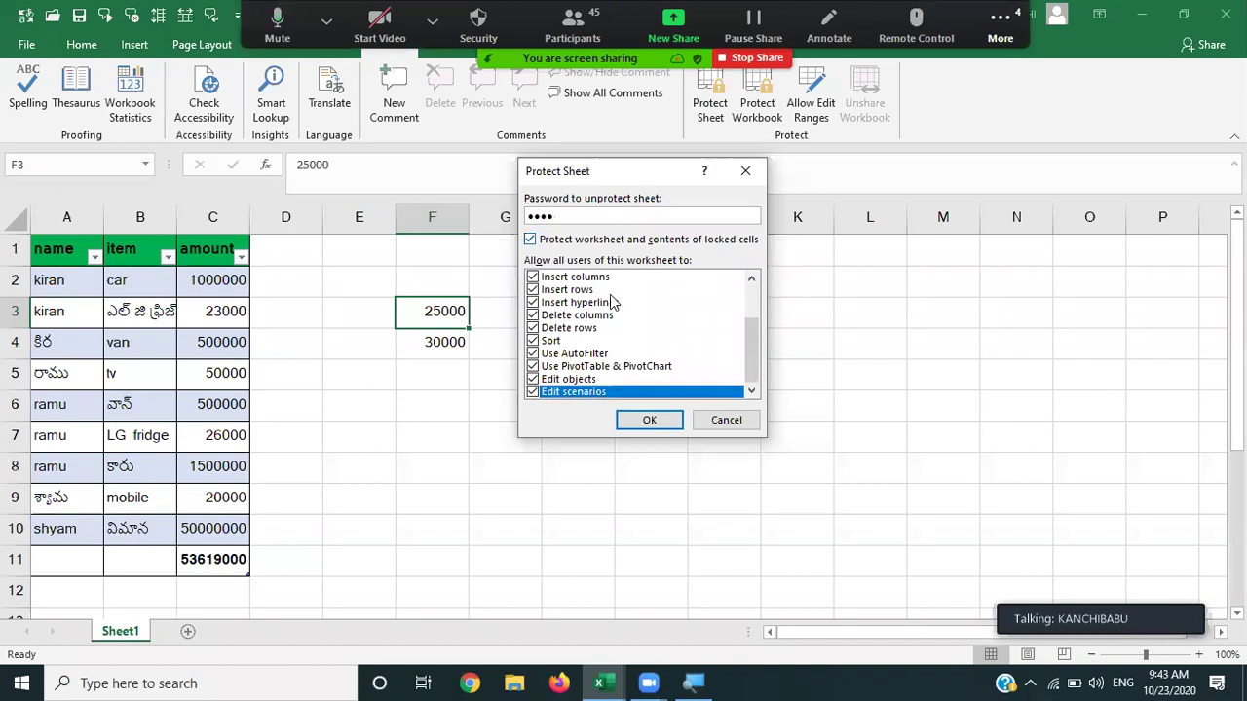
click(633, 420)
text(1234)
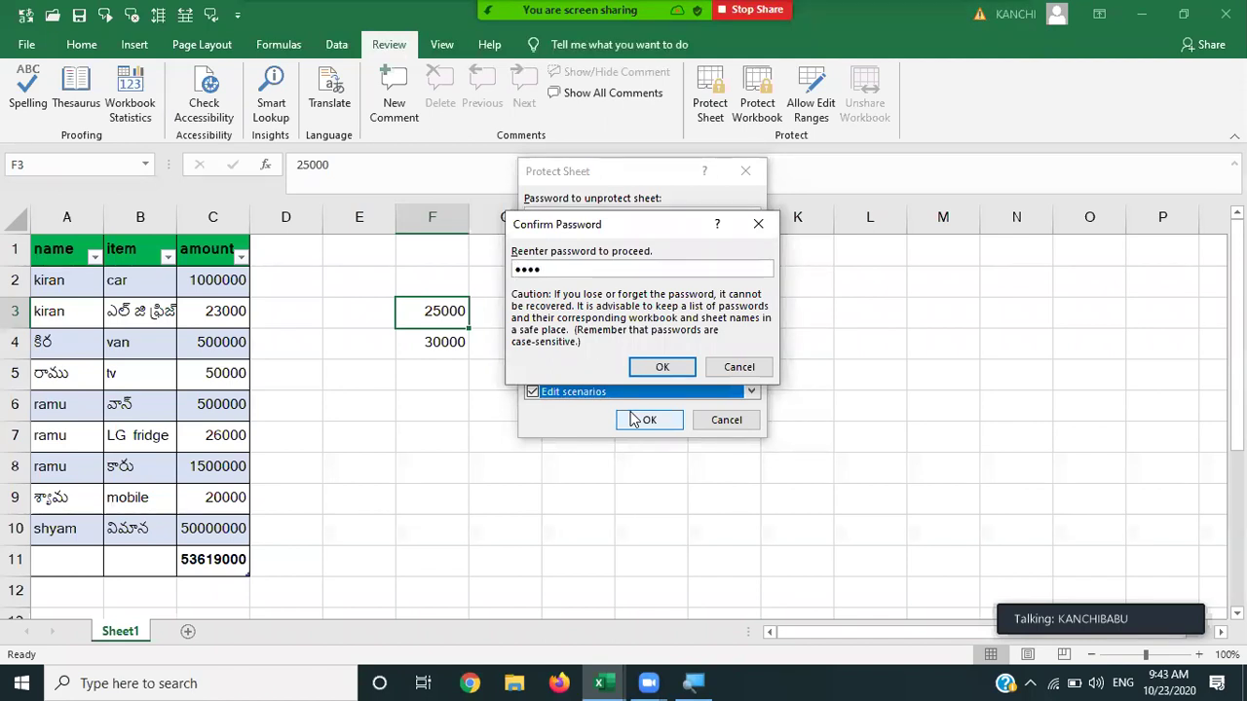
click(659, 365)
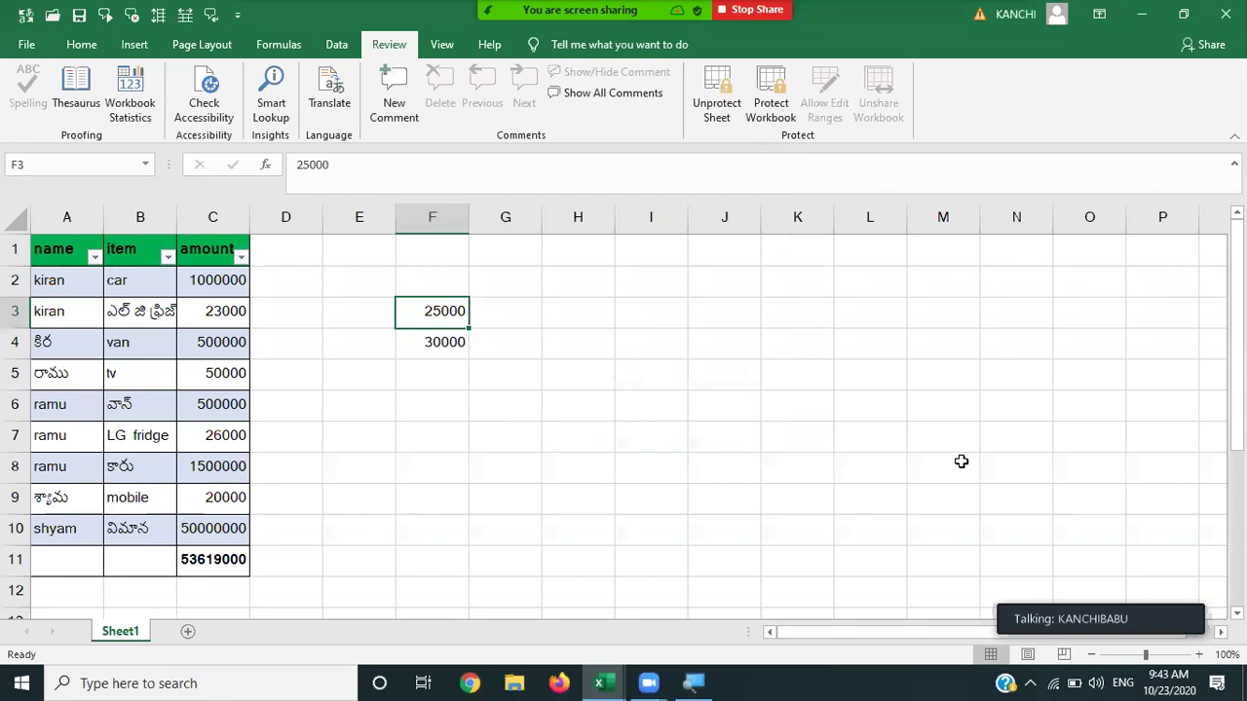
Try editing F3, C4 and L4, dismissing each protected-sheet warning.
click(507, 341)
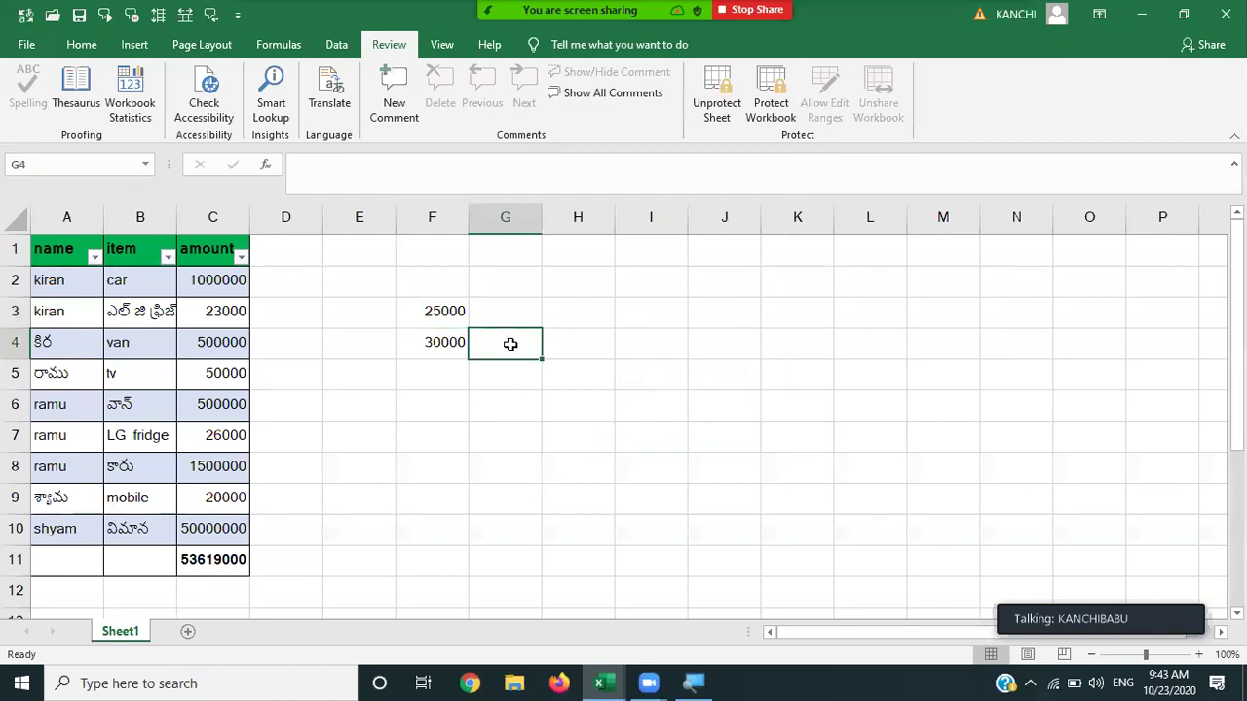
click(435, 322)
double_click(436, 324)
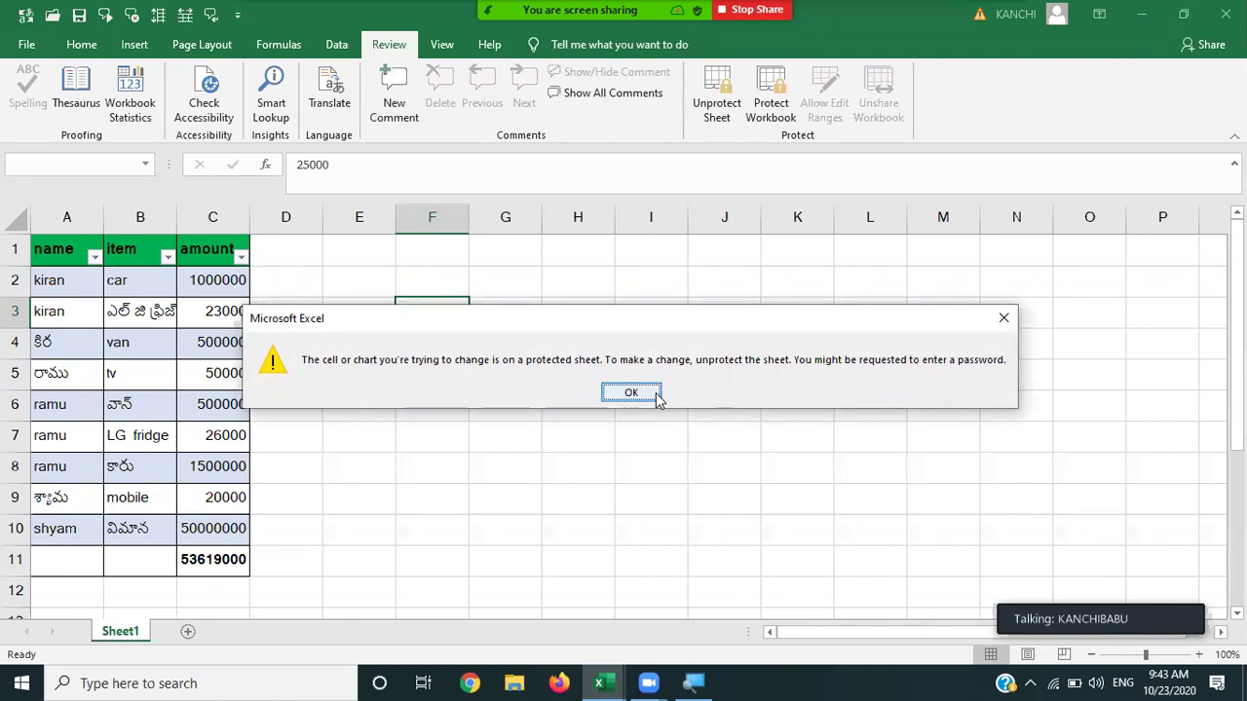
click(658, 394)
double_click(207, 356)
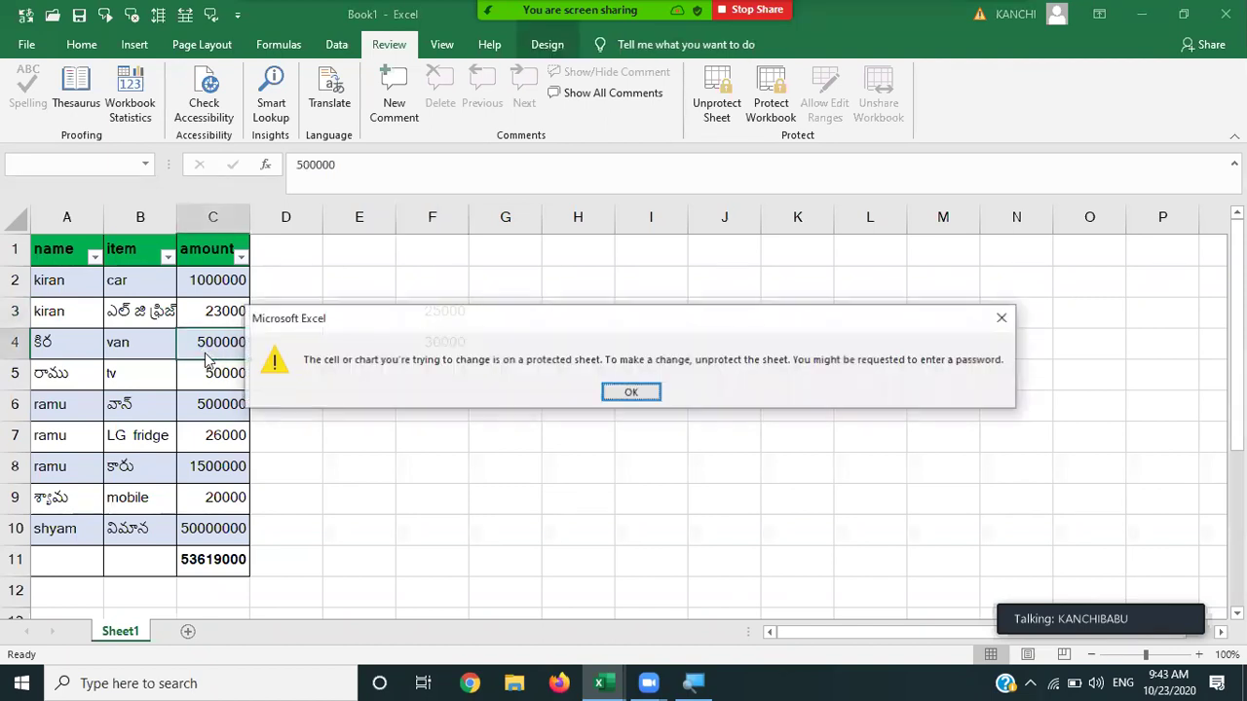
click(619, 399)
click(839, 342)
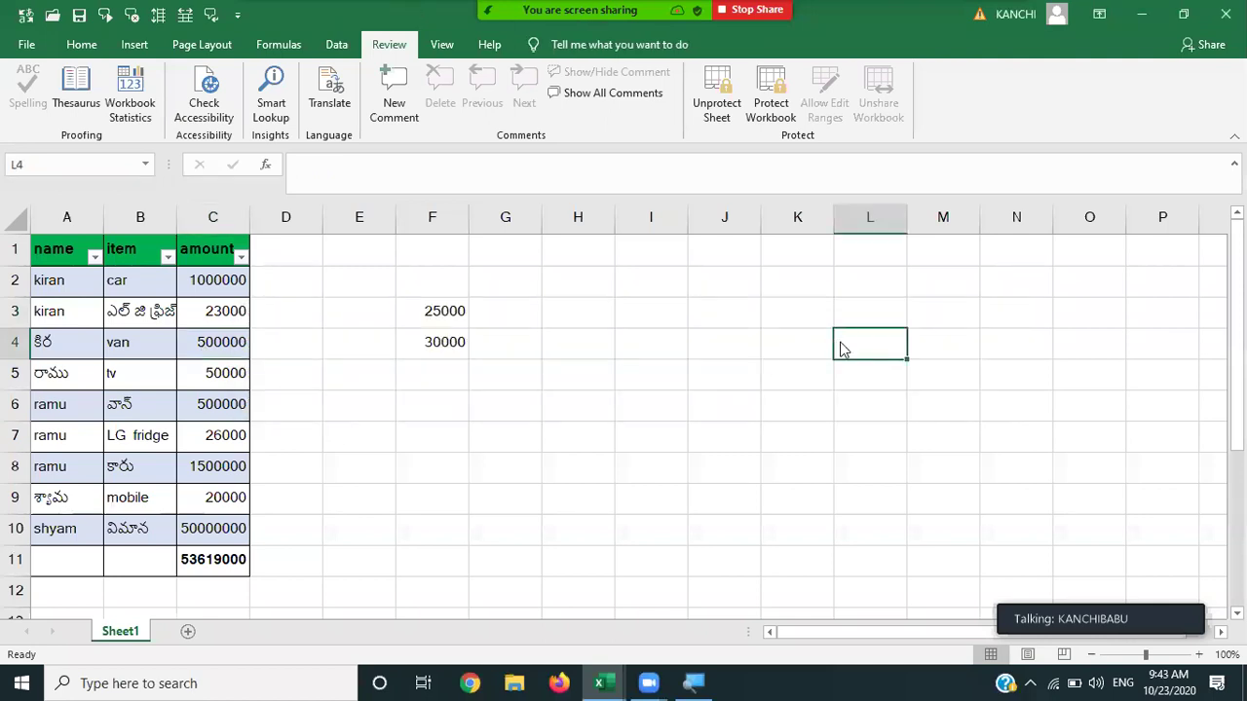
double_click(843, 348)
click(631, 393)
Unprotect Sheet1 by entering its password, then select F3.
click(721, 107)
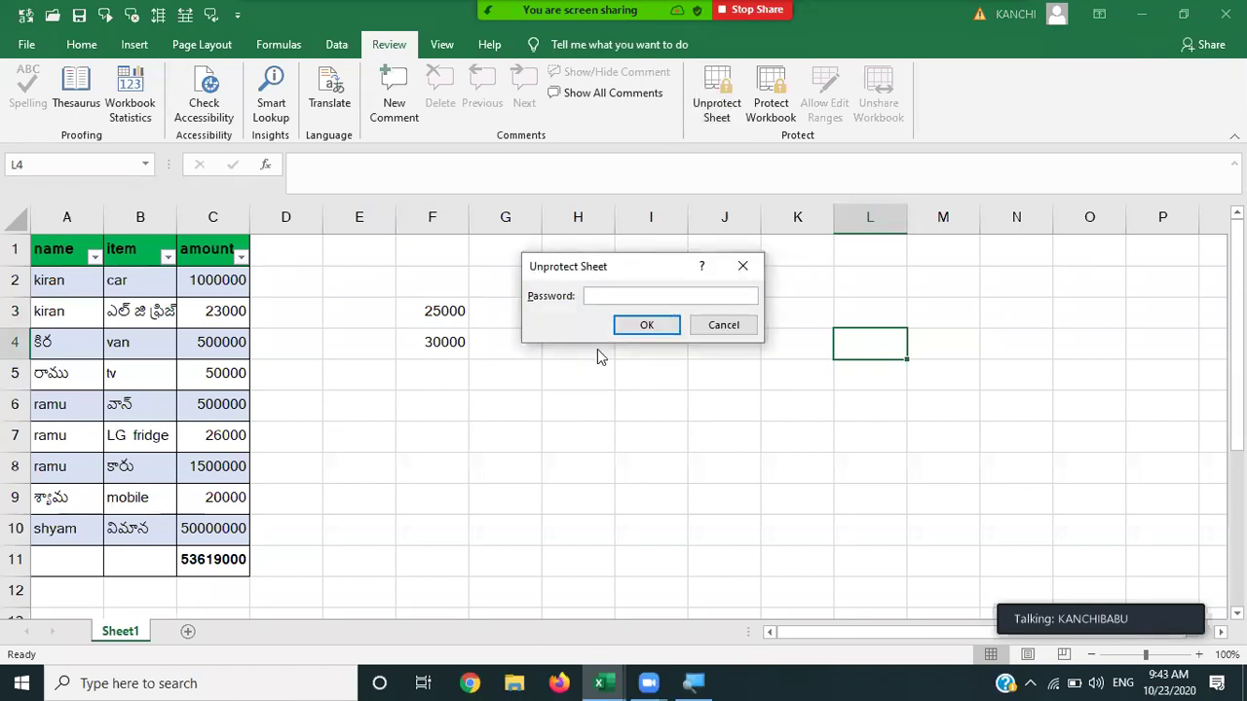
text(12)
key(BackSpace)
key(BackSpace)
text(1234)
key(Return)
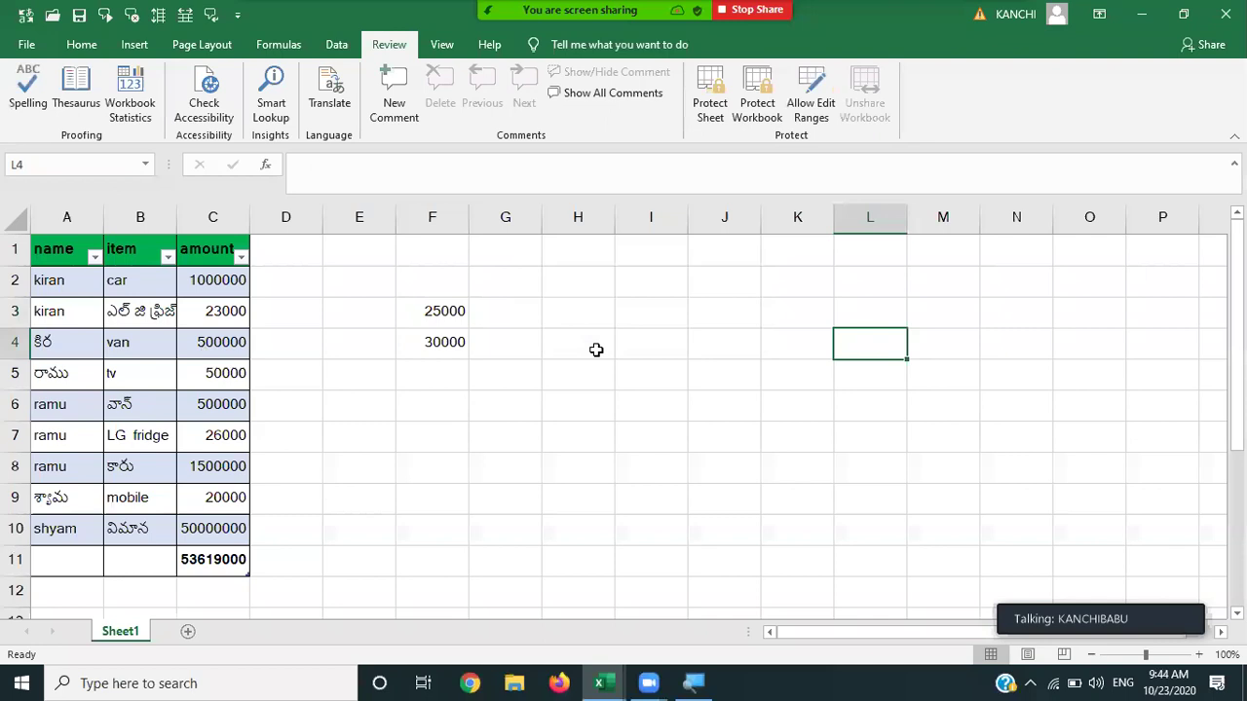
click(440, 309)
Clear 25000 from F3, add a blank Sheet2, and return to the Sheet1 tab.
key(Delete)
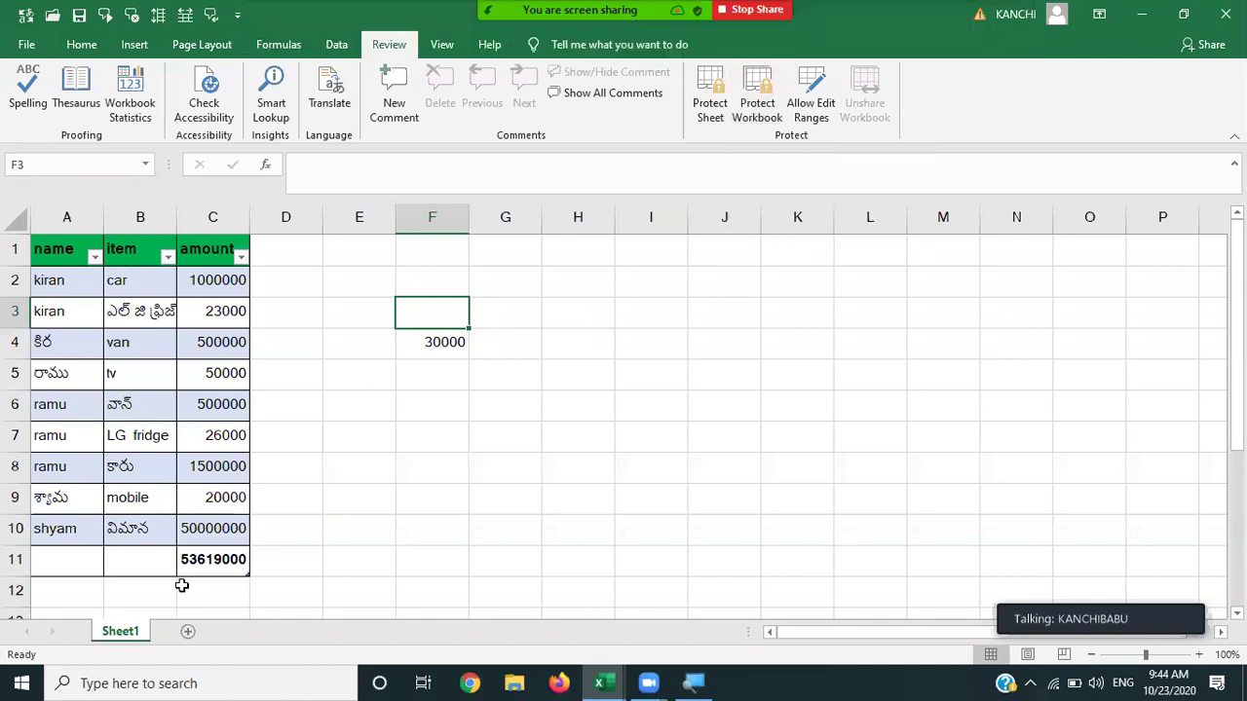
click(188, 631)
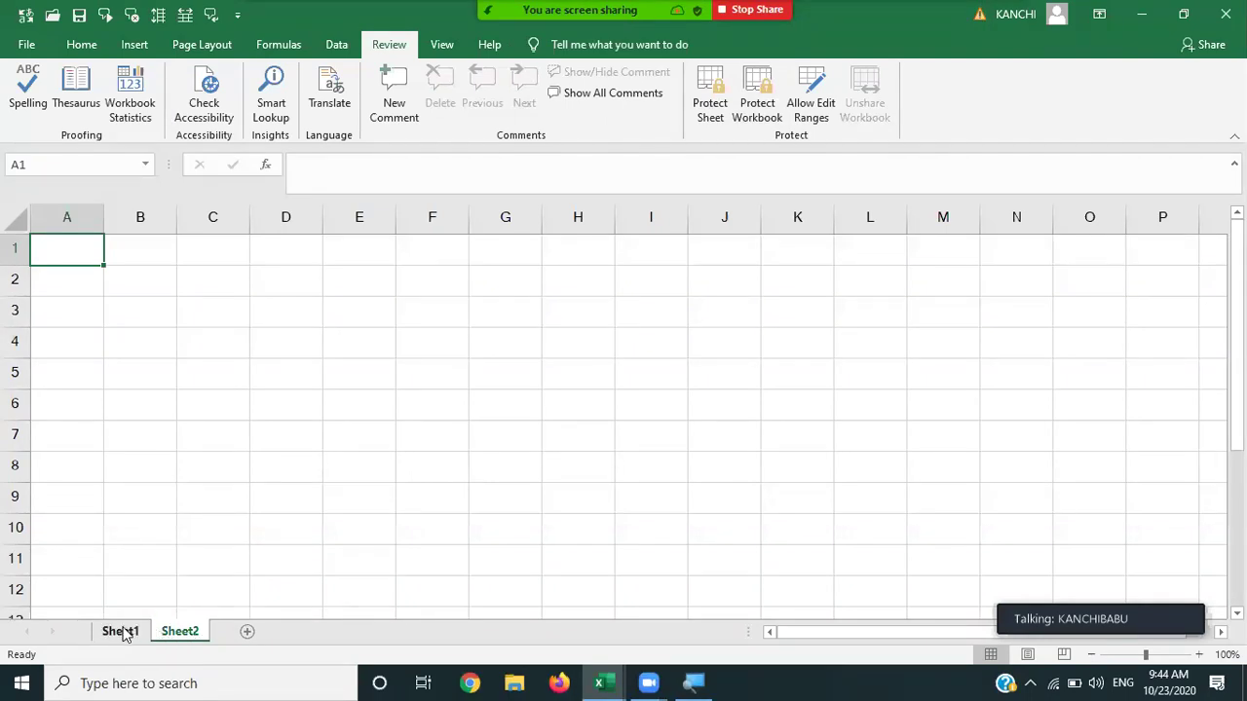
click(120, 631)
right_click(121, 632)
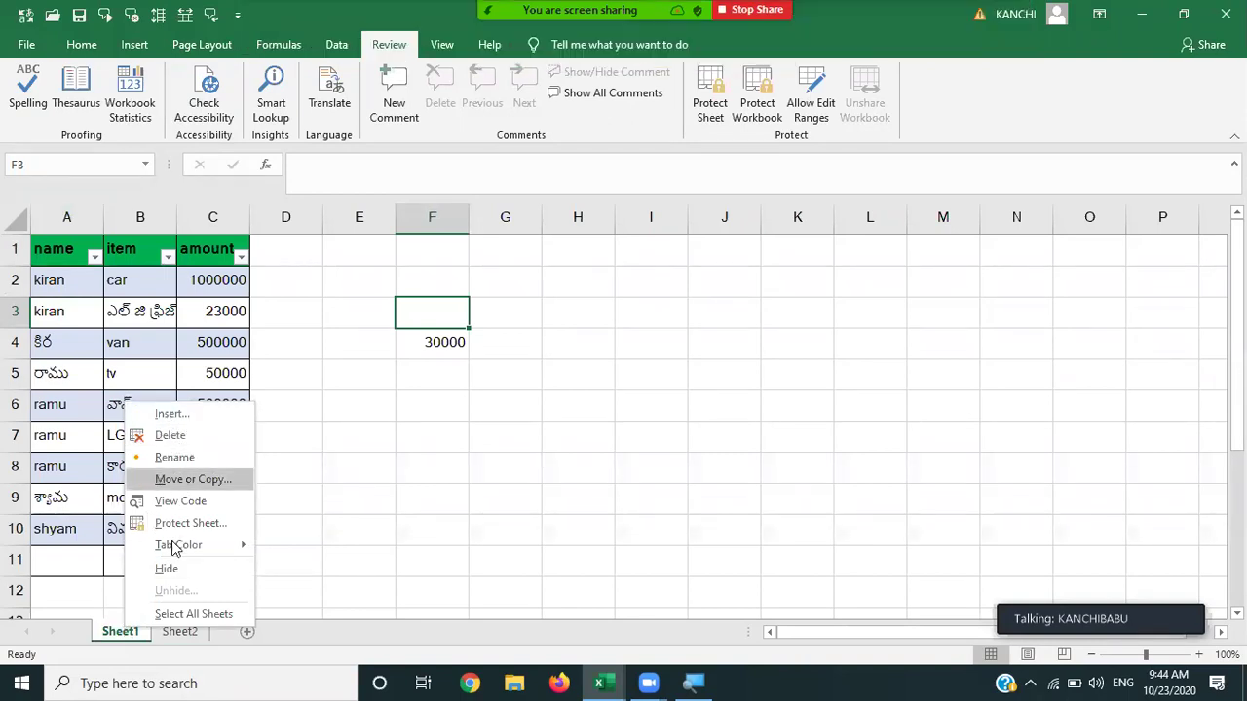
Protect the workbook structure with a password entered and confirmed.
click(380, 462)
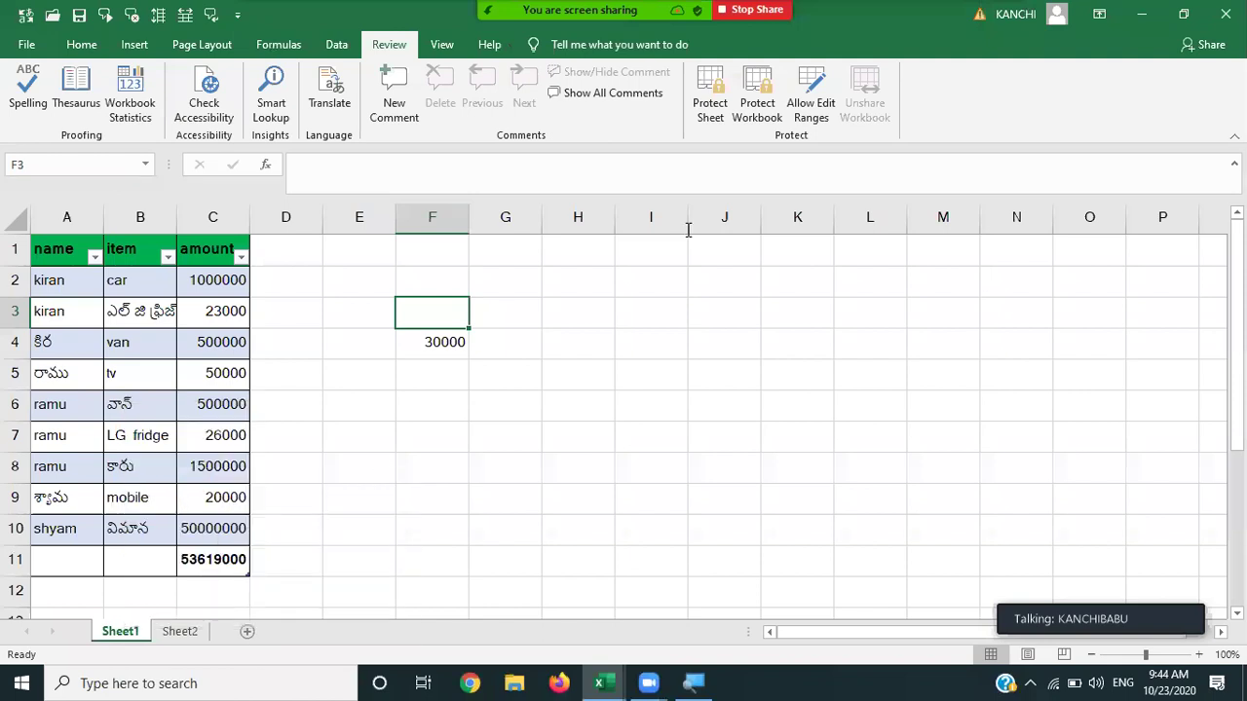
click(759, 102)
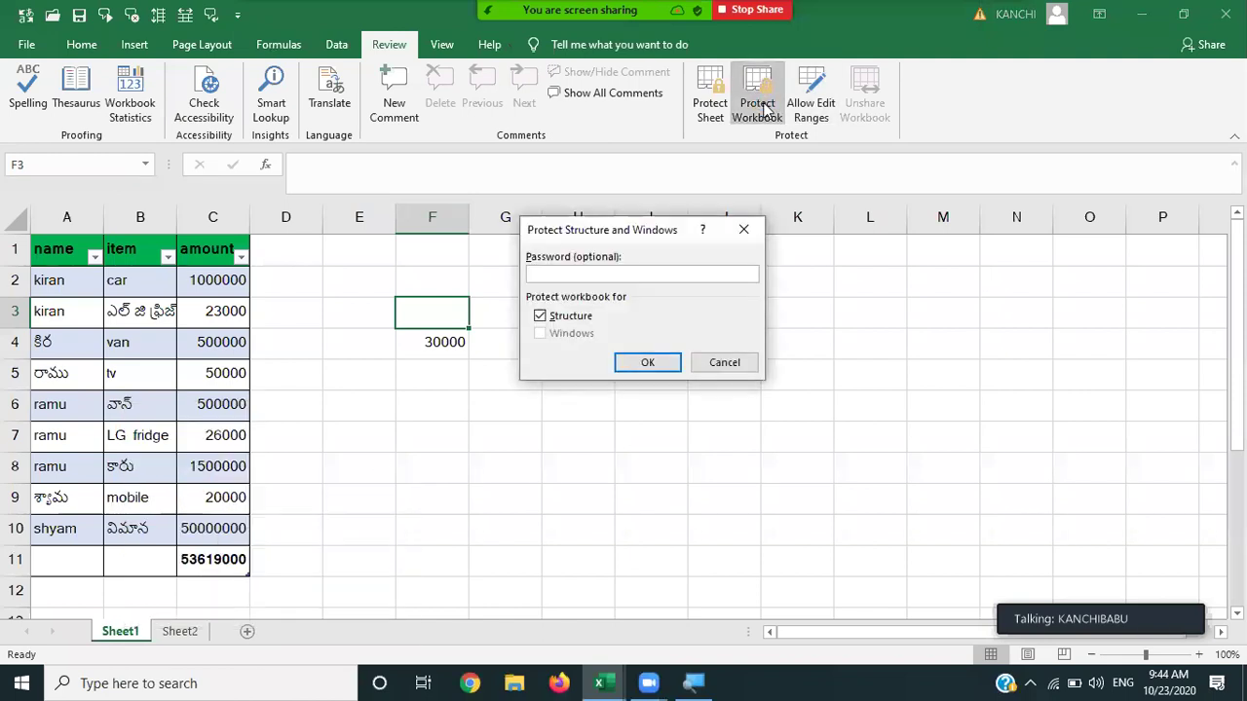
text(1234)
key(Return)
text(1234)
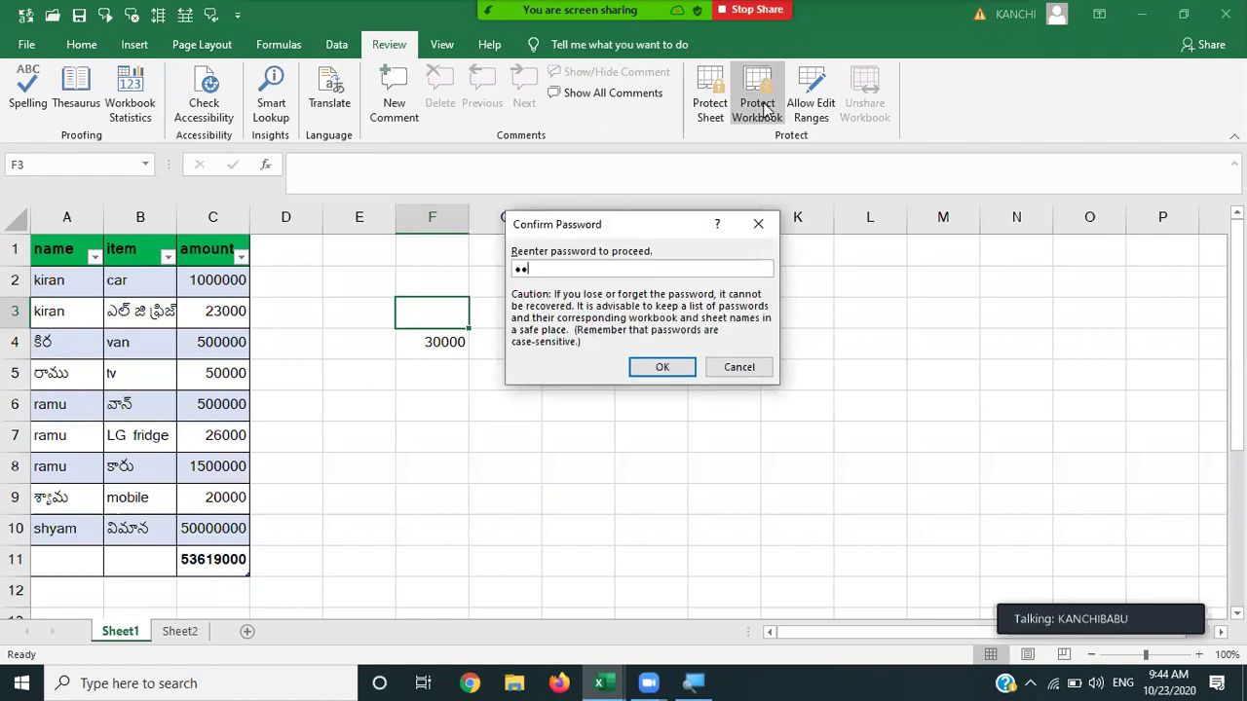
key(Return)
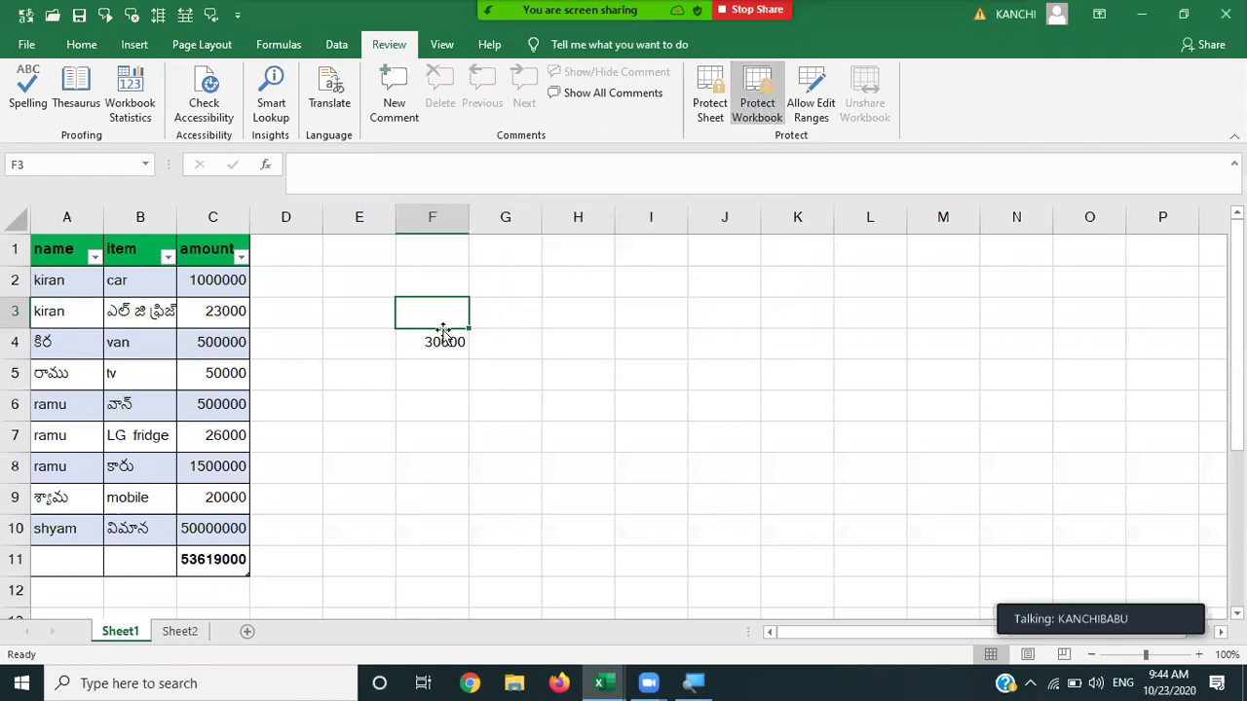
Check the sheet-tab menu shows insert, delete and rename locked, then unprotect the workbook with its password.
right_click(122, 633)
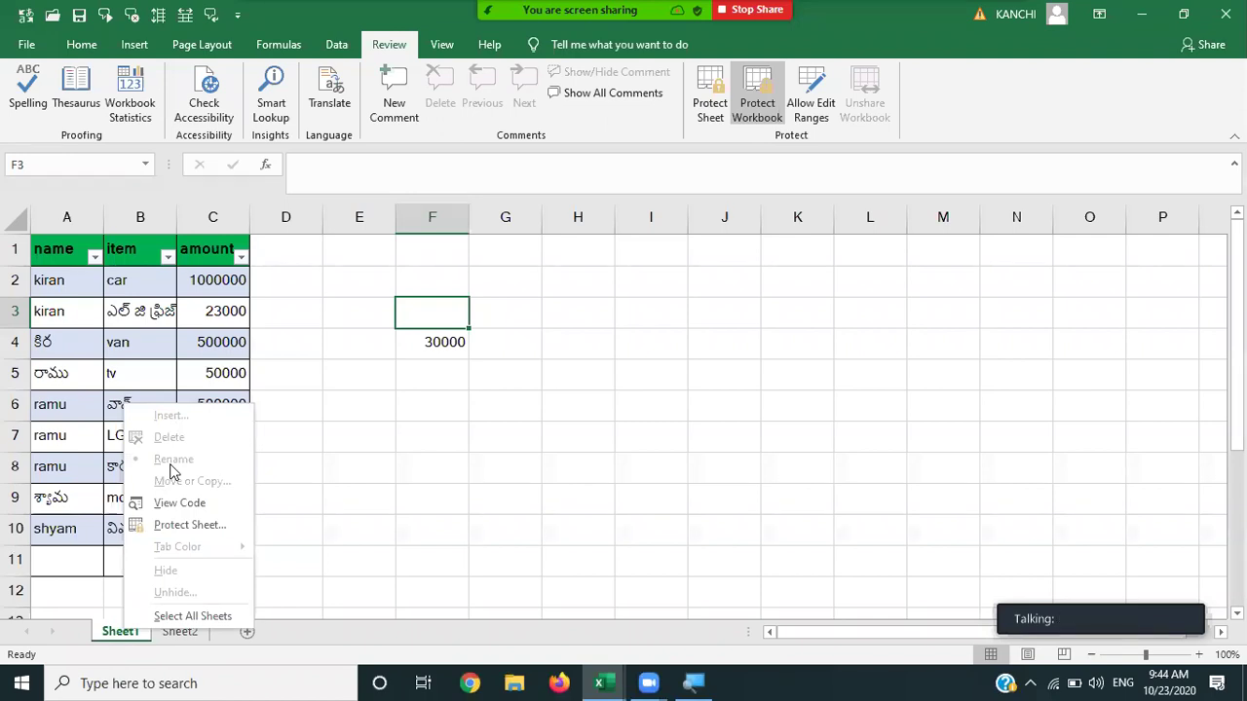
click(490, 353)
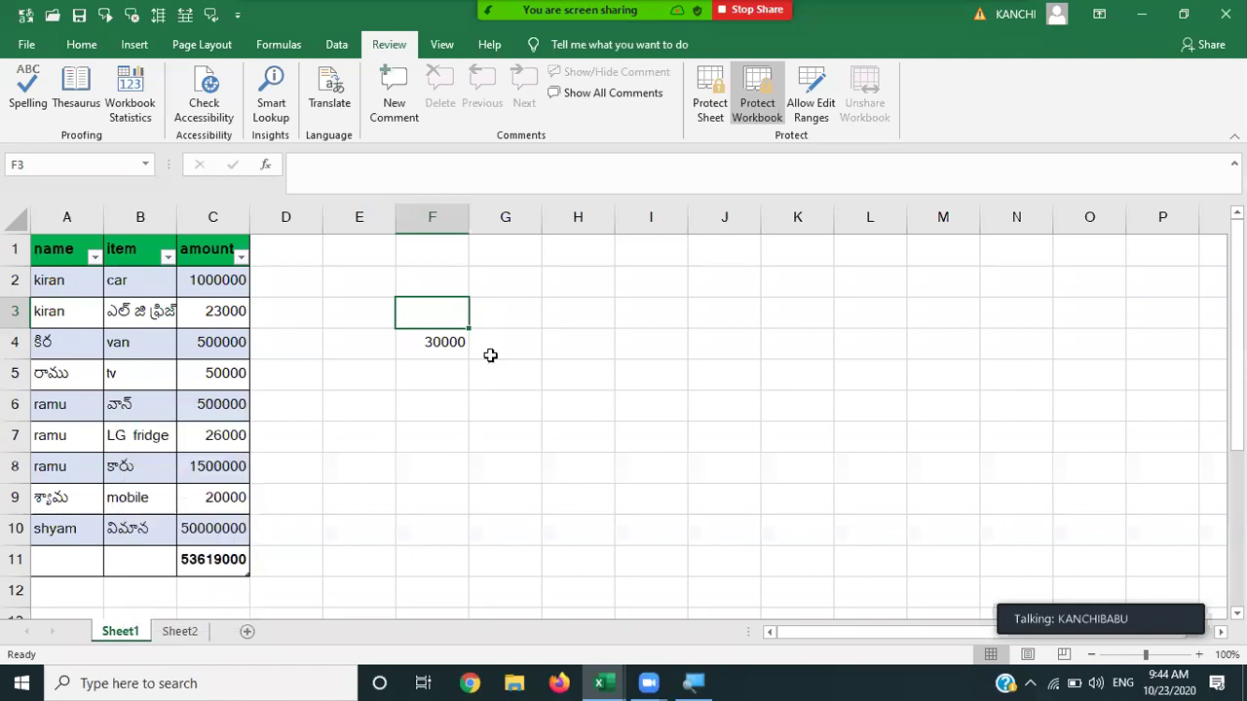
click(745, 124)
text(1234)
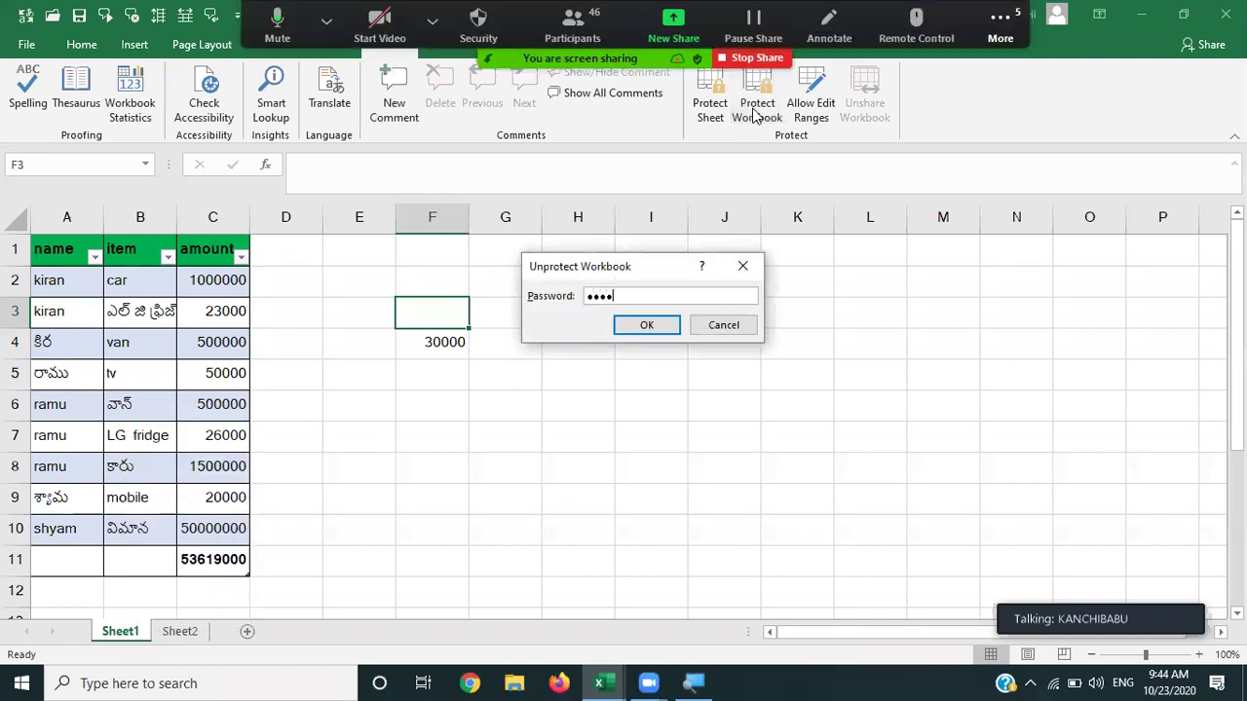
key(Return)
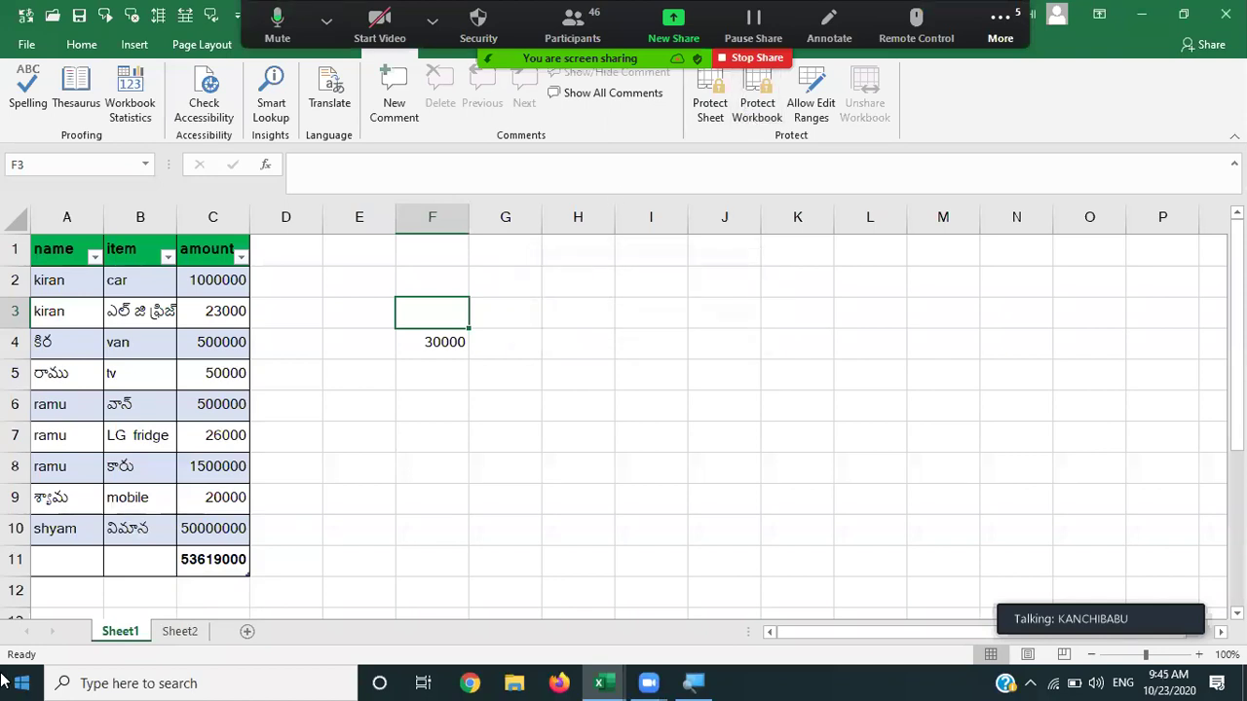
Confirm the sheet-tab commands are enabled again, then select C3 holding 23000.
right_click(130, 638)
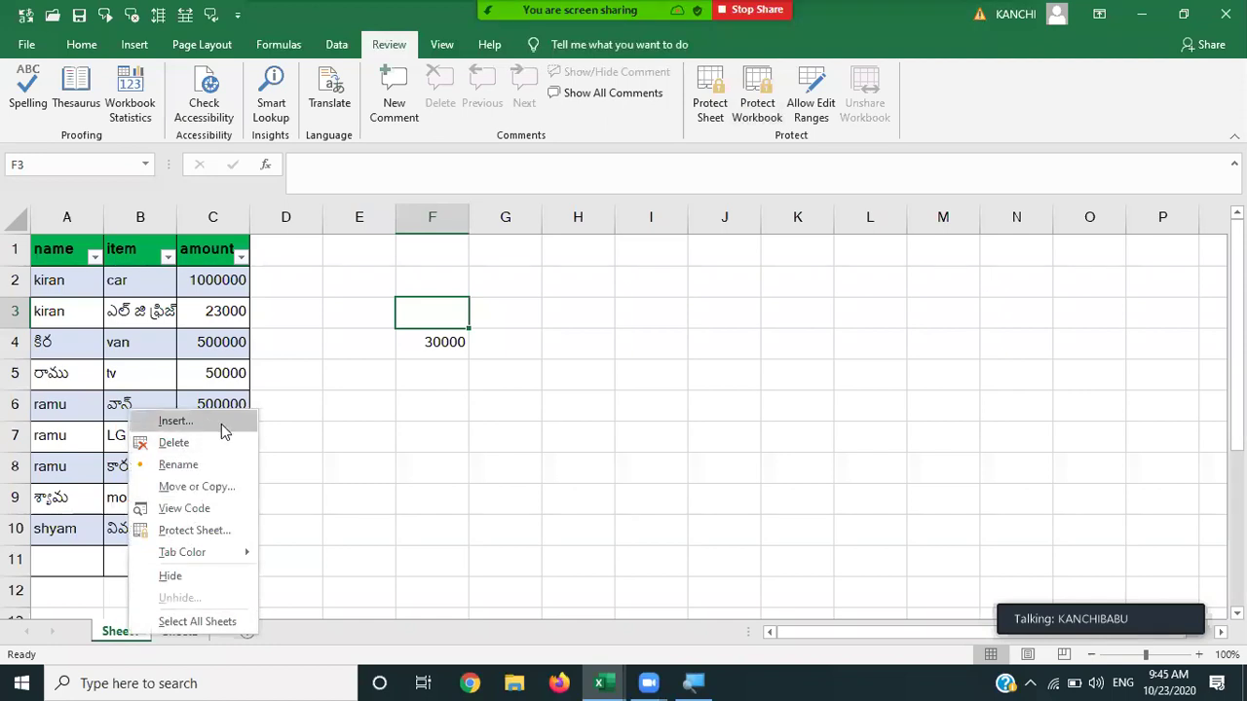
key(Escape)
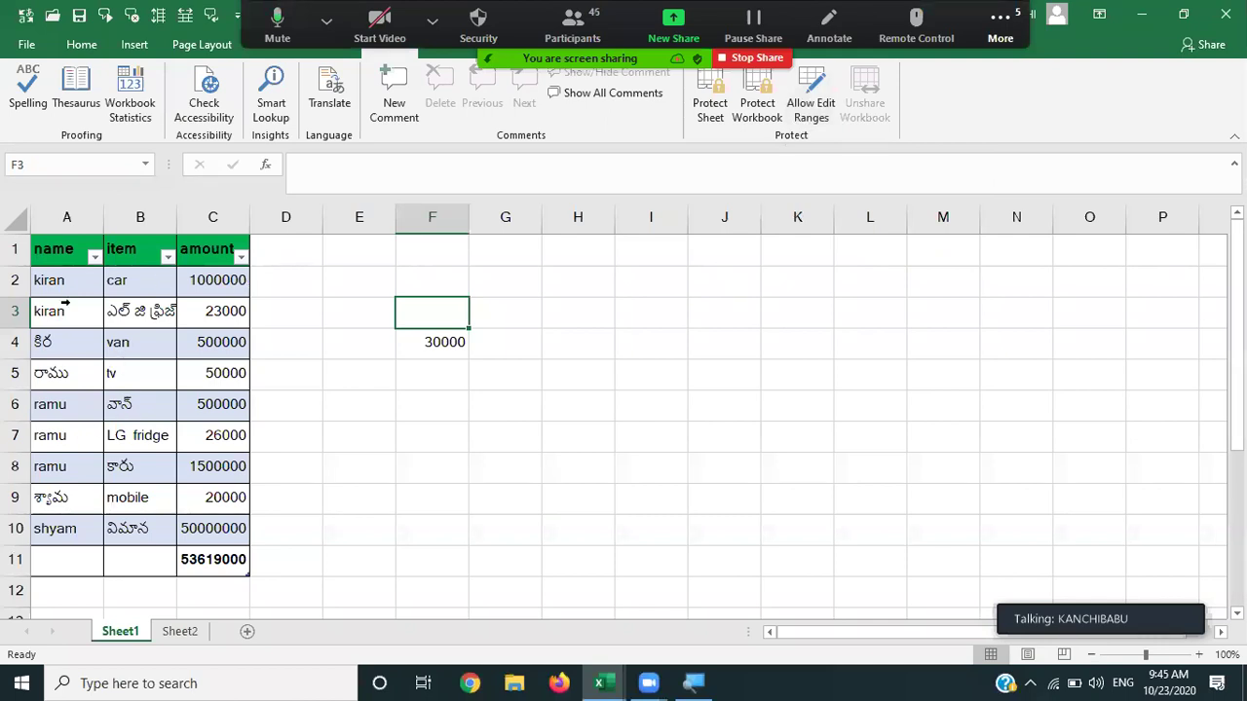
click(202, 283)
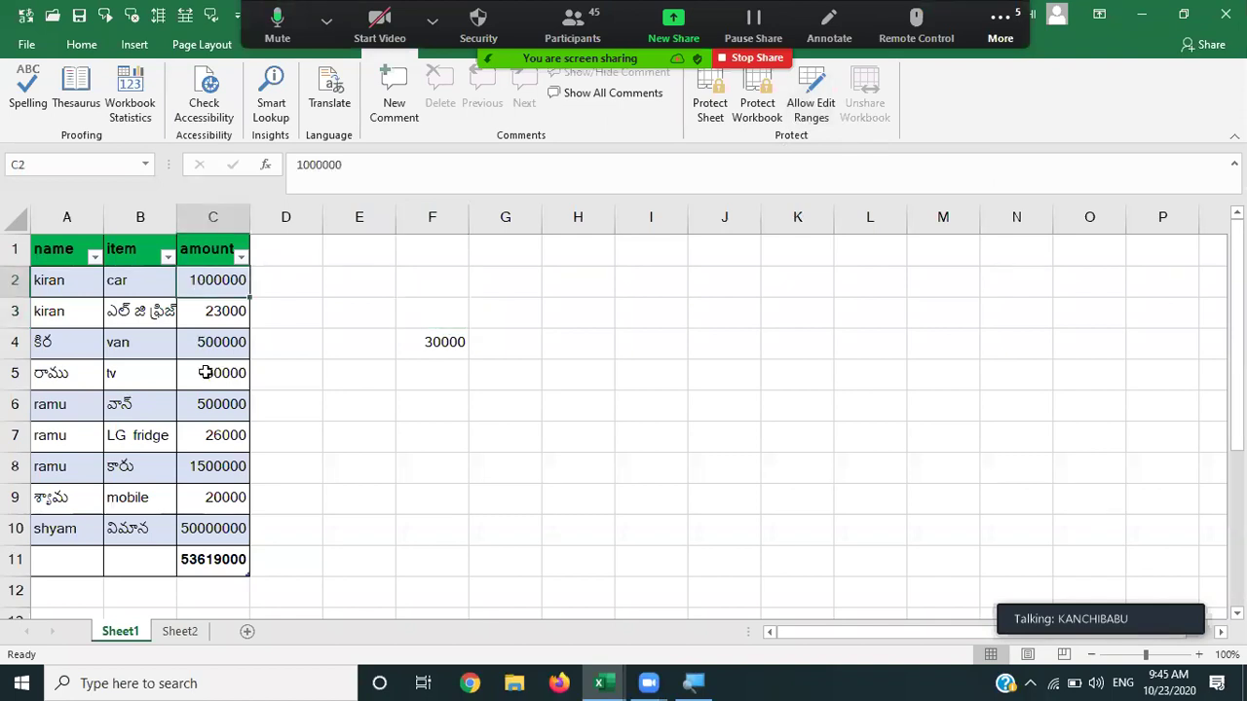
click(216, 308)
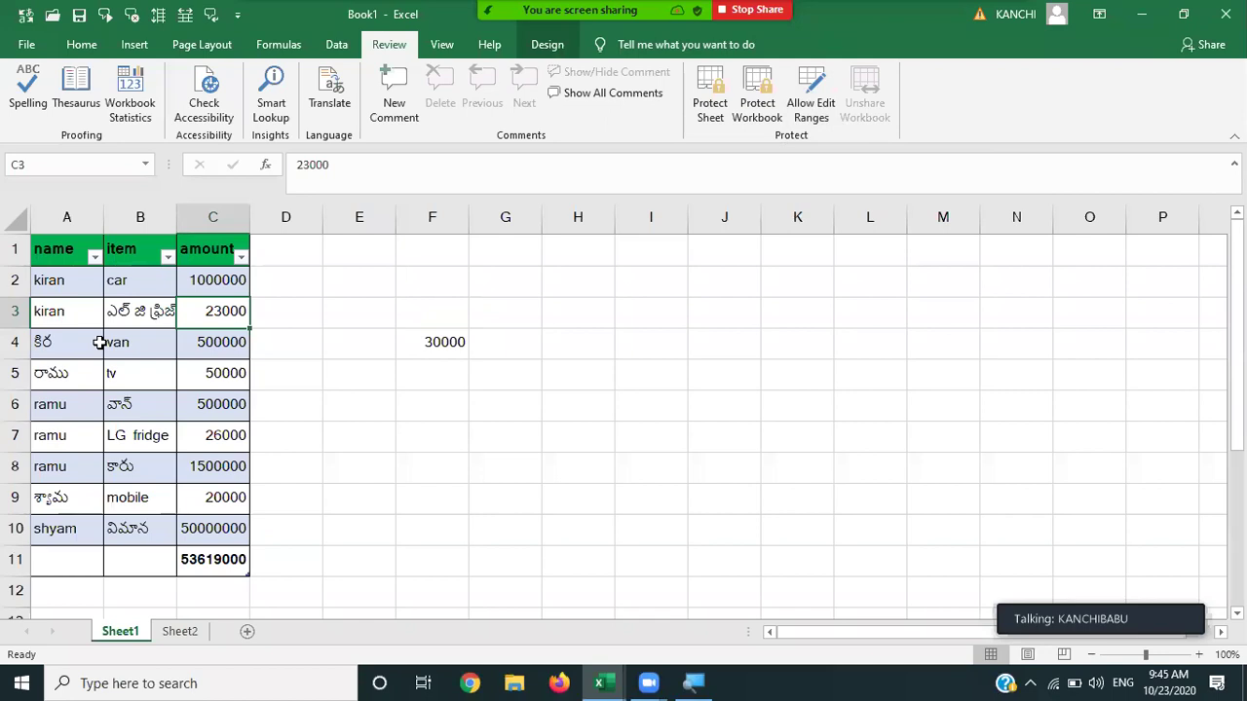
With C3 selected, create a new user-editable range protected by a password.
click(99, 343)
click(205, 315)
click(807, 112)
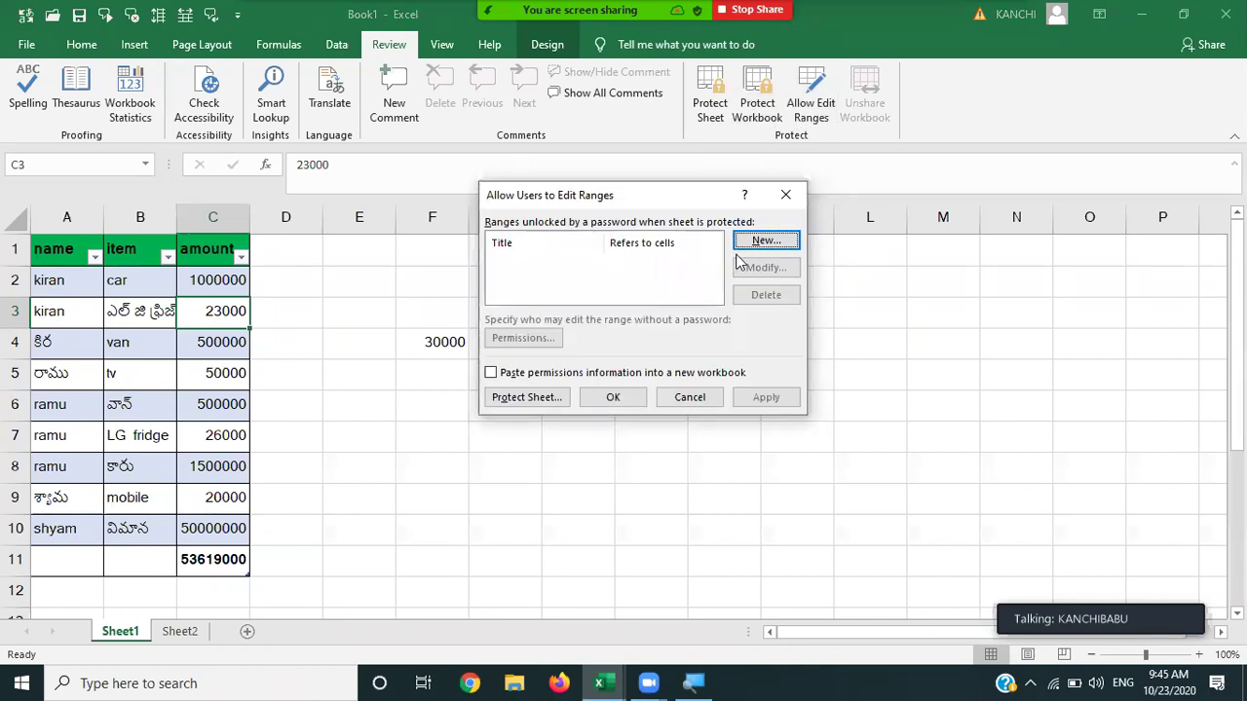
click(767, 242)
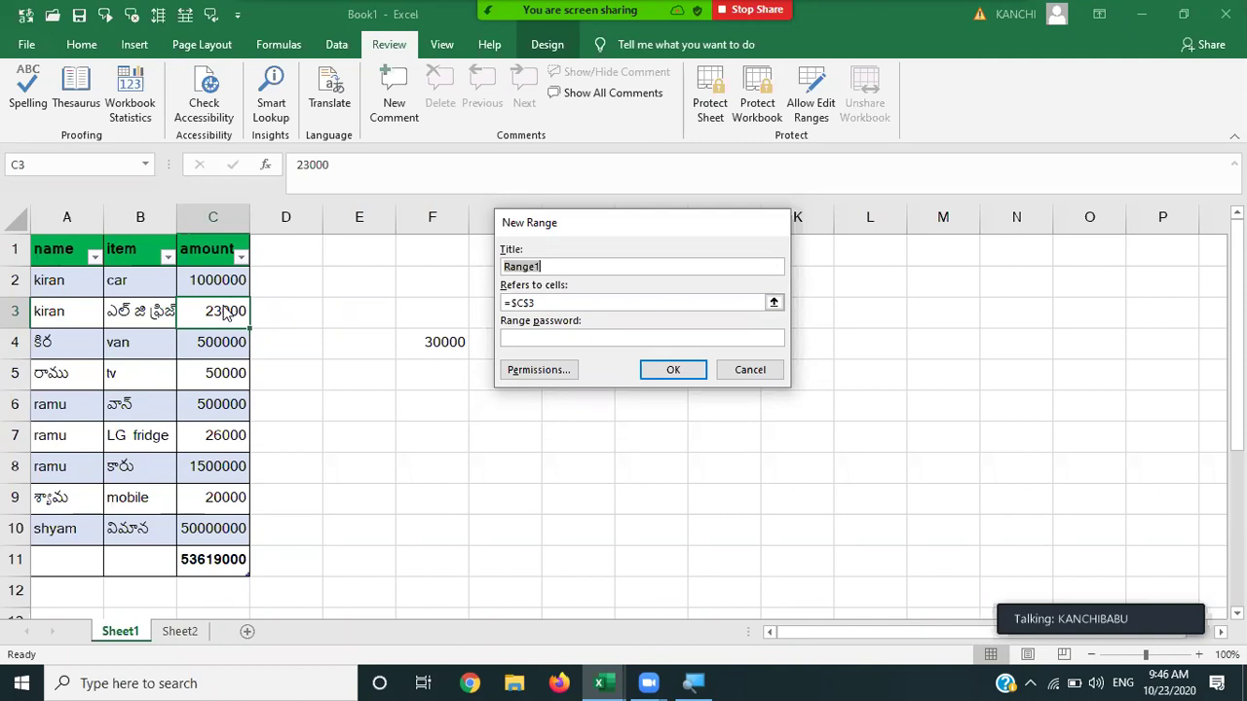
click(520, 341)
text(123456)
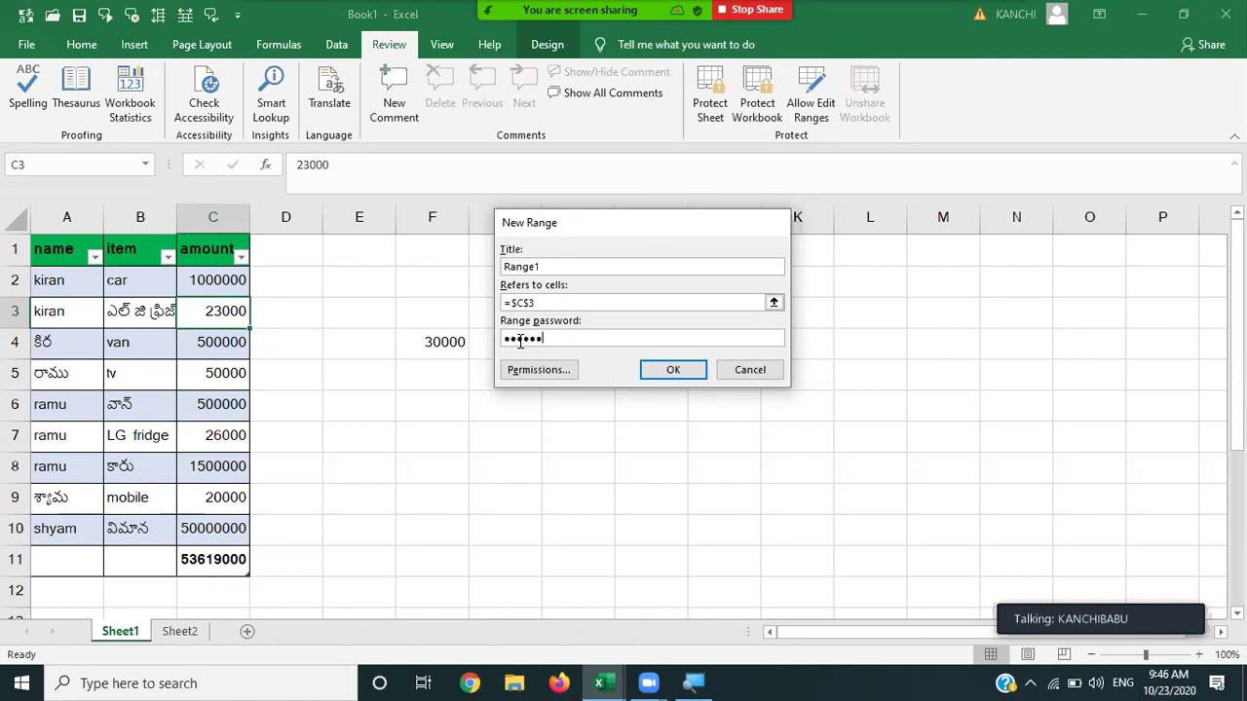
click(671, 371)
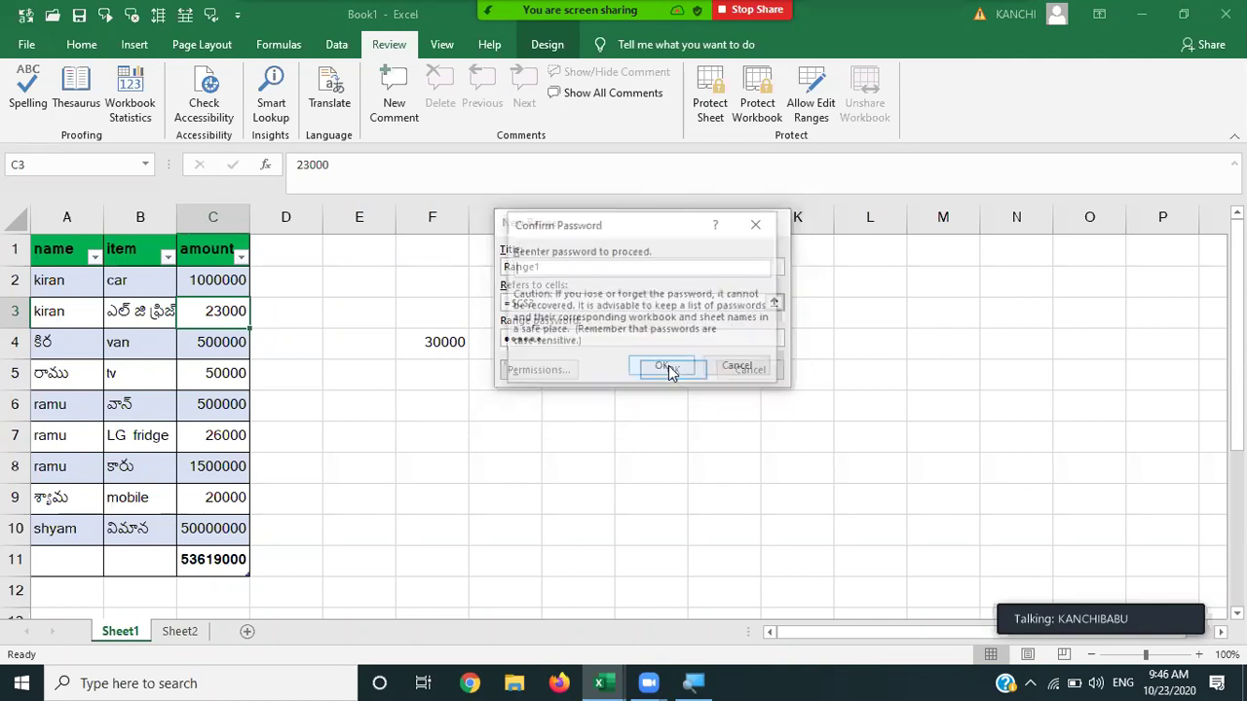
Confirm the range password, then apply and close to save Range1 ($C$3).
text(123456)
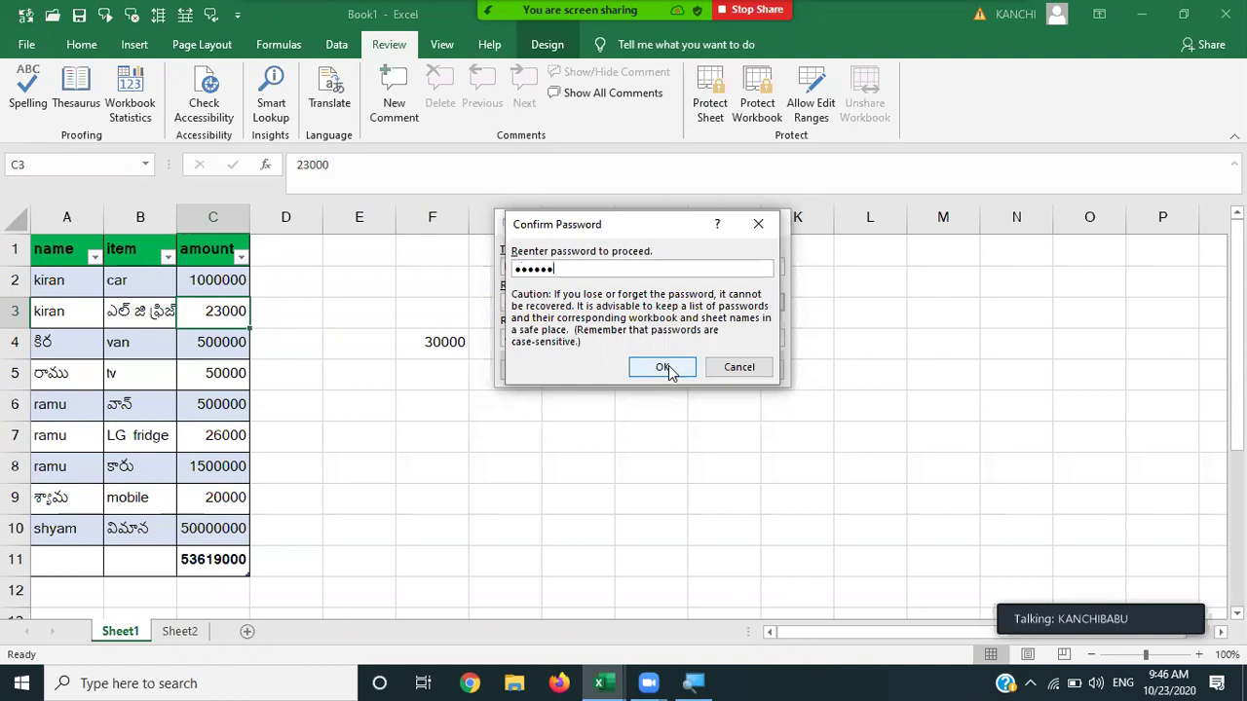
click(662, 368)
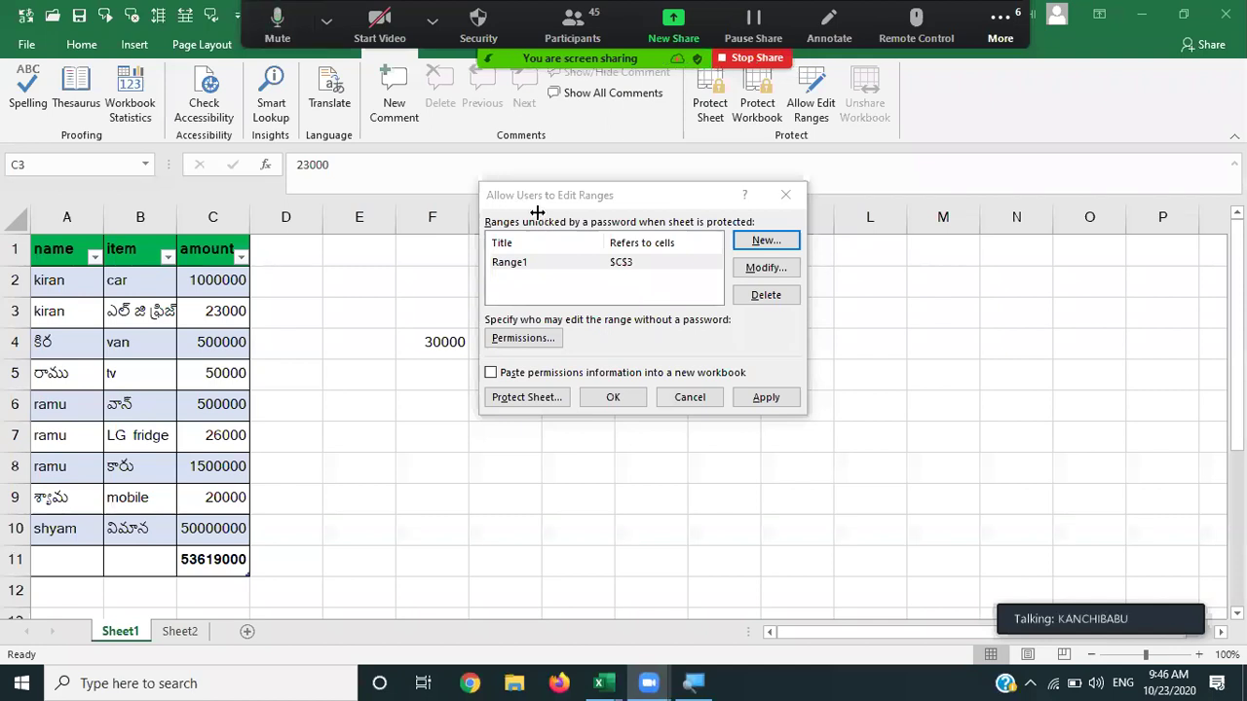
click(779, 402)
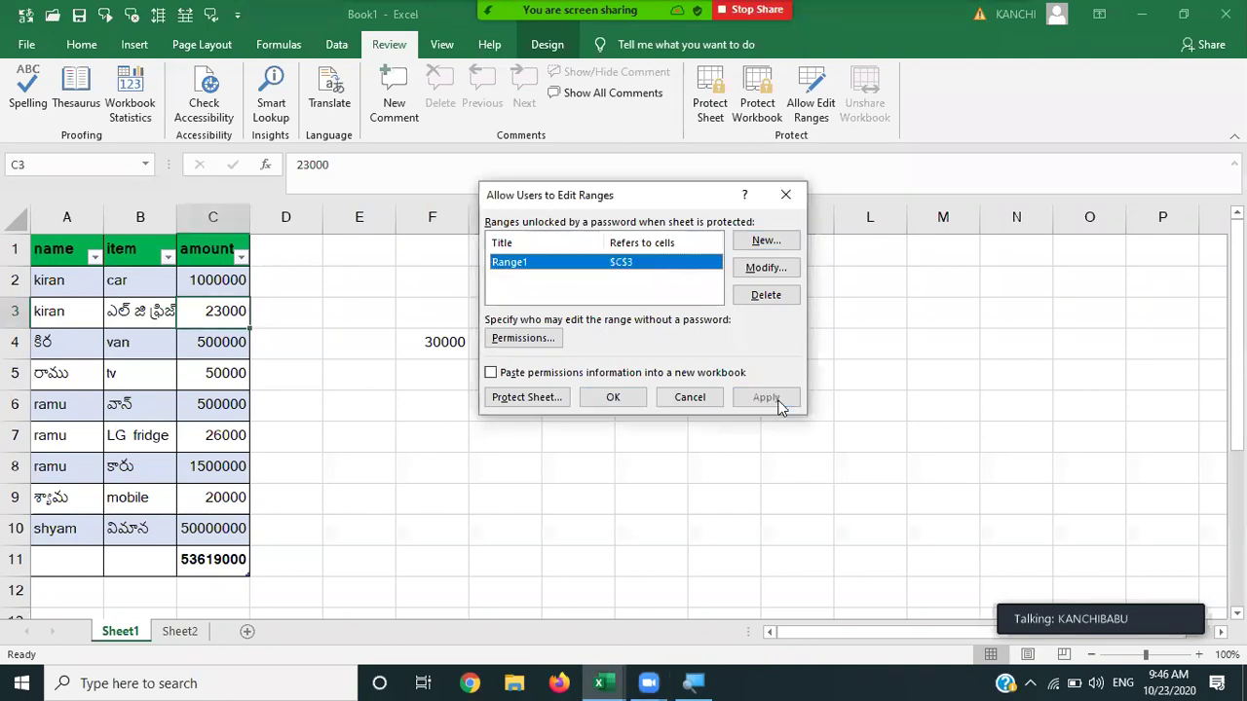
click(594, 402)
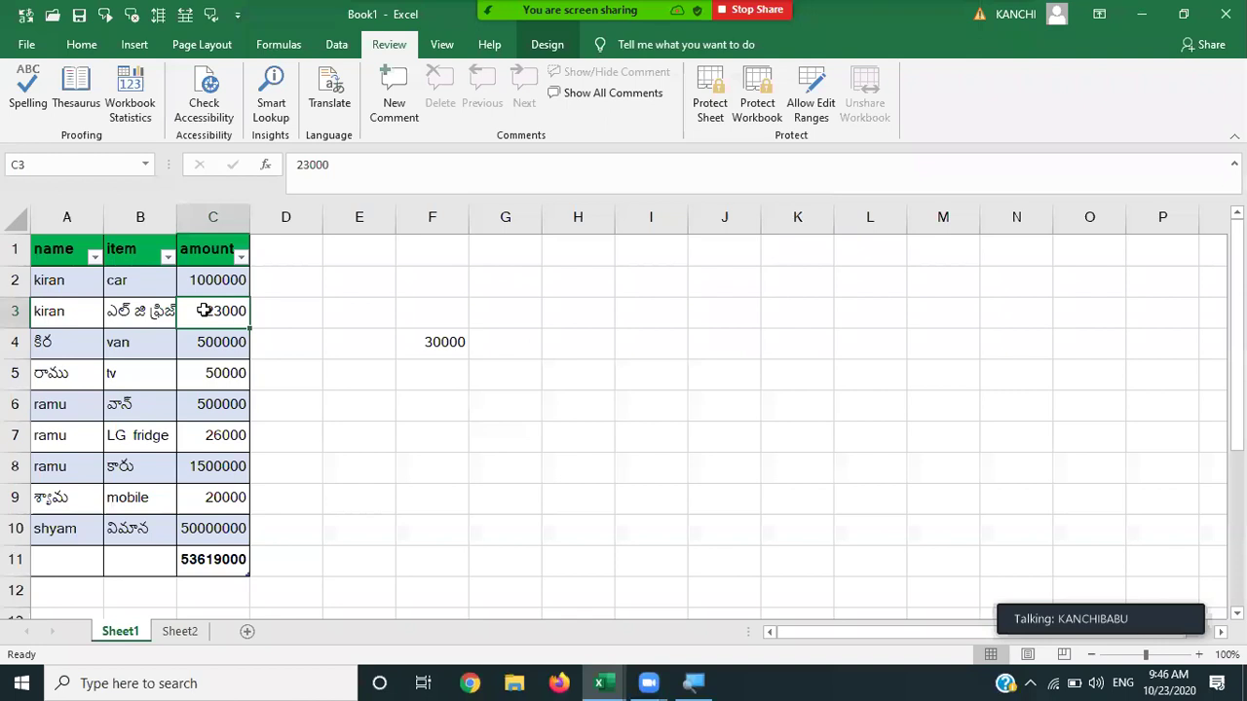
Protect Sheet1 with a sheet password, re-entering it to confirm.
click(698, 110)
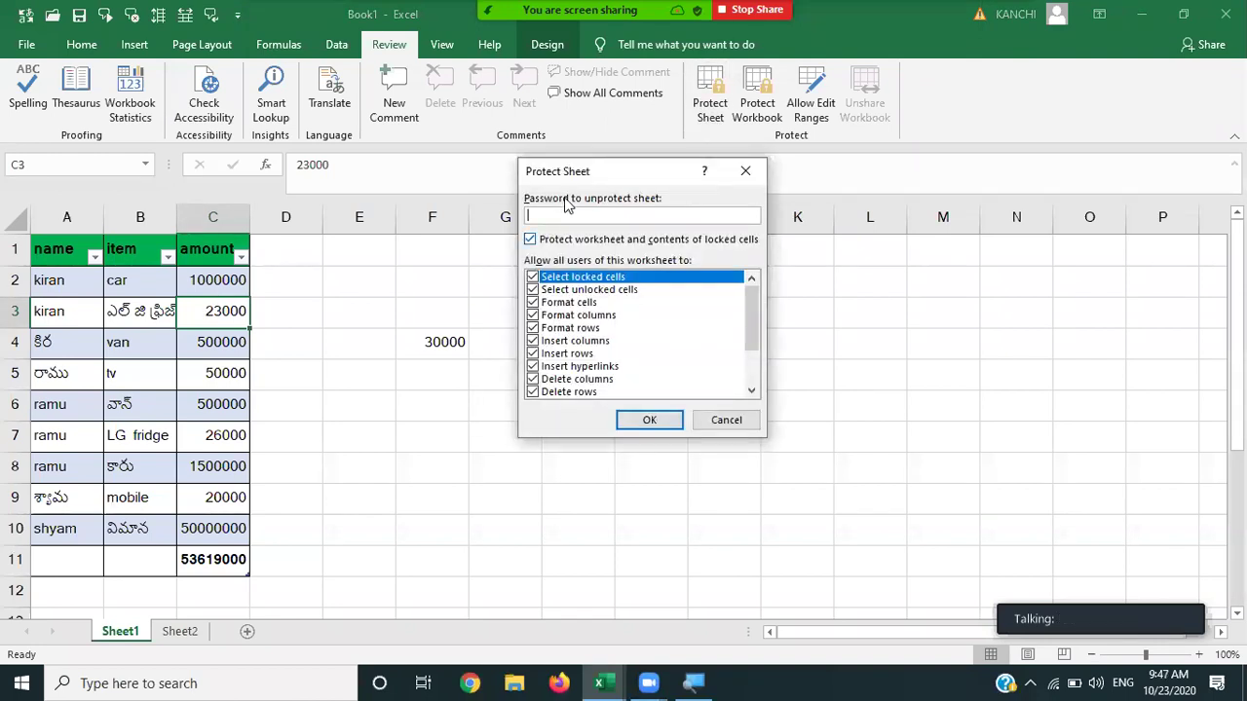
text(1234)
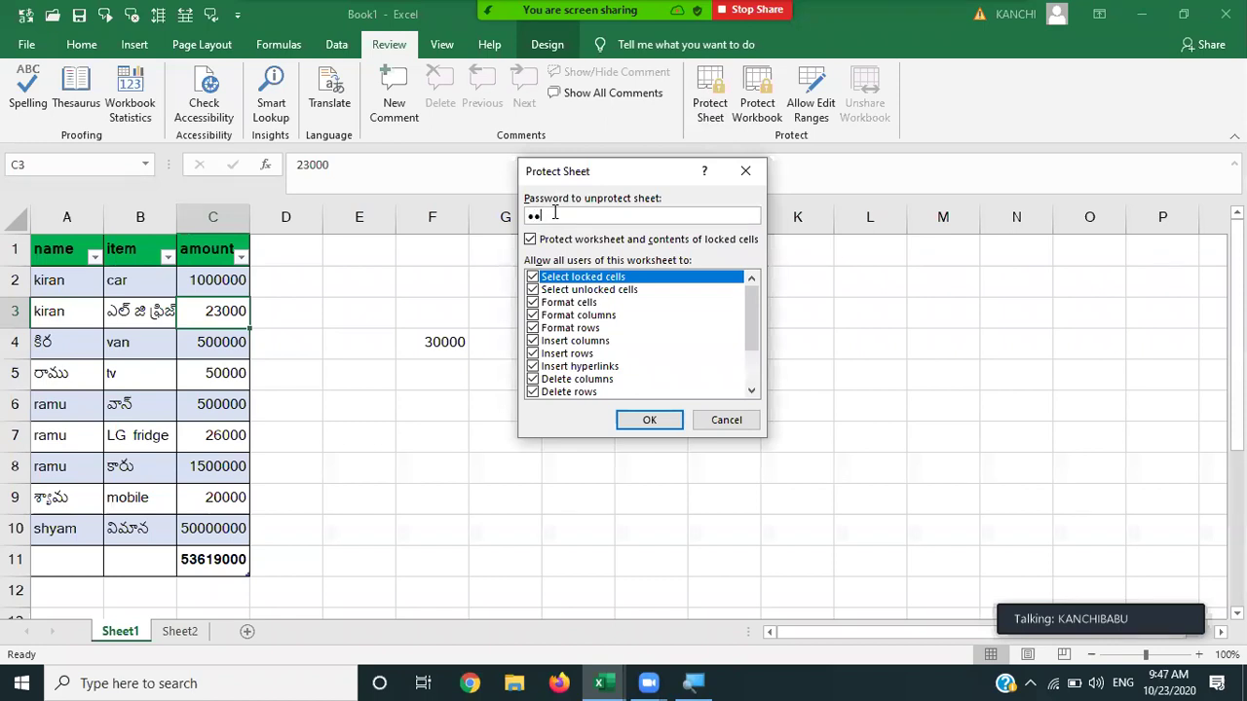
key(BackSpace)
key(BackSpace)
key(BackSpace)
key(BackSpace)
text(1234)
click(672, 421)
text(1234)
key(Return)
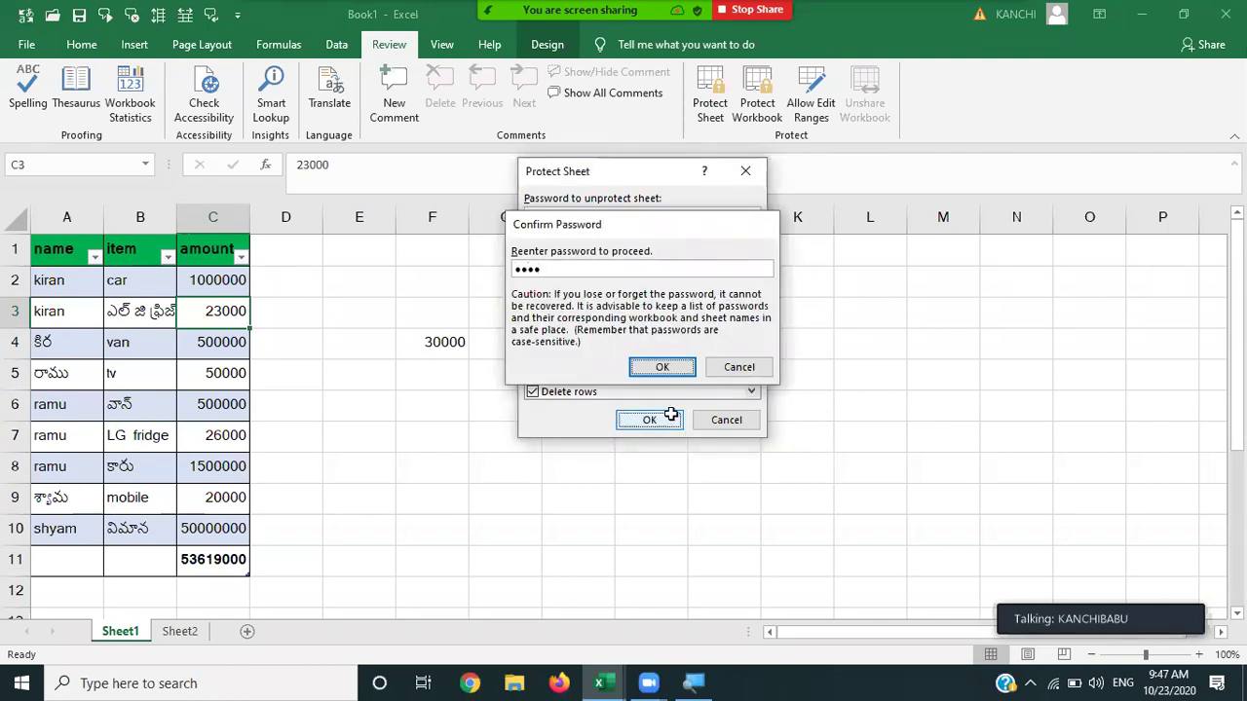
click(445, 345)
double_click(445, 345)
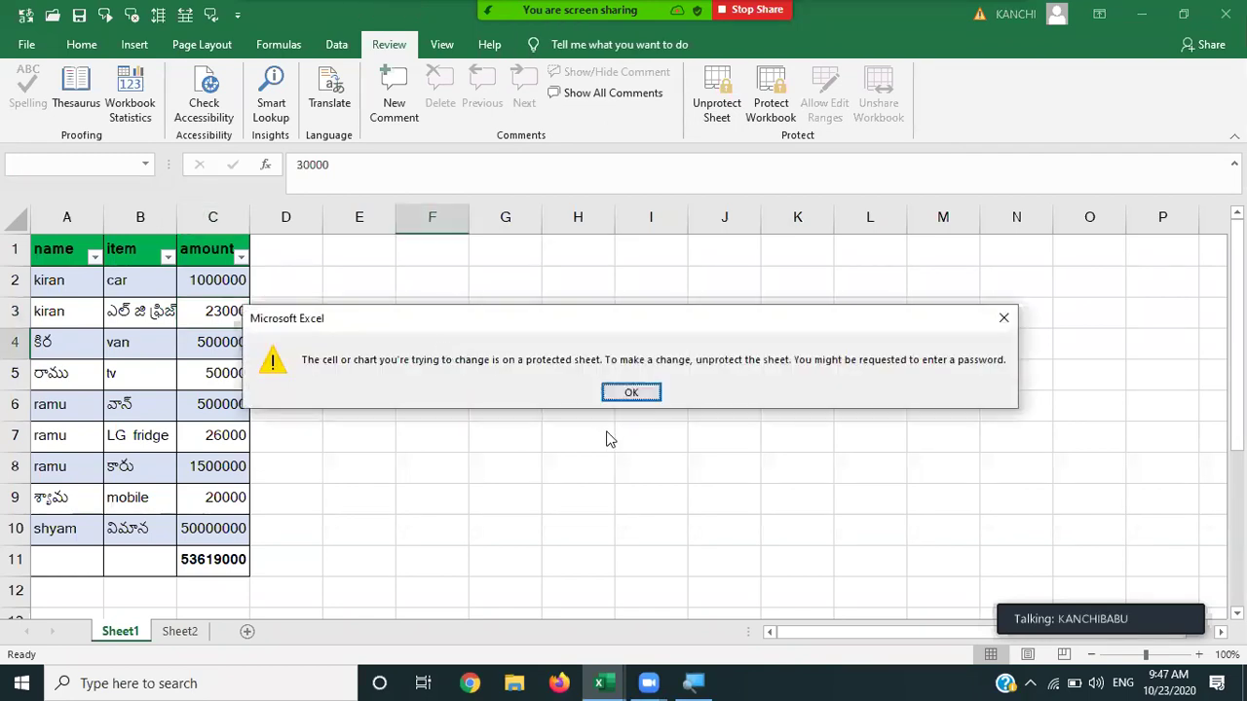
click(641, 402)
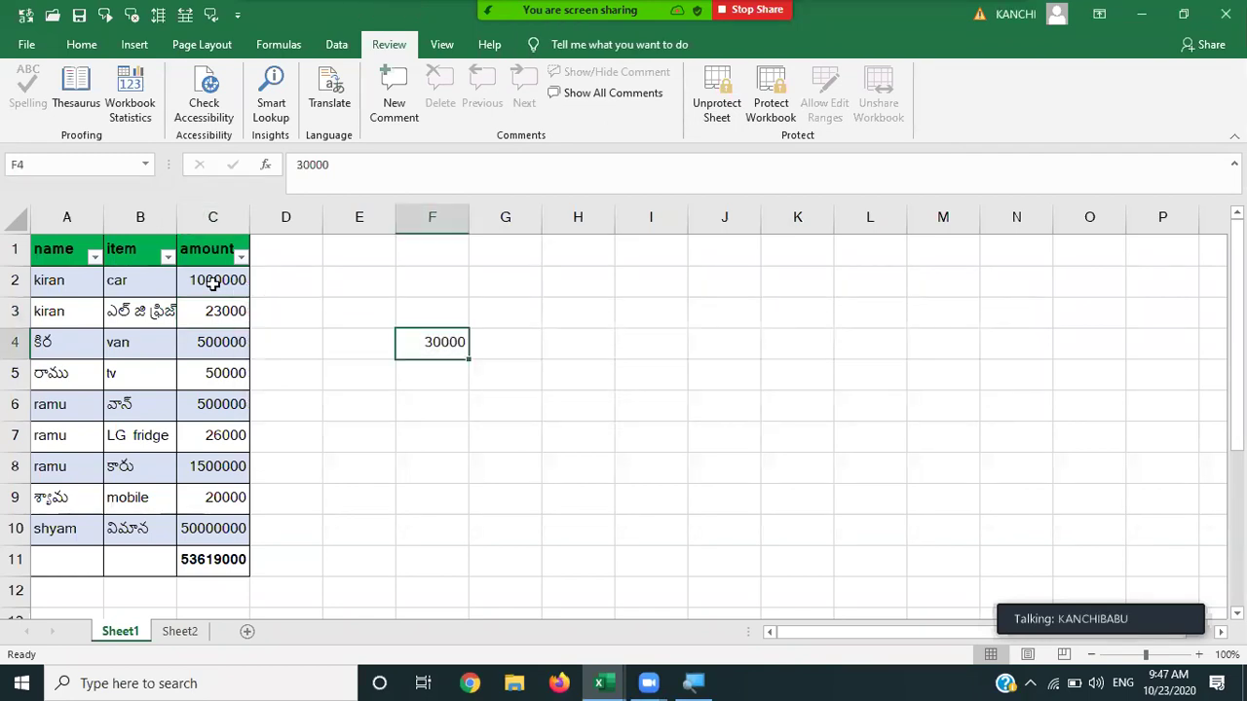
click(214, 281)
double_click(215, 281)
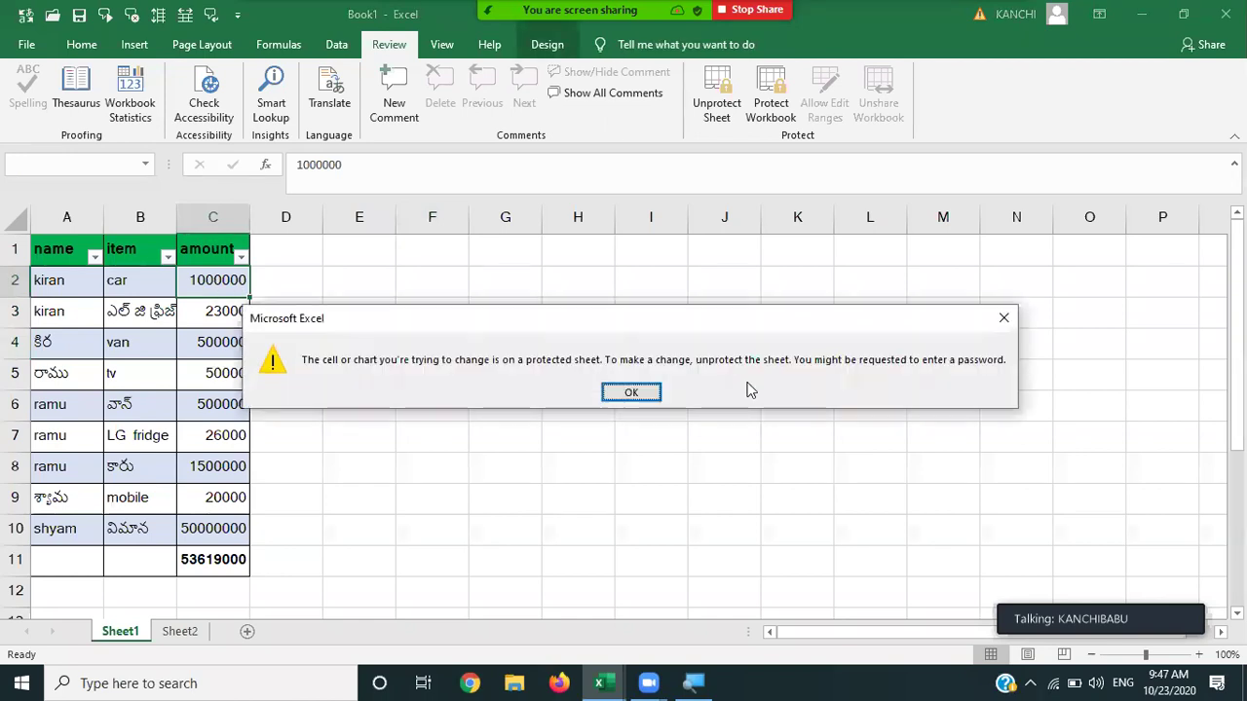
click(652, 401)
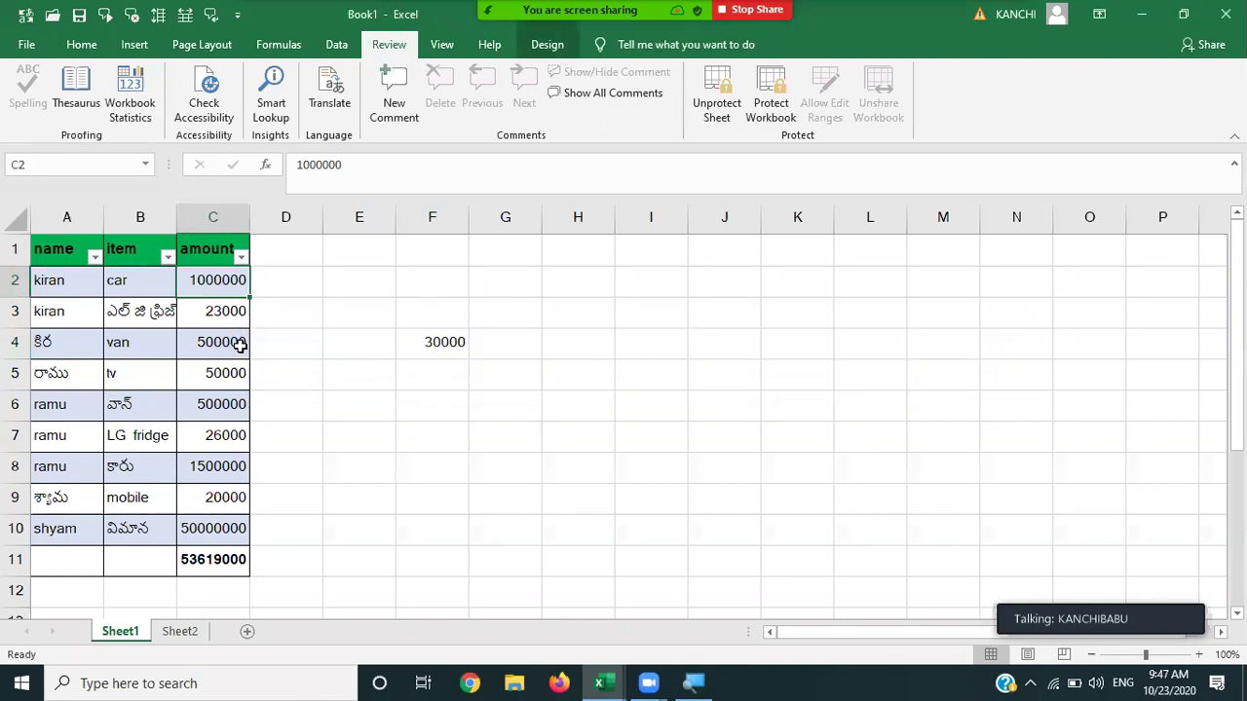
click(240, 345)
double_click(240, 346)
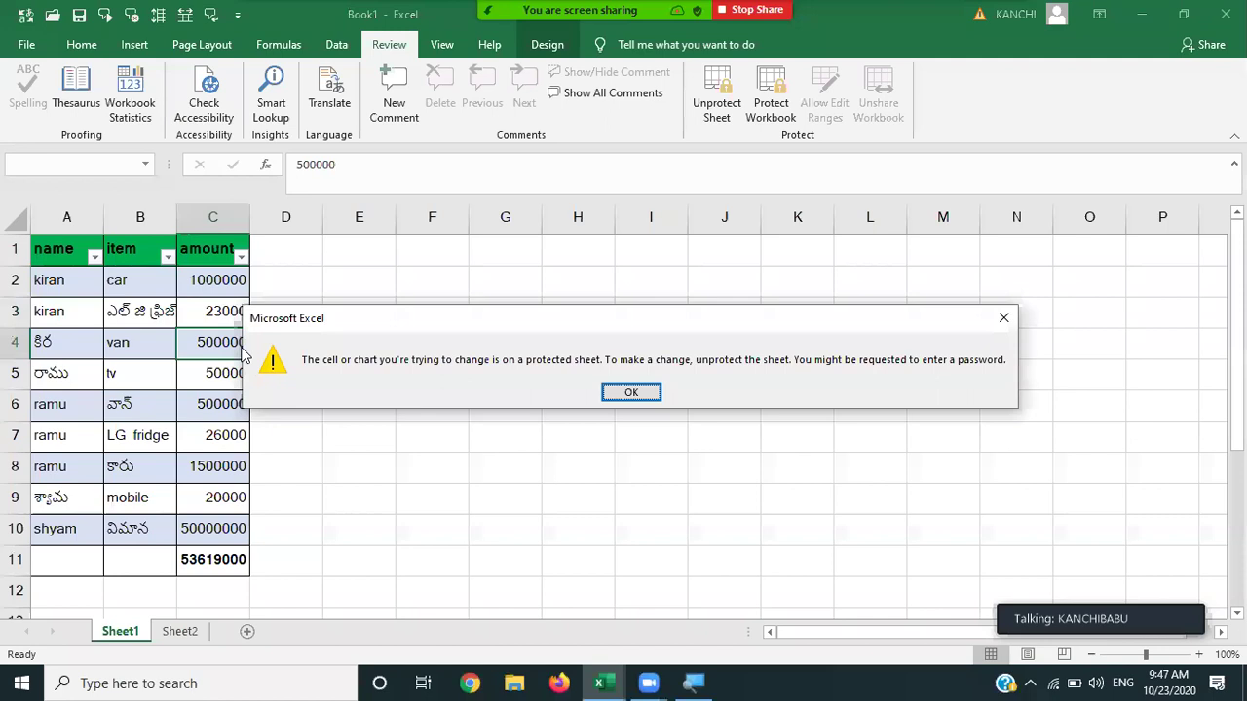
key(Return)
click(205, 380)
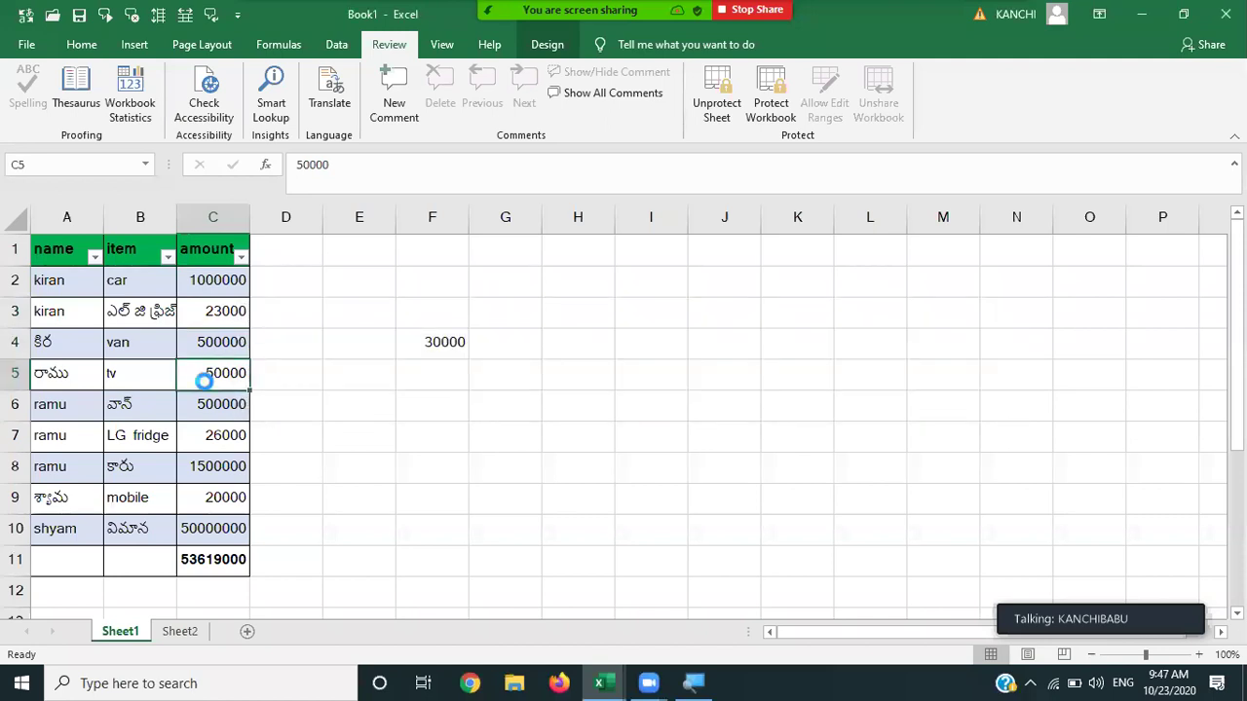
double_click(205, 380)
key(Return)
click(210, 404)
double_click(210, 405)
key(Return)
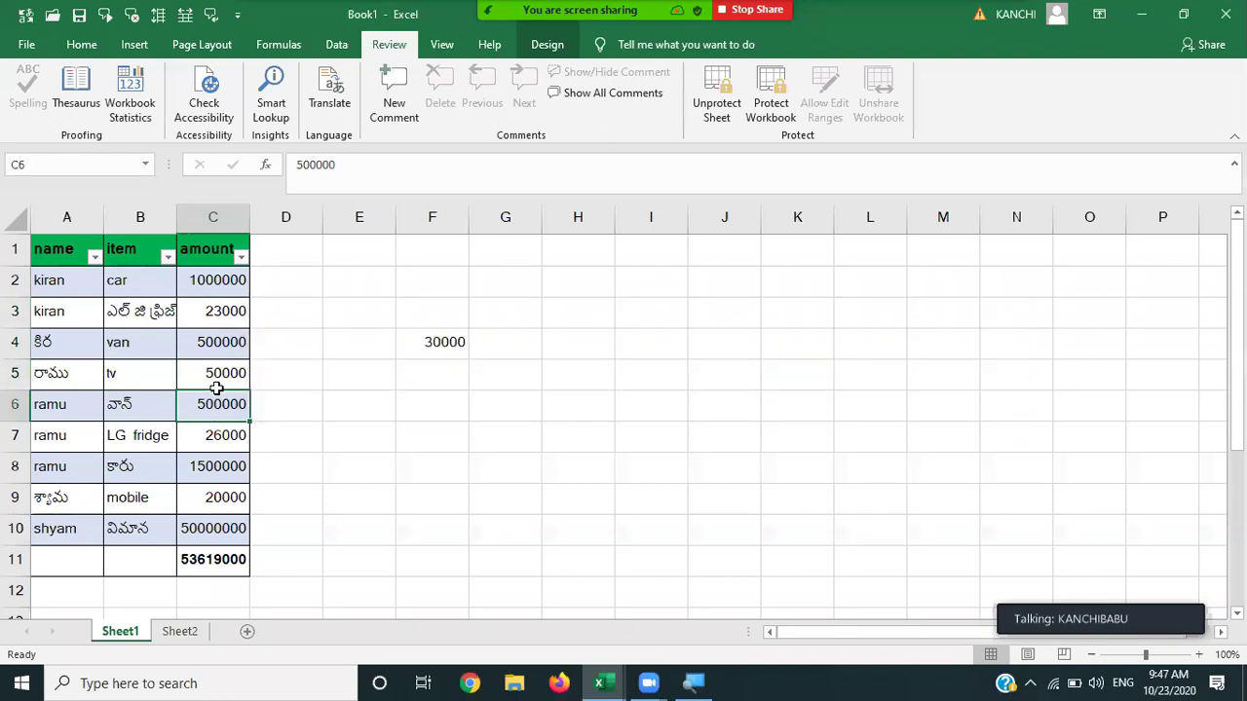
Unlock cell C3 for editing by entering the range password.
click(214, 322)
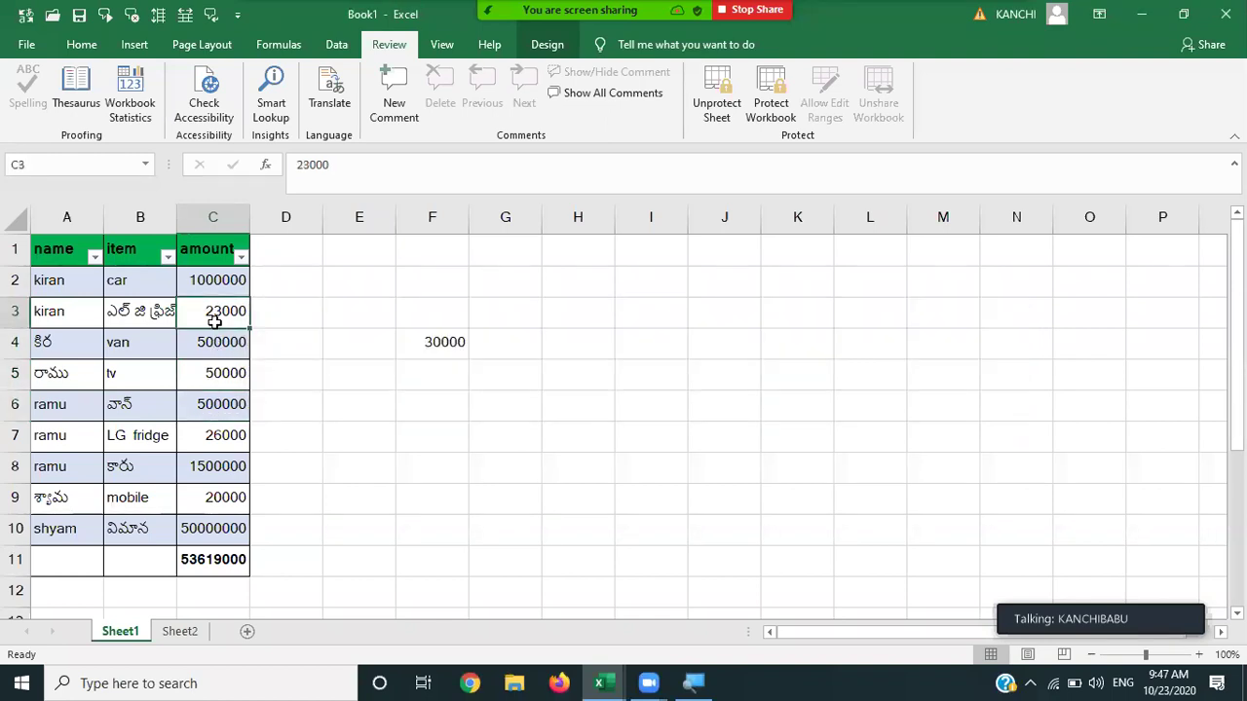
double_click(214, 322)
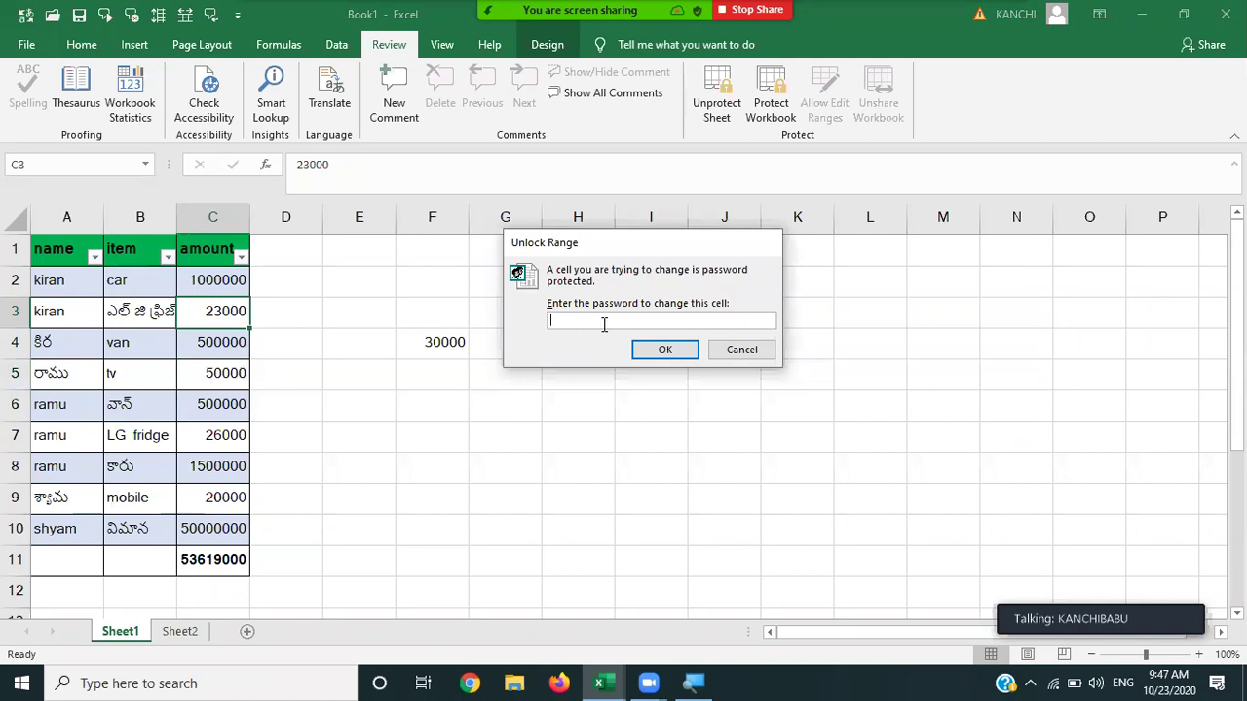
key(Escape)
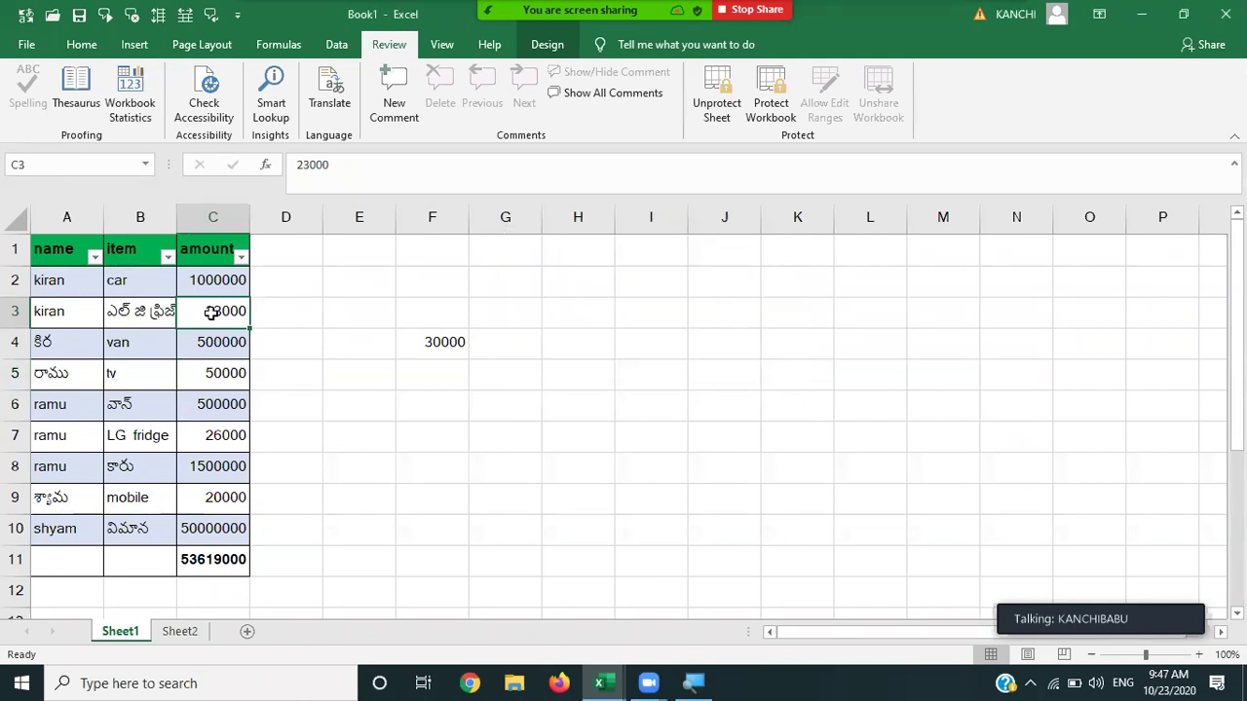
double_click(211, 313)
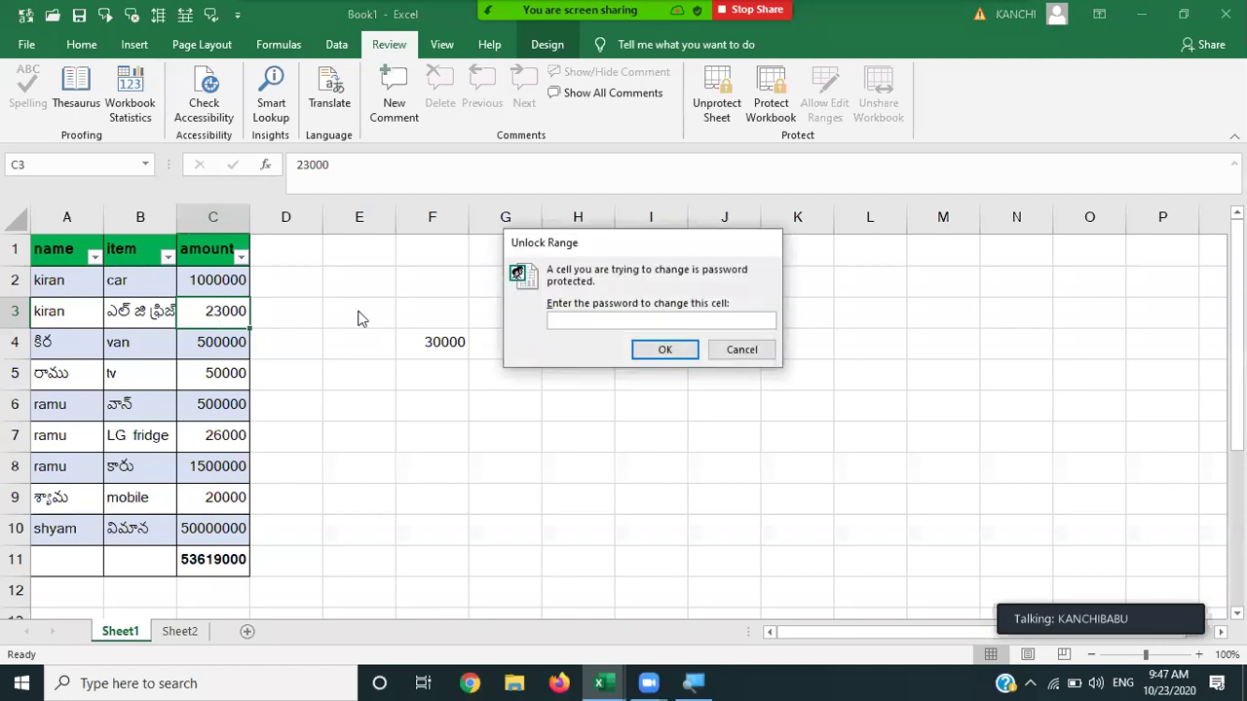
text(123456)
key(Return)
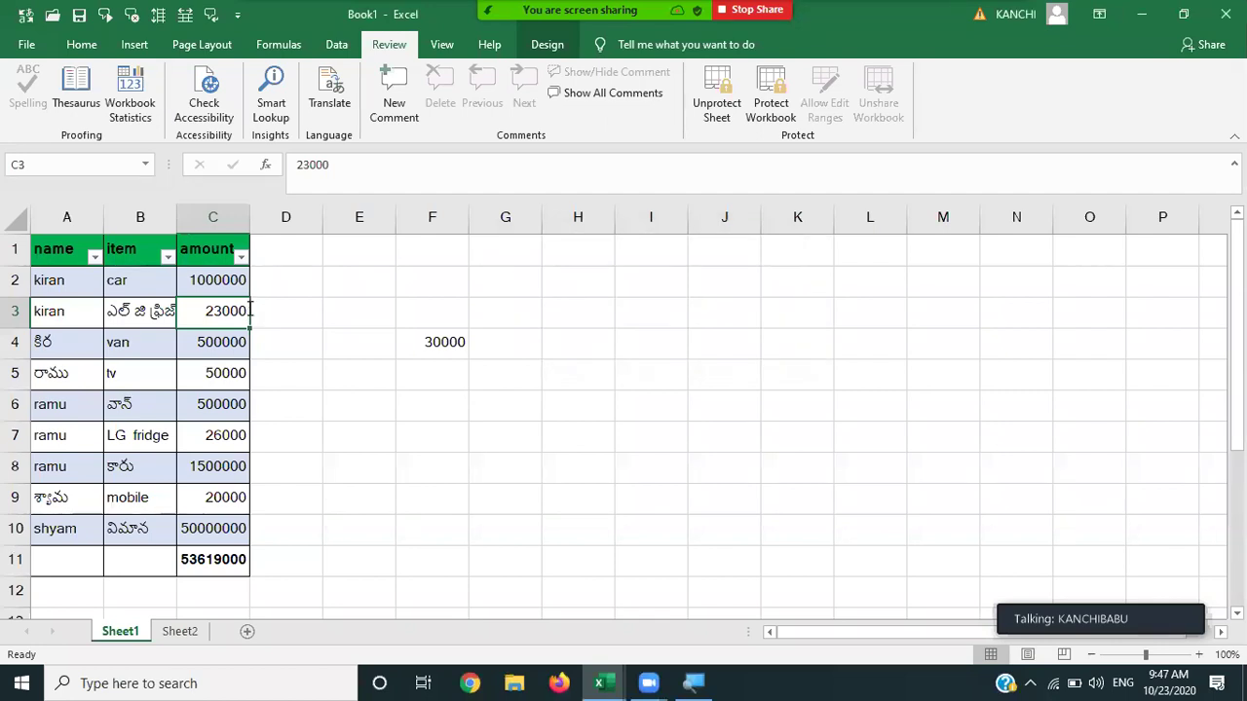
Enter 25000 in C3 and confirm that locked cell C4 rejects changes.
text(25000)
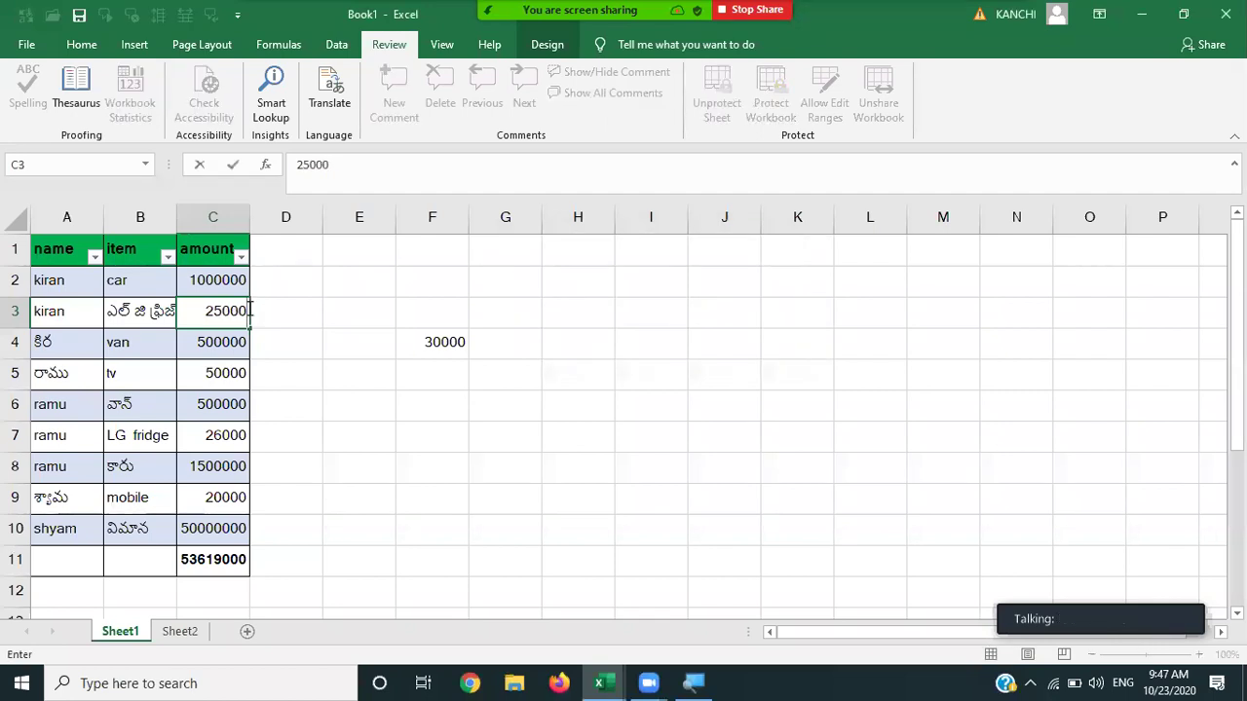
key(Return)
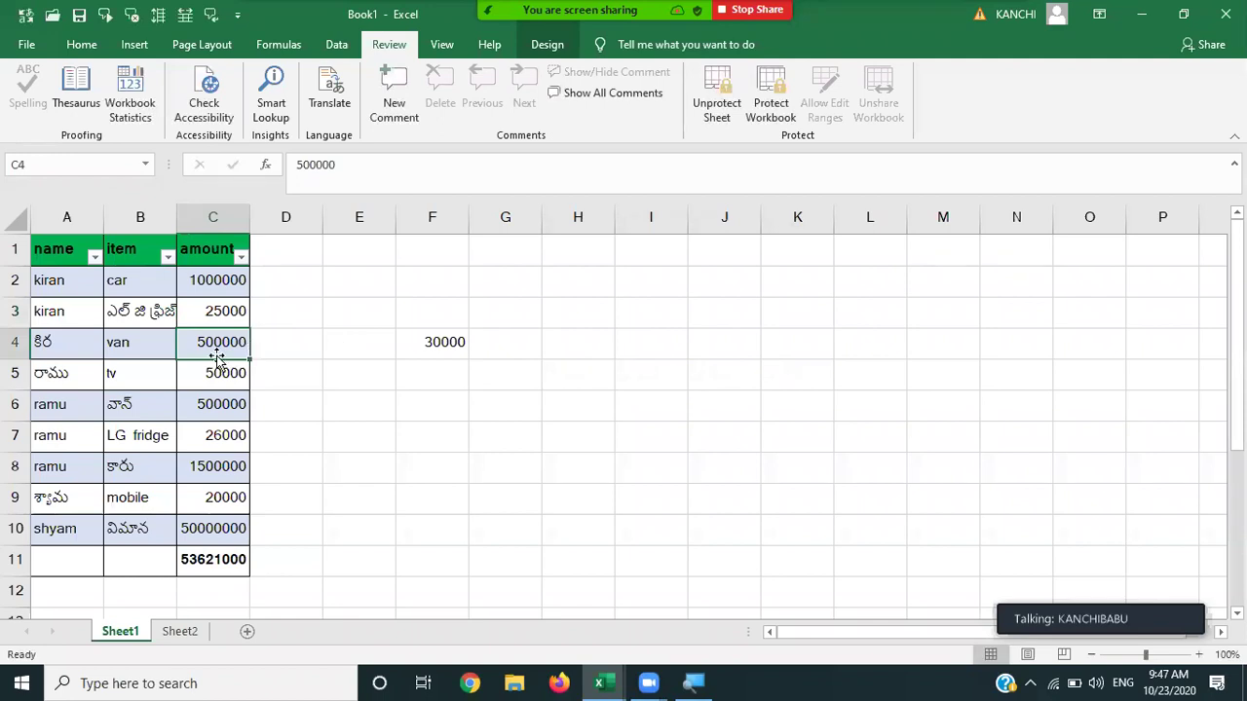
key(Delete)
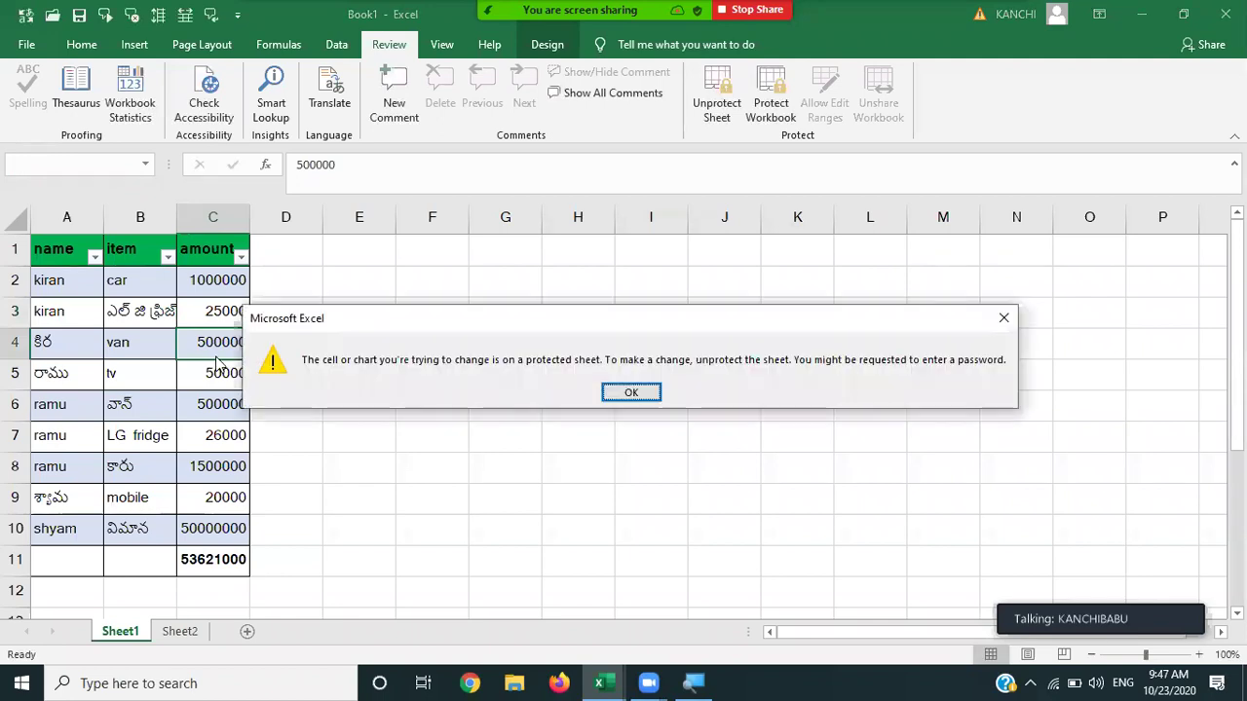
key(Return)
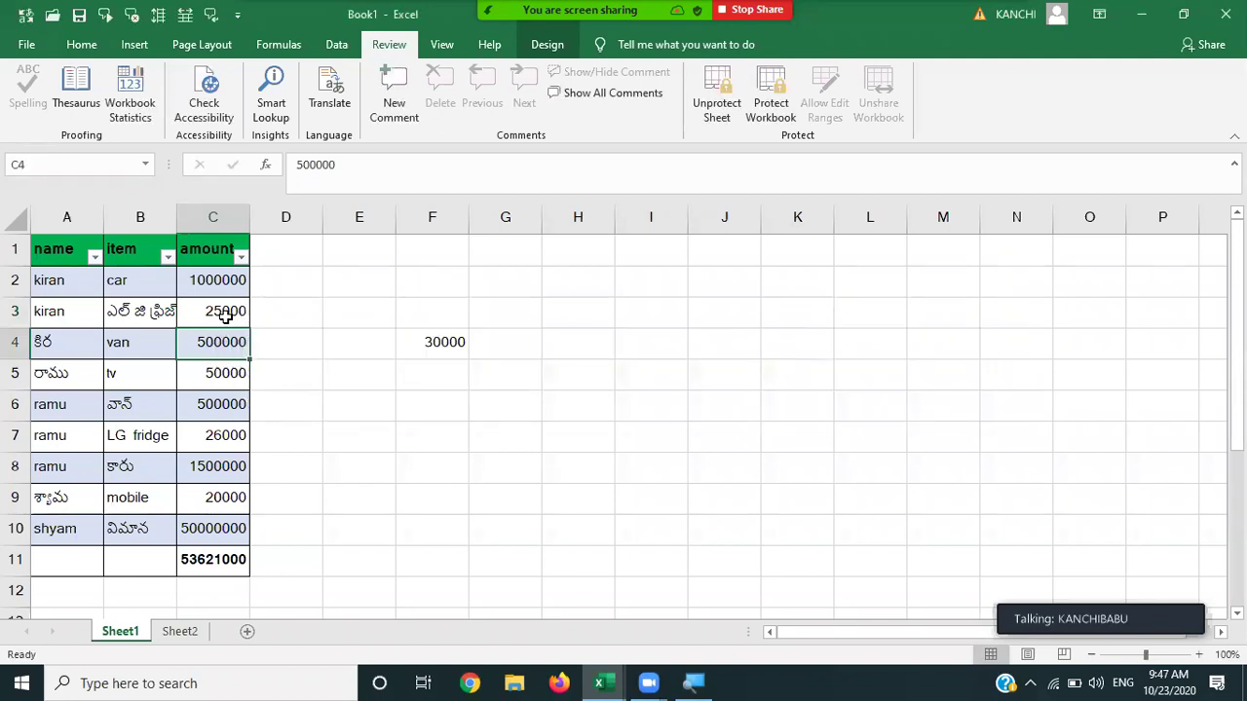
Change the C3 amount to 30000.
click(225, 314)
text(30000)
key(Tab)
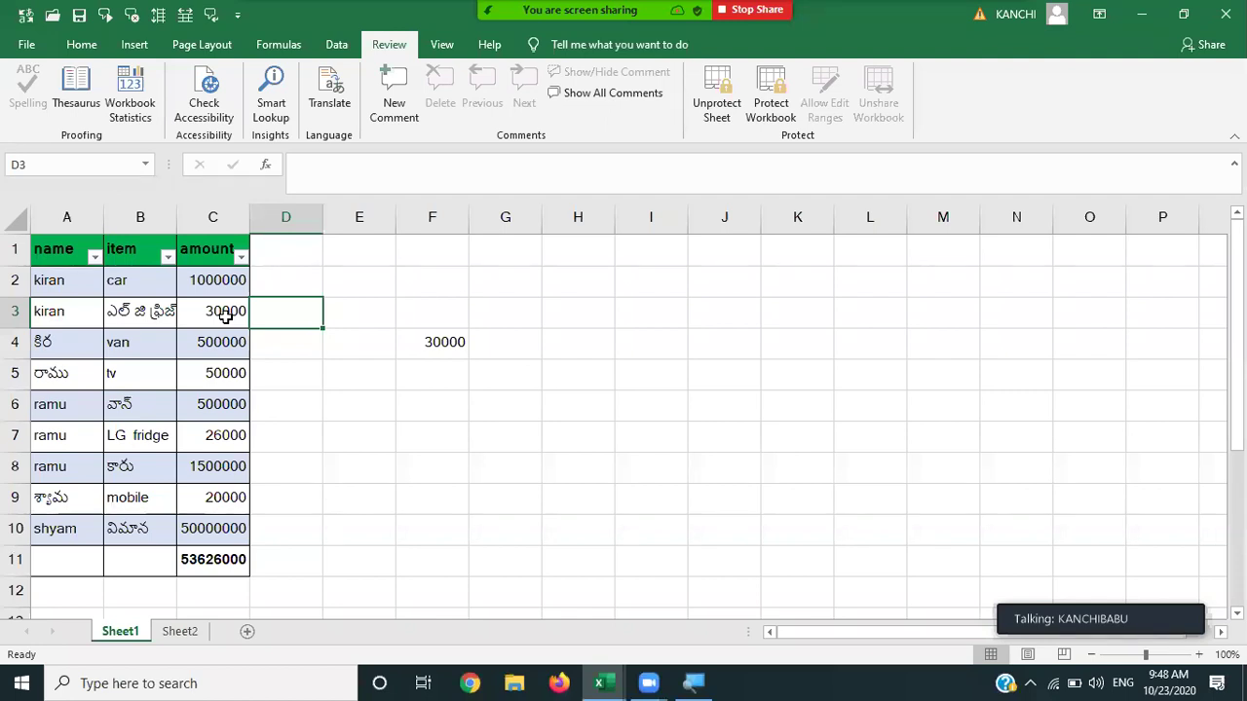
Unprotect Sheet1 by entering the sheet password.
click(710, 92)
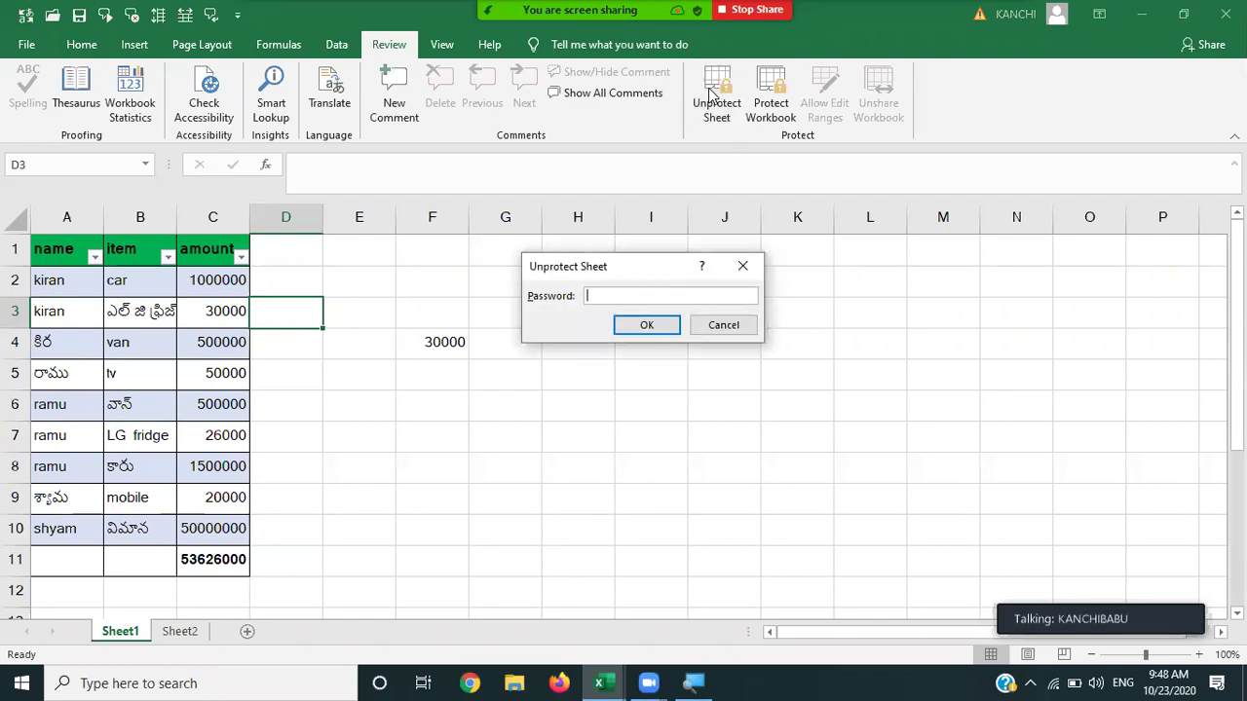
text(12345)
key(Return)
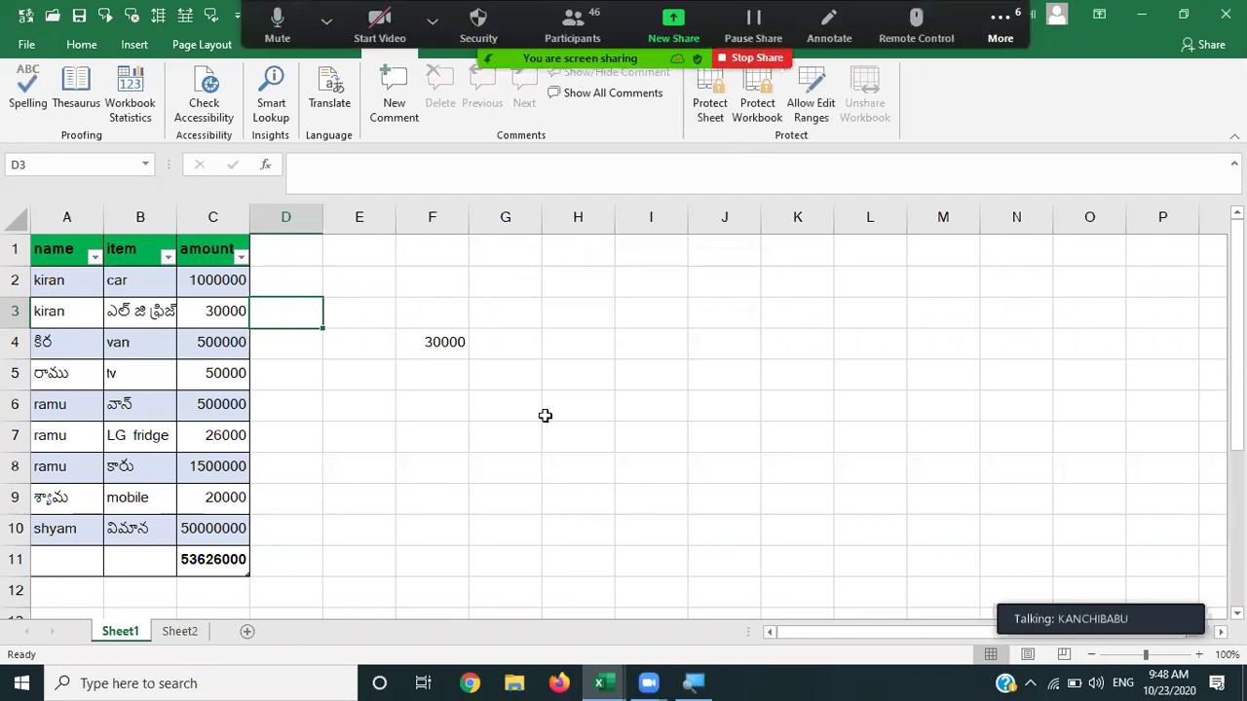
Select the amount in C2 and its neighbour, then bring up the View tab.
click(540, 414)
click(218, 274)
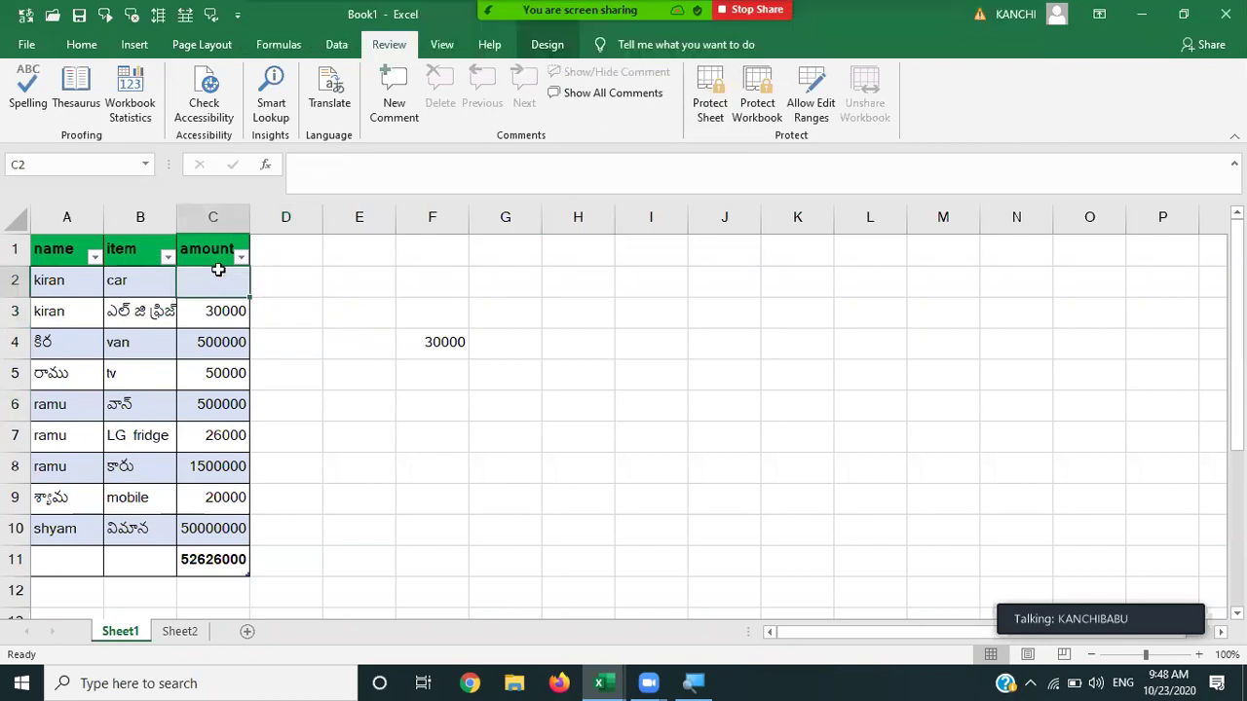
key(Right)
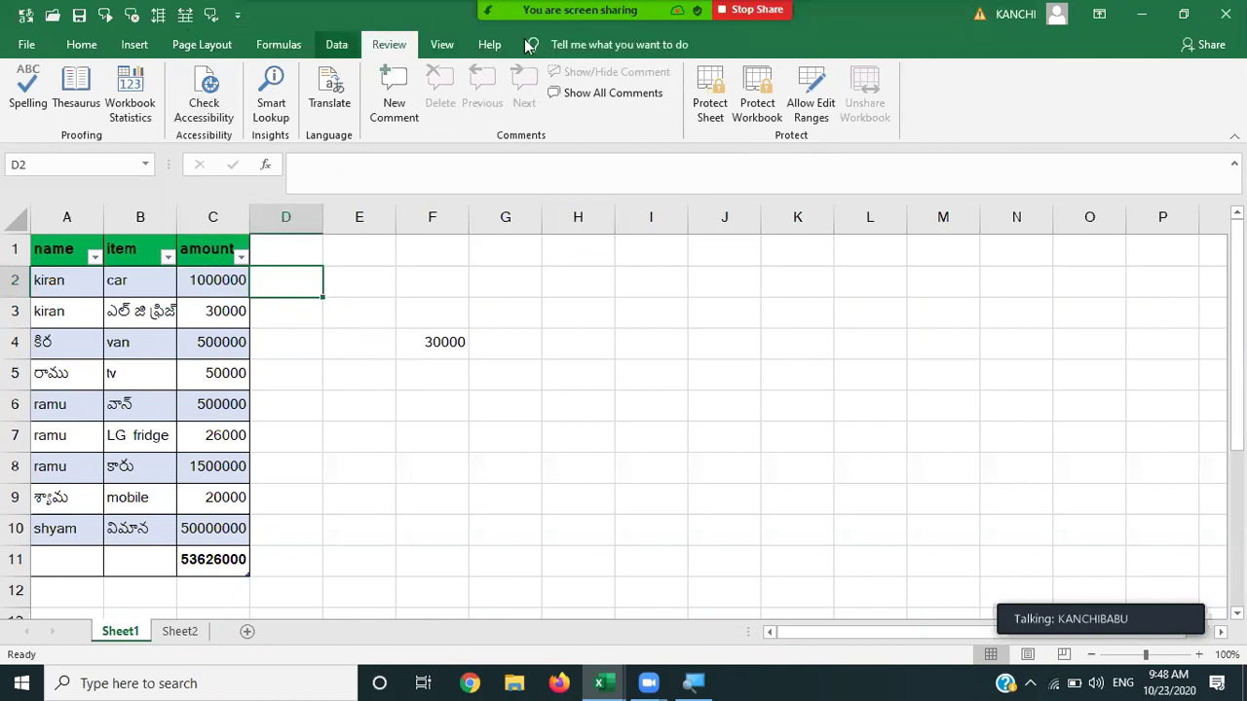
click(441, 51)
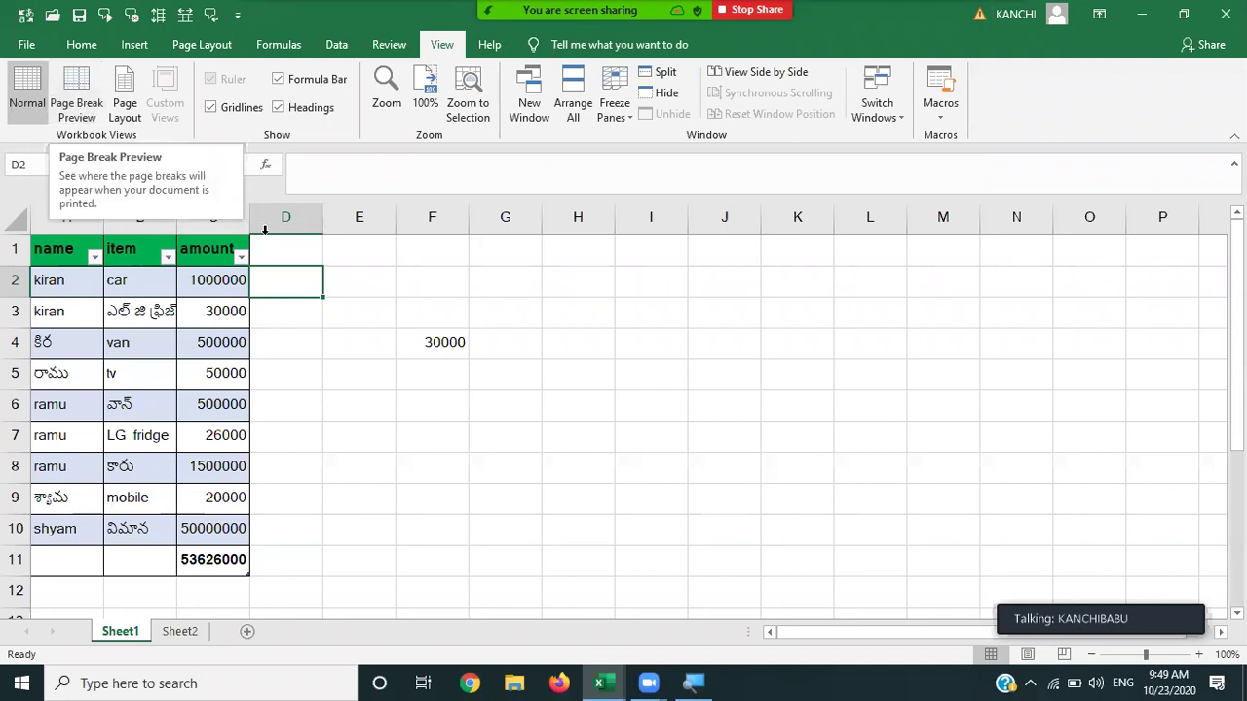
Select the table block A1:C10 and copy it.
click(272, 247)
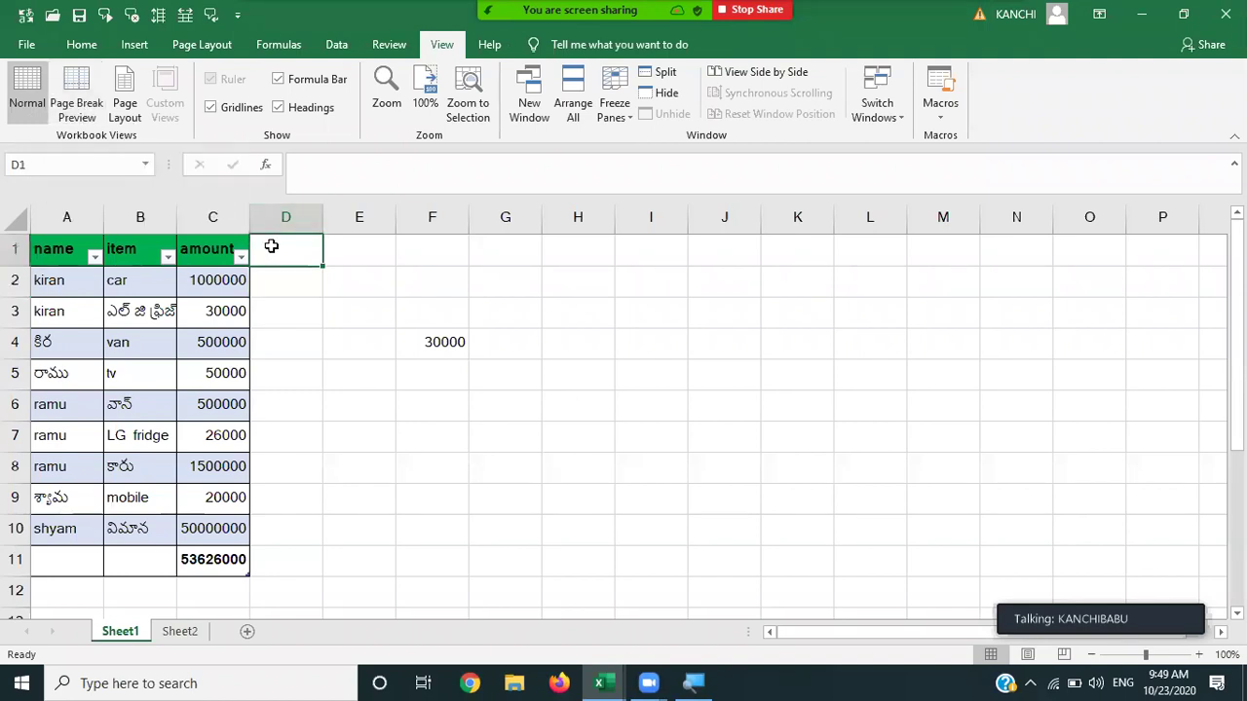
key(Left)
key(Left)
key(Left)
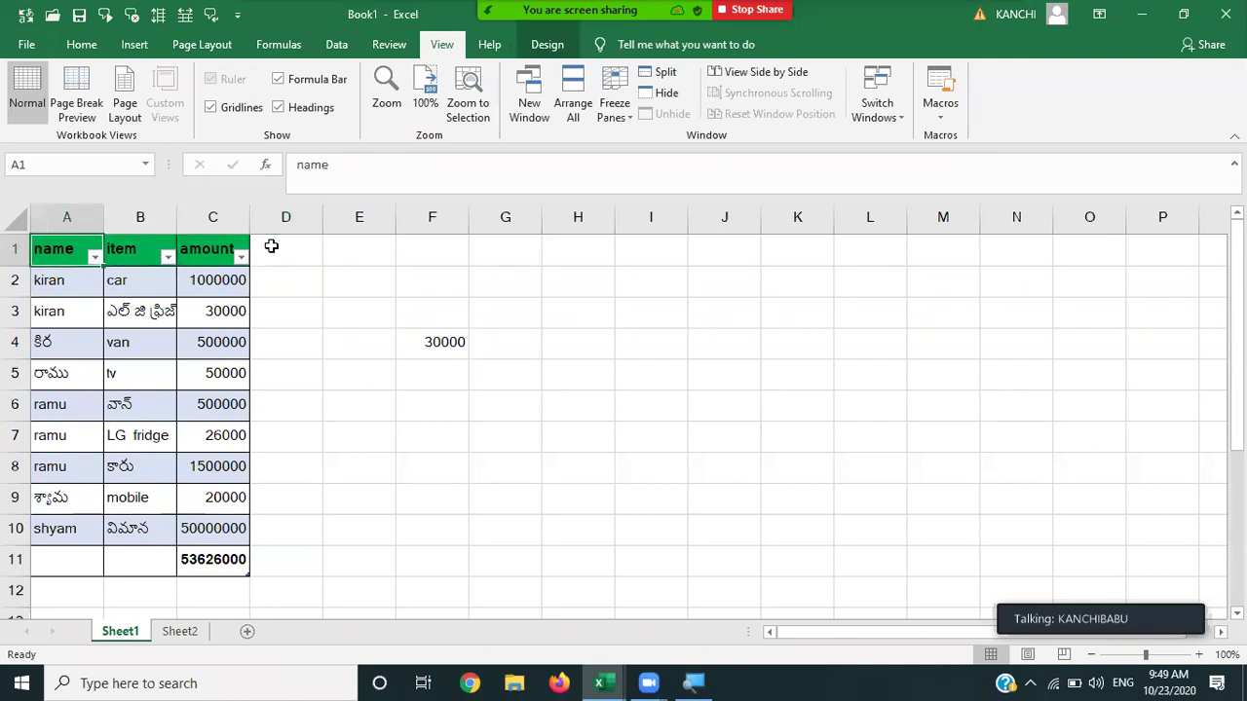
key(shift+Right)
key(shift+Right)
key(shift+Down)
key(shift+Down)
key(shift+Down)
key(shift+Down)
key(shift+Down)
key(shift+Down)
key(shift+Down)
key(shift+Down)
key(shift+Down)
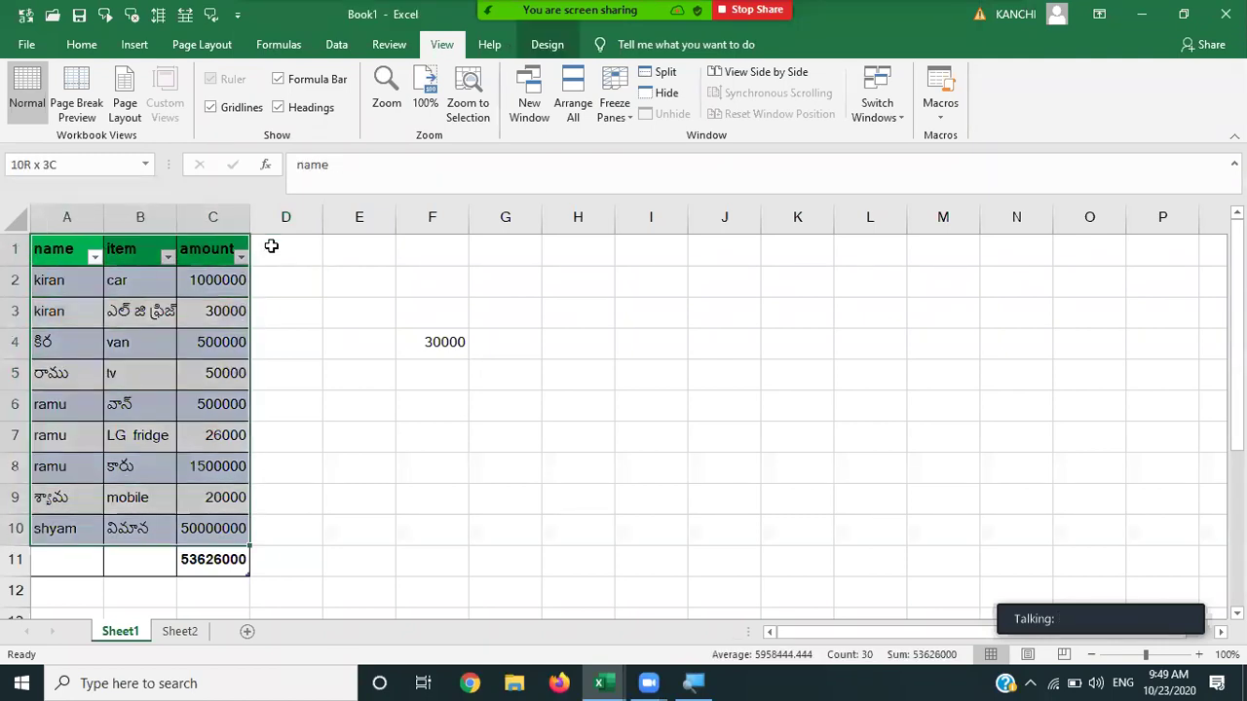
key(ctrl+c)
Paste five copies of the table at D1, G1, J1, M1 and P1, then end copy mode.
key(Right)
key(Right)
key(Right)
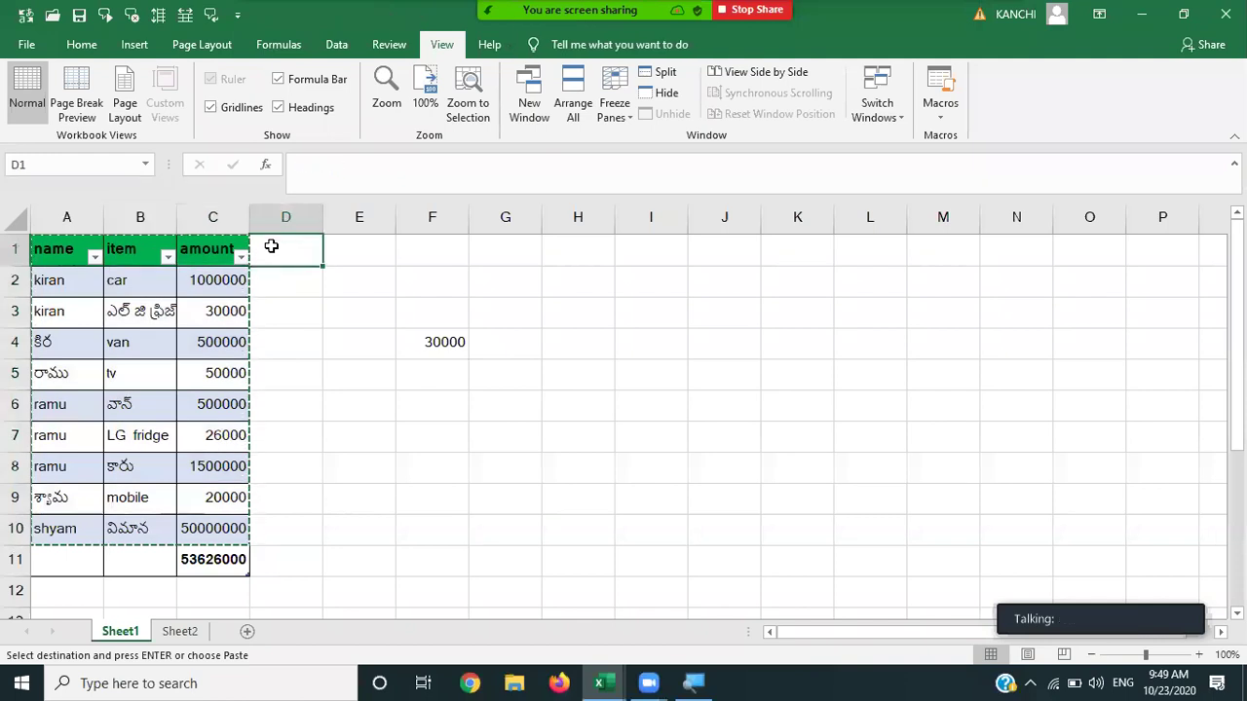
key(ctrl+v)
key(Right)
key(Right)
key(Right)
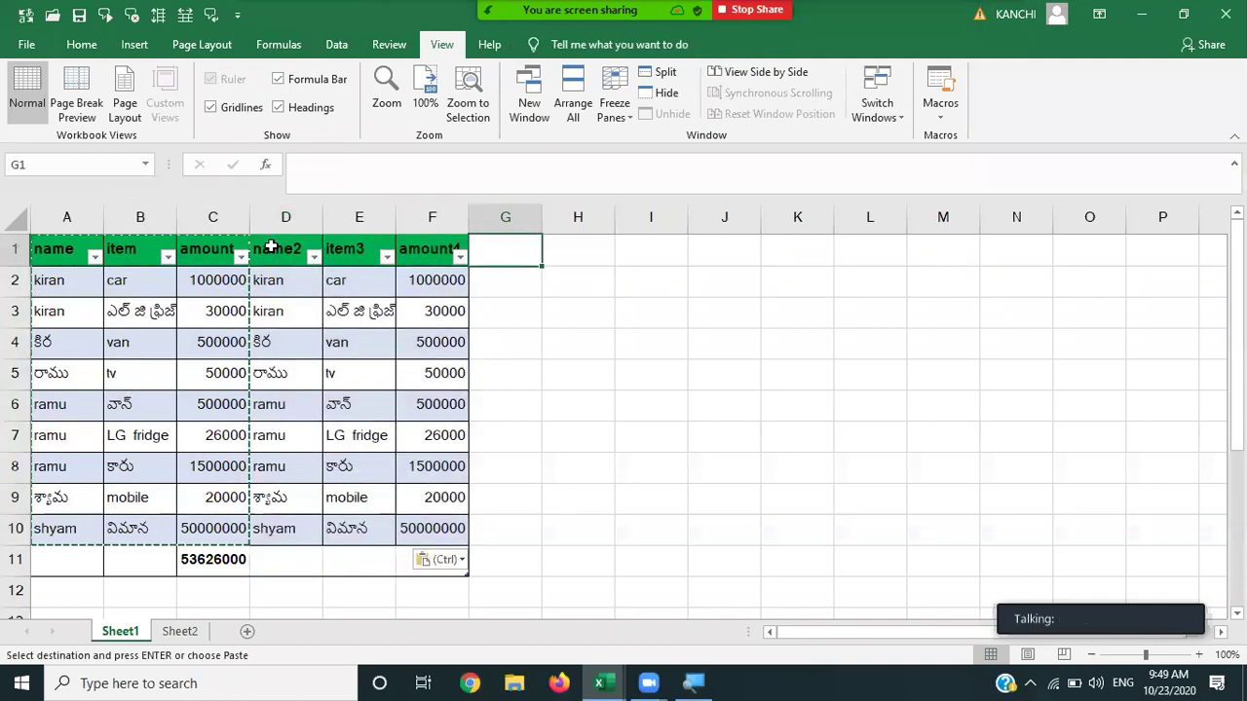
key(ctrl+v)
key(Right)
key(Right)
key(Right)
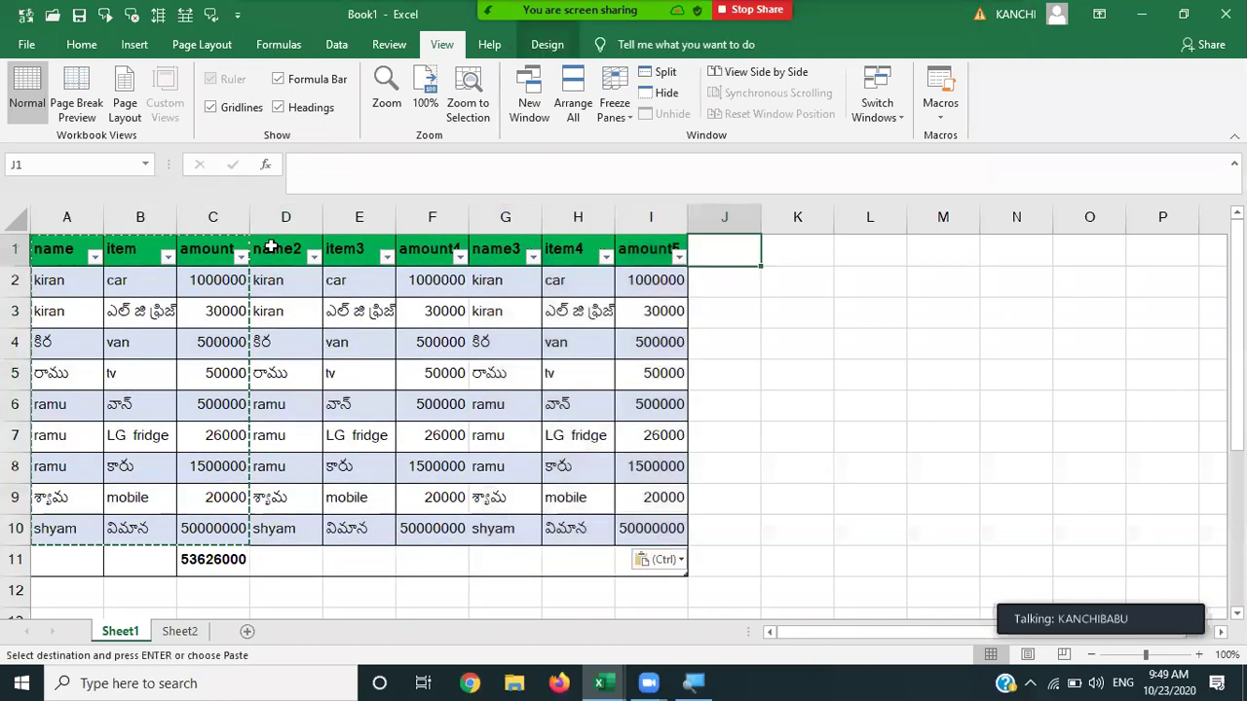
key(ctrl+v)
key(Right)
key(Right)
key(Right)
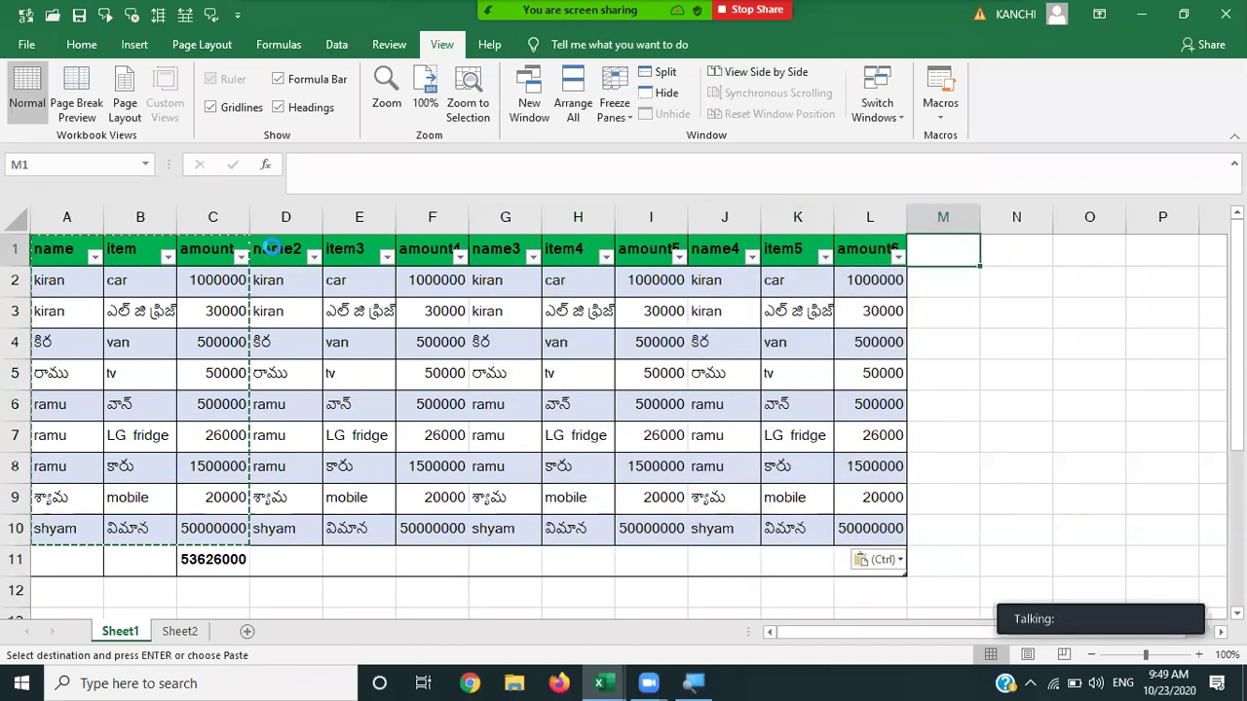
key(ctrl+v)
key(Right)
key(Right)
key(Right)
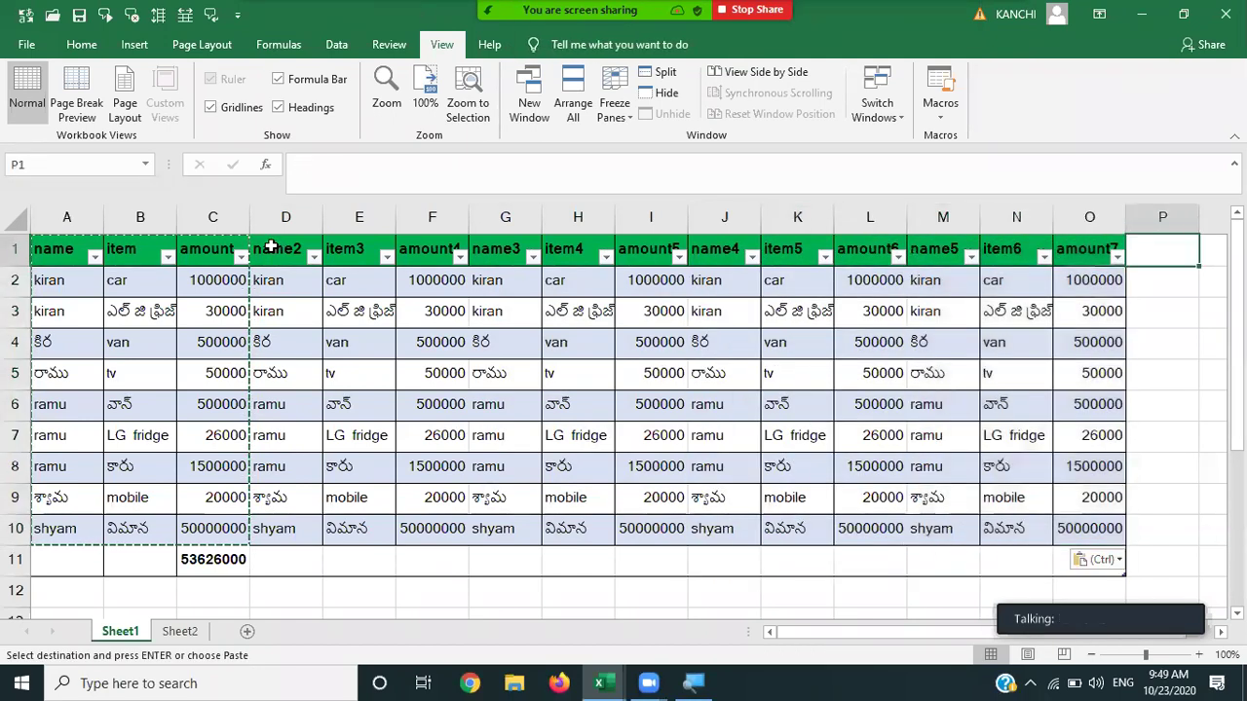
key(ctrl+v)
key(Left)
key(Left)
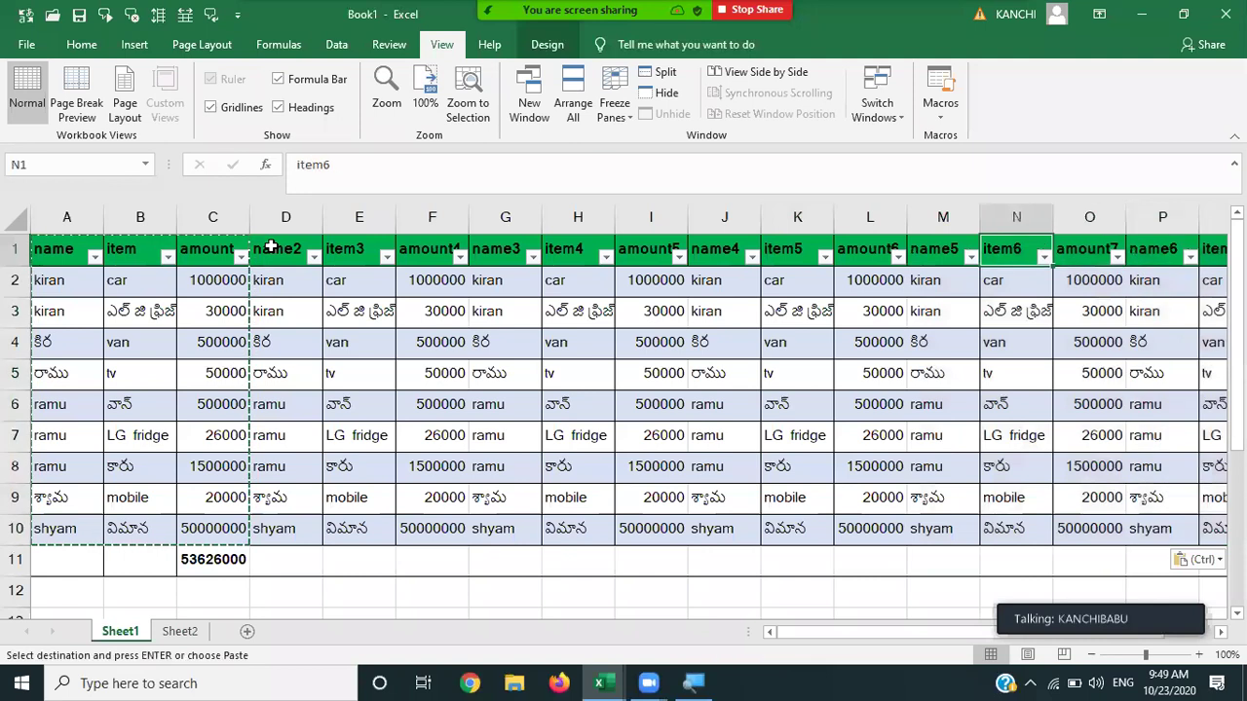
key(Escape)
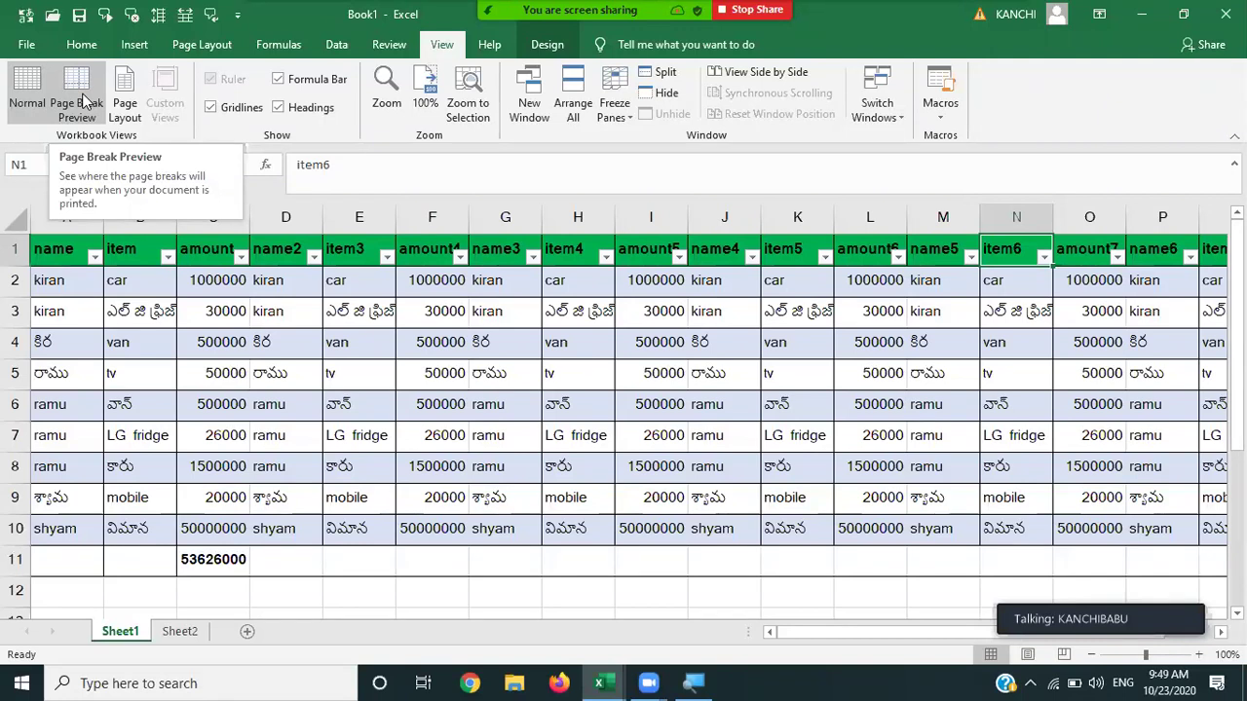
Show Page Break Preview and drag the I–J page break to the table's right edge.
click(83, 101)
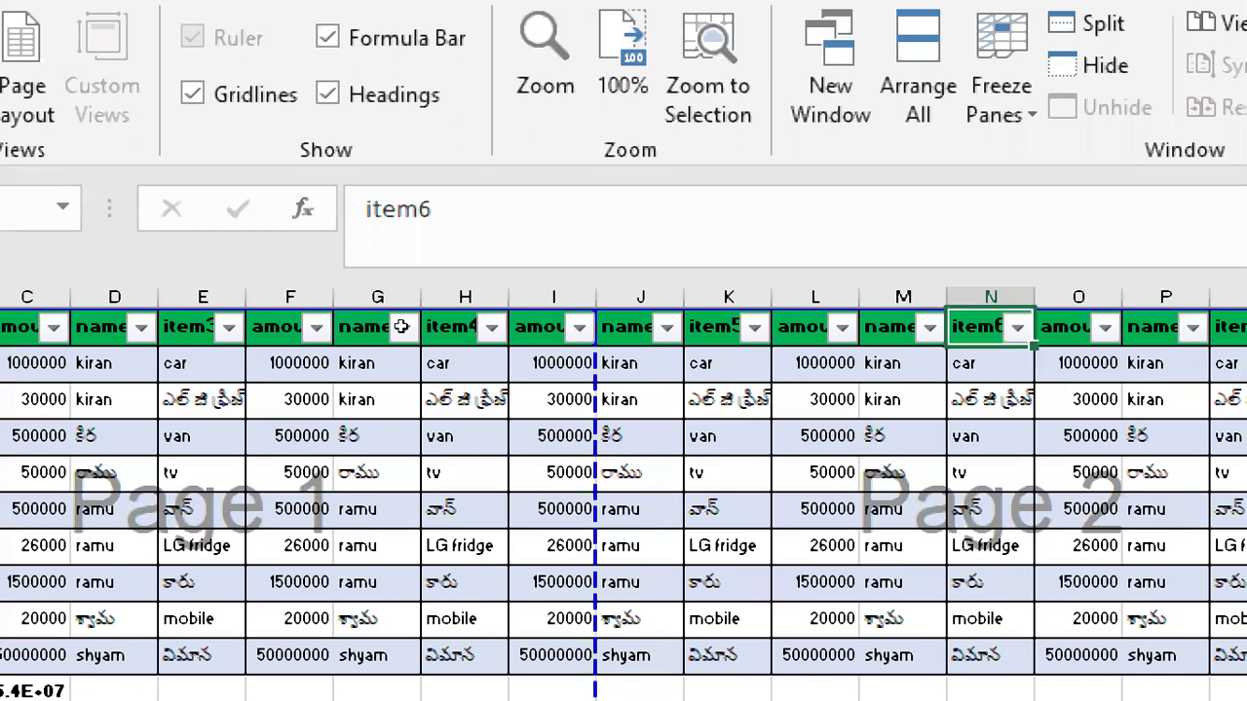
drag(410, 330, 410, 329)
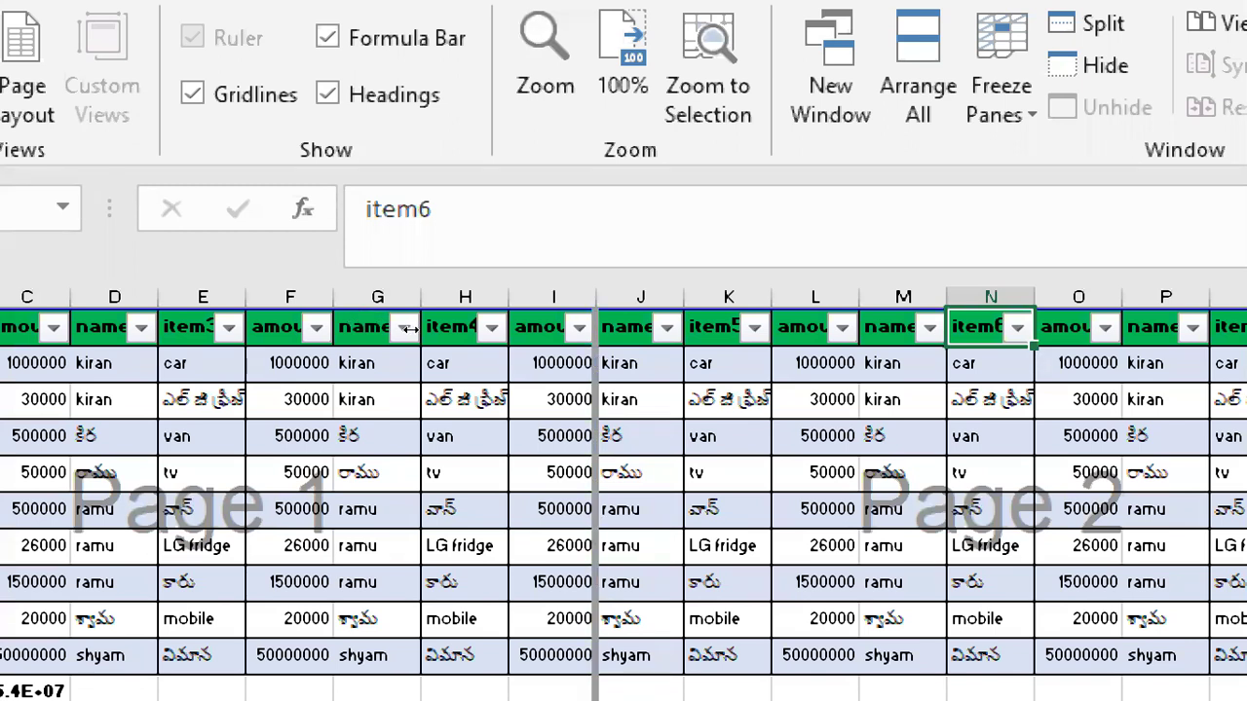
drag(649, 314, 649, 314)
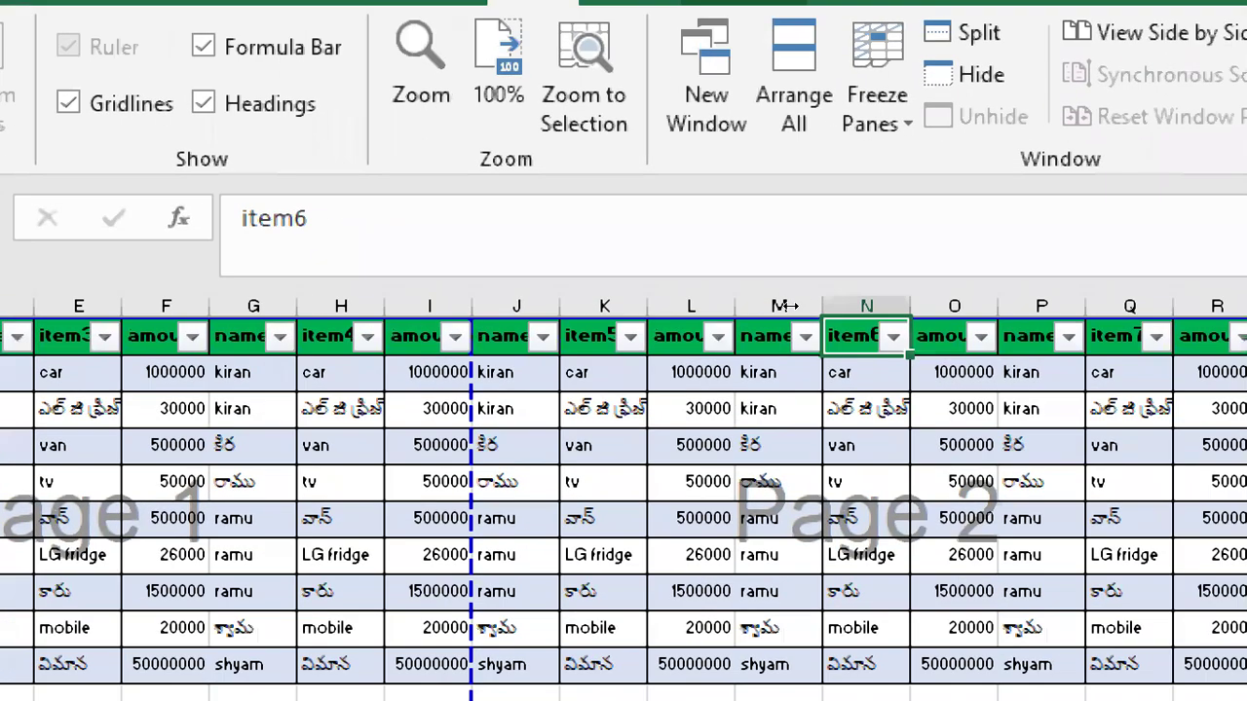
drag(790, 306, 902, 292)
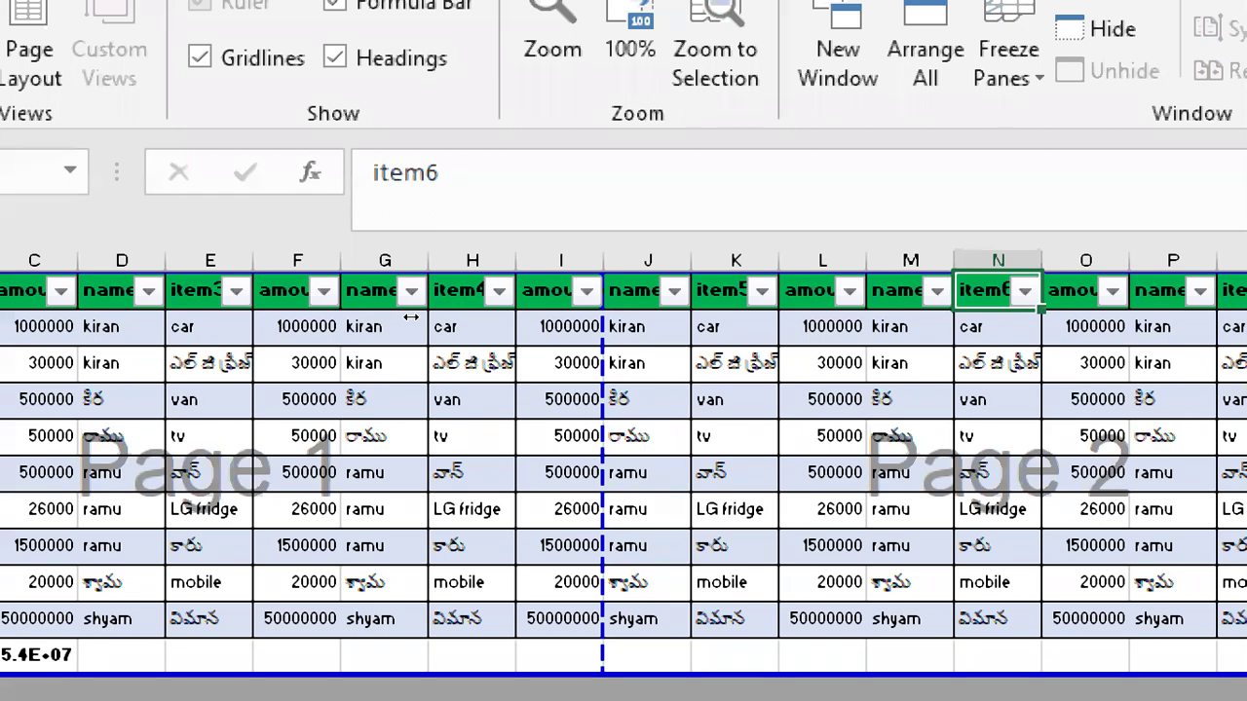
drag(411, 317, 753, 301)
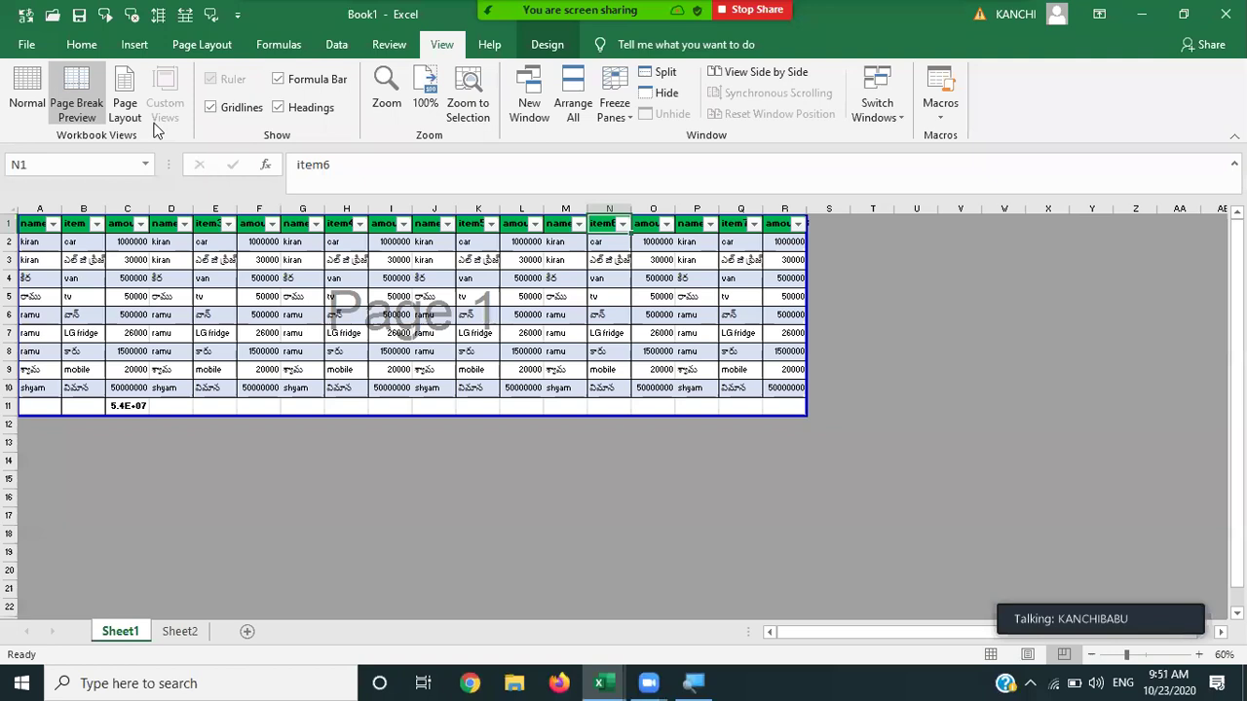
Show the sheet in Page Layout view, zooming out to 75% then 37% to see both pages.
click(125, 105)
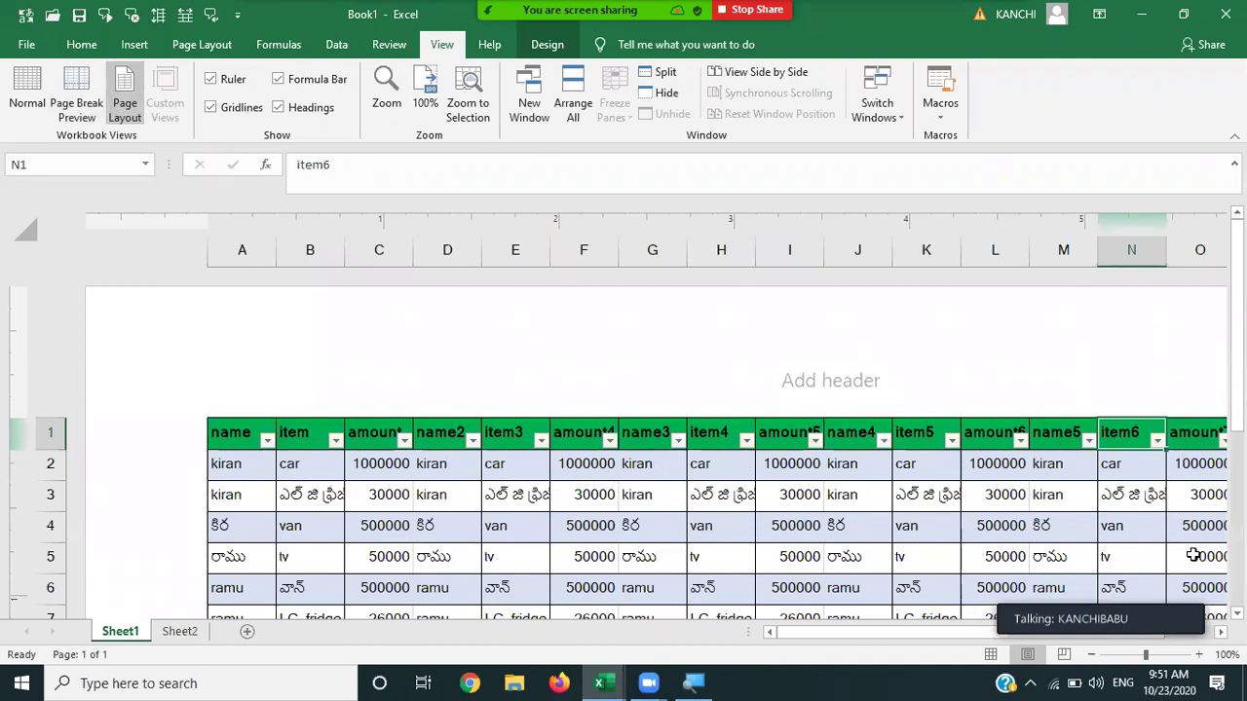
drag(1131, 655, 1134, 659)
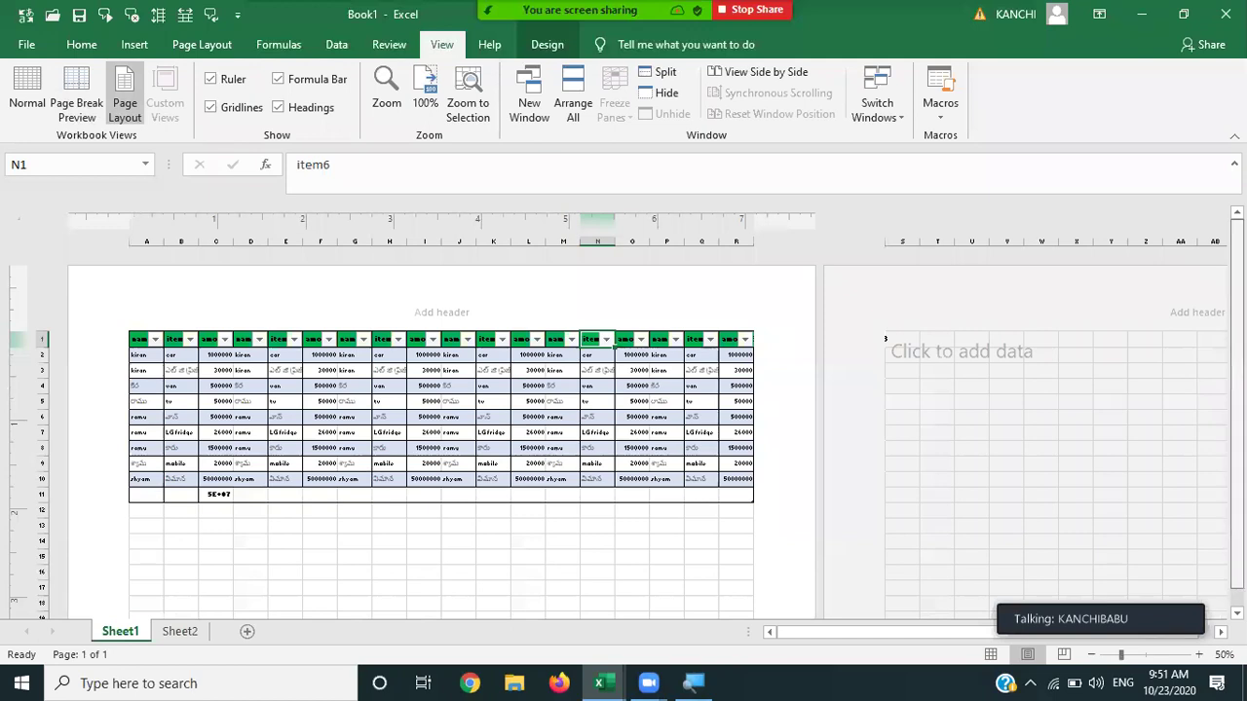
scroll(441, 439, down, 2)
scroll(447, 314, up, 2)
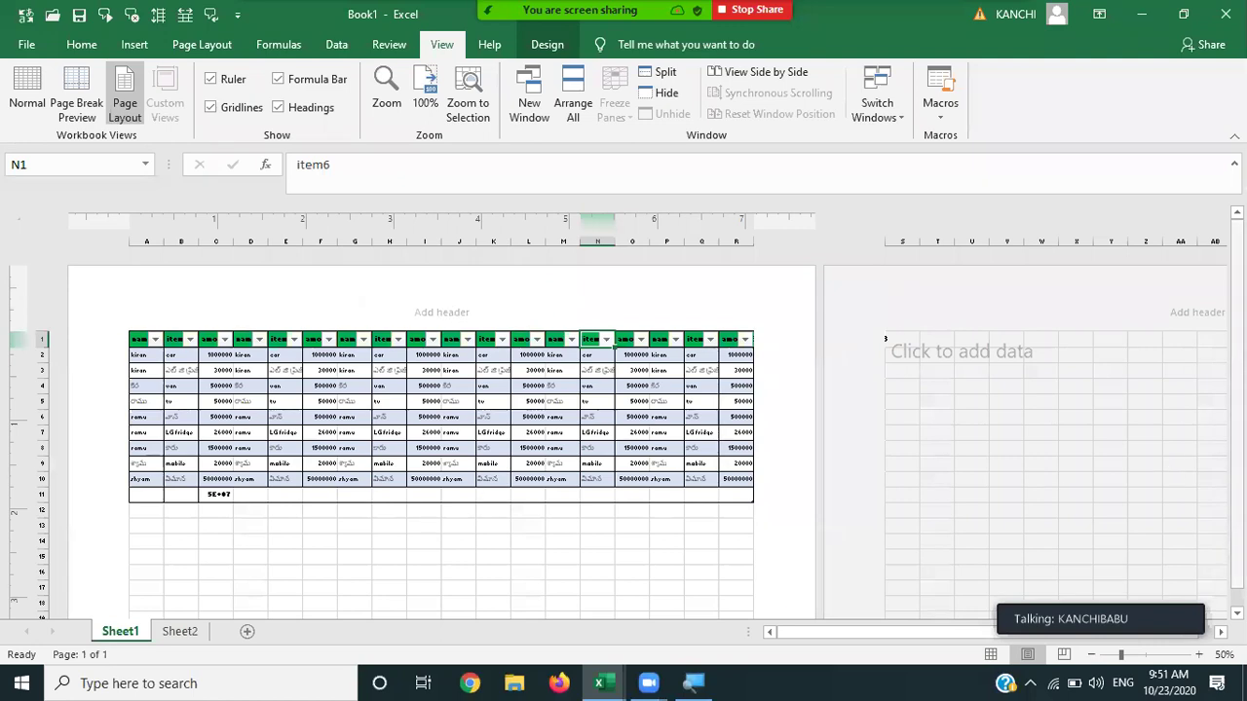
scroll(1237, 390, down, 2)
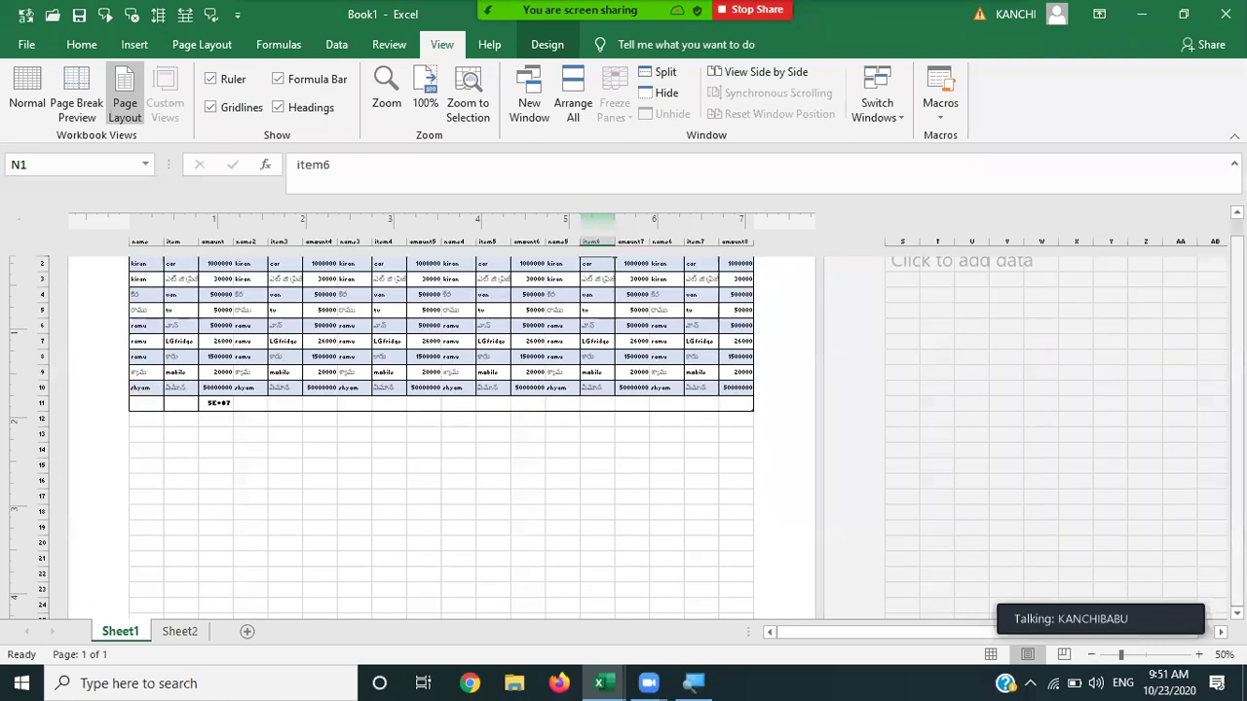
drag(1120, 654, 1115, 656)
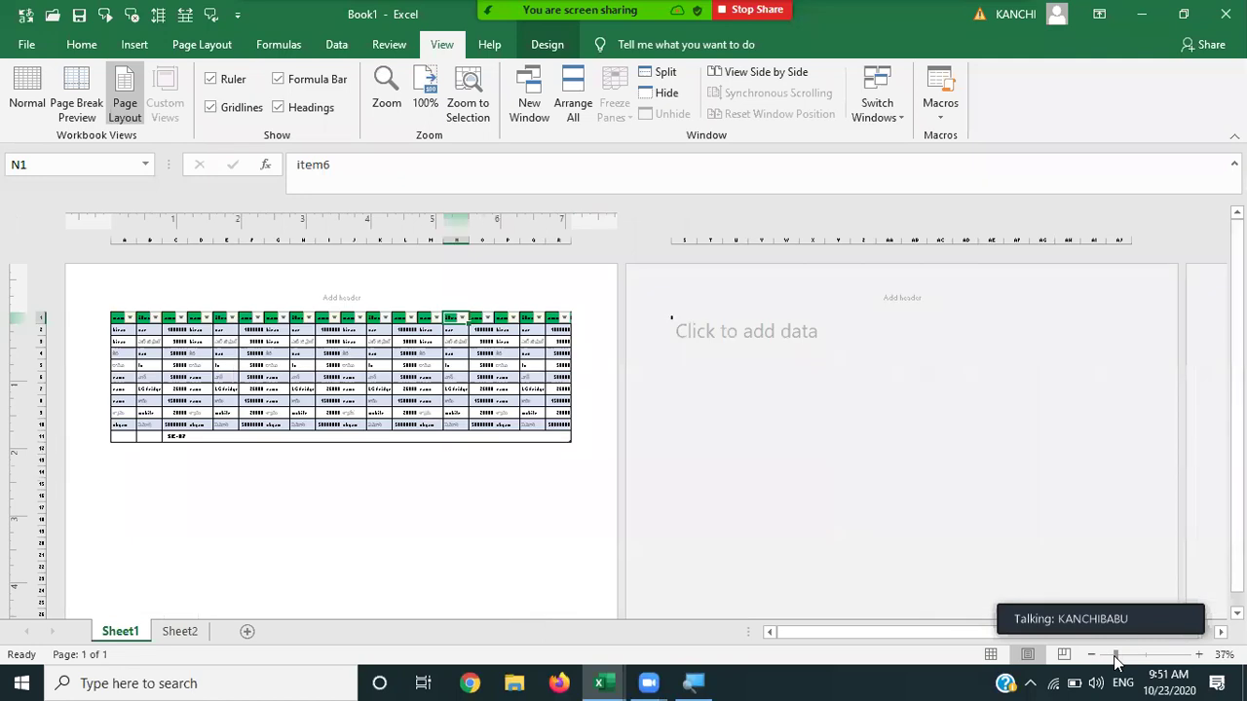
scroll(1237, 389, down, 2)
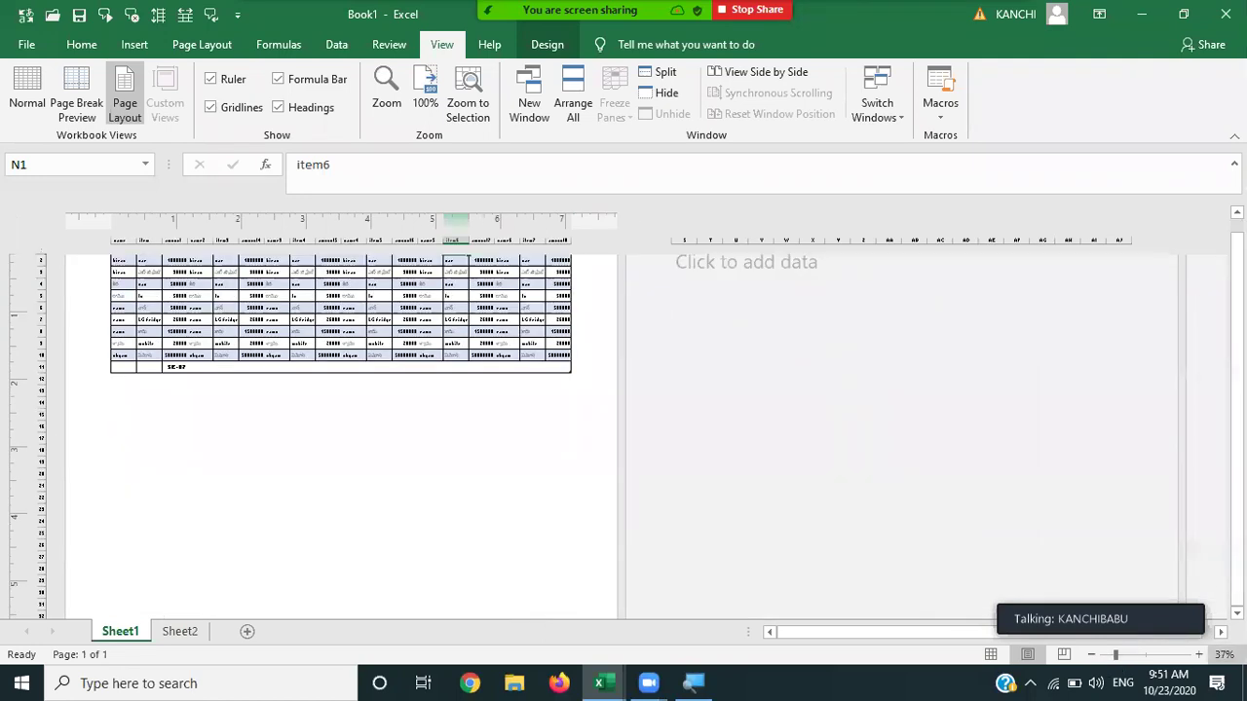
Move down the sheet to row 60, zoom back to about 106%, and return to Normal view.
click(319, 586)
key(Down)
key(Down)
key(Down)
key(Down)
key(Down)
key(Down)
key(Down)
key(Down)
key(Down)
key(Down)
key(Down)
key(Down)
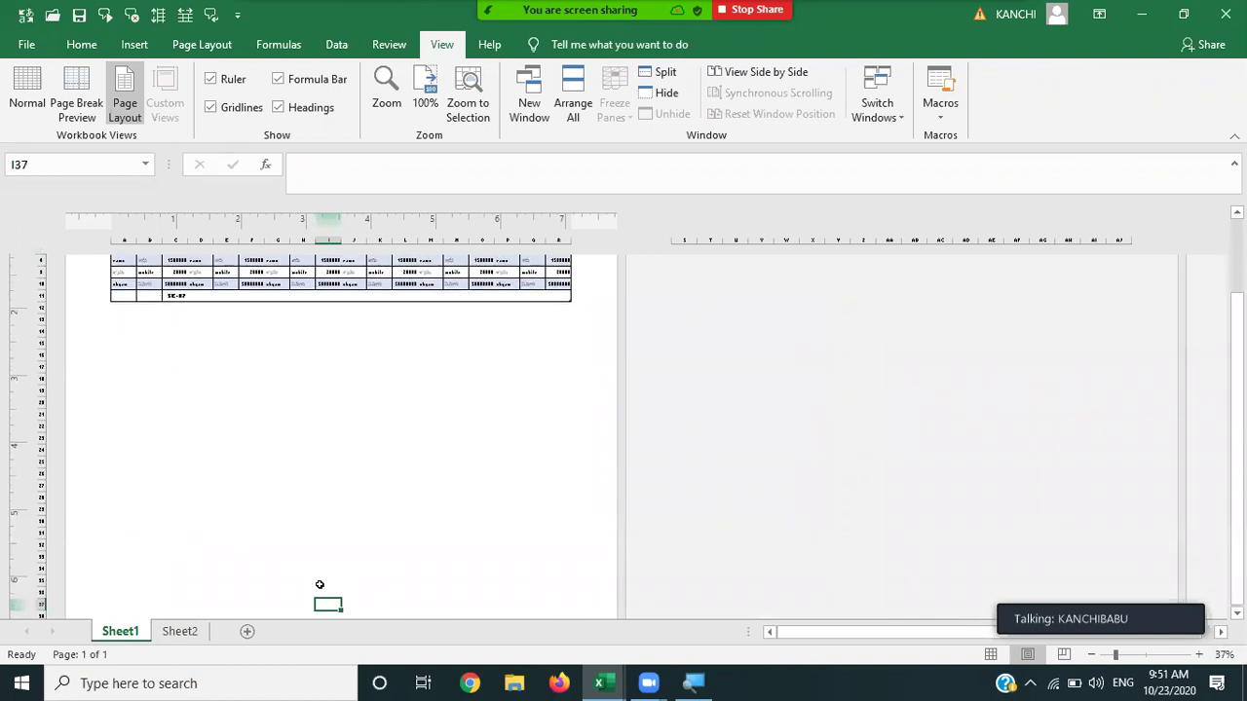
key(Down)
key(Down)
key(Down)
key(Down)
key(Down)
key(Down)
key(Down)
key(Down)
key(Down)
key(Down)
key(Down)
key(Down)
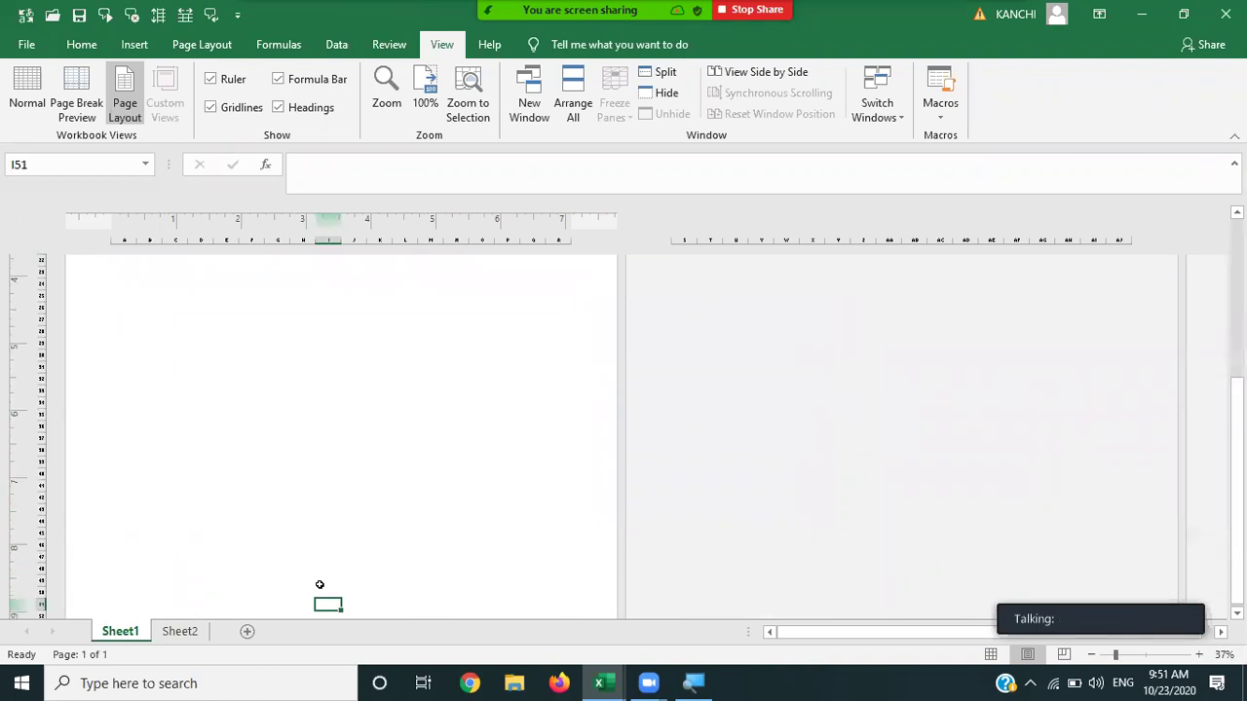
key(Down)
key(Down)
key(Down)
key(Down)
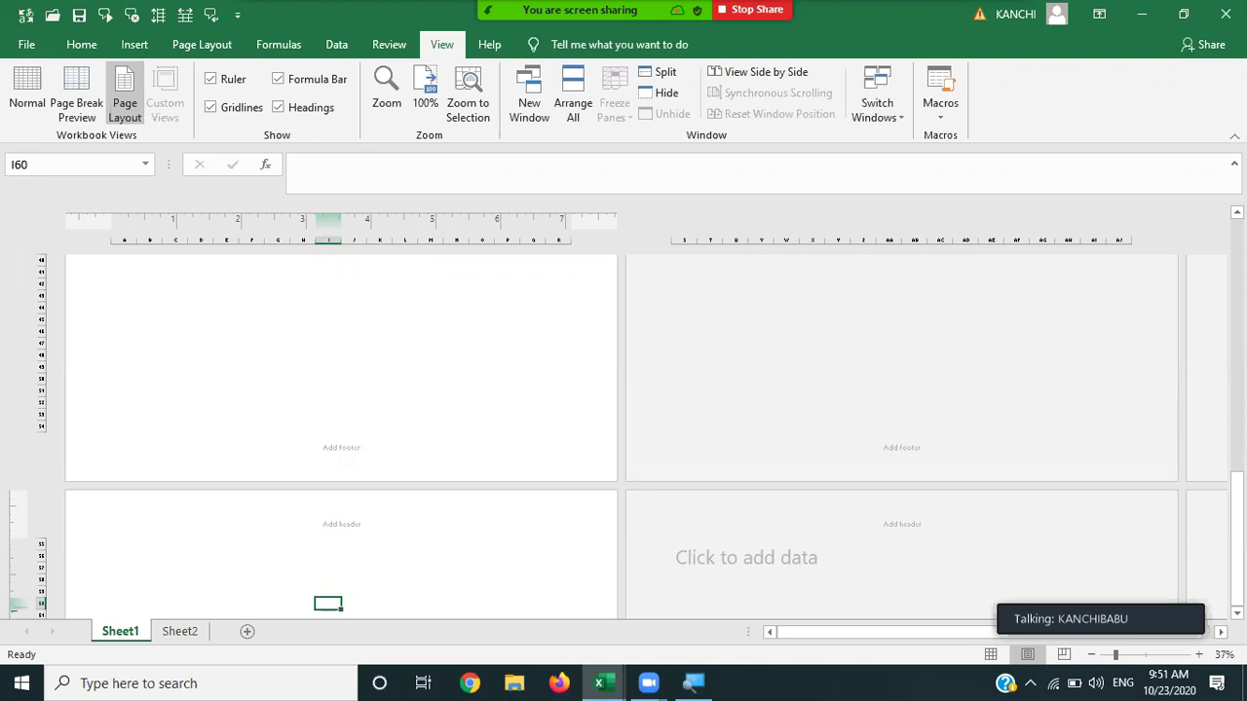
click(1147, 655)
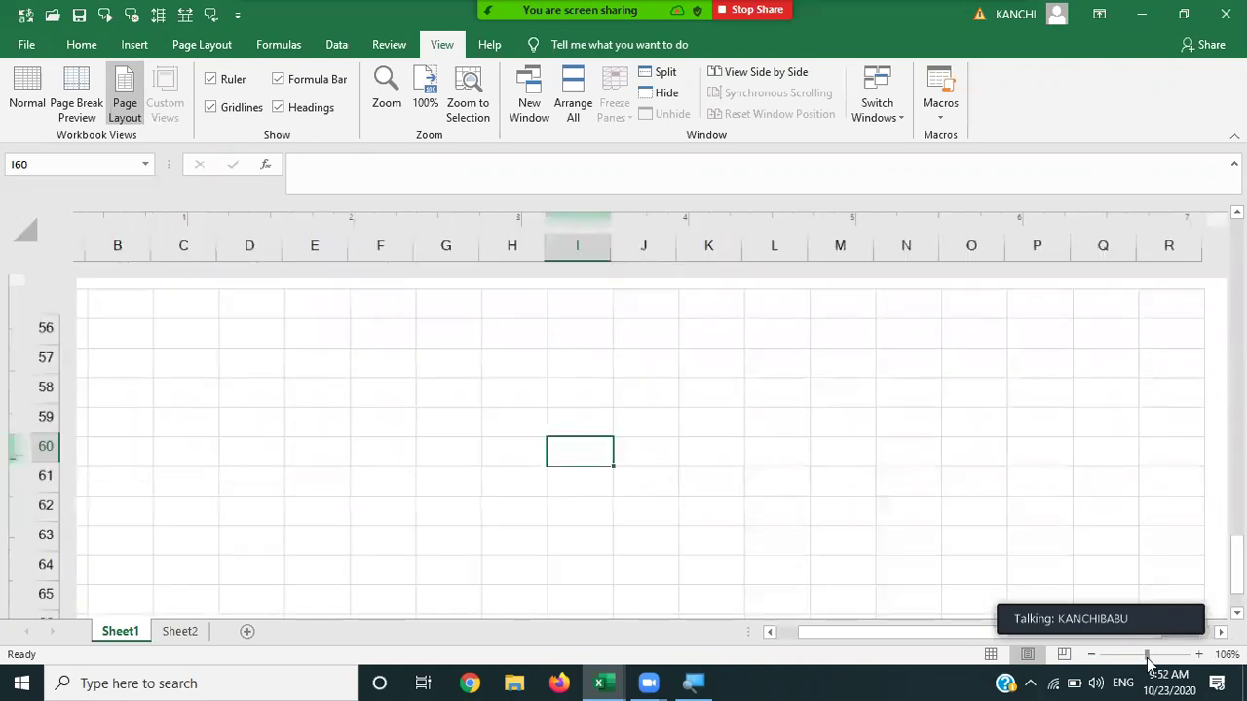
click(27, 98)
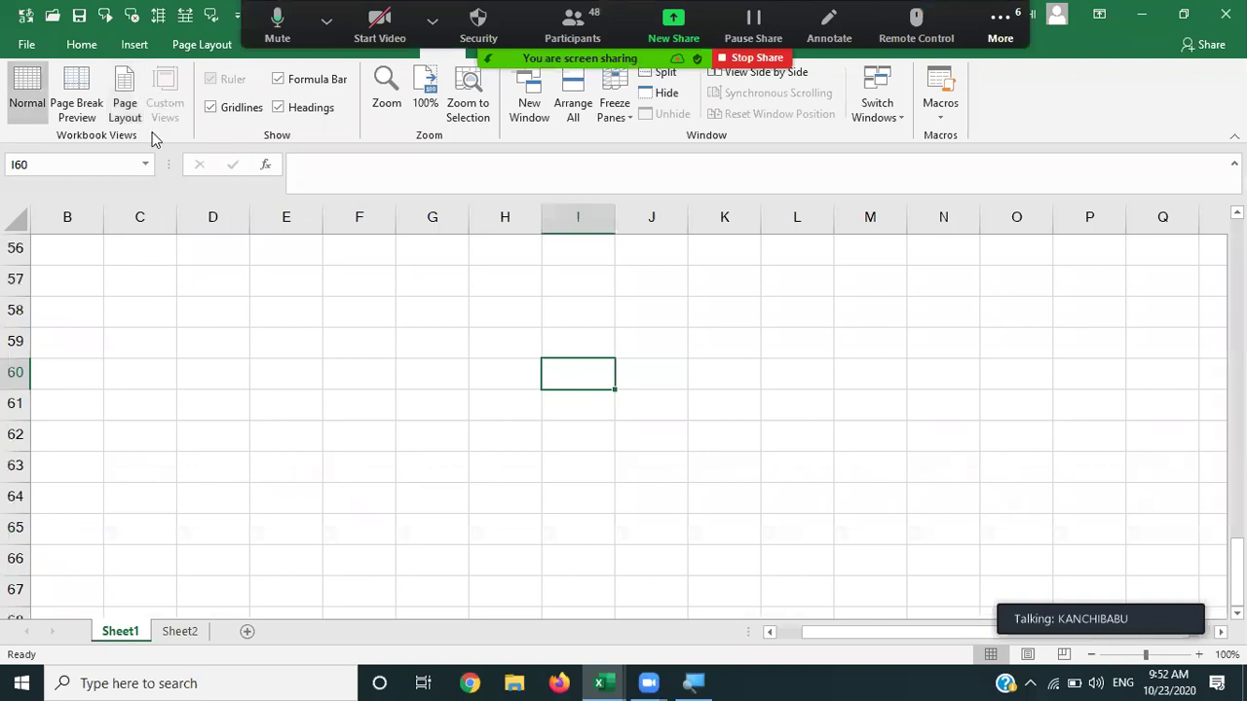
Move up column A back to the table and select the amount in C4.
click(166, 326)
key(Left)
key(Left)
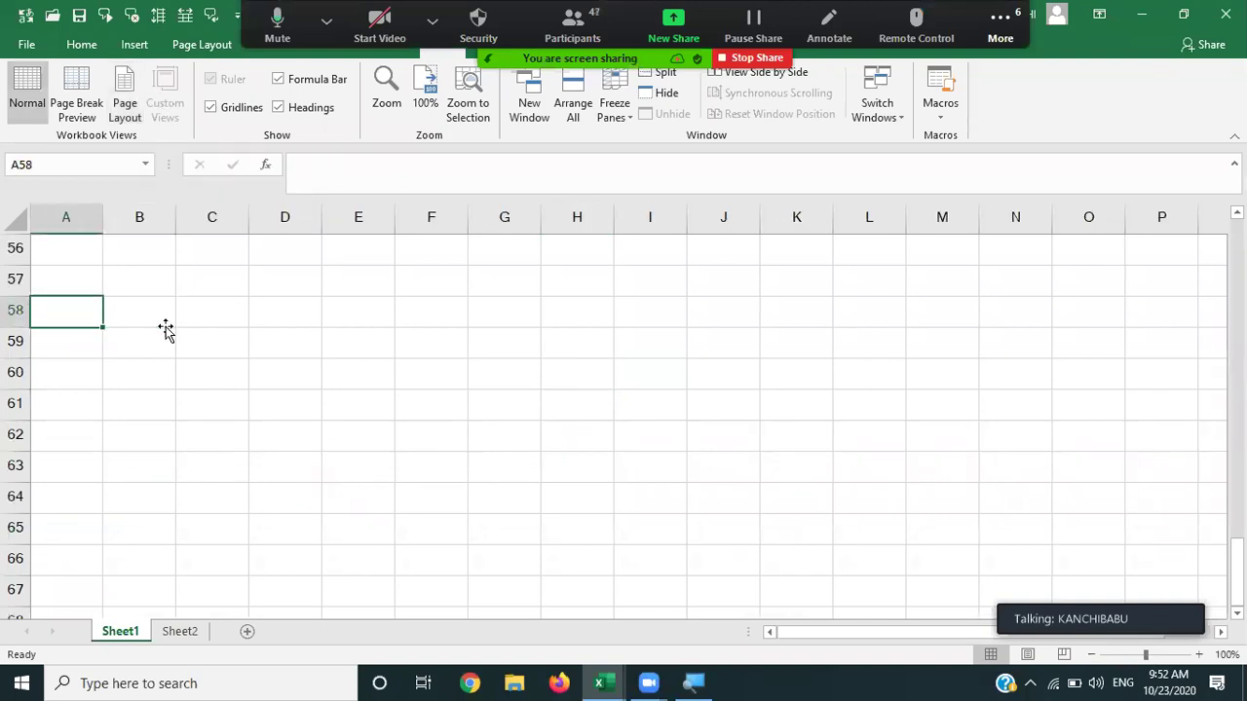
key(Up)
key(Up)
key(Up)
key(Up)
key(Up)
key(Up)
key(Up)
key(Up)
key(Up)
key(Up)
key(Up)
key(Up)
key(Up)
key(Up)
key(Up)
key(Up)
key(Up)
key(Up)
key(Up)
key(Up)
key(Up)
key(Up)
key(Up)
key(Up)
key(Up)
key(Up)
key(Up)
key(Up)
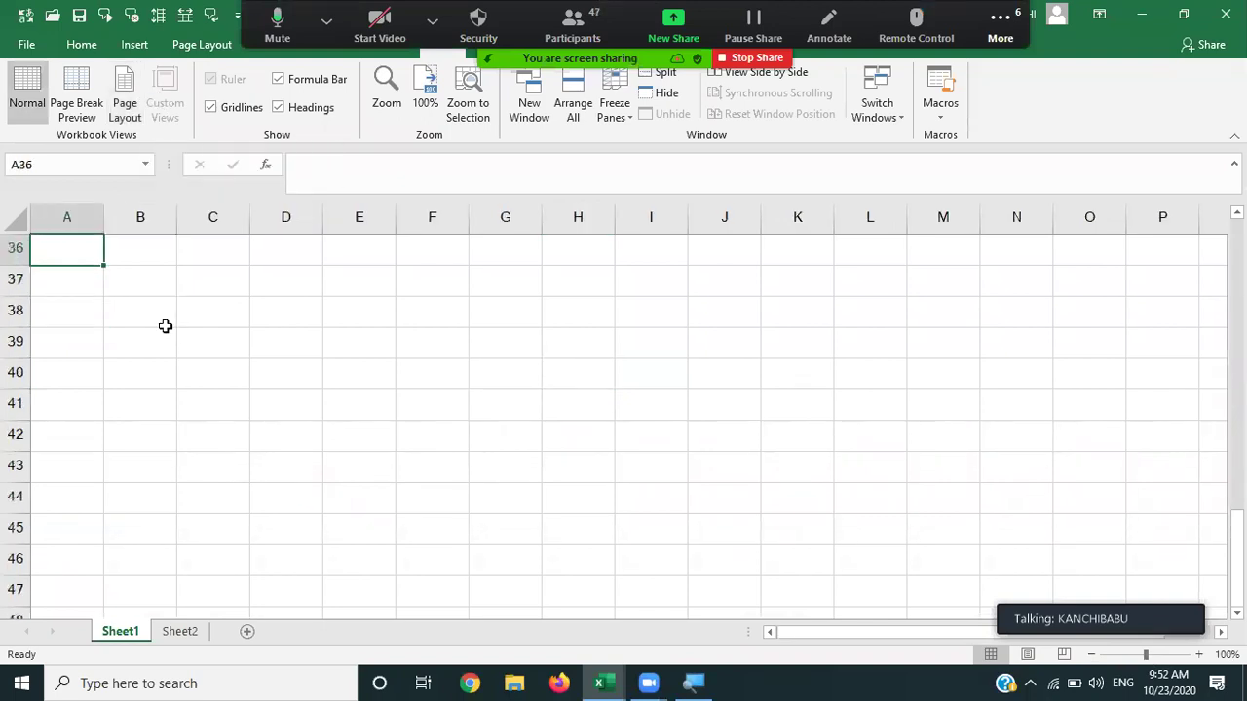
key(Up)
key(Up)
key(Up)
key(Up)
key(Up)
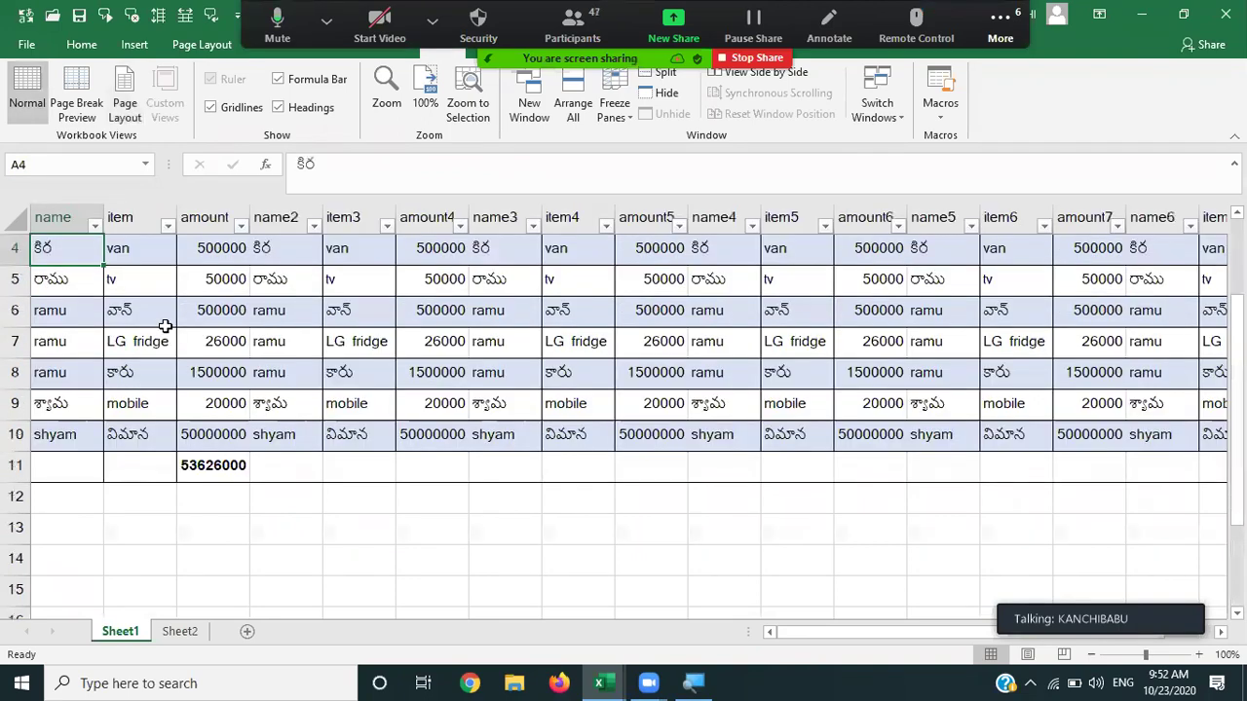
key(Up)
key(Up)
key(Up)
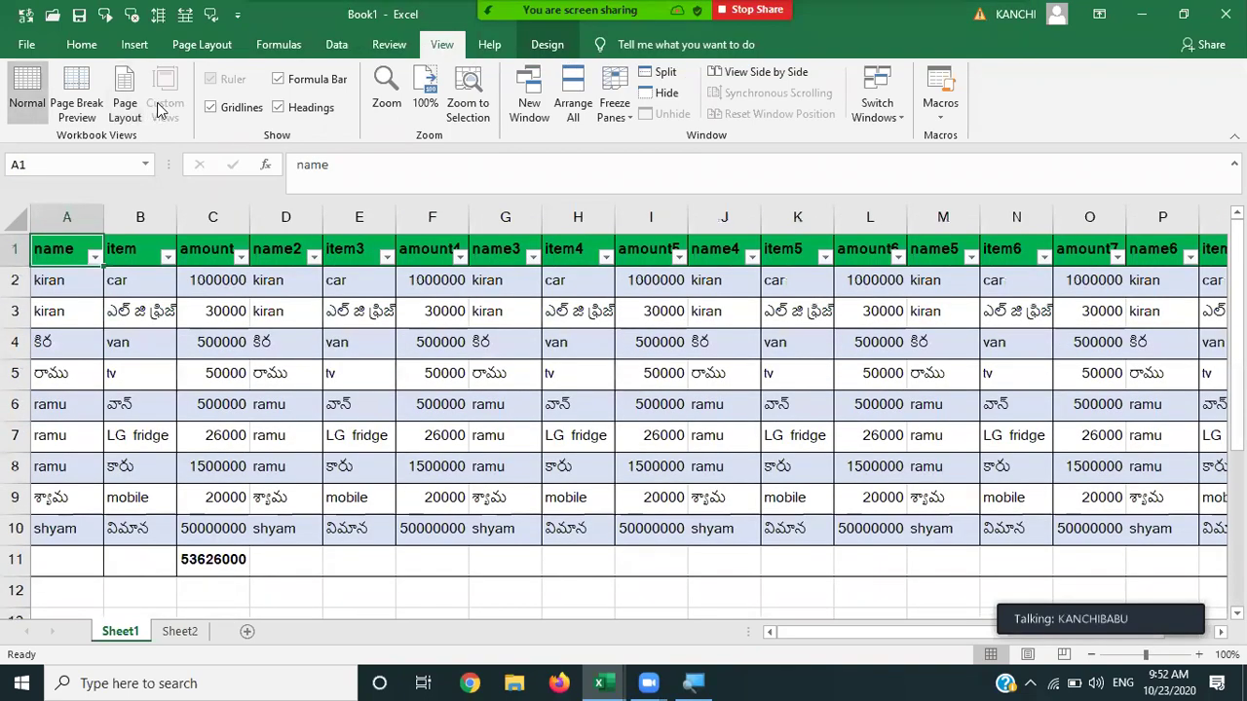
click(188, 354)
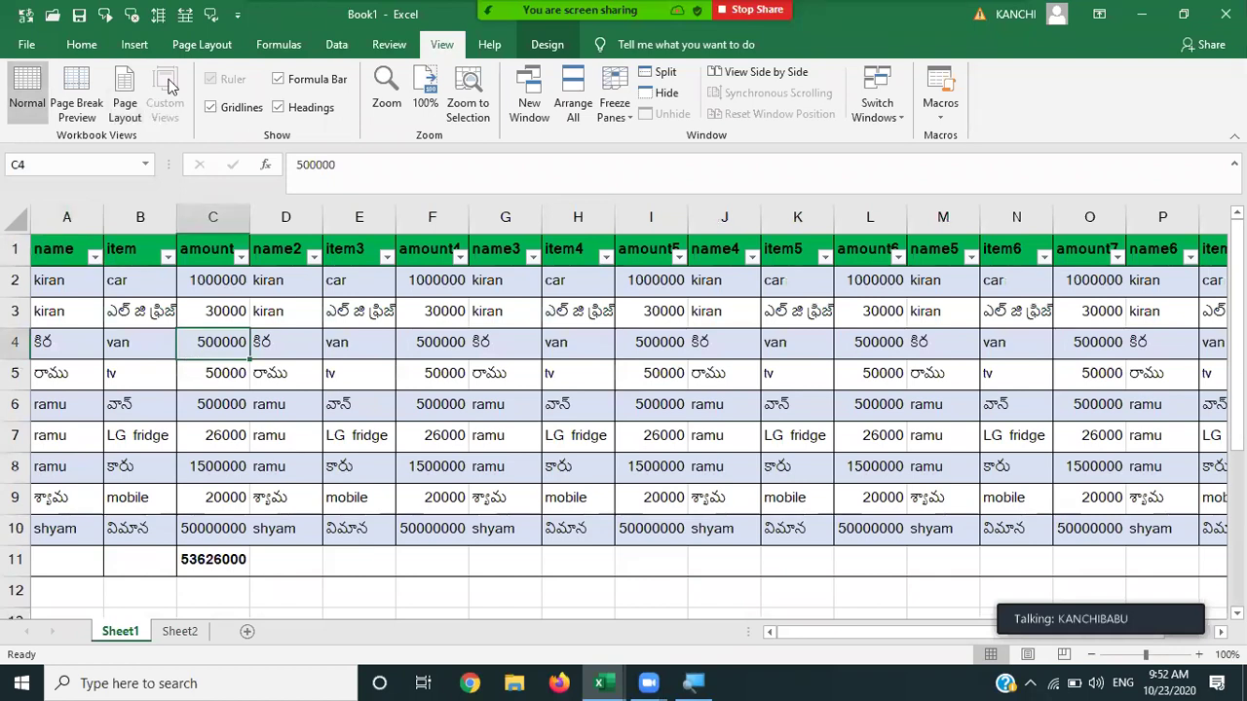
Look at cells on the empty Sheet2, then return to Sheet1 and select B3.
click(185, 632)
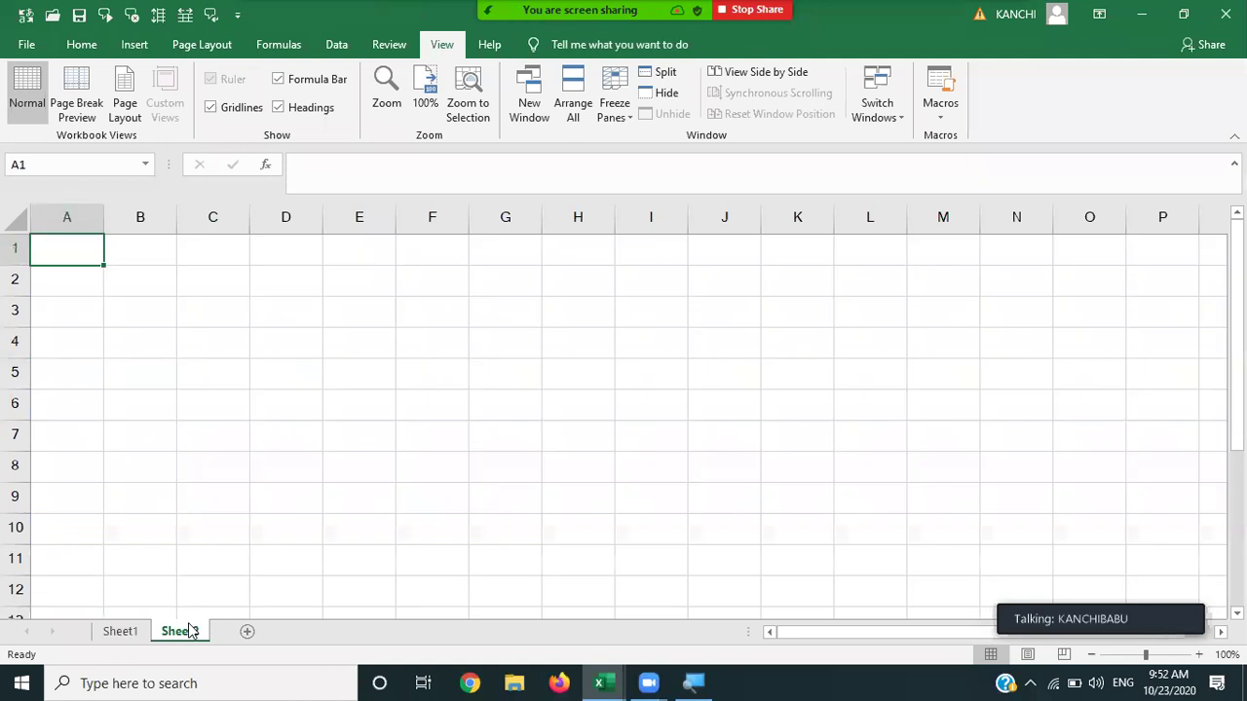
double_click(294, 364)
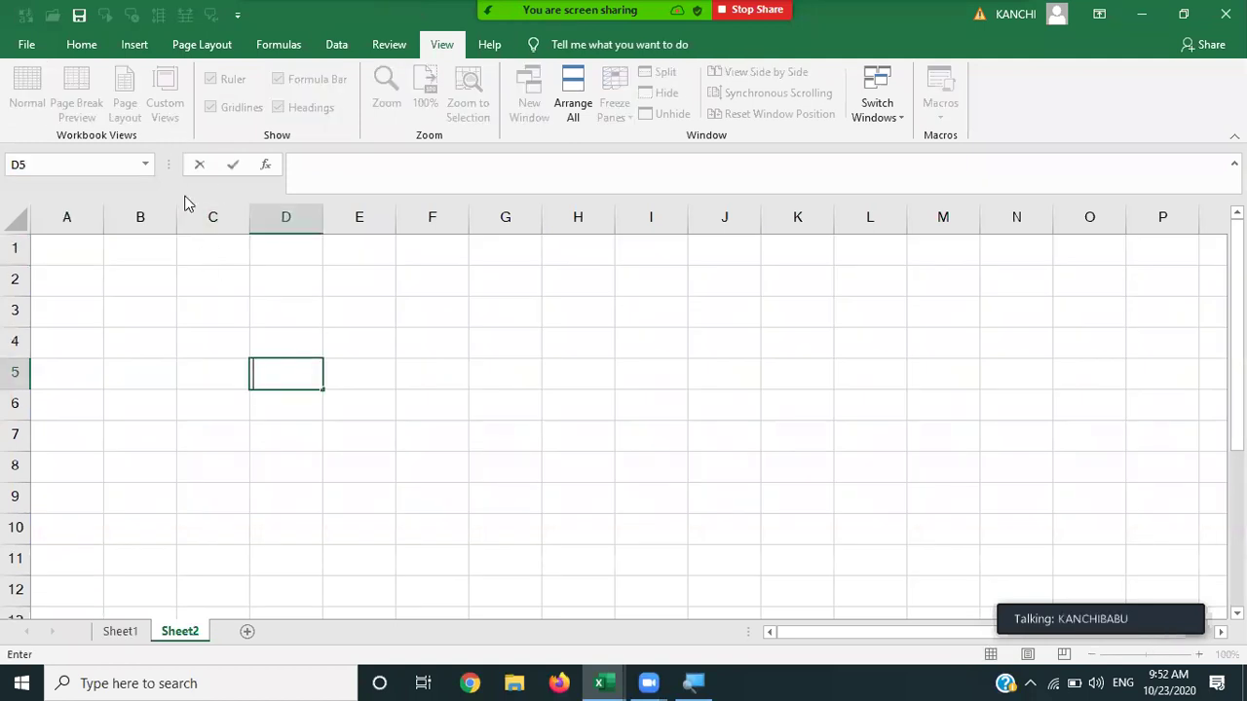
click(195, 289)
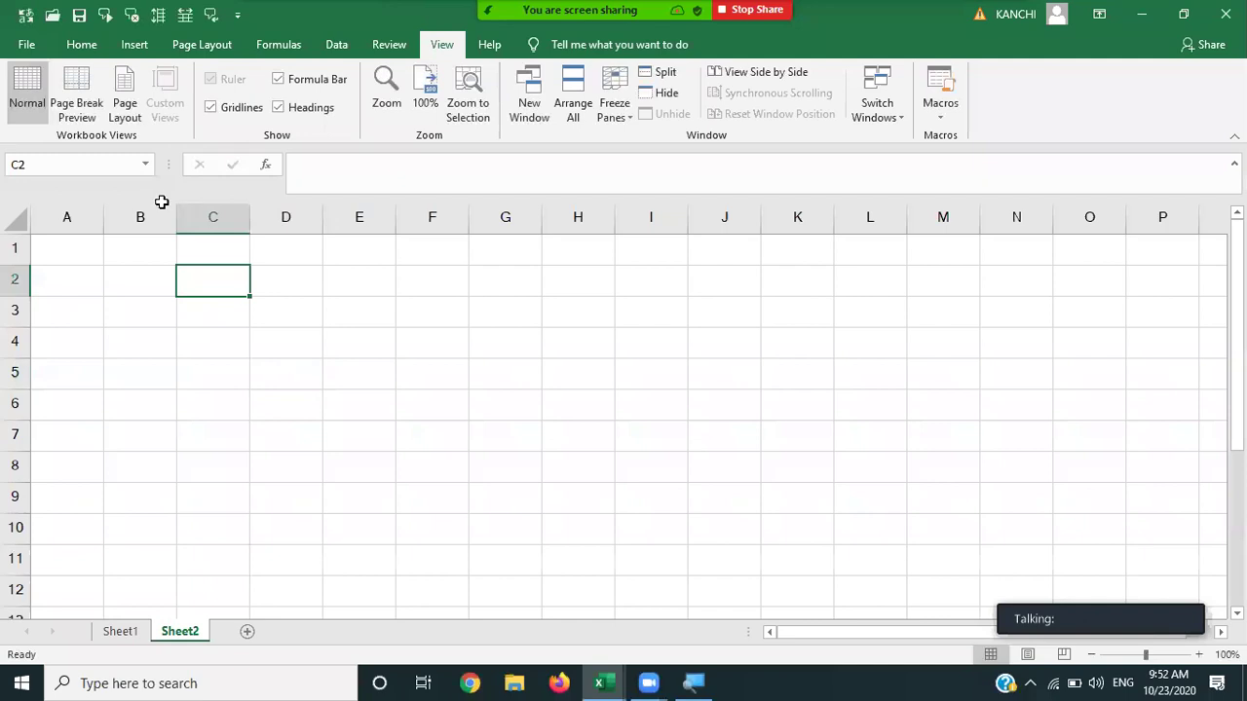
click(123, 636)
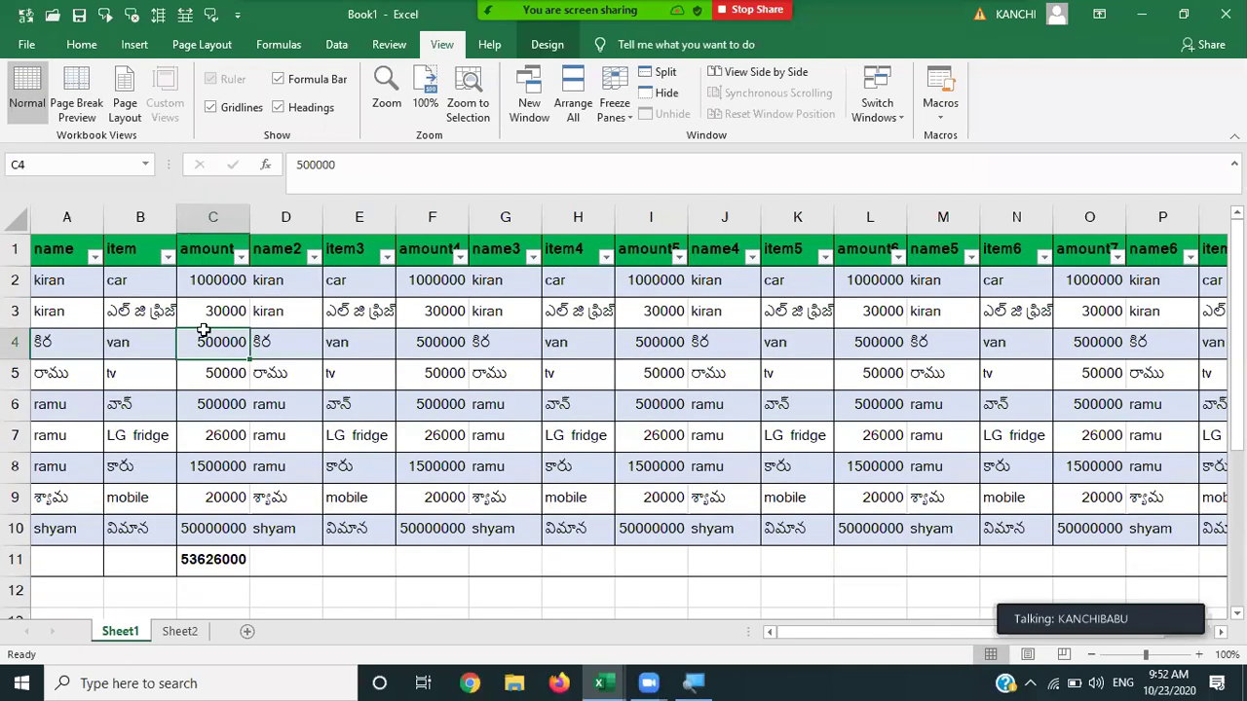
click(152, 306)
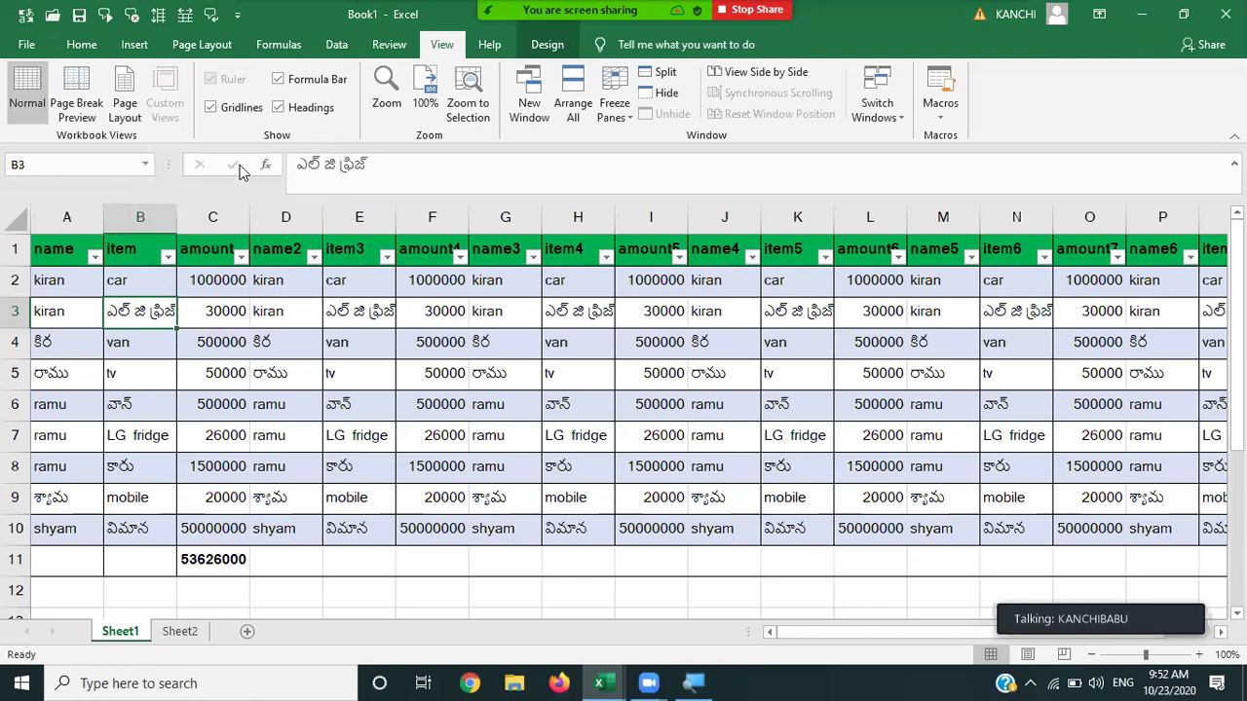
Select the 30000 amount in C3 and show Sheet1 in Page Layout view.
click(240, 326)
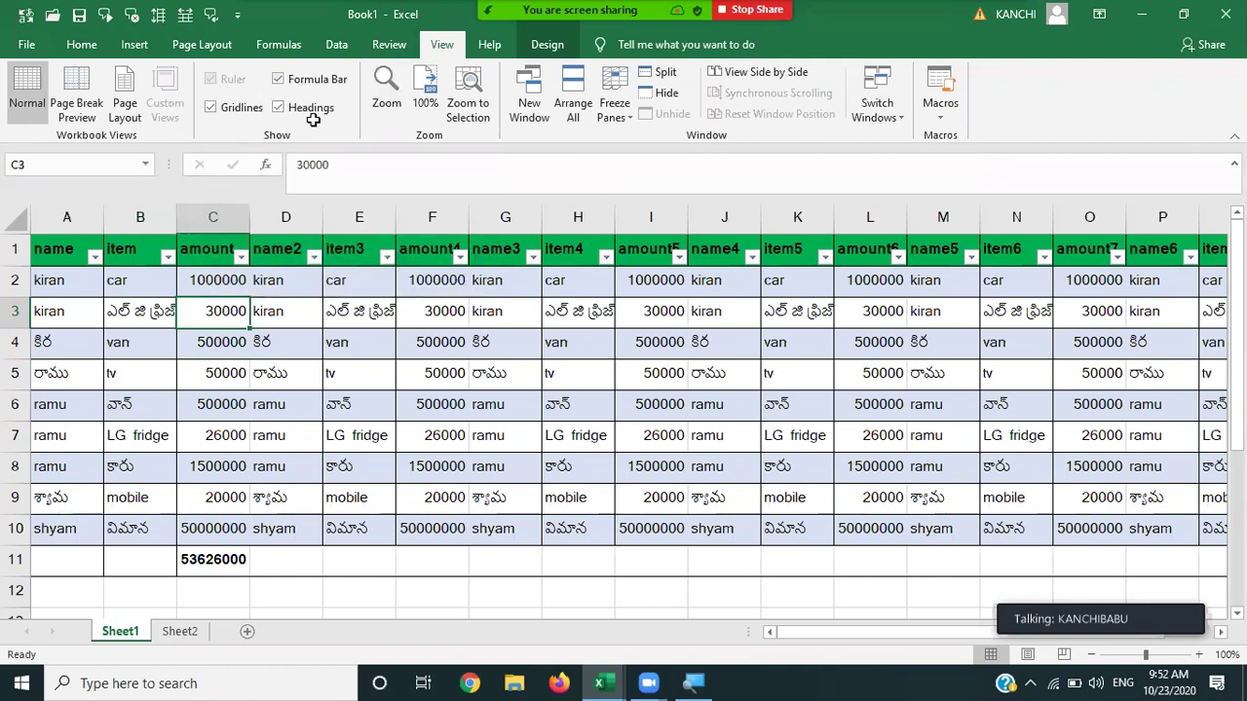
click(113, 117)
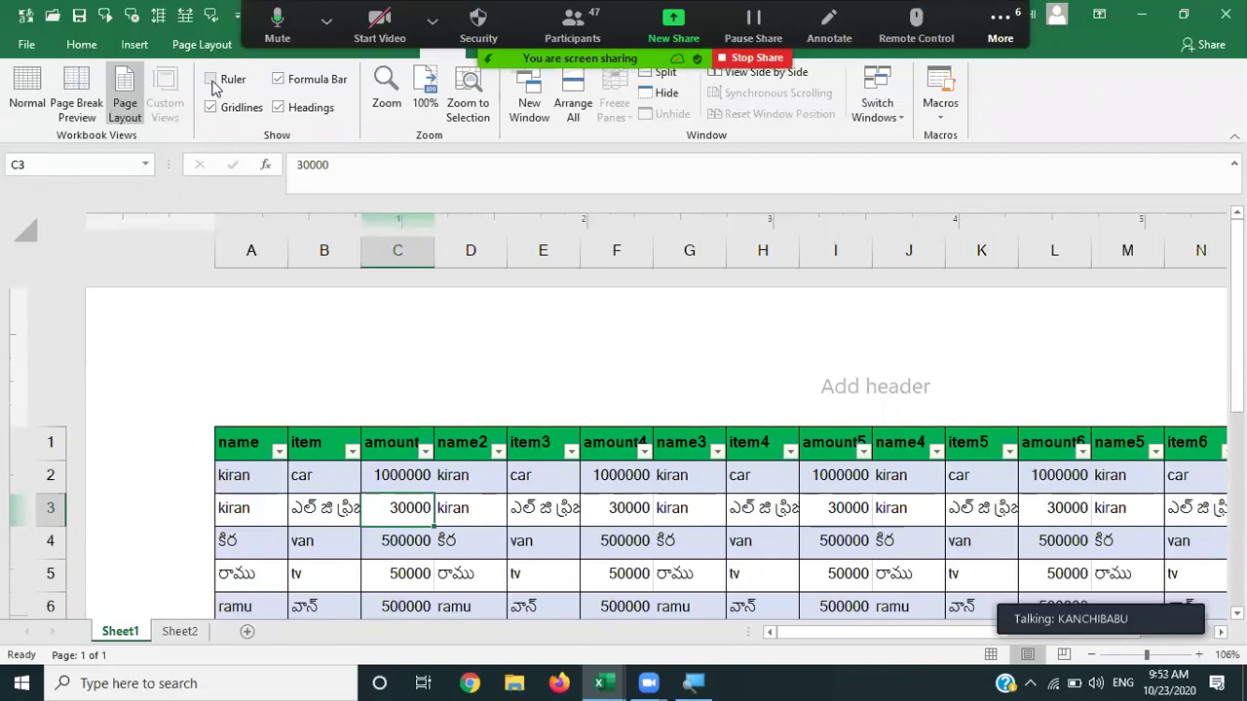
Hide and show the page ruler twice, then switch Sheet1 back to Normal view.
click(211, 81)
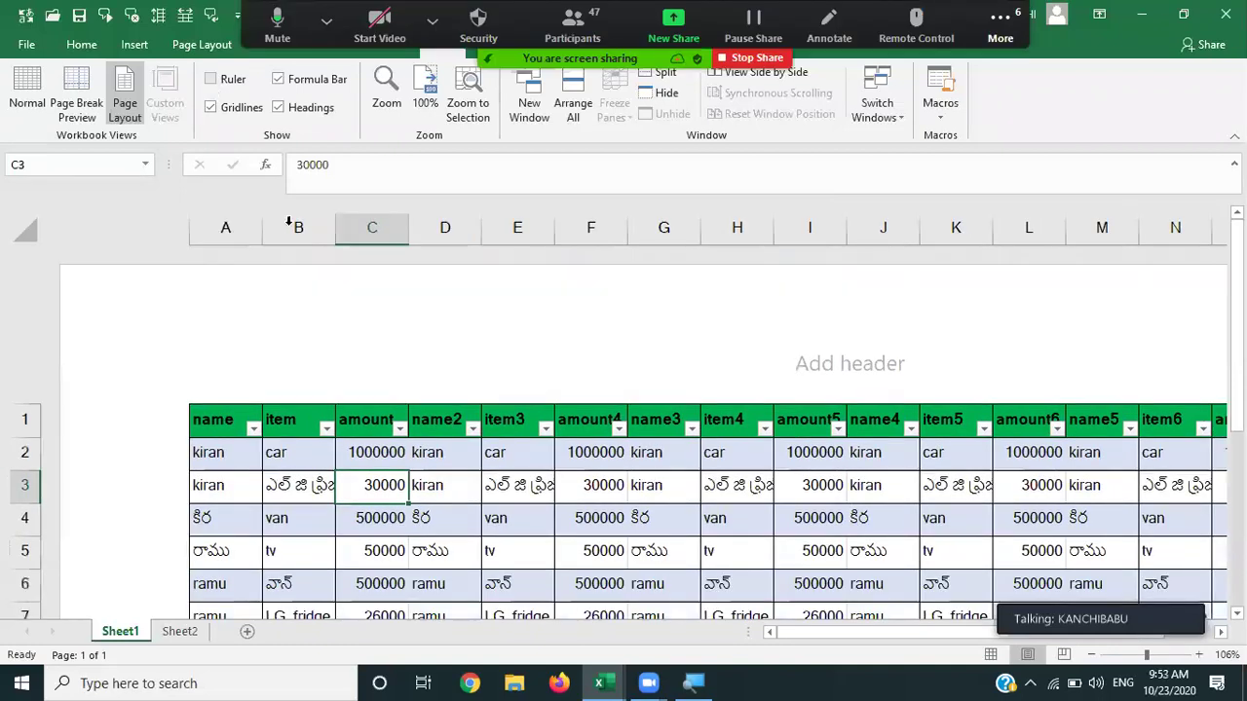
click(213, 84)
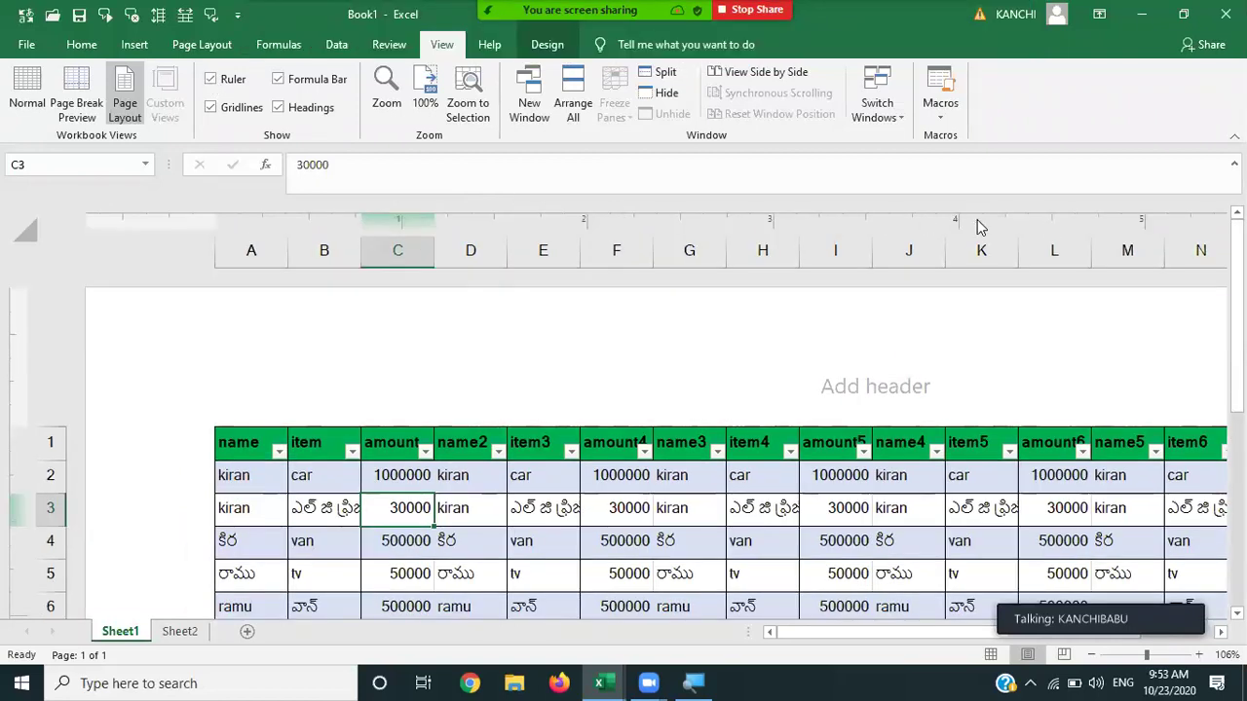
click(211, 80)
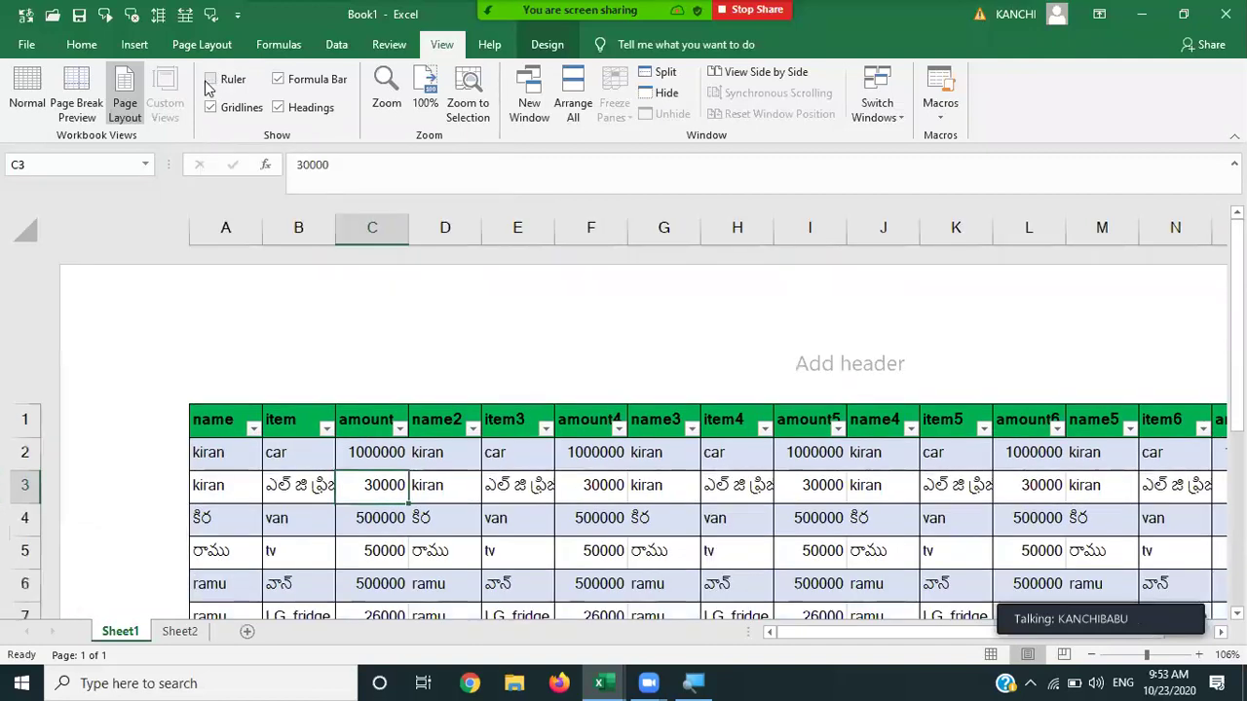
click(209, 80)
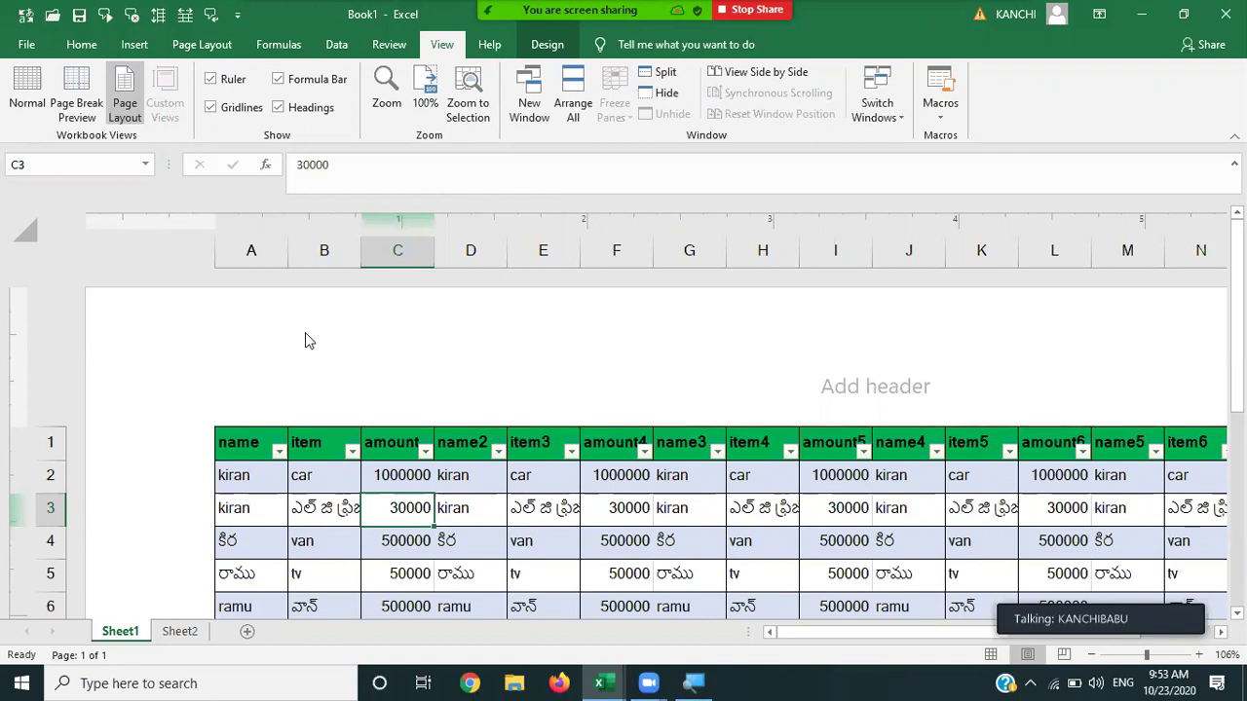
click(29, 97)
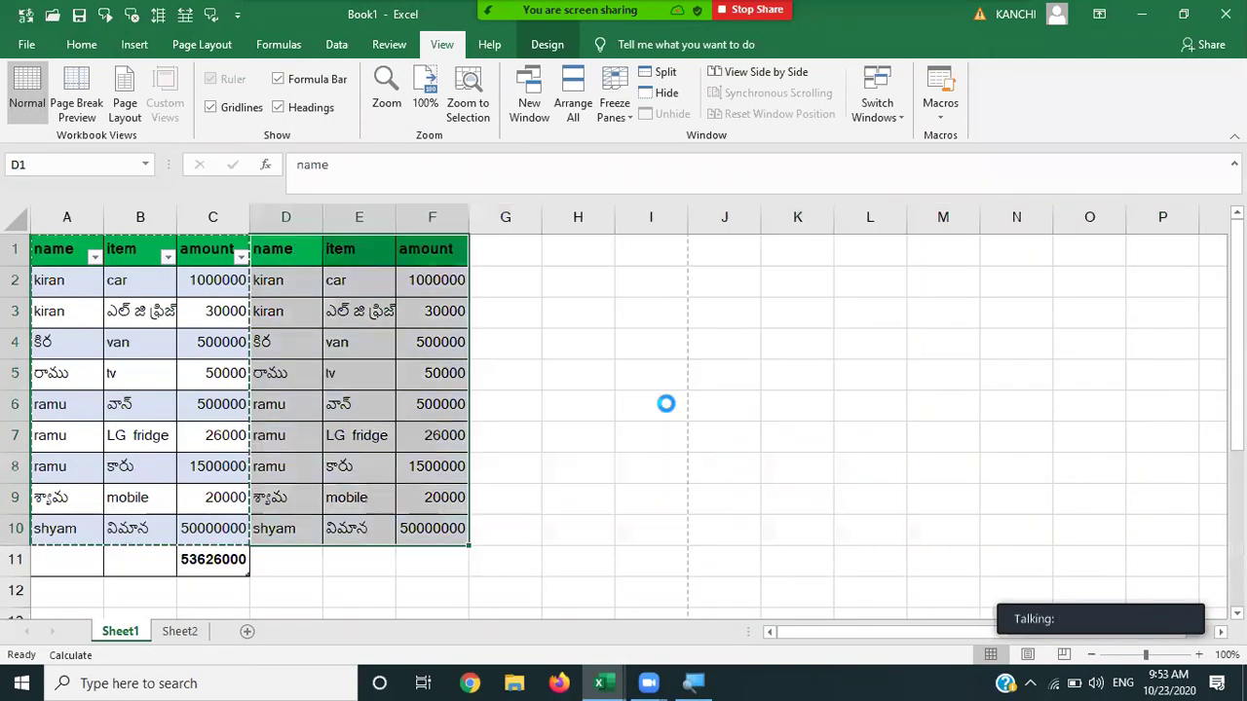
click(665, 404)
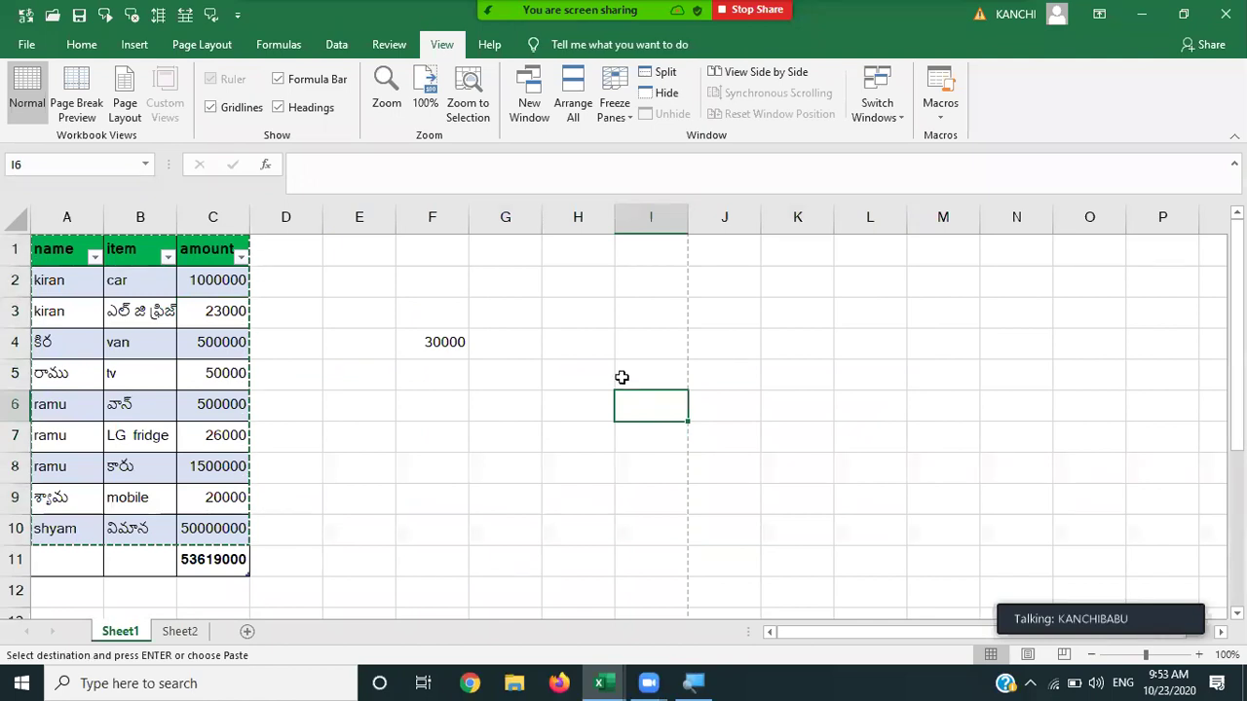
click(897, 299)
click(1003, 276)
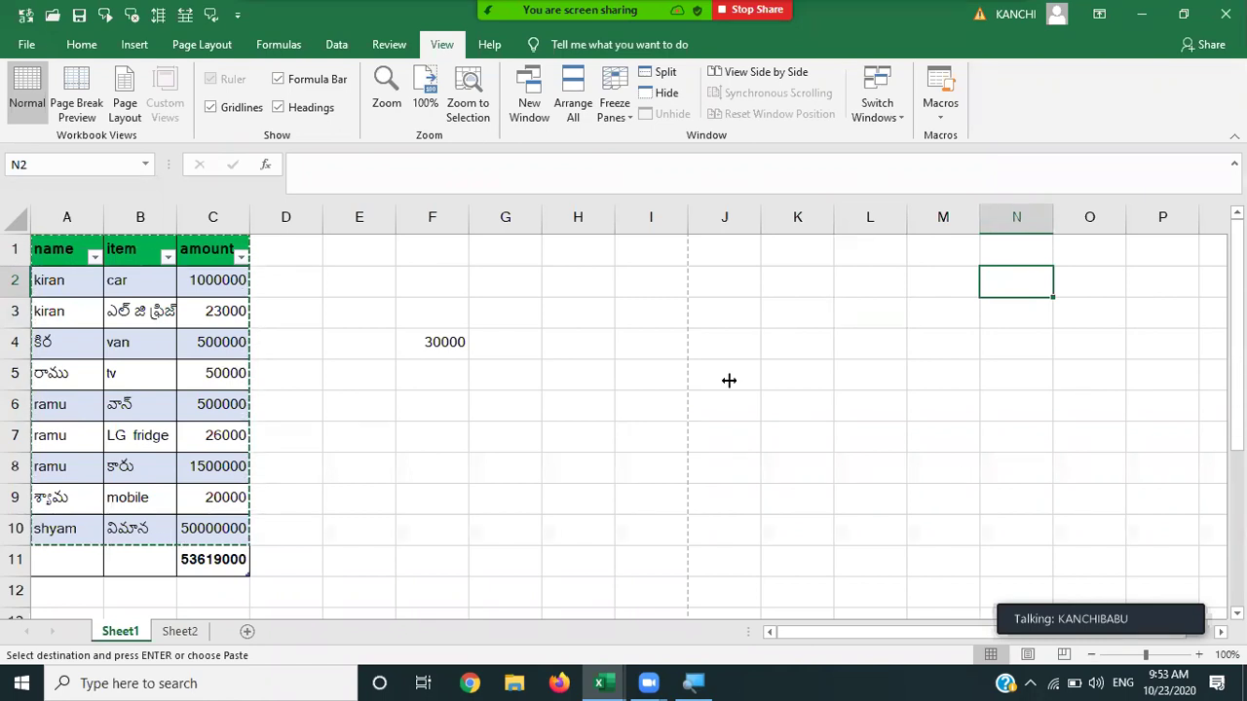
click(215, 109)
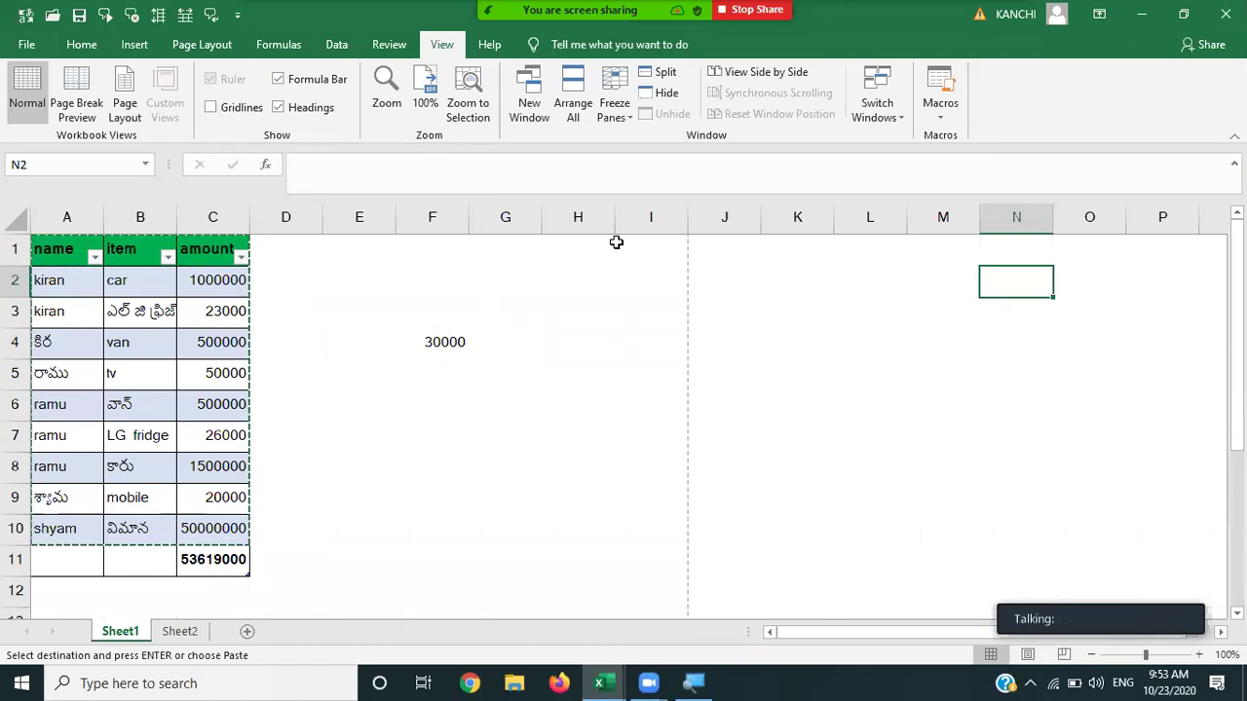
click(211, 108)
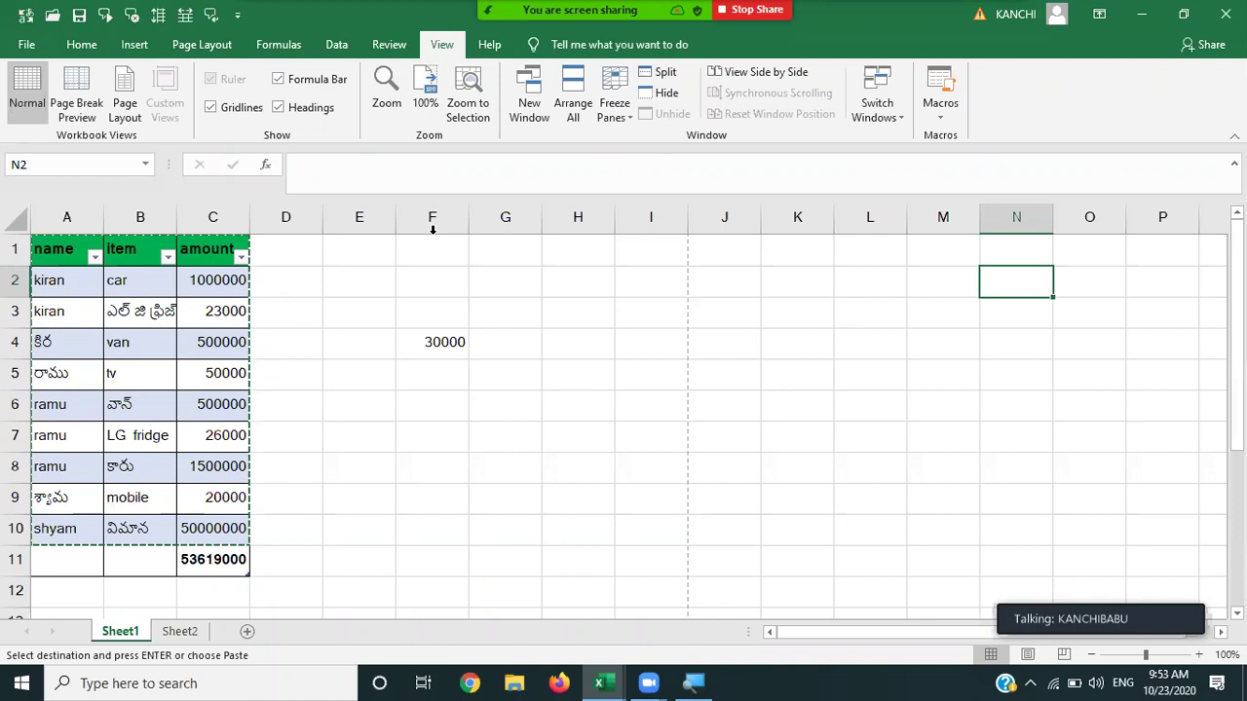
click(342, 174)
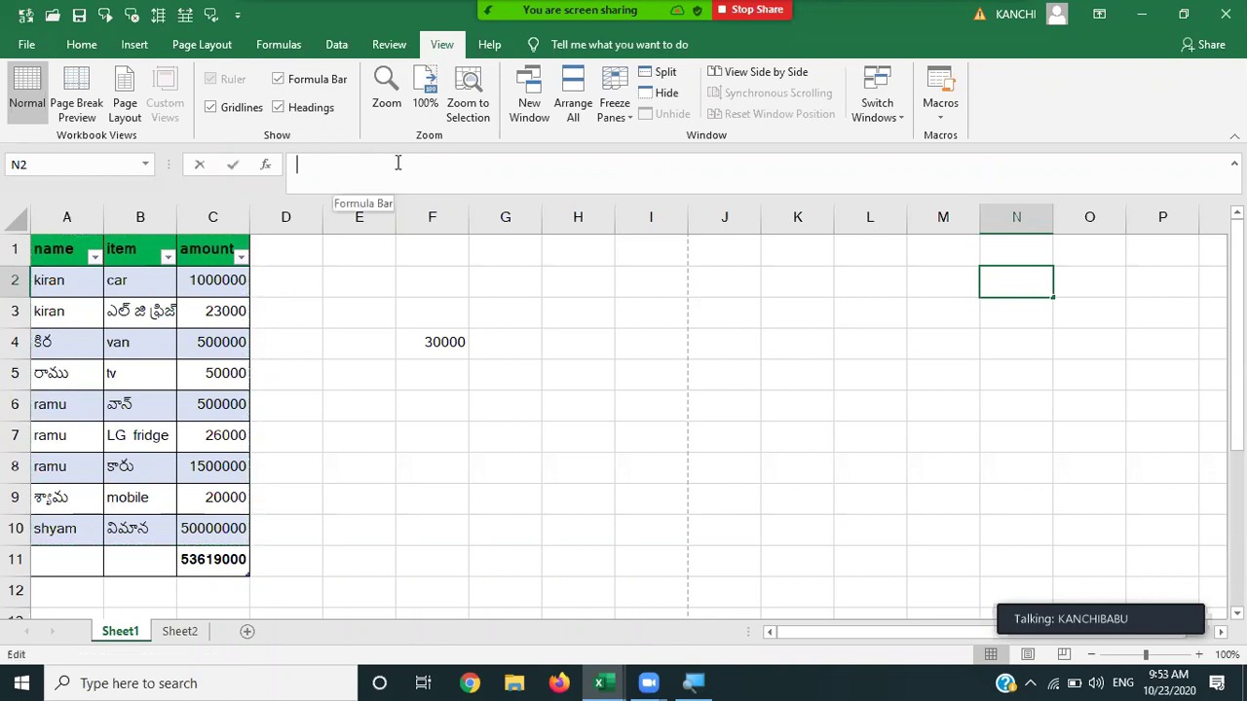
click(385, 301)
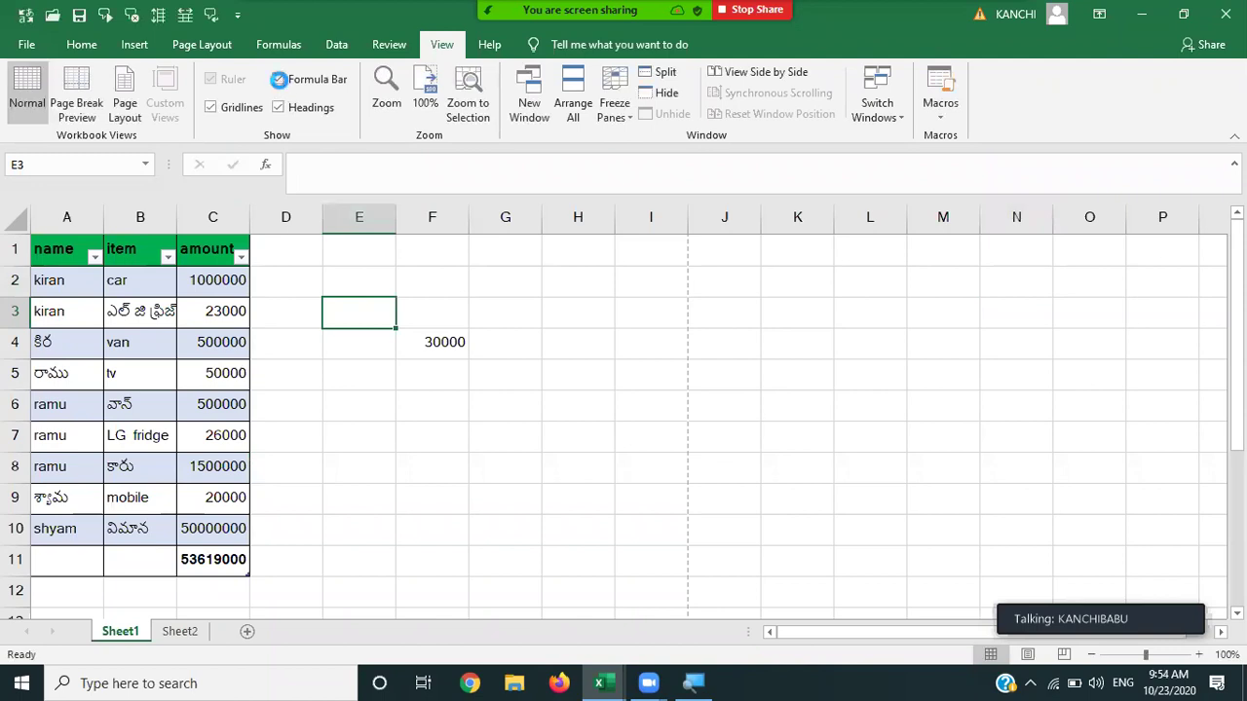
click(280, 81)
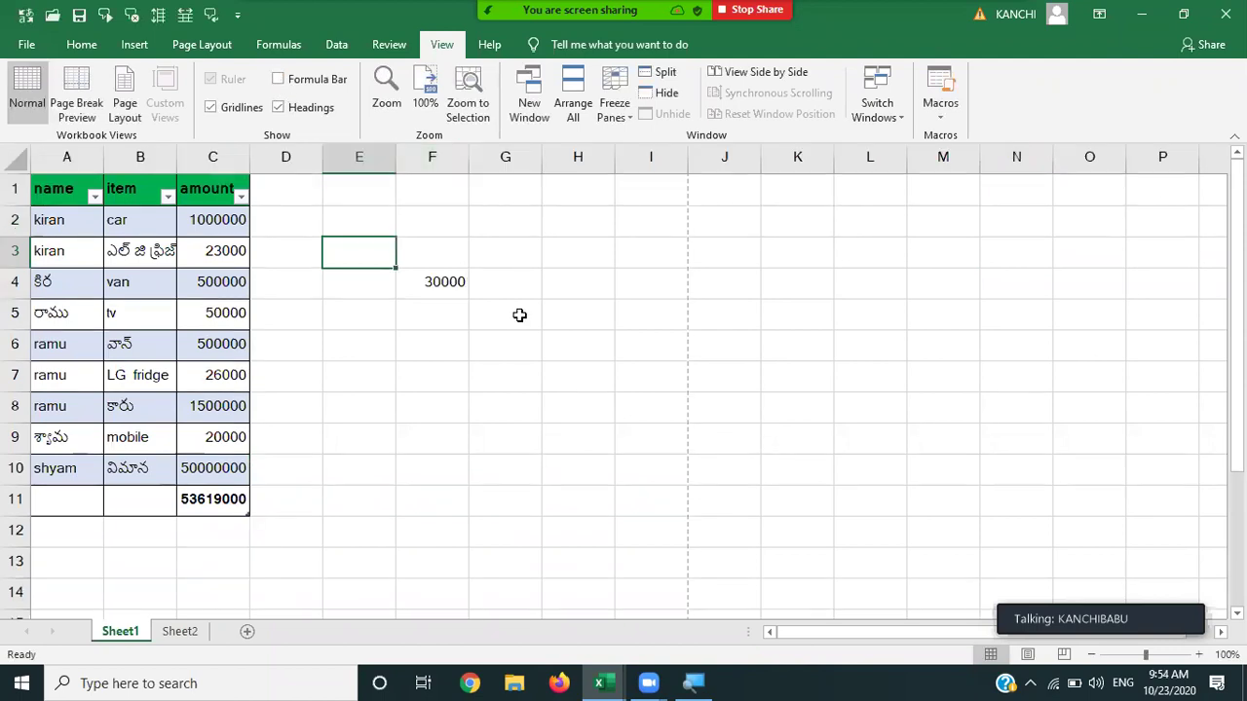
click(279, 79)
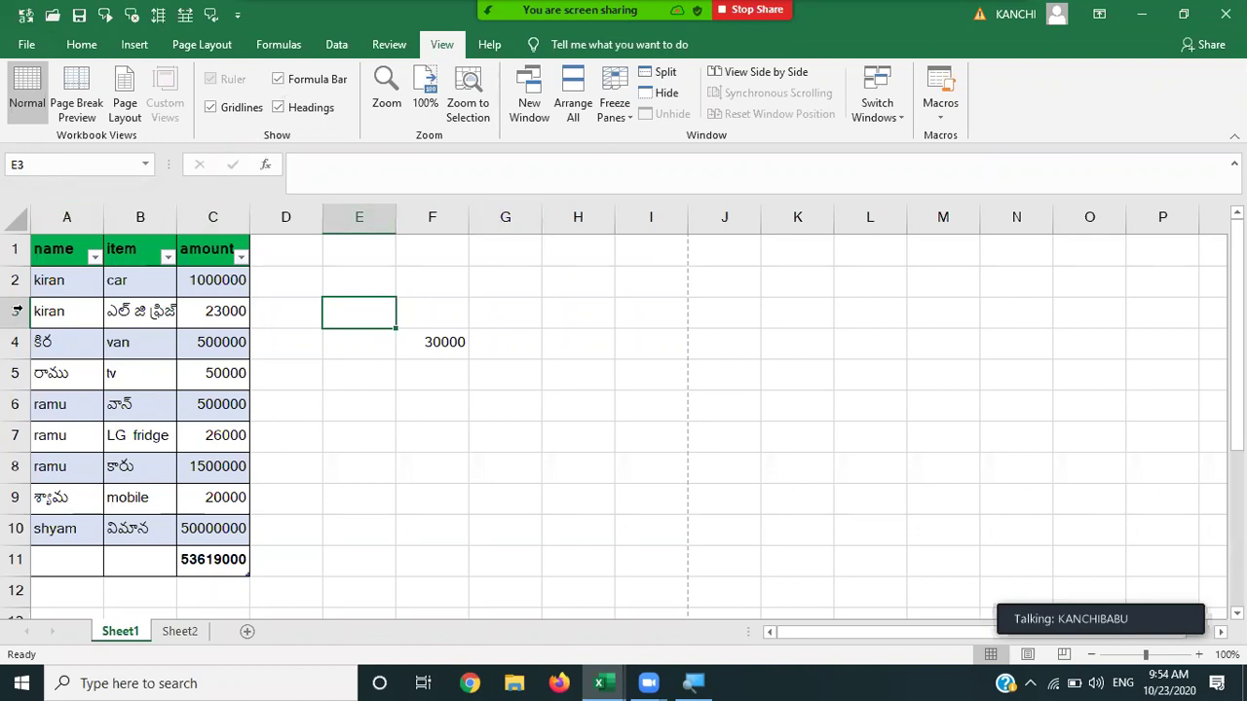
click(279, 108)
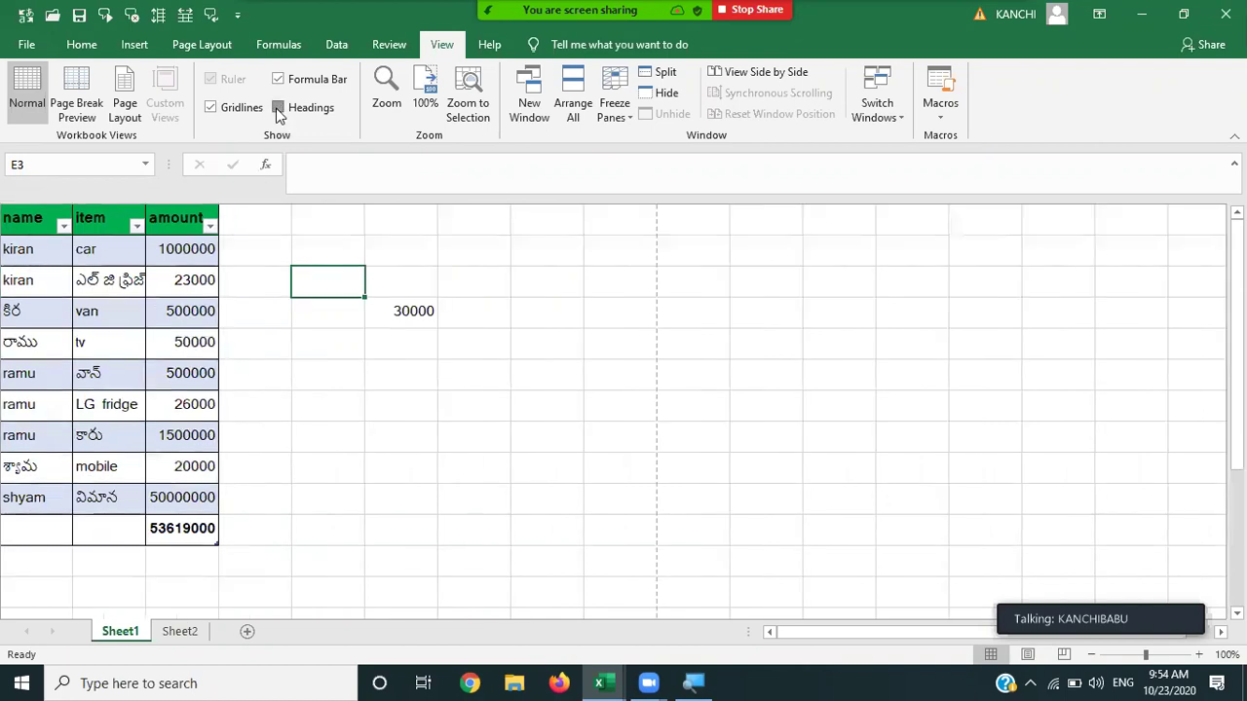
click(279, 108)
click(279, 108)
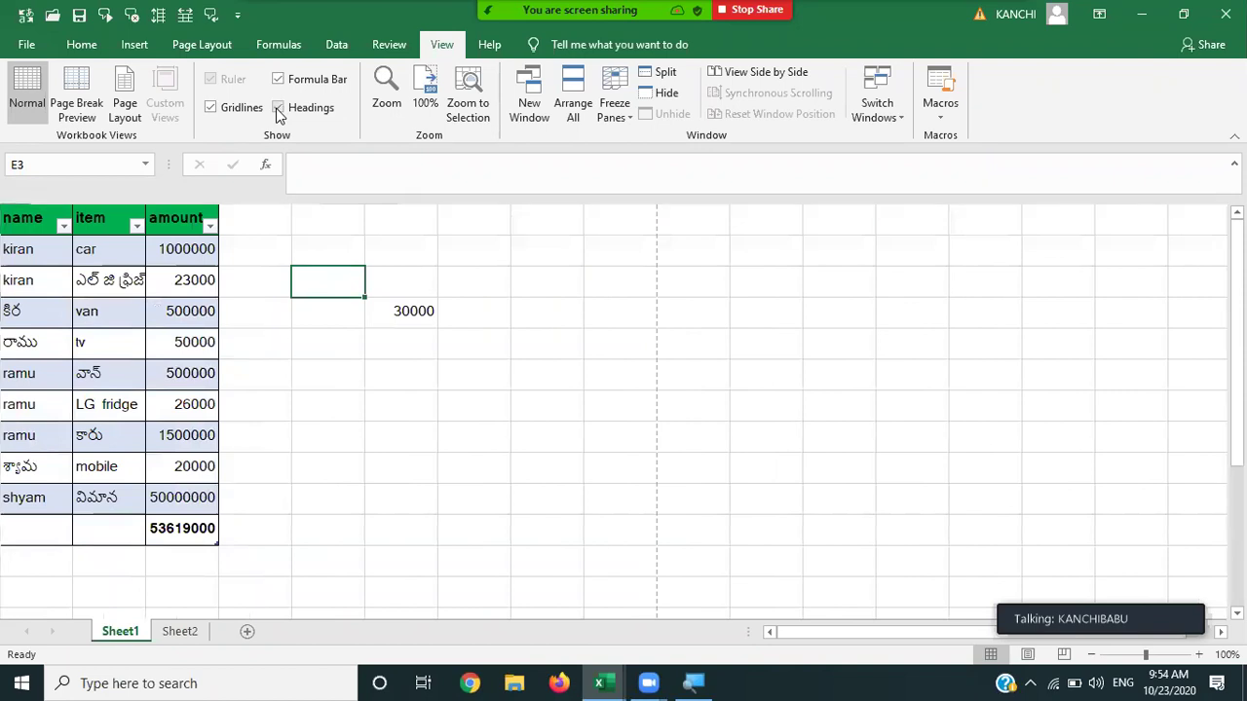
click(278, 108)
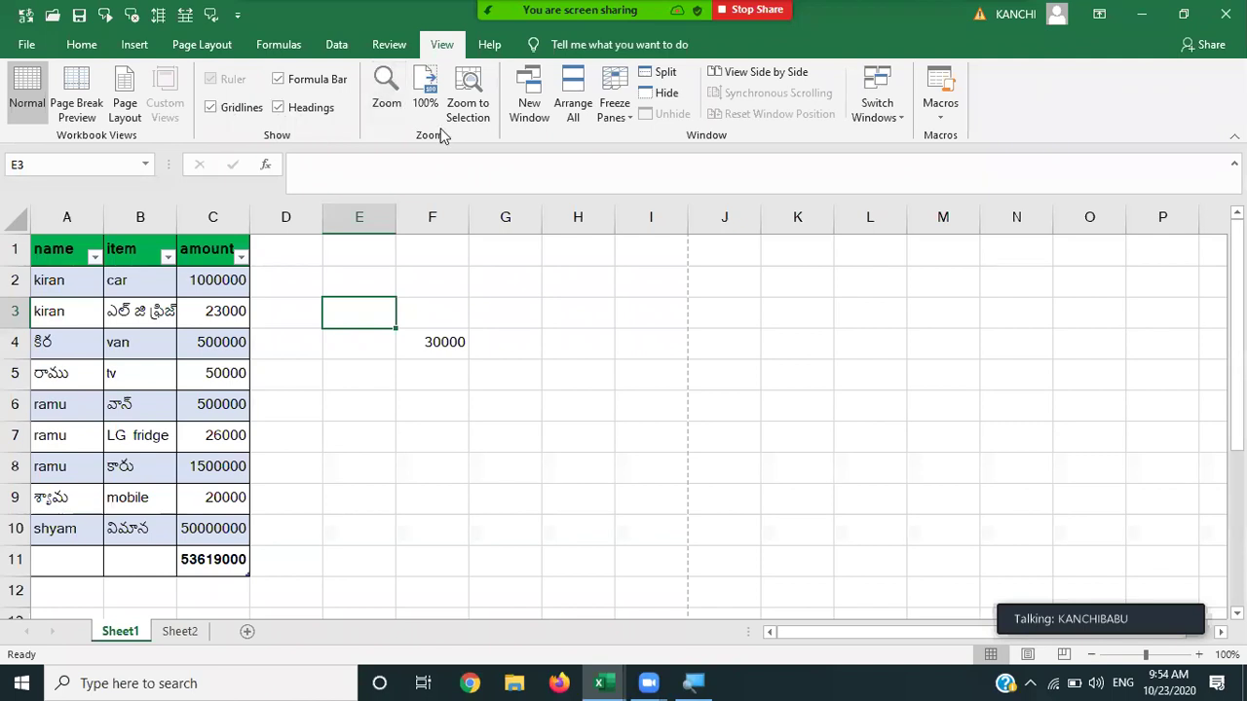
click(387, 102)
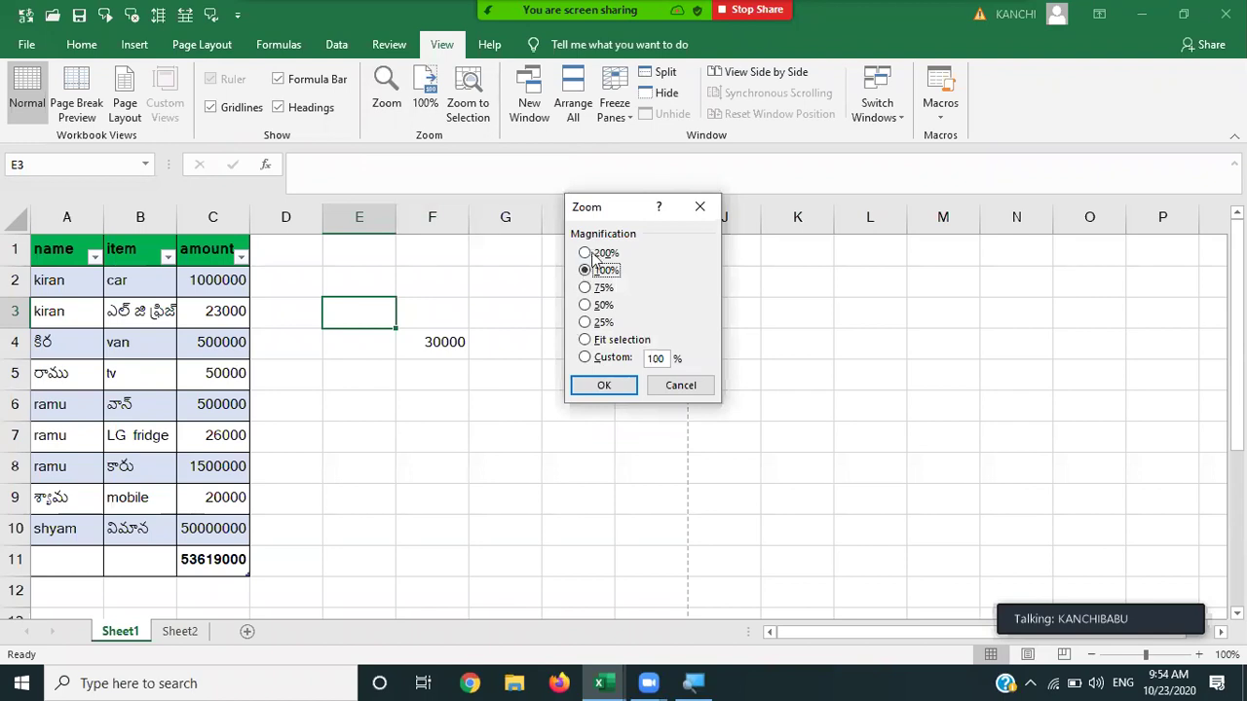
click(585, 253)
click(603, 385)
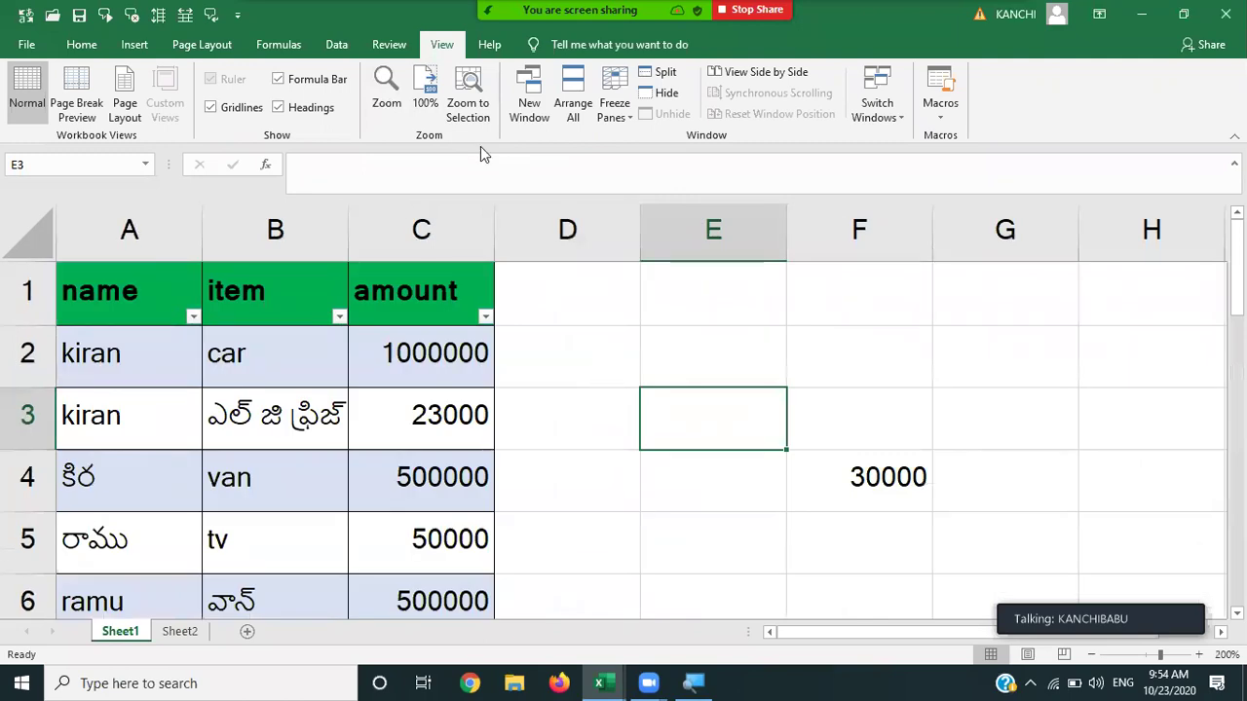
click(386, 98)
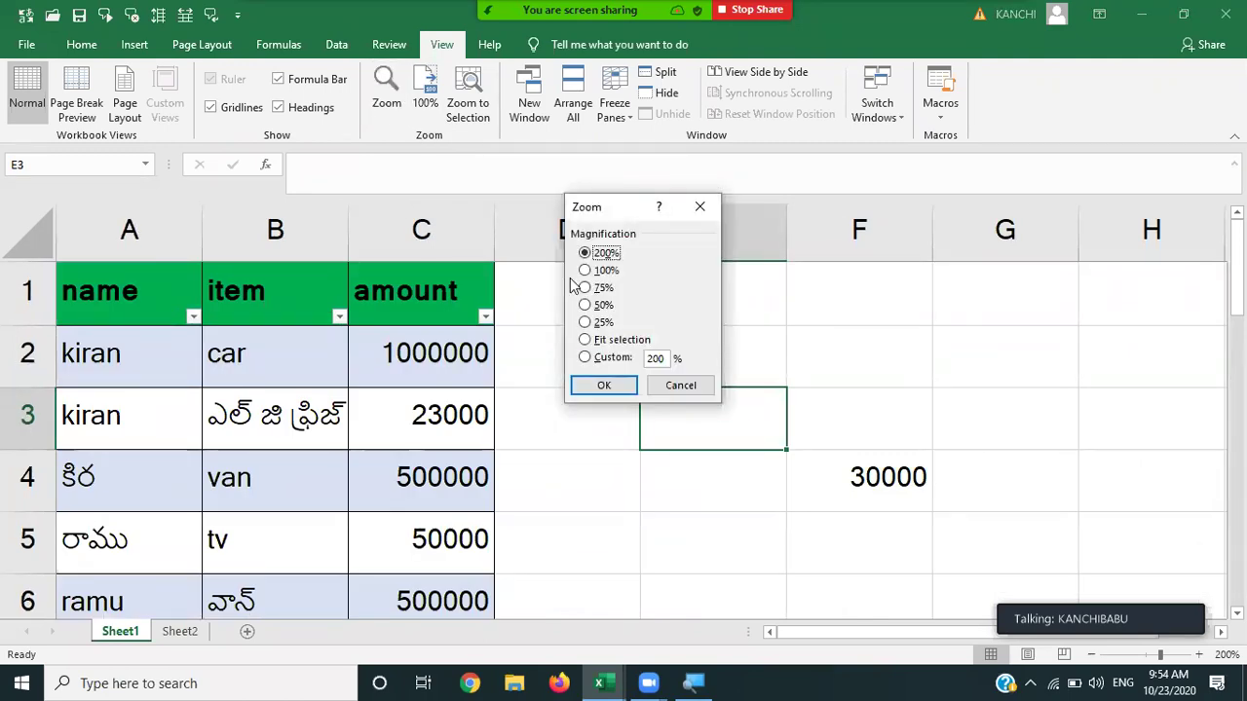
click(586, 288)
click(598, 387)
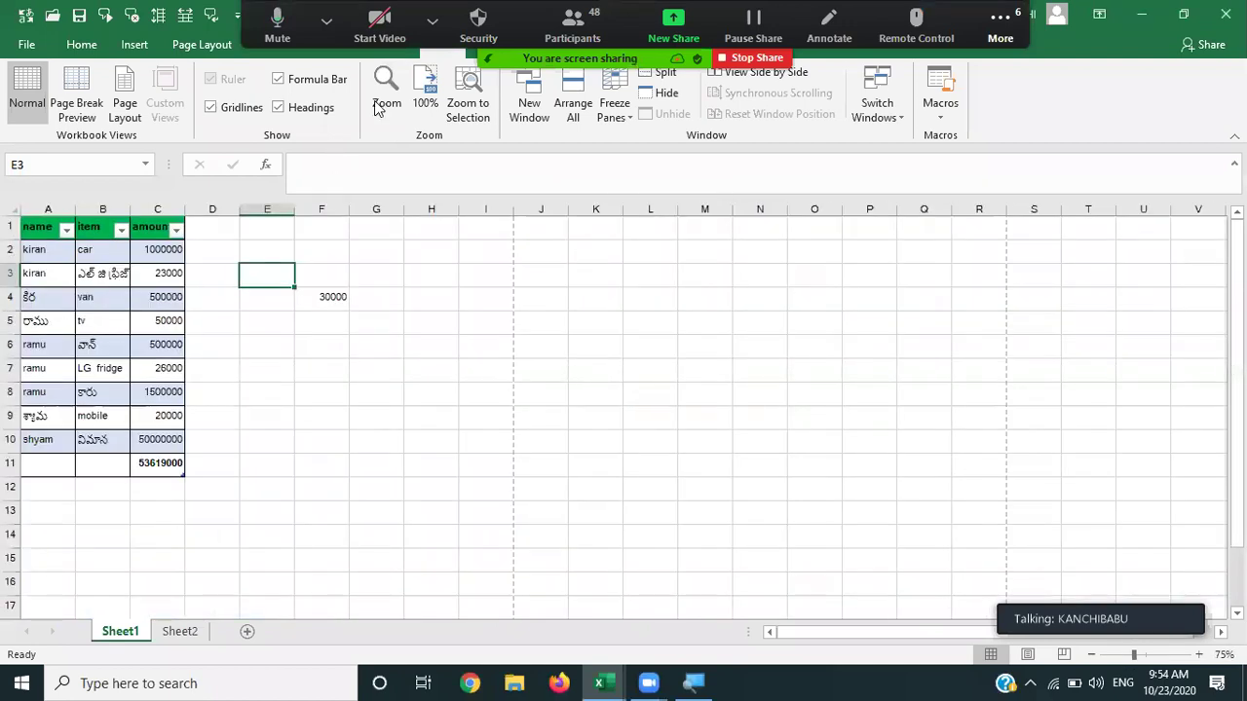
click(585, 321)
click(603, 386)
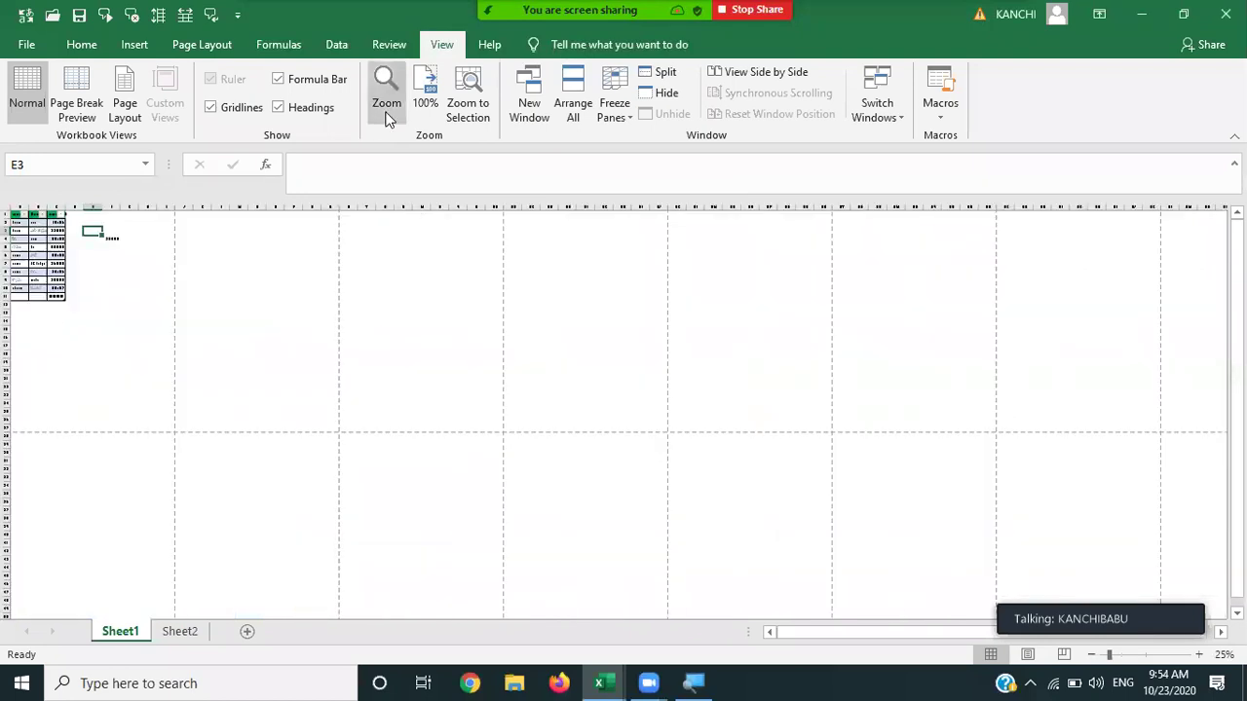
click(387, 107)
click(585, 340)
click(603, 385)
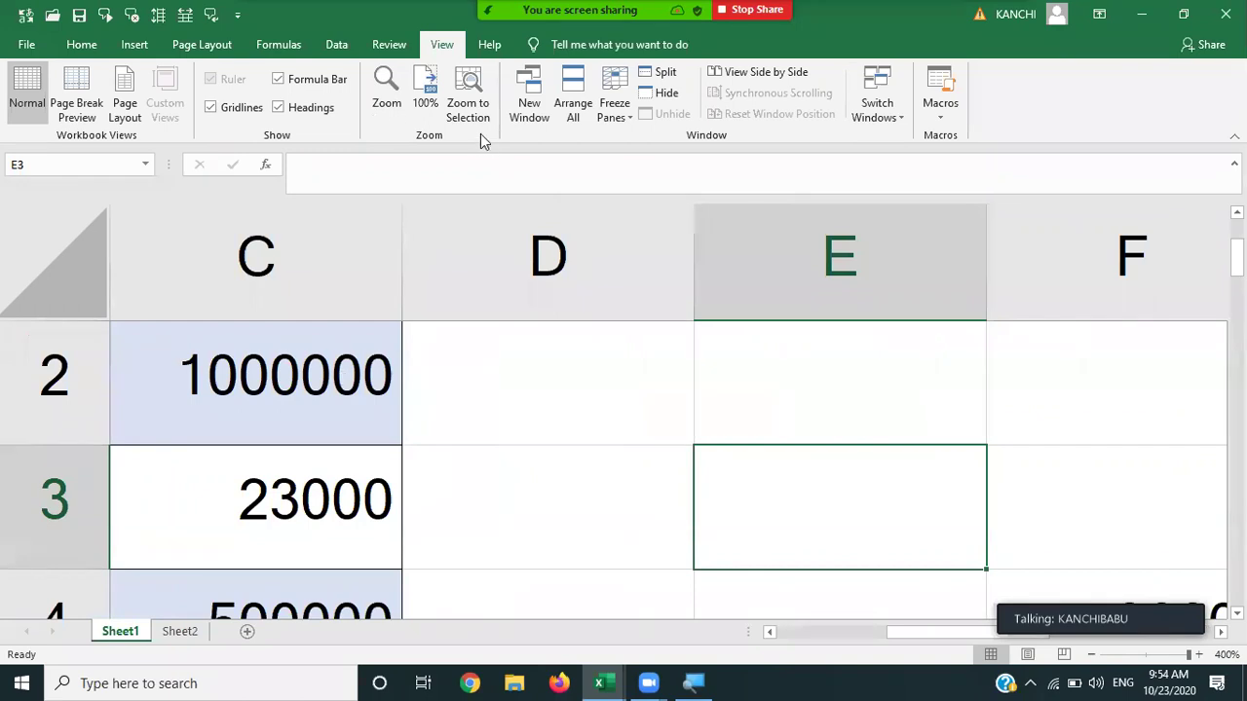
click(393, 109)
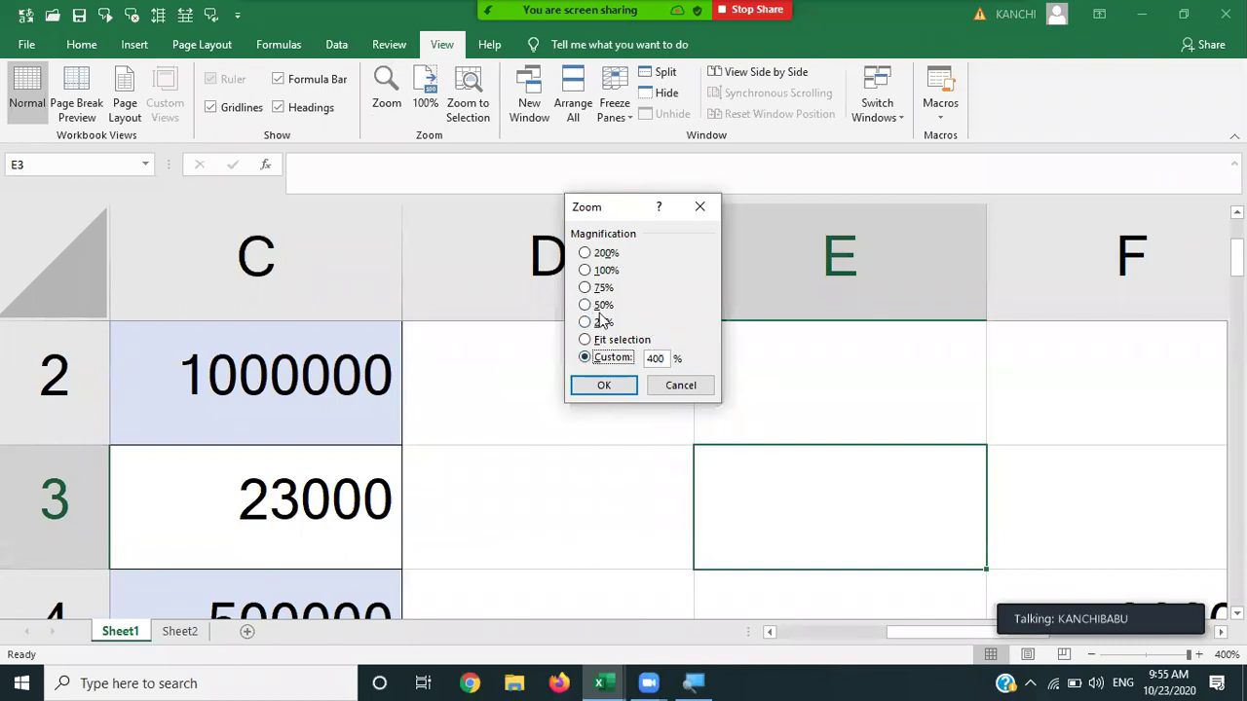
click(596, 271)
click(612, 386)
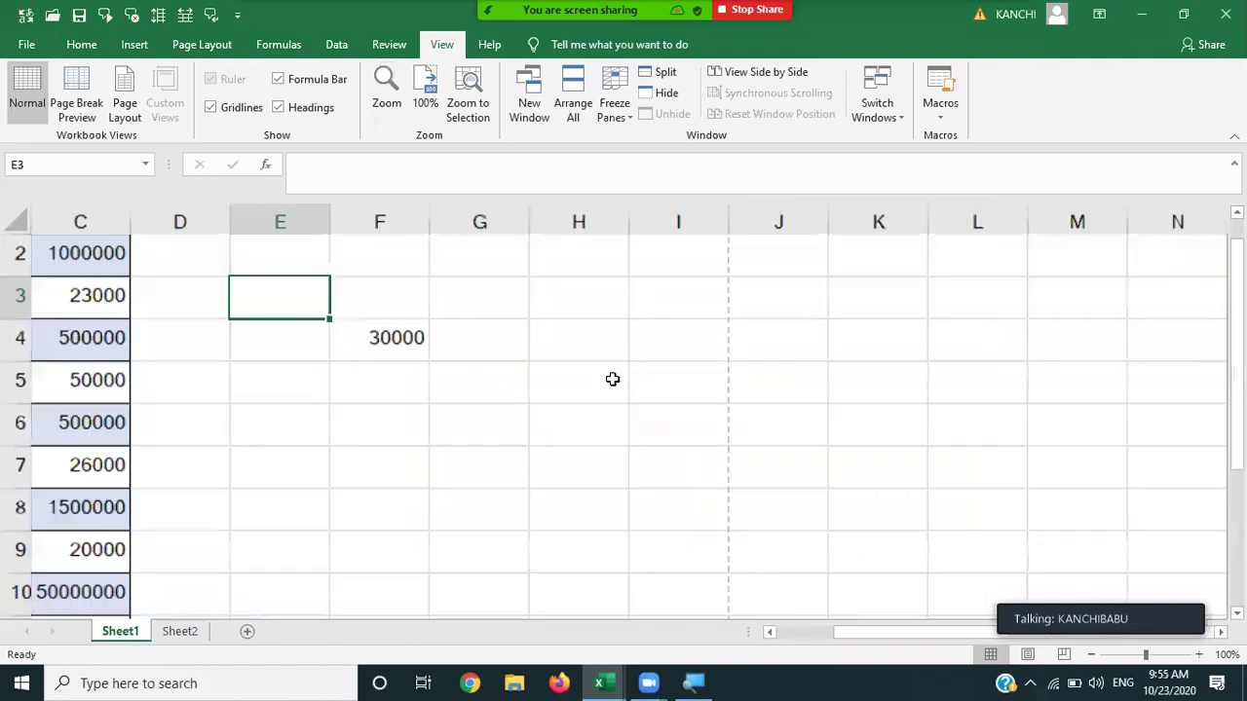
key(Left)
key(Left)
key(Left)
key(Left)
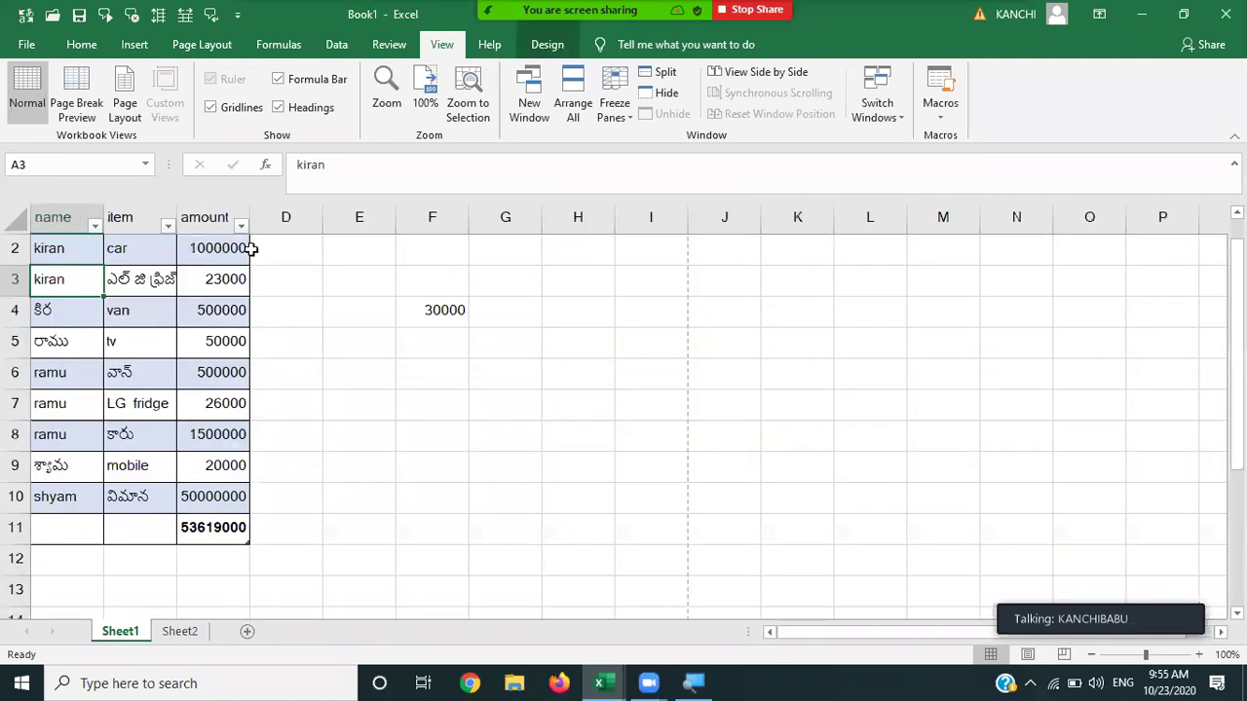
click(398, 95)
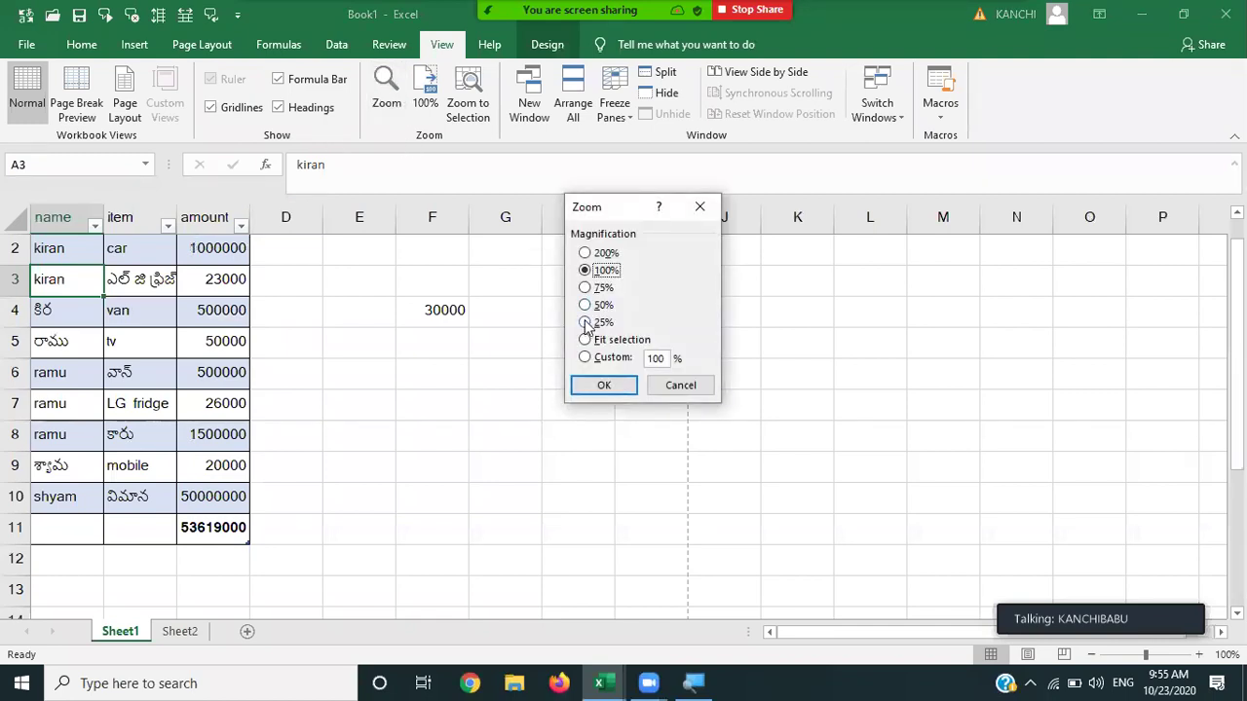
click(584, 324)
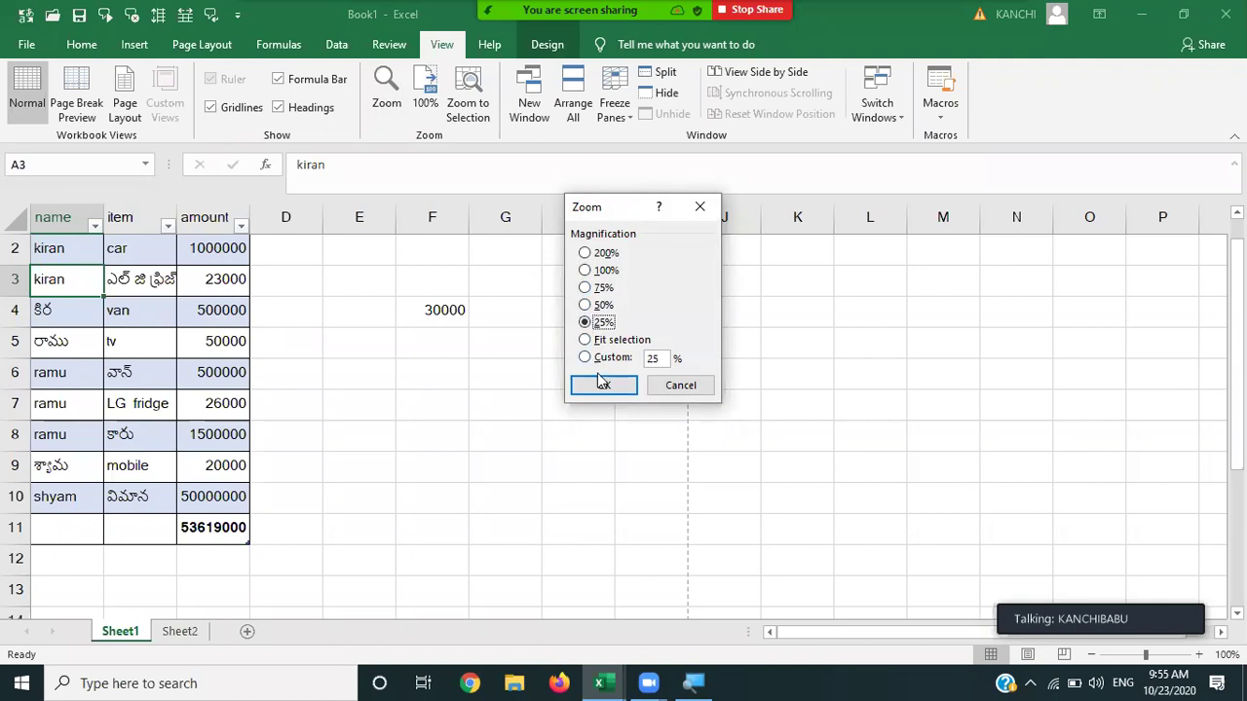
click(602, 384)
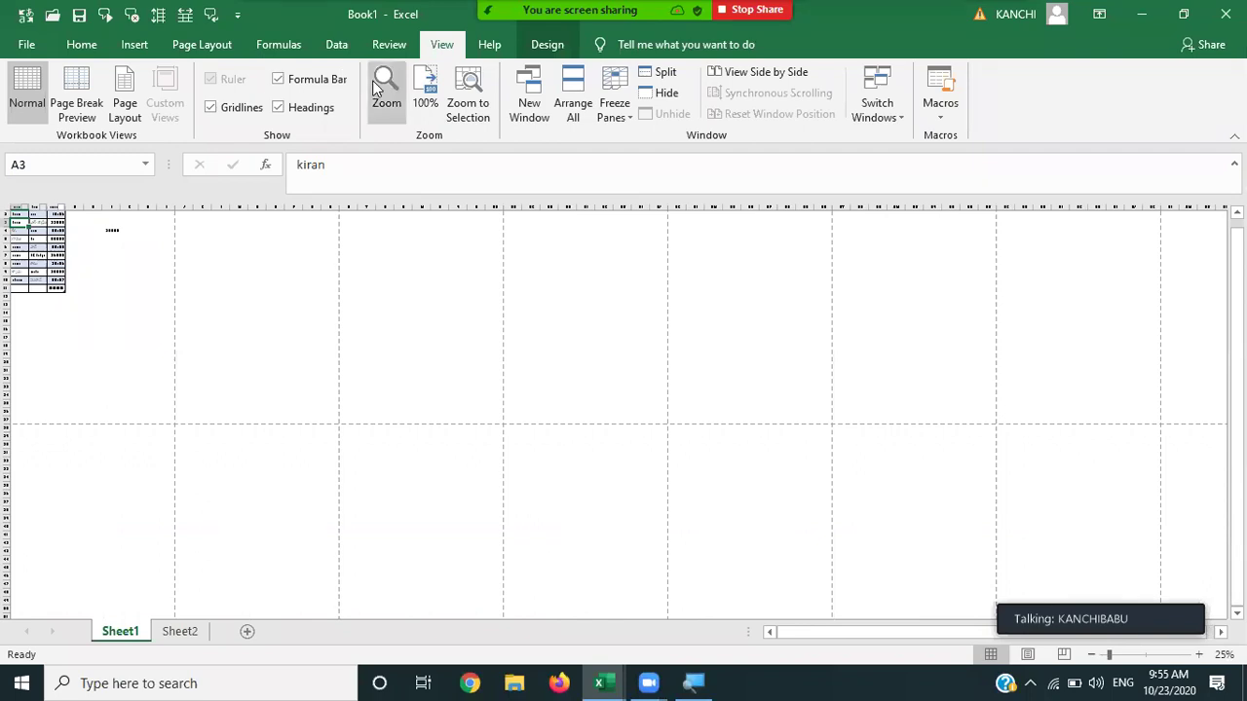
click(425, 90)
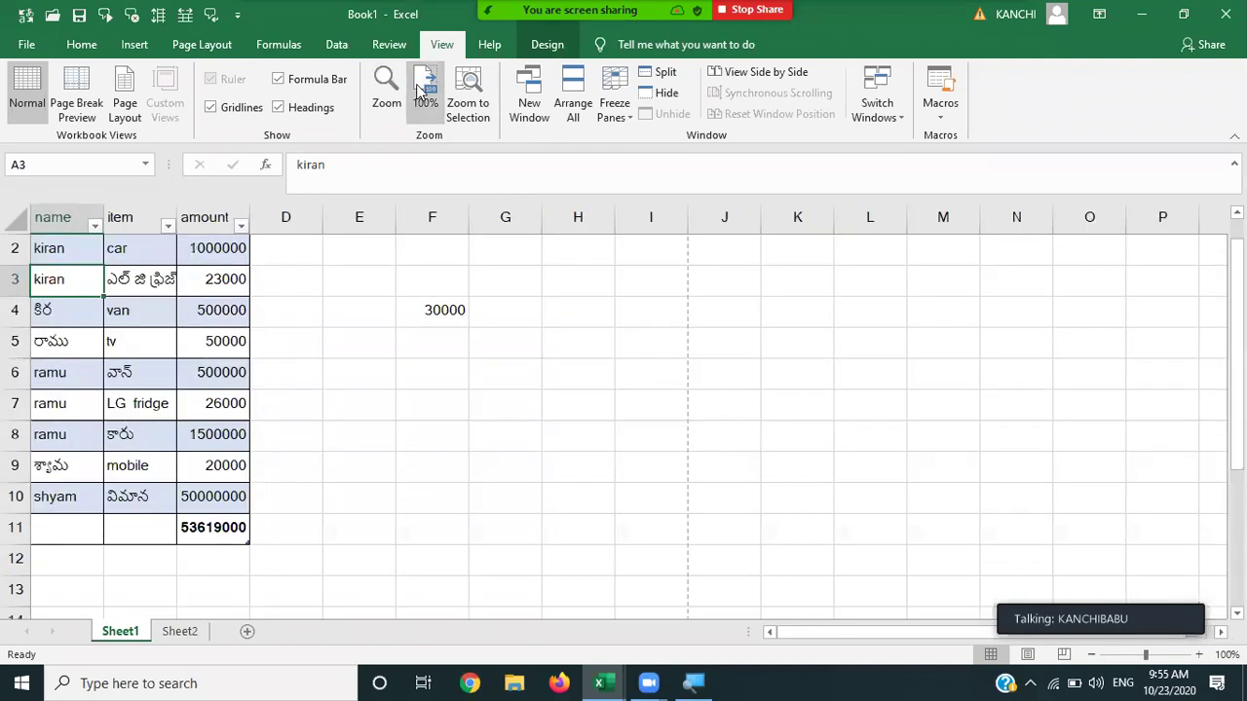
click(387, 88)
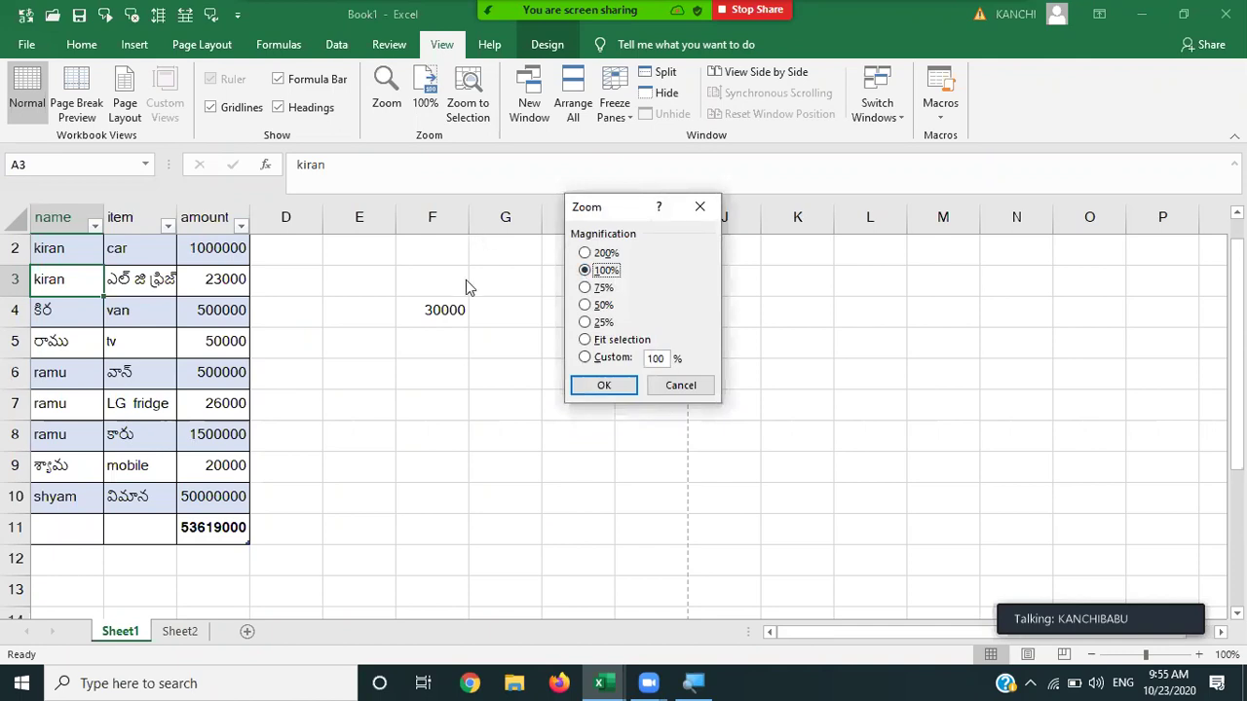
click(682, 388)
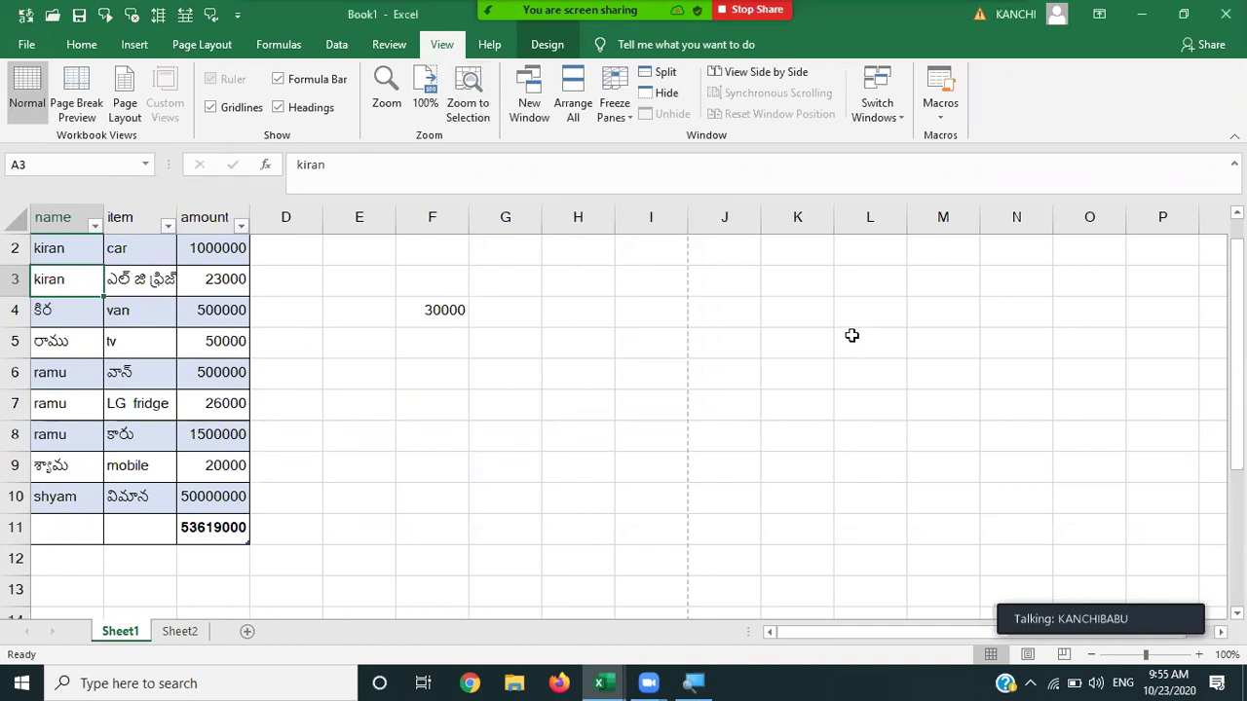
click(833, 308)
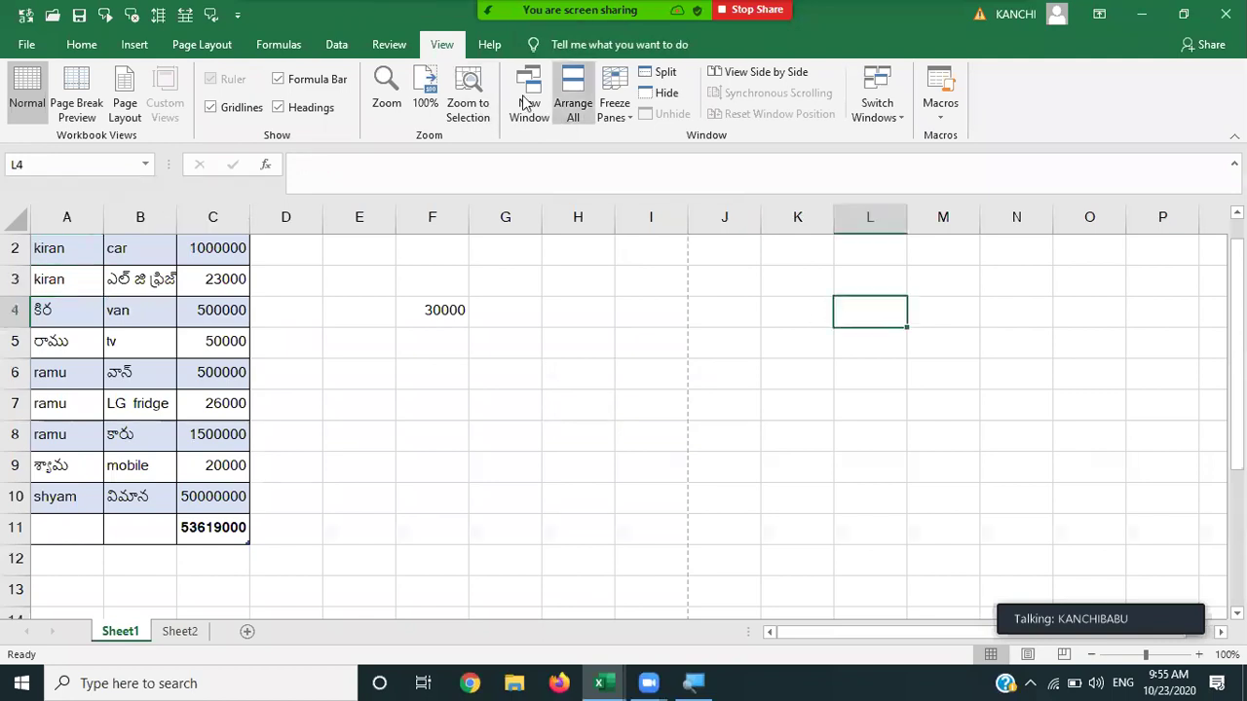
click(465, 97)
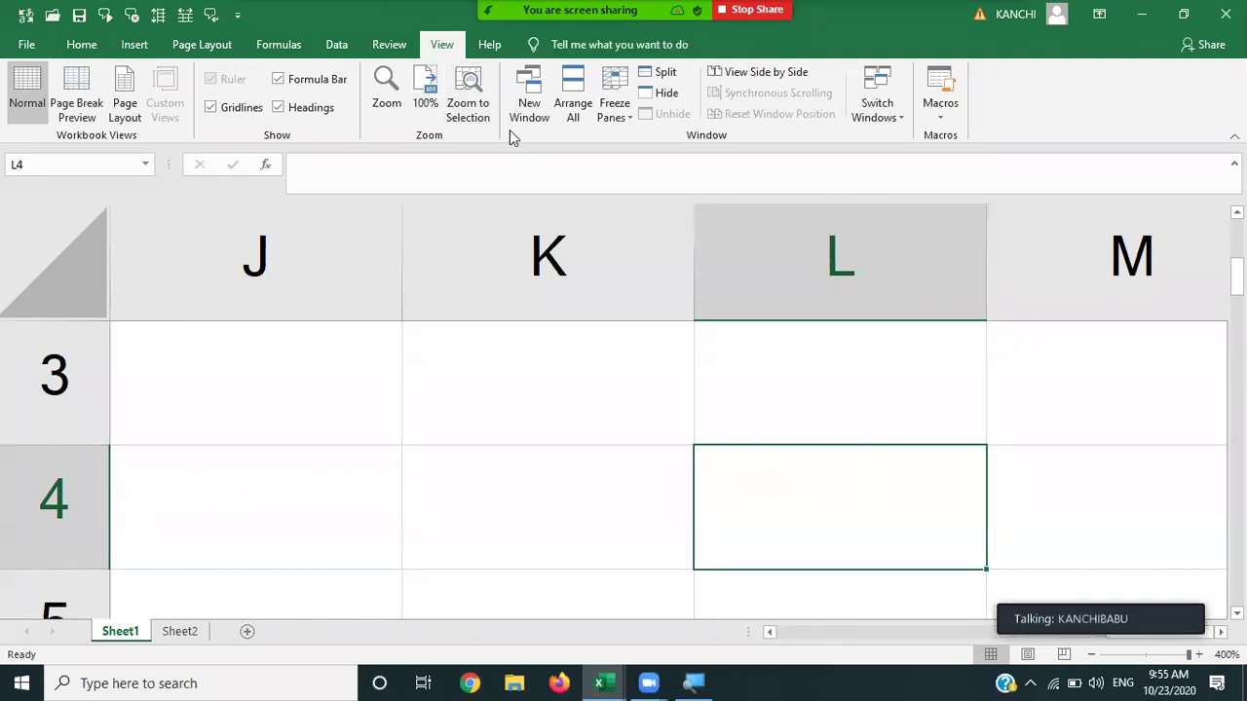
click(425, 87)
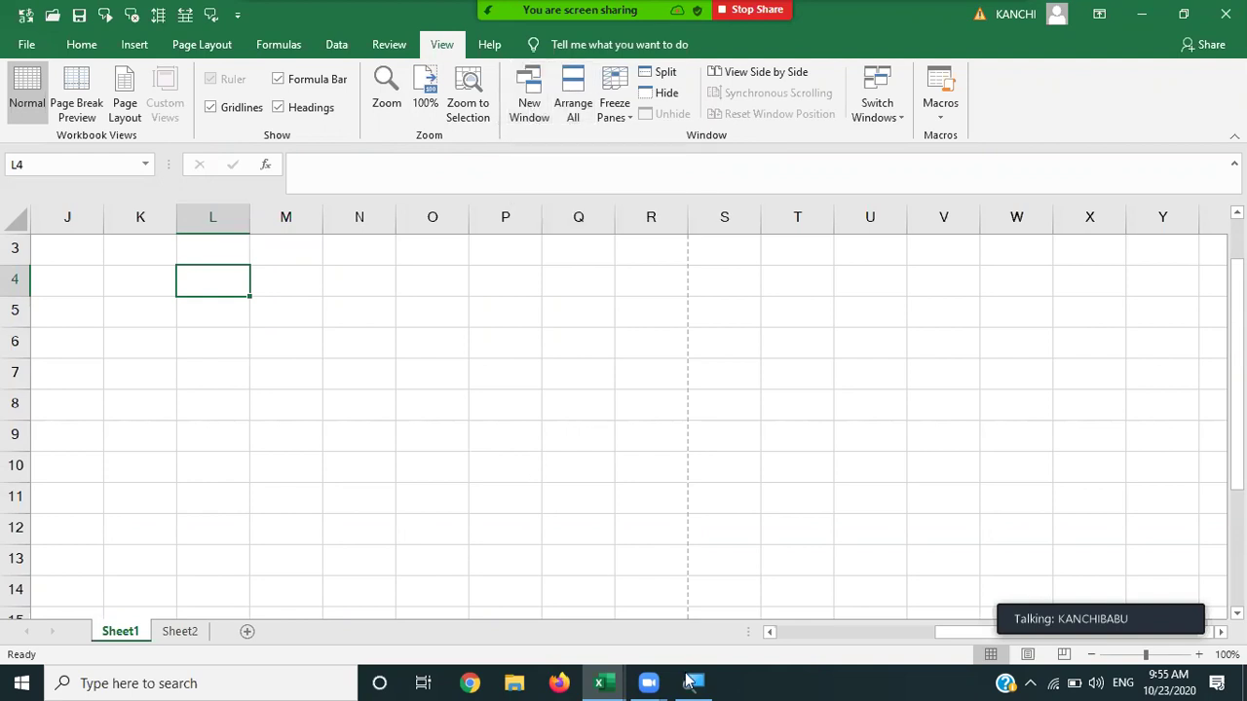
Close the FORMULAS workbook, saving its changes.
mouse_move(604, 682)
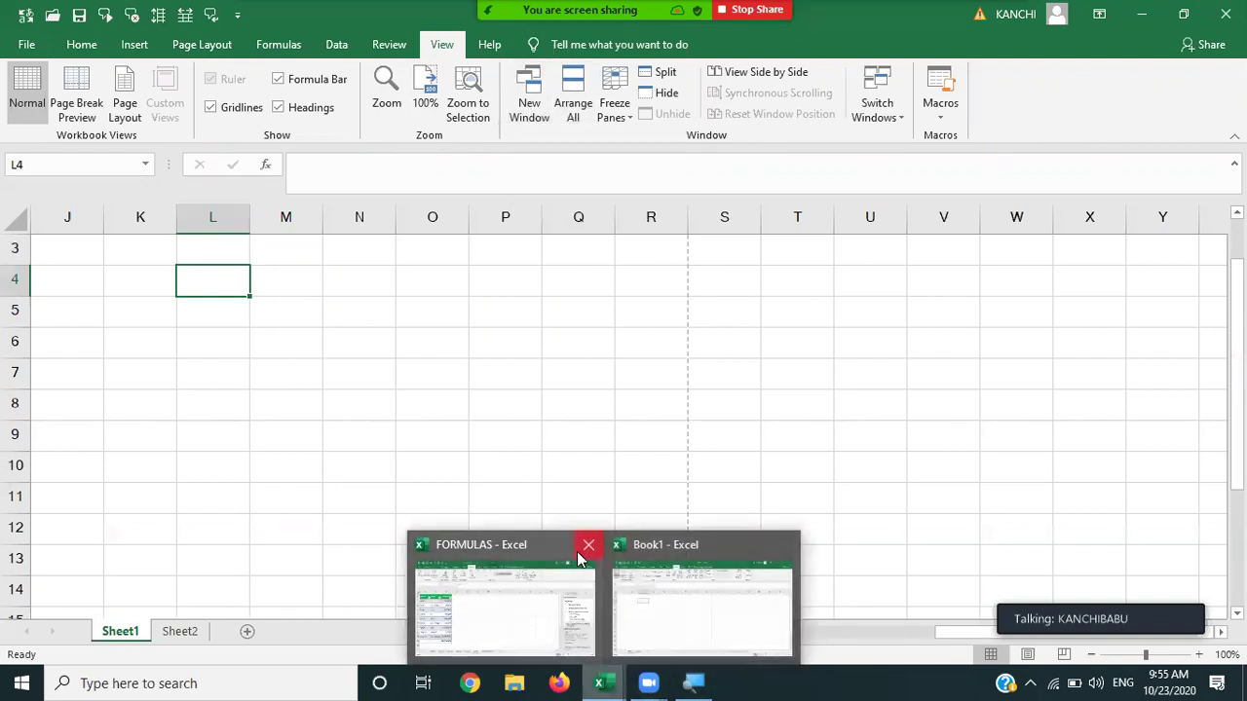
click(587, 545)
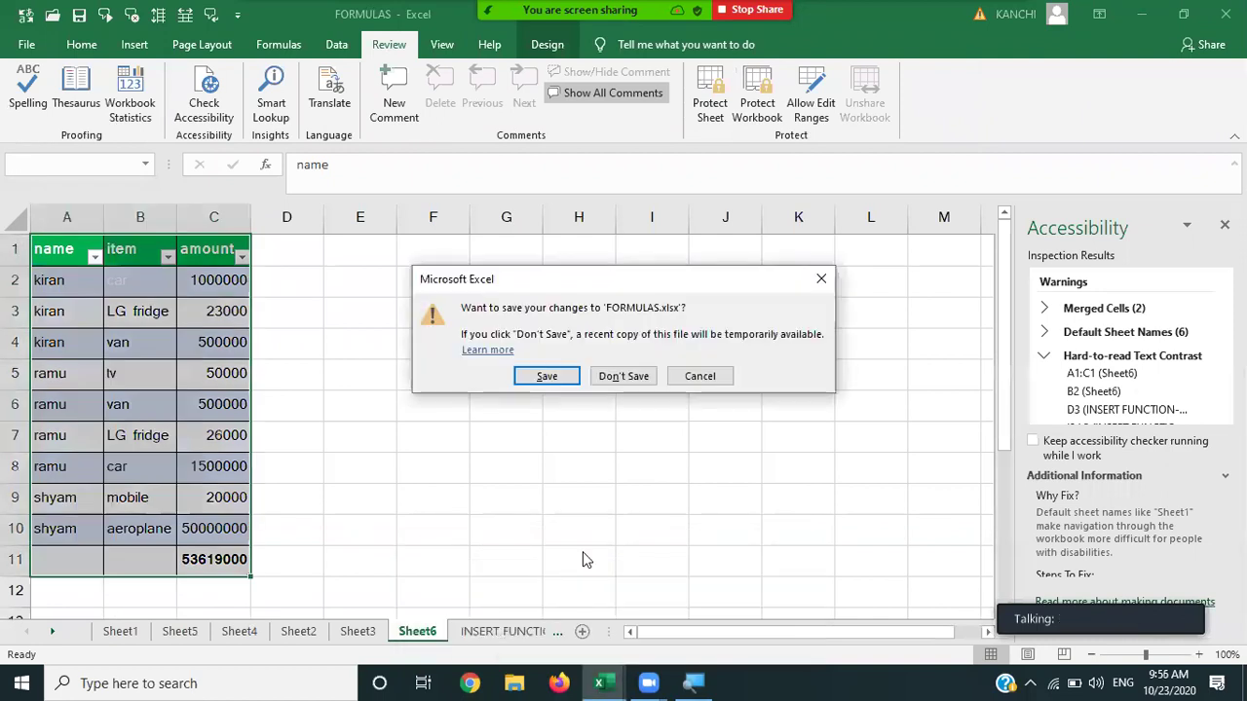
click(554, 376)
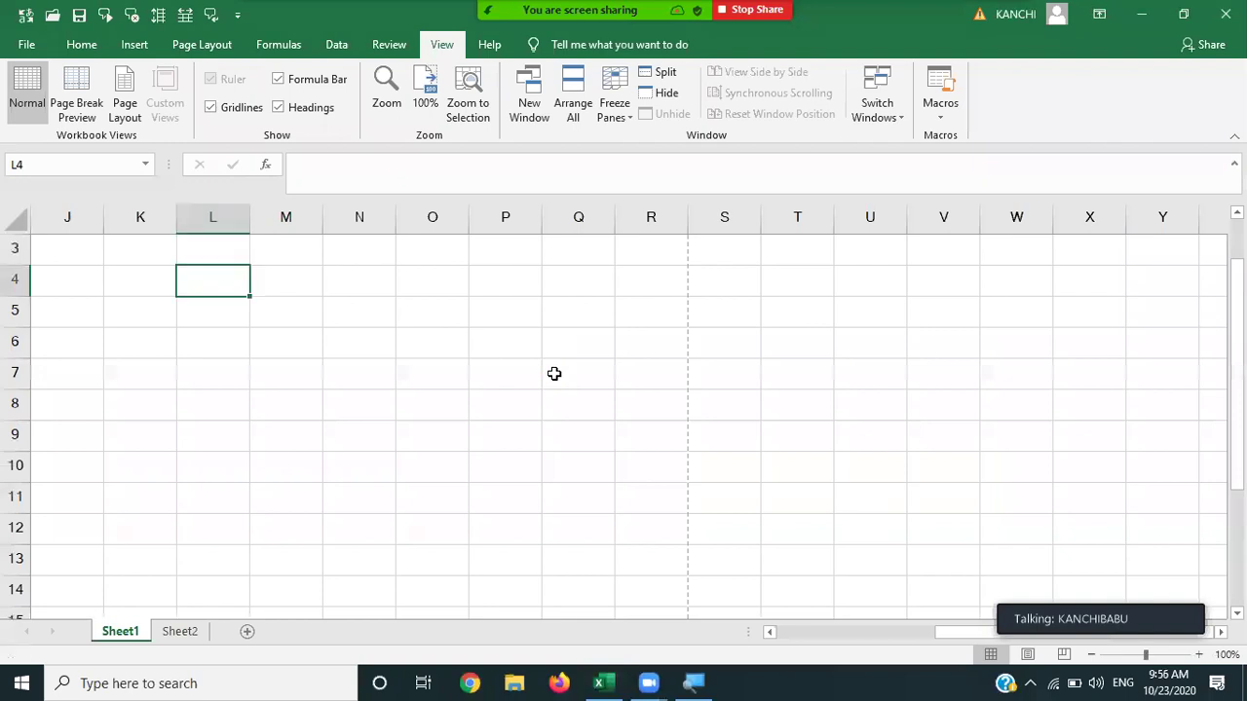
Open a second window onto Book1 and switch between Book1:1 and Book1:2, returning to A1.
mouse_move(603, 680)
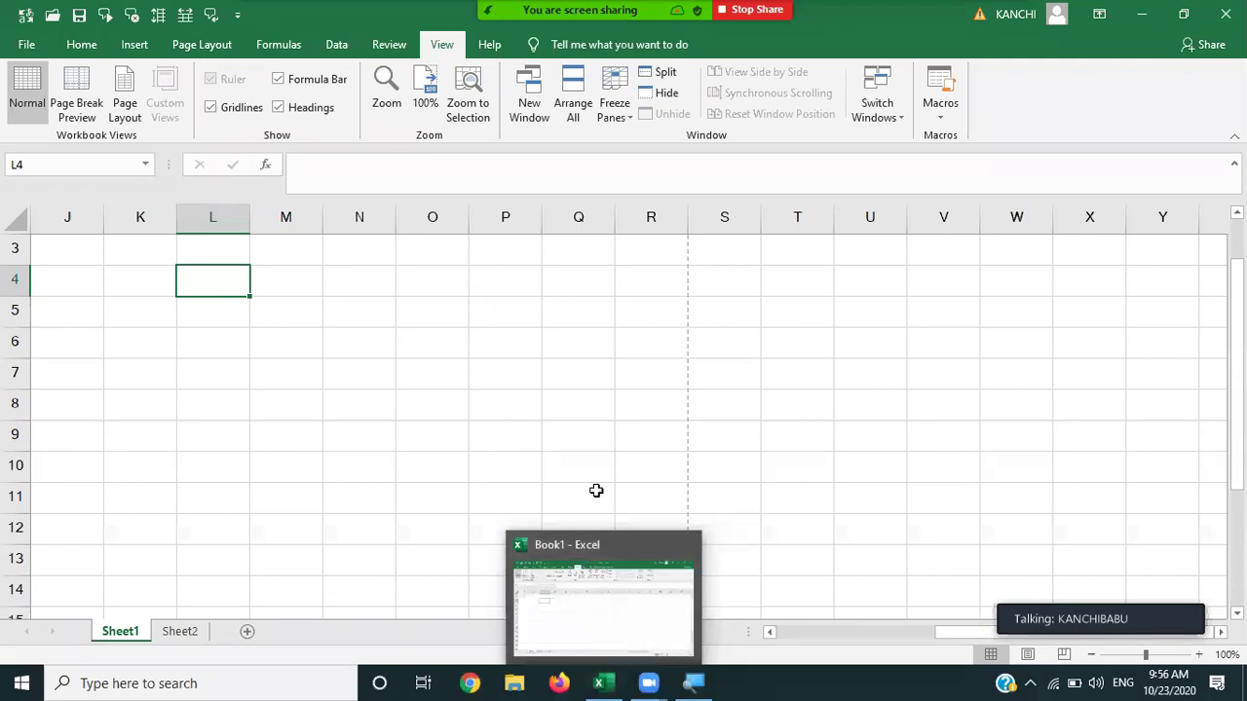
click(524, 88)
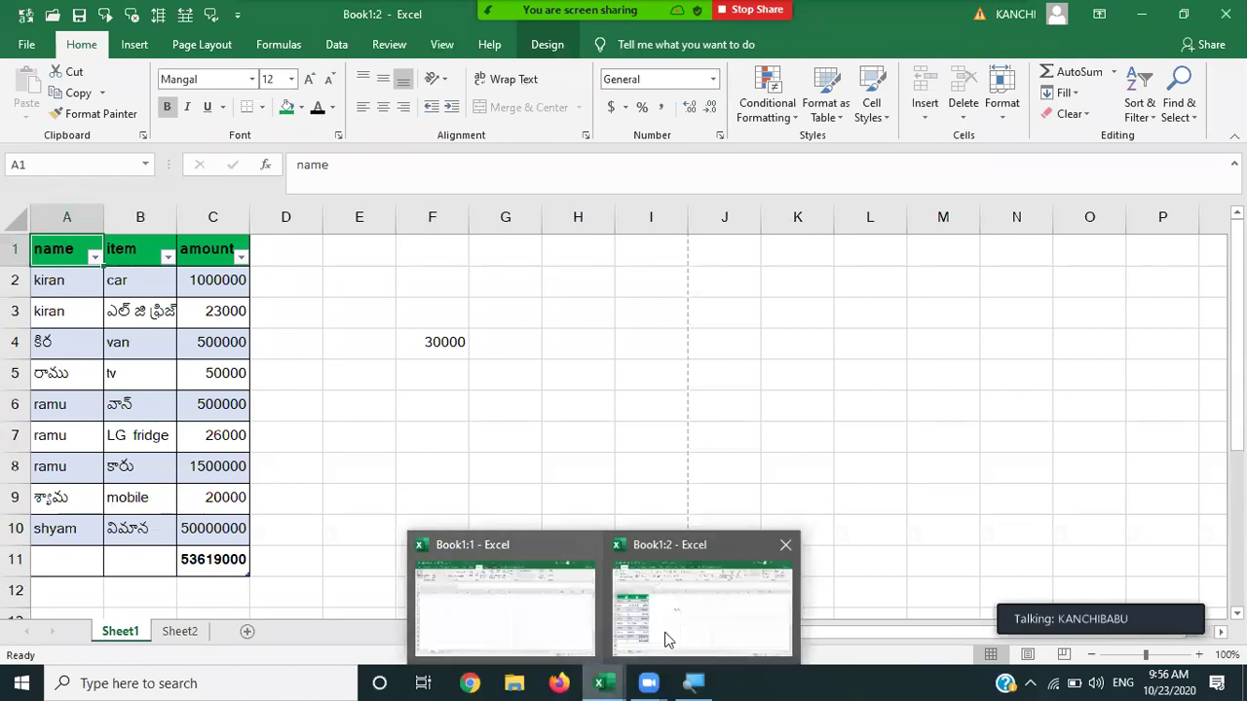
click(575, 621)
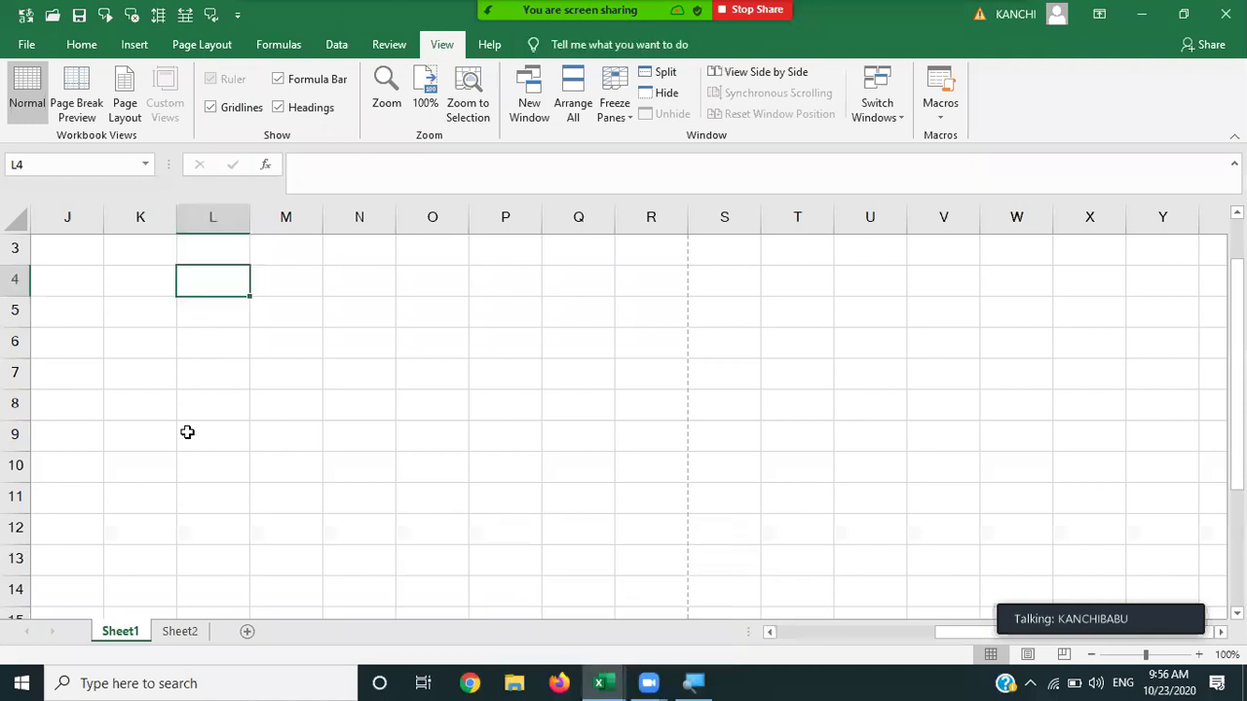
key(Home)
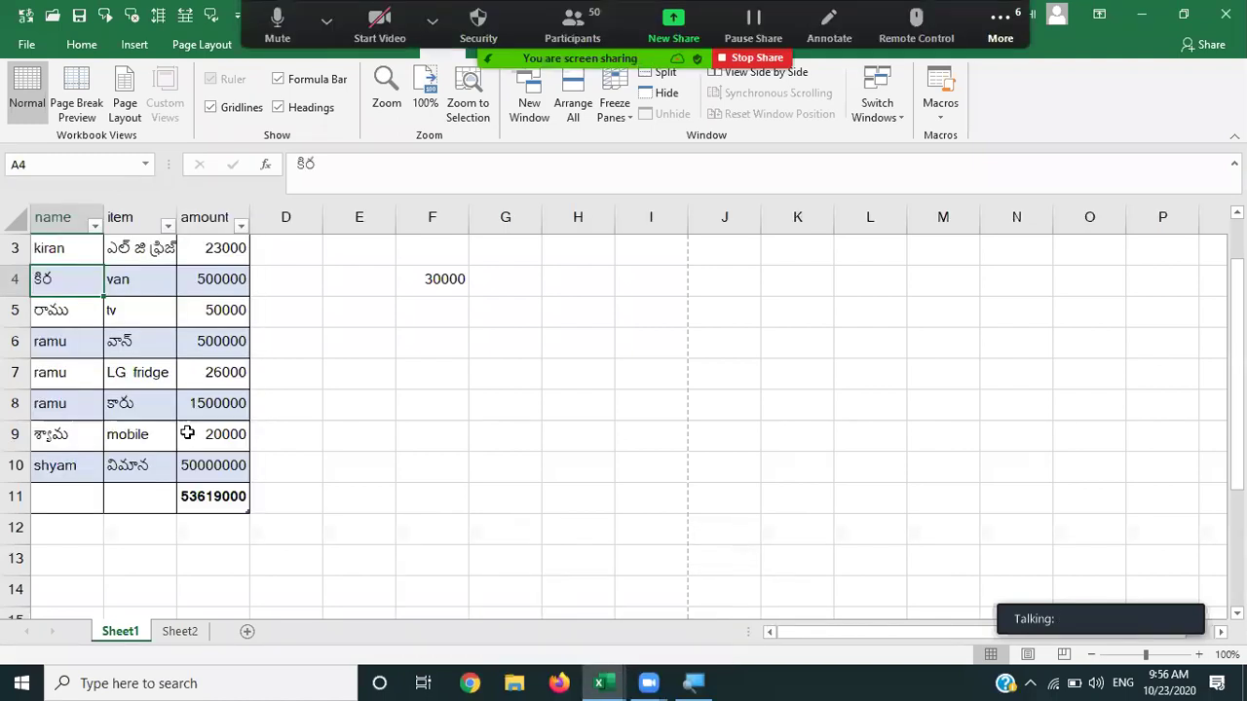
key(Up)
key(Up)
key(Up)
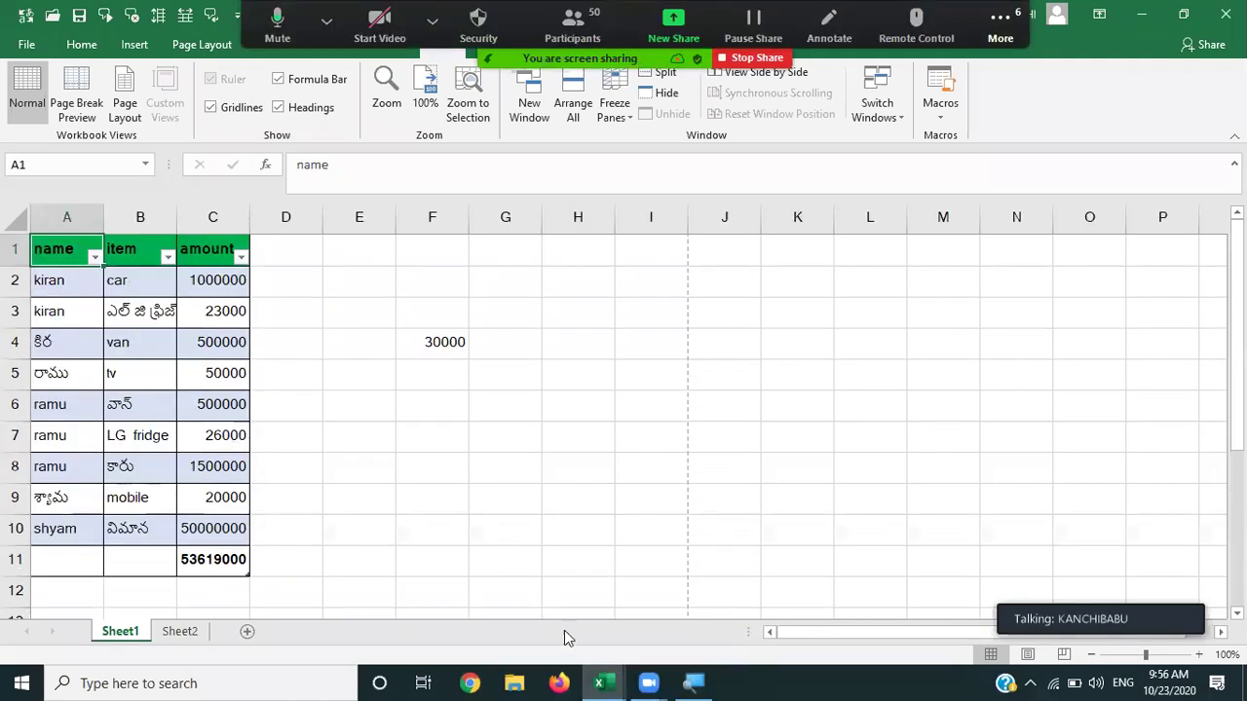
mouse_move(603, 681)
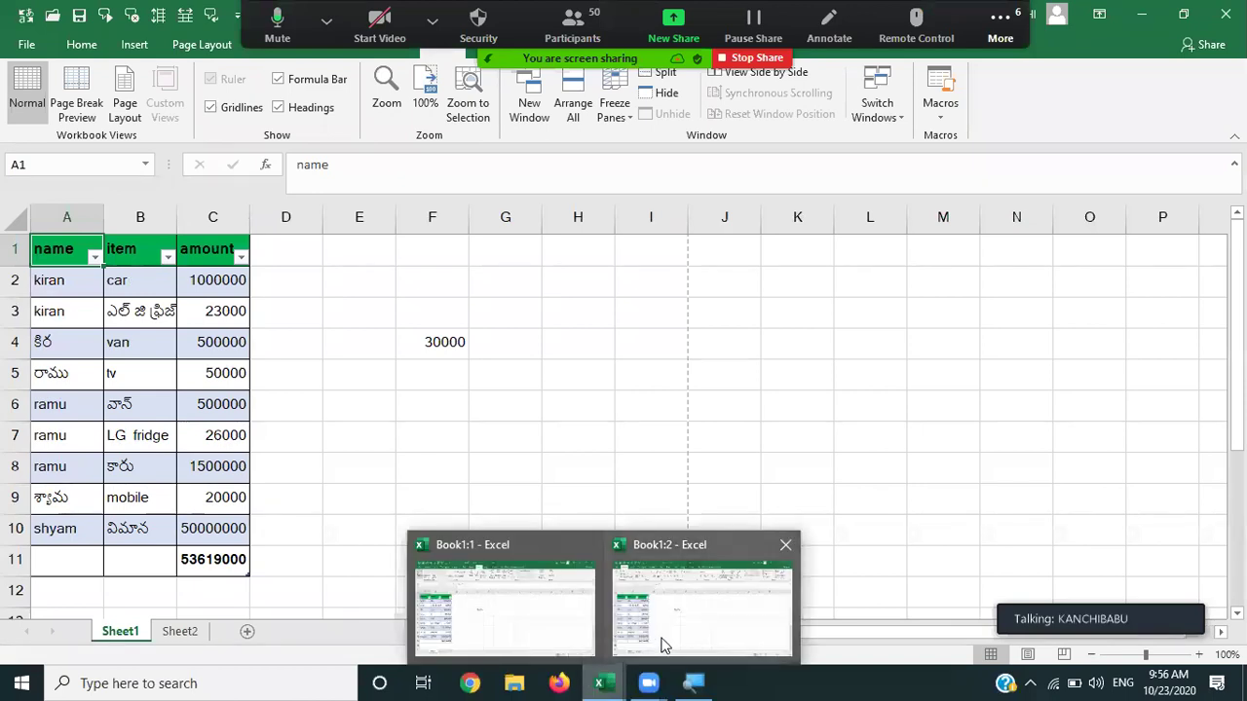
click(571, 594)
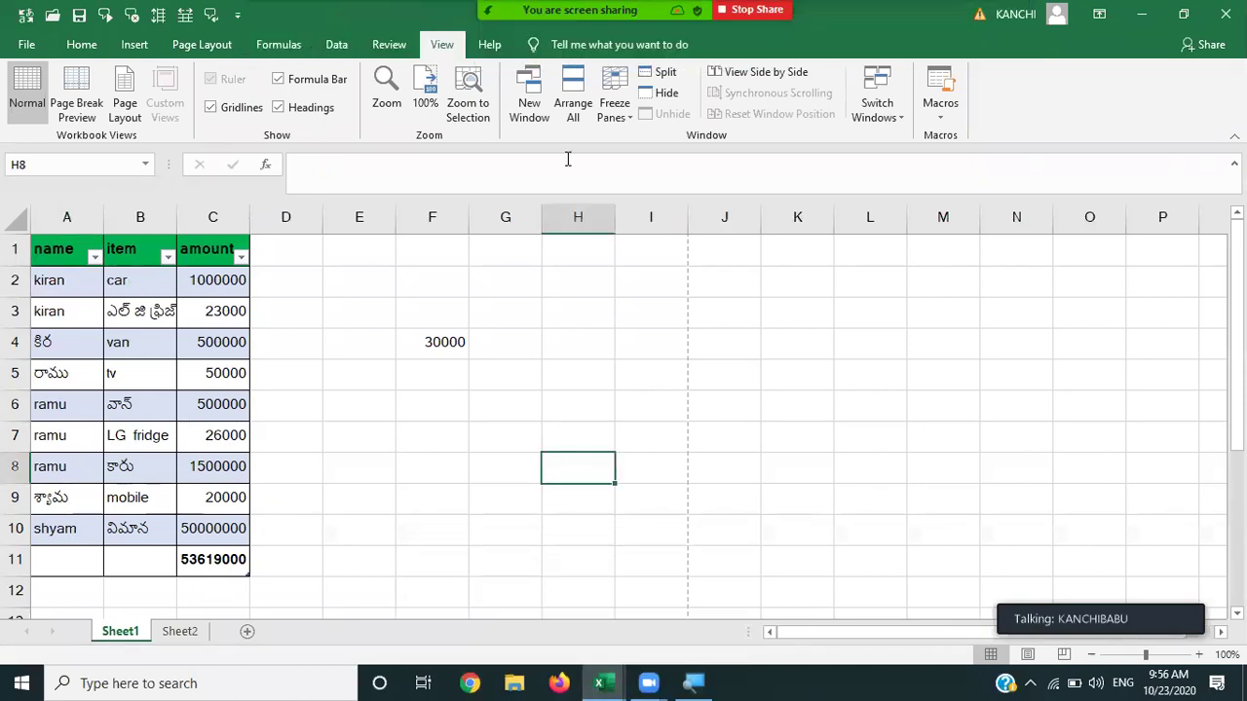
Arrange the two workbook windows Tiled and dismiss the window-sharing picker.
click(571, 107)
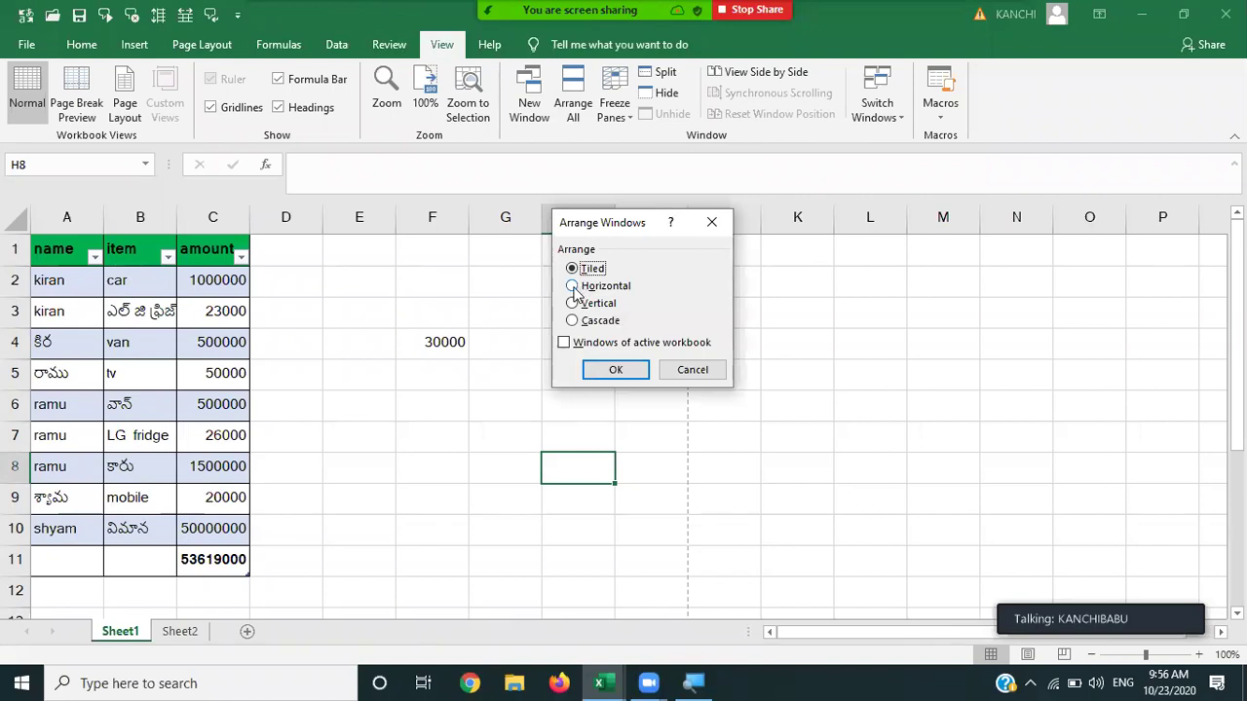
click(617, 370)
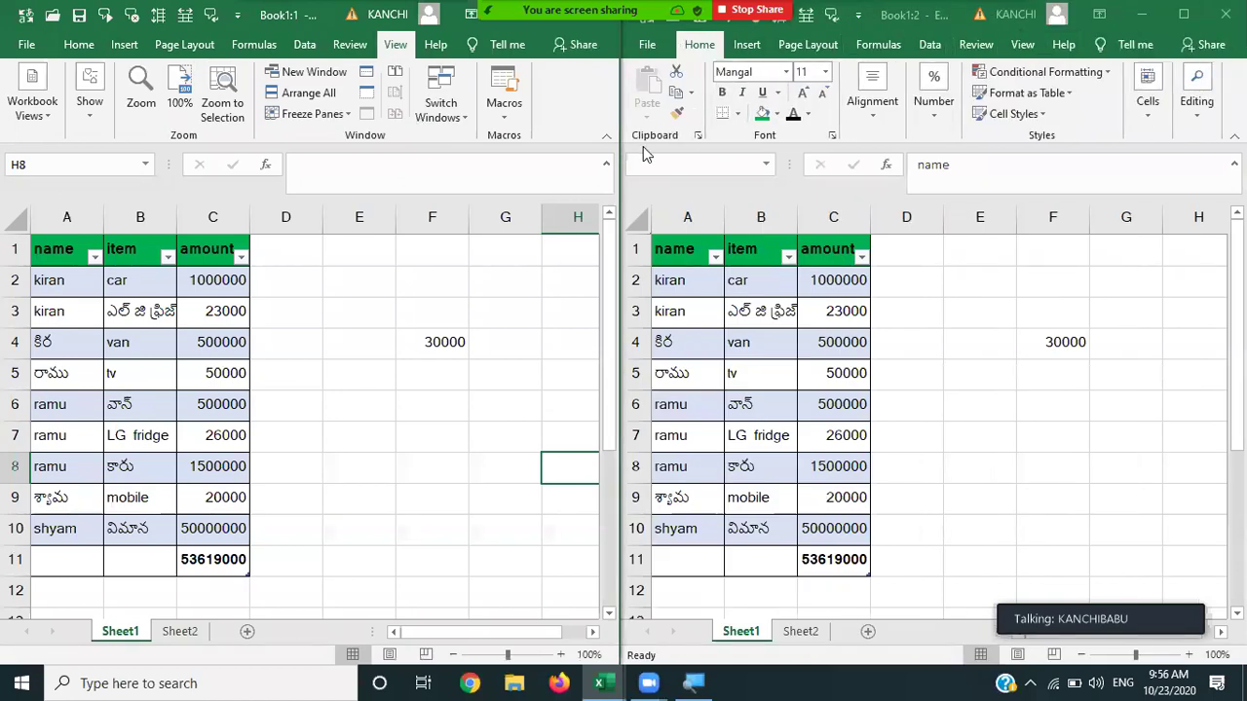
key(alt+s)
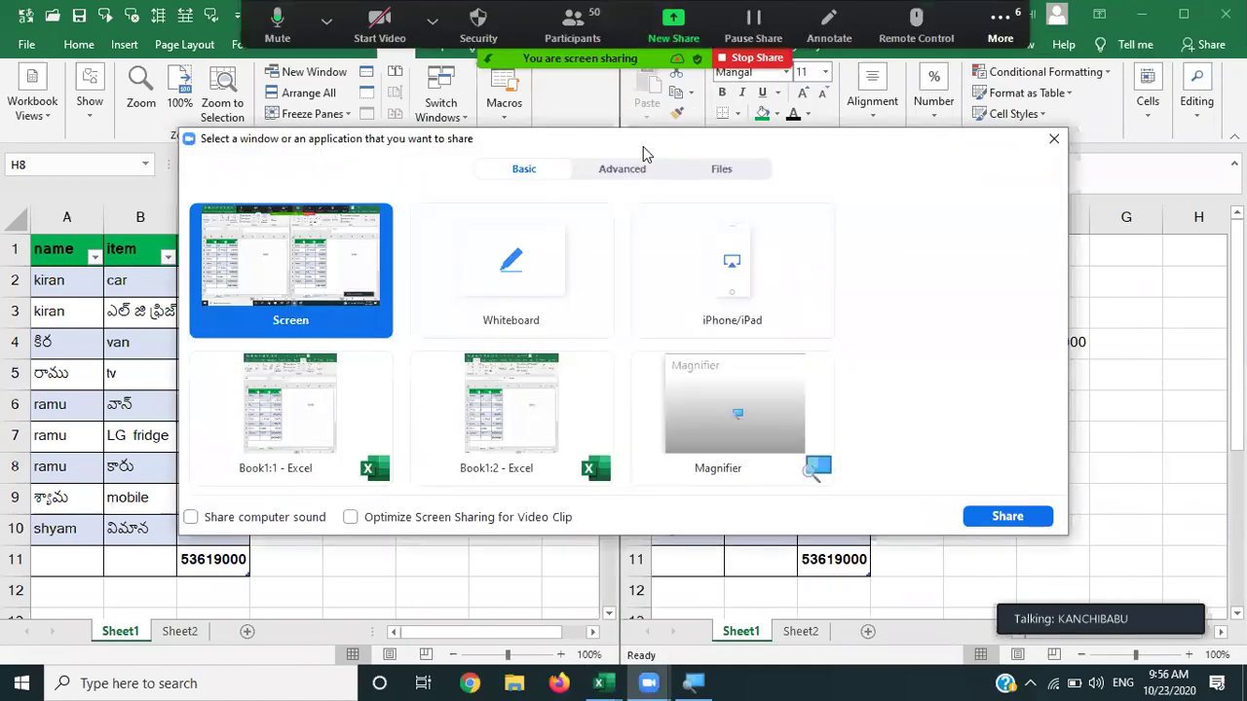
key(Escape)
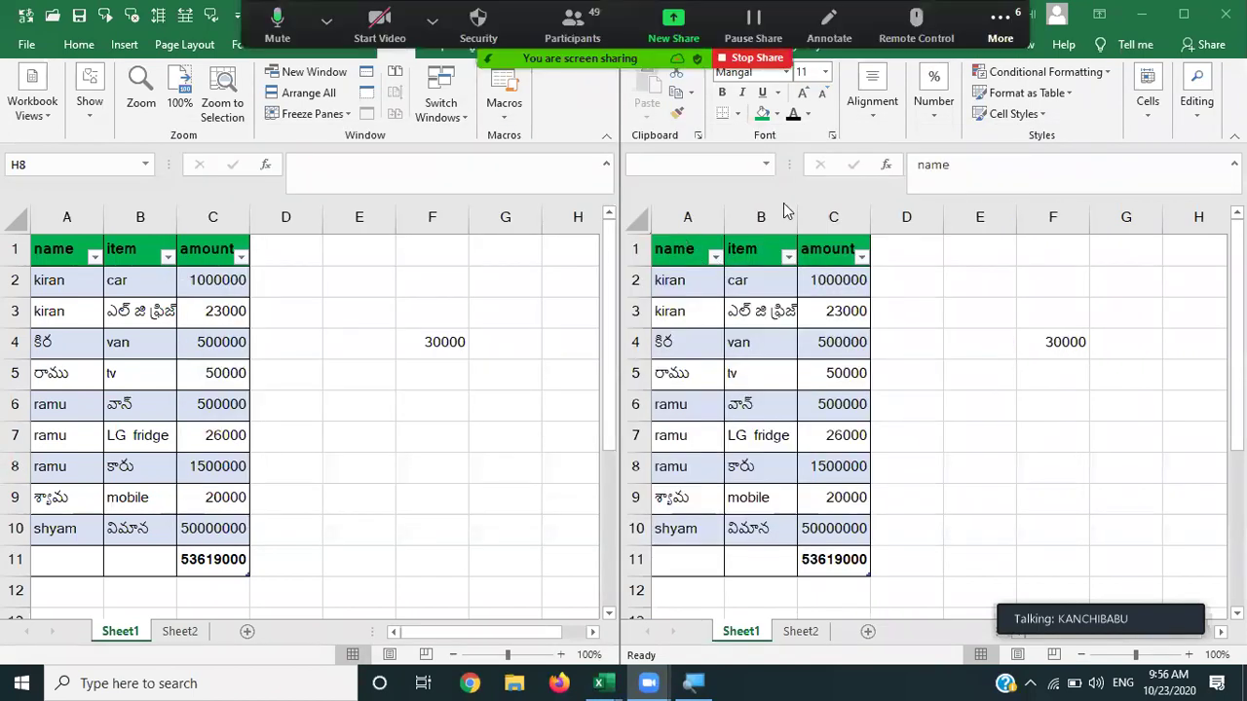
Rearrange the windows Horizontal, then Vertical, and maximize the Book1:2 window.
click(299, 102)
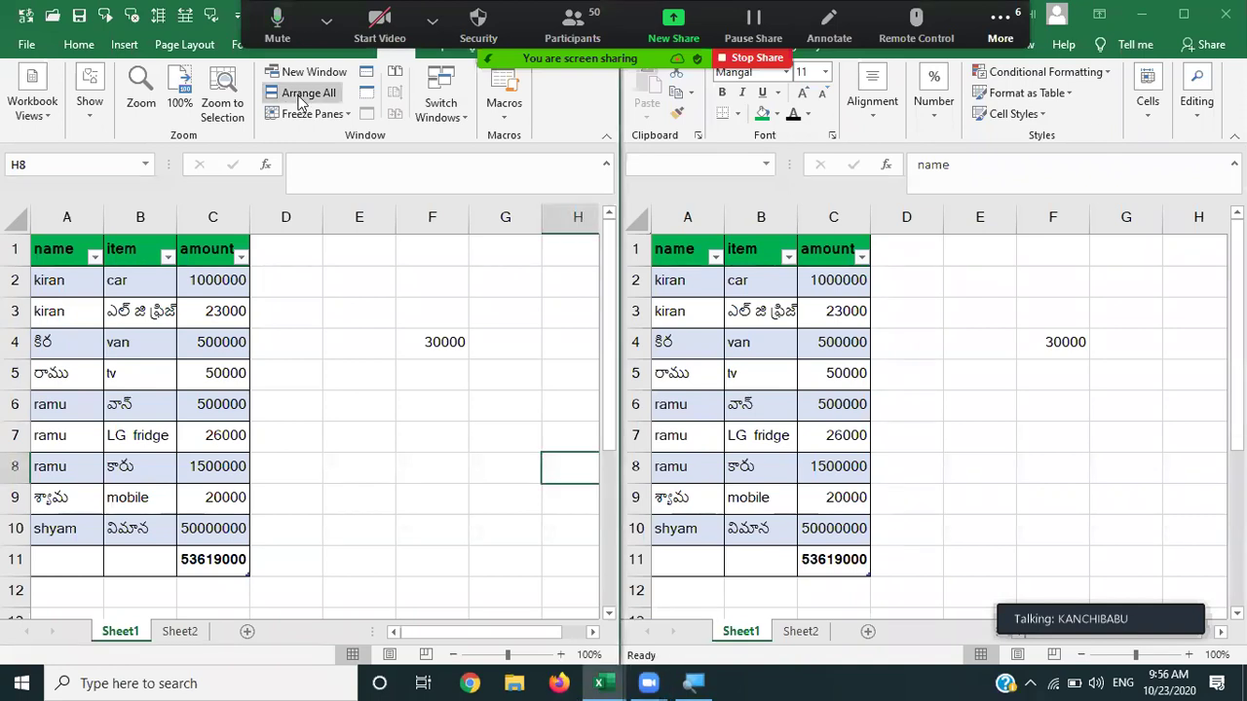
click(301, 95)
click(573, 285)
click(615, 369)
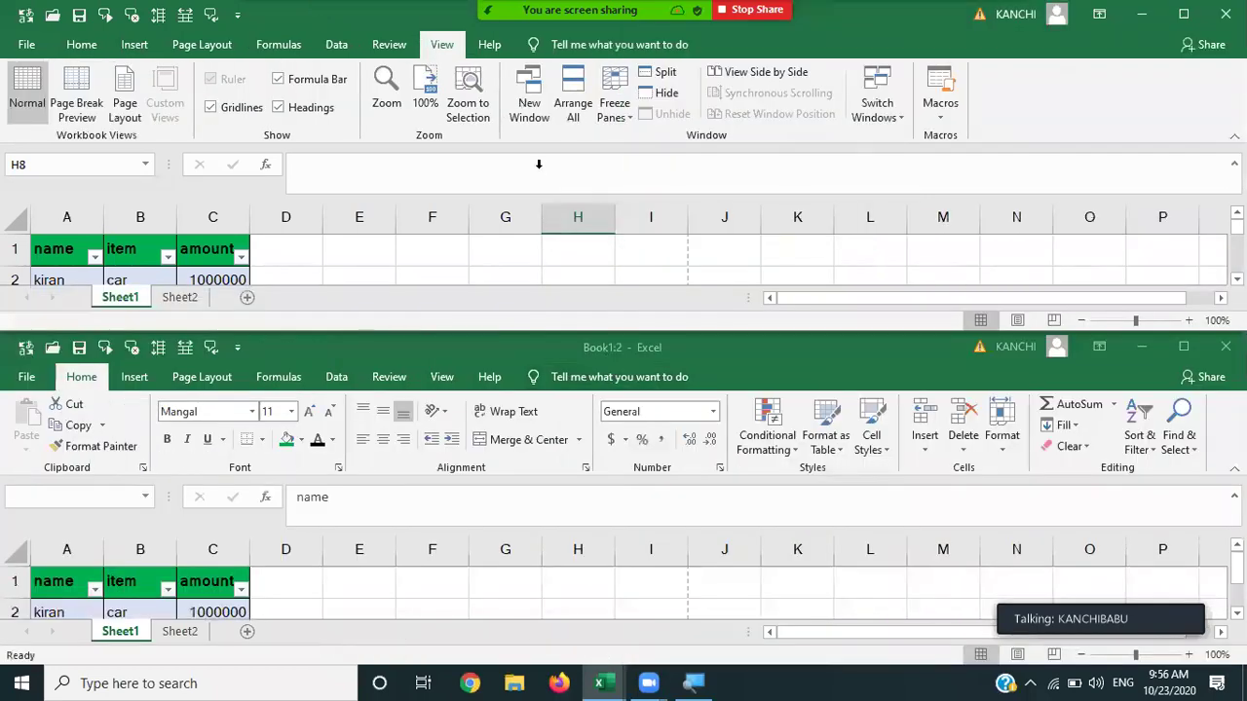
click(574, 109)
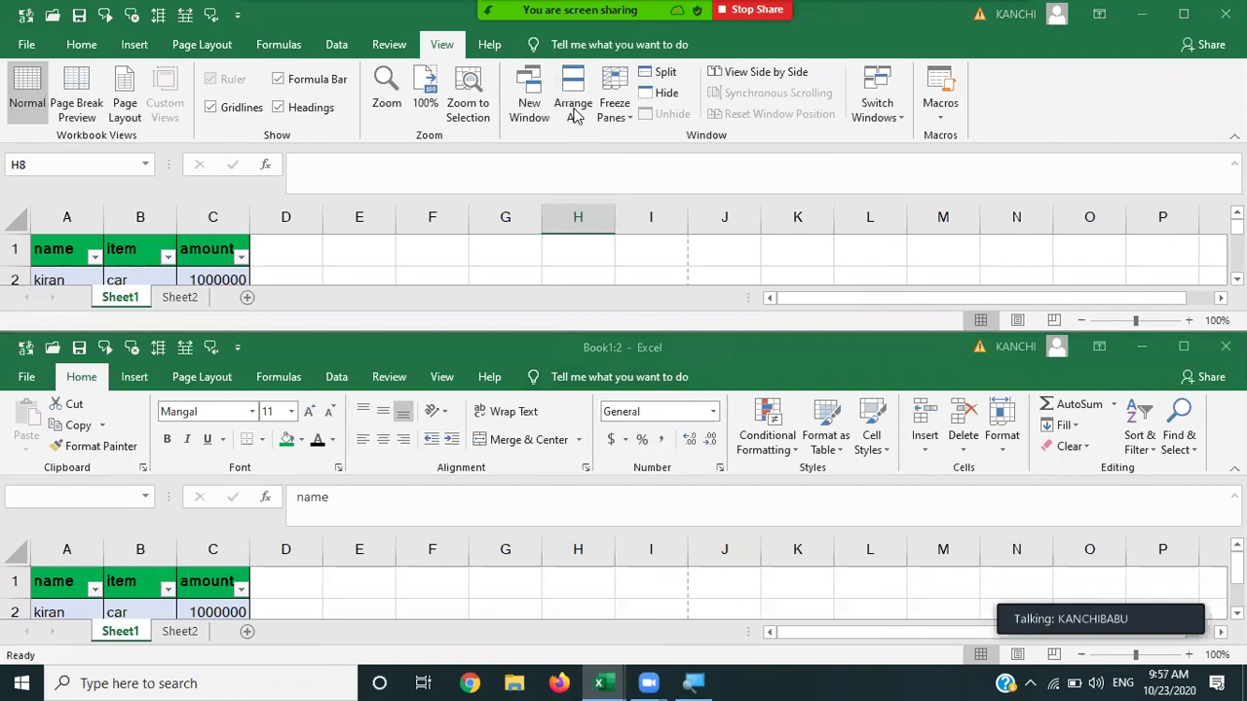
click(572, 303)
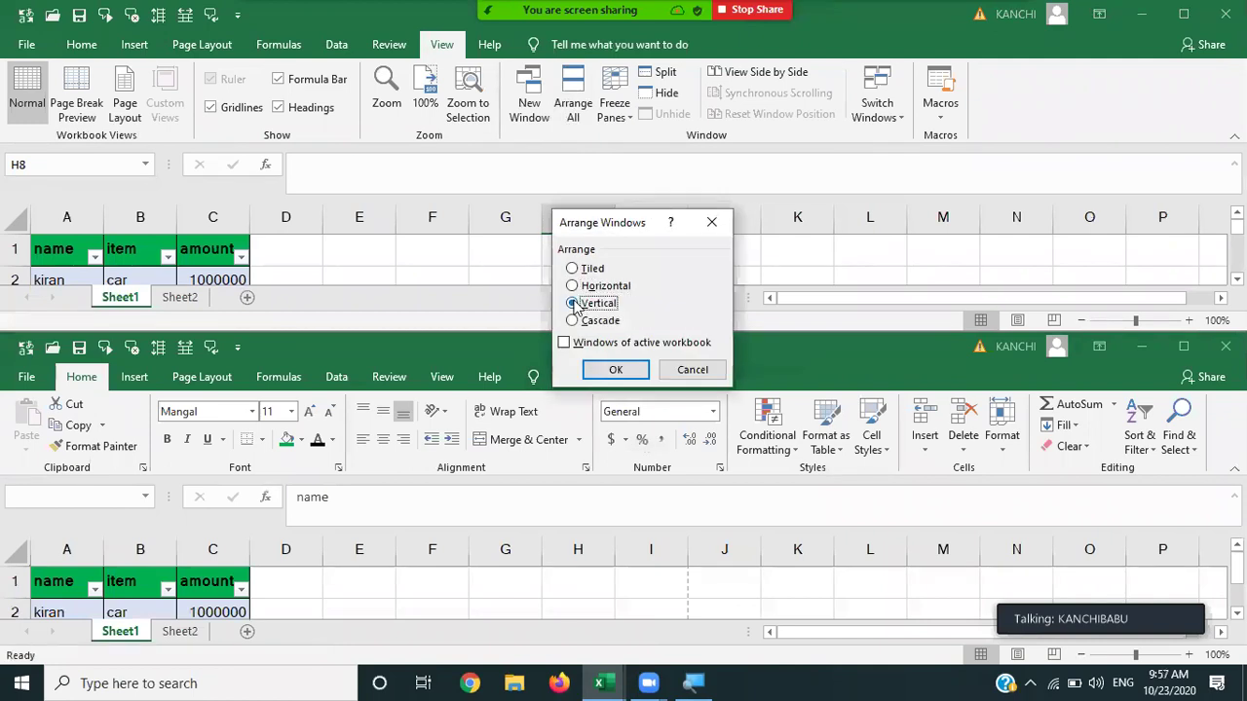
click(612, 369)
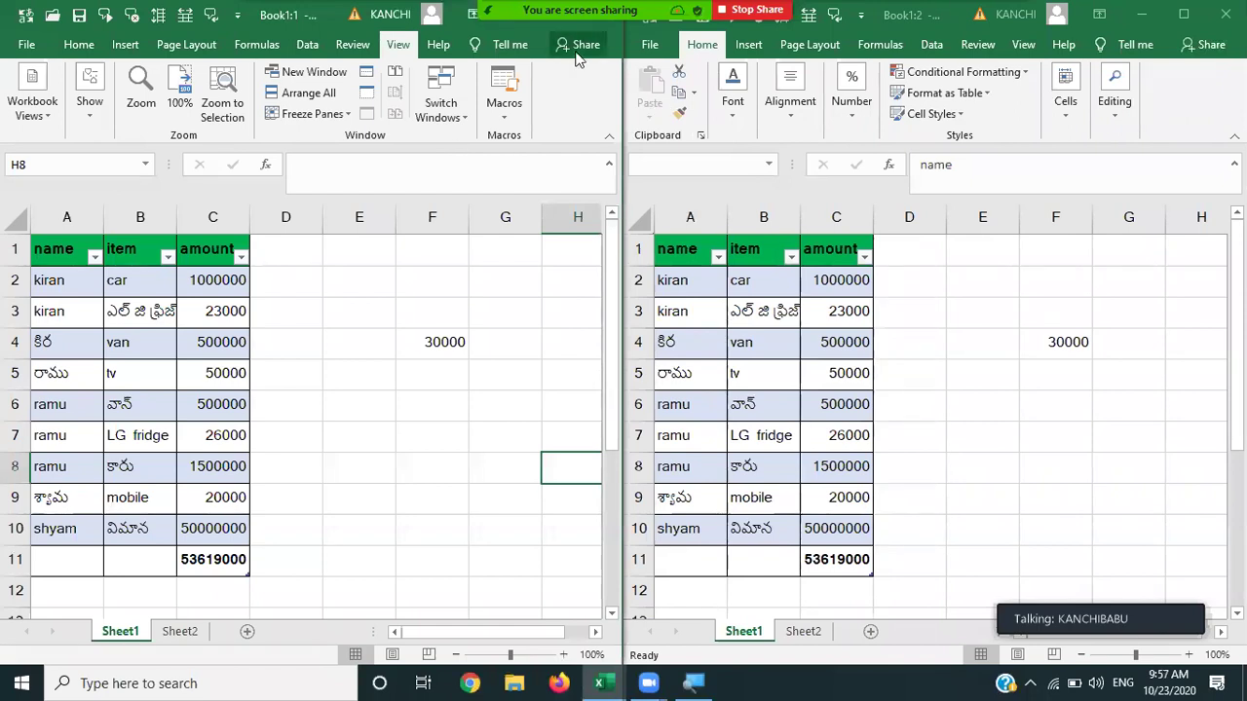
click(1190, 15)
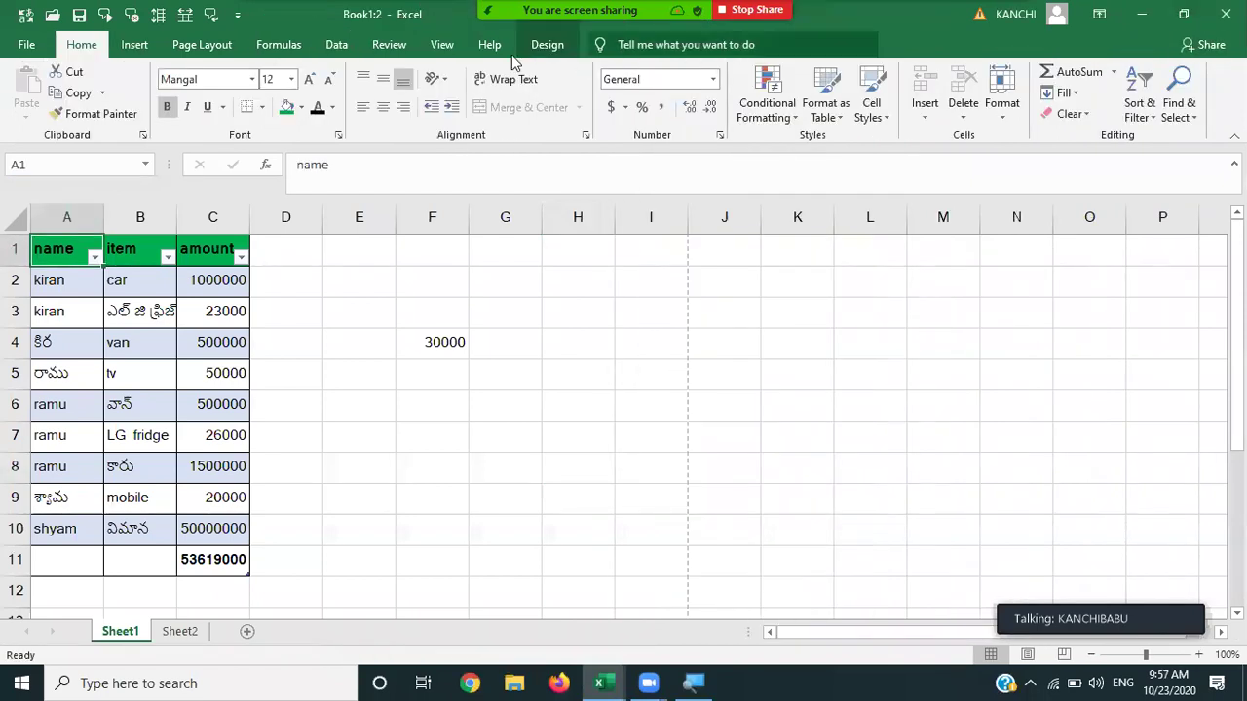
Select and copy the table range A1:C10, then cancel the copy.
click(439, 46)
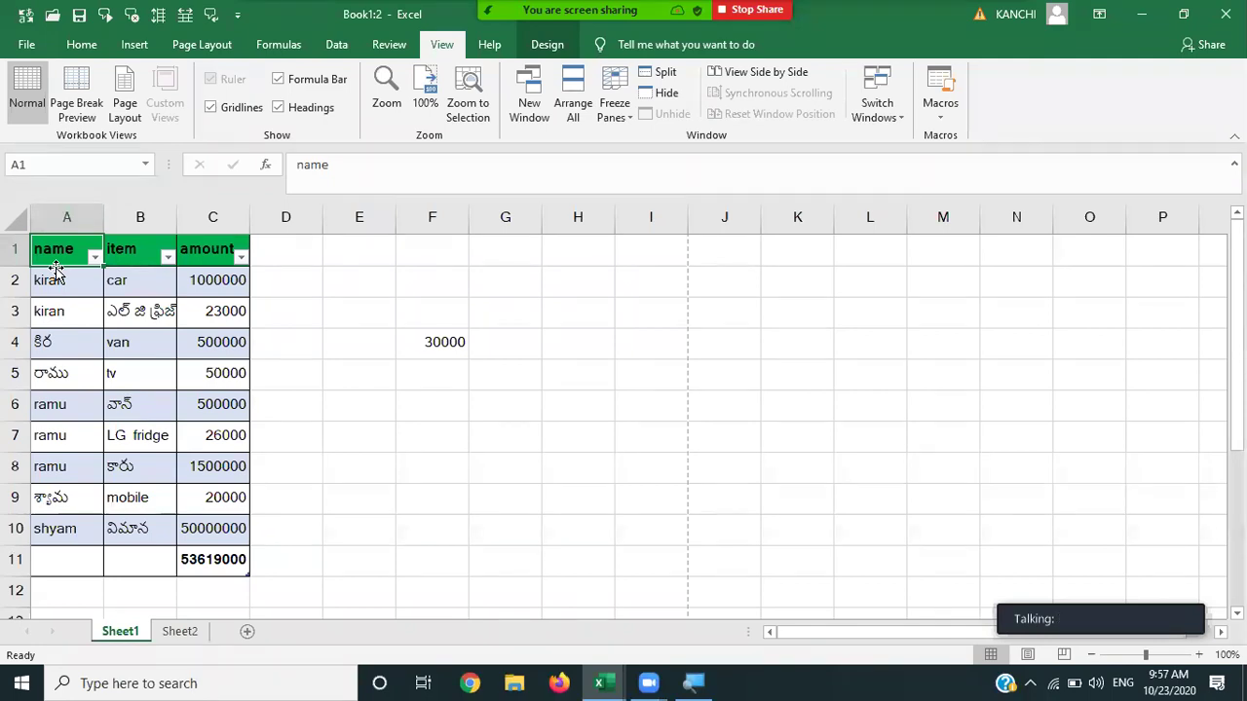
key(shift+Right)
key(shift+Right)
key(shift+Down)
key(ctrl+shift+Down)
key(shift+Up)
key(ctrl+c)
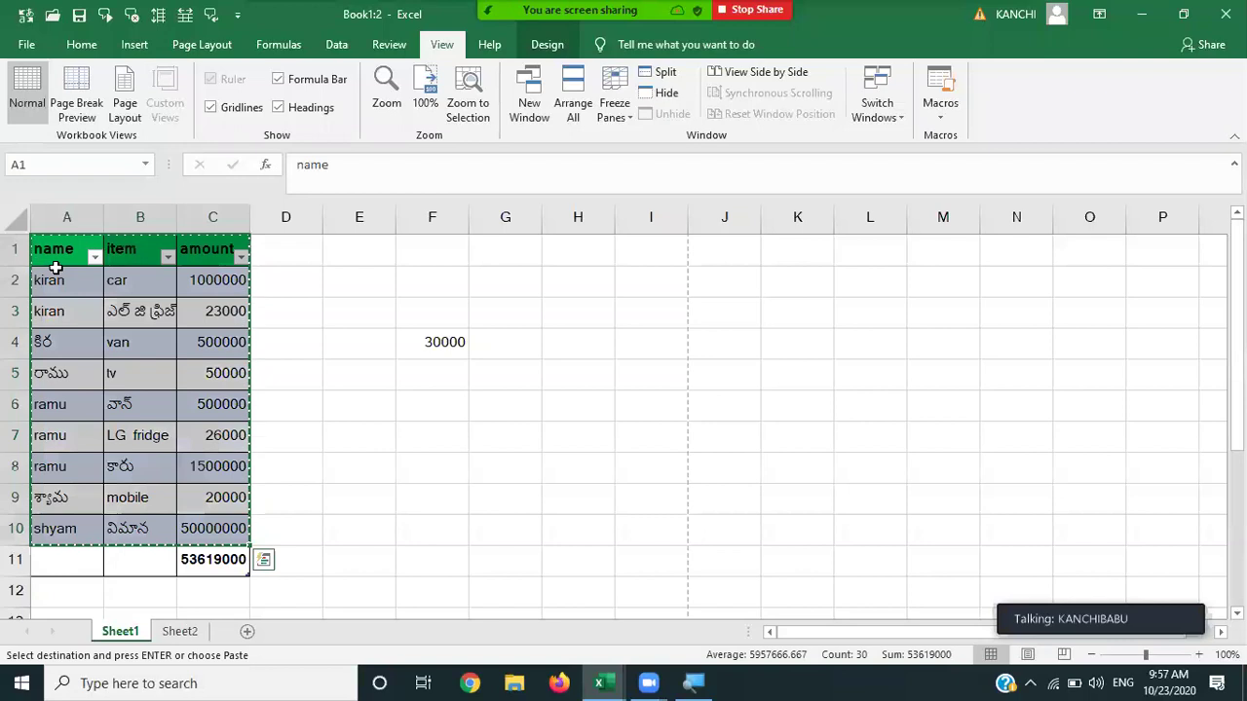
key(Escape)
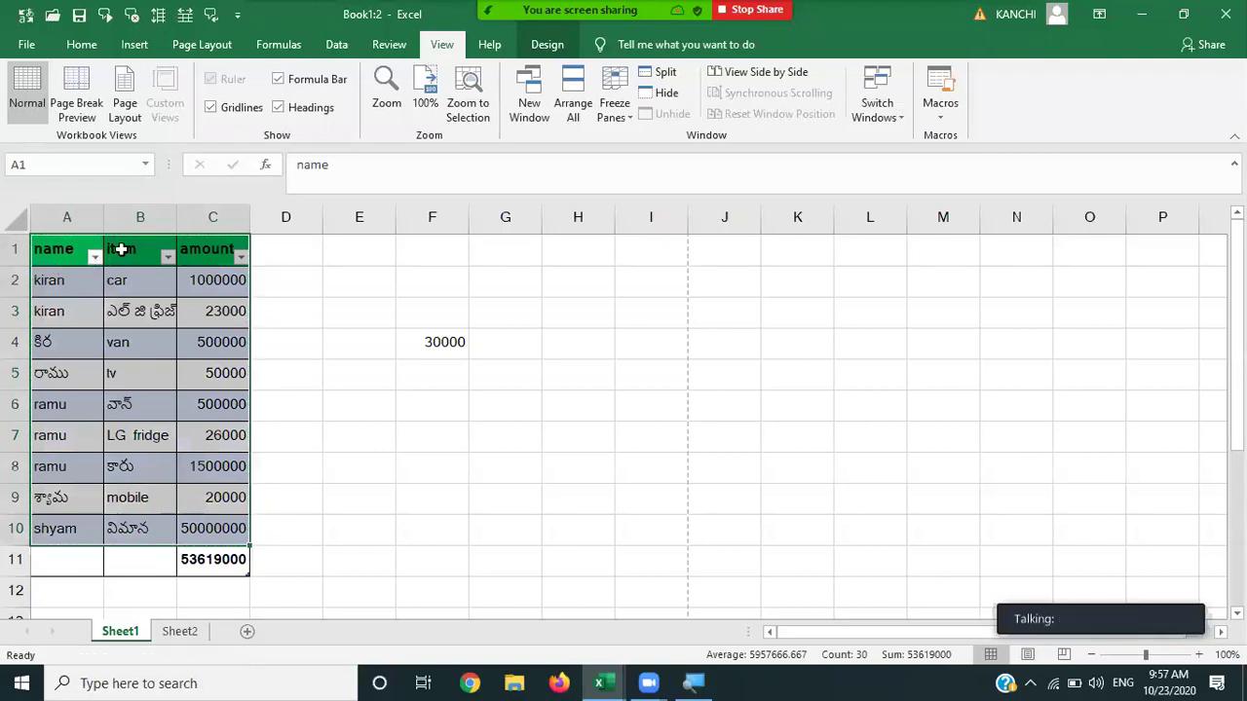
Copy columns B:C and paste them into D:E, F:G, H:I, J:K and L:M.
drag(143, 216, 212, 217)
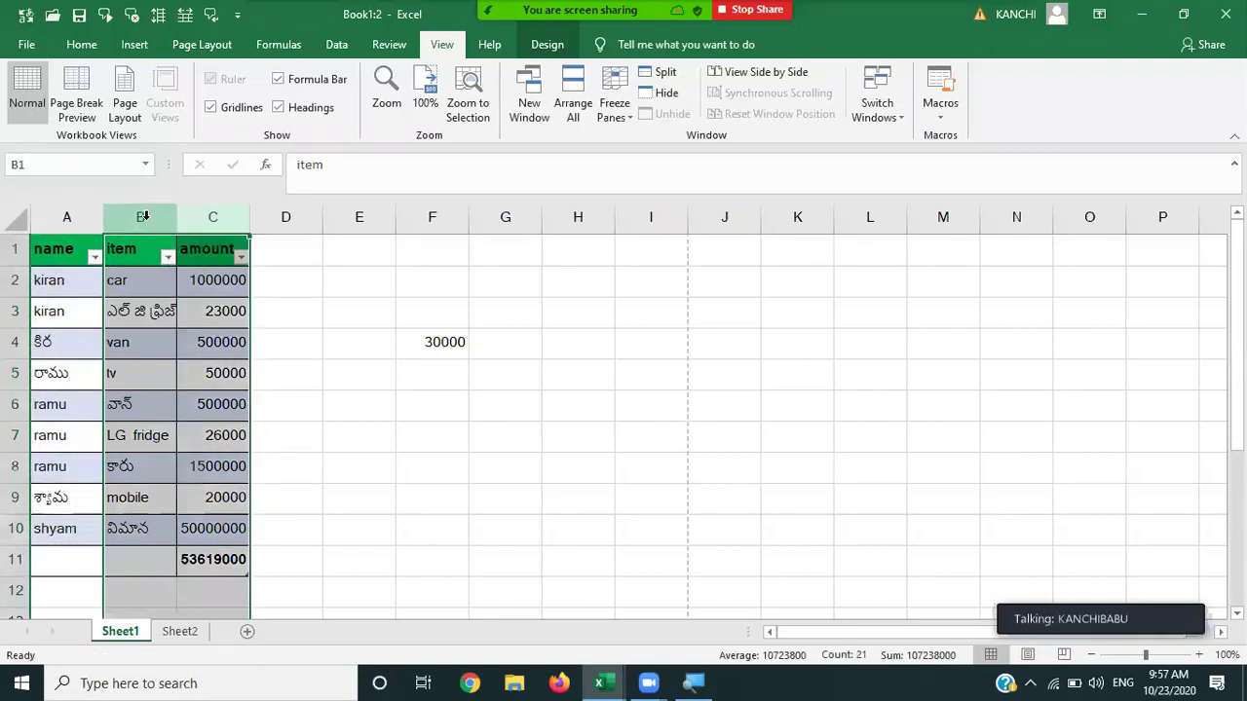
key(ctrl+c)
key(Right)
key(Right)
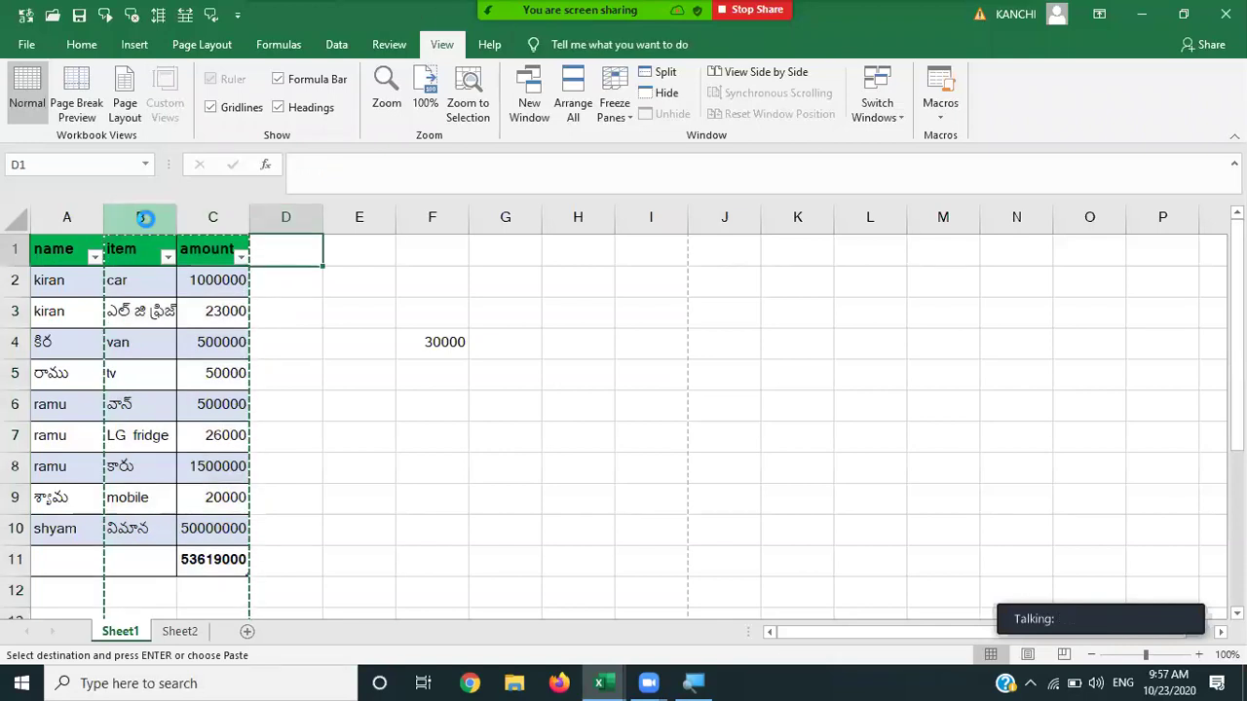
key(ctrl+v)
key(Right)
key(Right)
key(ctrl+v)
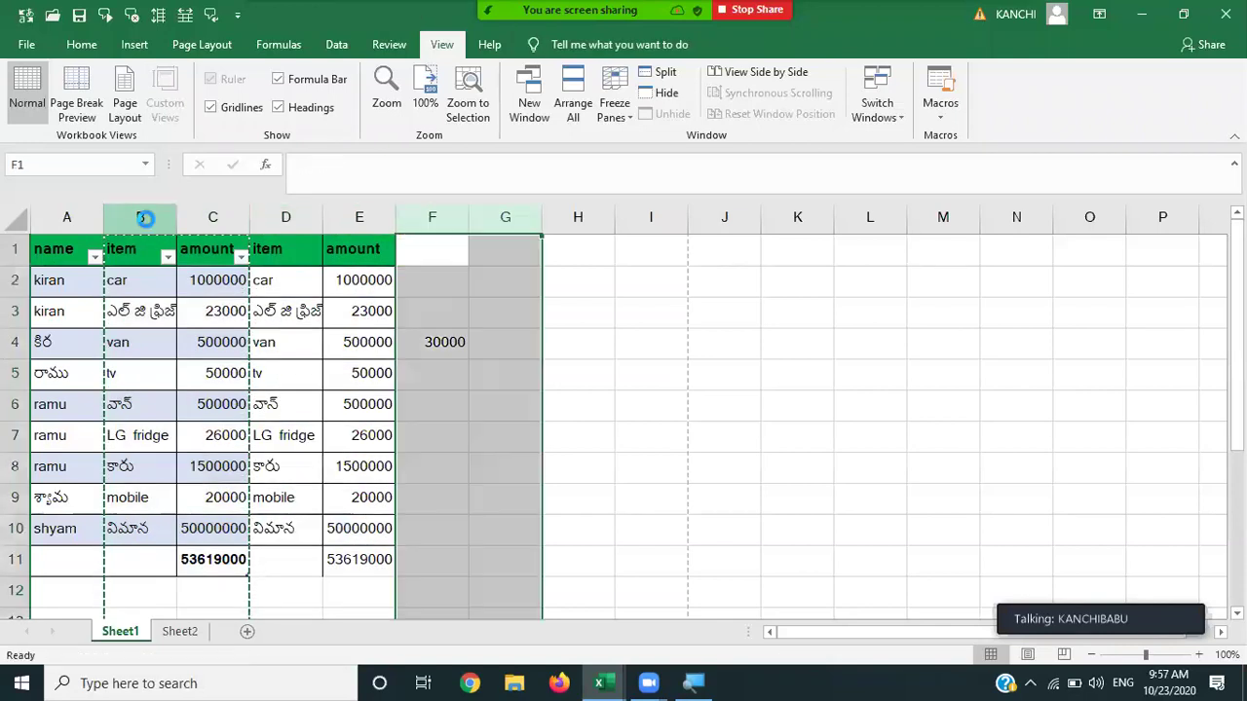
key(Right)
key(Right)
key(ctrl+v)
key(Right)
key(Right)
key(ctrl+v)
key(Right)
key(Right)
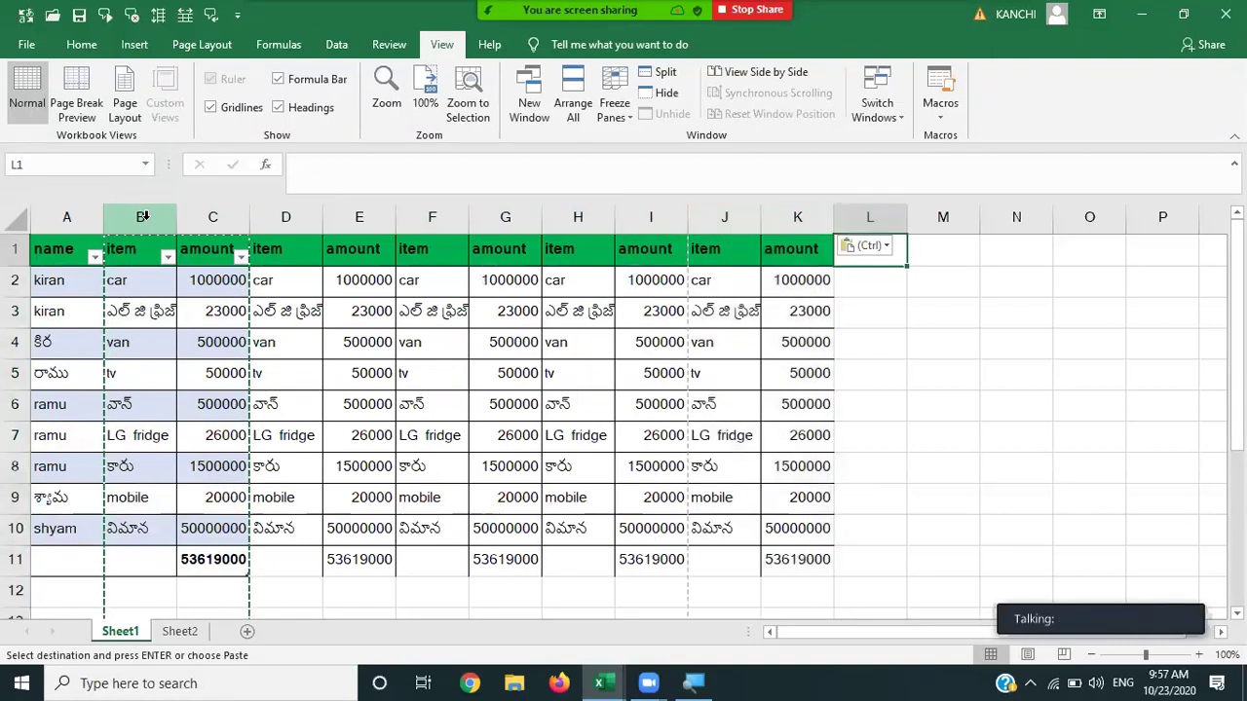
key(ctrl+v)
Paste further copies into N:O, P:Q, R:S and T:U, then leave copy mode.
key(Right)
key(Right)
key(ctrl+v)
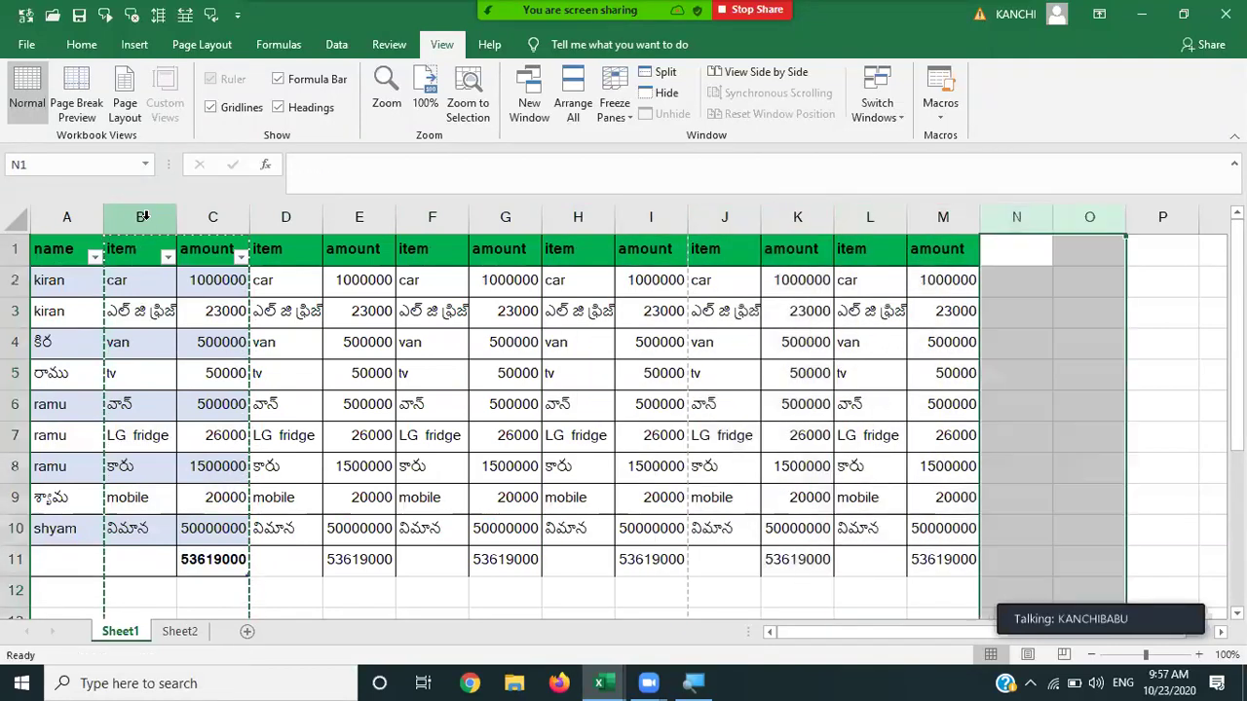
key(Right)
key(Right)
key(ctrl+v)
key(Right)
key(Right)
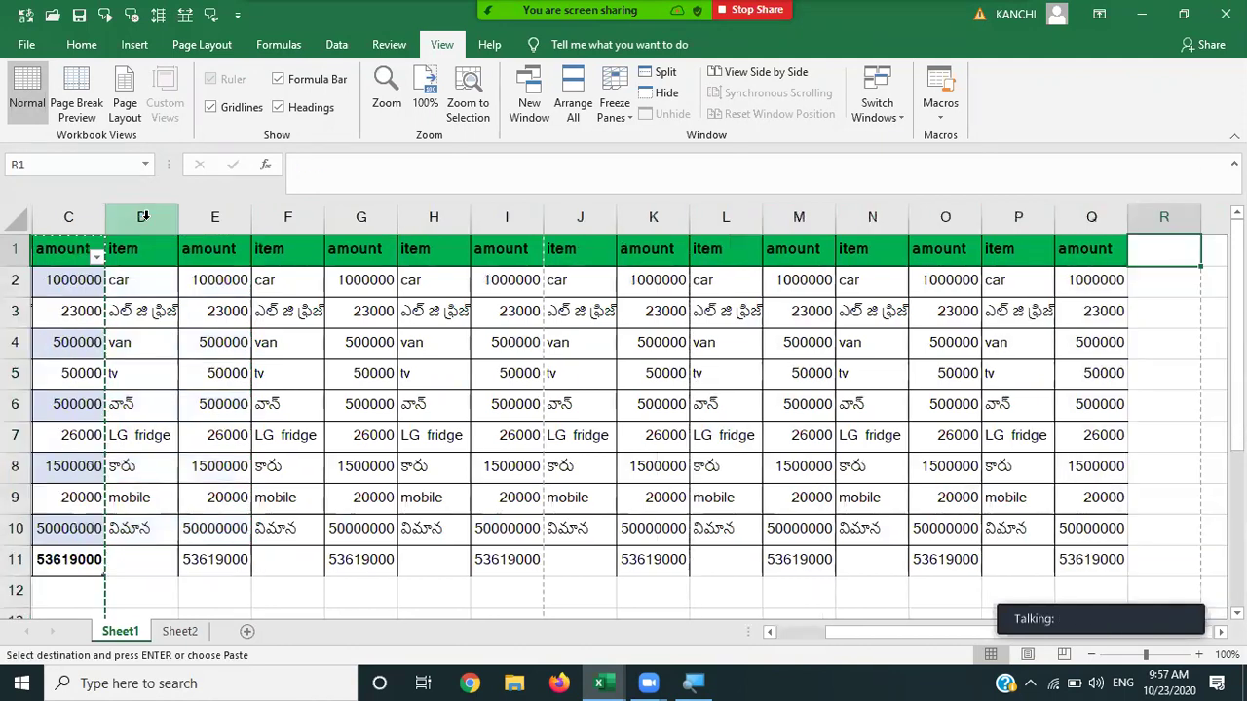
key(ctrl+v)
key(Right)
key(Right)
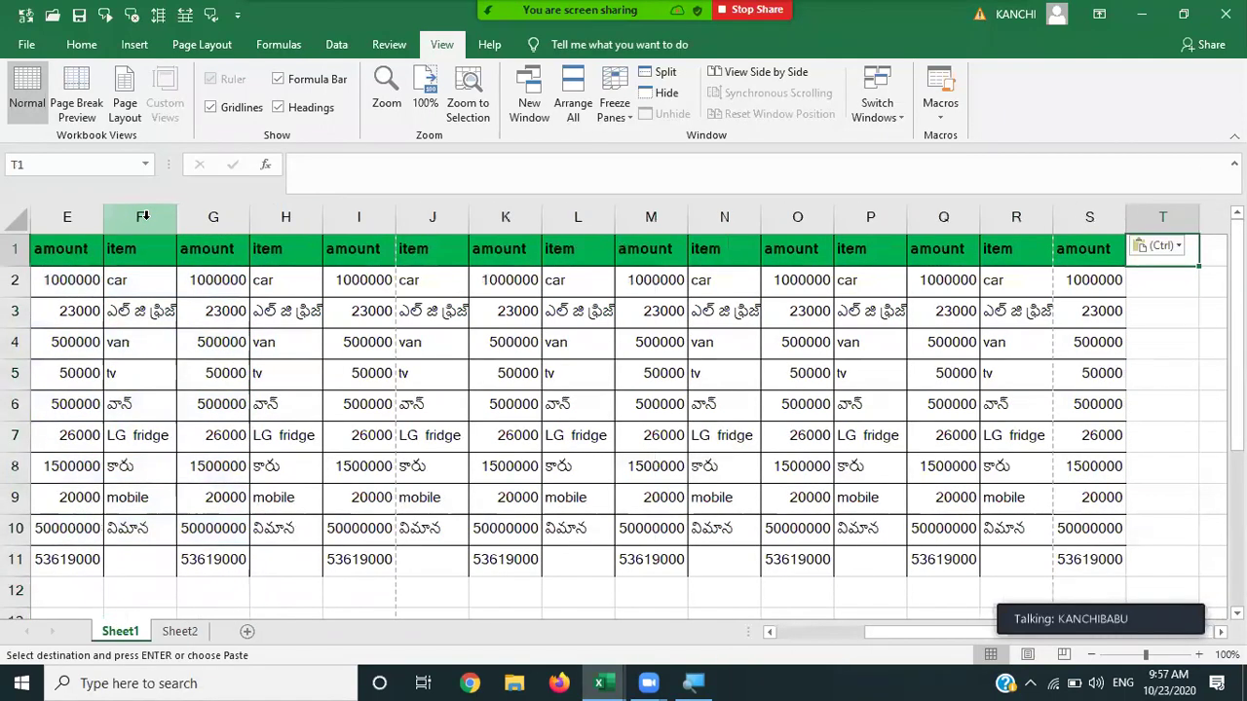
key(ctrl+v)
key(Right)
key(Right)
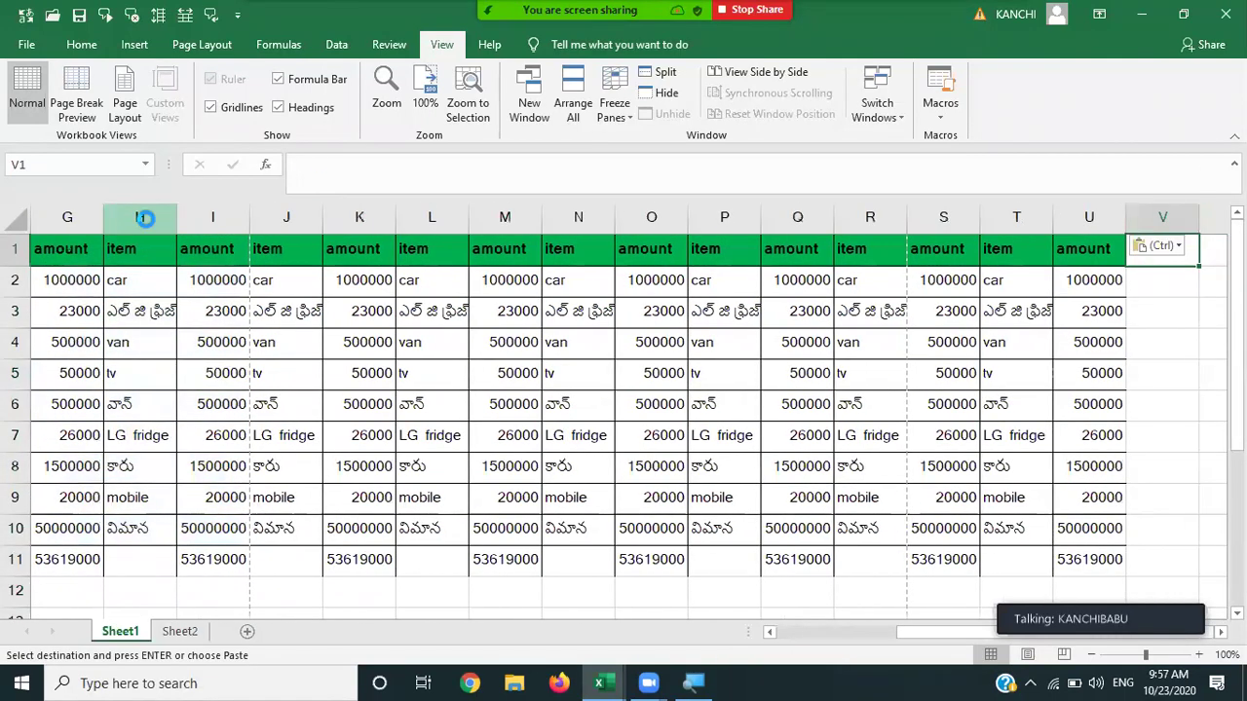
key(Return)
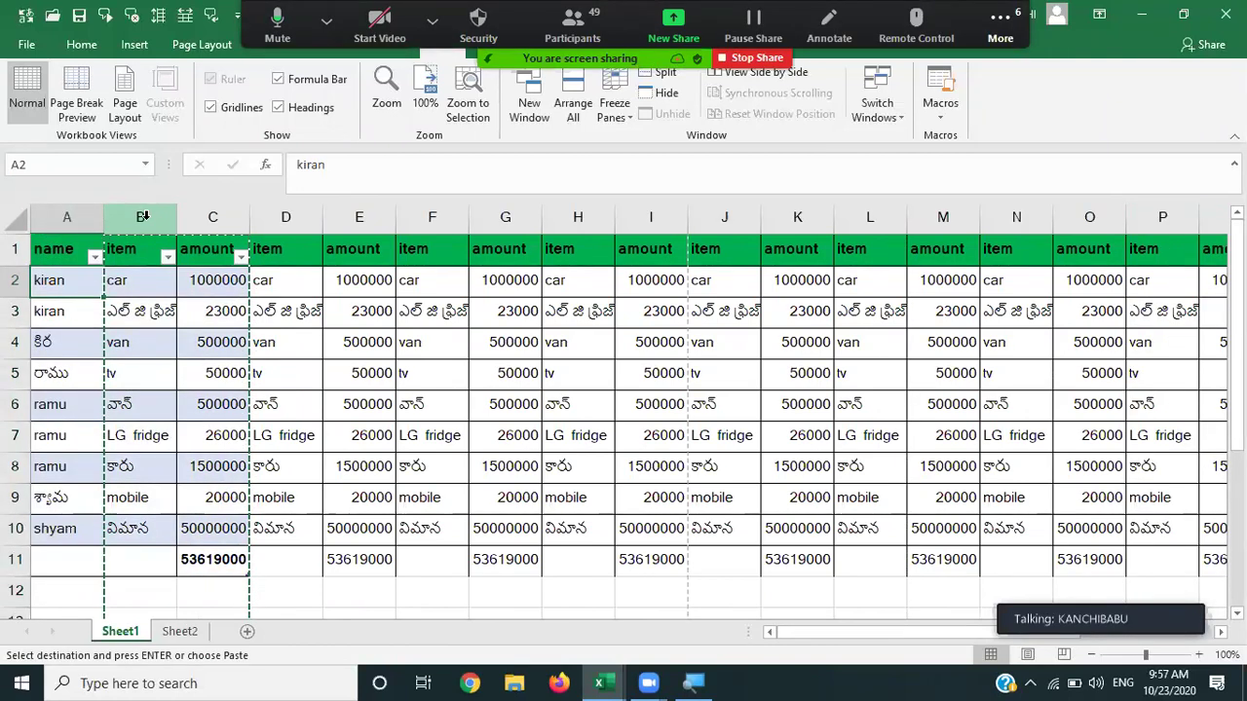
key(Down)
key(Down)
key(Down)
key(Down)
key(Down)
key(Down)
key(Down)
key(Up)
key(Up)
key(Up)
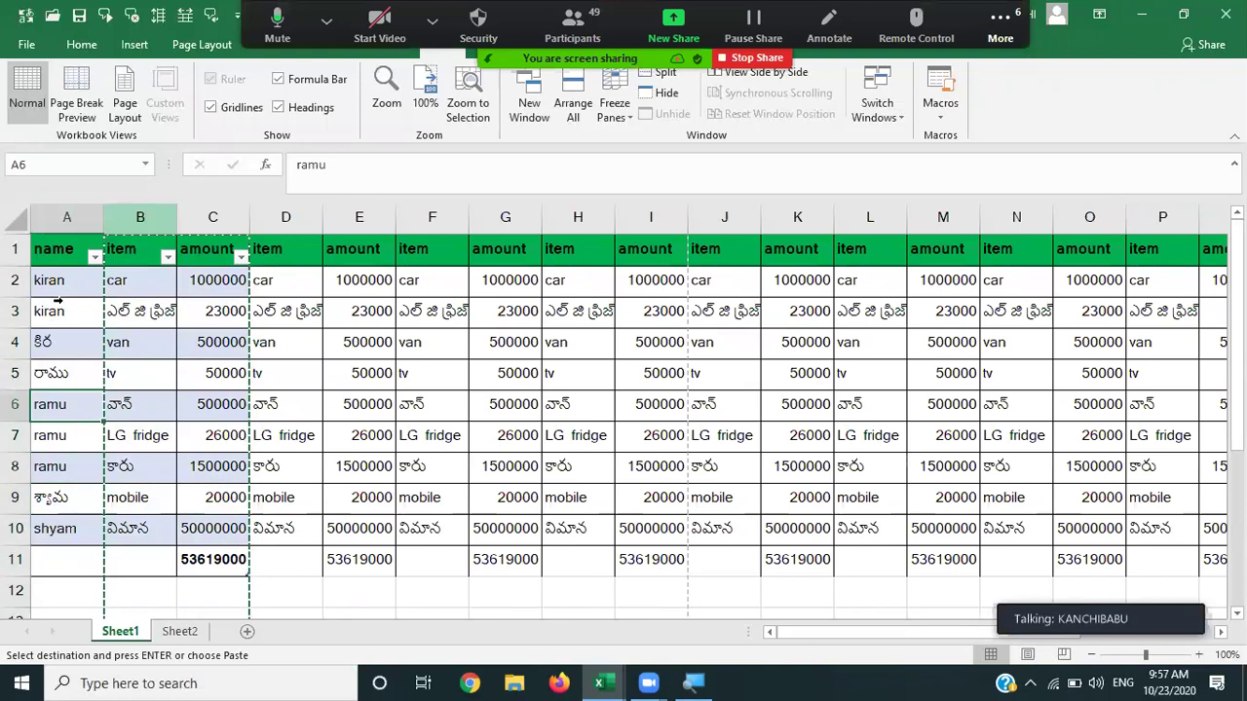
click(15, 346)
drag(15, 346, 14, 560)
key(ctrl+c)
key(Down)
key(Down)
key(Down)
key(Down)
key(Down)
key(Down)
key(Down)
key(Down)
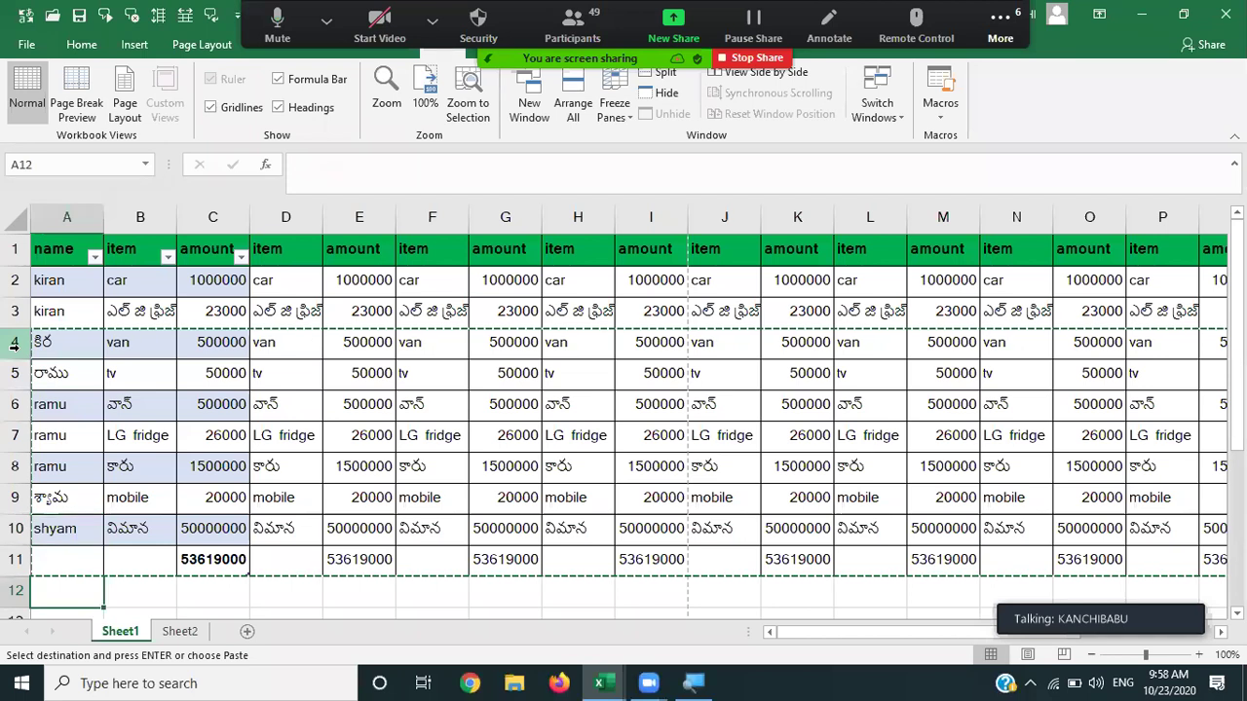
key(ctrl+v)
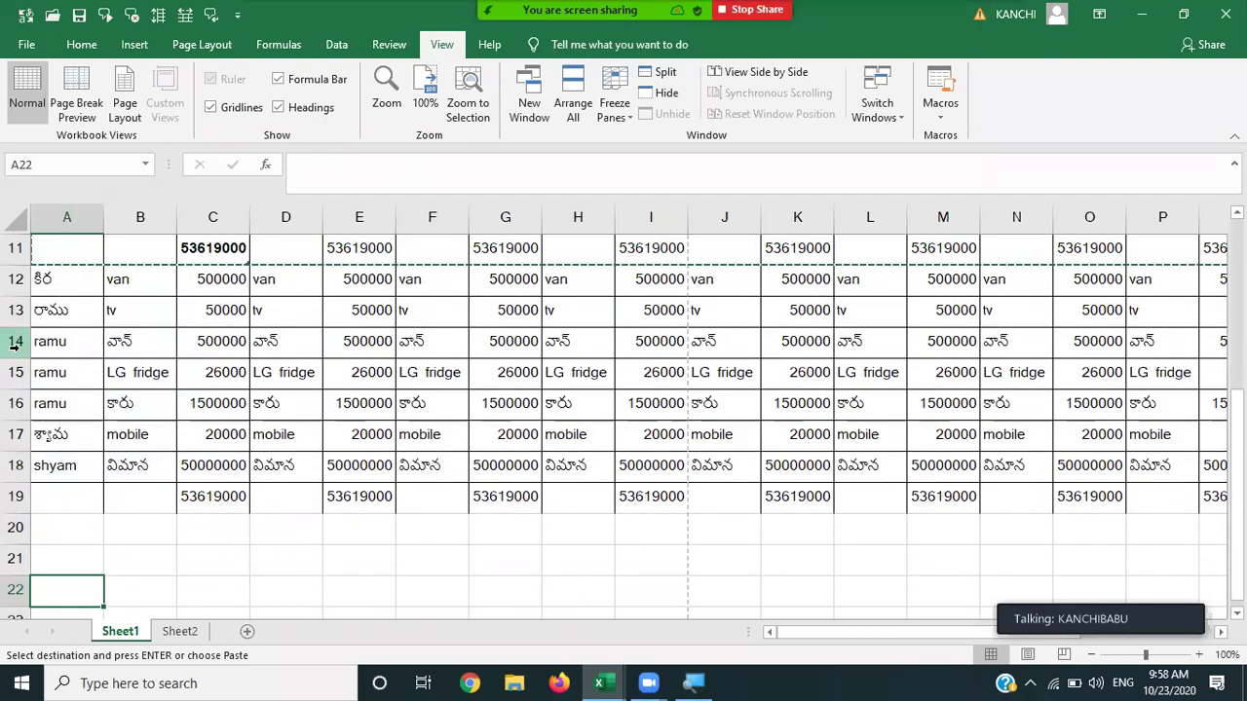
key(ctrl+v)
key(Up)
key(Up)
key(Up)
key(Up)
key(Up)
key(Up)
key(Up)
key(Up)
key(Up)
key(Up)
key(Up)
key(Up)
key(Up)
key(Up)
key(Up)
key(Up)
key(Up)
key(Up)
key(Up)
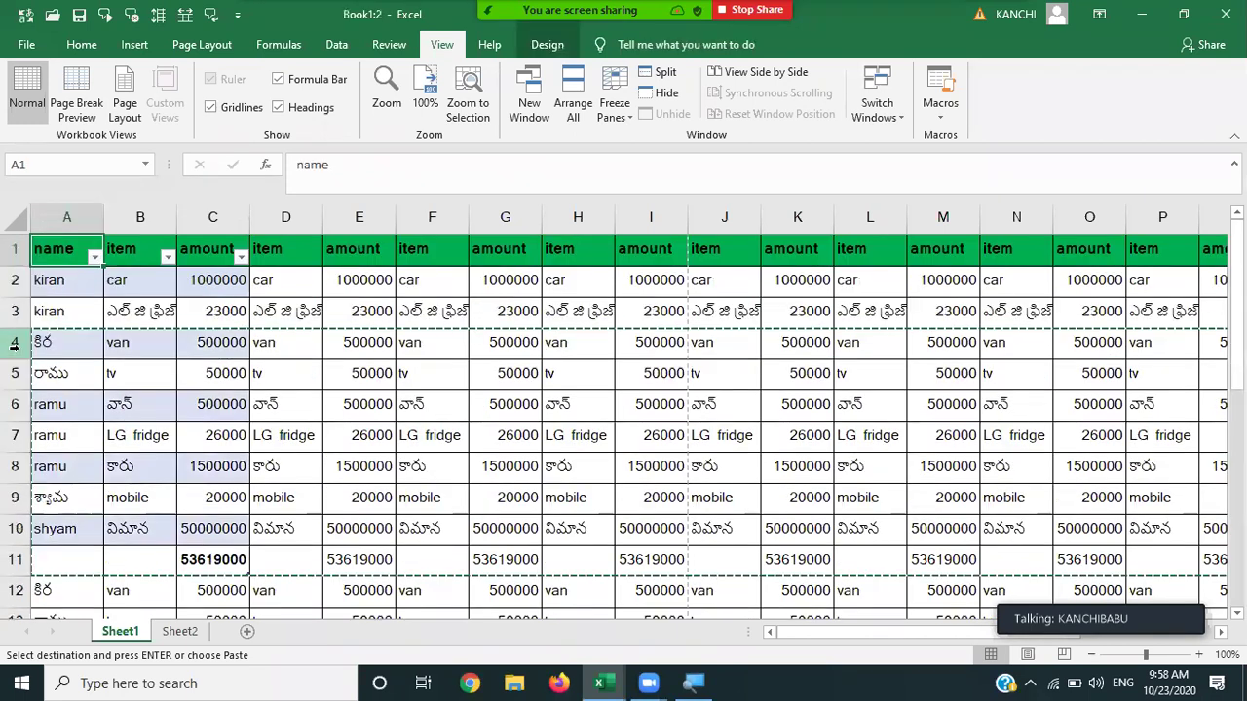
click(285, 400)
key(Escape)
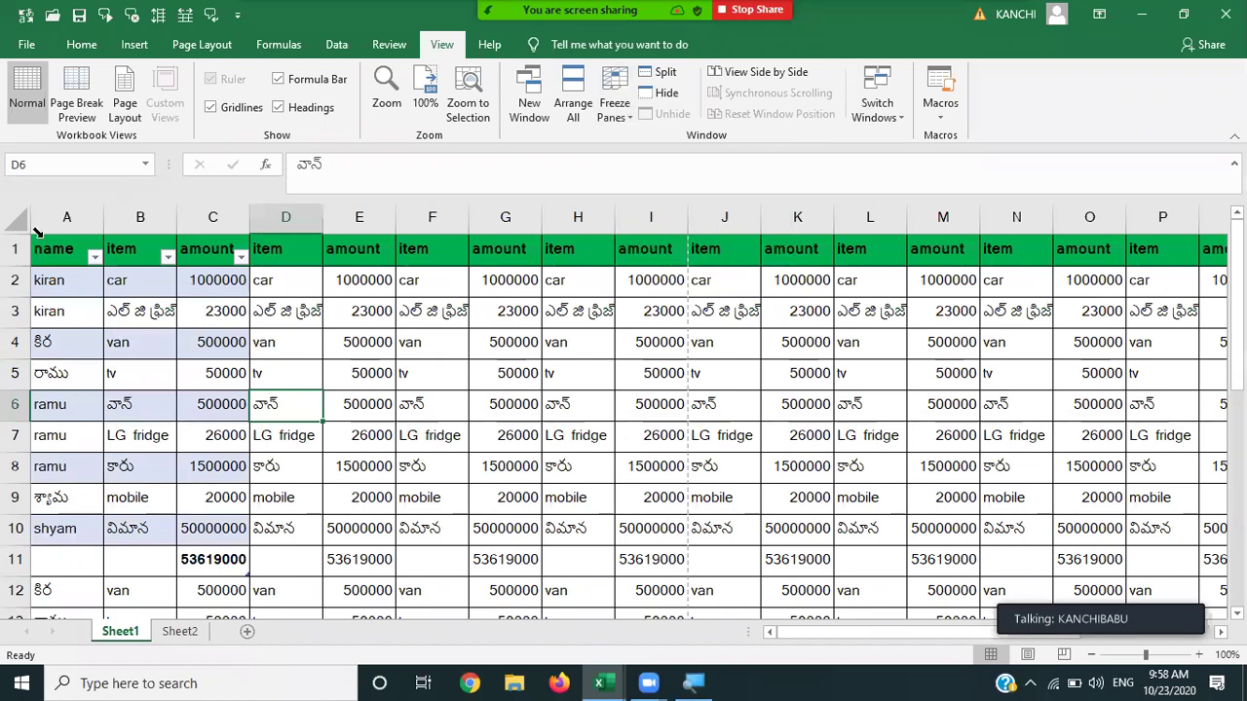
click(214, 312)
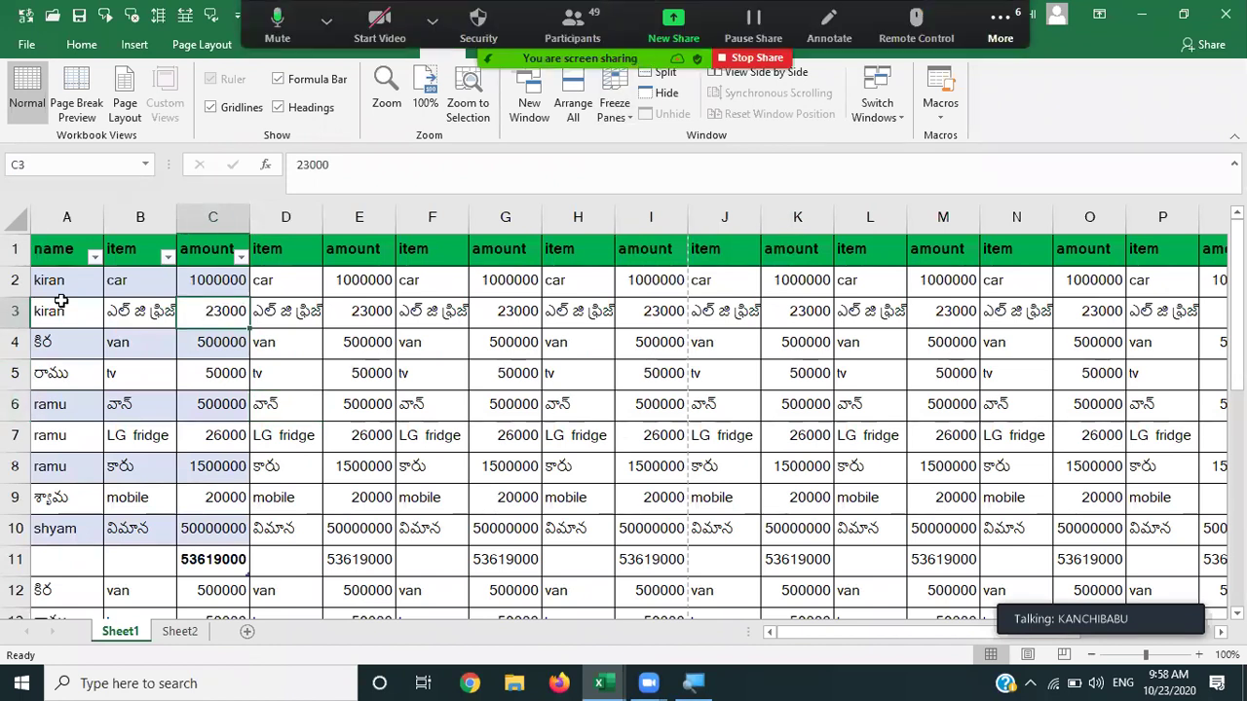
click(129, 319)
key(Right)
key(Right)
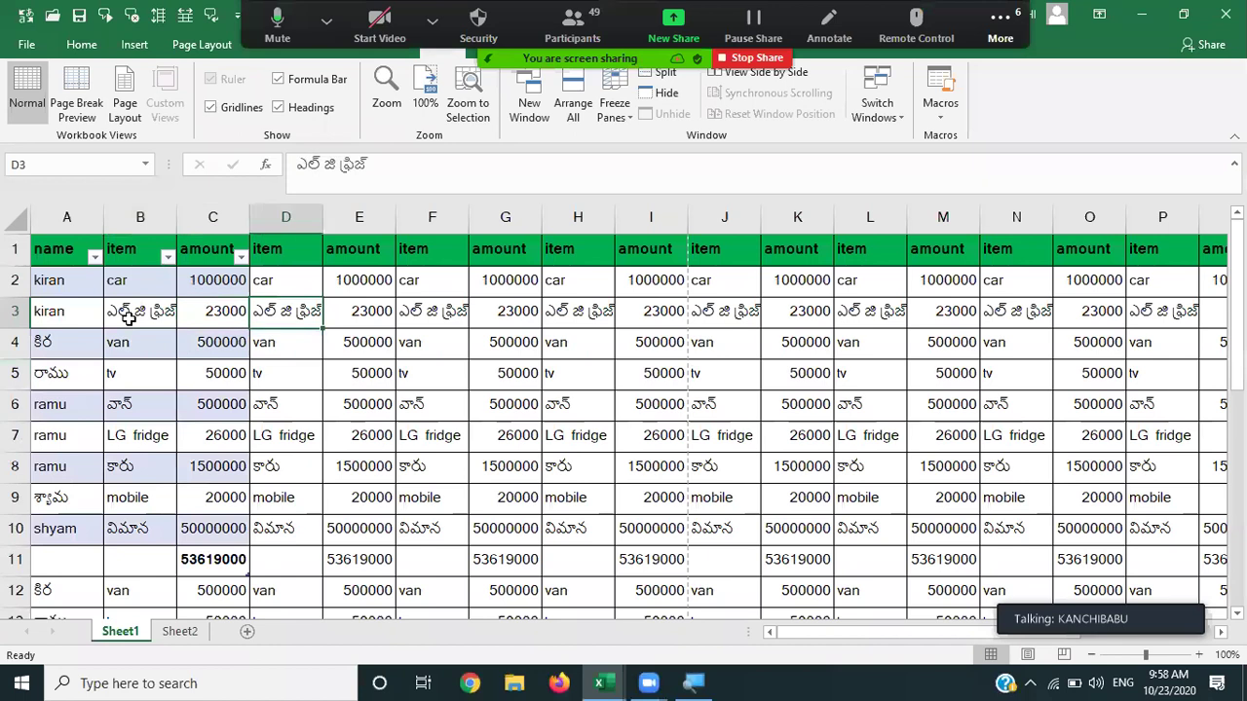
key(Right)
key(Right)
key(Right)
key(Right)
key(Right)
key(Right)
key(Right)
key(Right)
key(Right)
key(Right)
key(Right)
key(Right)
key(Right)
key(Right)
key(Right)
key(Right)
key(Right)
key(Right)
key(Right)
key(Right)
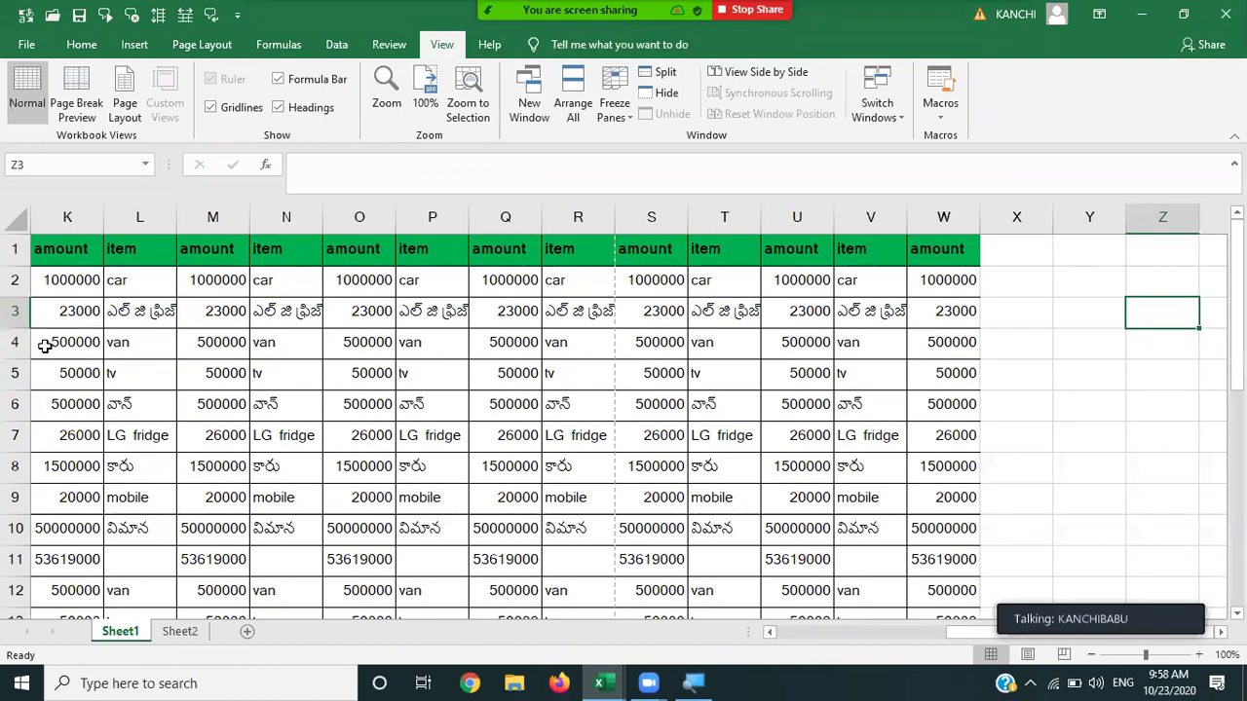
click(45, 345)
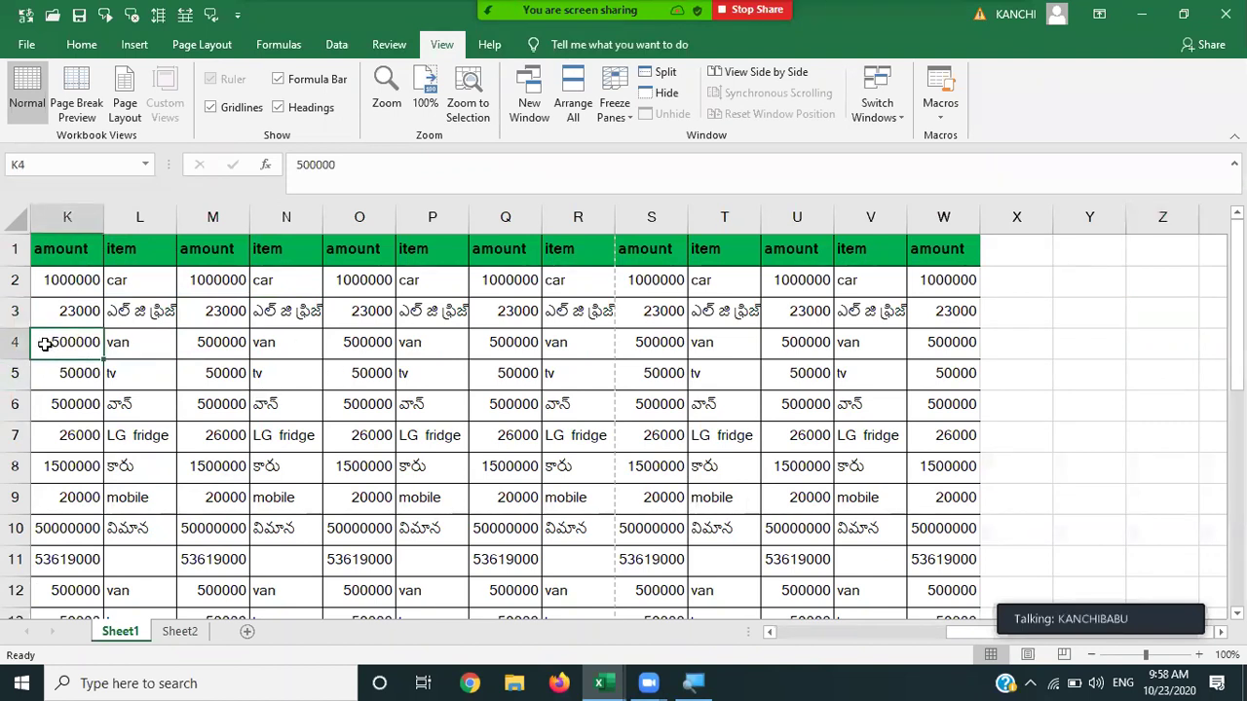
key(Left)
key(Left)
key(Left)
key(Left)
key(Left)
key(Left)
key(Left)
key(Left)
key(Left)
key(Left)
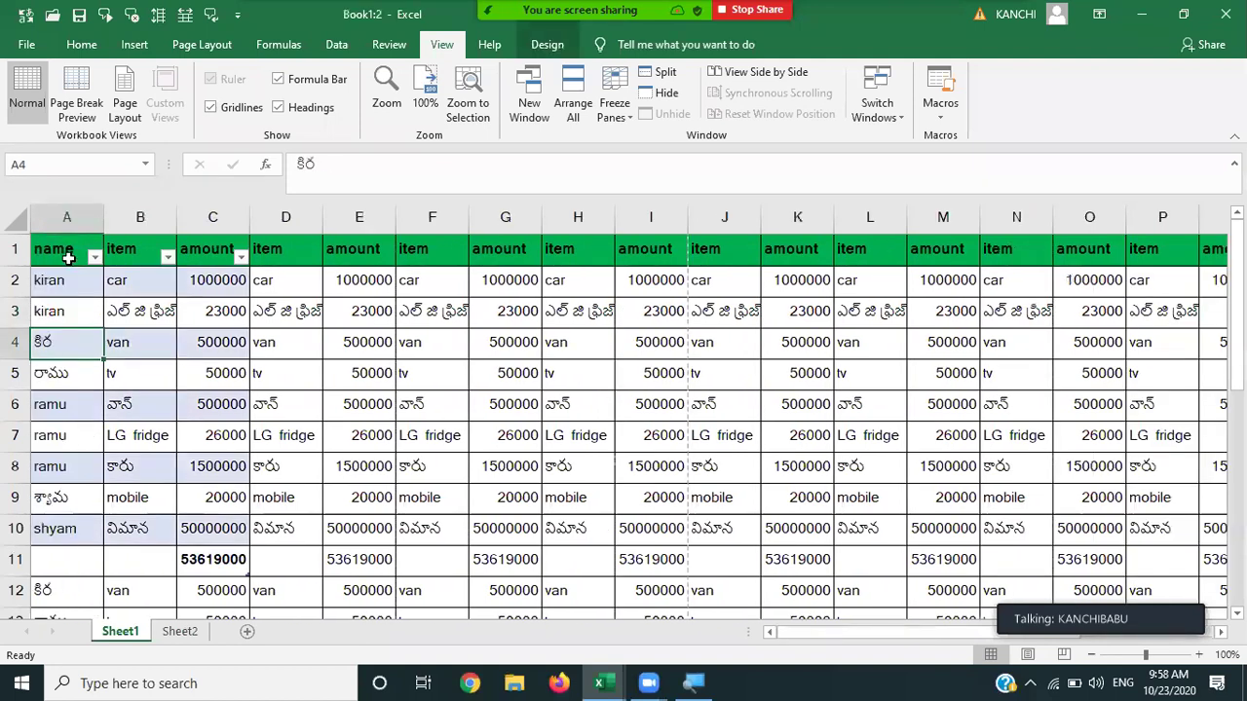
Select column A and freeze it with Freeze First Column.
click(65, 214)
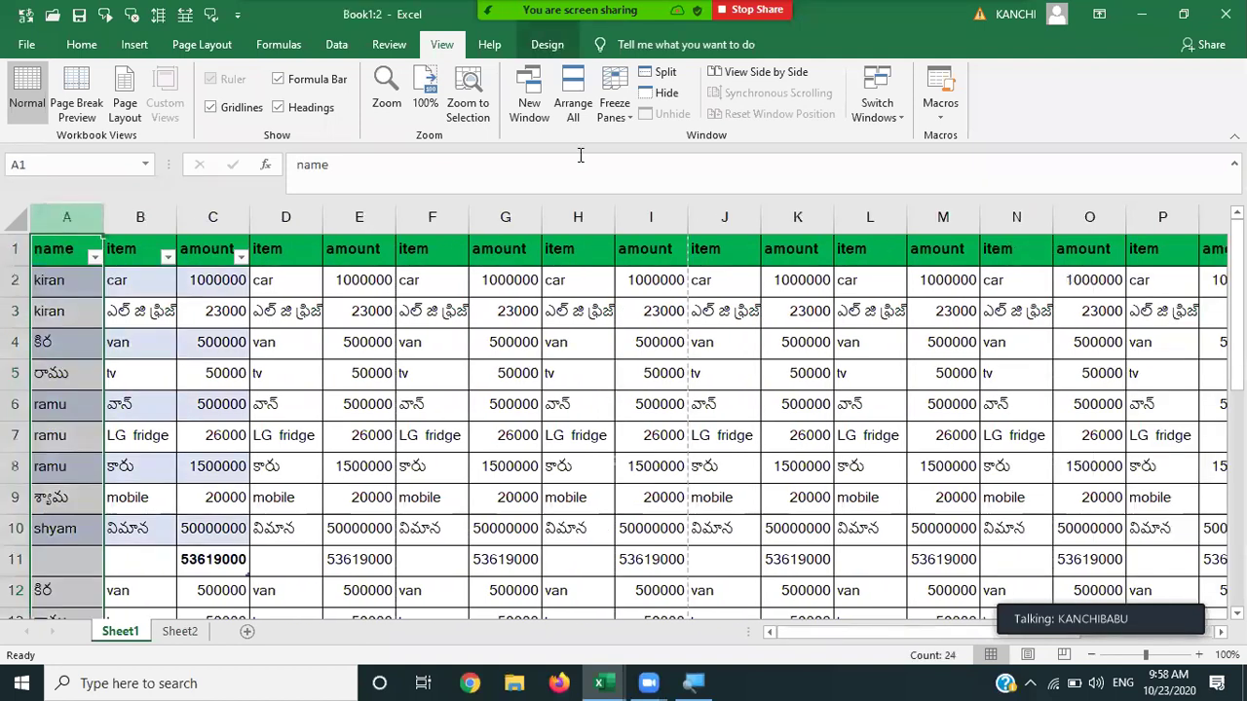
click(618, 115)
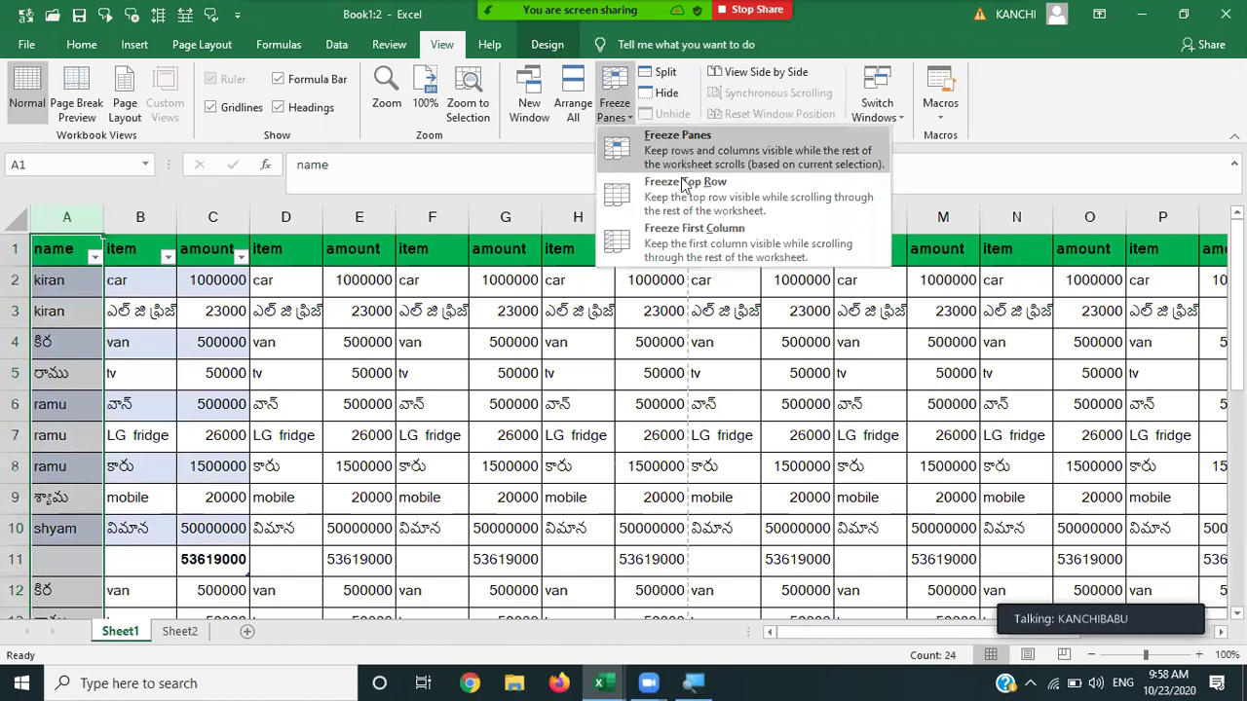
click(686, 244)
Move right and left along row 3 and down and up column A to check the frozen column.
click(478, 325)
key(Right)
key(Right)
key(Right)
key(Right)
key(Right)
key(Right)
key(Right)
key(Right)
key(Right)
key(Right)
key(Right)
key(Right)
key(Right)
key(Right)
key(Right)
key(Right)
key(Right)
key(Right)
key(Right)
key(Right)
key(Right)
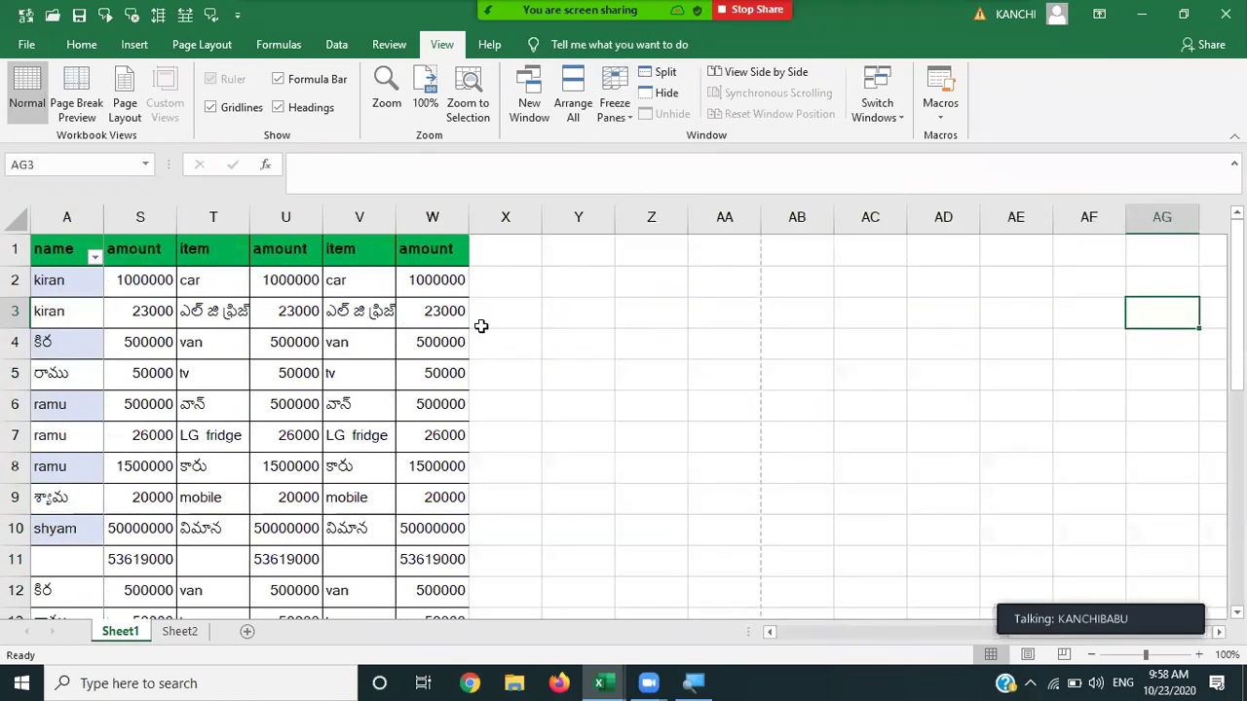
key(Right)
key(Right)
key(Right)
key(Right)
key(Right)
key(Right)
key(Right)
key(Right)
key(Right)
key(Right)
key(Right)
key(Right)
key(Right)
key(Right)
key(Right)
key(Right)
key(Right)
key(Right)
key(Right)
key(Right)
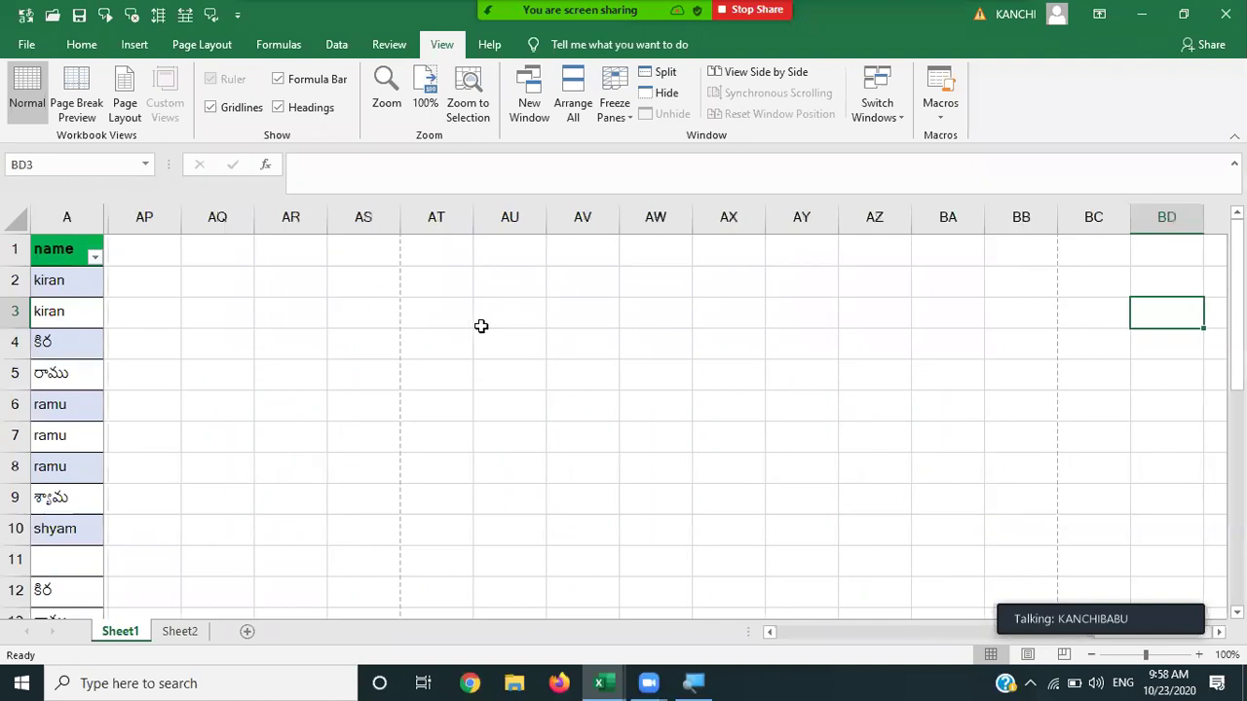
key(Right)
key(Right)
key(Right)
key(Right)
key(Right)
key(Right)
key(Right)
key(Right)
key(Right)
key(Right)
key(Right)
key(Right)
key(Right)
key(Right)
key(Right)
key(Left)
key(Left)
key(Left)
key(Left)
key(Left)
key(Left)
key(Left)
key(Left)
key(Left)
key(Left)
key(Left)
key(Left)
key(Left)
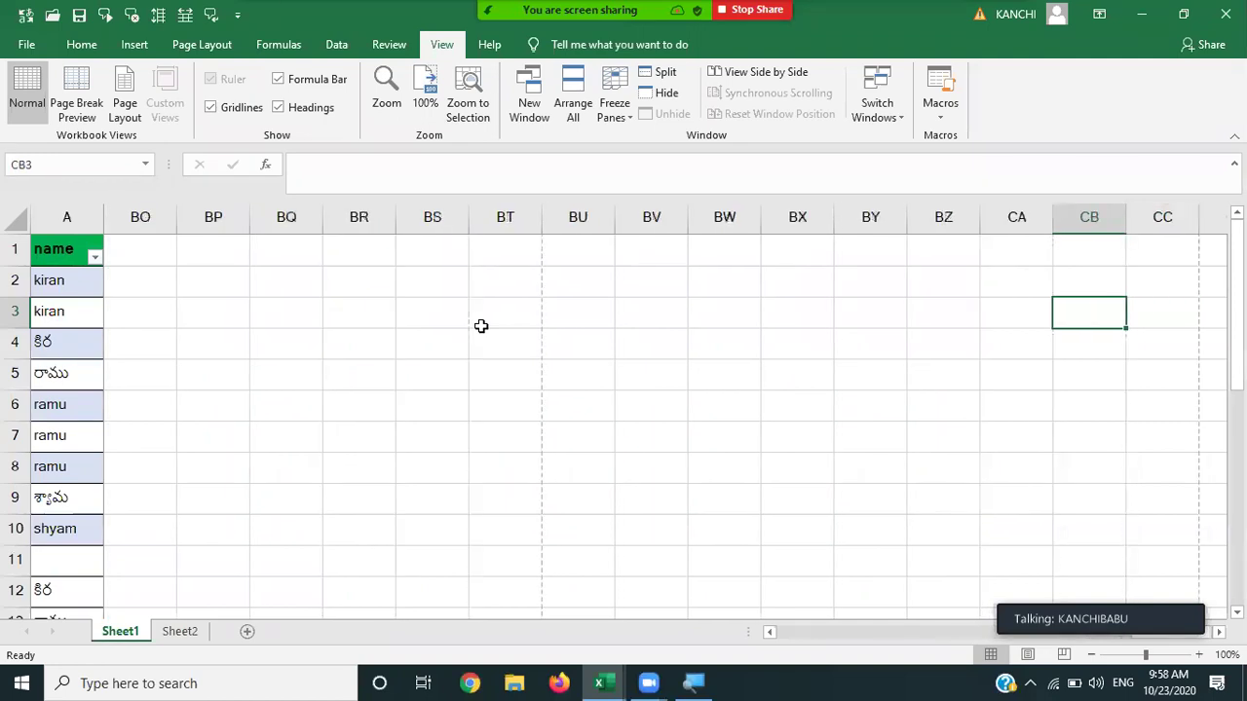
key(Left)
key(Left)
key(Left)
key(Left)
key(Left)
key(Left)
key(Left)
key(Left)
key(Left)
key(Left)
key(Left)
key(Left)
key(Left)
key(Left)
key(Left)
key(Left)
key(Left)
key(Left)
key(Left)
key(Left)
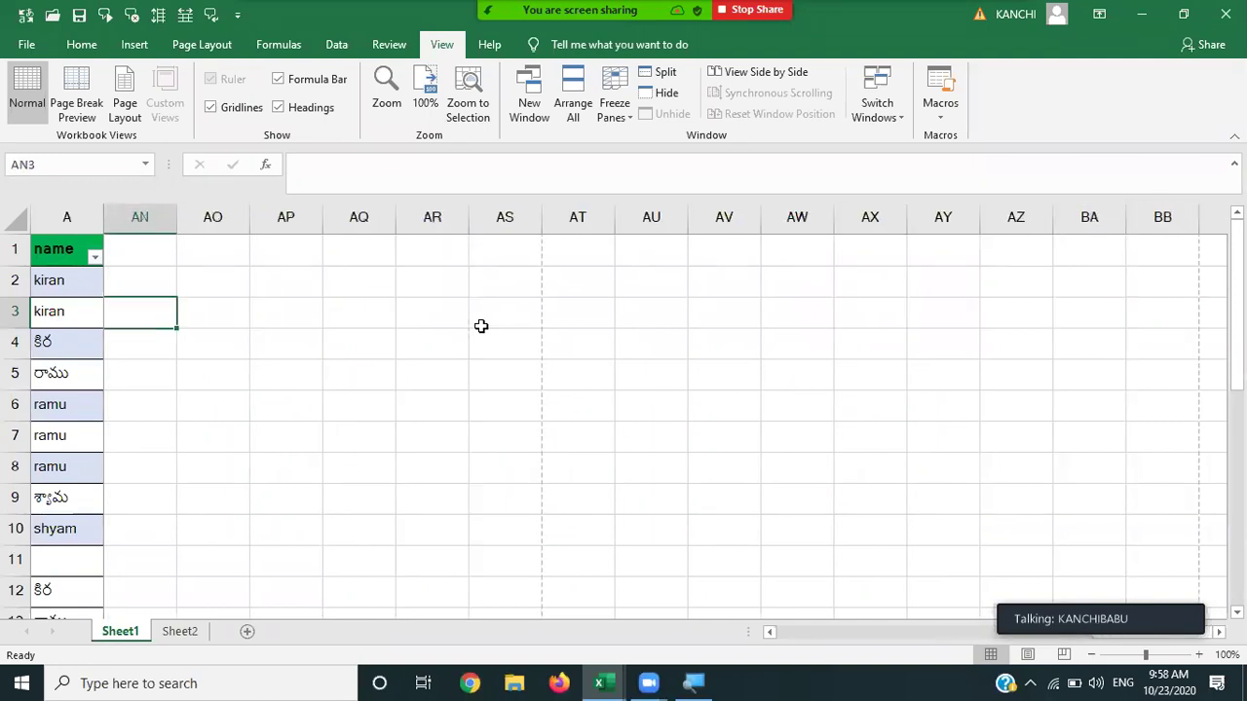
key(Left)
key(Left)
key(Left)
key(Left)
key(Left)
key(Left)
key(Left)
key(Left)
key(Left)
key(Left)
key(Left)
key(Left)
key(Left)
key(Left)
key(Left)
key(Left)
key(Left)
key(Left)
key(Left)
key(Left)
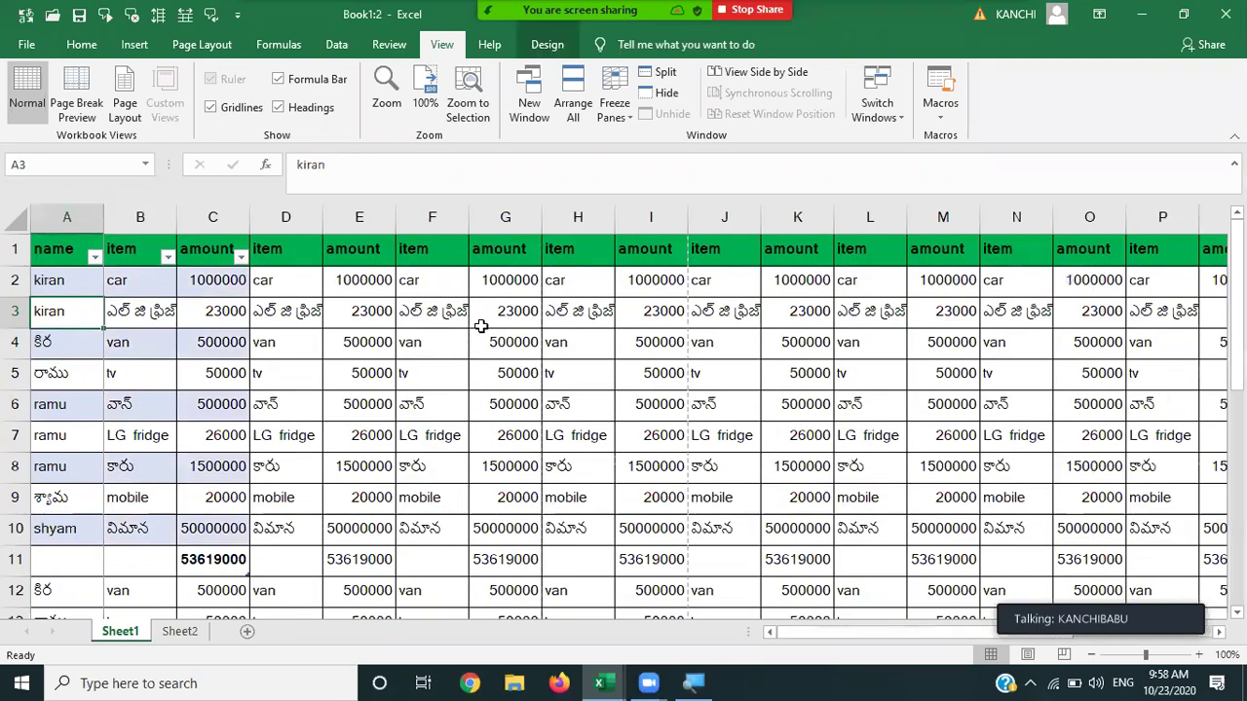
key(Down)
key(Down)
key(Down)
key(Down)
key(Down)
key(Down)
key(Down)
key(Down)
key(Down)
key(Down)
key(Down)
key(Down)
key(Down)
key(Down)
key(Down)
key(Down)
key(Down)
key(Down)
key(Down)
key(Down)
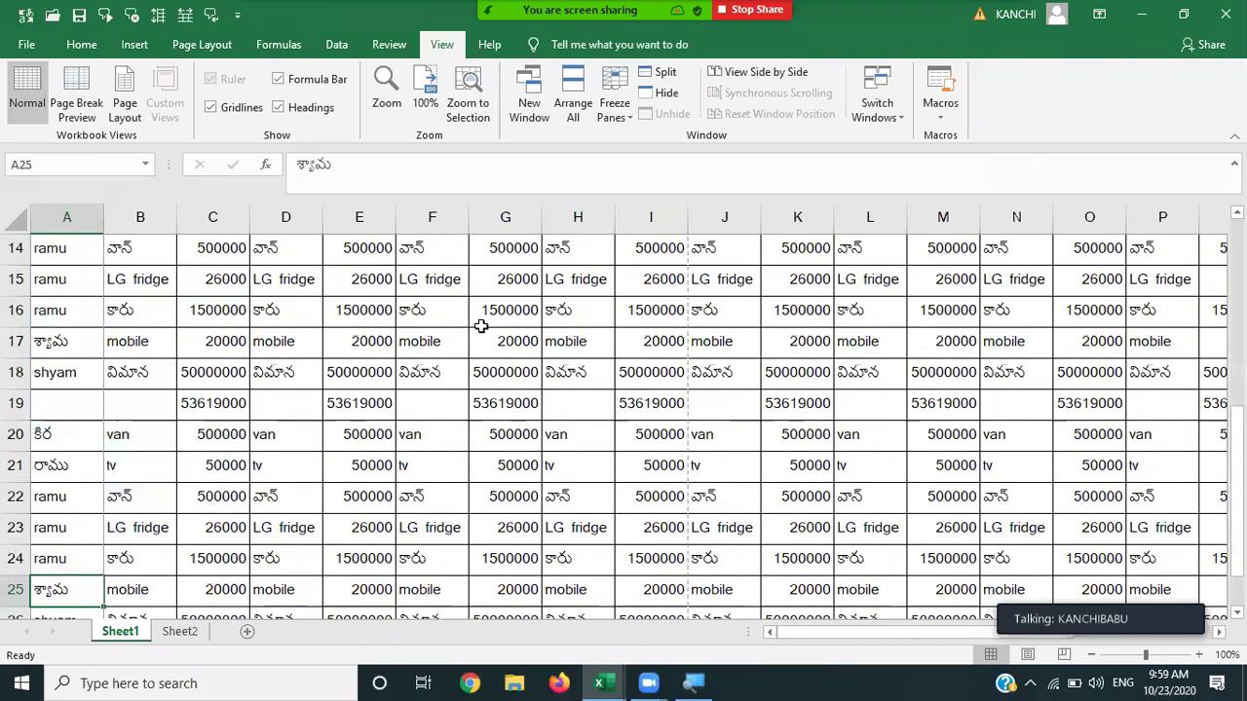
key(Up)
key(Up)
key(Up)
key(Up)
key(Up)
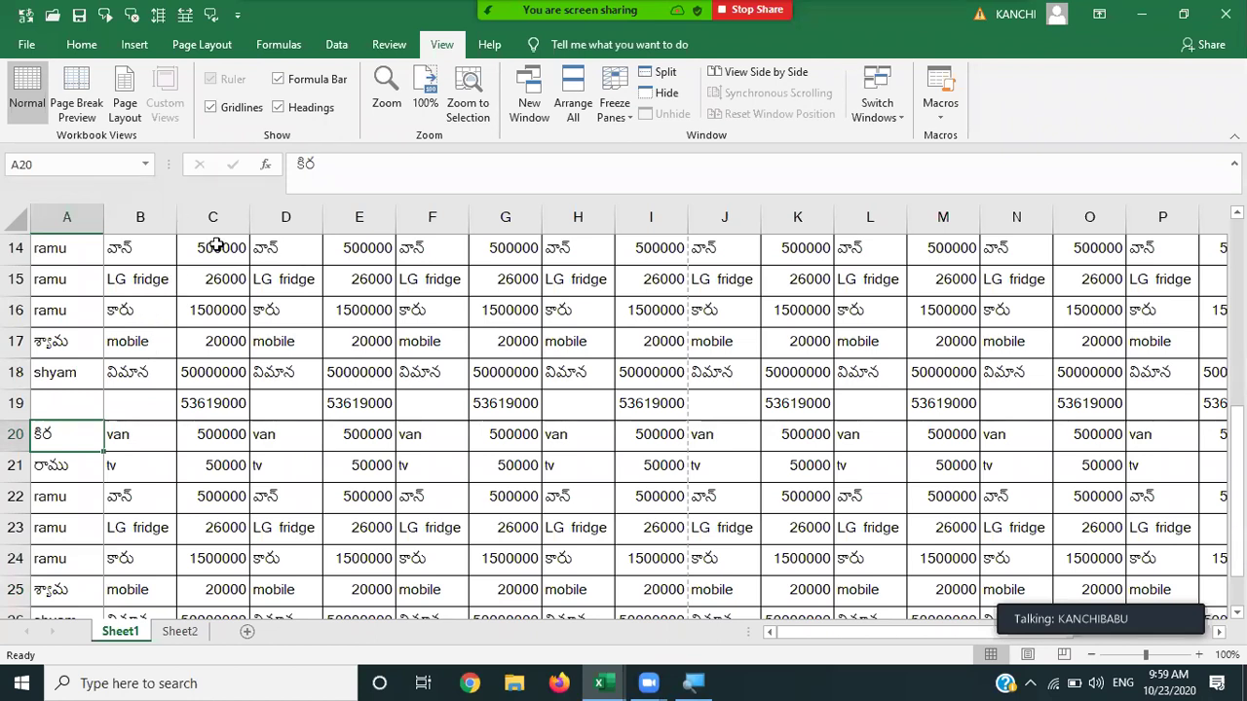
key(Up)
key(Up)
key(Up)
key(Up)
key(Up)
key(Up)
key(Up)
key(Up)
key(Up)
key(Up)
key(Up)
key(Up)
key(Up)
key(Up)
key(Up)
key(Up)
key(Up)
key(Up)
key(Up)
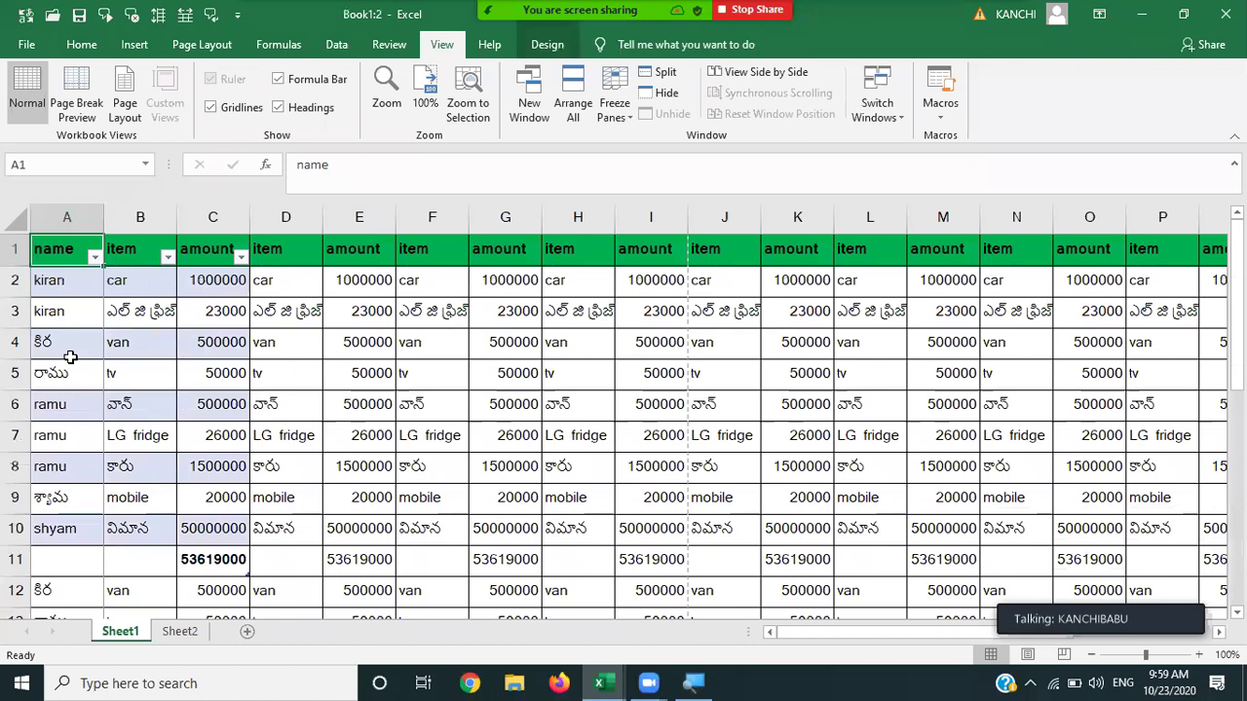
Apply Freeze Top Row, then move down past the data and back up to confirm the header stays visible.
click(615, 115)
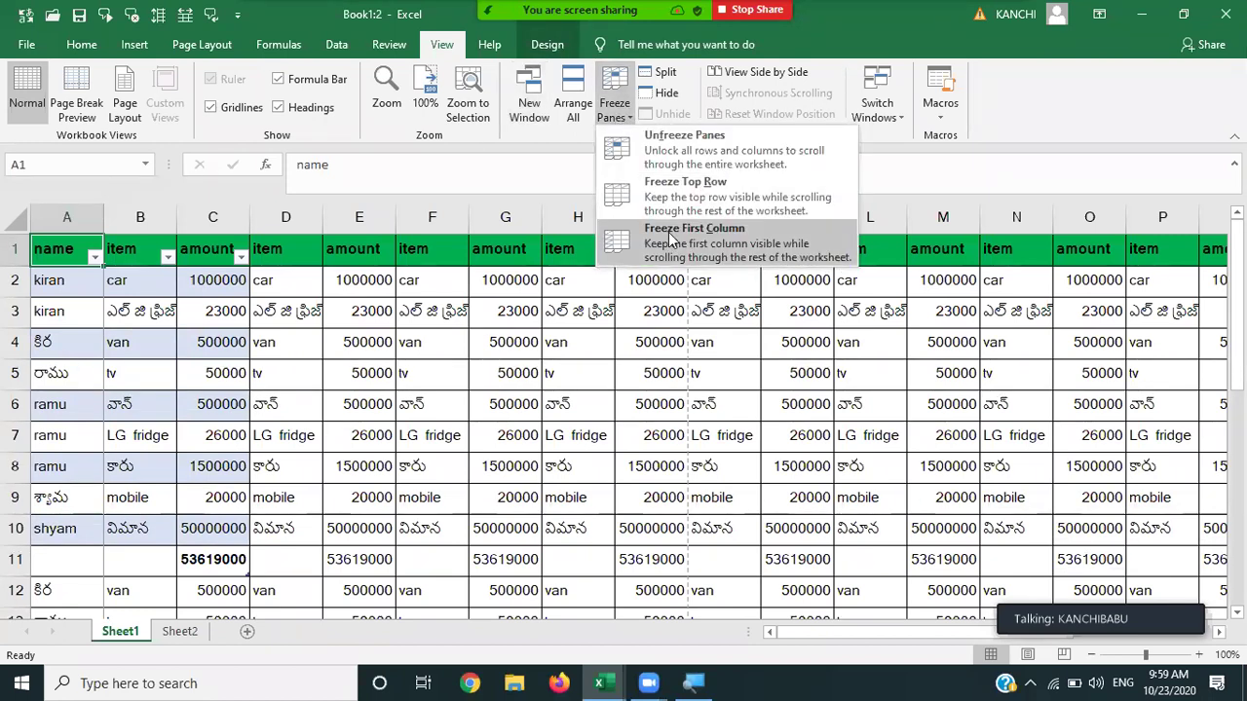
click(668, 232)
key(Down)
key(Down)
key(Down)
key(Down)
key(Down)
key(Down)
key(Down)
key(Down)
key(Down)
key(Down)
key(Down)
key(Down)
key(Down)
key(Down)
key(Down)
key(Down)
key(Down)
key(Down)
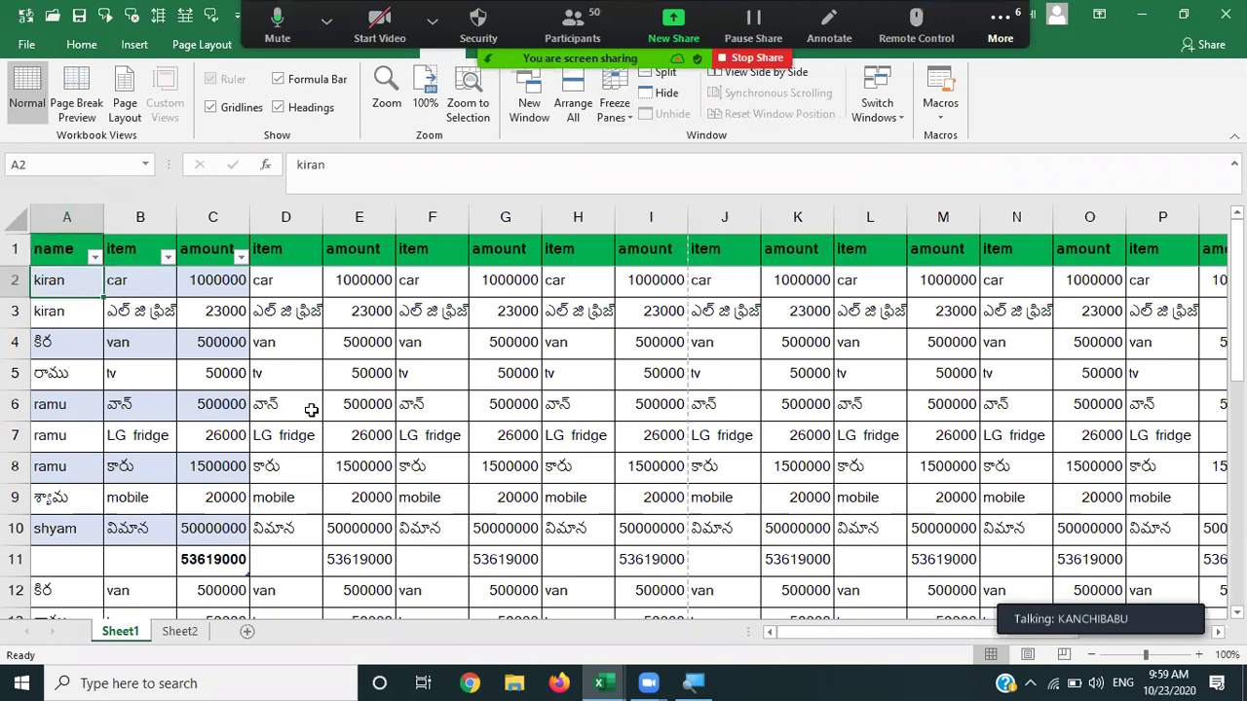
key(Down)
key(Down)
key(Down)
key(Down)
key(Down)
key(Down)
key(Down)
key(Down)
key(Down)
key(Down)
key(Down)
key(Down)
key(Down)
key(Down)
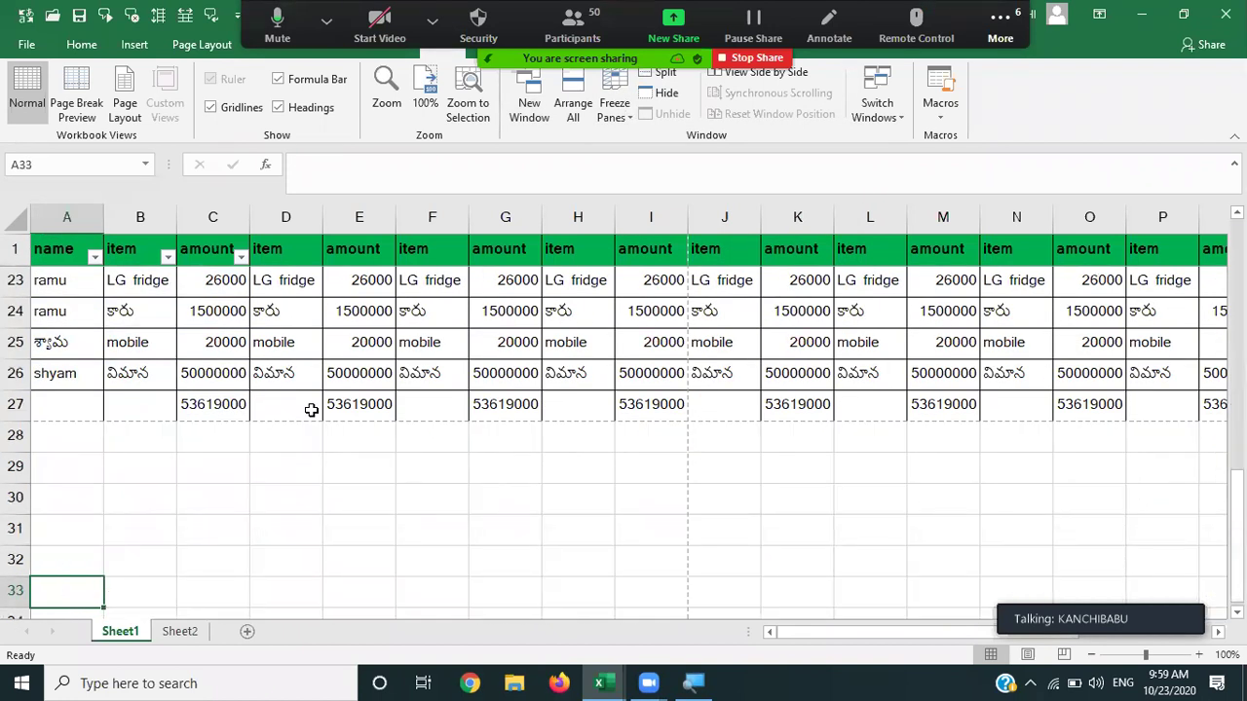
key(Down)
key(Down)
key(Down)
key(Down)
key(Down)
key(Down)
key(Down)
key(Down)
key(Down)
key(Down)
key(Down)
key(Down)
key(Down)
key(Down)
key(Down)
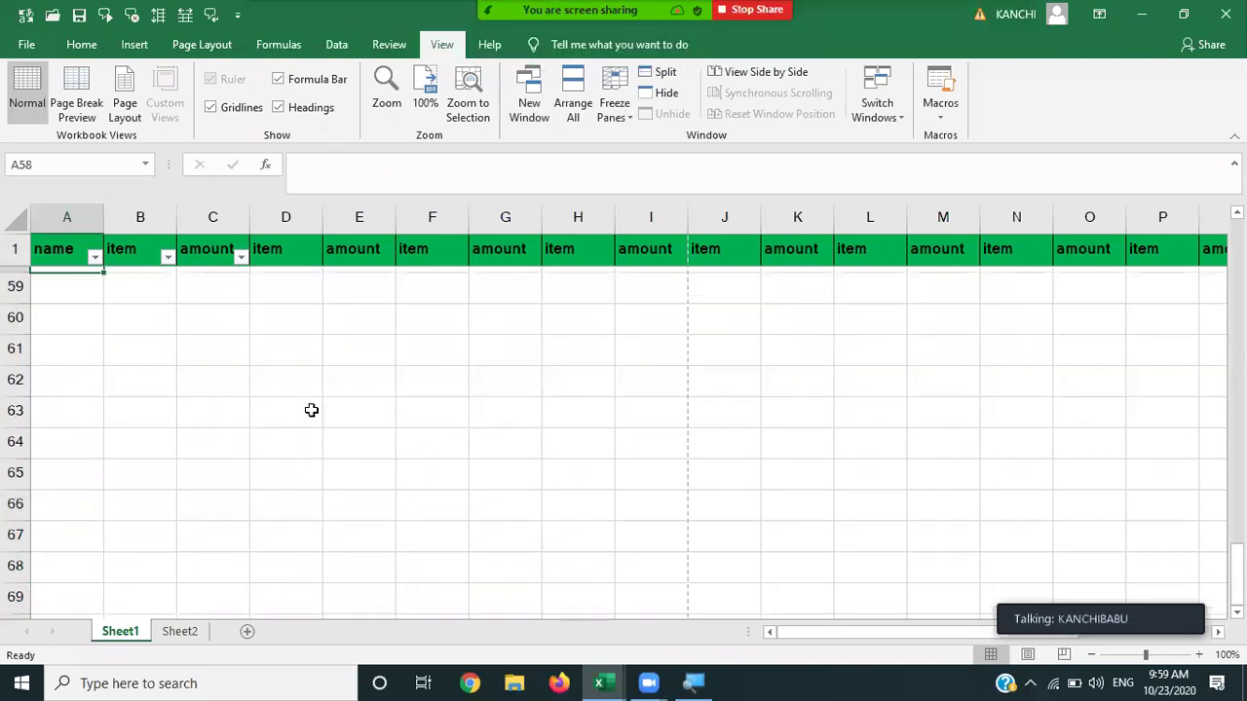
key(Up)
key(Up)
key(Up)
key(Up)
key(Up)
key(Up)
key(Up)
key(Up)
key(Up)
key(Up)
key(Up)
key(Up)
key(Up)
key(Up)
key(Up)
key(Up)
key(Up)
key(Up)
key(Up)
key(Up)
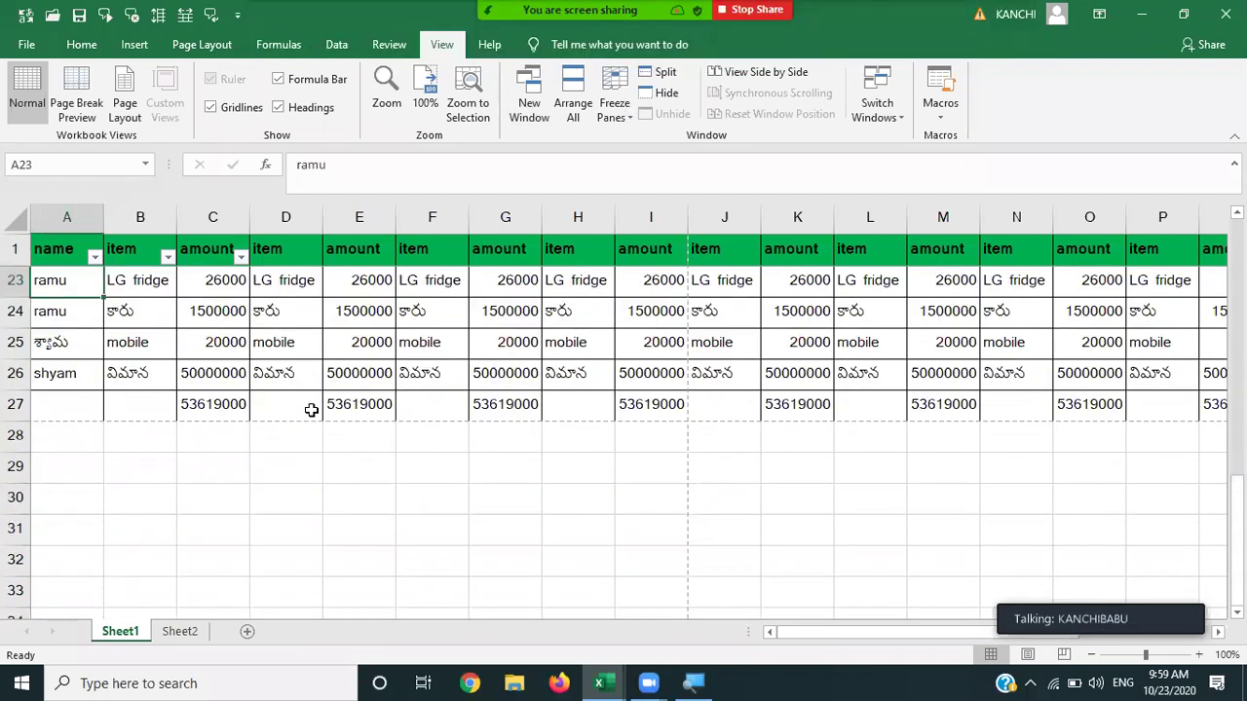
key(Up)
key(Up)
key(Up)
key(Up)
key(Up)
key(Up)
key(Up)
key(Up)
key(Up)
key(Up)
key(Up)
key(Up)
key(Up)
key(Up)
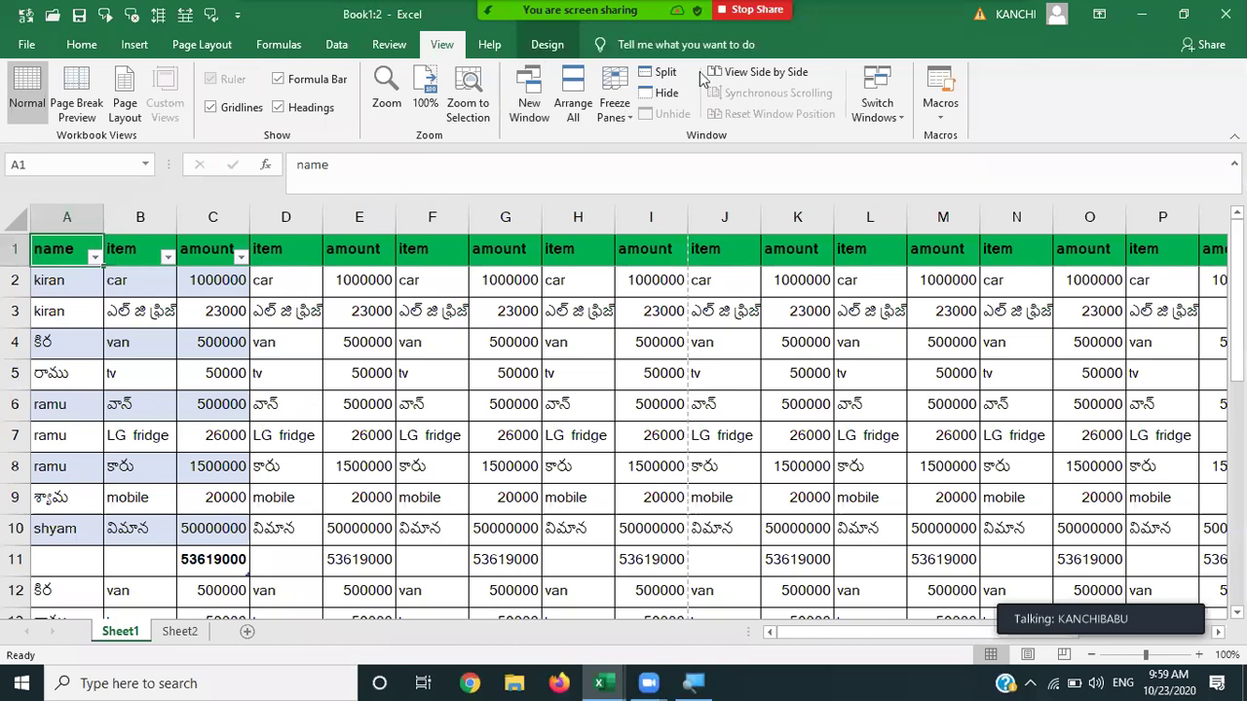
Apply Unfreeze Panes, then move around row 26 and column A to confirm the sheet scrolls freely.
click(616, 115)
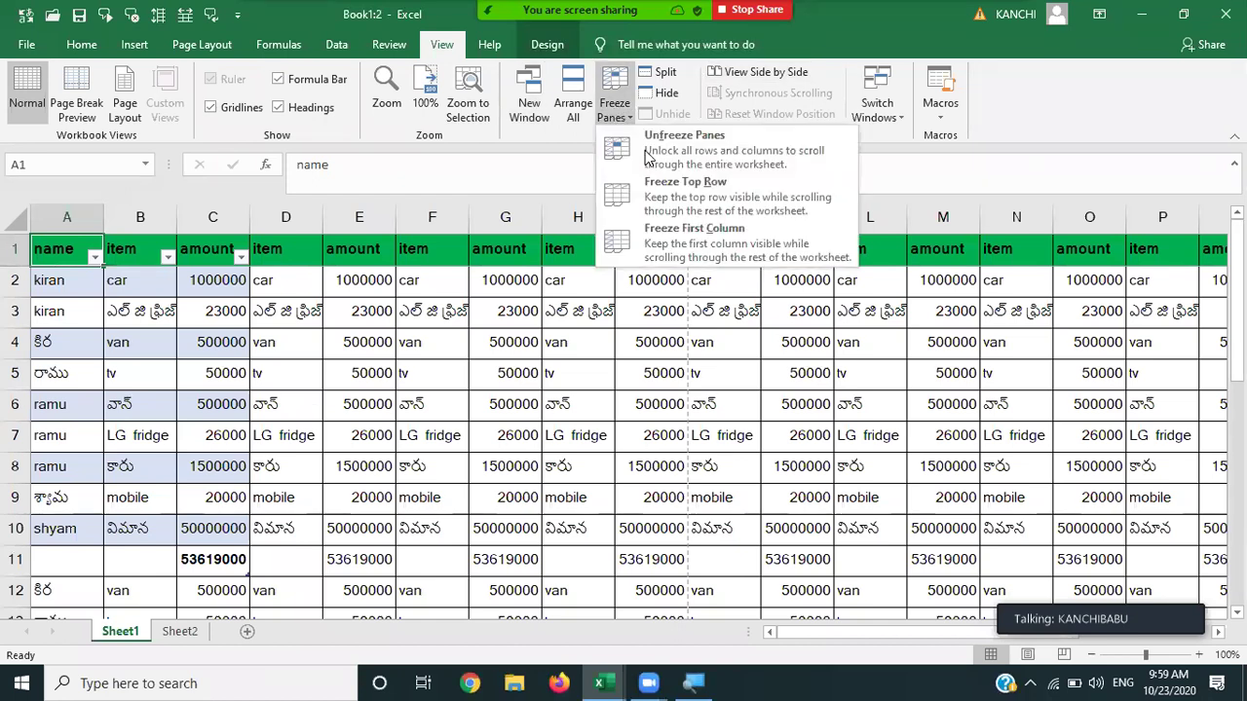
click(697, 156)
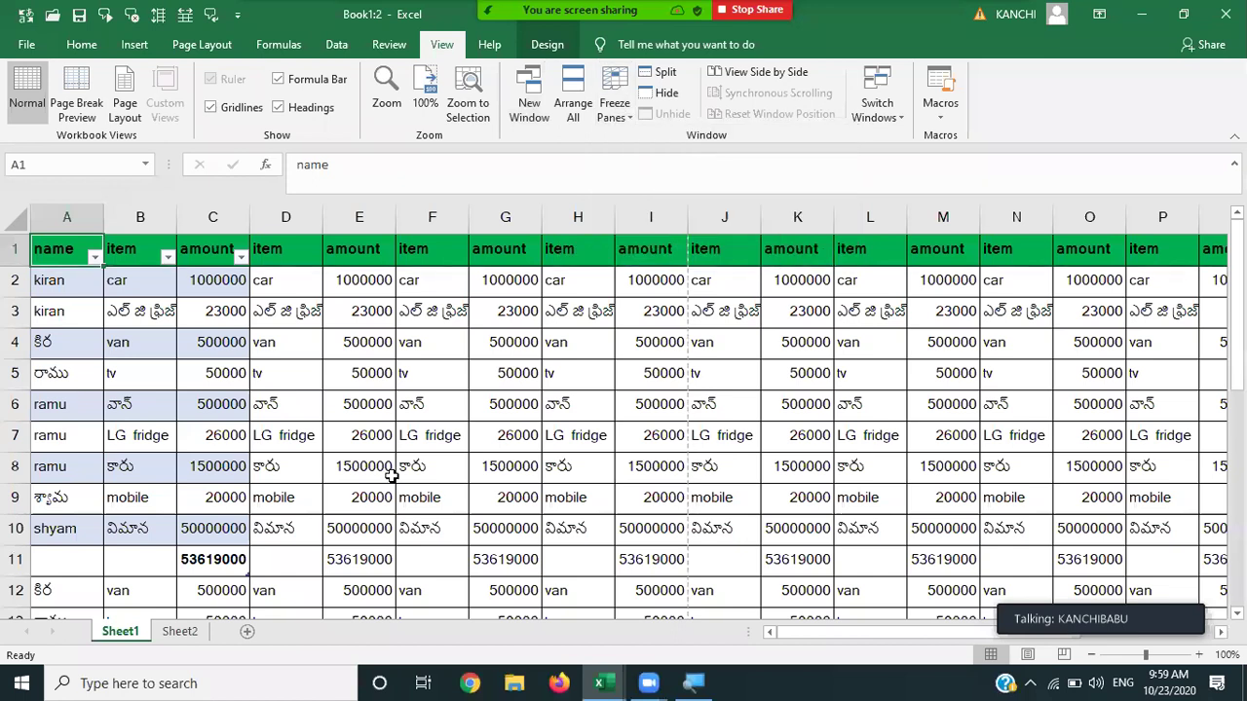
key(Down)
key(Down)
key(Down)
key(Down)
key(Down)
key(Down)
key(Down)
key(Down)
key(Down)
key(Down)
key(Down)
key(Down)
key(Down)
key(Down)
key(Down)
key(Down)
key(Down)
key(Down)
key(Down)
key(Down)
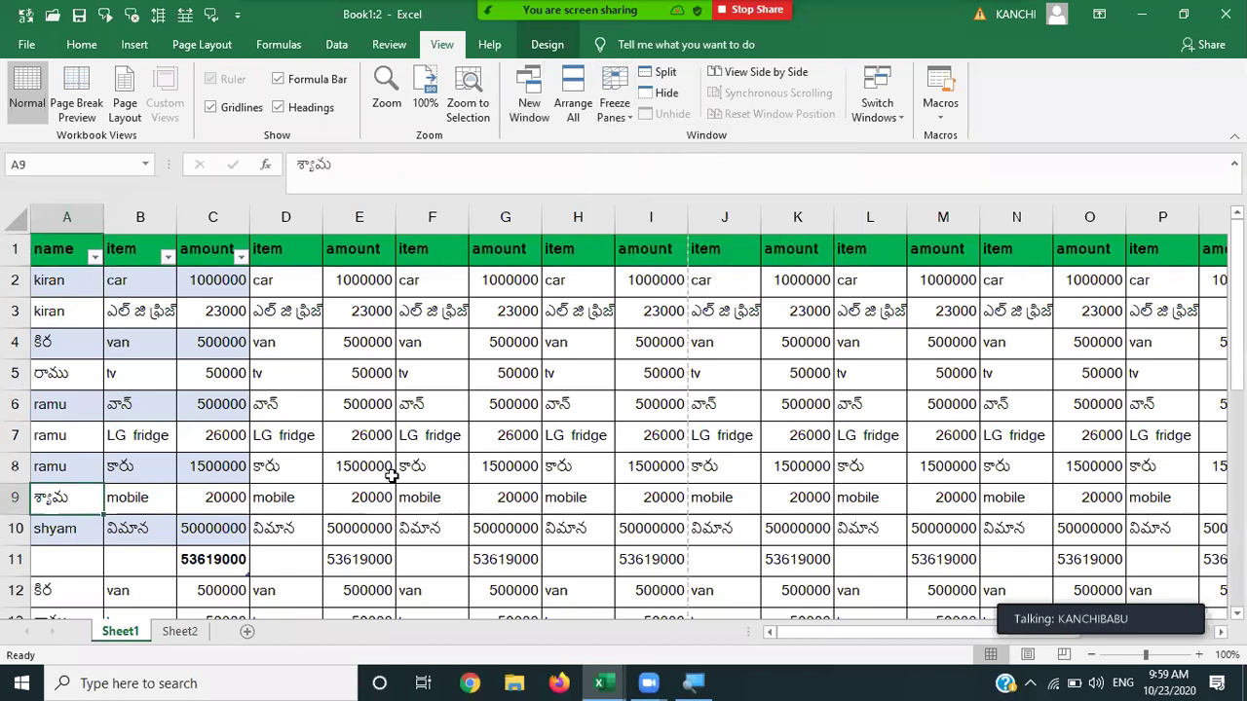
key(Right)
key(Right)
key(Right)
key(Right)
key(Right)
key(Right)
key(Right)
key(Right)
key(Right)
key(Right)
key(Right)
key(Right)
key(Right)
key(Right)
key(Right)
key(Right)
key(Right)
key(Right)
key(Right)
key(Right)
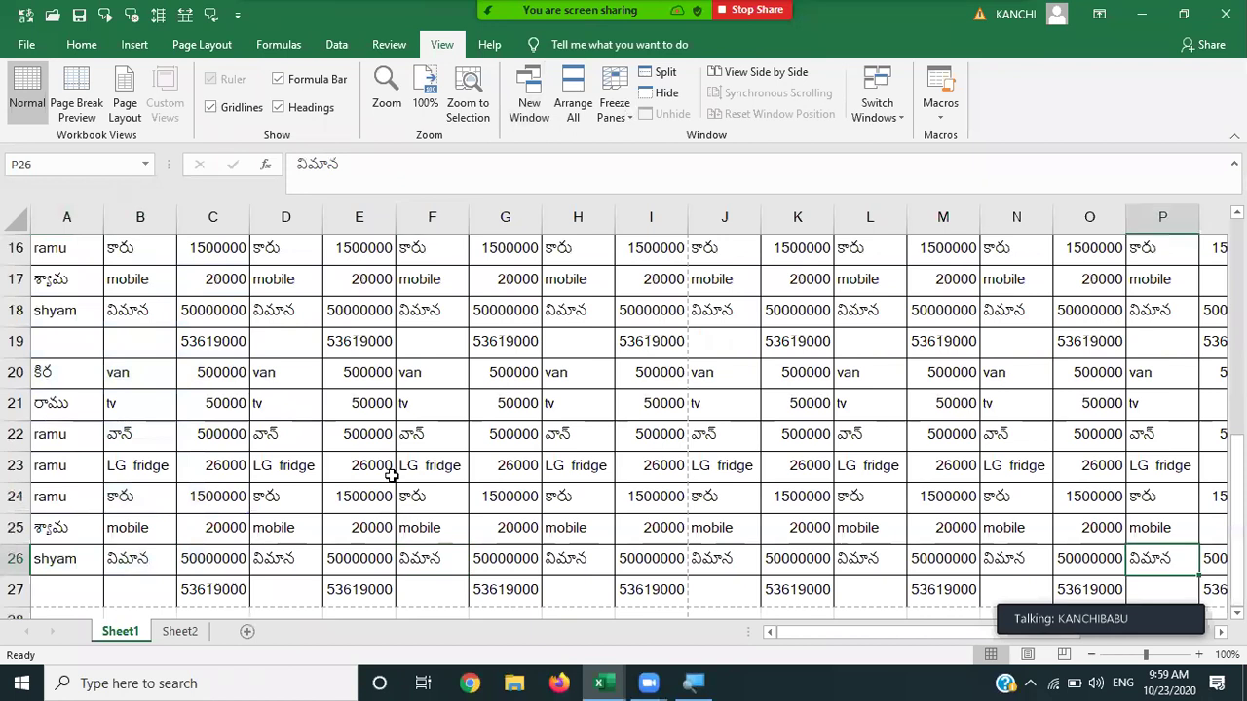
key(Left)
key(Left)
key(Left)
key(Left)
key(Left)
key(Left)
key(Left)
key(Left)
key(Left)
key(Left)
key(Left)
key(Left)
key(Left)
key(Left)
key(Left)
key(Left)
key(Left)
key(Left)
key(Left)
key(Left)
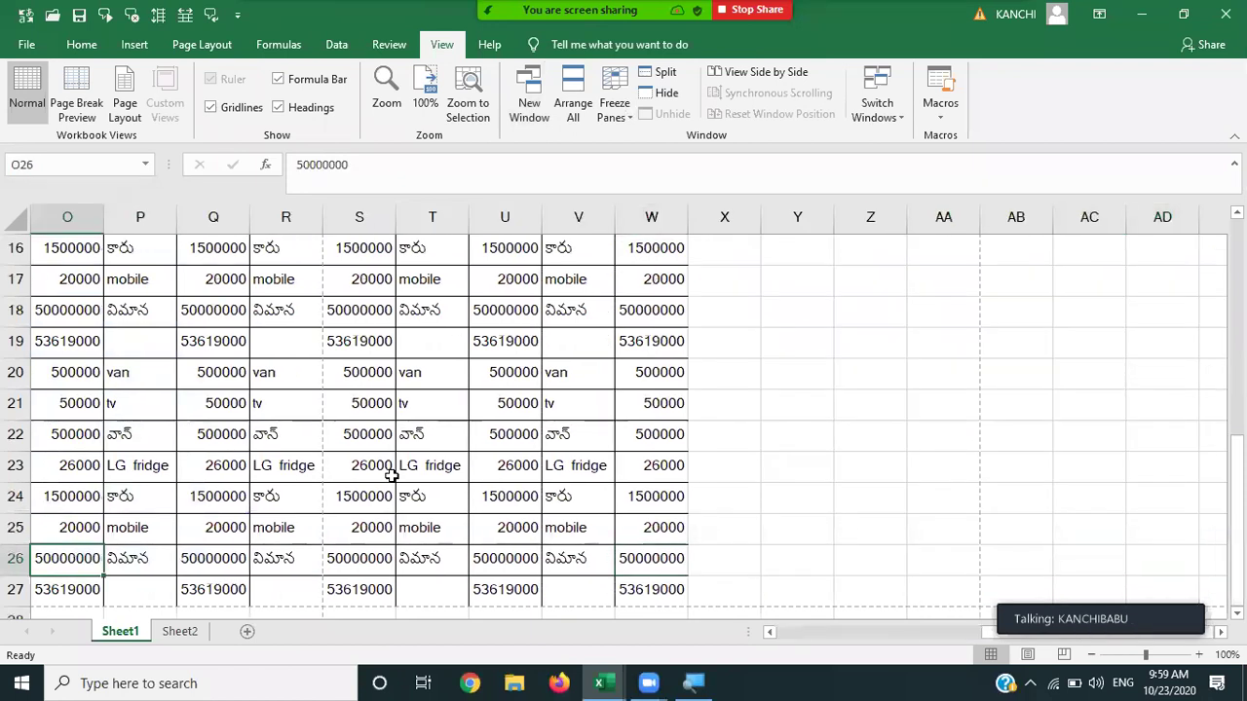
key(Up)
key(Up)
key(Up)
key(Up)
key(Up)
key(Up)
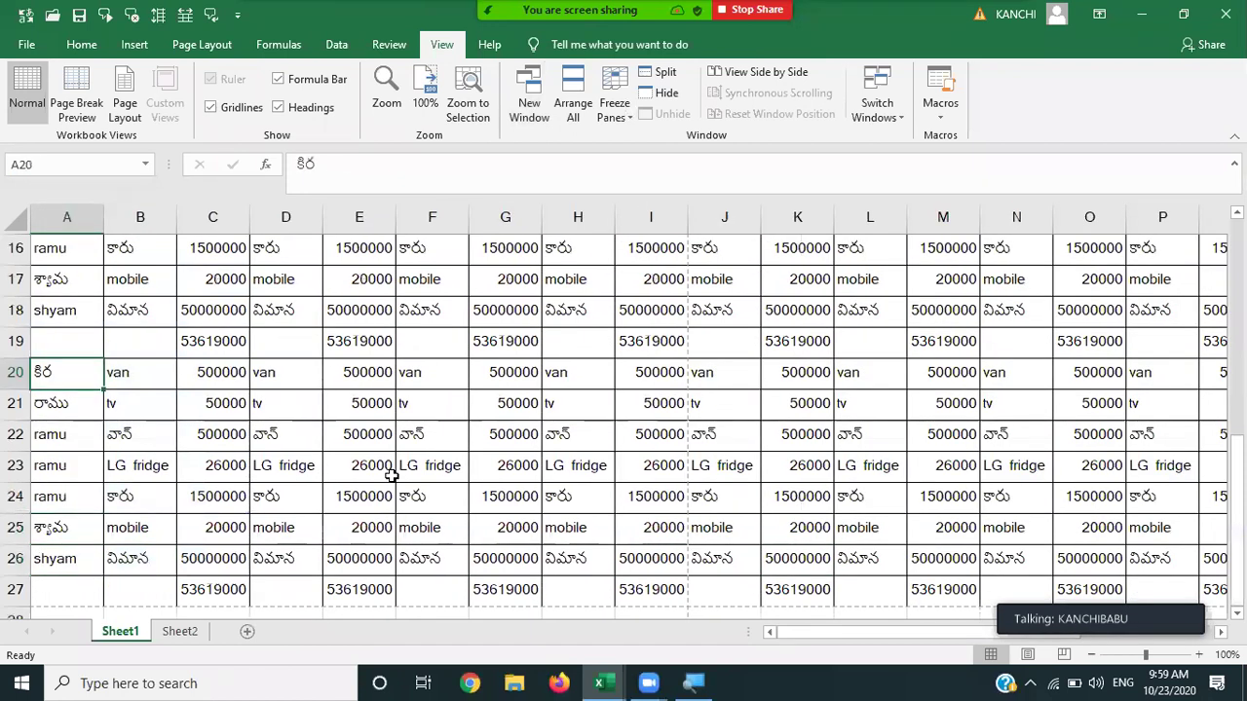
key(Up)
key(Up)
key(Up)
key(Up)
key(Up)
key(Up)
key(Up)
key(Up)
key(Up)
key(Up)
key(Up)
key(Up)
key(Up)
key(Up)
key(Up)
key(Up)
key(Up)
key(Up)
key(Up)
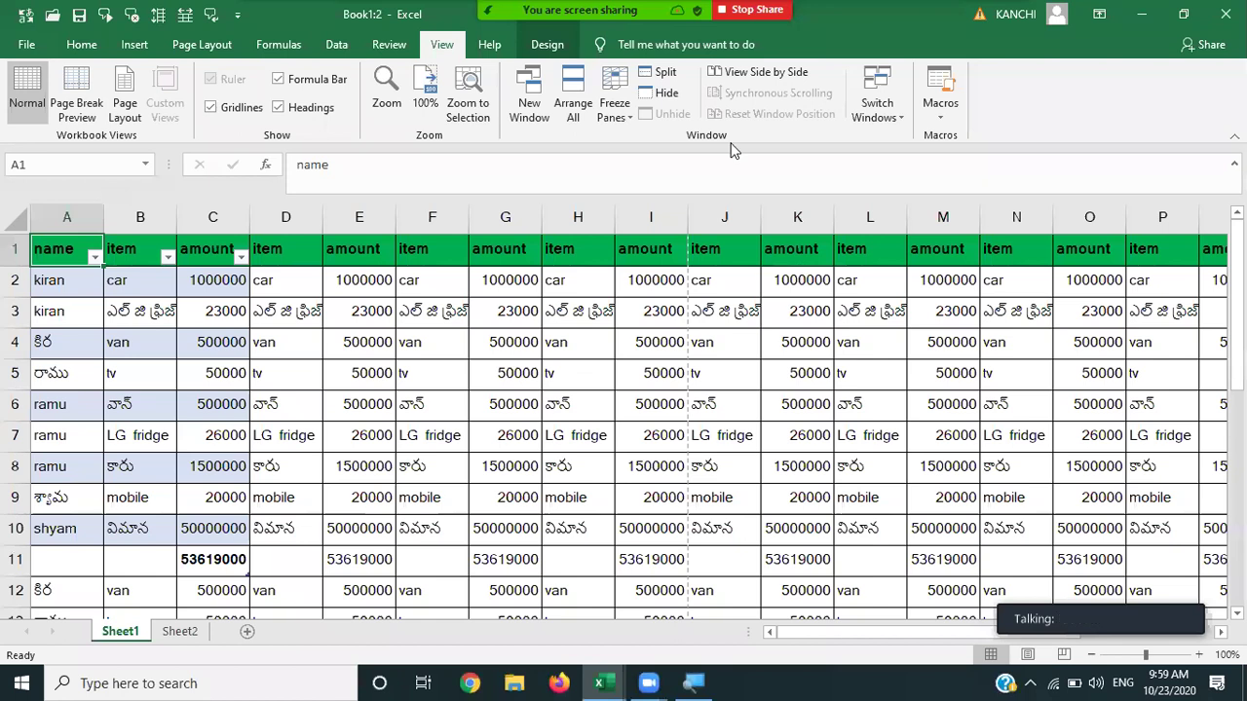
Toggle Split on and off several times to compare the four-pane view with the single view.
click(665, 76)
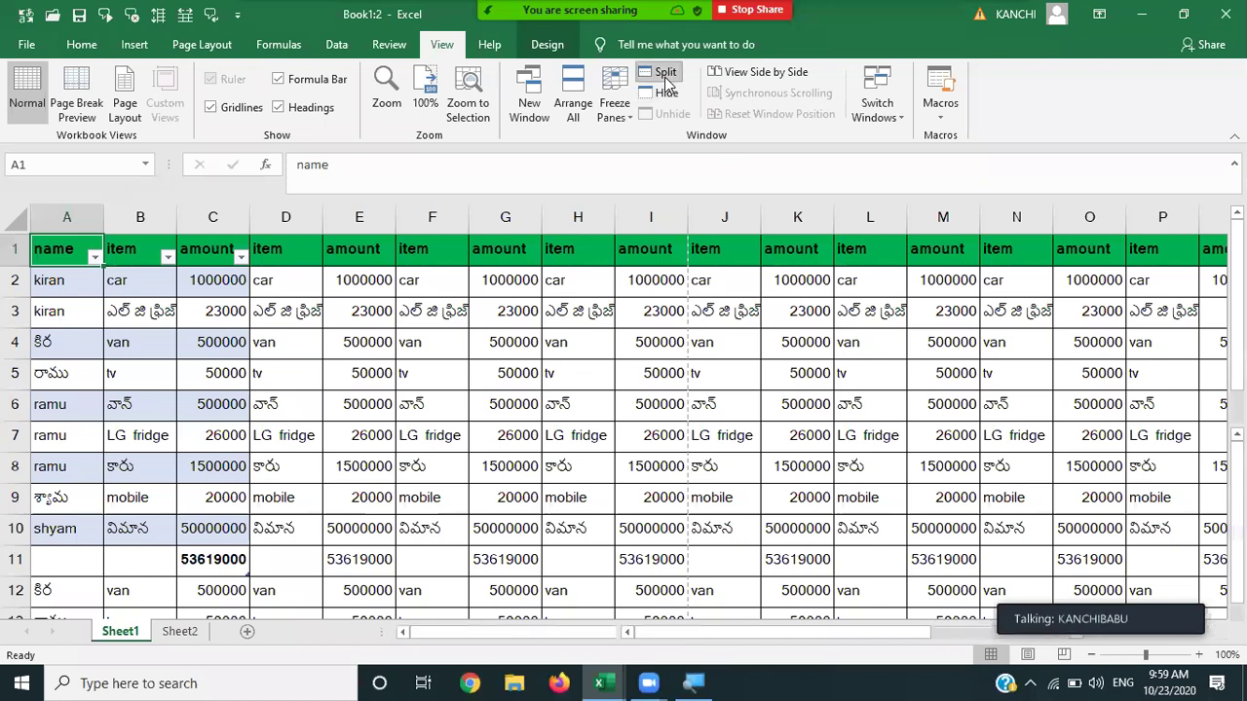
click(666, 82)
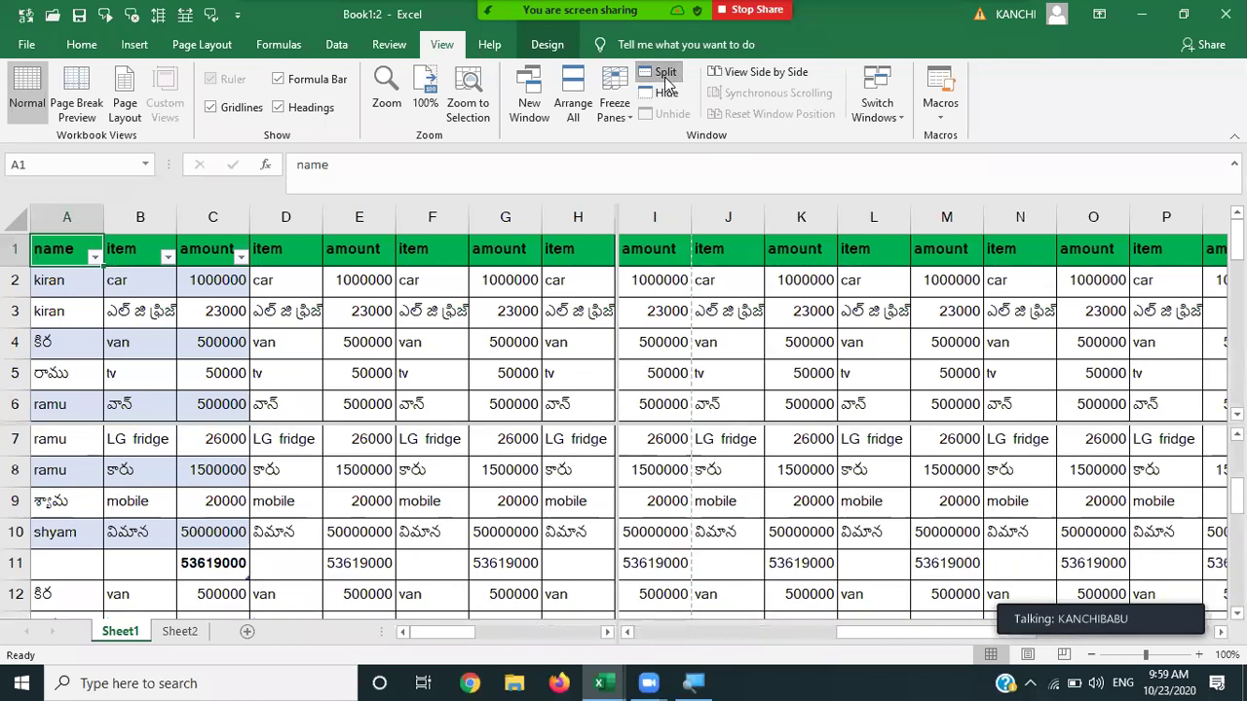
click(666, 82)
click(665, 78)
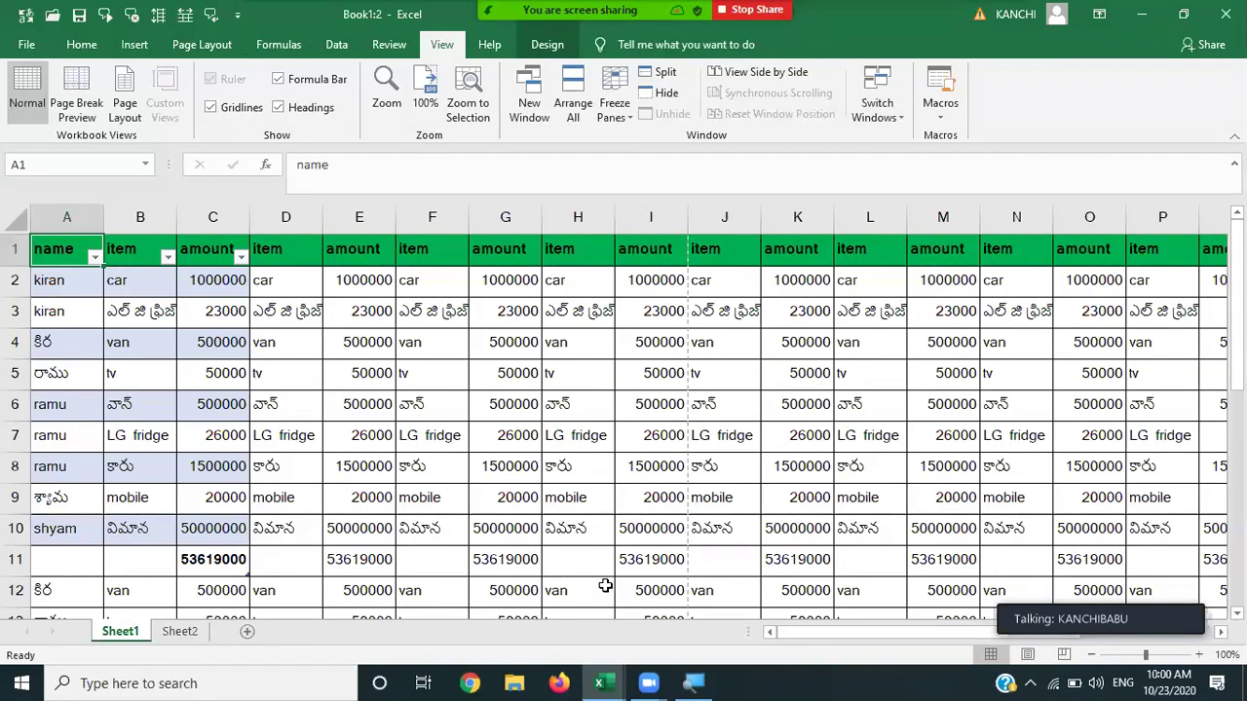
click(668, 74)
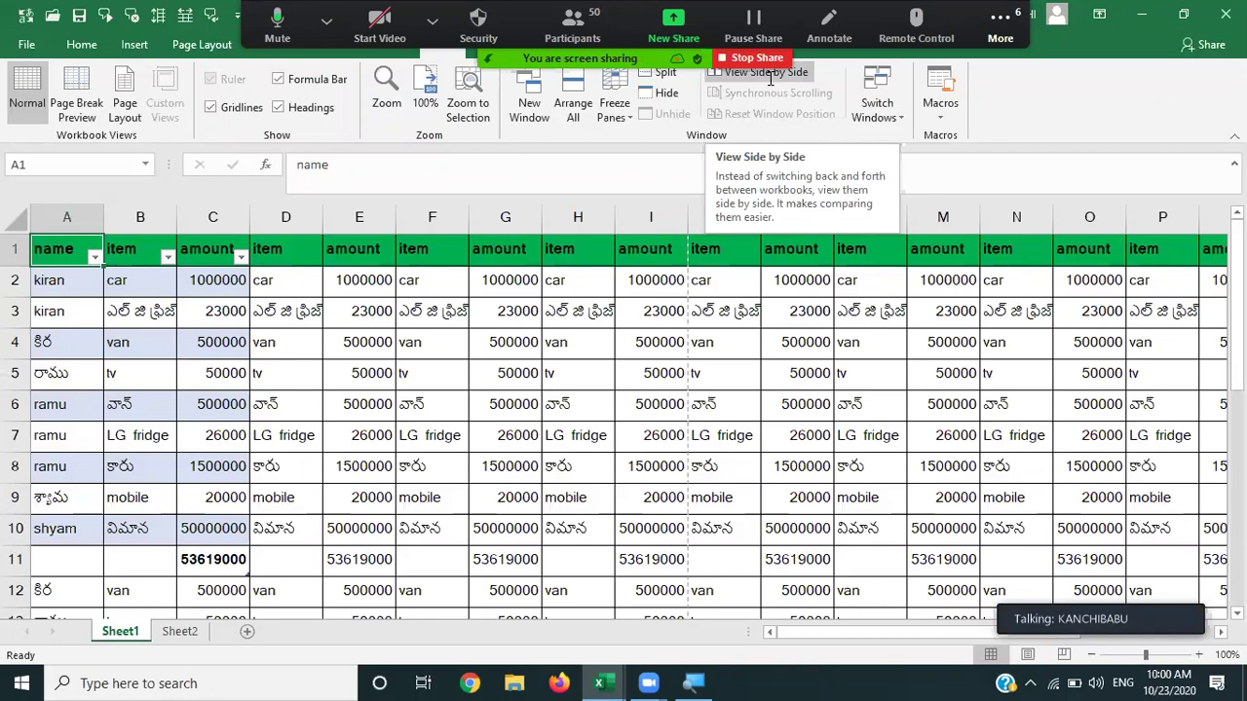
Switch between the Book1:1 and Book1:2 windows, ending on Book1:2.
click(887, 124)
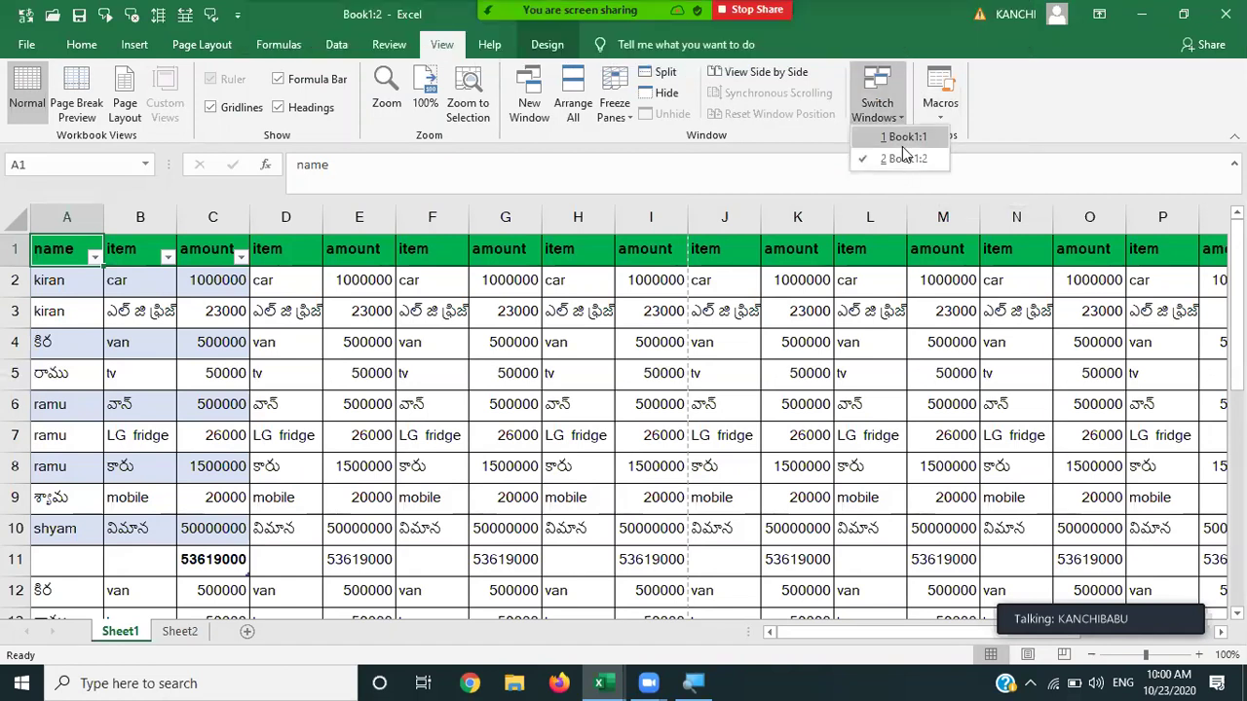
click(902, 145)
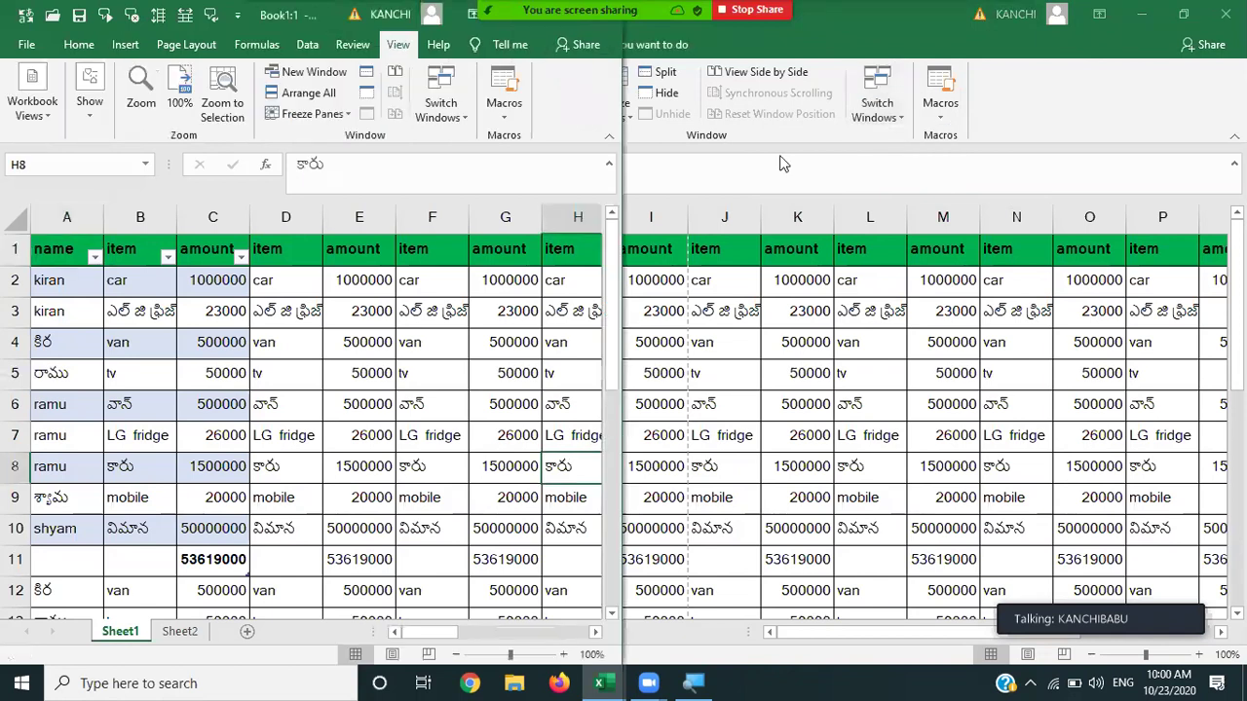
click(874, 115)
click(874, 115)
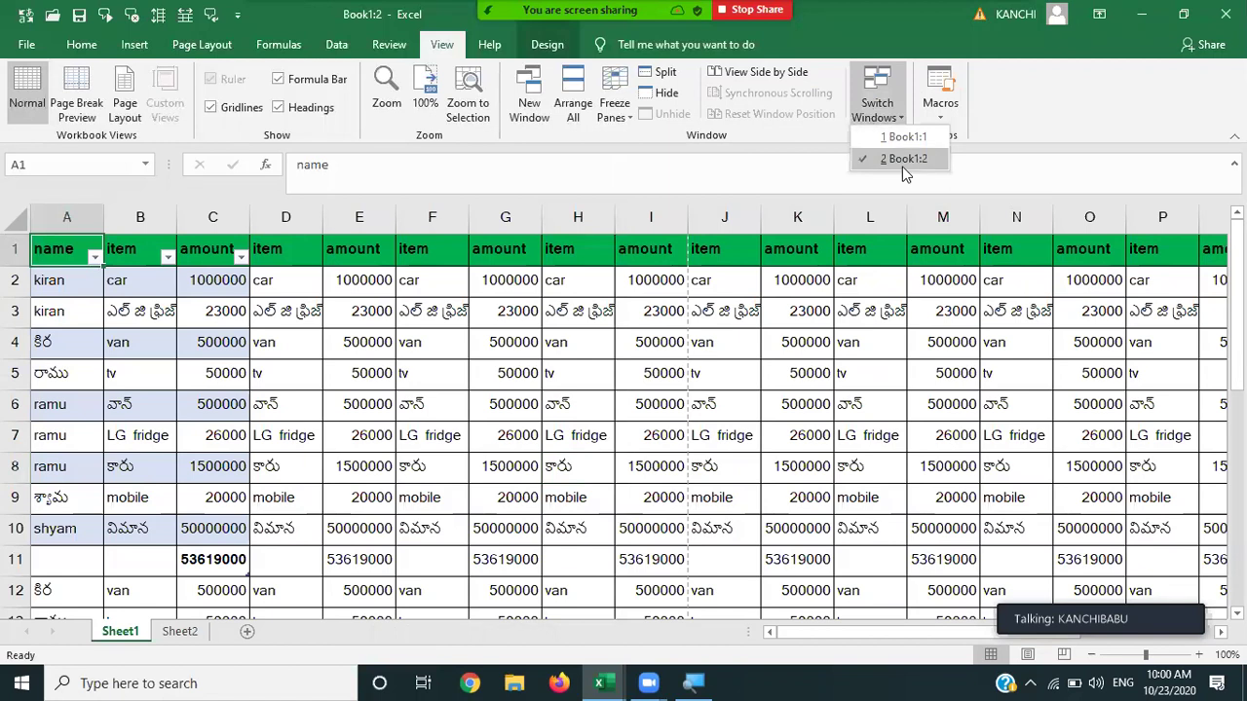
click(902, 163)
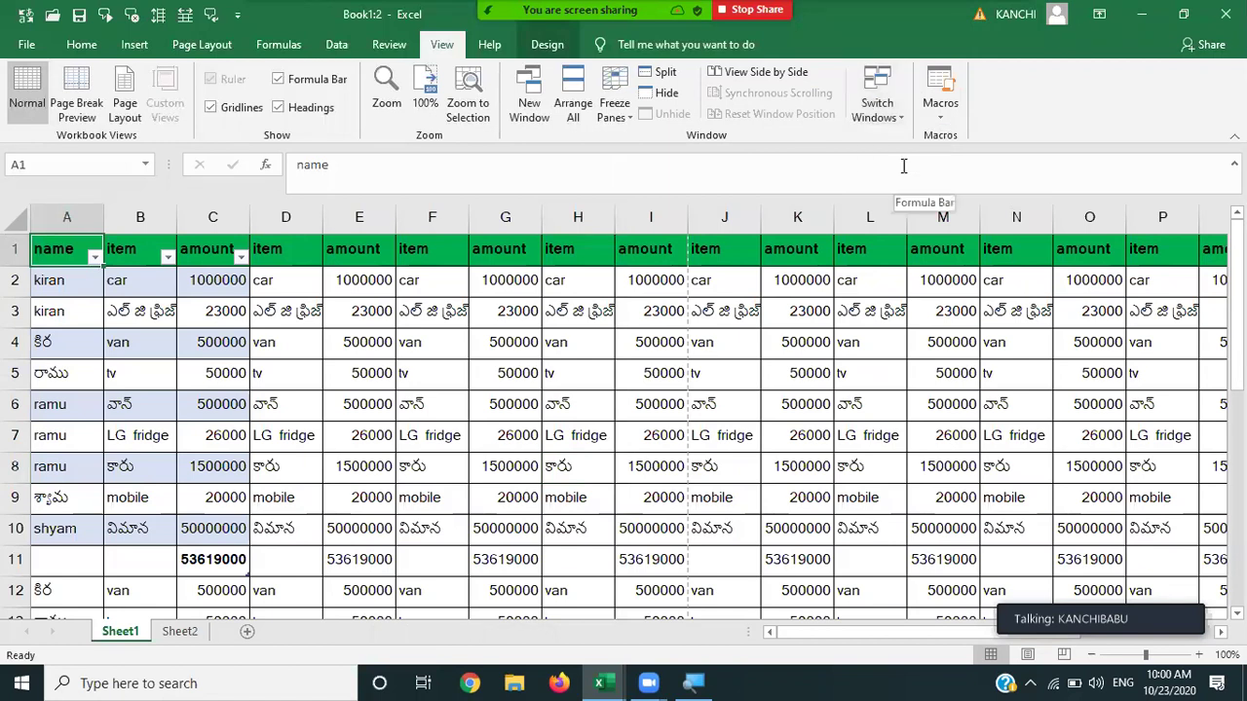
Undo four recent edits to clear the pasted item/amount copies.
key(ctrl+z)
key(ctrl+z)
key(ctrl+z)
key(ctrl+z)
key(ctrl+z)
key(ctrl+z)
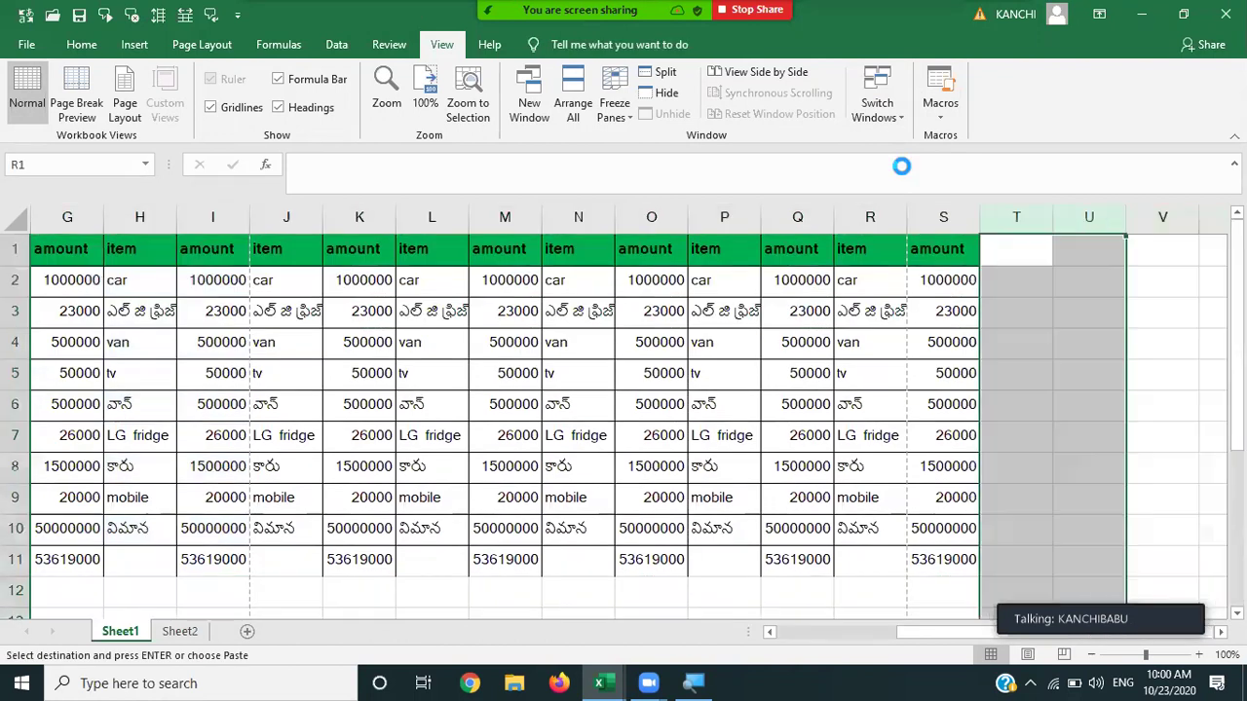
key(ctrl+z)
key(ctrl+z)
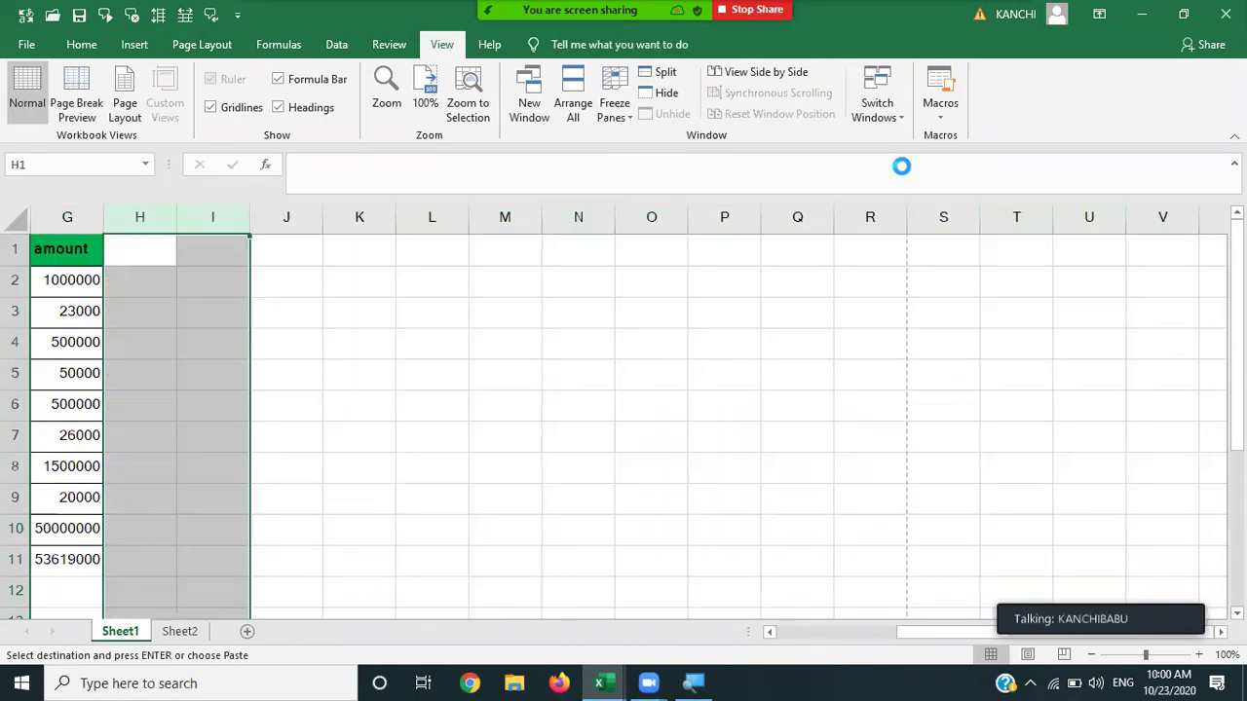
key(ctrl+z)
key(ctrl+z)
key(ctrl+z)
key(ctrl+z)
key(ctrl+z)
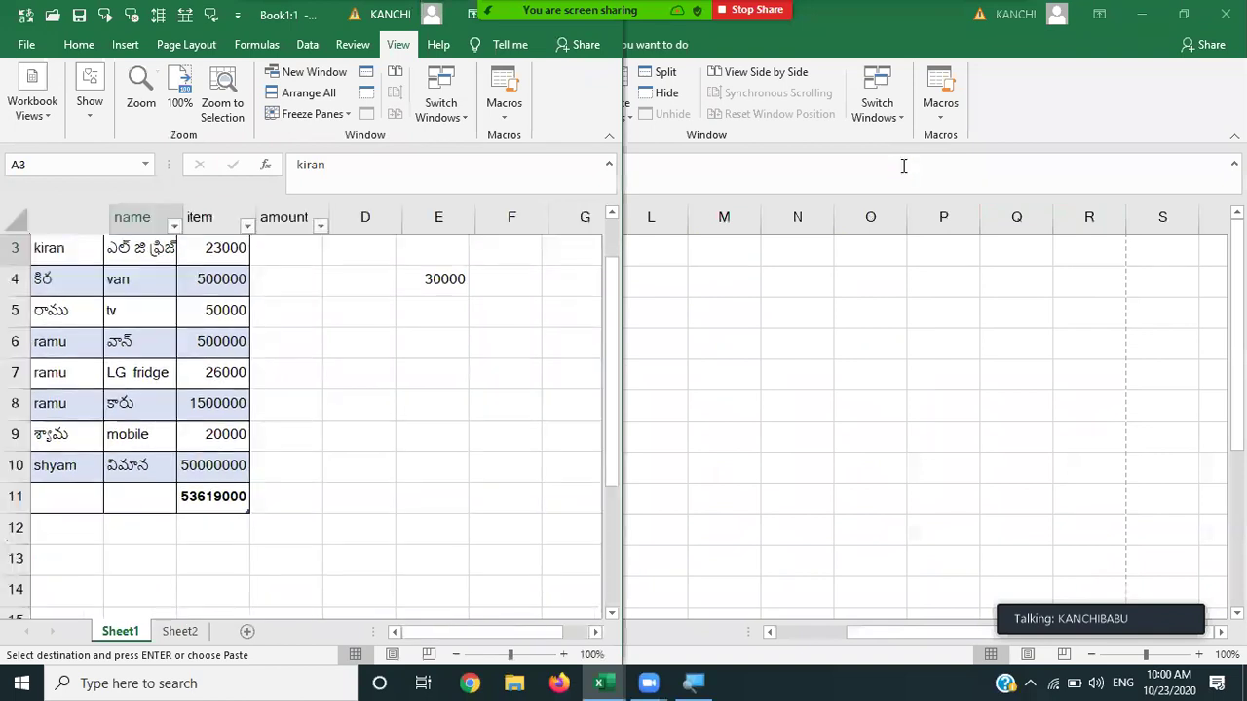
key(ctrl+z)
key(ctrl+z)
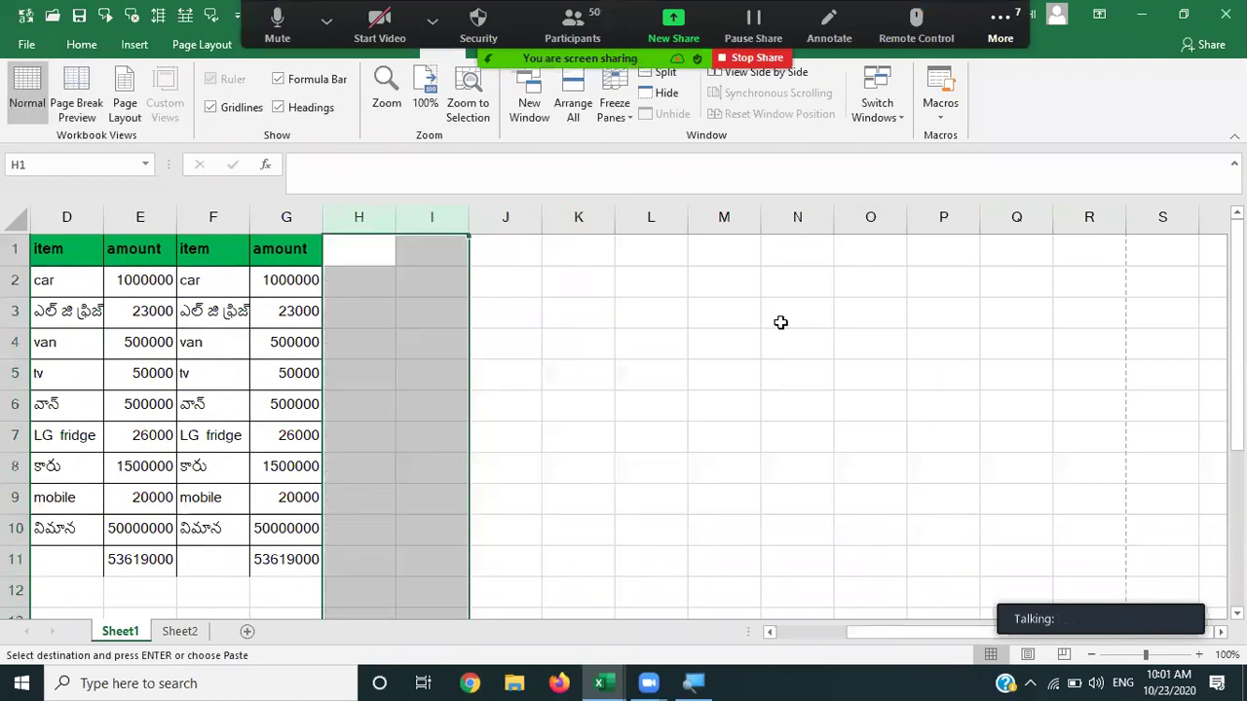
Reduce the selection to a single cell and look at the Macros menu without choosing anything.
key(Down)
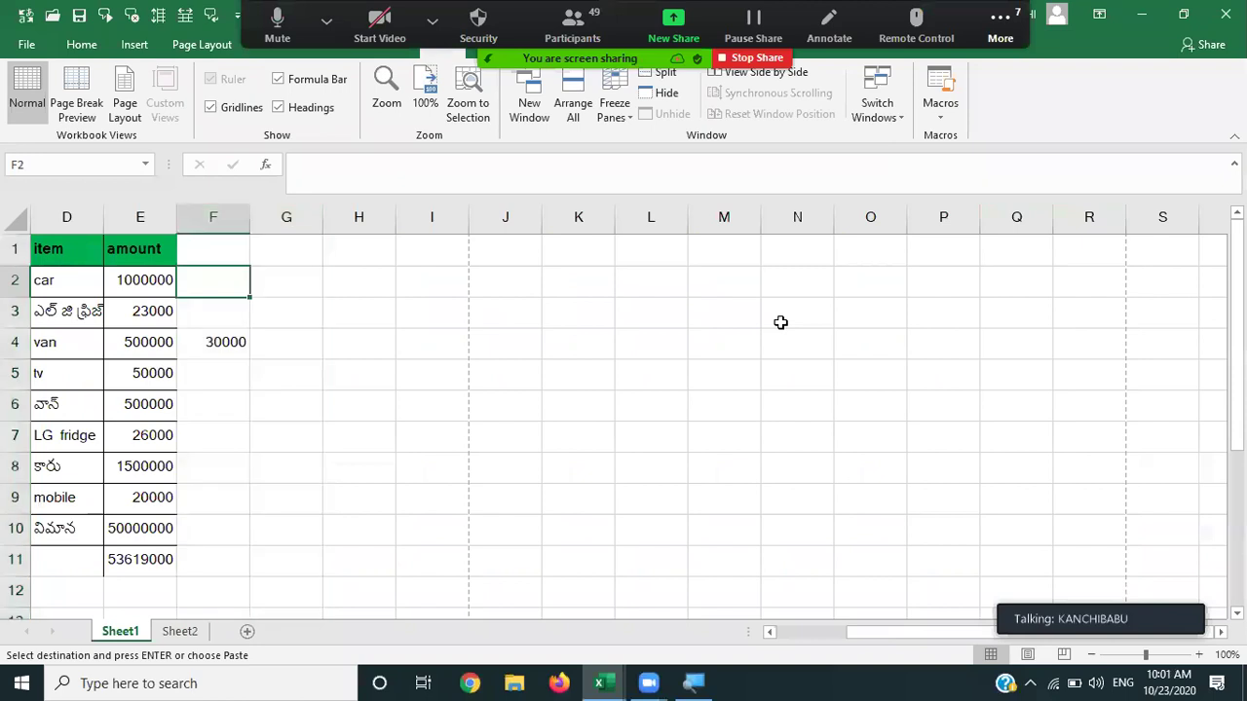
click(947, 109)
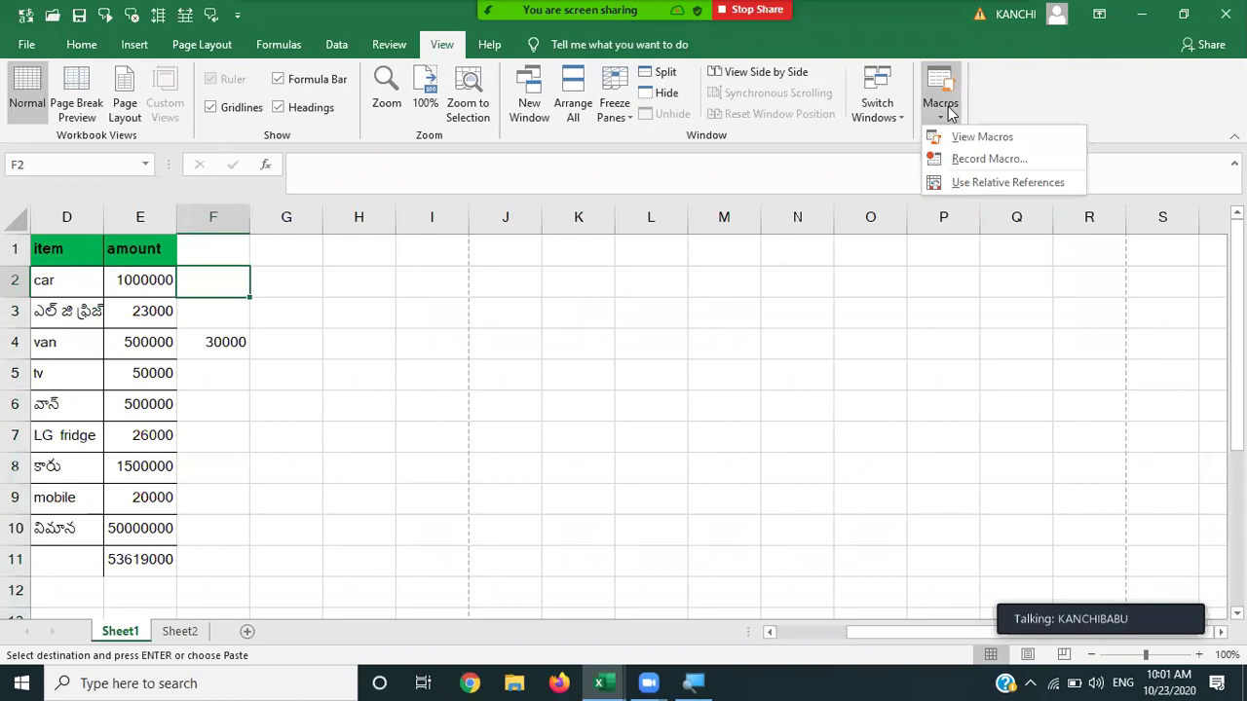
click(151, 284)
Paste the 1000000 car amount from E2 into L3 and N3.
click(151, 282)
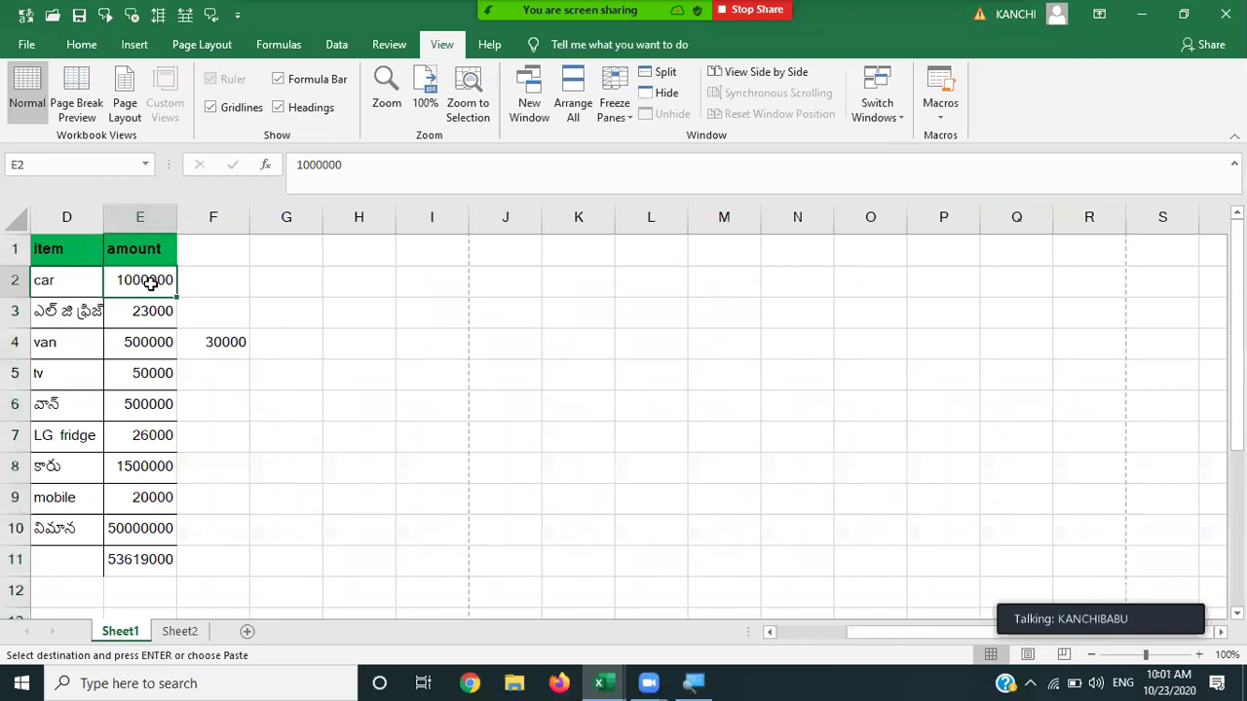
click(665, 326)
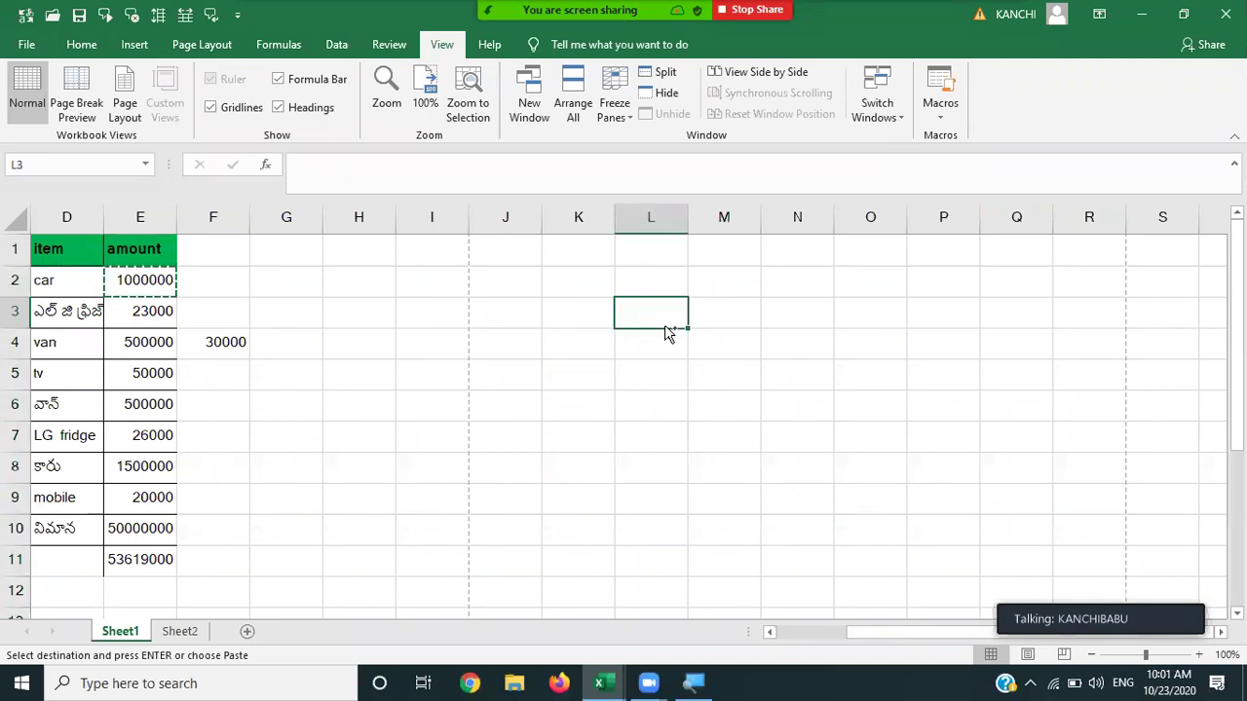
text(1000000)
click(781, 320)
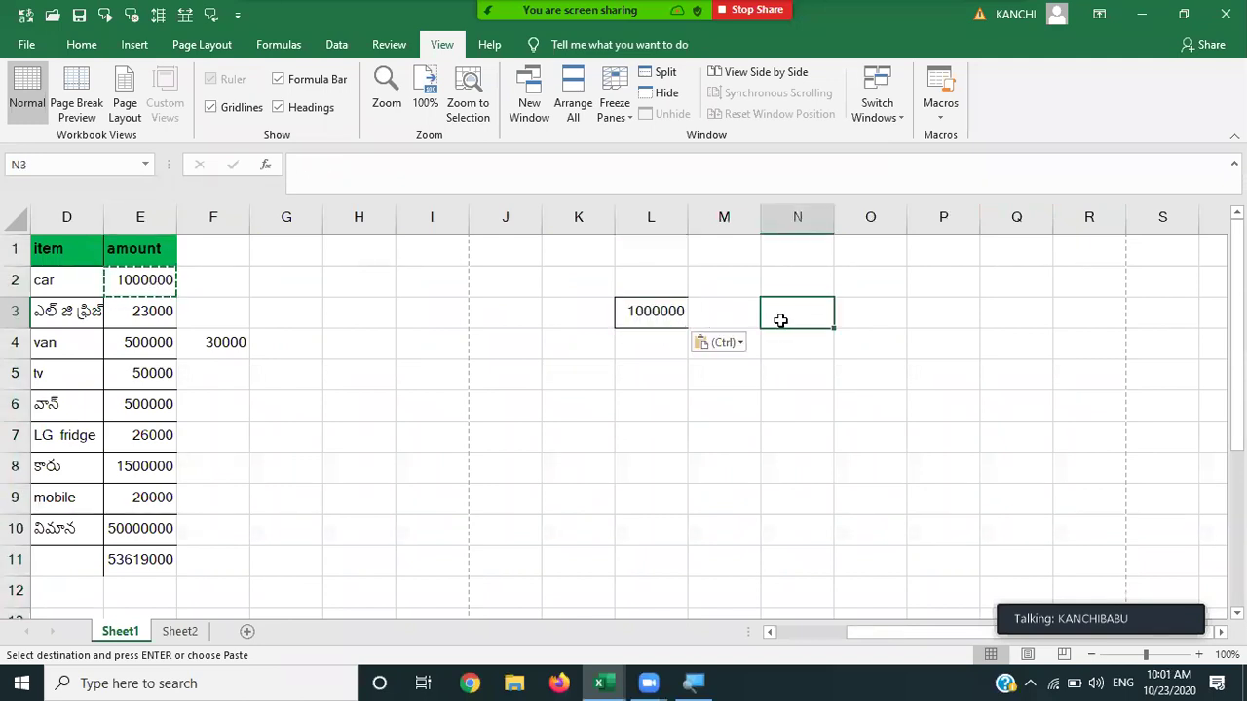
text(1000000)
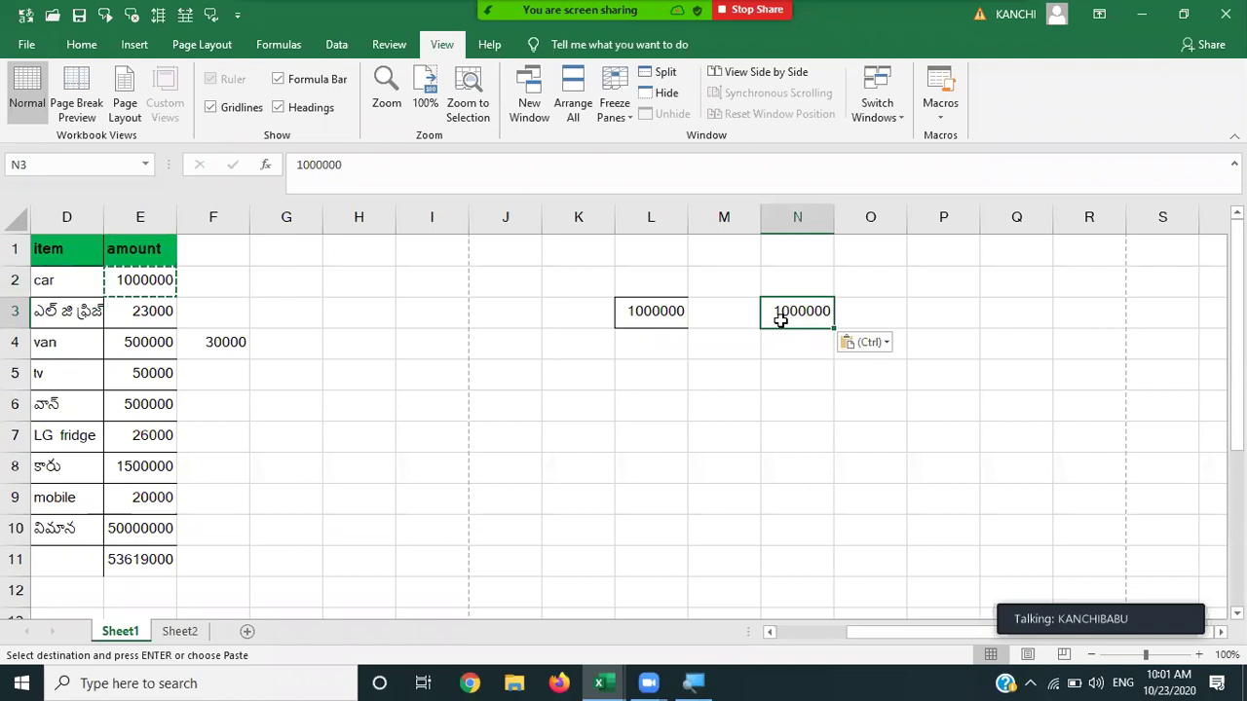
Start recording Macro1 with the shortcut Ctrl+v.
click(933, 113)
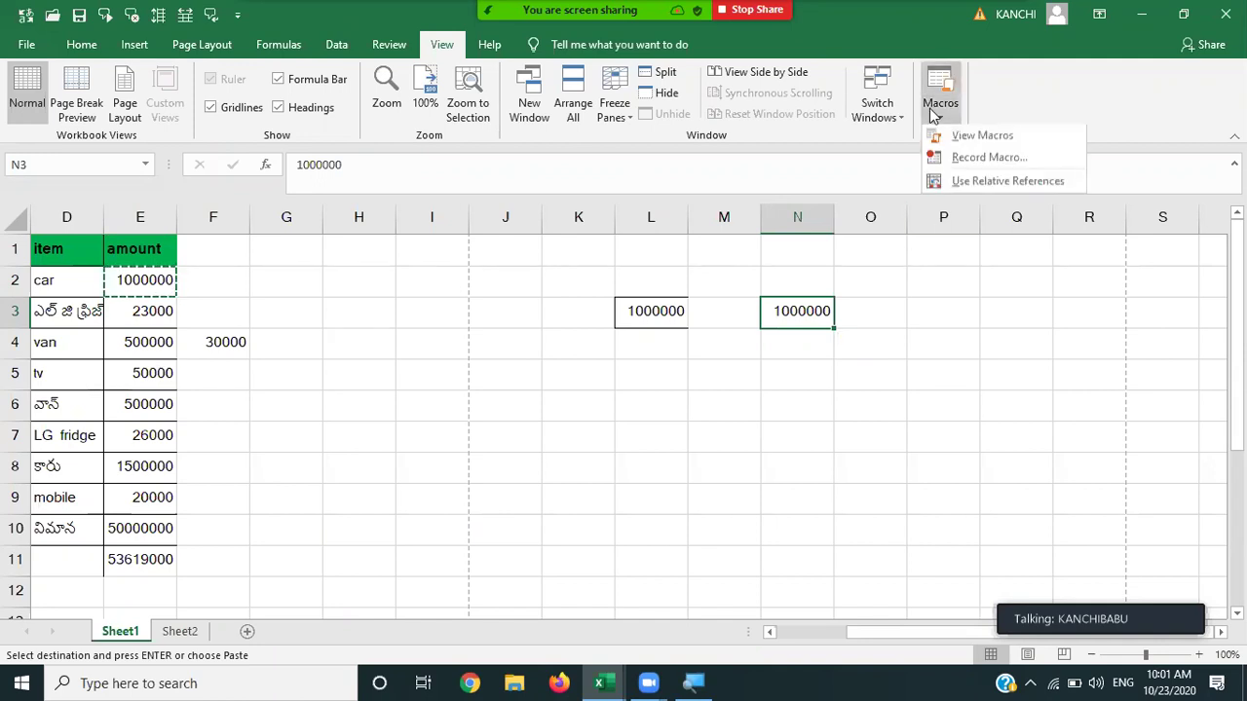
click(988, 159)
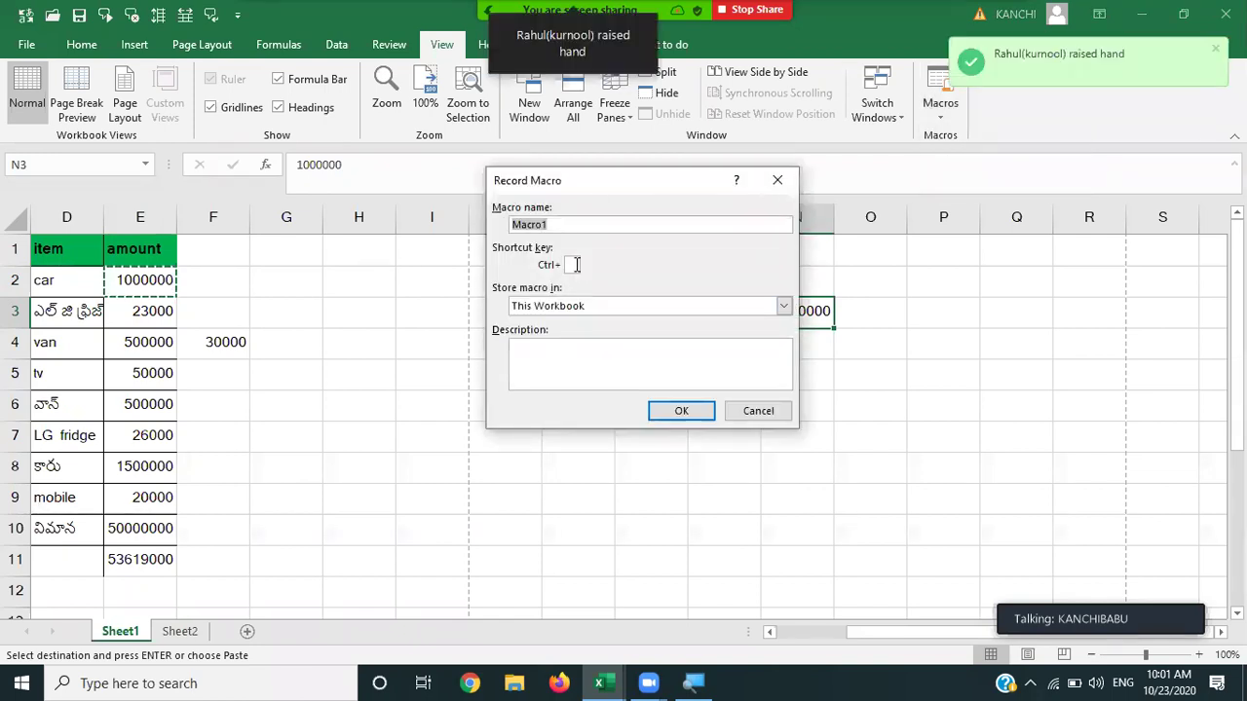
click(573, 265)
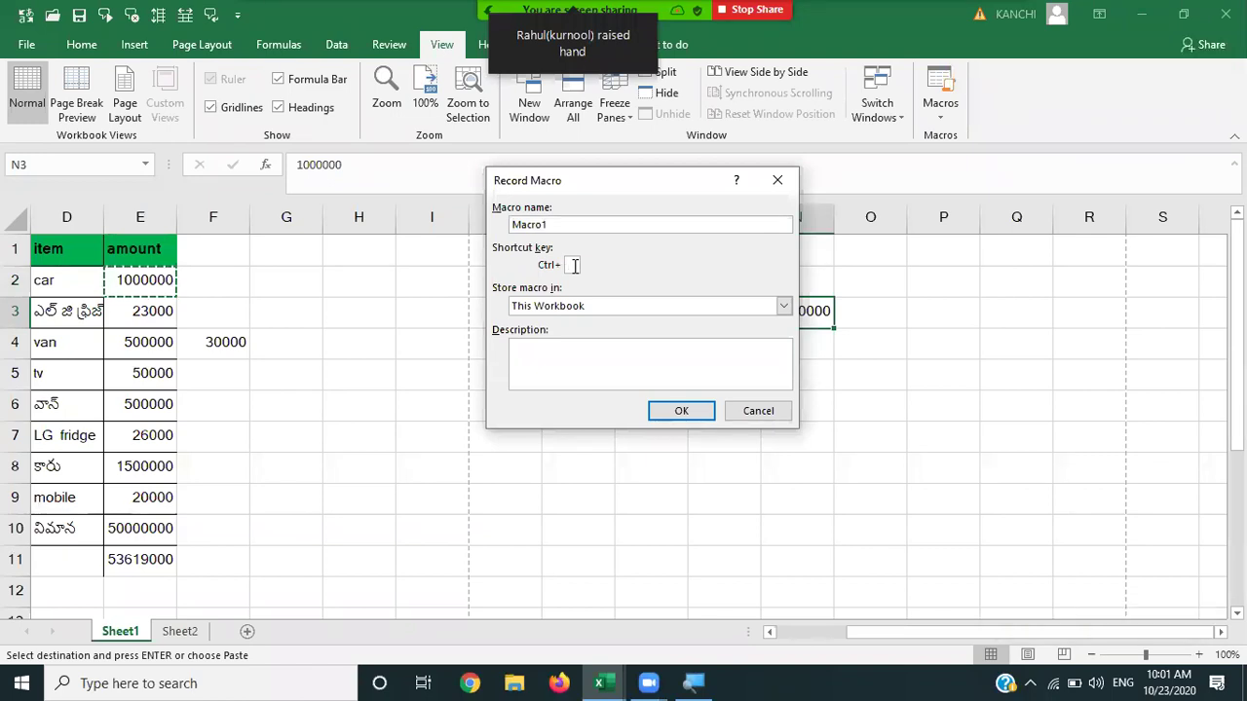
text(v)
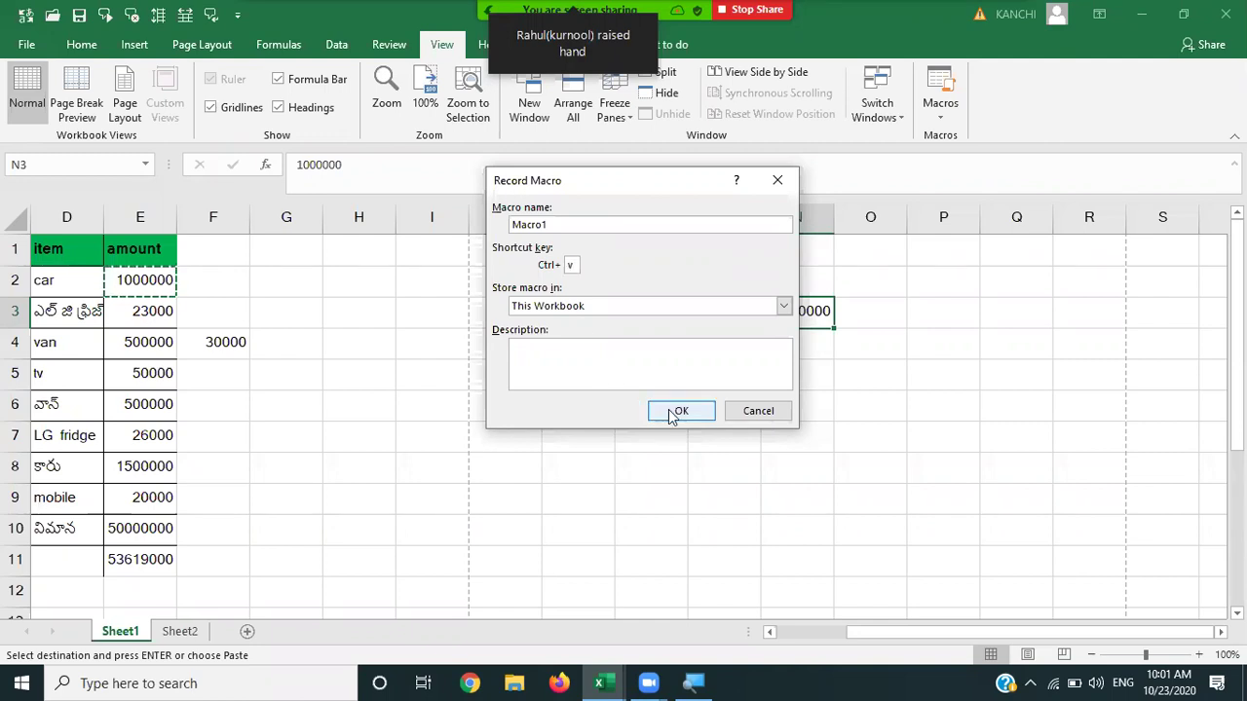
click(672, 413)
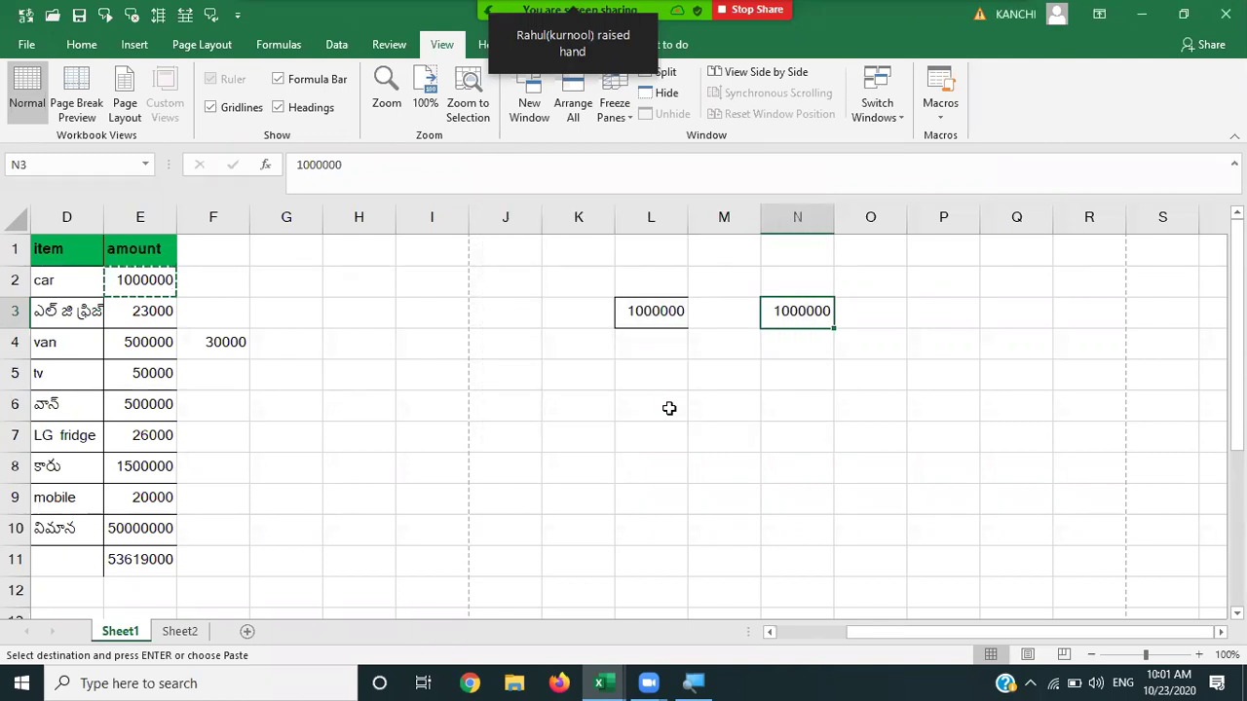
Enter 'babu very good' in L6 and stop the macro recording.
click(655, 399)
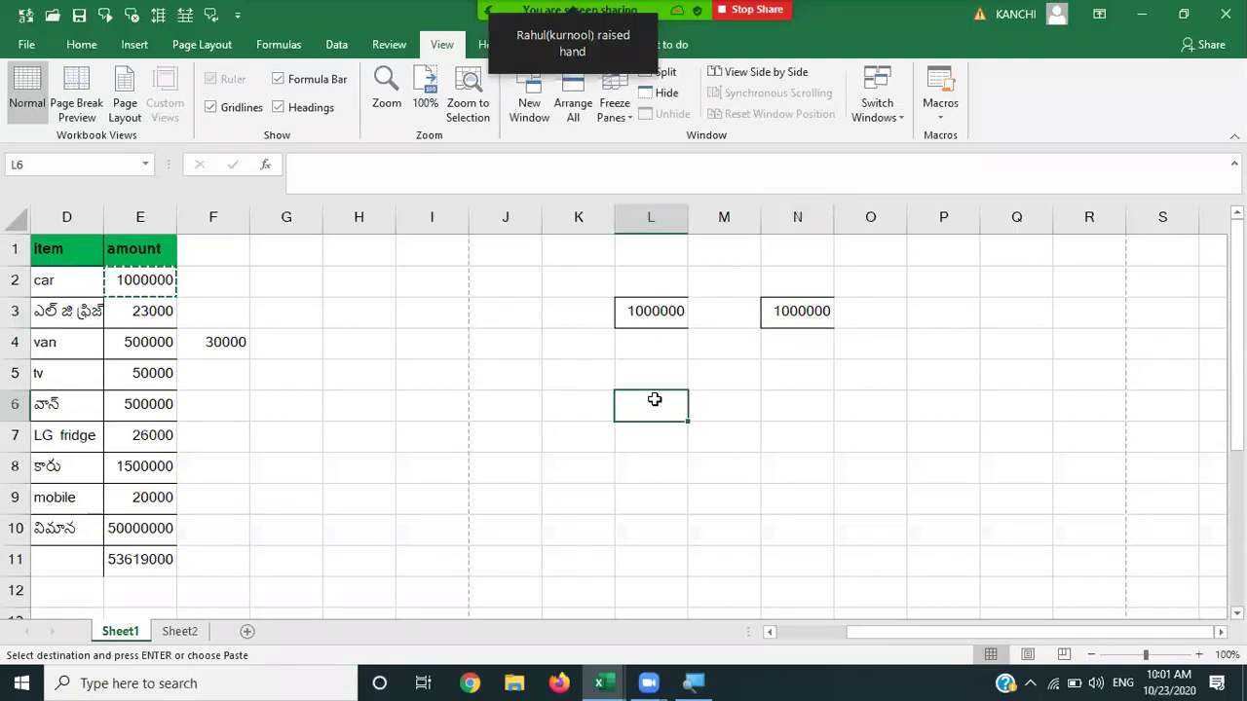
text(babu)
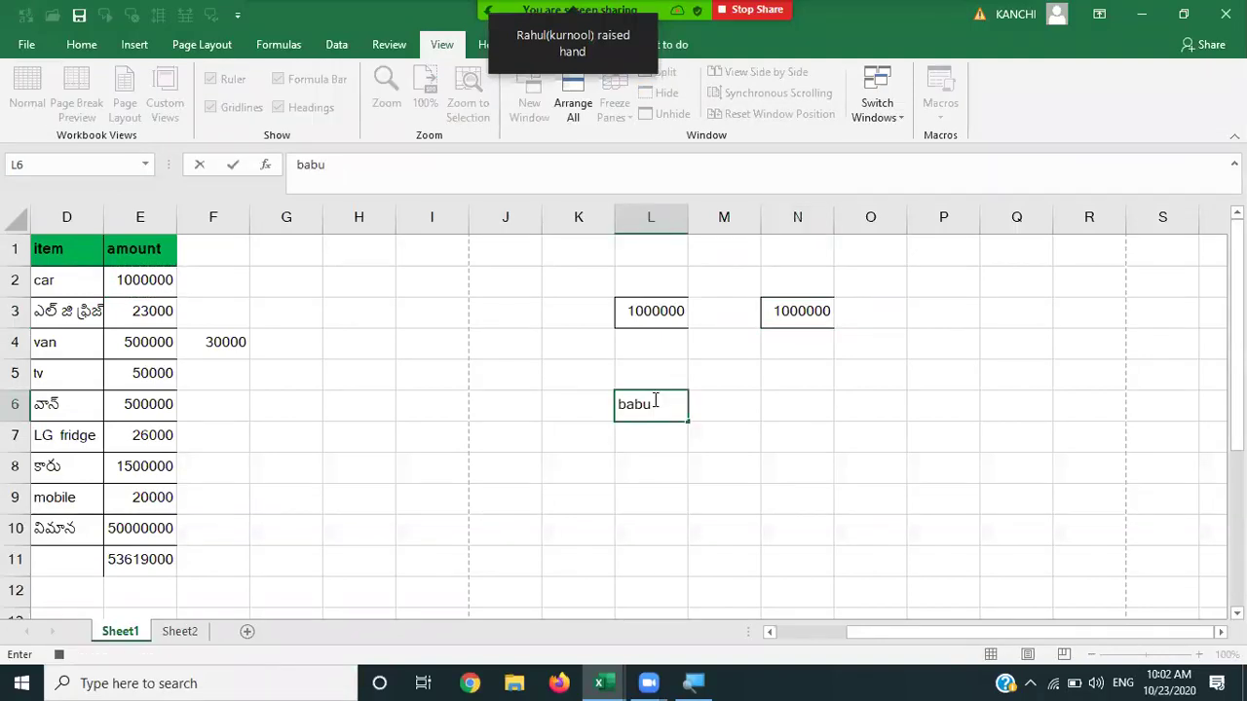
text( very good)
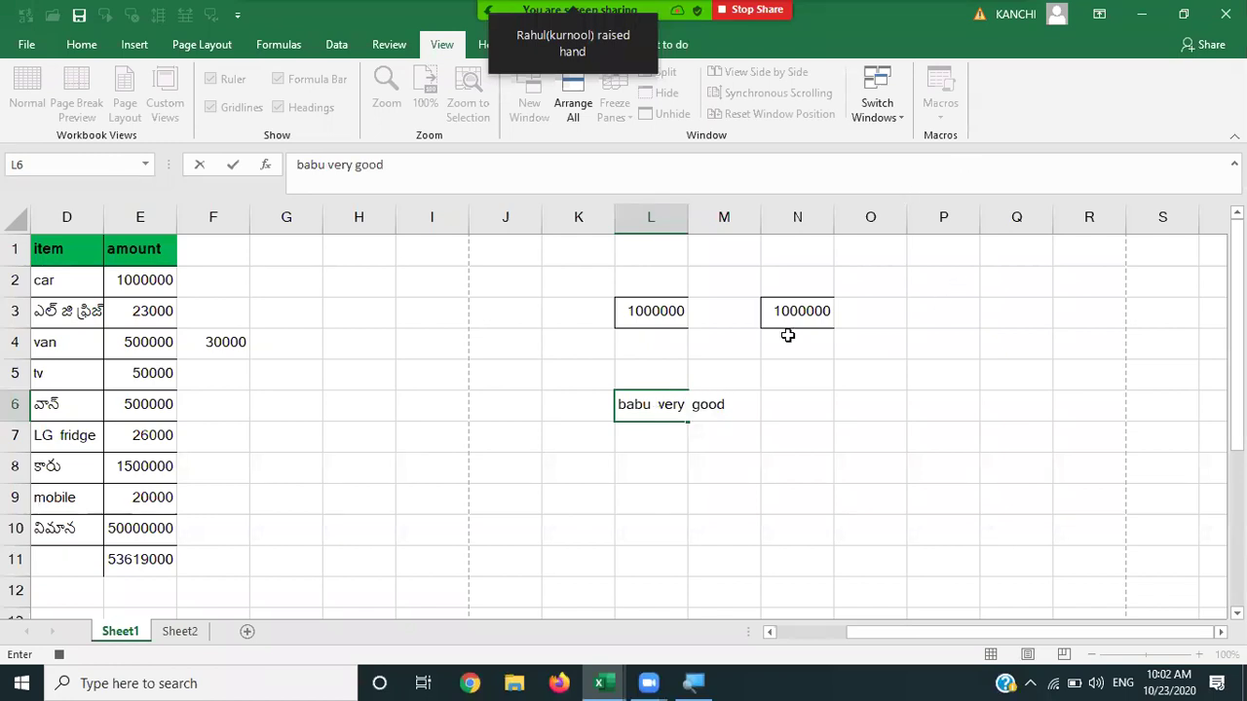
click(677, 423)
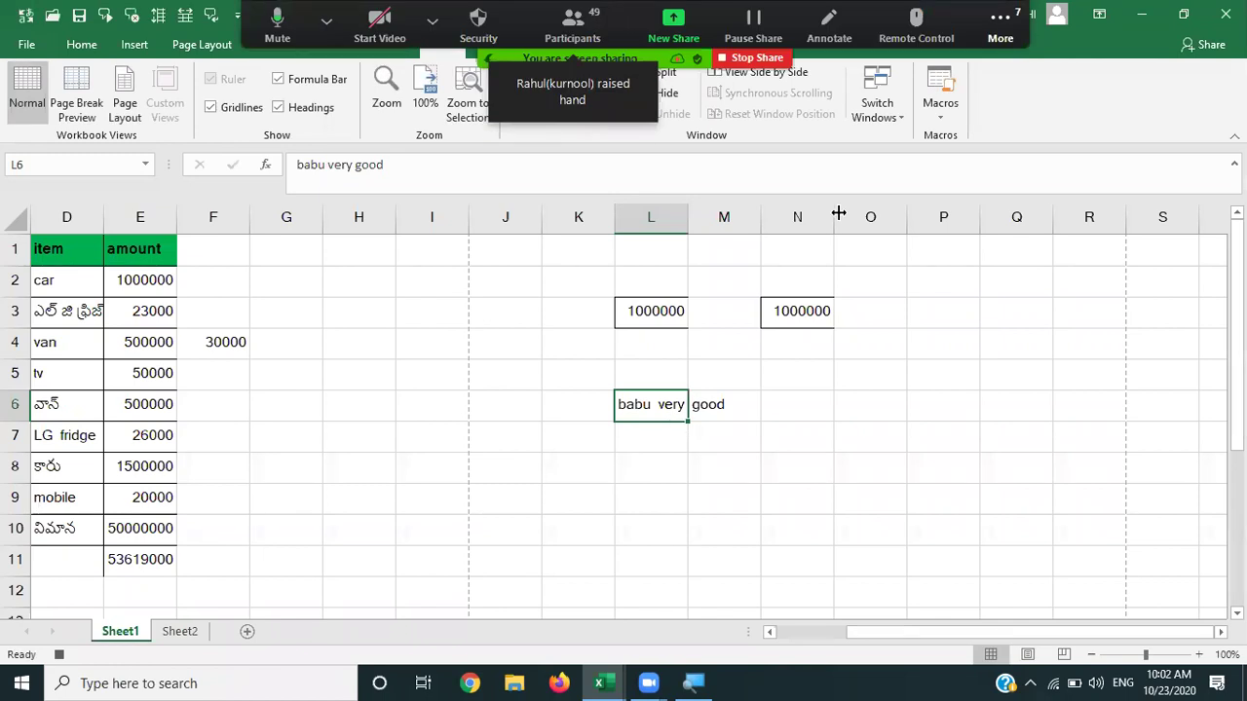
click(952, 120)
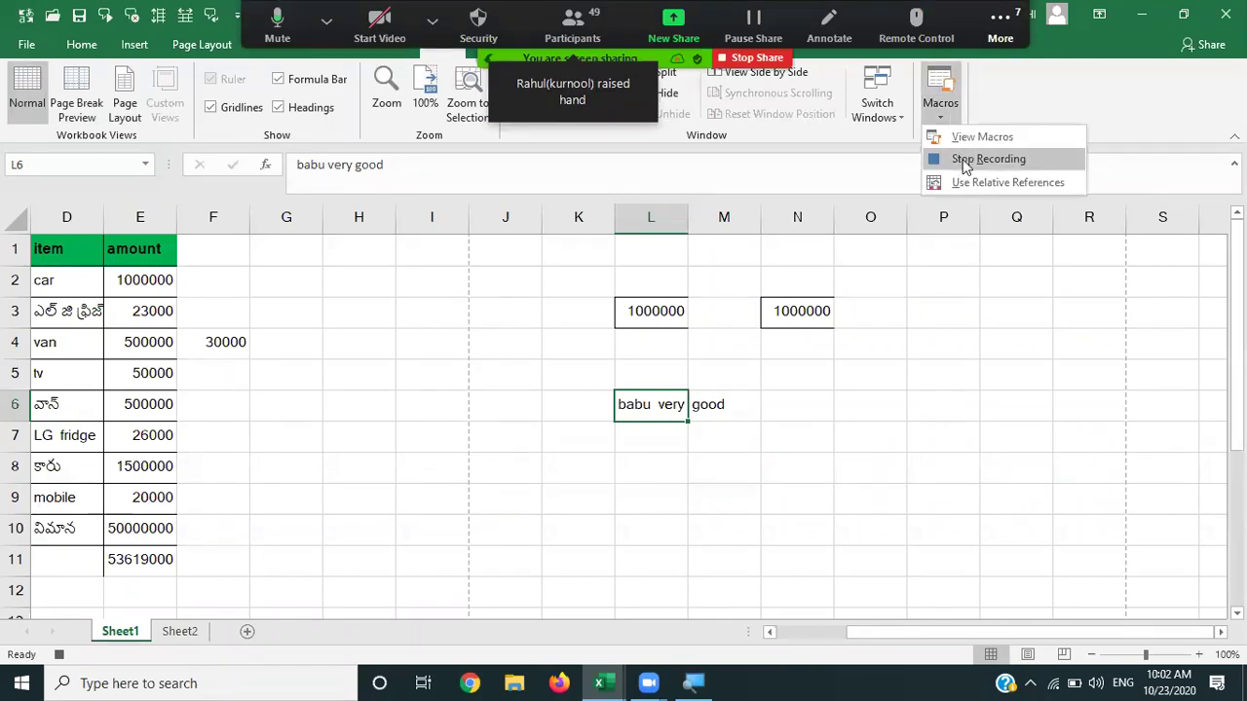
click(963, 161)
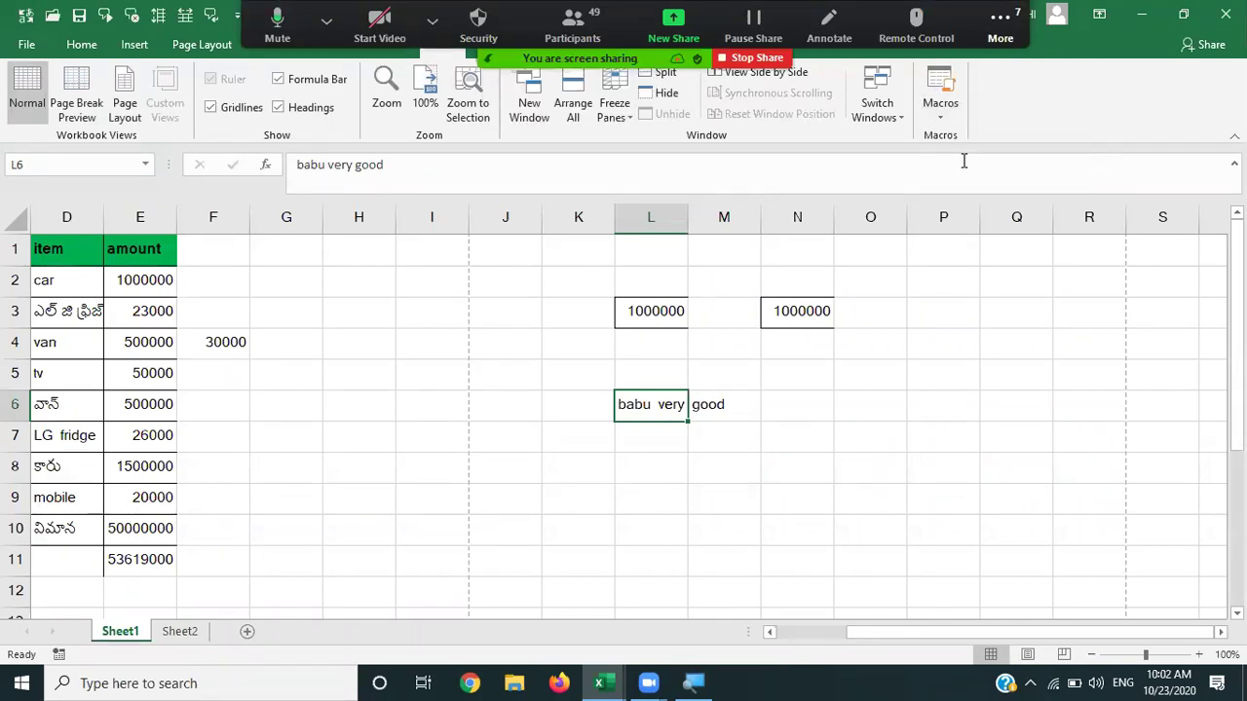
Select empty cells near P6 and try replaying the recorded macro from the keyboard.
click(948, 416)
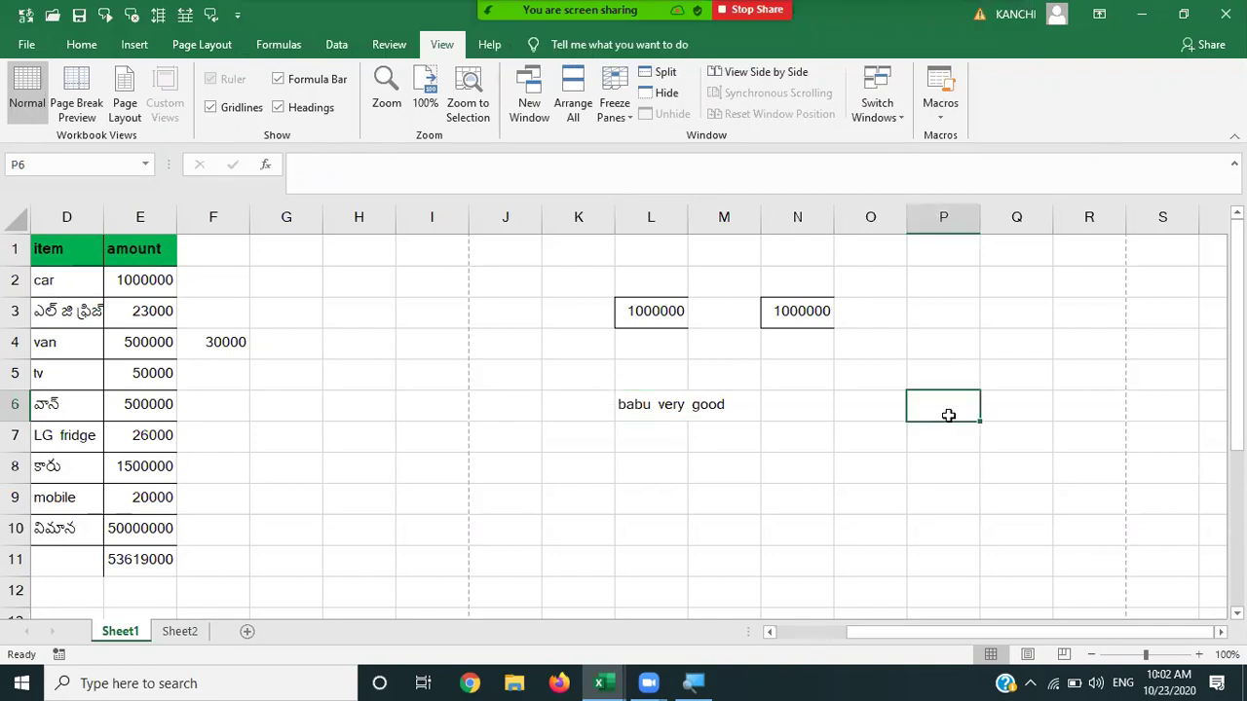
key(Left)
key(Left)
key(Left)
key(Left)
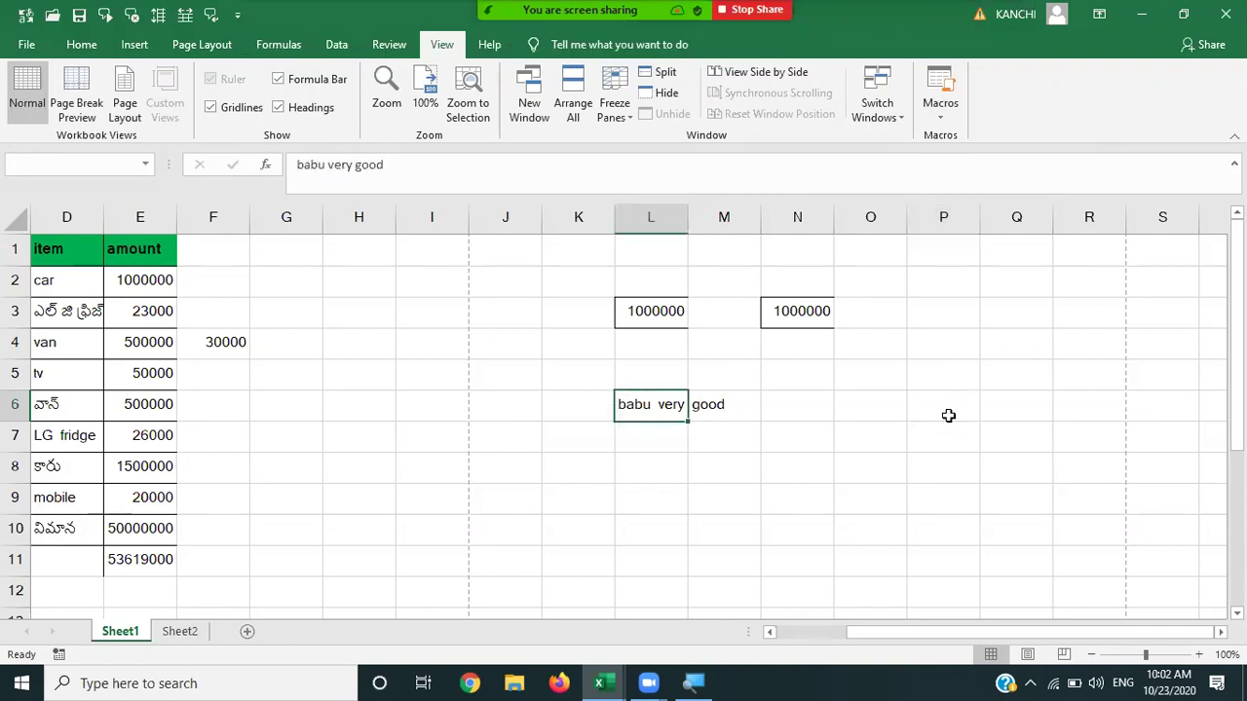
click(948, 416)
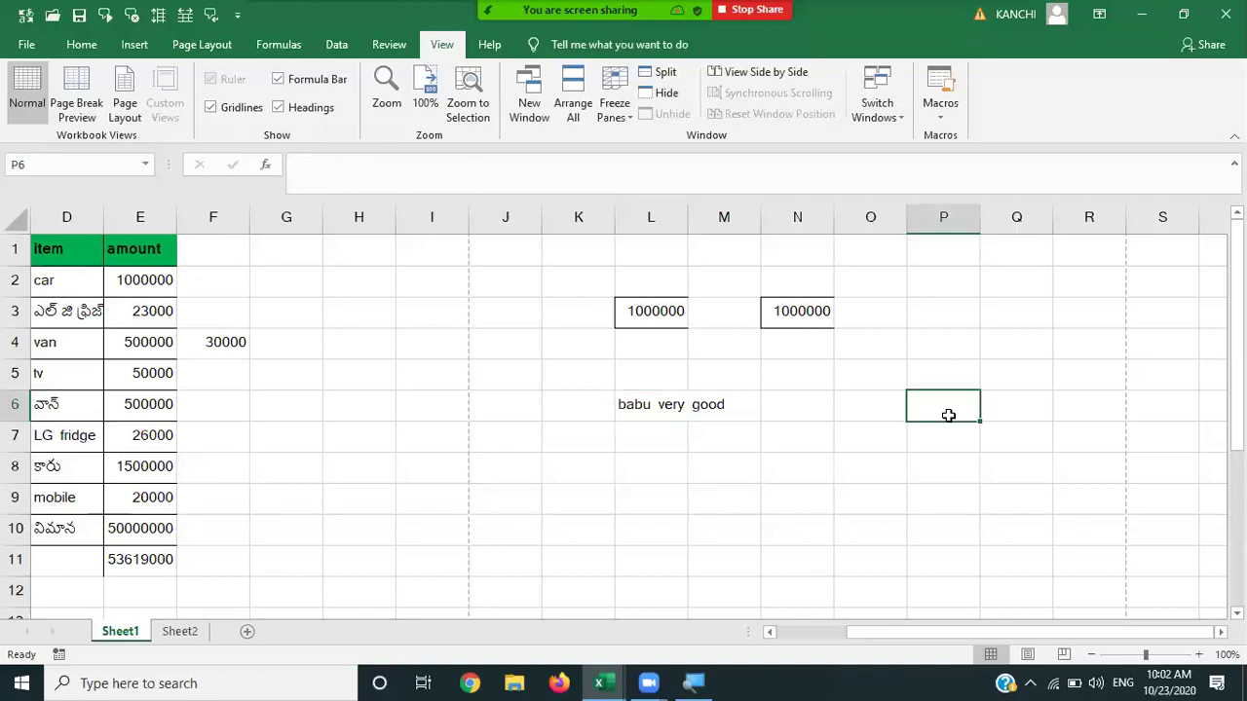
click(848, 499)
key(Up)
key(Up)
key(Up)
key(Left)
key(Left)
key(Left)
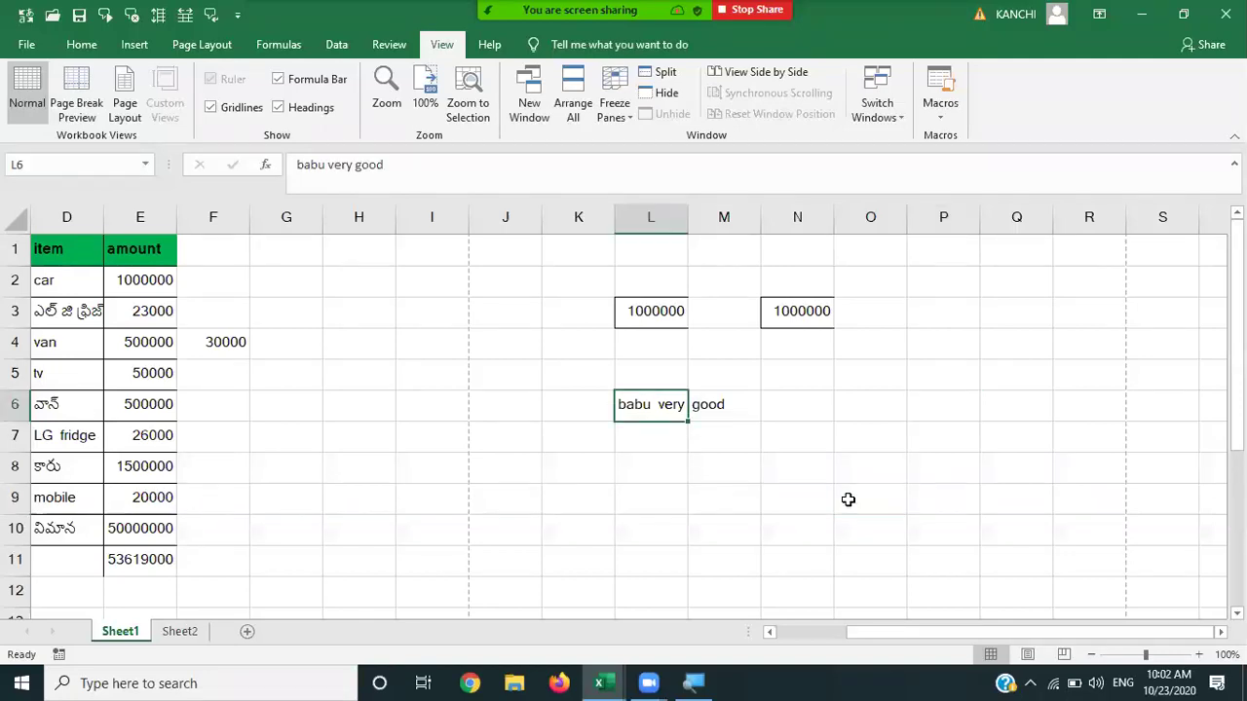
click(756, 397)
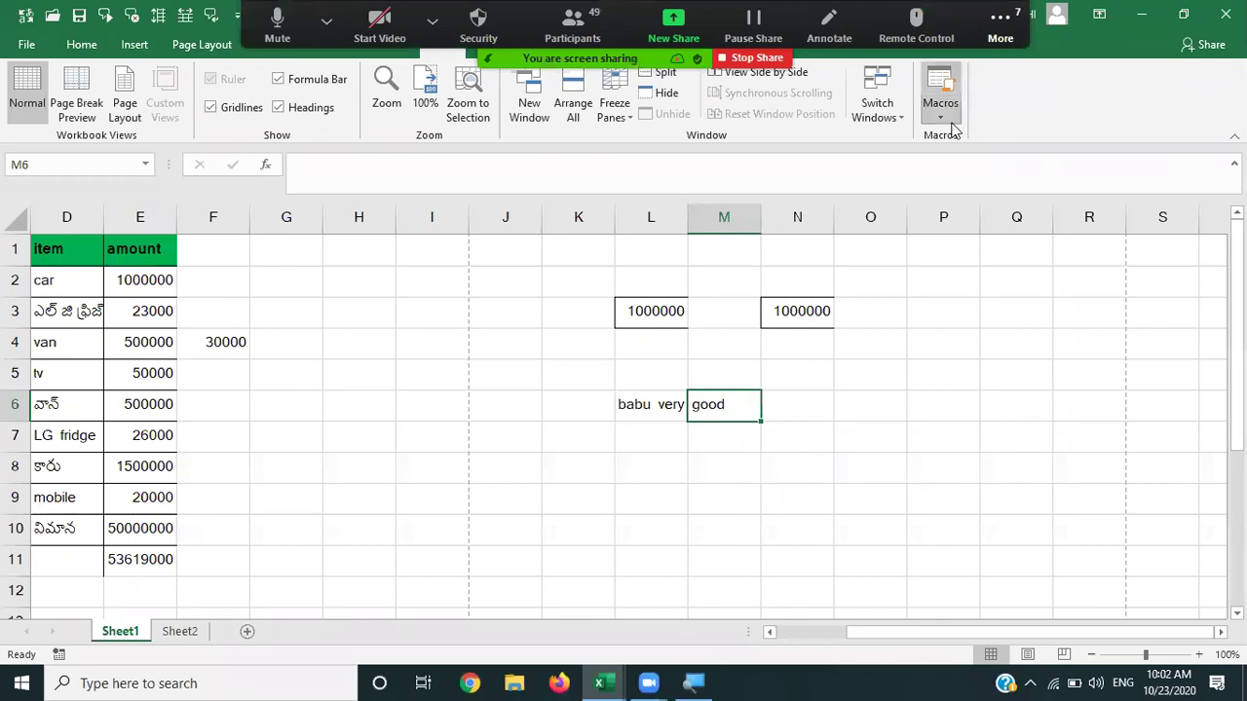
Run Macro1 from the View Macros list, then select O9 and G5 and press Ctrl+B.
click(952, 125)
click(970, 138)
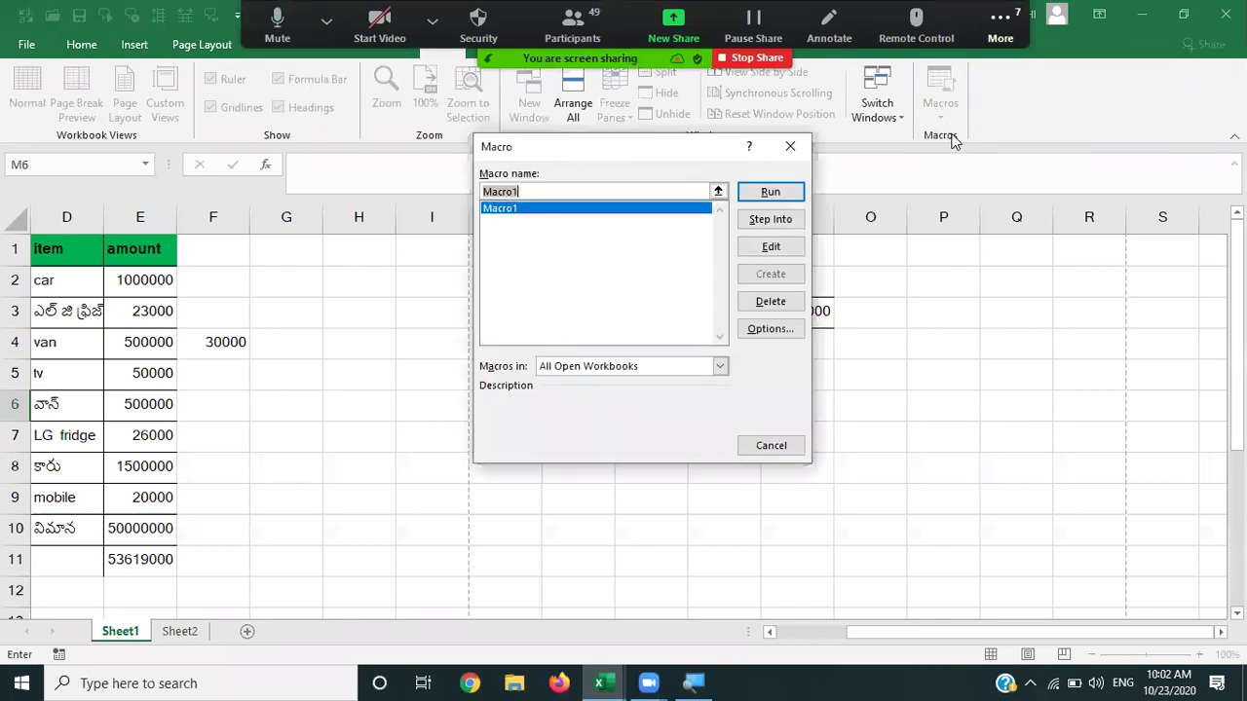
click(756, 193)
click(843, 489)
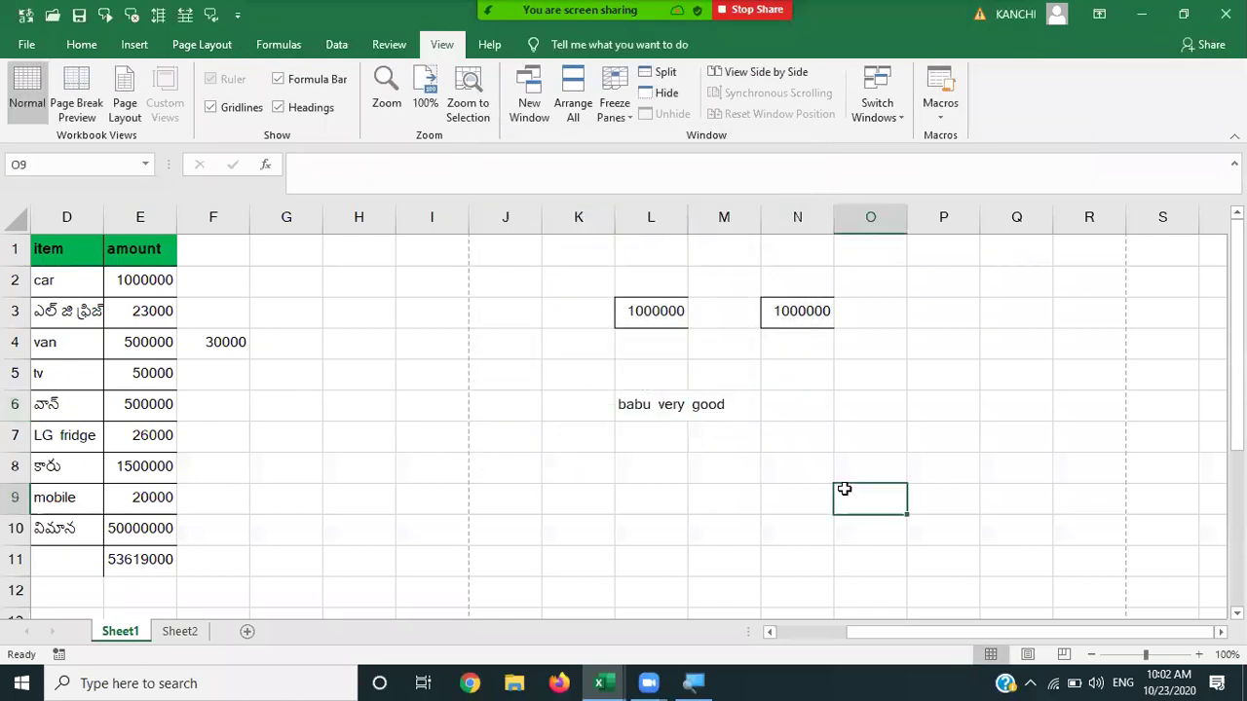
click(263, 389)
key(ctrl+b)
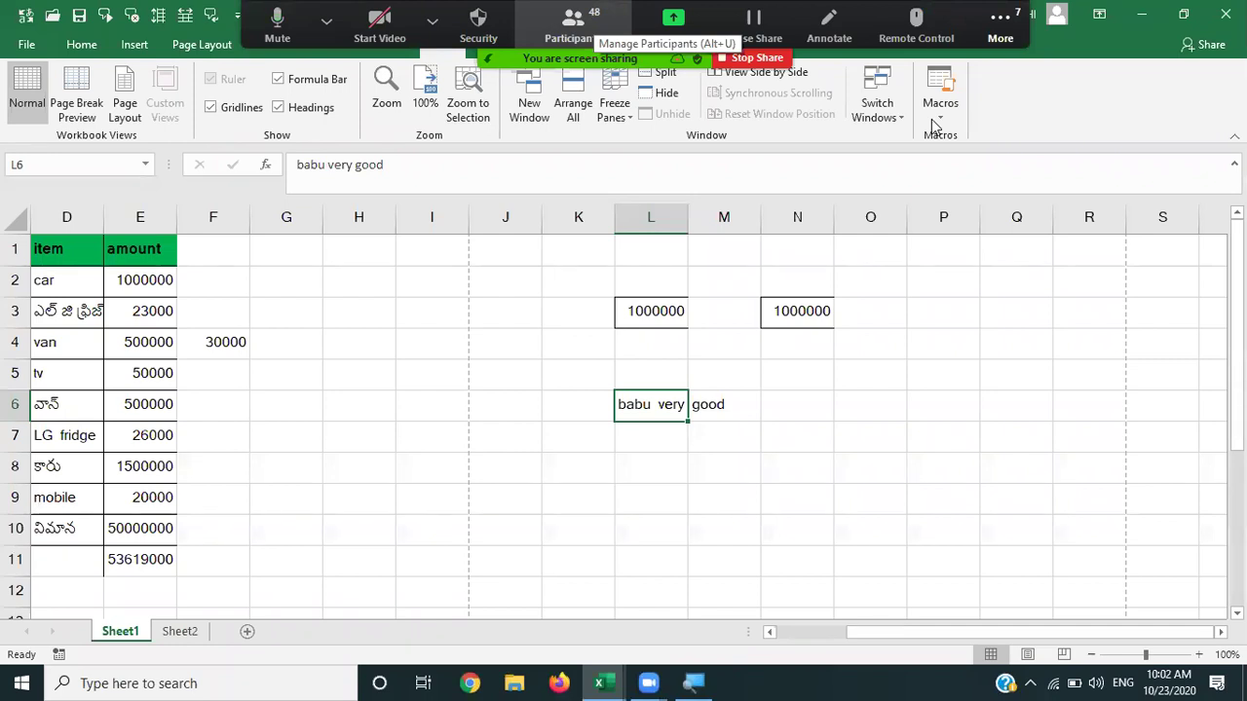
Open the Zoom group chat from the More menu to read the attendees' messages.
click(1000, 29)
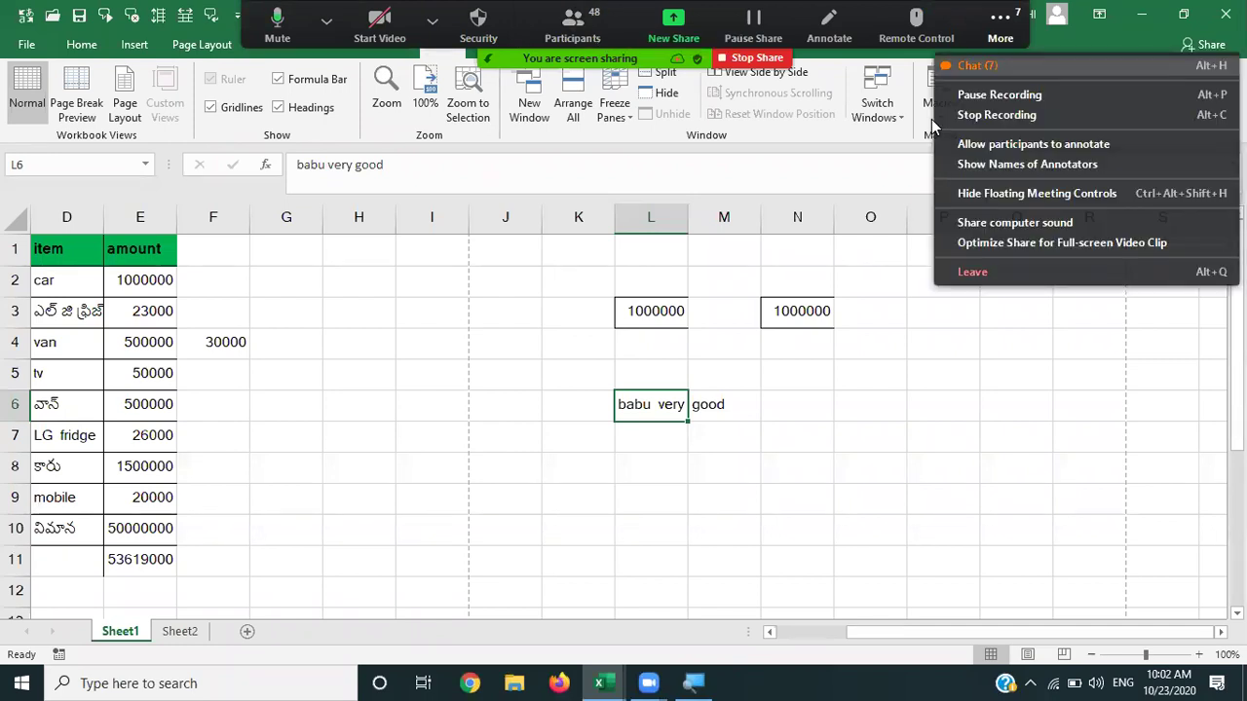
key(alt+h)
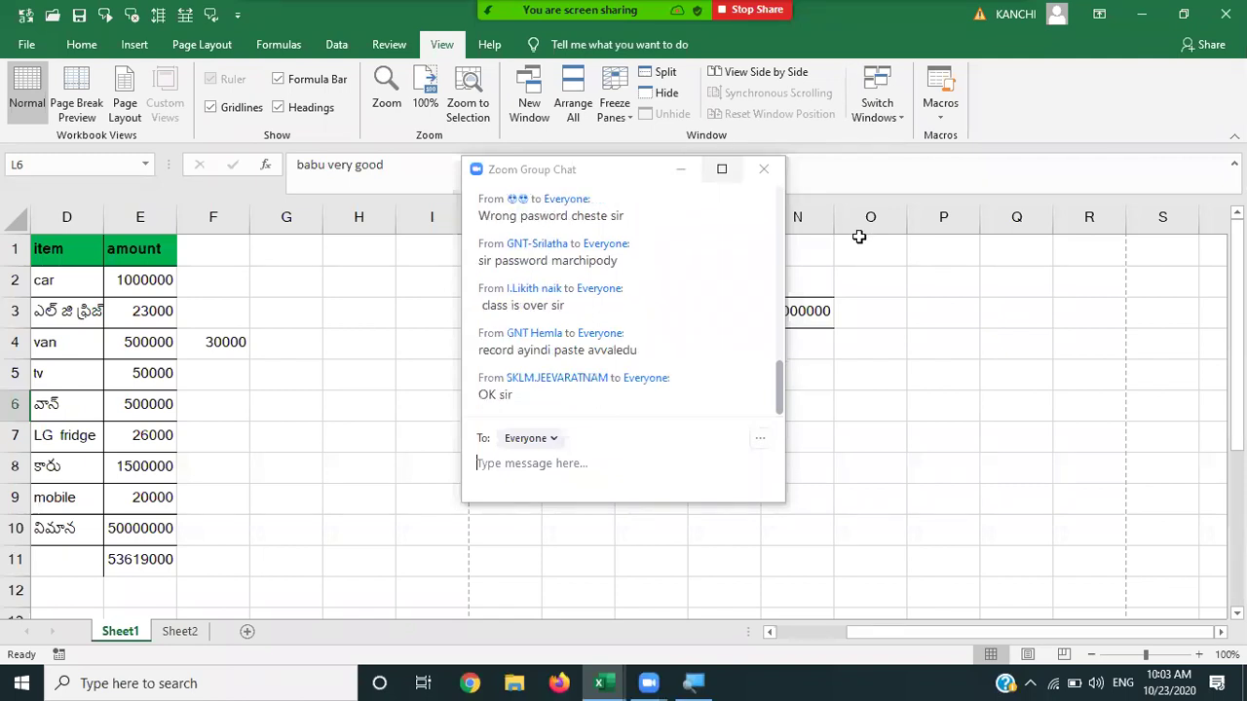
Close the Zoom chat and start recording Macro2 with shortcut key q.
click(947, 122)
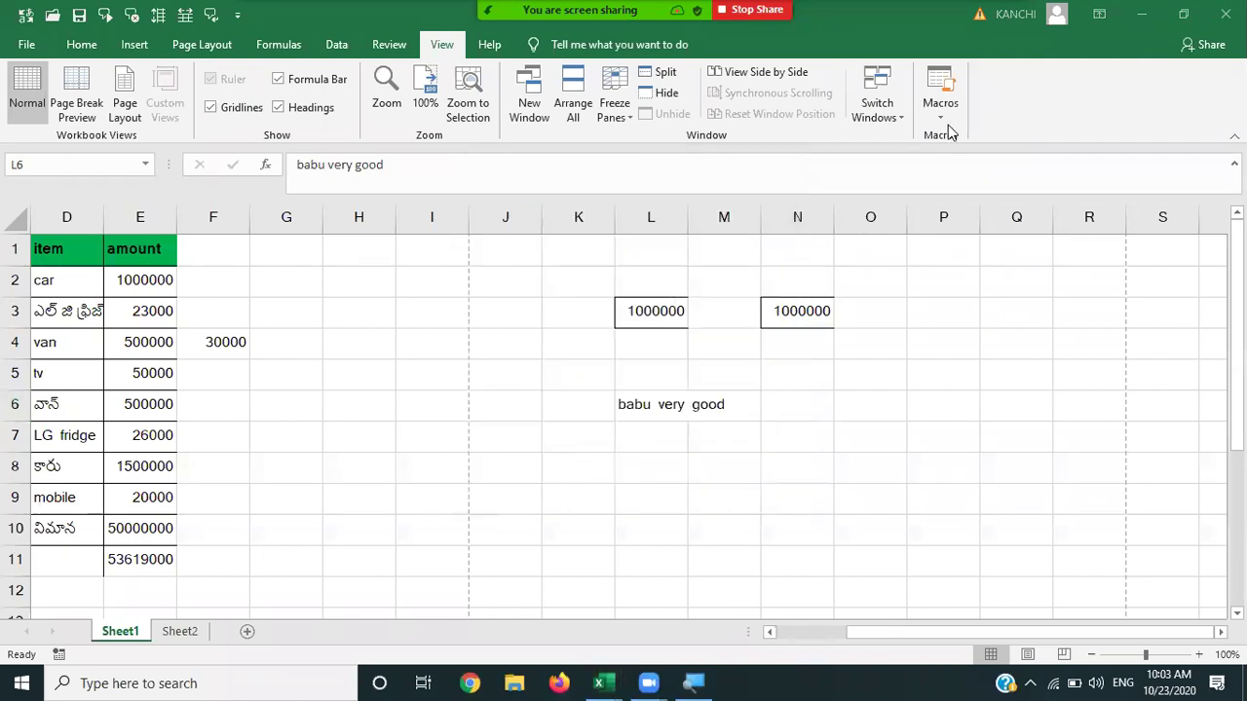
click(939, 107)
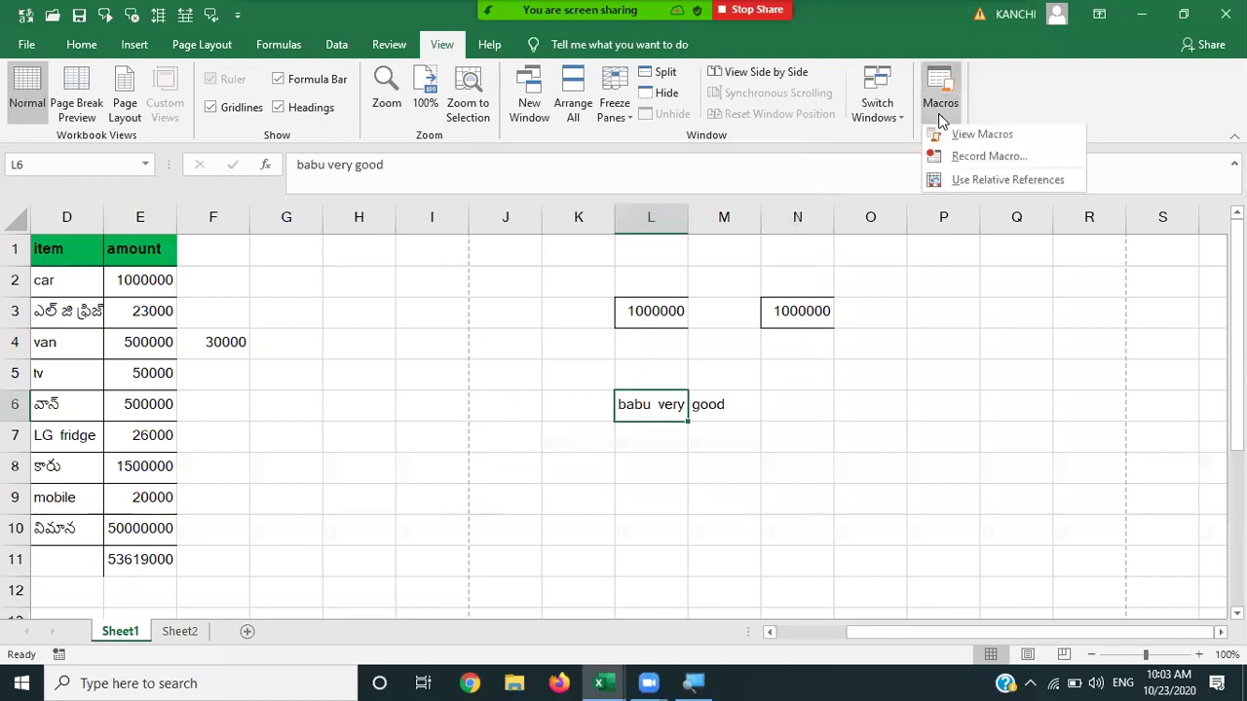
click(974, 160)
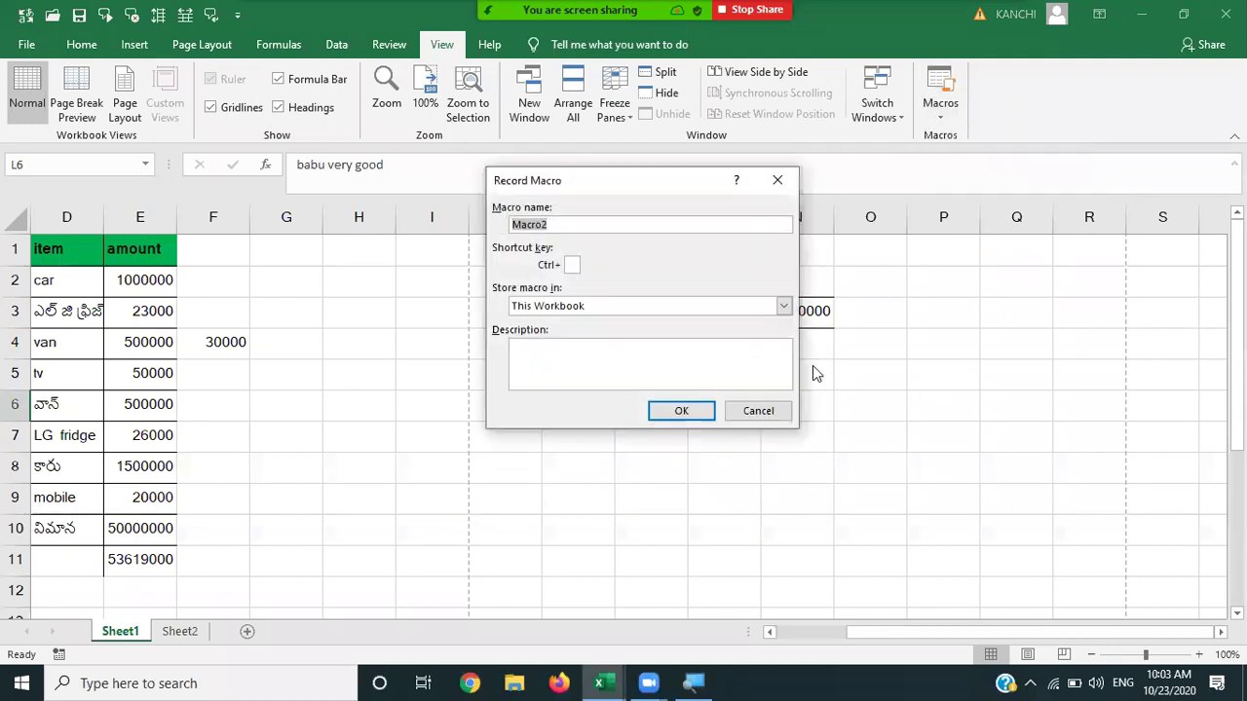
click(570, 264)
text(q)
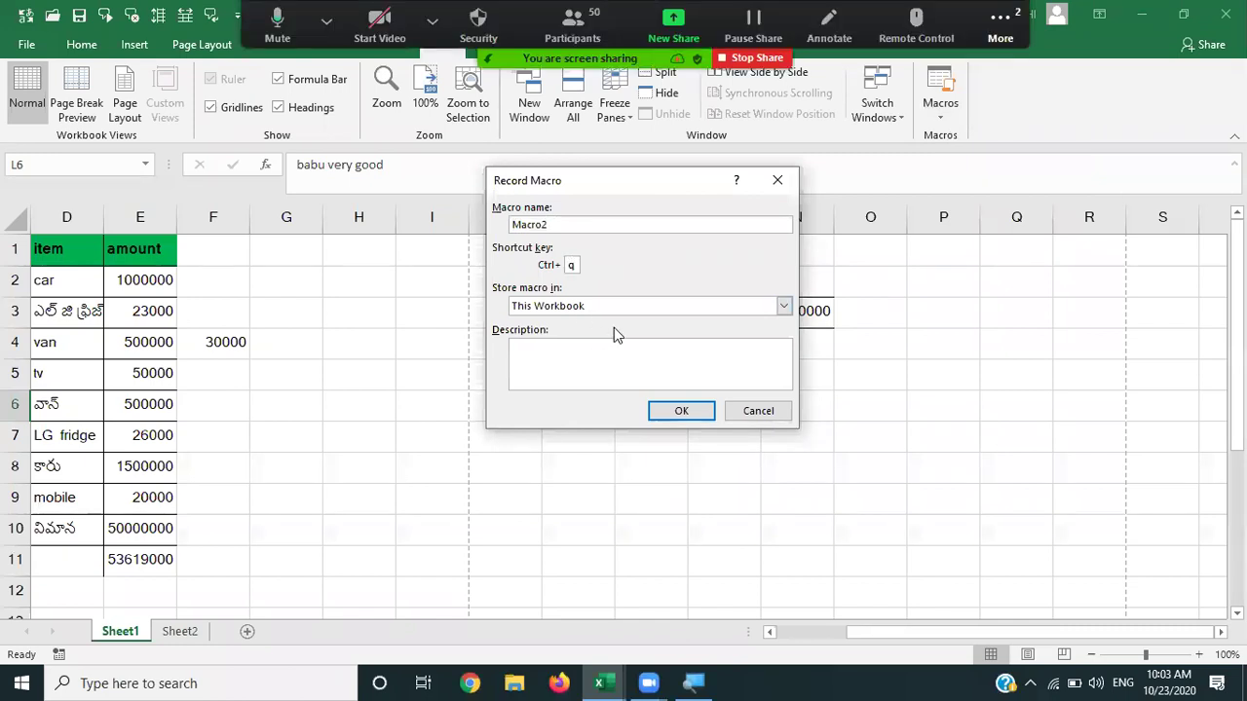
click(682, 411)
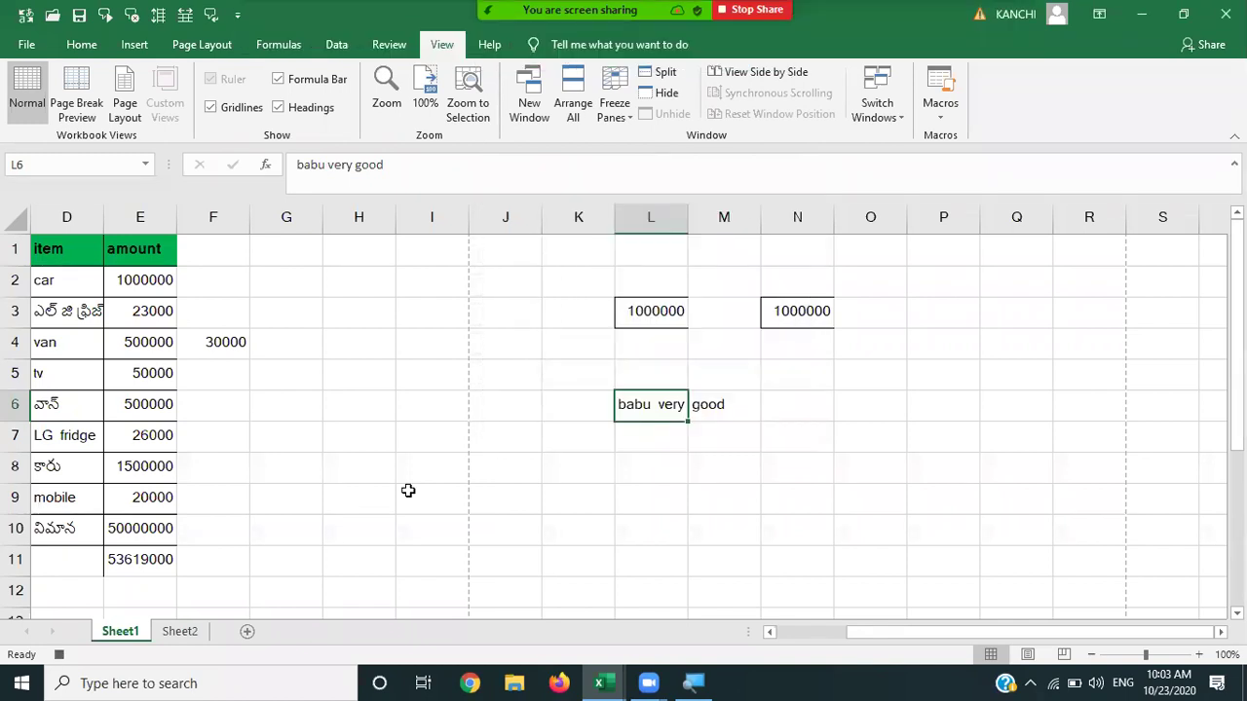
Enter 'babu' in H8 and stop the macro recording.
click(336, 458)
text(babu)
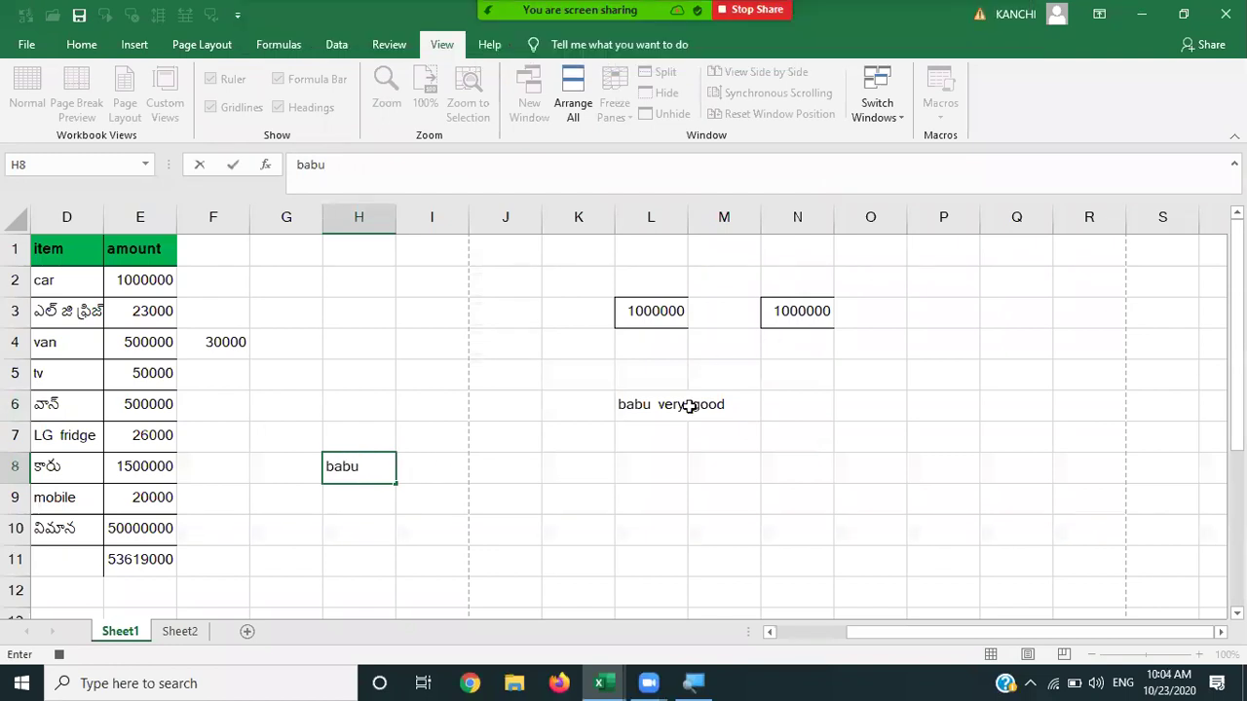
click(450, 471)
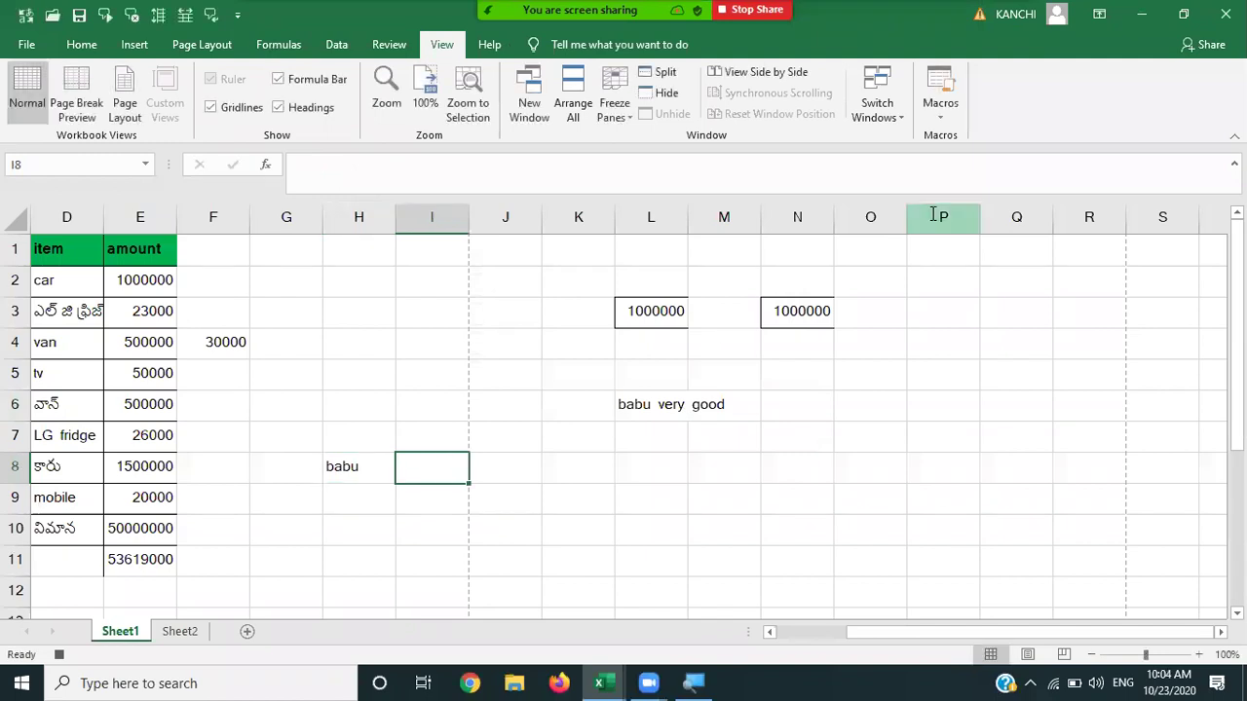
click(940, 105)
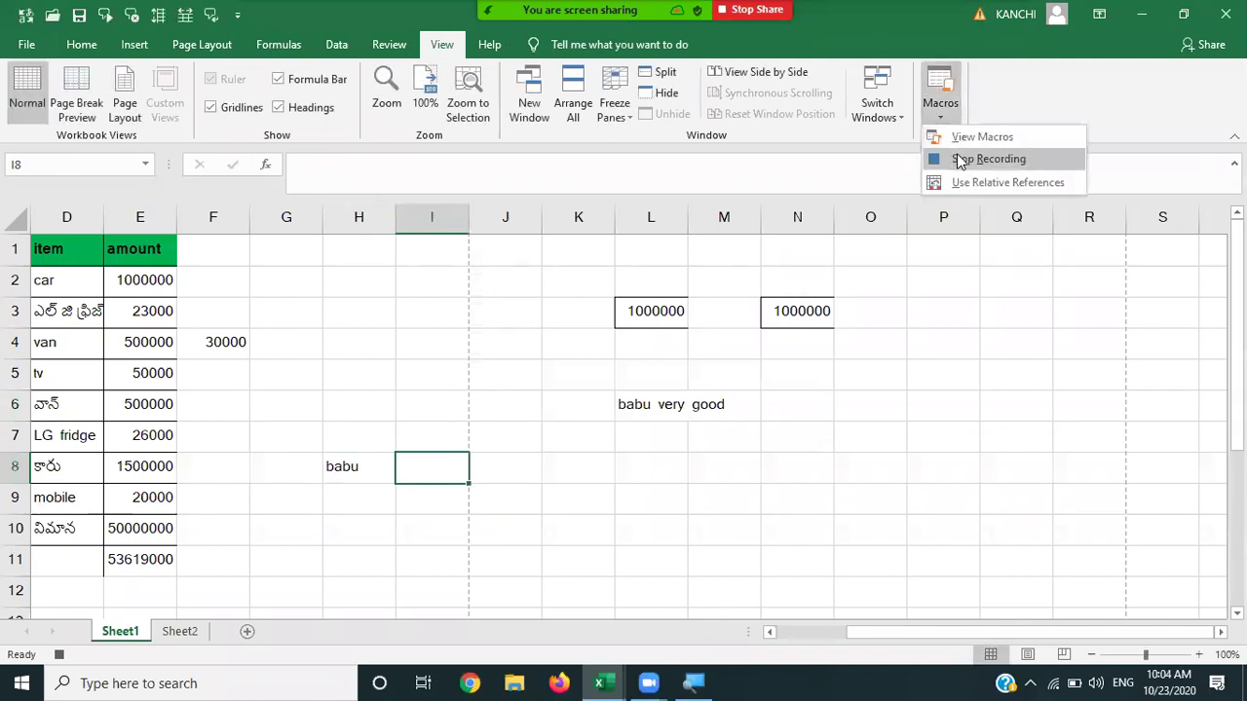
click(960, 159)
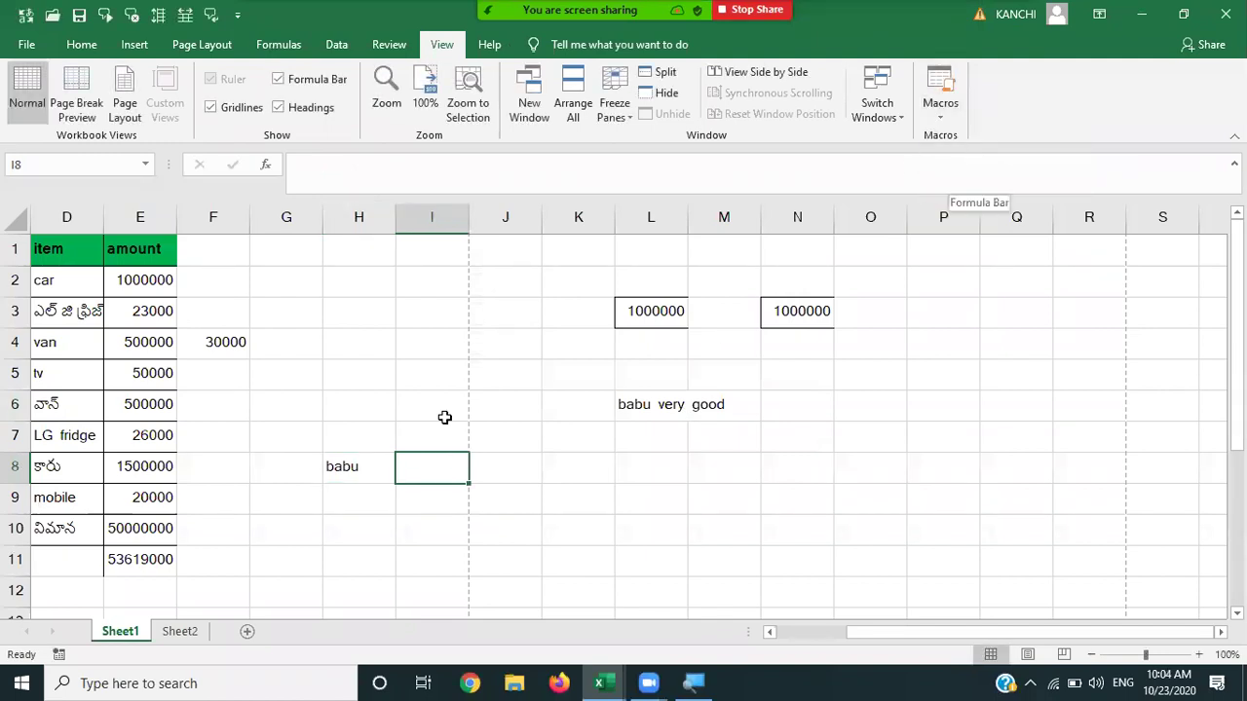
Check the Macros menu, then select G10 and G5 and try replaying a macro with Ctrl+B.
click(953, 107)
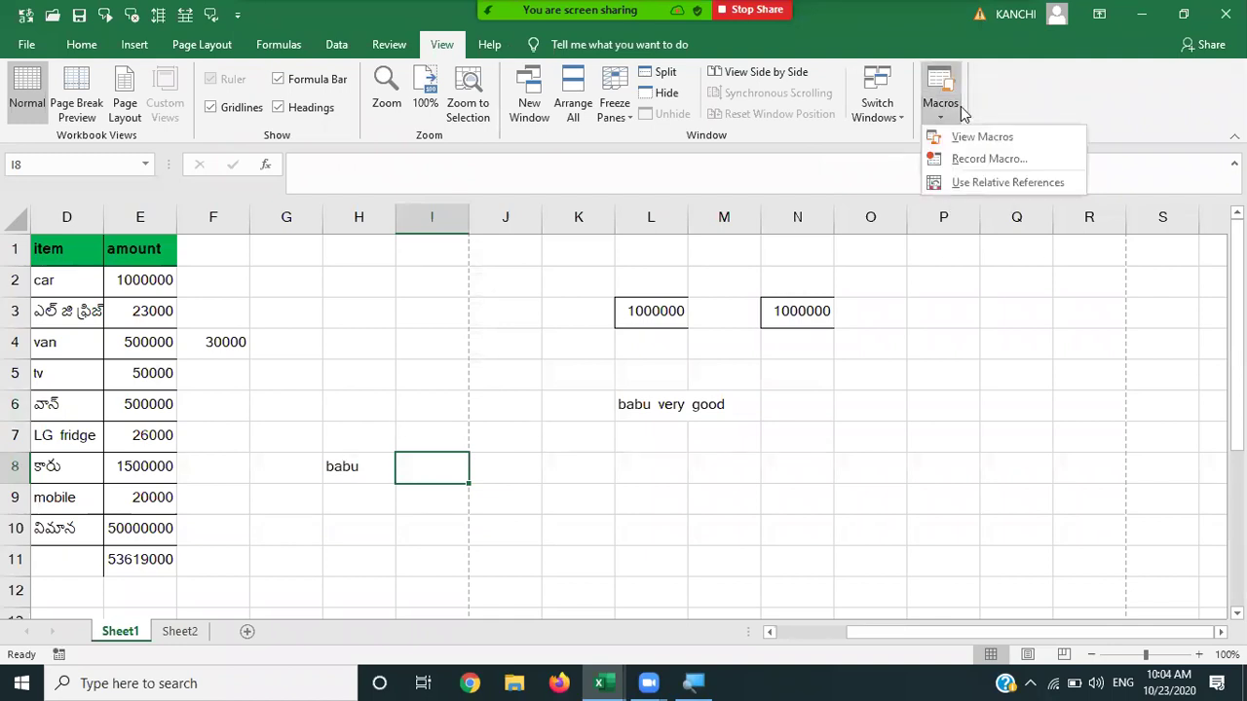
click(265, 544)
click(266, 544)
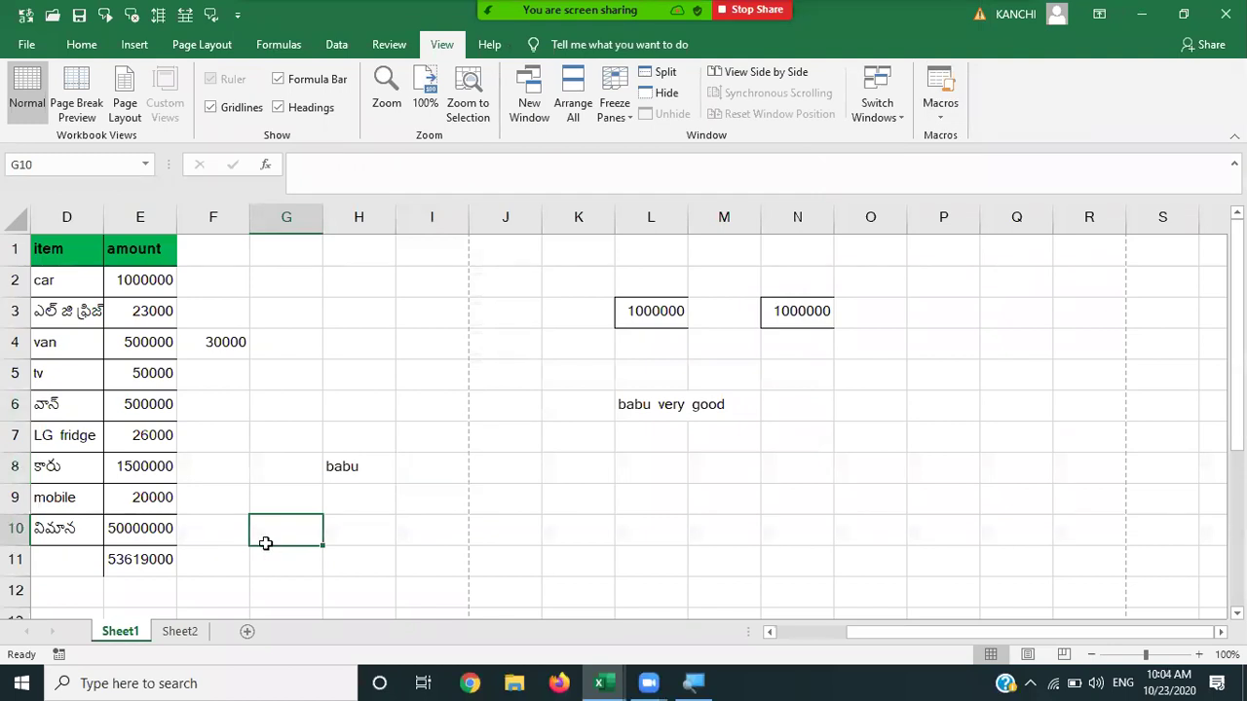
key(ctrl+b)
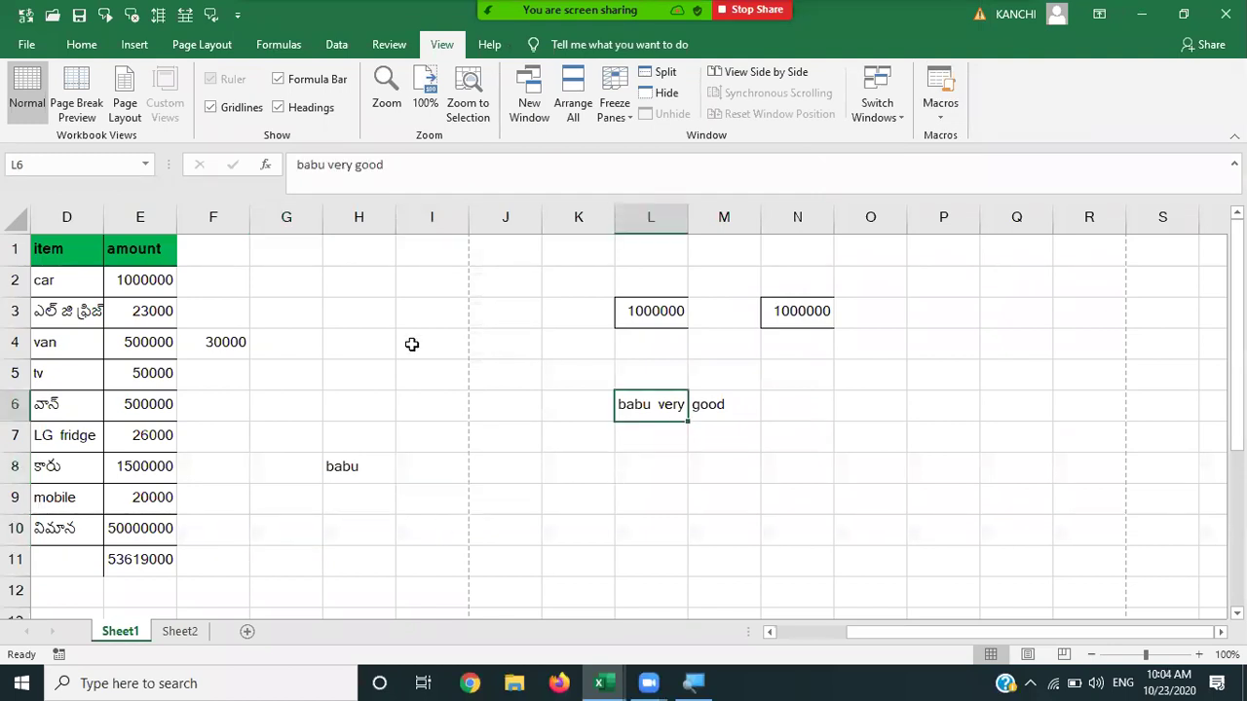
click(302, 365)
Run Macro2 with its Ctrl+Q shortcut to enter 'babu' in cell H8.
key(ctrl+z)
key(ctrl+z)
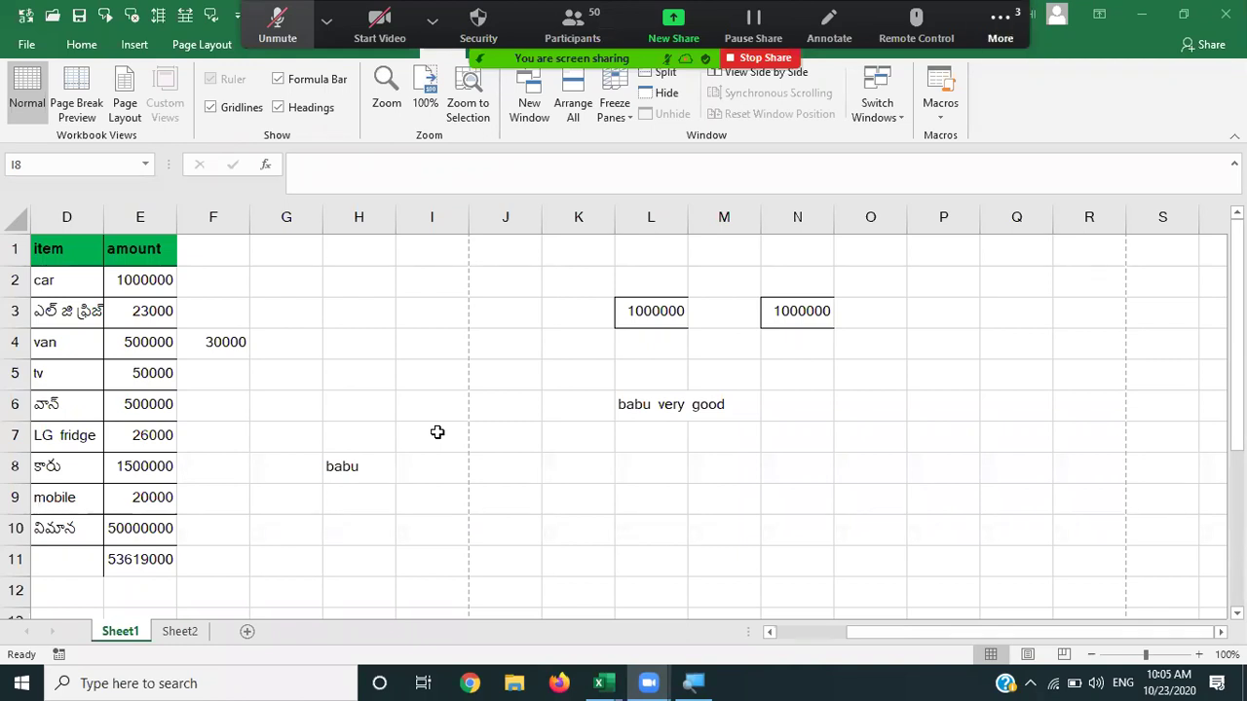
Check the Zoom group chat via More > Chat, then dismiss the audio choices and chat.
click(1000, 27)
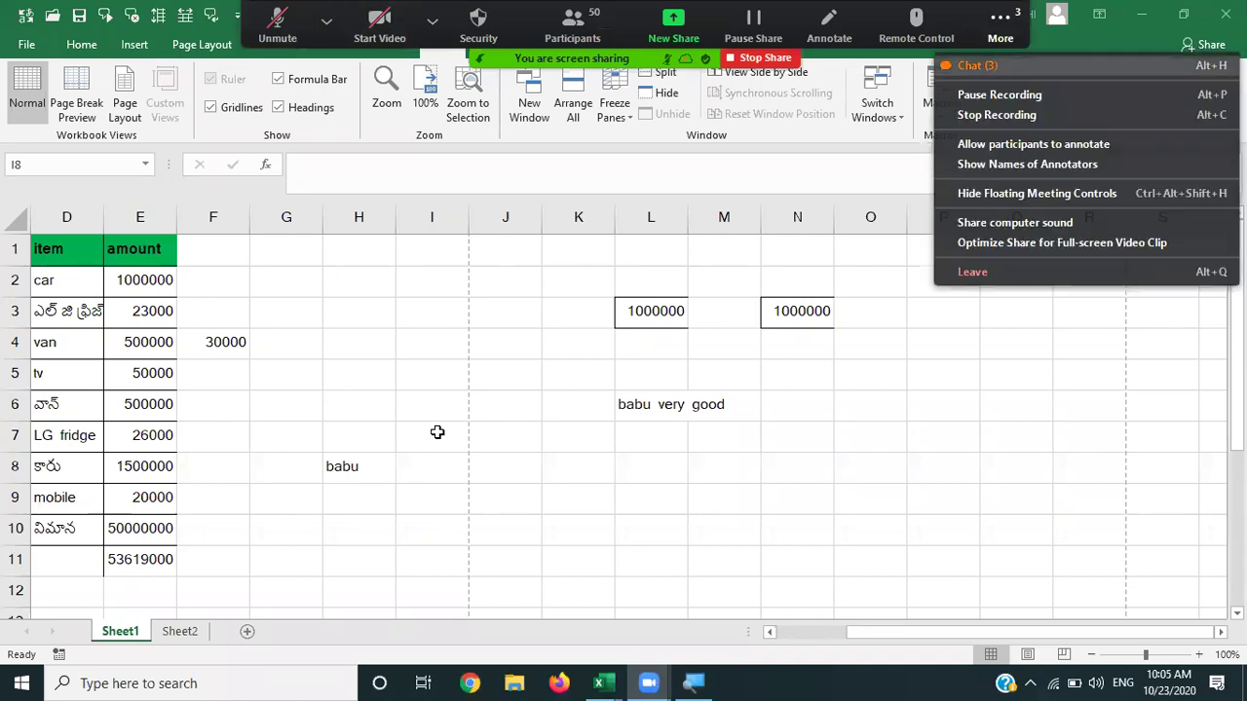
click(977, 65)
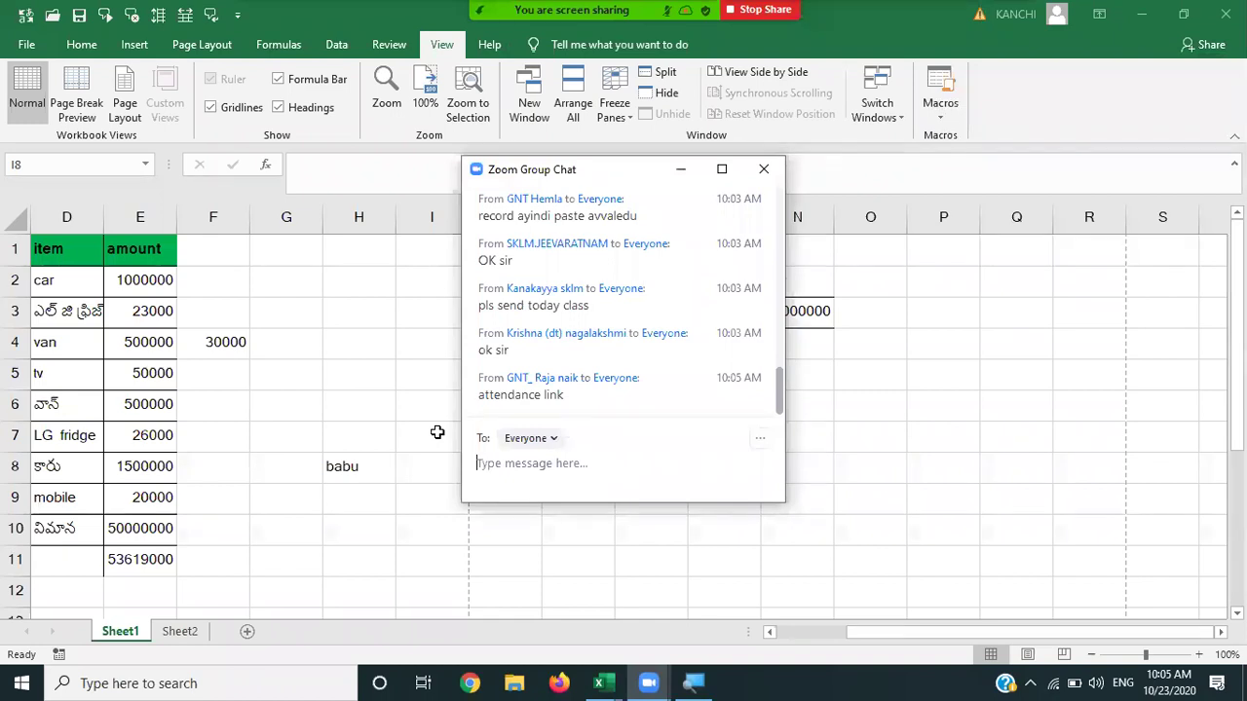
mouse_move(624, 10)
click(327, 20)
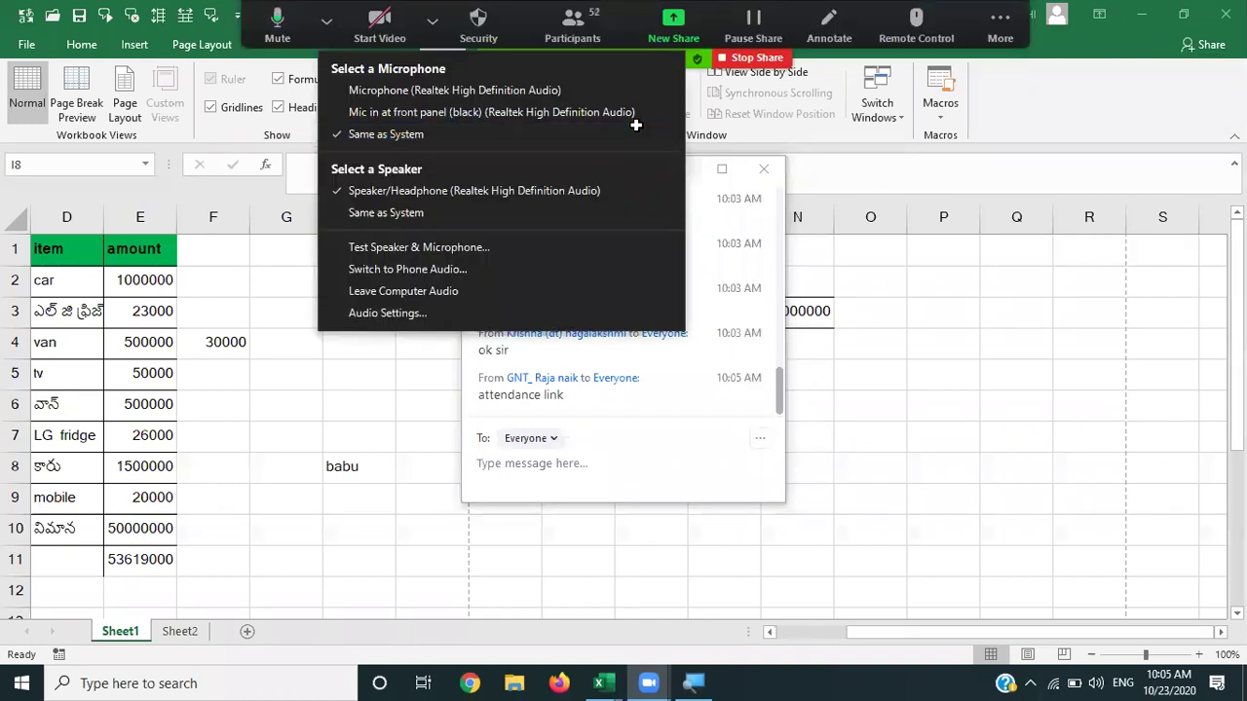
click(874, 299)
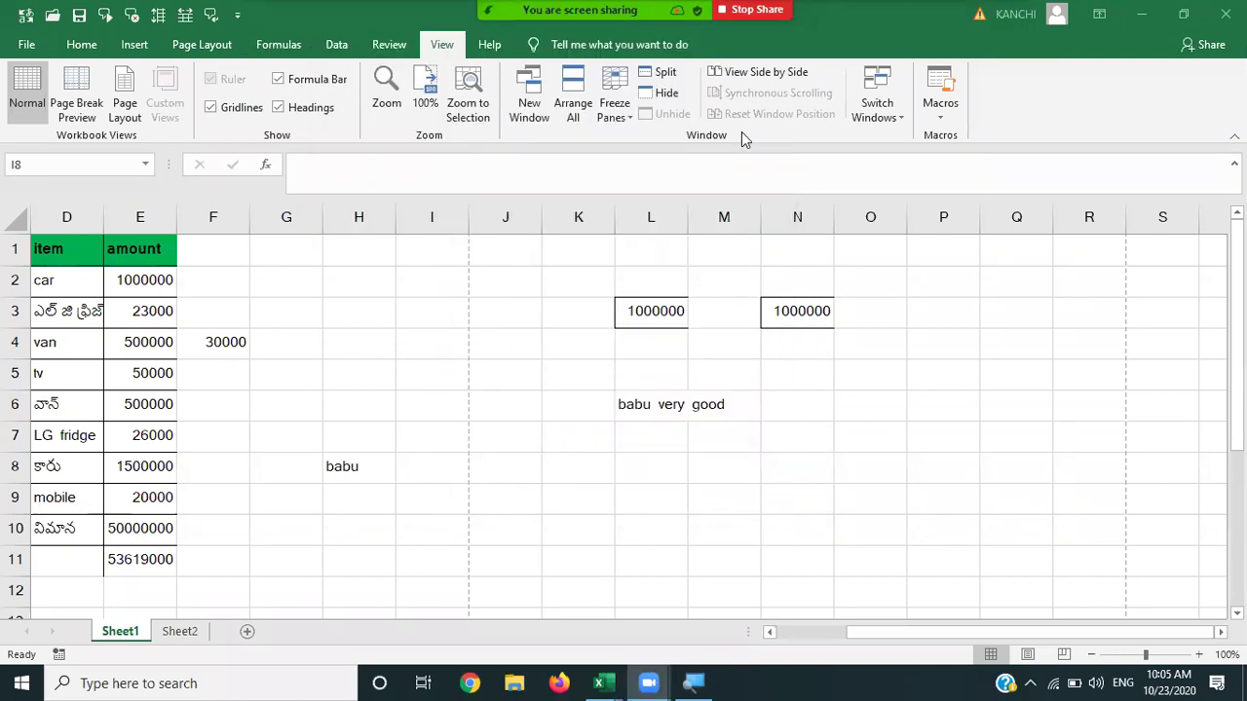
Show the Participants panel with the 53 attendees, briefly reopening and closing the chat.
mouse_move(656, 9)
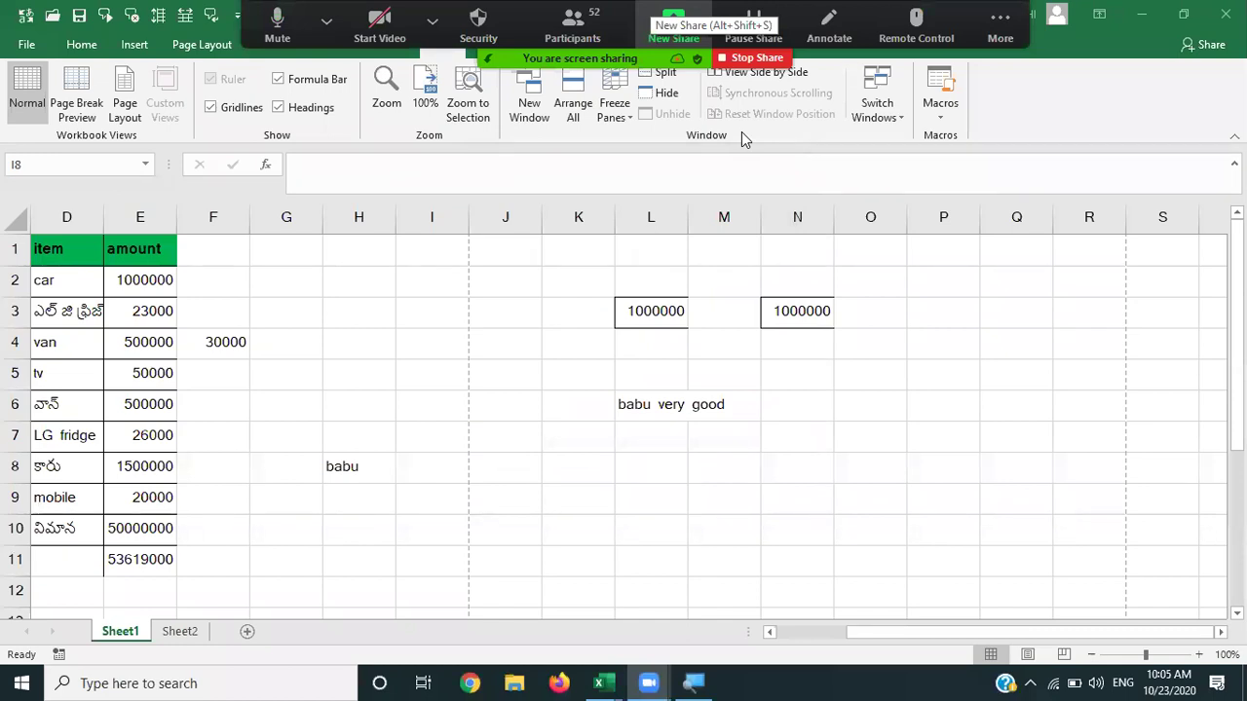
key(alt+u)
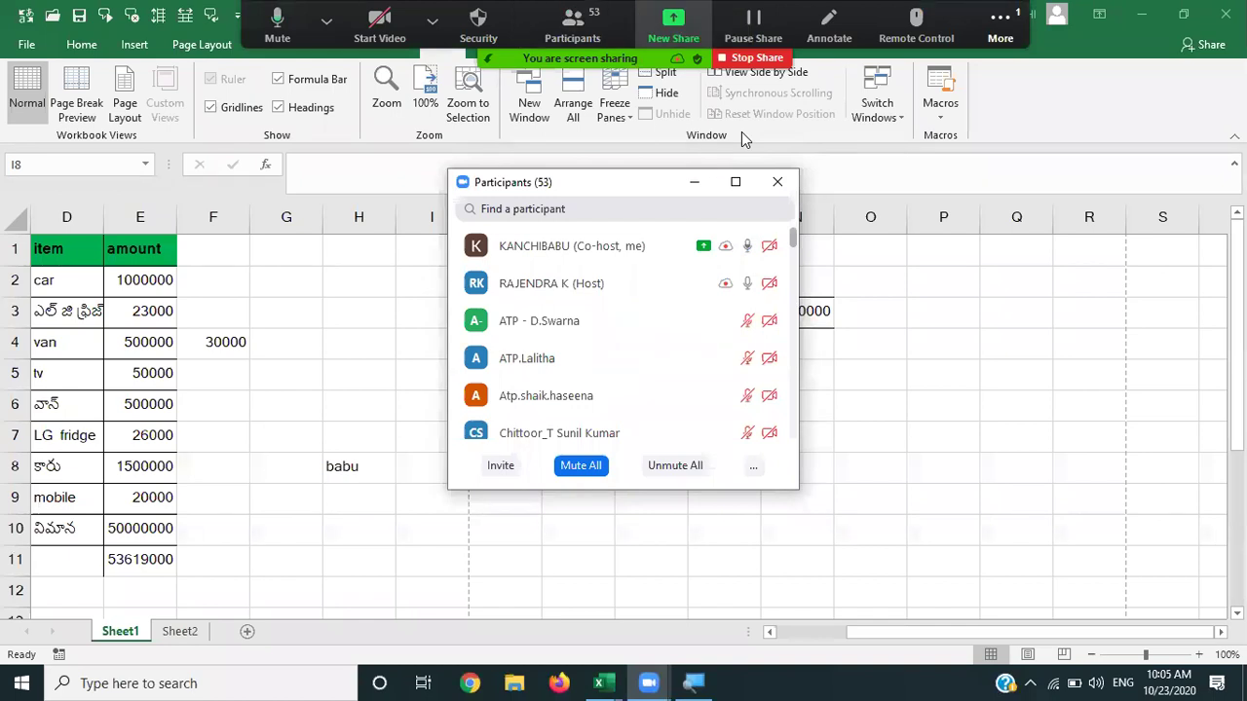
key(alt+h)
click(781, 154)
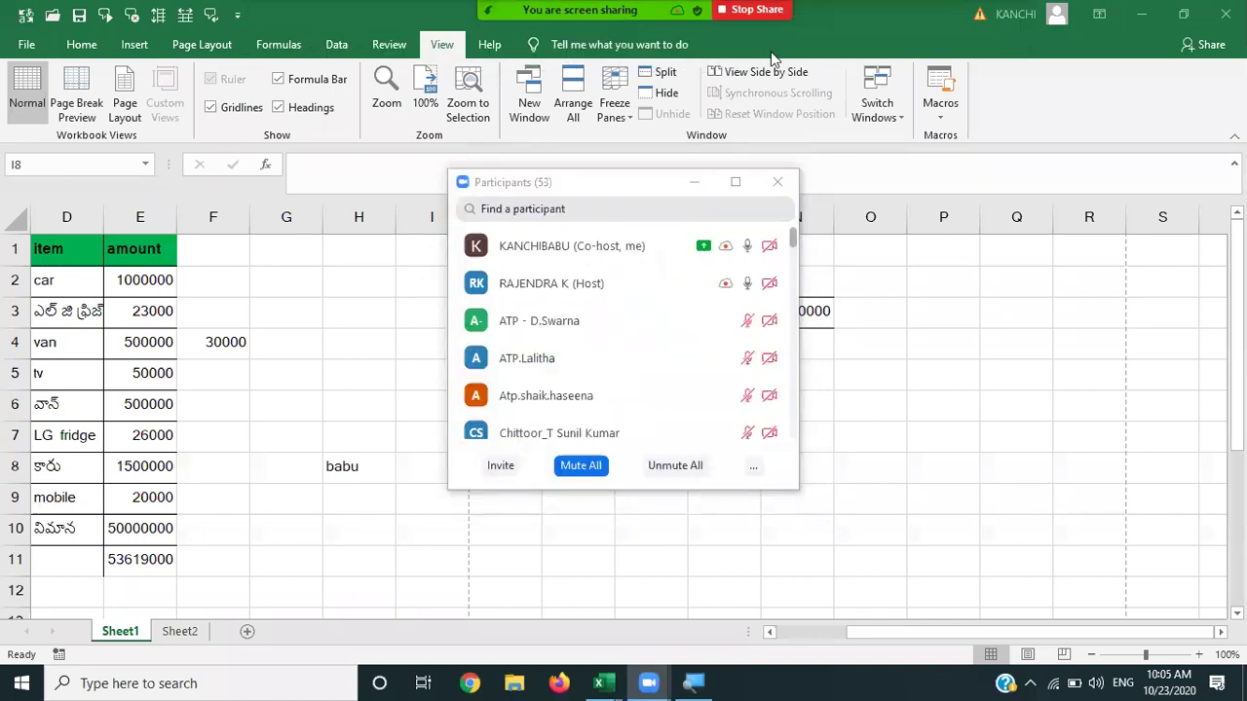